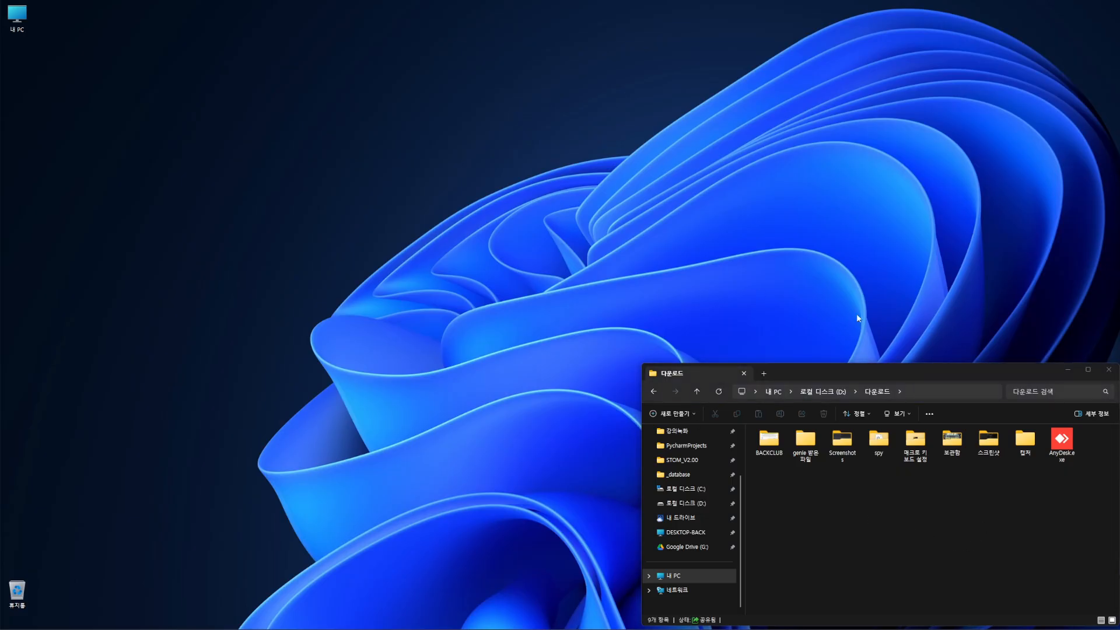
Step: Launch STOM by running stom.bat from the STOM_V2.00 project folder
left_click(699, 461)
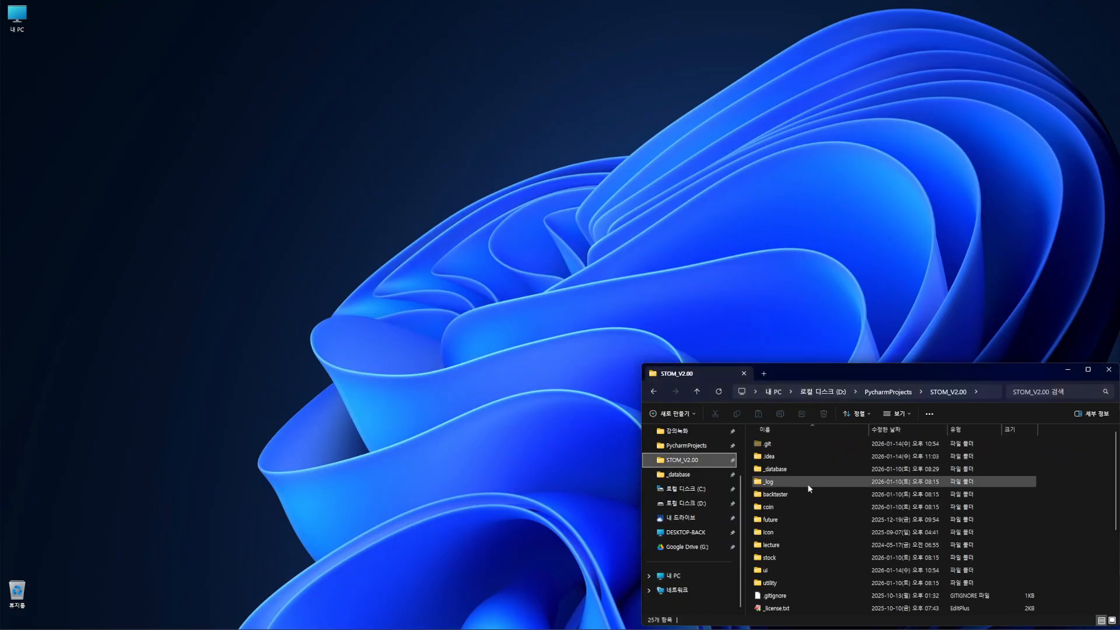
scroll(804, 534, "down", 4)
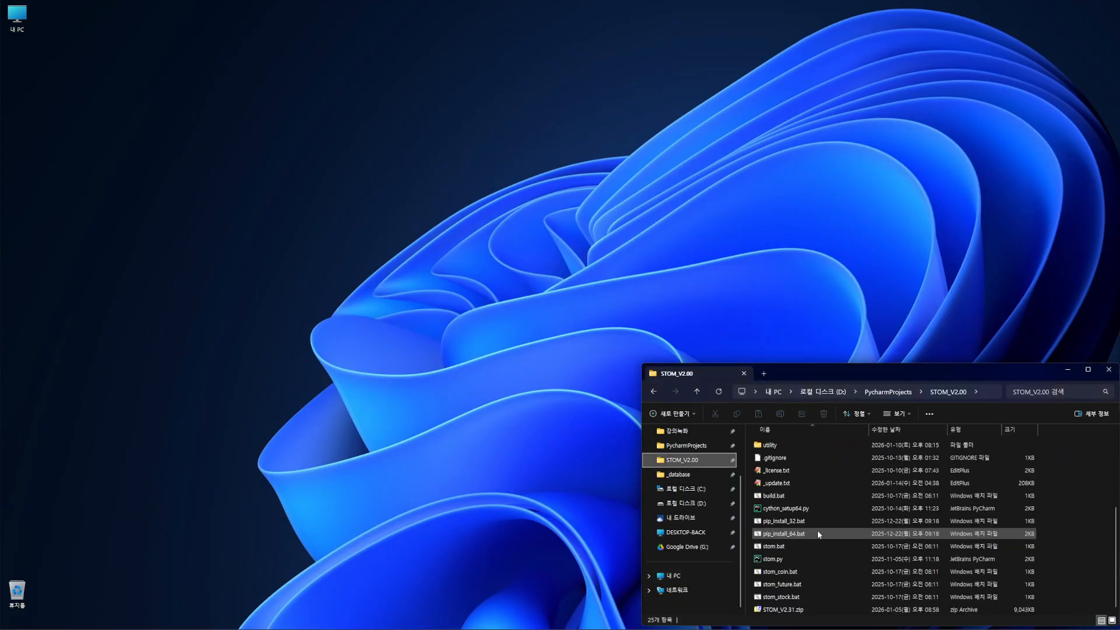
double_click(786, 546)
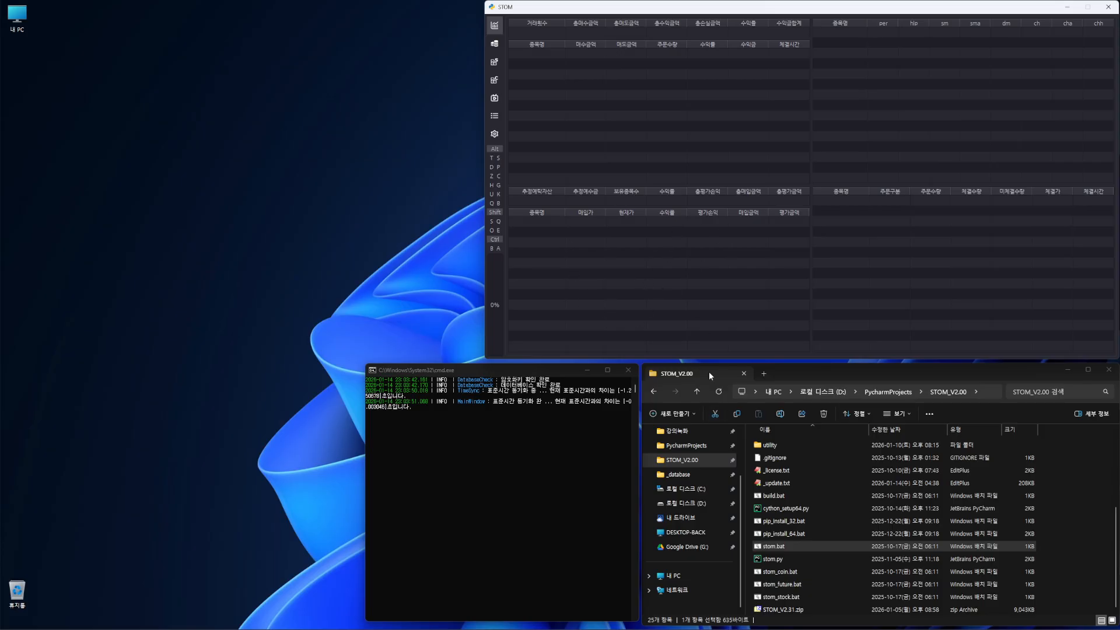
Step: Look through the database files in the project's _database folder
scroll(848, 496, "up", 4)
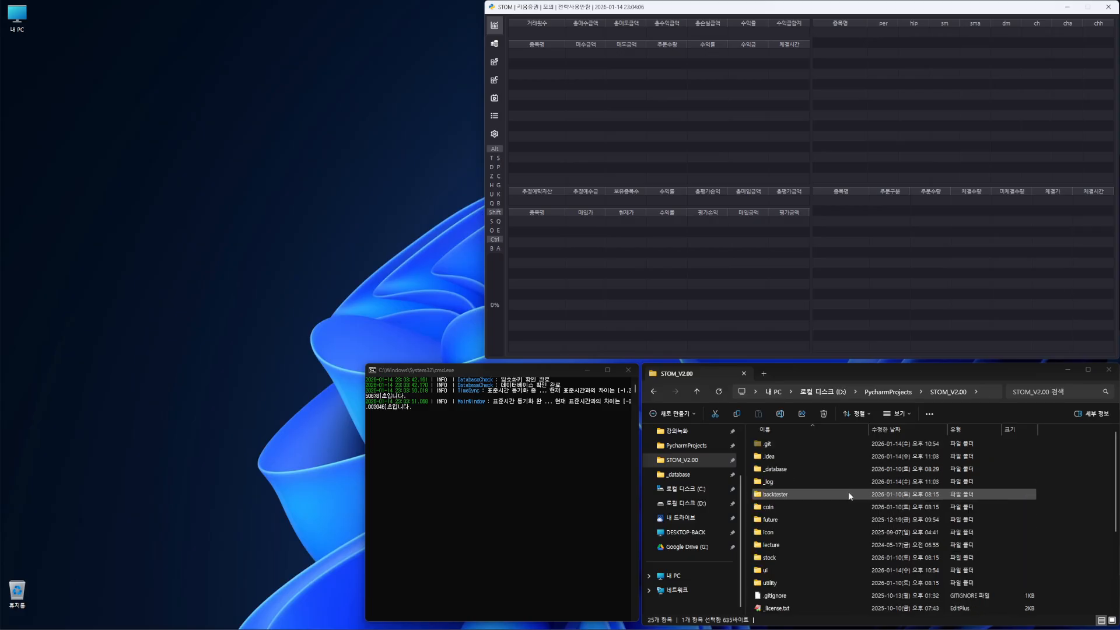
left_click(701, 472)
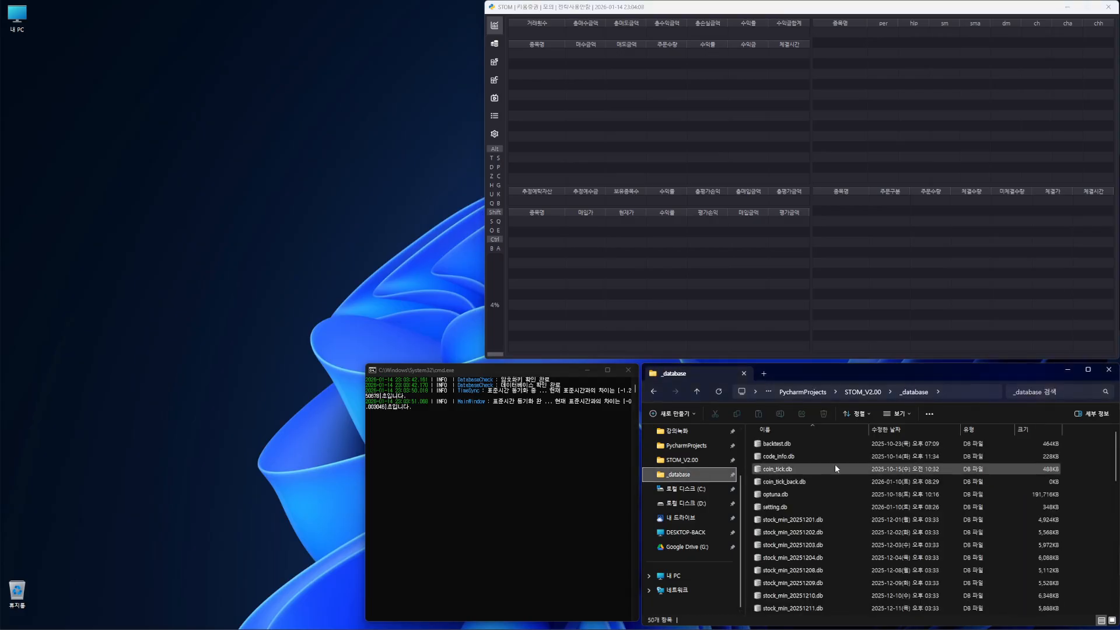
scroll(823, 484, "down", 12)
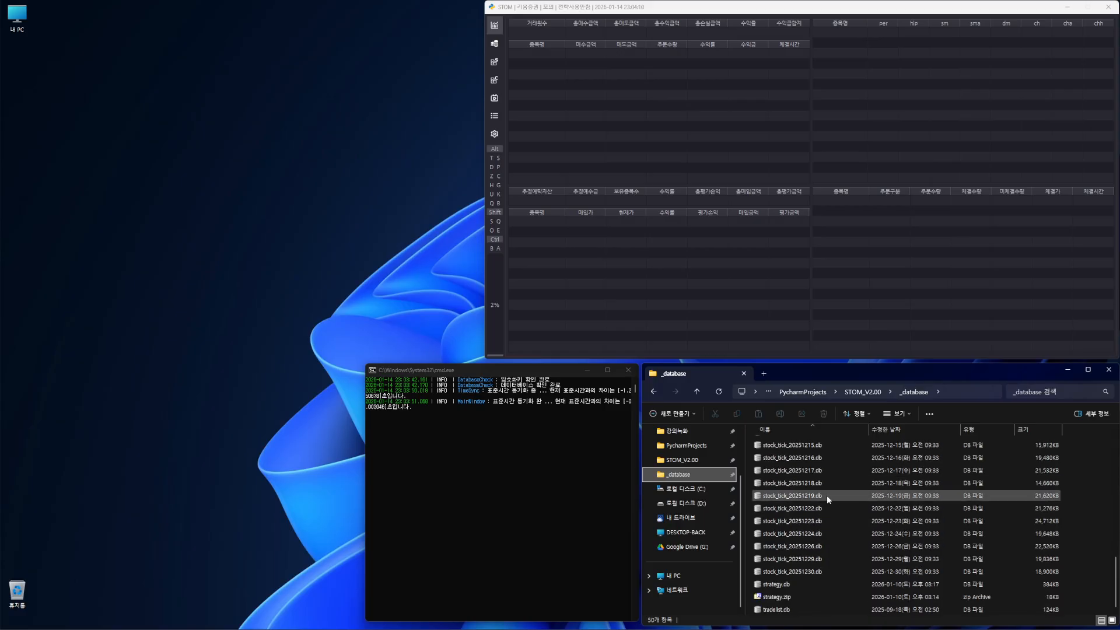
scroll(833, 525, "up", 12)
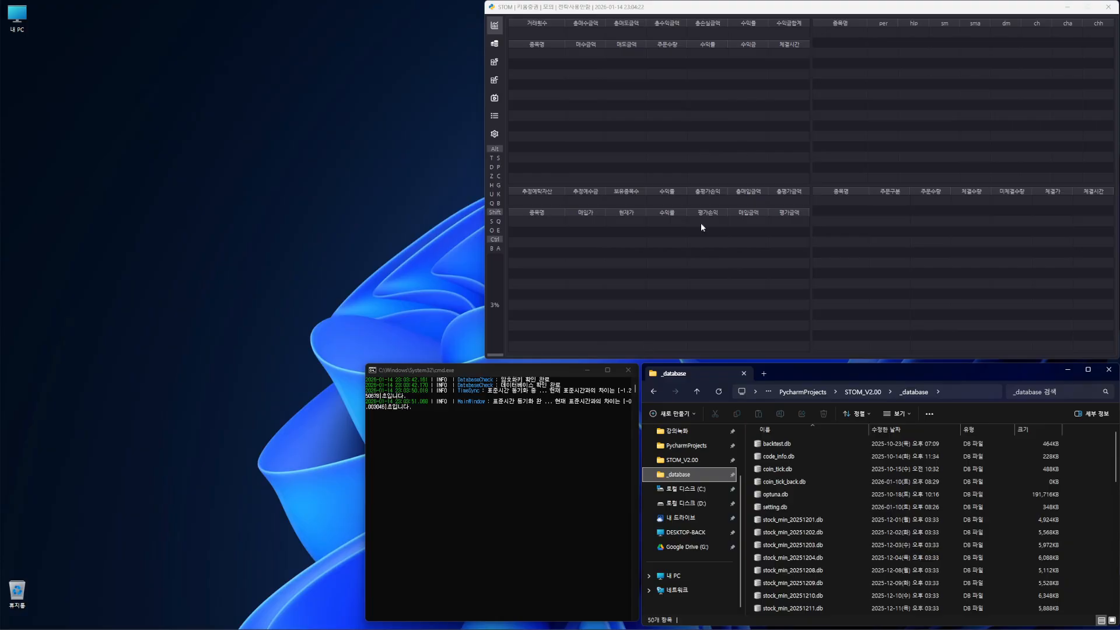
Step: Load the saved stock account, coin API key and stock trading settings in STOM's general settings
left_click_drag(832, 10, 832, 10)
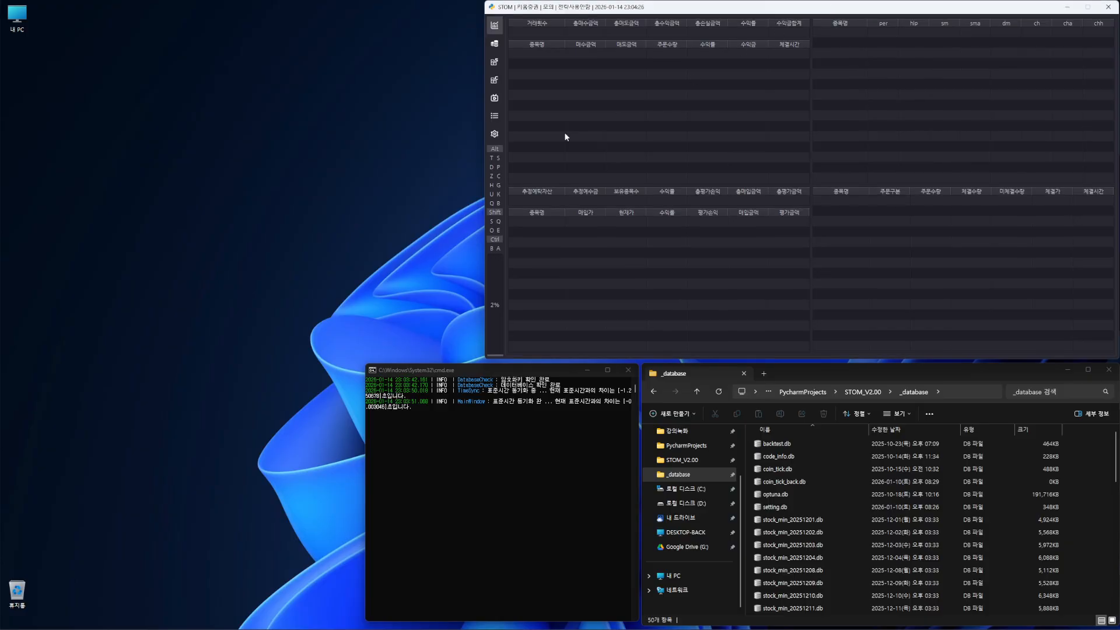
left_click(495, 134)
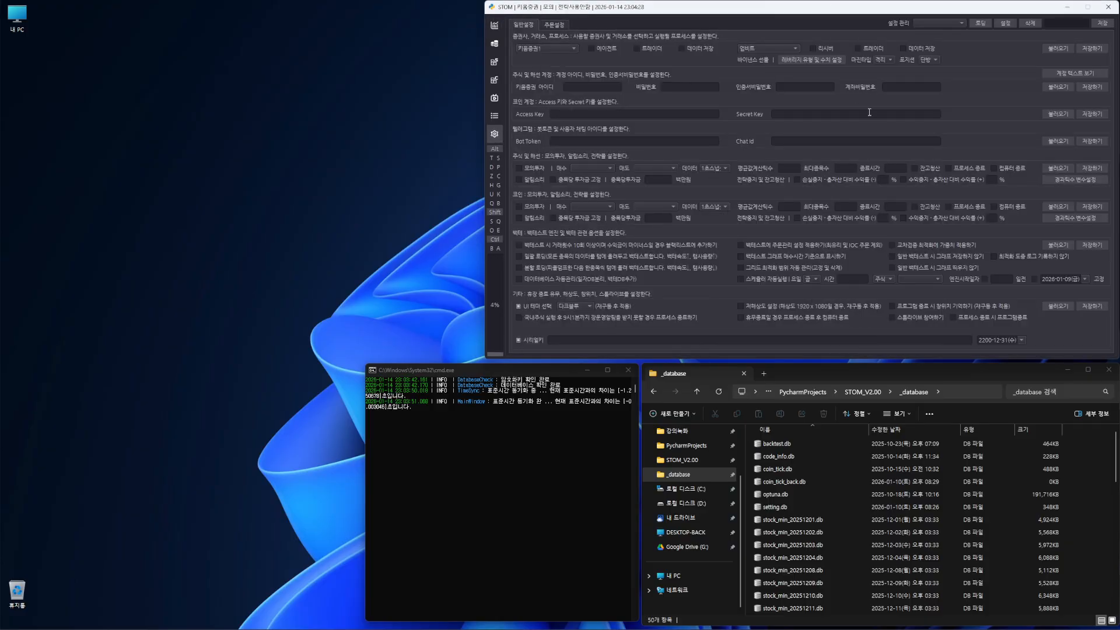
left_click(1058, 87)
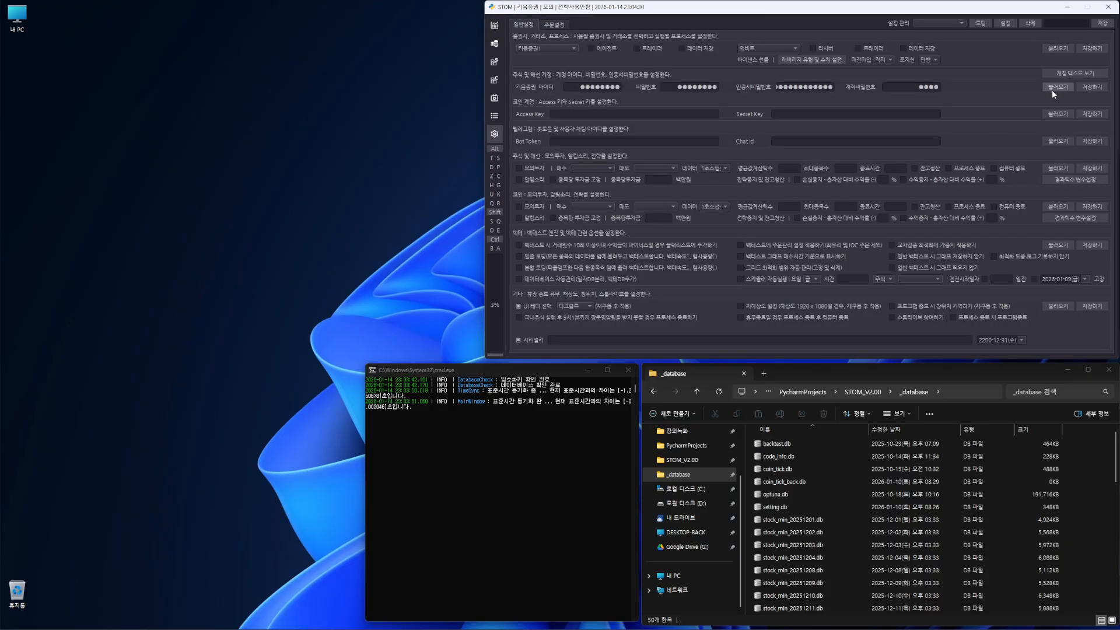
left_click(1056, 114)
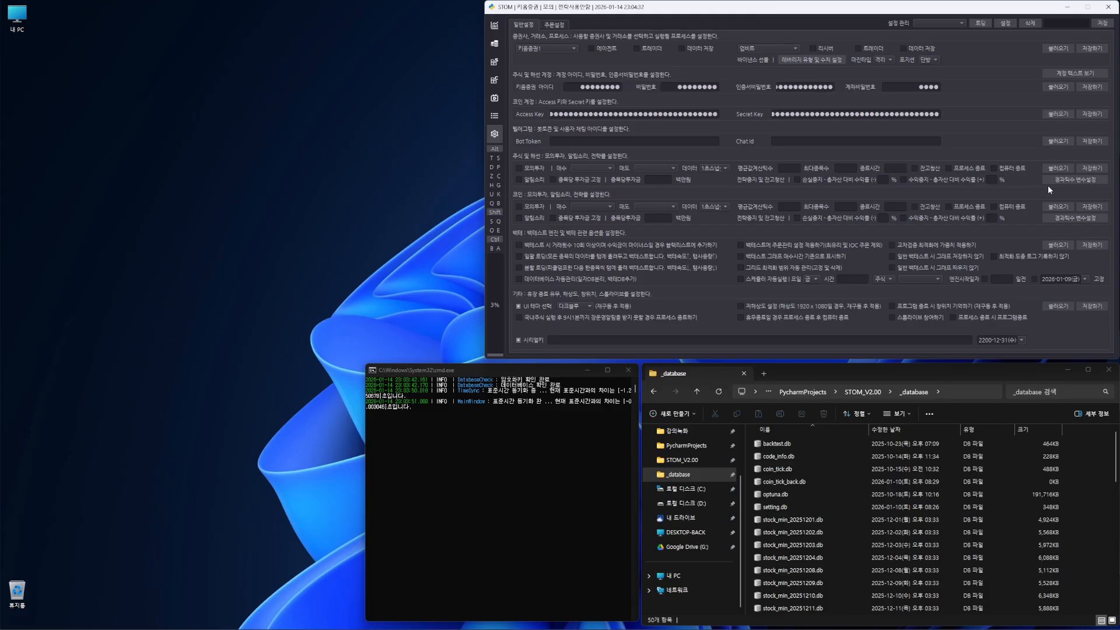
left_click(1058, 168)
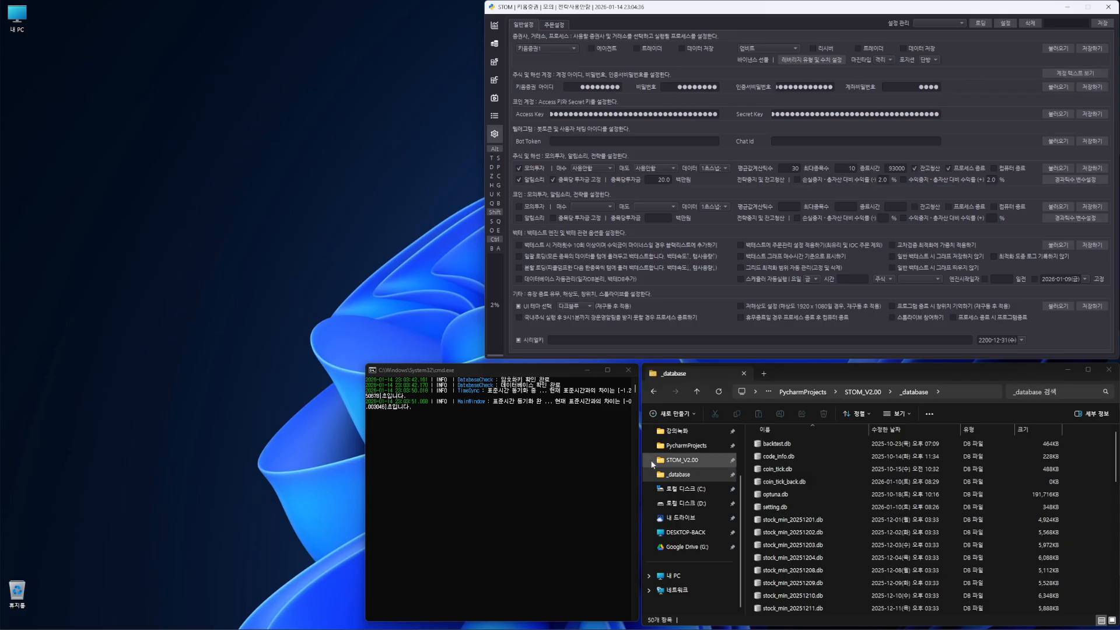
Step: Open setting.db from the _database folder in DB Browser for SQLite and view the records of the sacc table
left_click(685, 476)
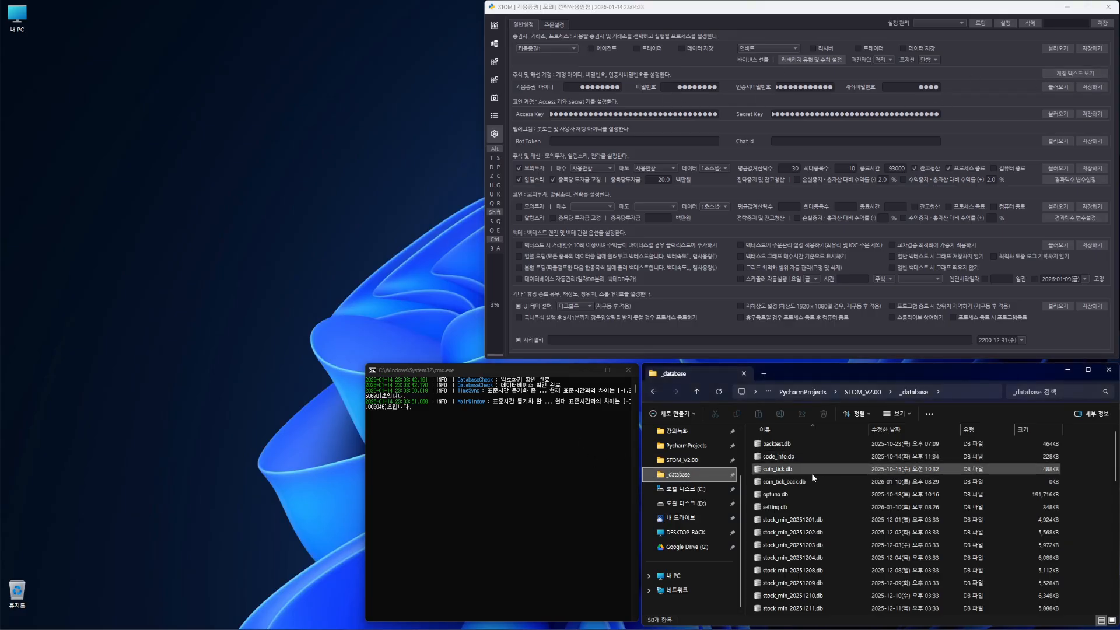
left_click(782, 507)
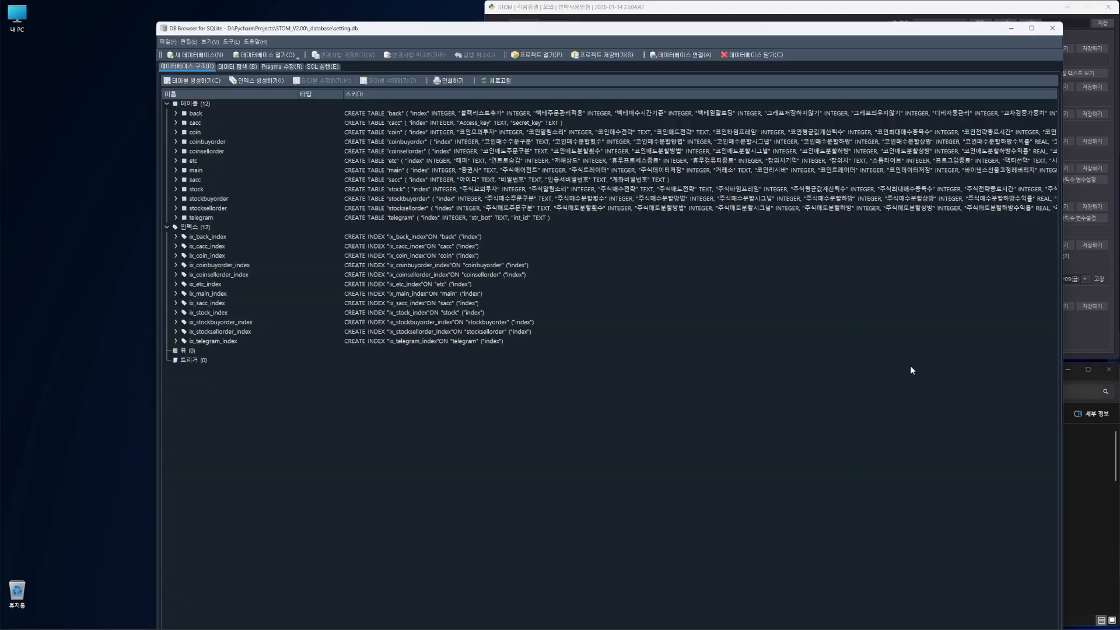
left_click_drag(681, 33, 680, 17)
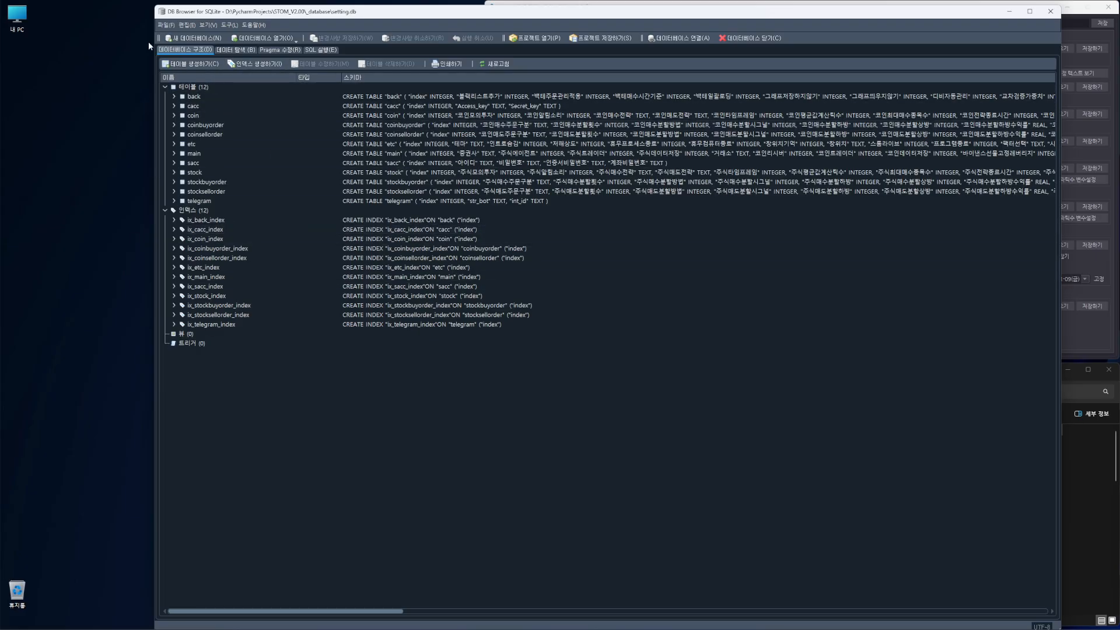
left_click(235, 50)
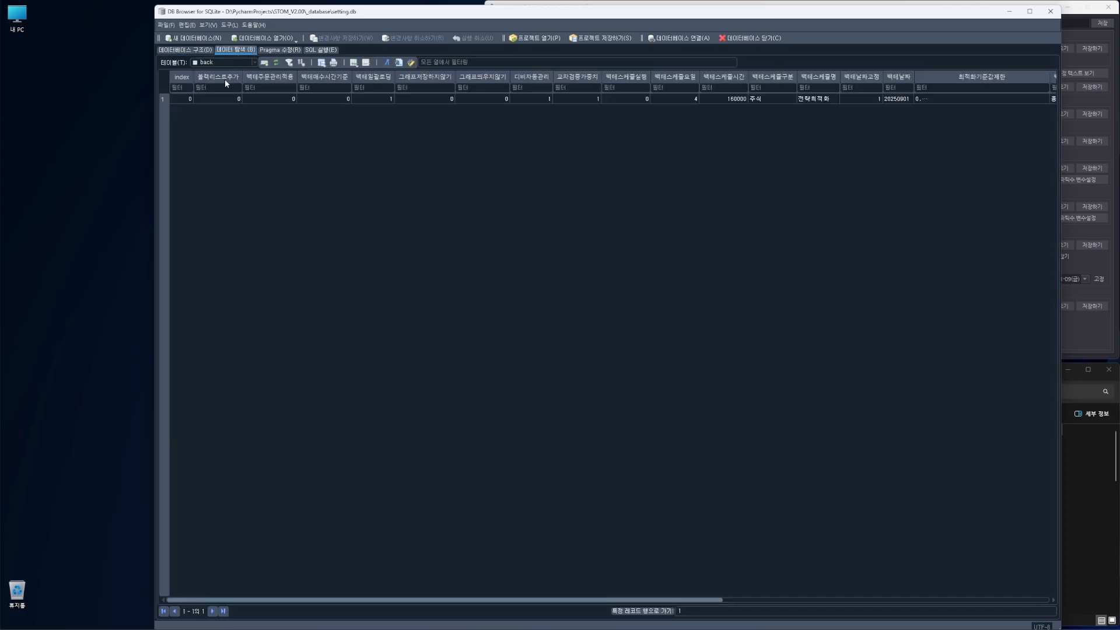
left_click(240, 63)
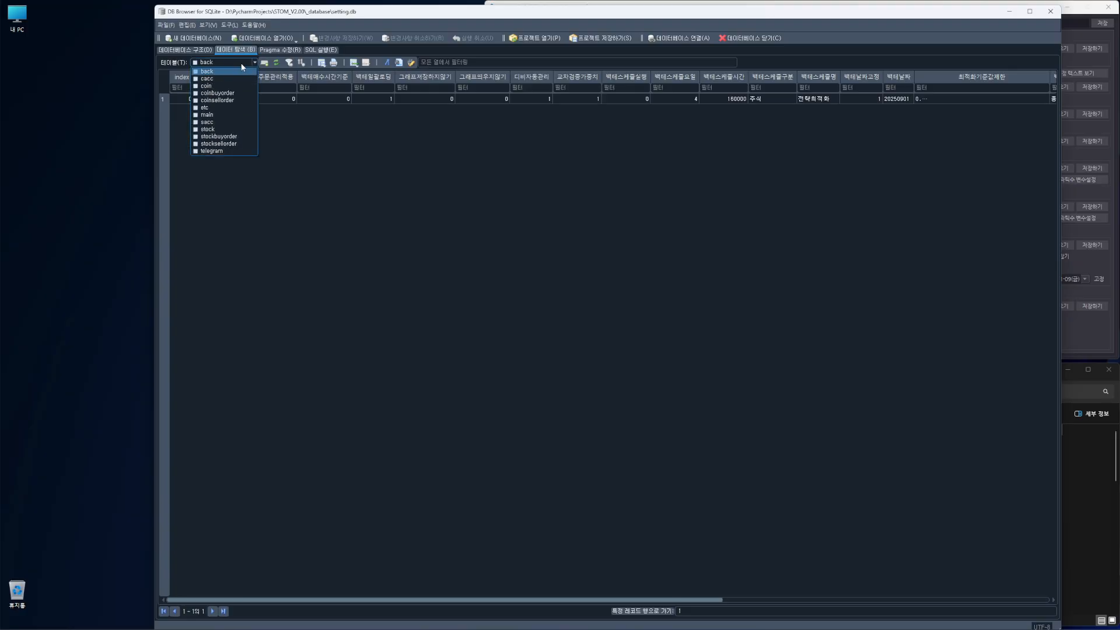
left_click(220, 122)
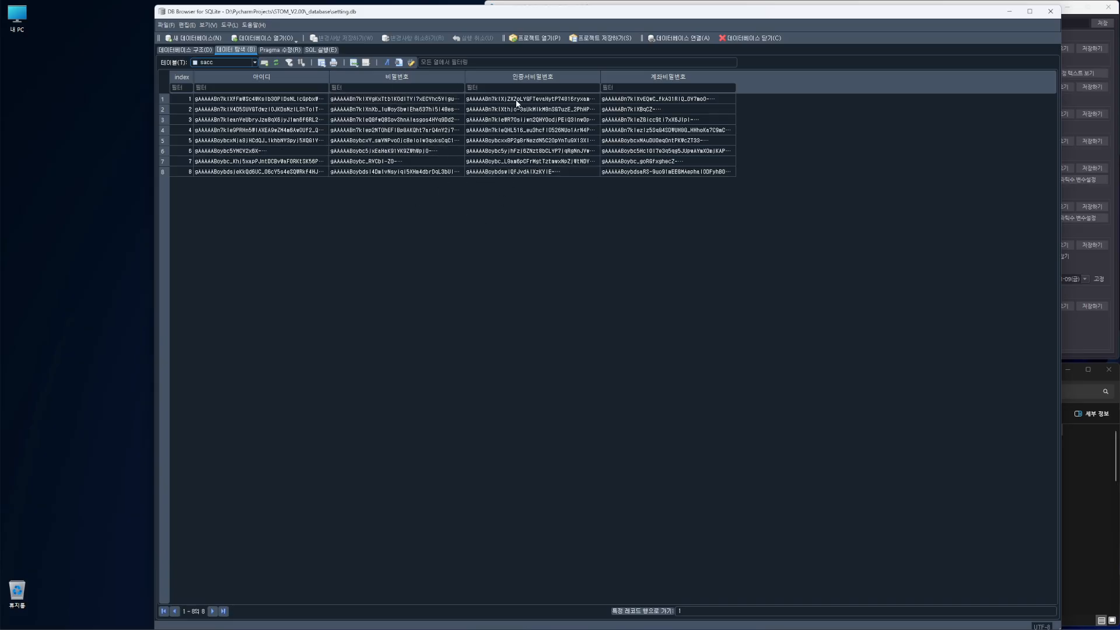
Step: Close the database viewer, switch to PyCharm and open database_check.py from the utility folder
left_click(1050, 13)
left_click(682, 615)
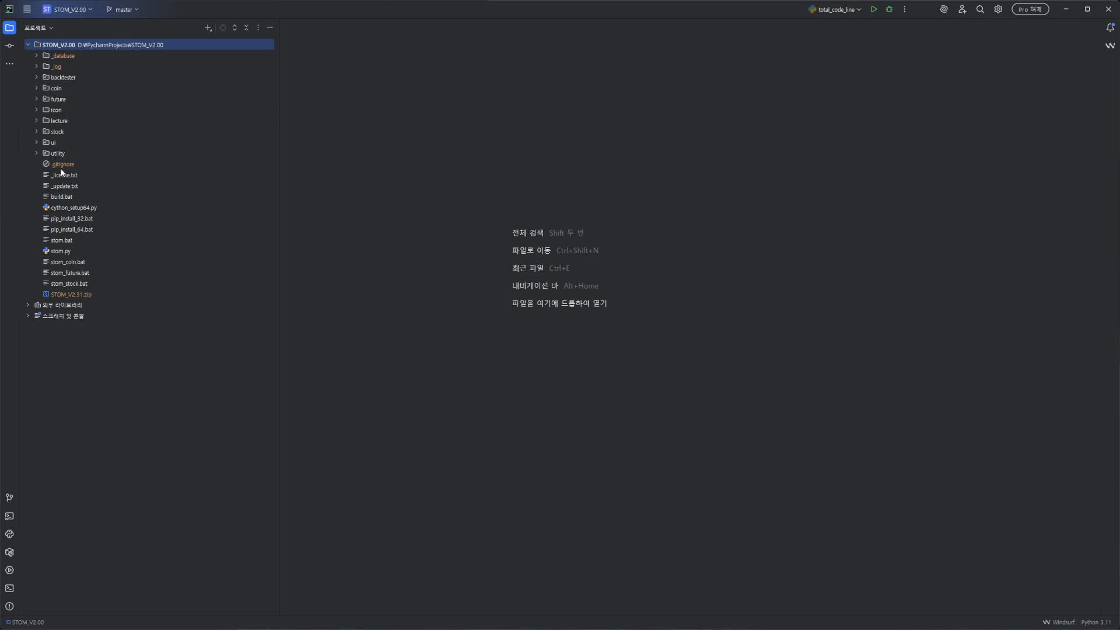
double_click(58, 154)
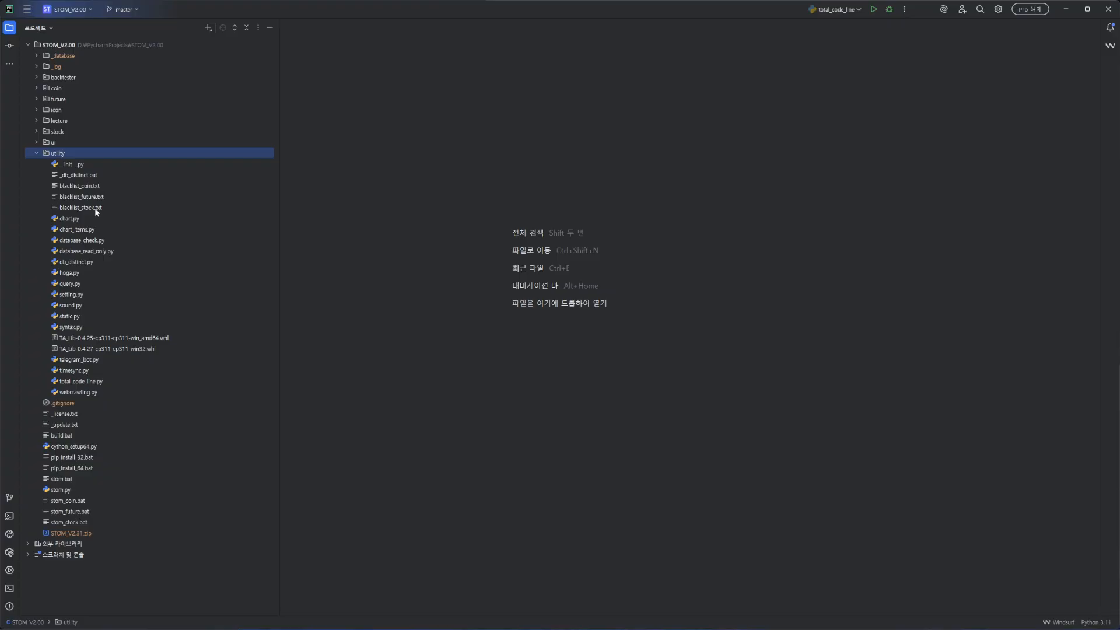
double_click(88, 241)
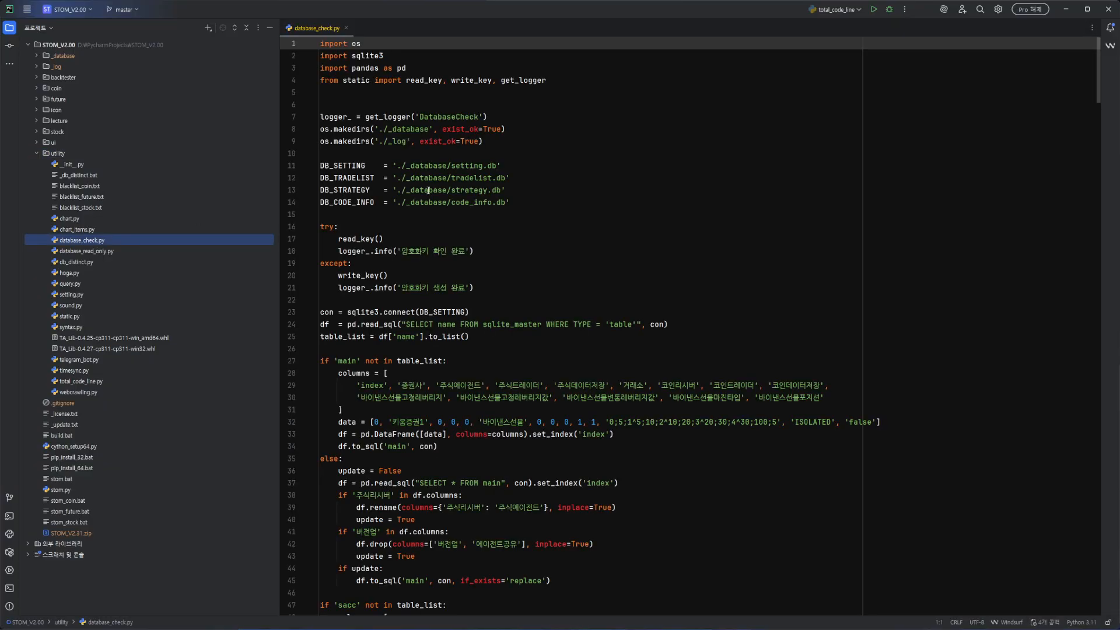
Step: Go from the read_key call in the try block of database_check.py to its definition in static.py
left_click(374, 239)
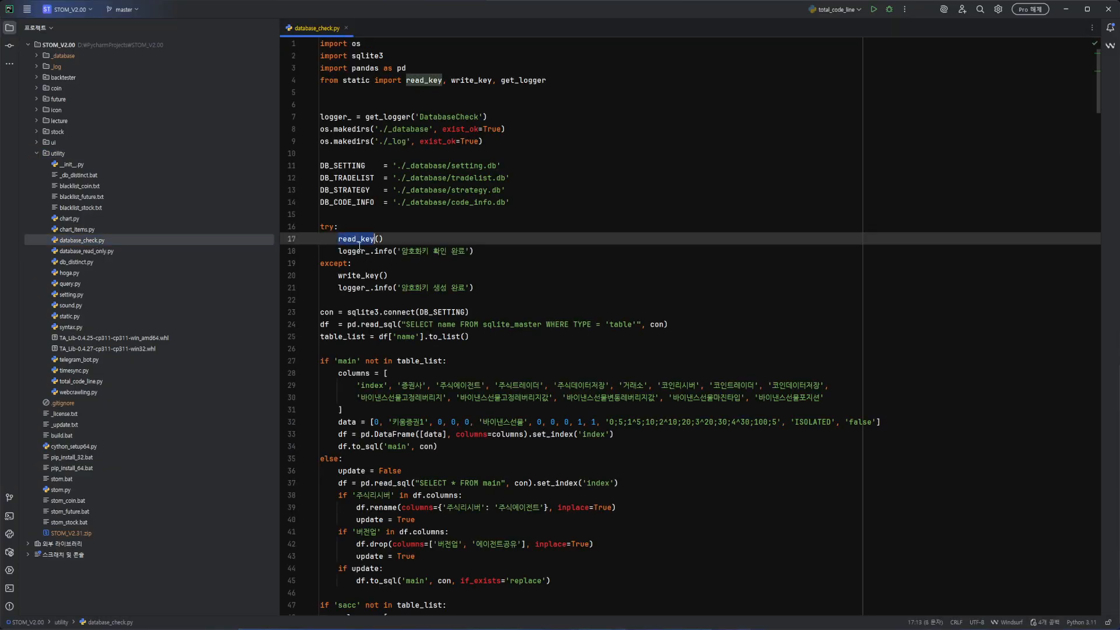
left_click(397, 275)
left_click(398, 300)
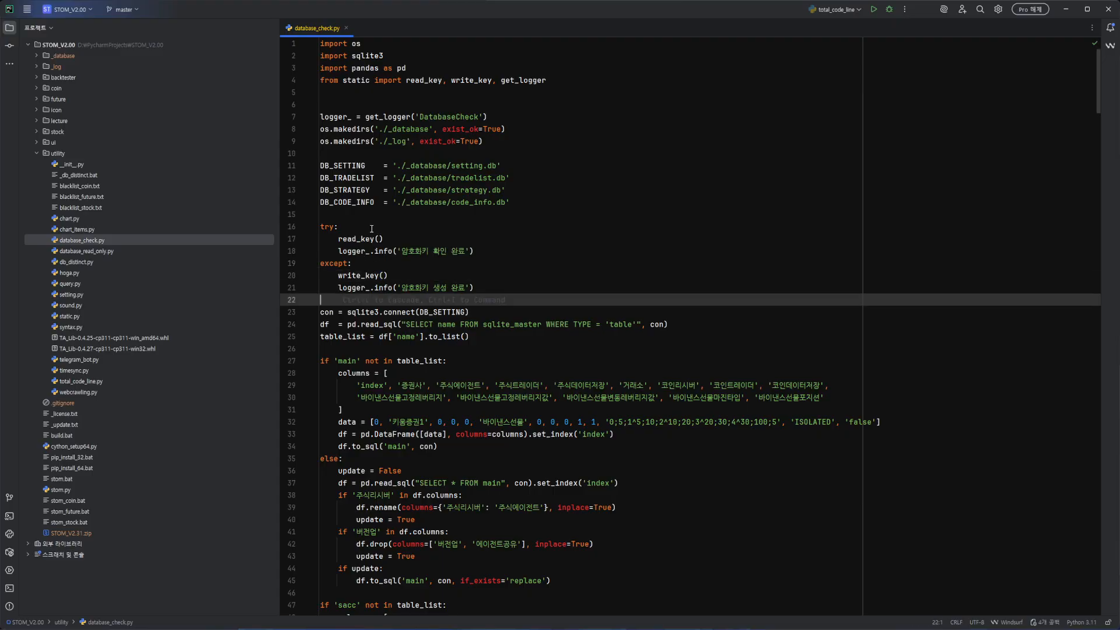
left_click(360, 228)
left_click(362, 239, "ctrl")
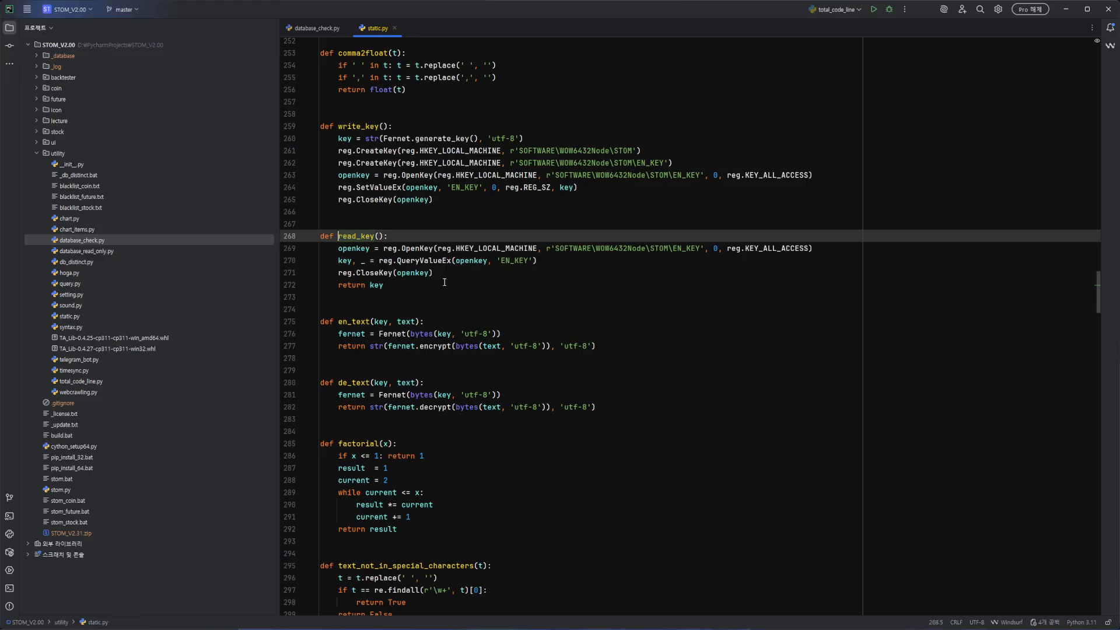
Step: Review the read_key and write_key functions in static.py against the read_key call in database_check.py
left_click(403, 287)
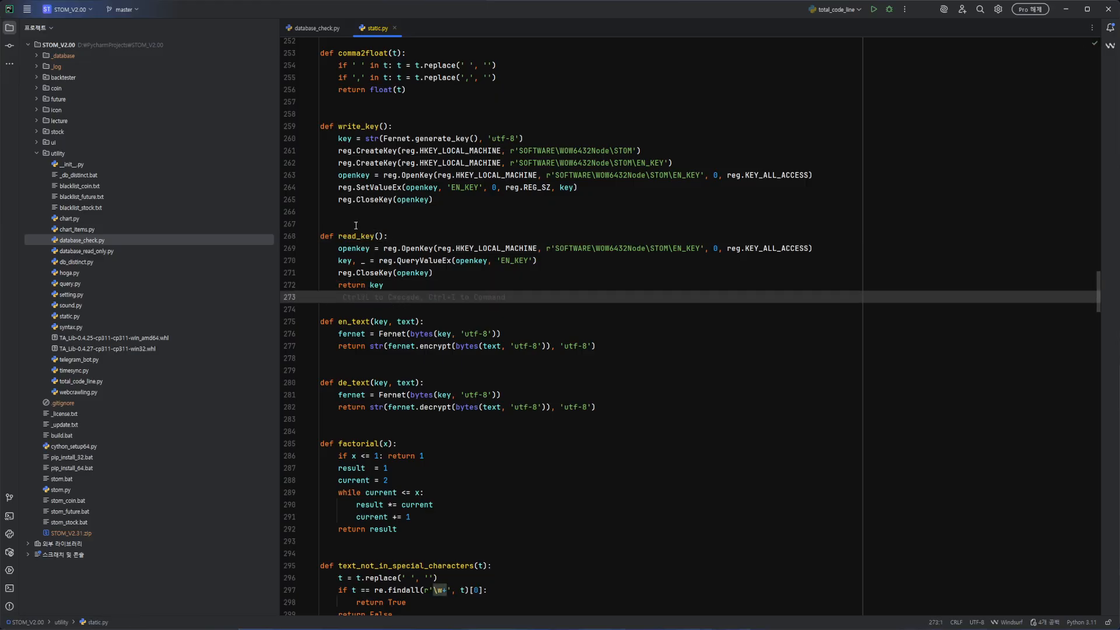
left_click(415, 225)
scroll(416, 233, "up", 5)
left_click(362, 297)
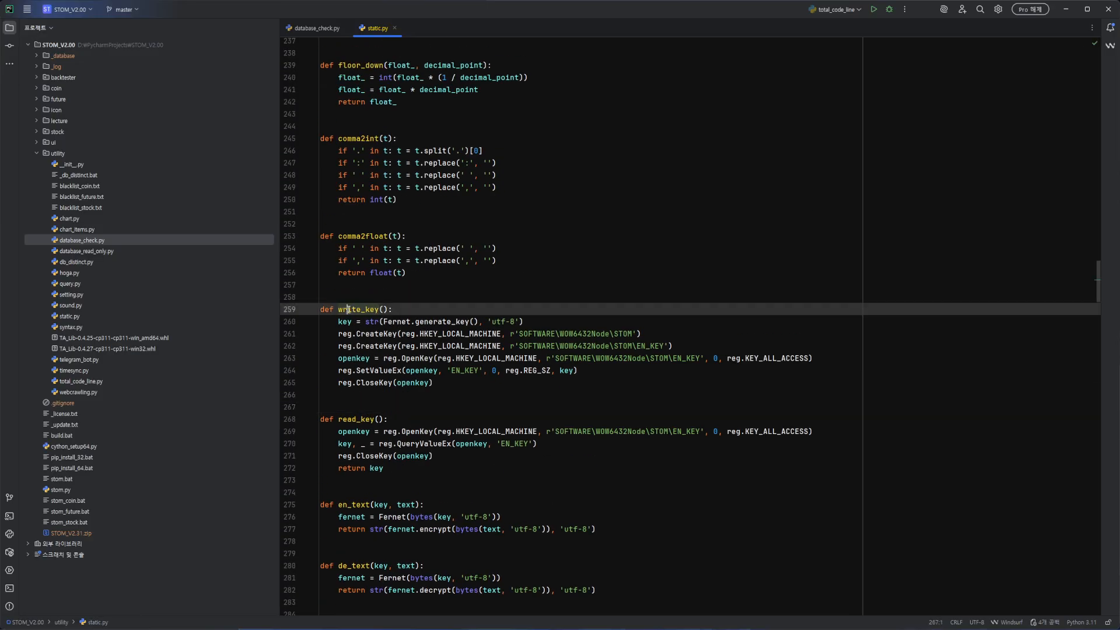
left_click(305, 29)
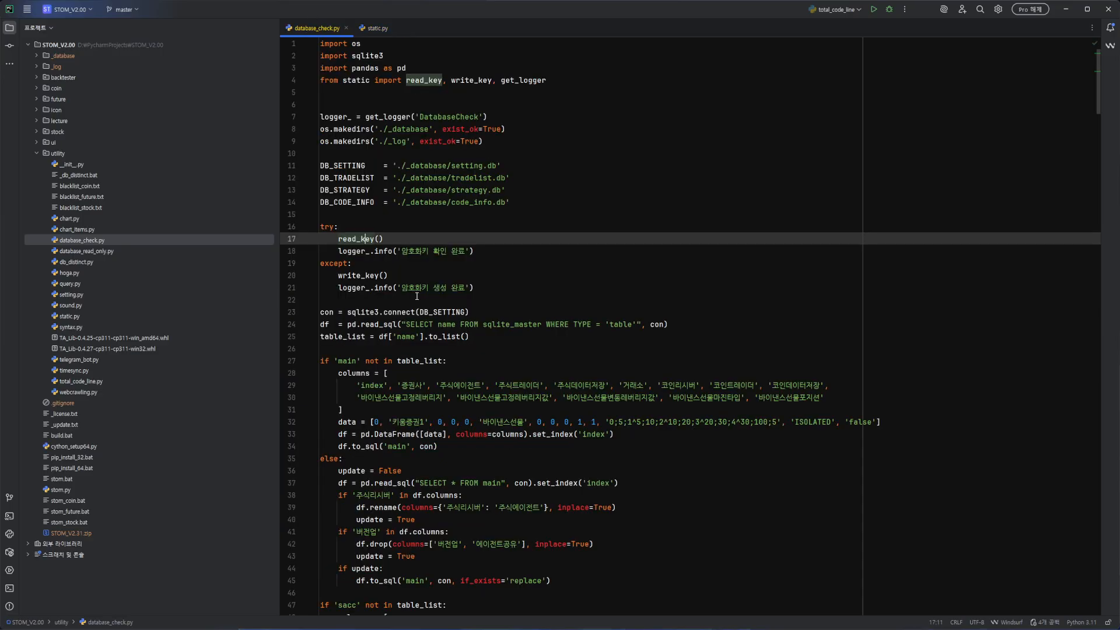
left_click(373, 226)
double_click(358, 238)
left_click(377, 28)
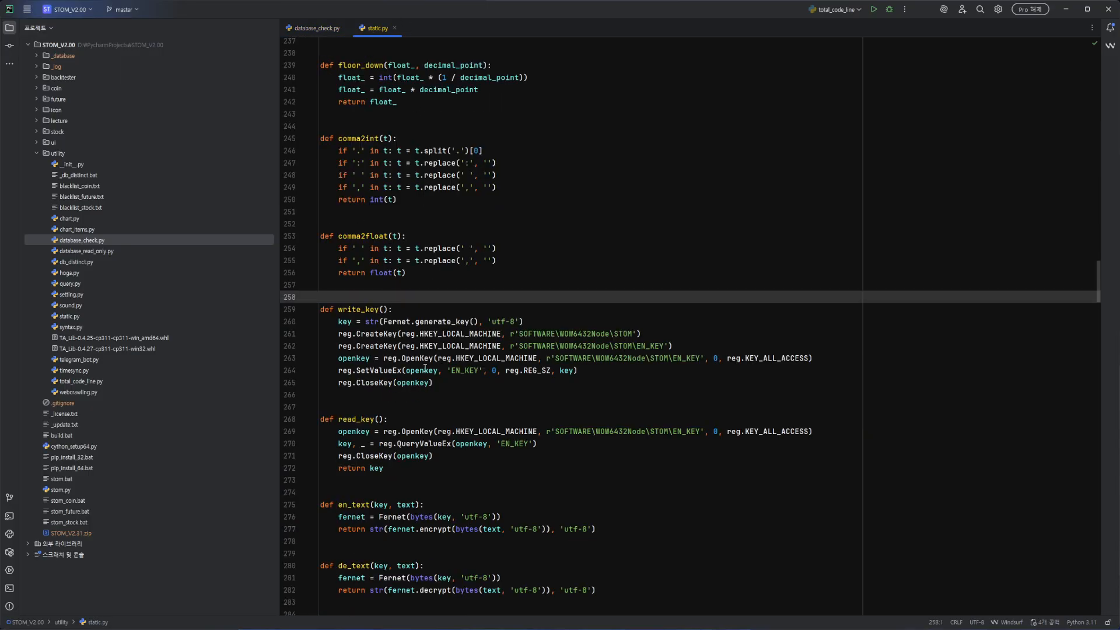
Step: Examine the registry hive and the path SOFTWARE\WOW6432Node\STOM\EN_KEY used by read_key in static.py
left_click(470, 432)
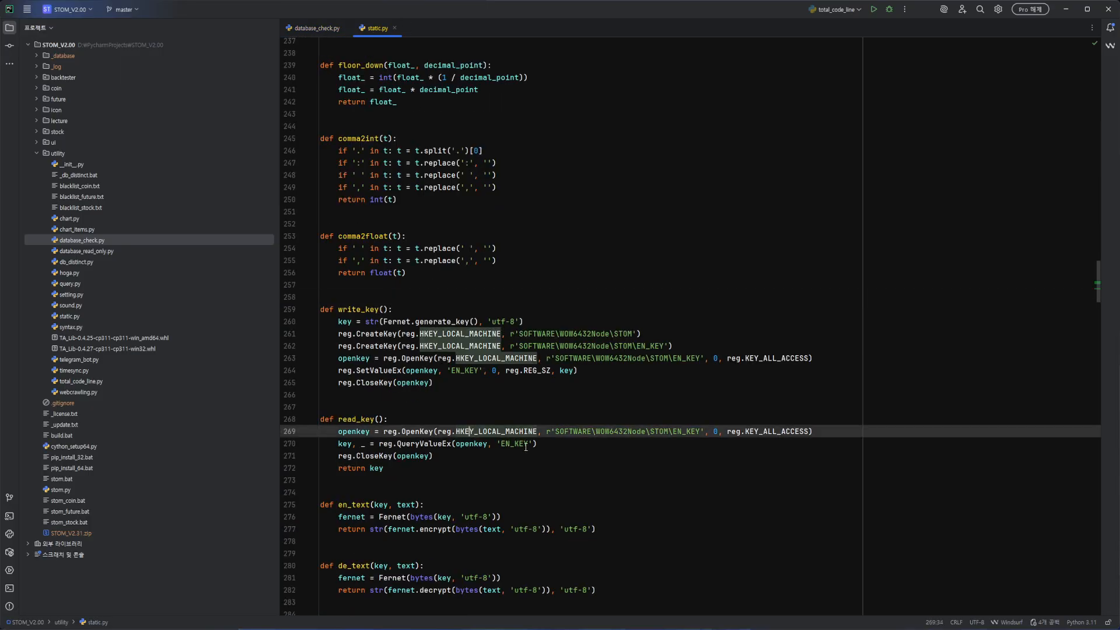
left_click(567, 447)
mouse_move(555, 432)
left_mouse_down()
mouse_move(686, 431)
mouse_move(554, 431)
left_mouse_up()
left_click(701, 431)
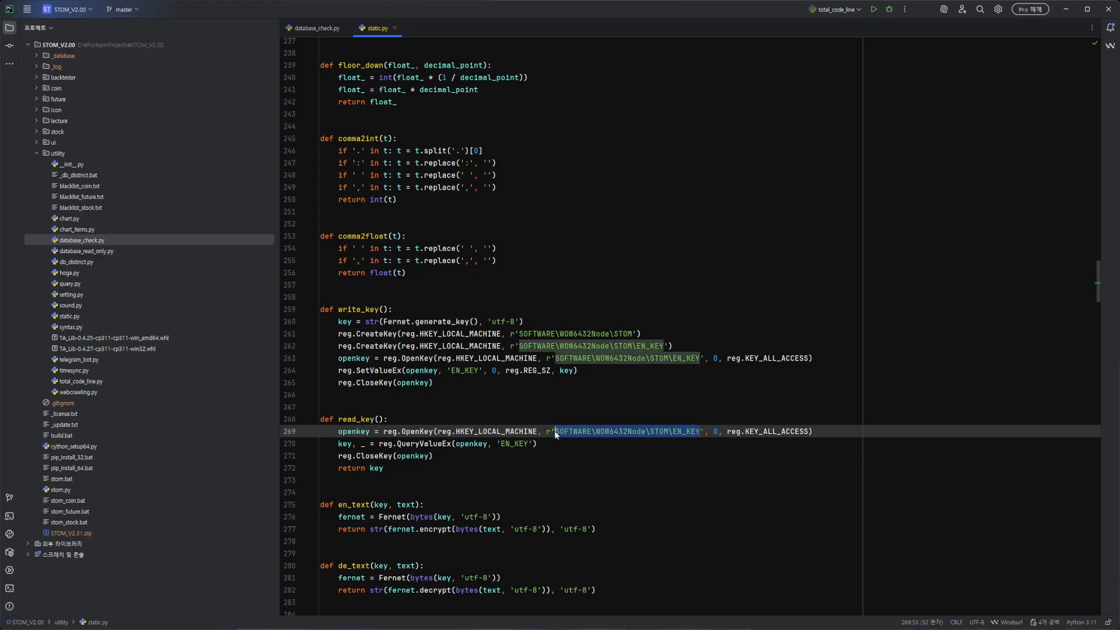
left_click(529, 410)
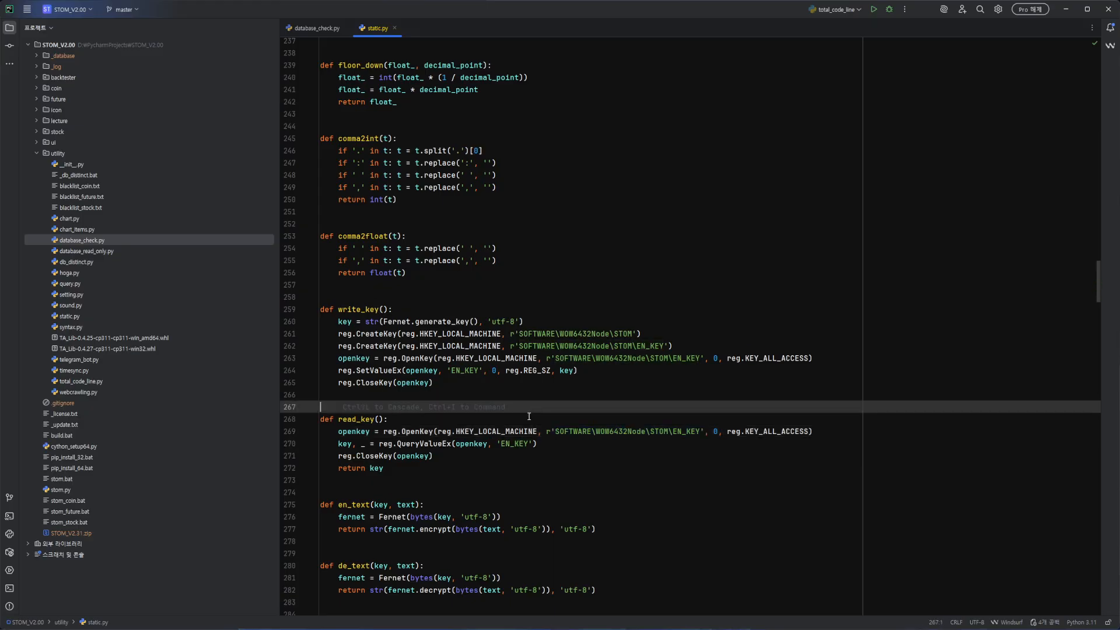
left_click(353, 419)
left_click(403, 411)
Step: Review the log messages for checking and creating the encryption key in the try/except block of database_check.py
left_click(325, 30)
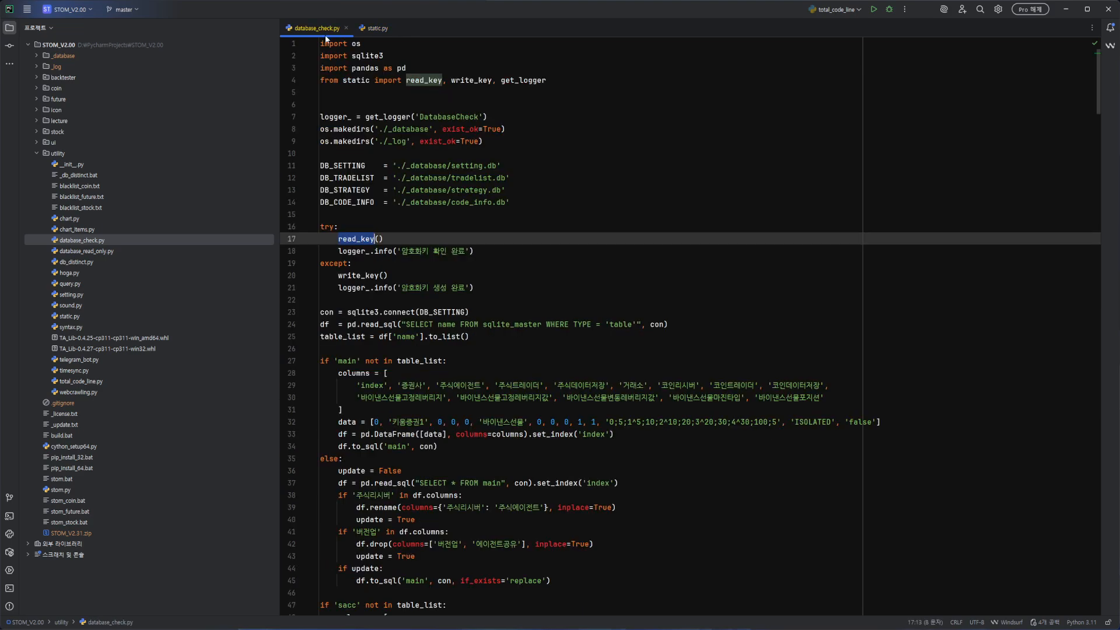
left_click(354, 263)
left_click(354, 252)
left_click_drag(397, 250, 525, 256)
left_click(417, 265)
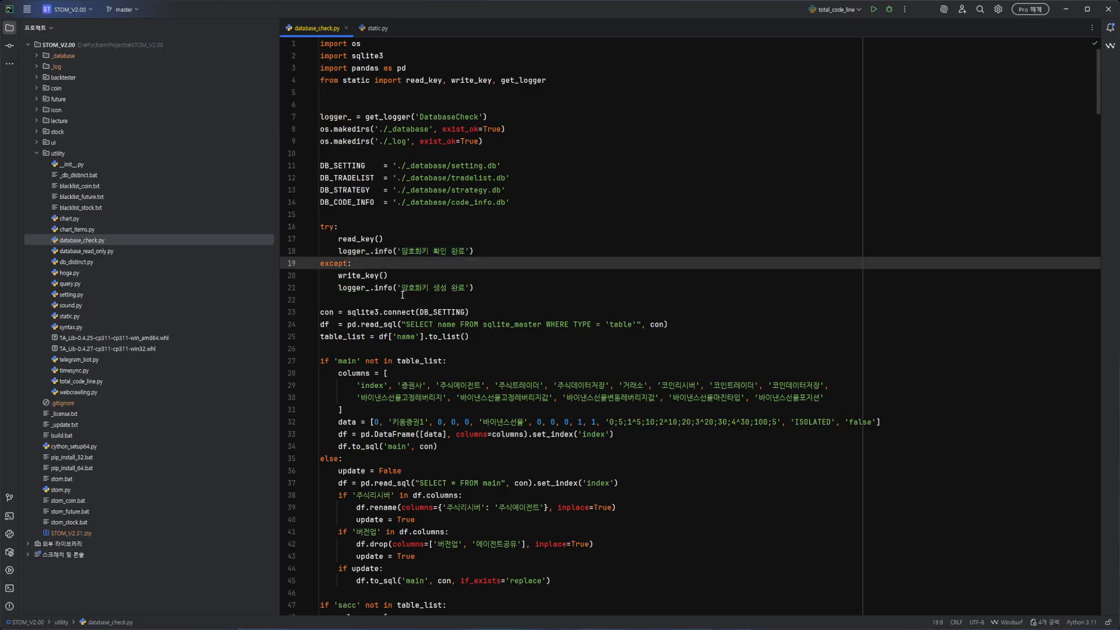
left_click_drag(401, 288, 475, 264)
left_click(402, 266)
key("Escape")
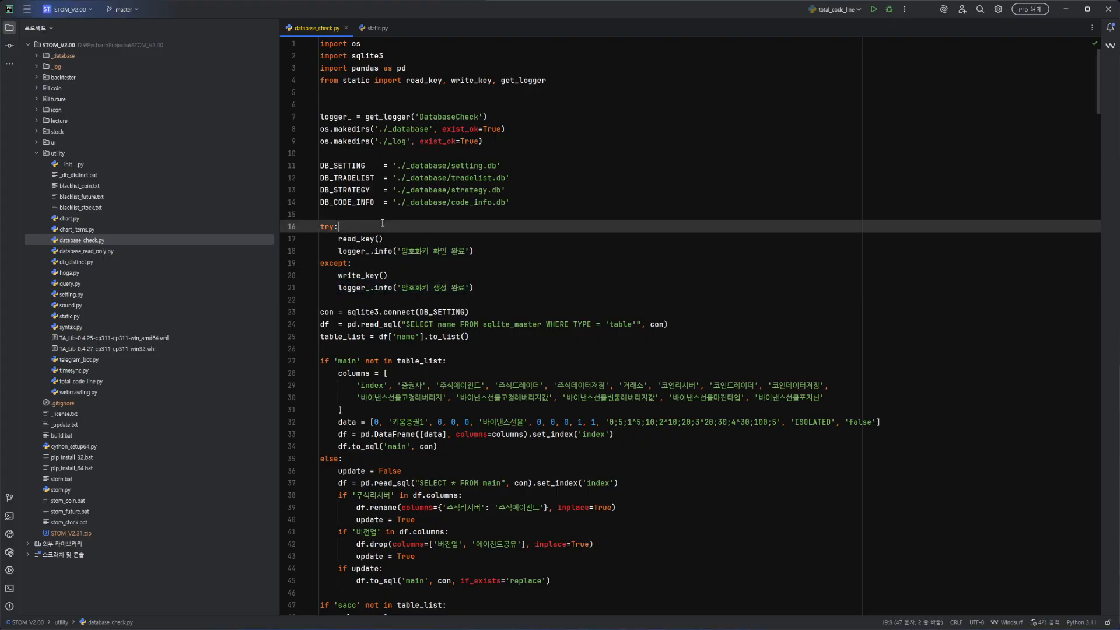
Step: Trace the write_key call in database_check.py to its function in static.py and inspect the Fernet.generate_key line
left_click(347, 275)
left_click(377, 28)
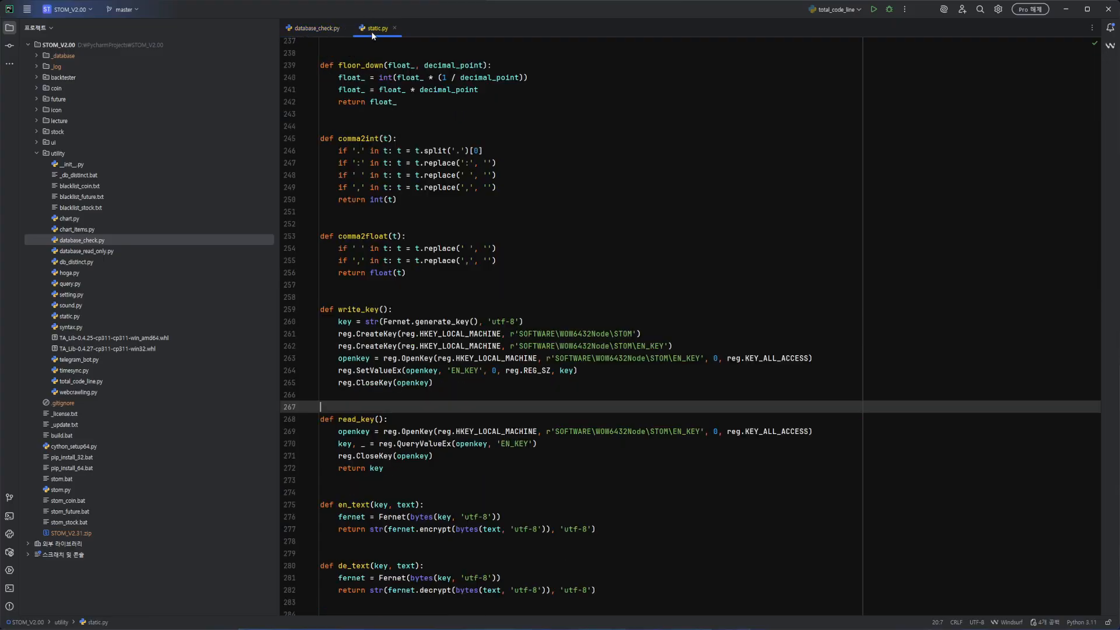
left_click(415, 309)
left_click_drag(524, 321, 370, 322)
left_click(448, 315)
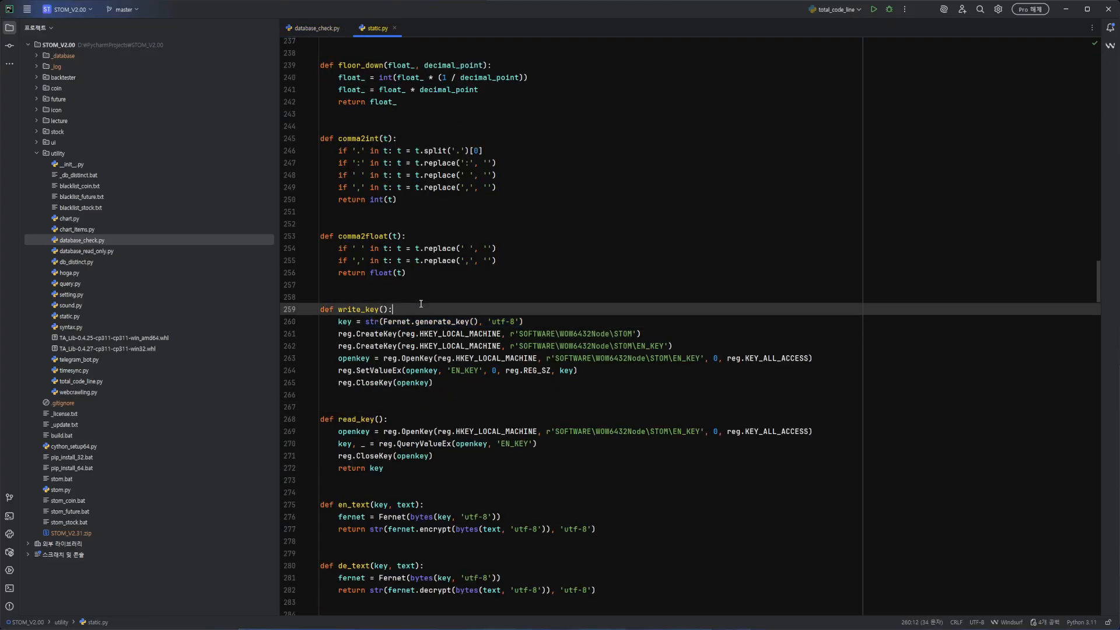
Step: Examine the cryptography.fernet import of Fernet among the import lines of static.py
scroll(437, 300, "up", 20)
scroll(426, 285, "up", 20)
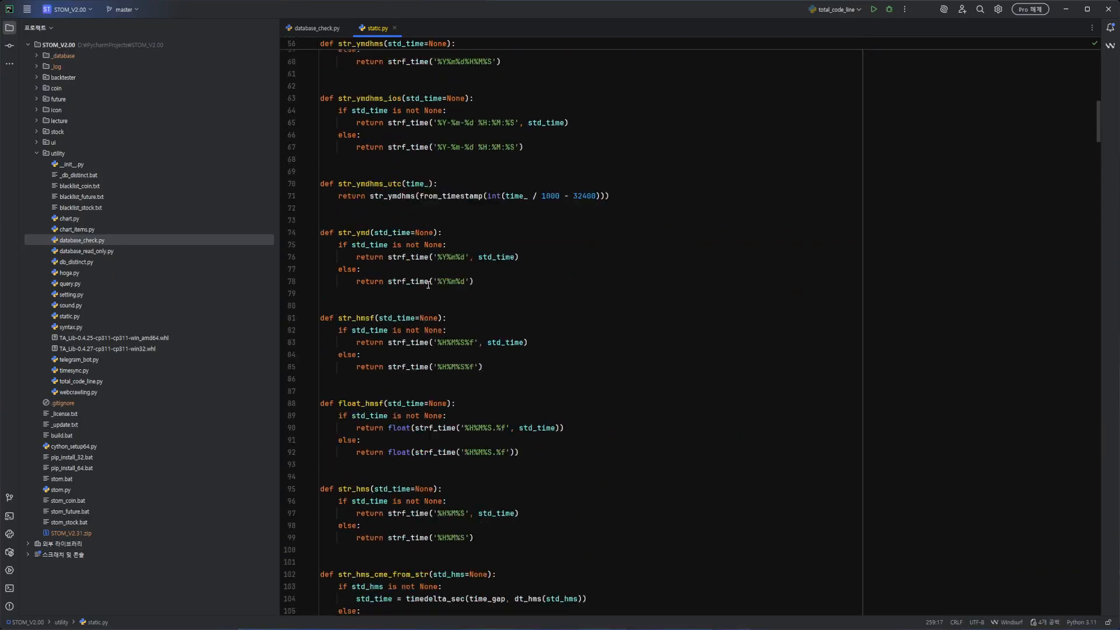
double_click(359, 203)
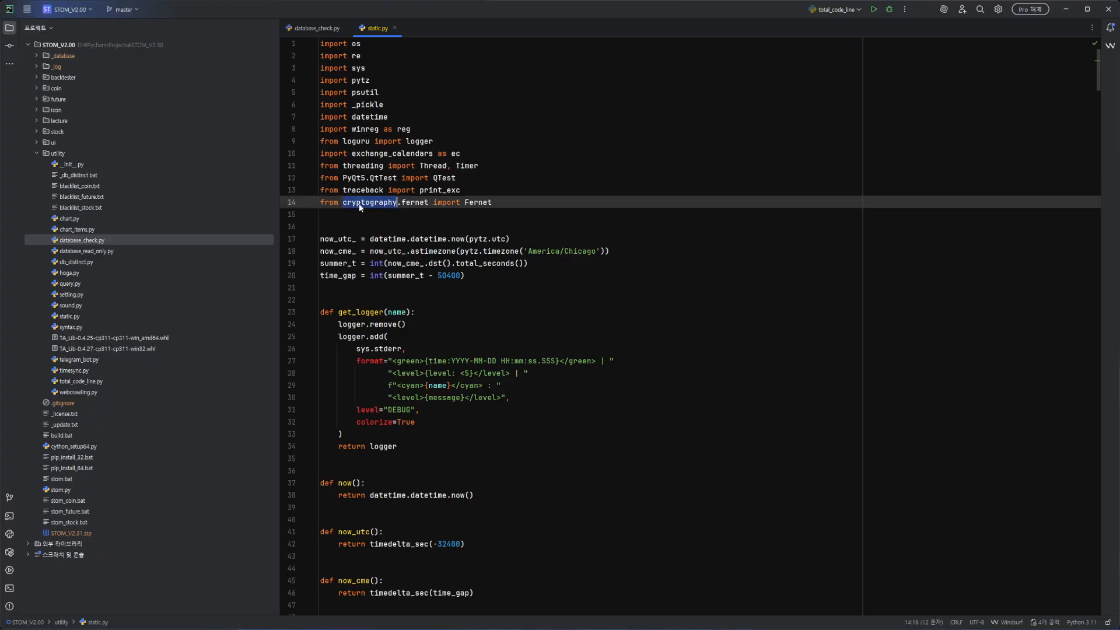
left_click(360, 214)
double_click(373, 202)
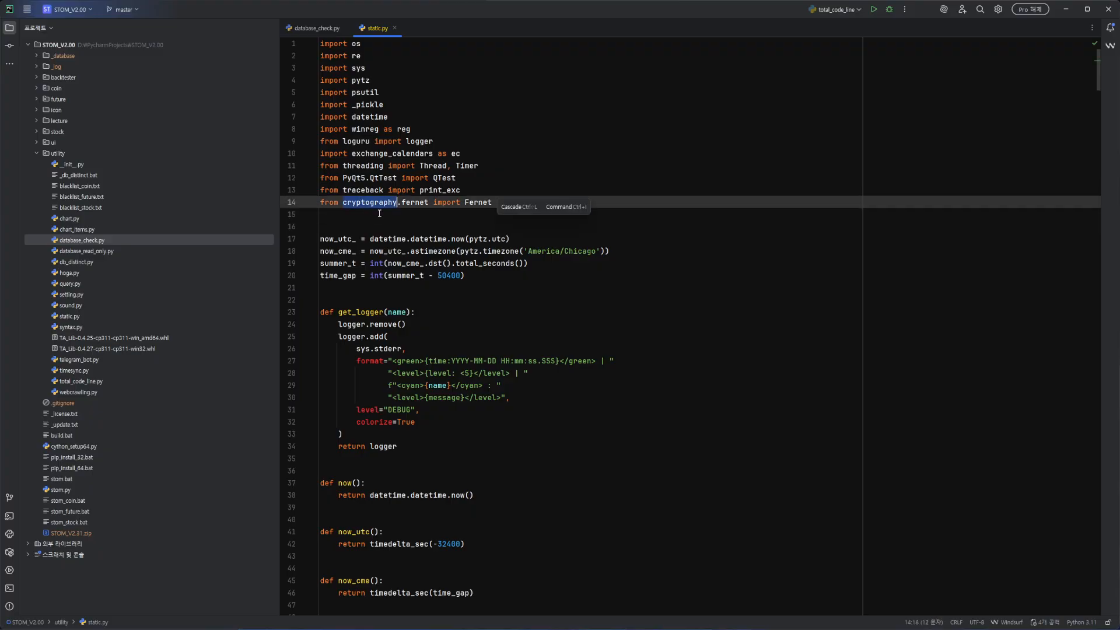
left_click(360, 214)
double_click(374, 202)
left_click(373, 214)
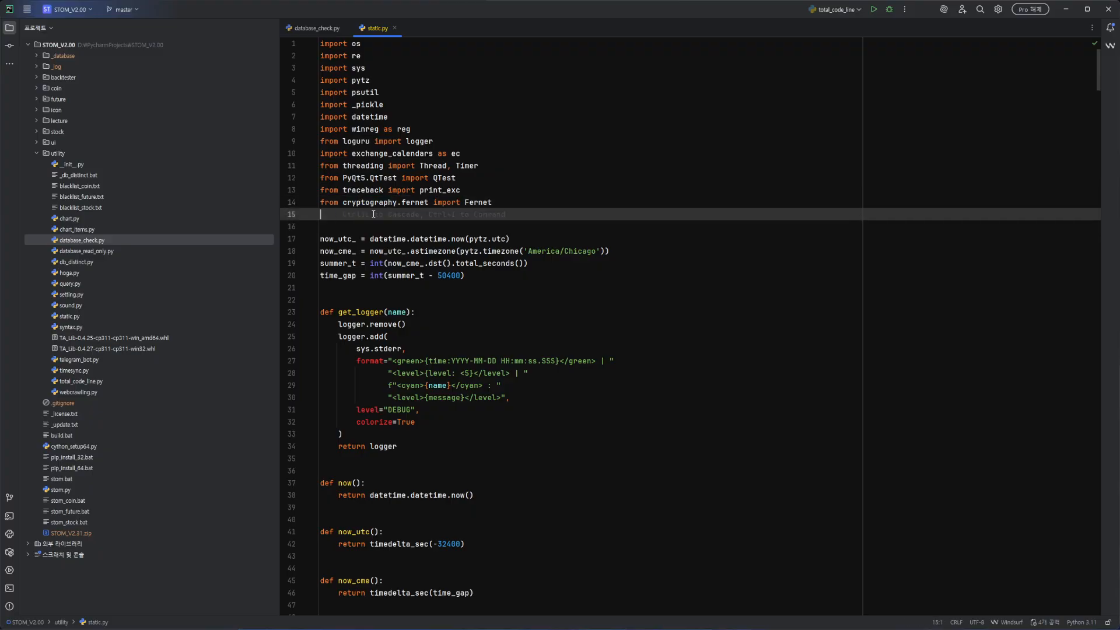
double_click(413, 202)
left_click(413, 214)
double_click(484, 201)
Step: Return to the write_key function in static.py and review the line that generates the key with Fernet
scroll(525, 281, "down", 5)
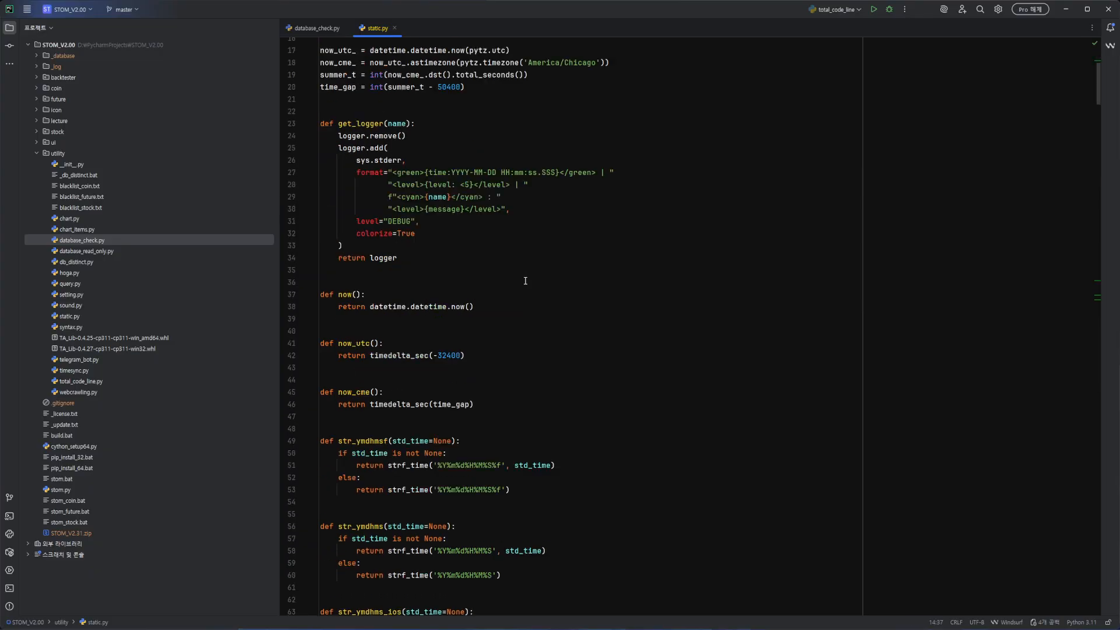
scroll(525, 280, "down", 20)
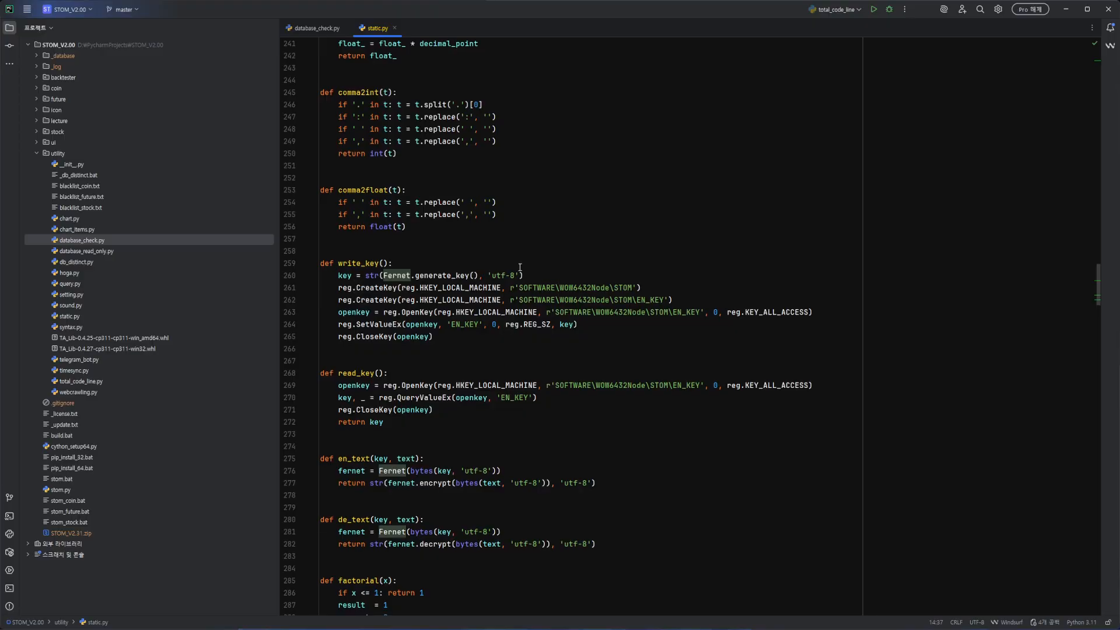
left_click(426, 269)
key("Home")
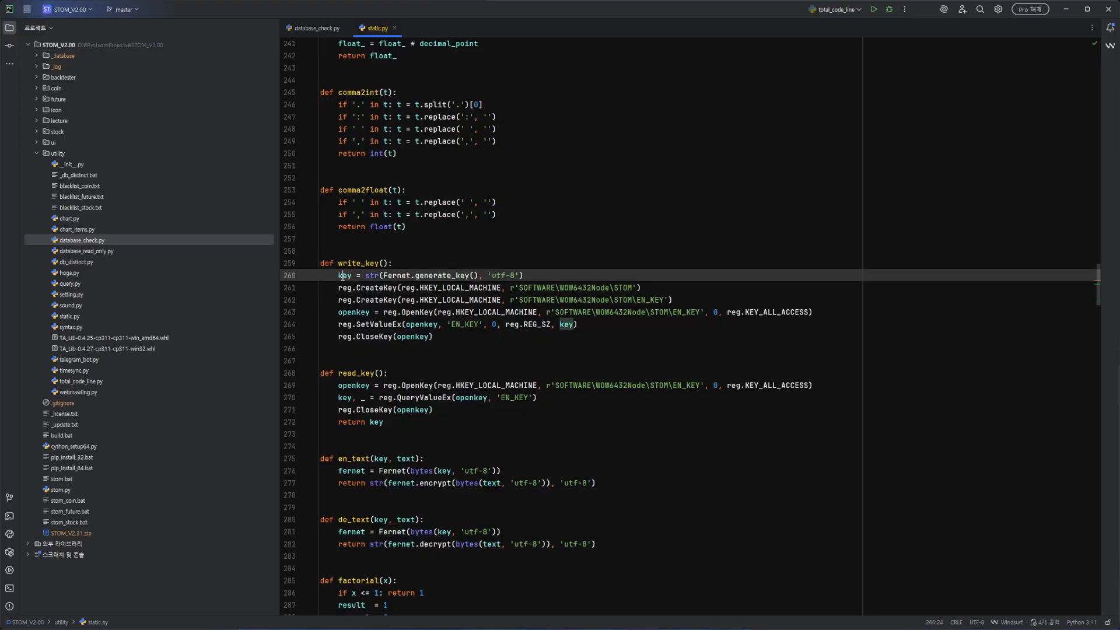
key("Right")
left_click(435, 265)
Step: Review how write_key creates the STOM and EN_KEY registry keys, opens EN_KEY, stores the key value and closes it
left_click(671, 289)
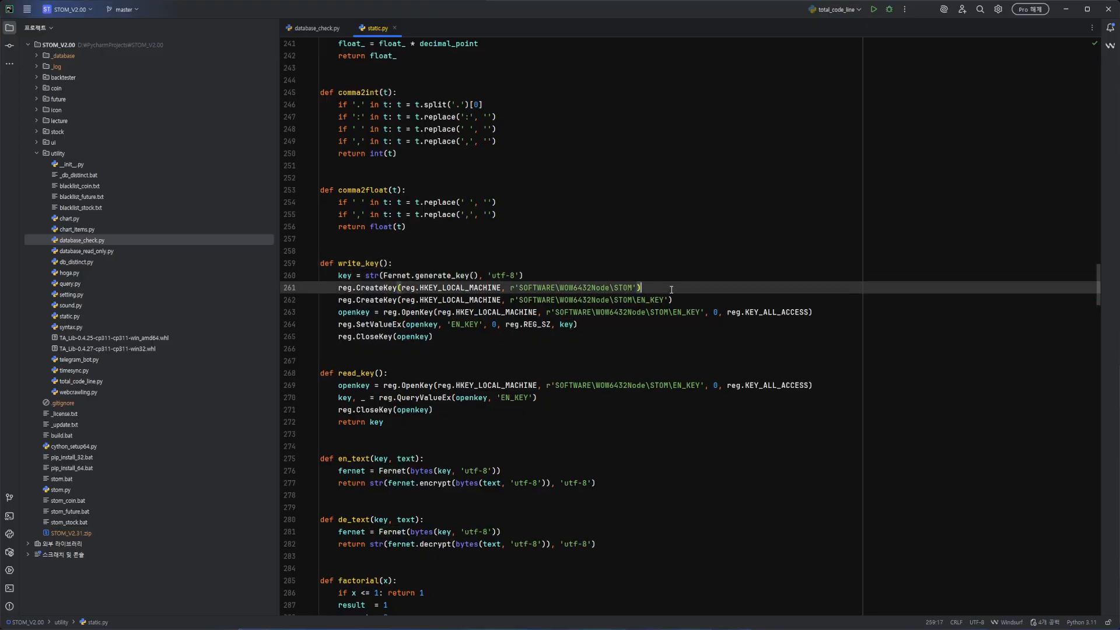
left_click(474, 297)
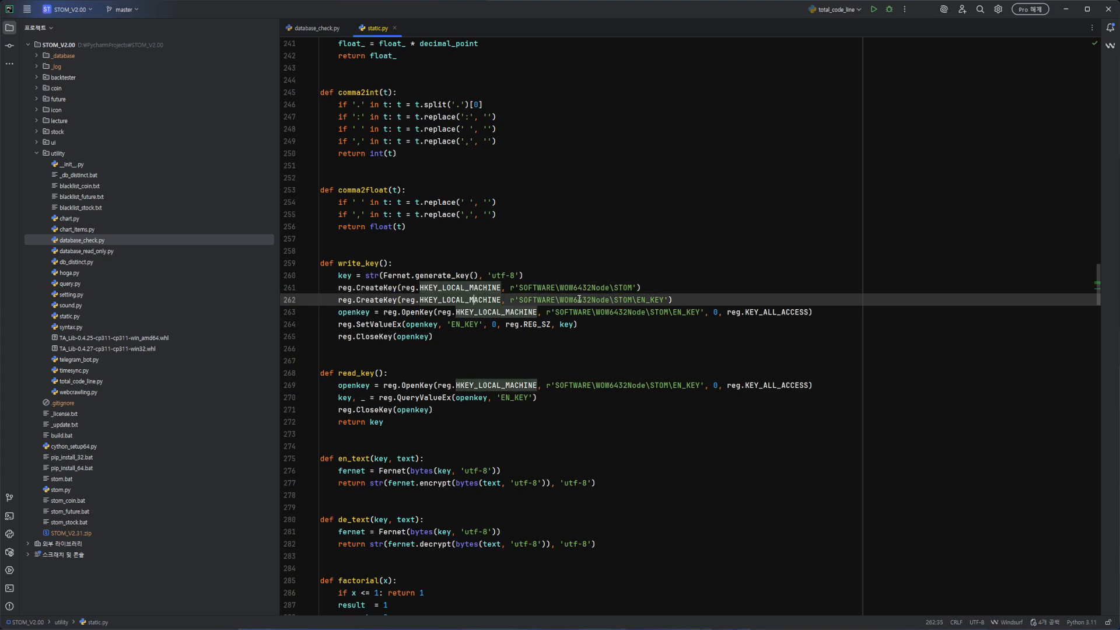
left_click(622, 288)
left_click(623, 300)
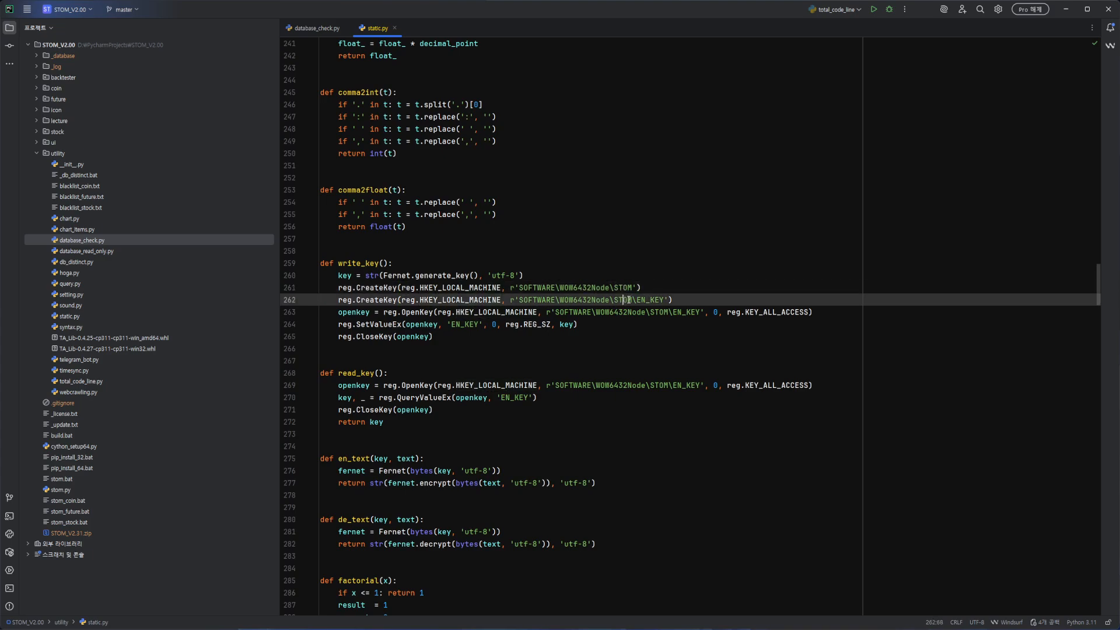
left_click(654, 312)
left_click(592, 326)
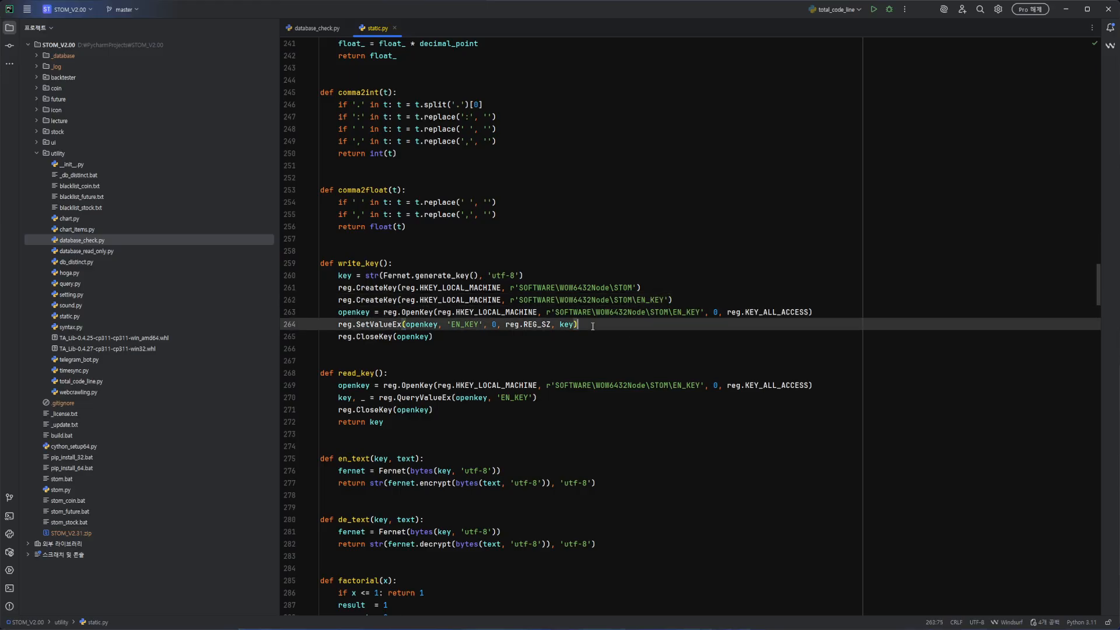
left_click_drag(813, 313, 675, 300)
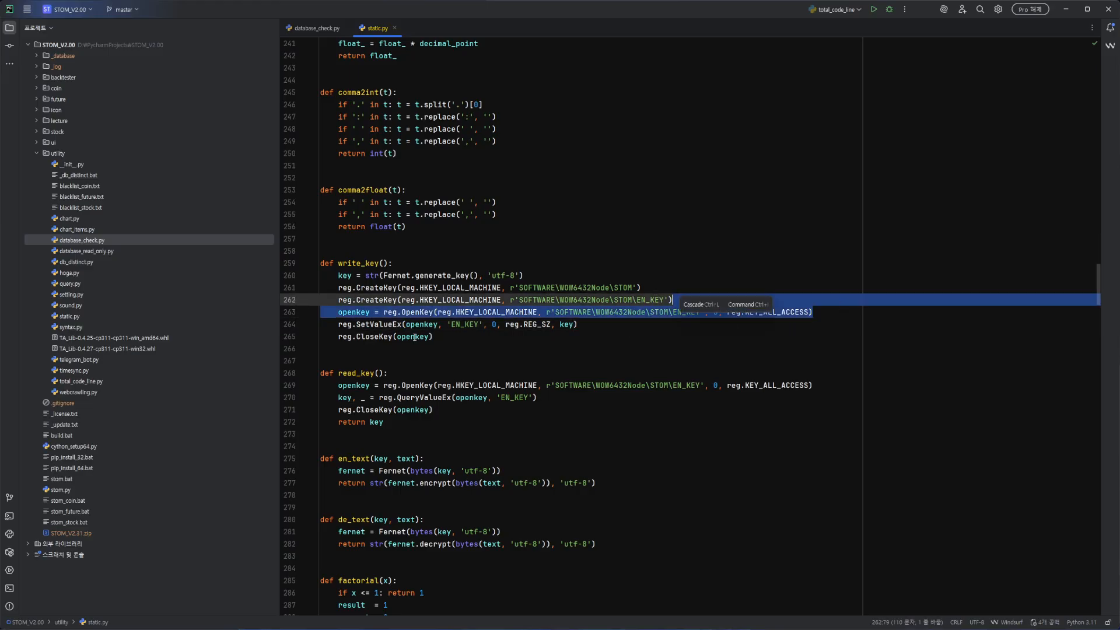
left_click(449, 336)
left_click(439, 348)
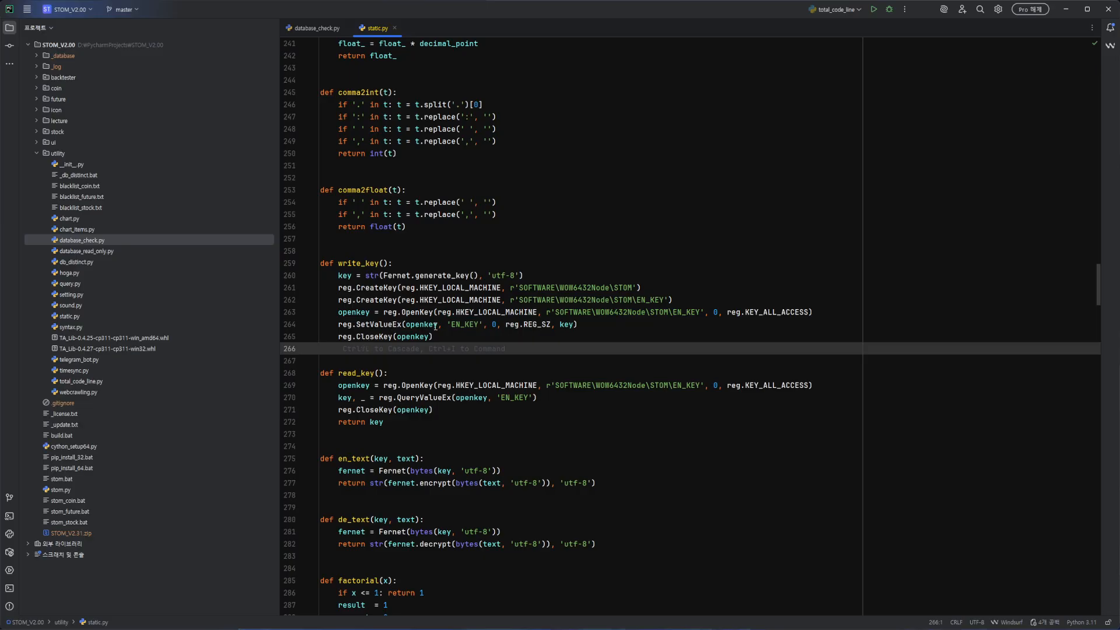
Step: Examine the read_key function in static.py, from opening the registry key to returning the encryption key
left_click(386, 251)
left_click(378, 422)
left_click(385, 434)
left_click(395, 361)
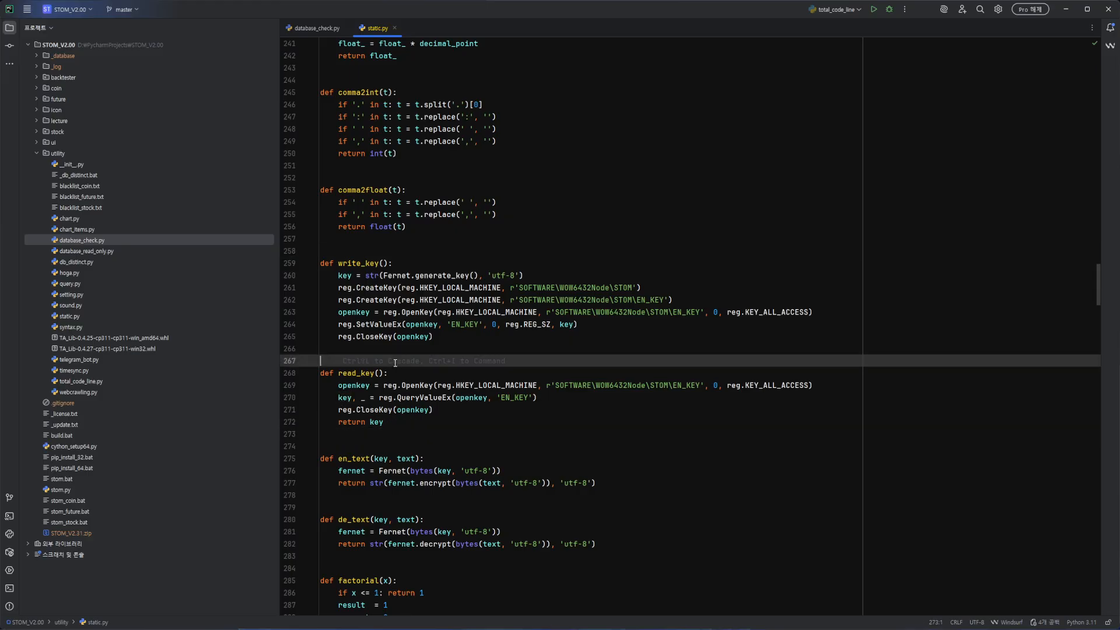
left_click(562, 374)
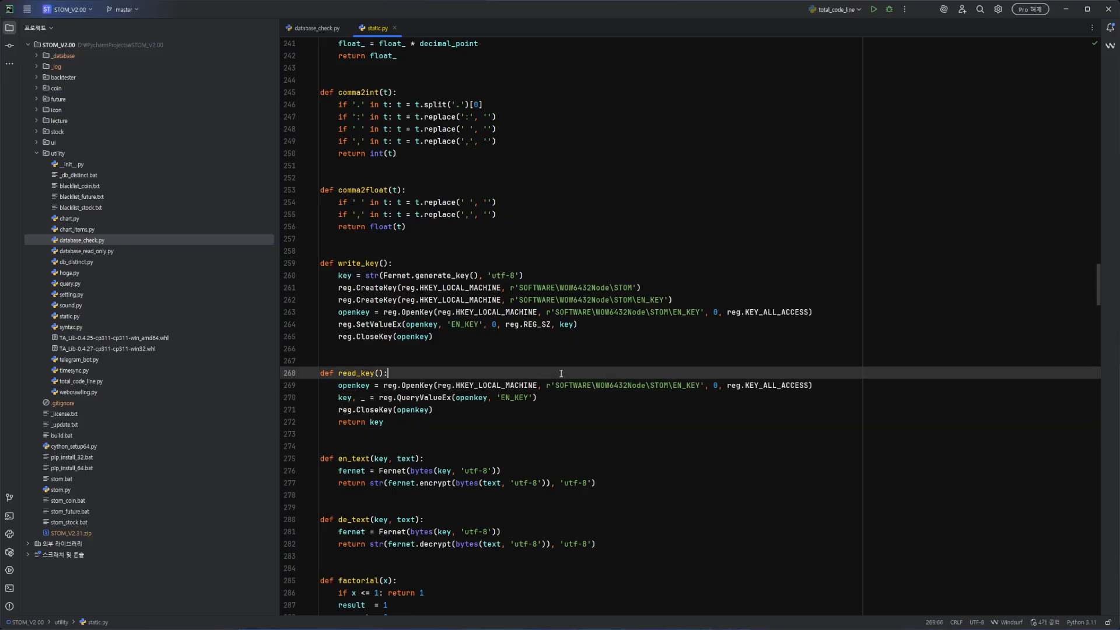
left_click(413, 250)
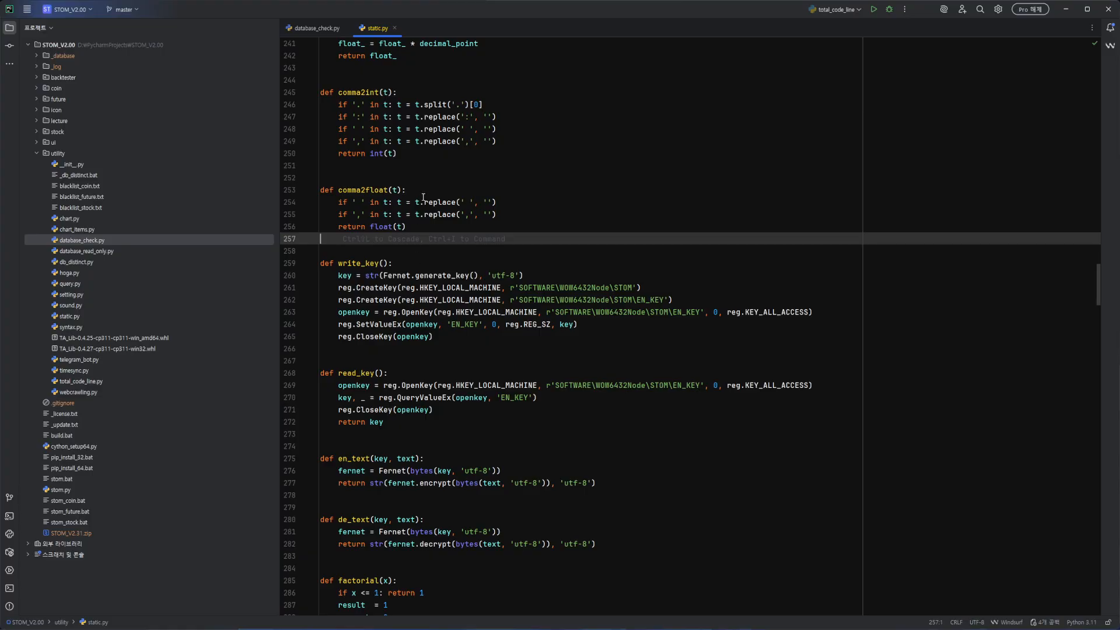
key("Up")
key("Up")
key("Up")
key("Up")
key("Up")
key("Up")
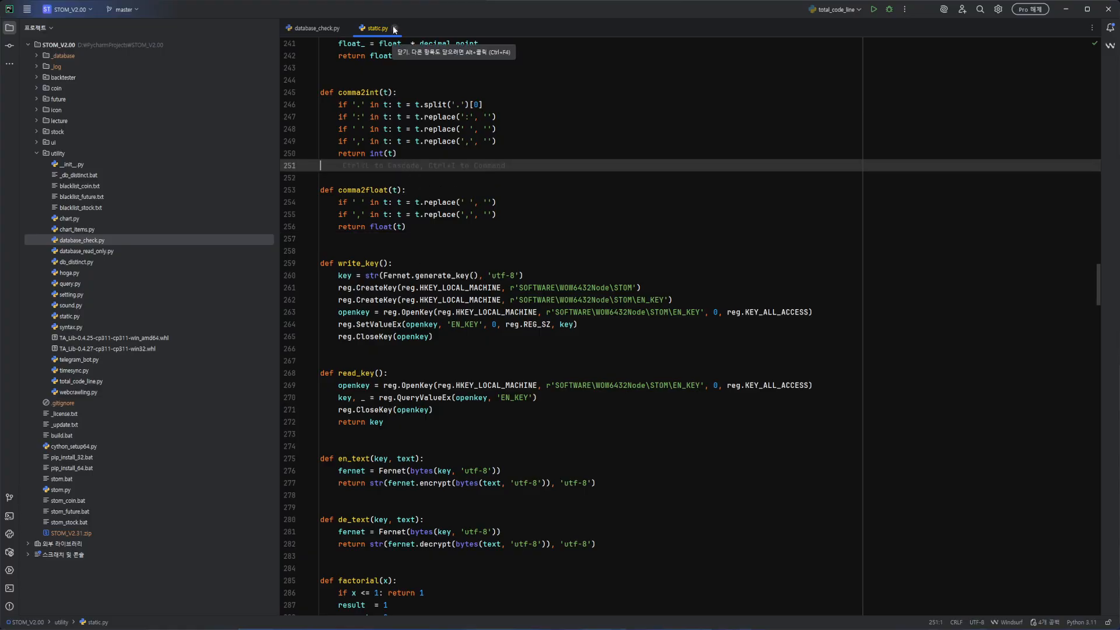
Step: Close static.py and database_check.py, collapse the utility folder, and minimize the code editor
left_click(394, 28)
double_click(119, 153)
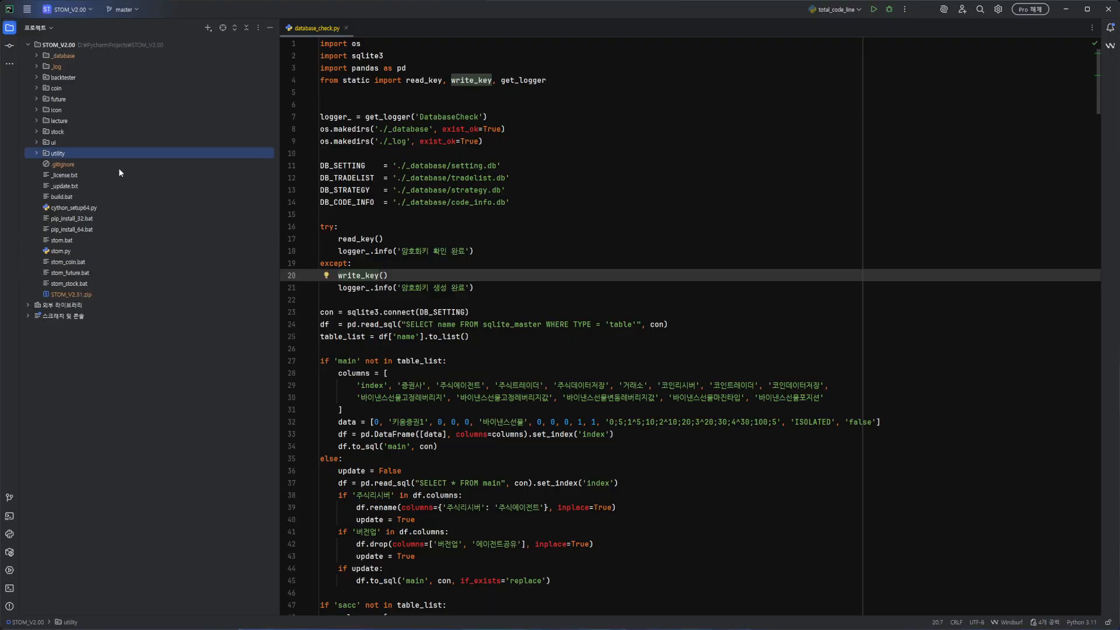
left_click(482, 217)
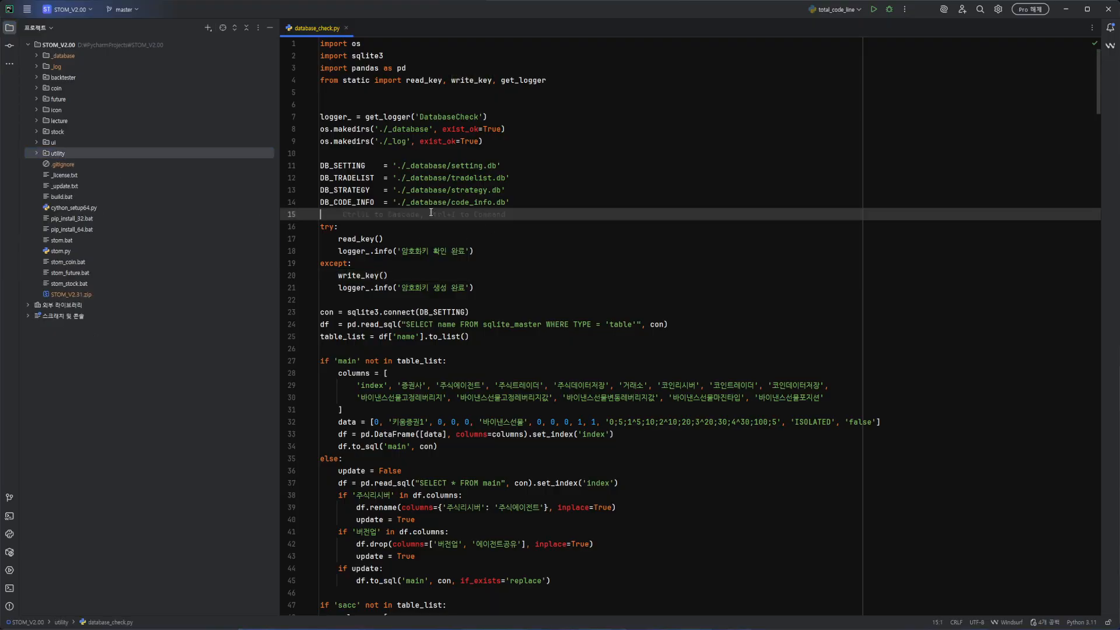
left_click(346, 28)
left_click(1066, 9)
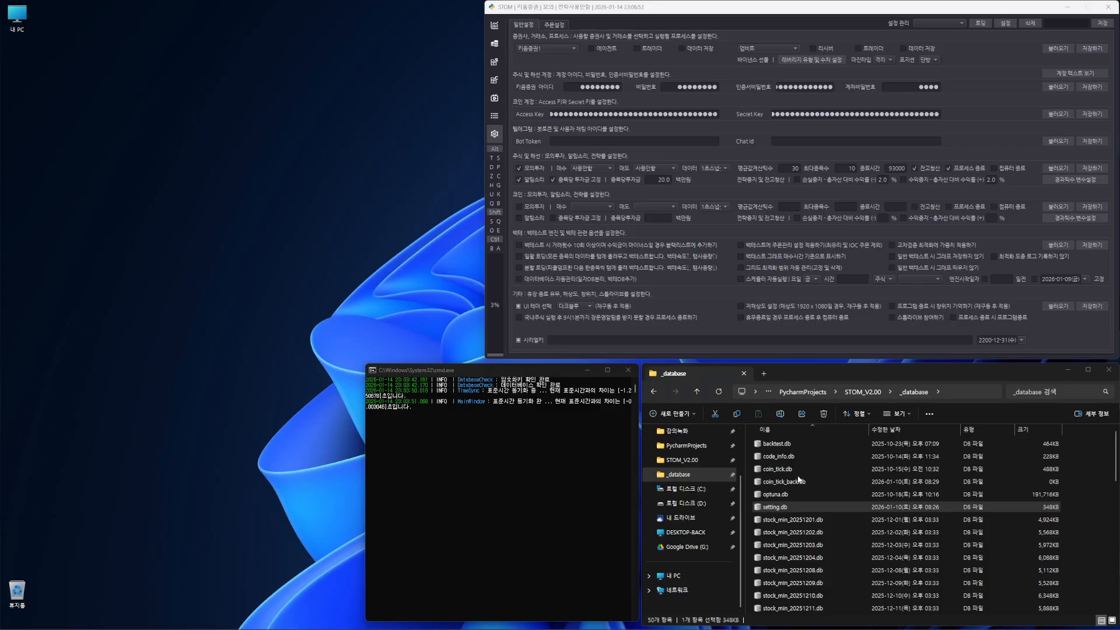
Step: Point out setting.db among the database files in the _database folder and clear the file selection
left_click(789, 496)
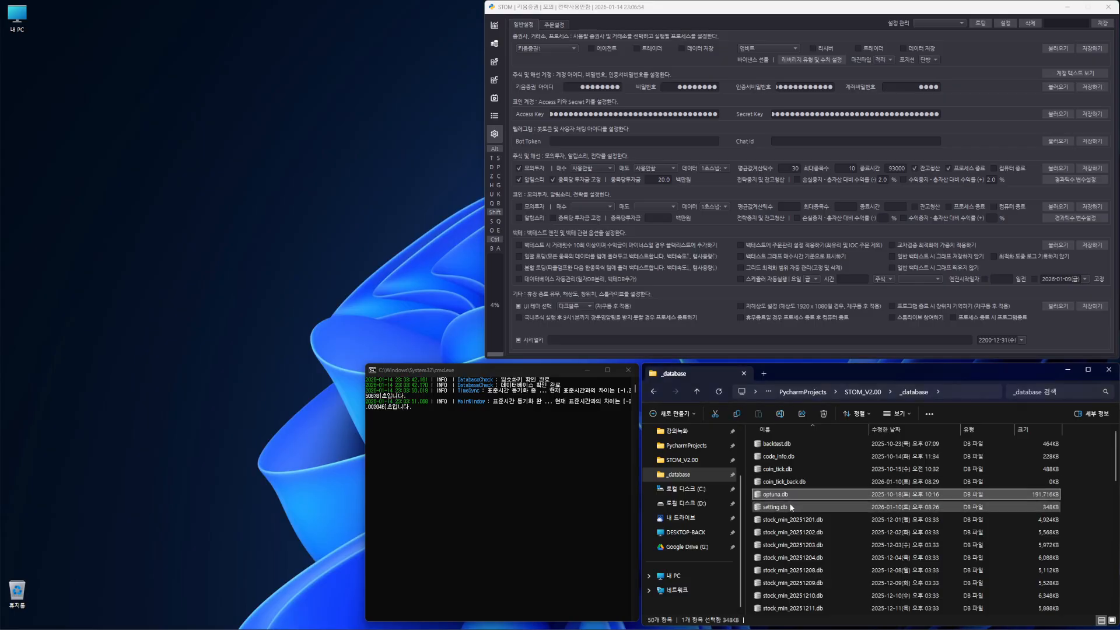
left_click(791, 507)
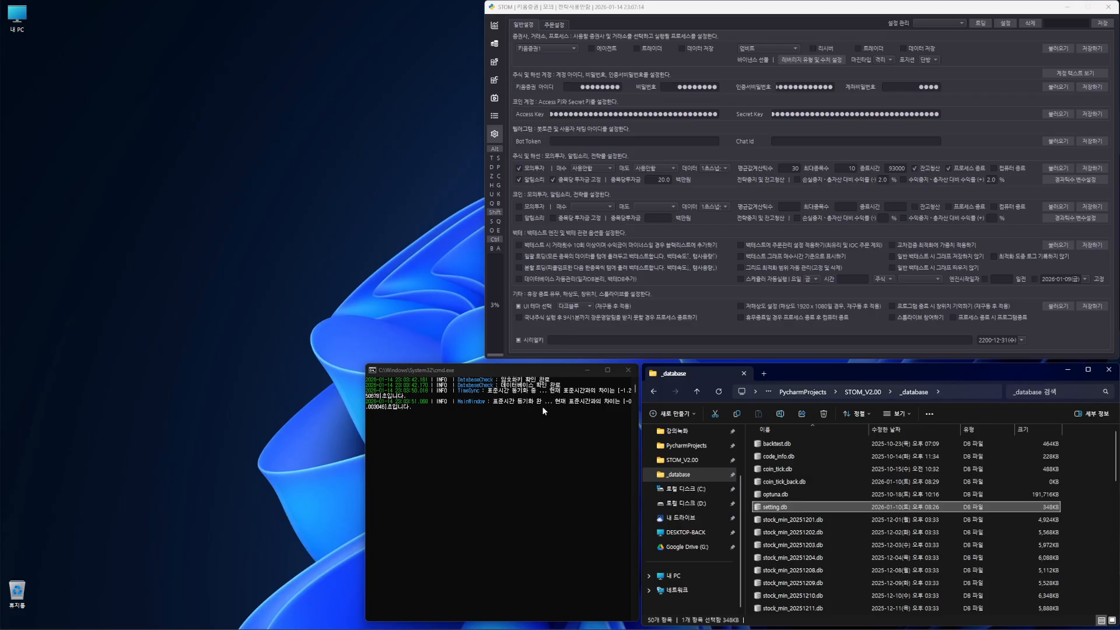
scroll(816, 493, "down", 12)
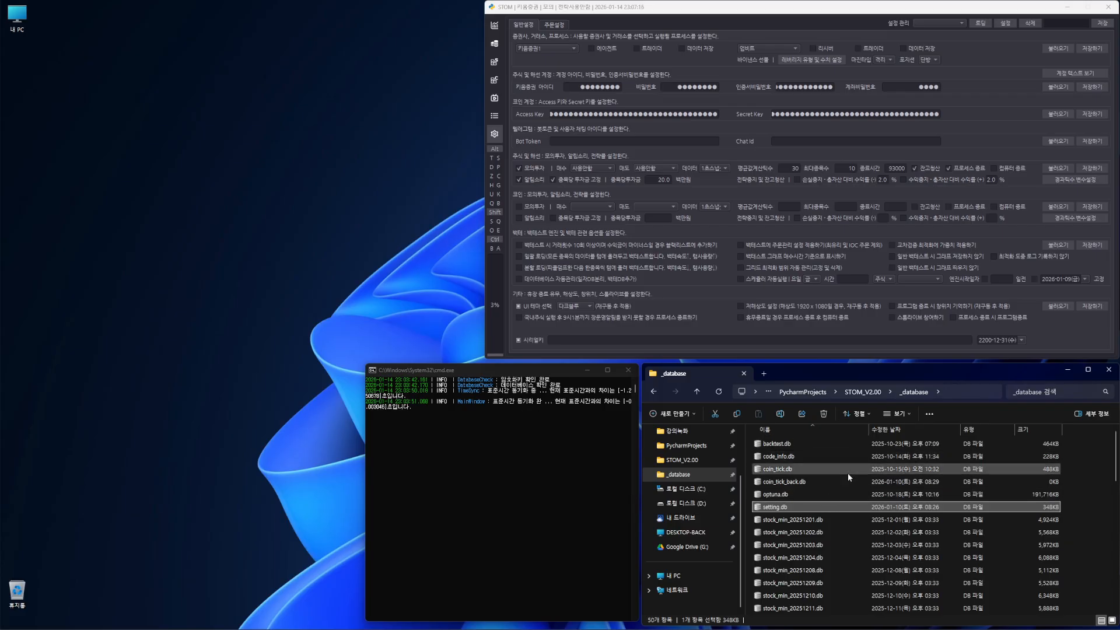
scroll(848, 510, "up", 12)
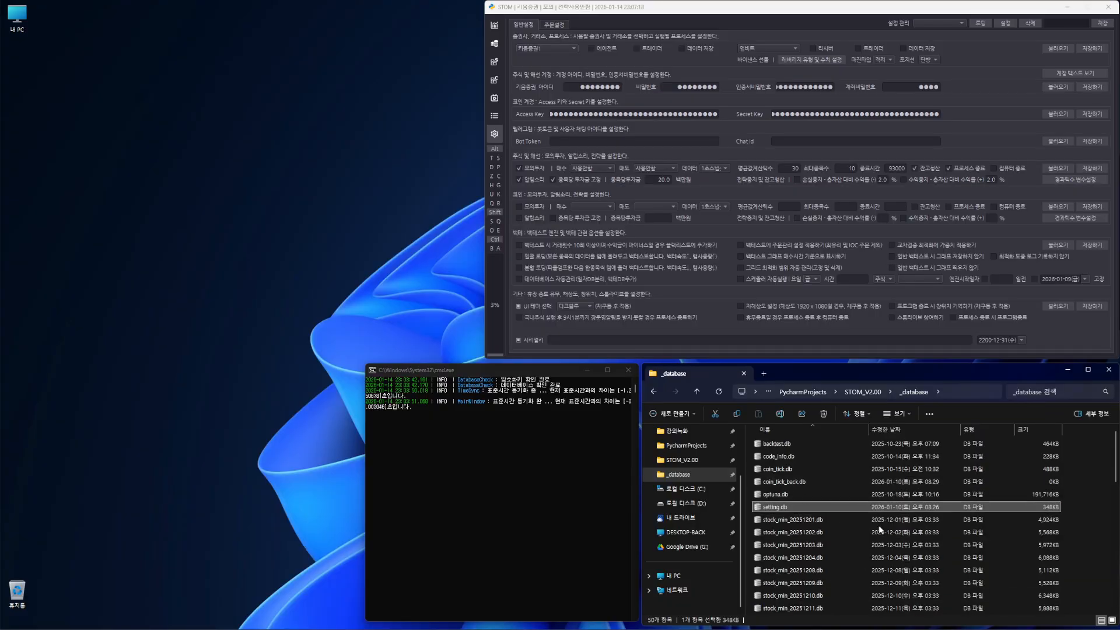
left_click(1089, 515)
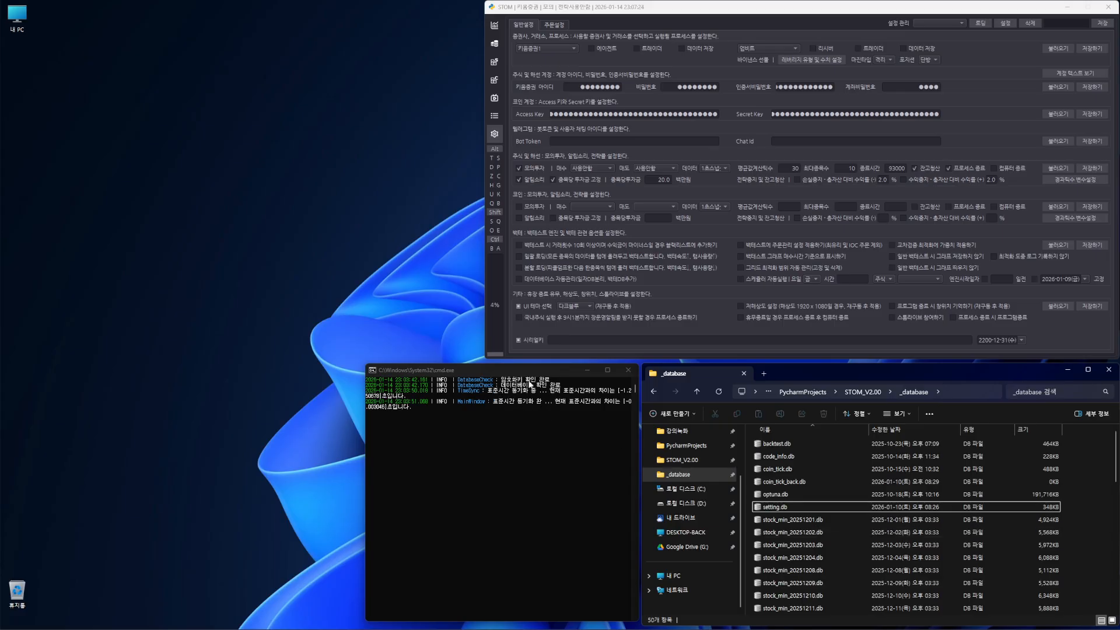
Step: Switch from STOM's trading tables back to its general settings and choose 해외선물5 as the brokerage
left_click(496, 26)
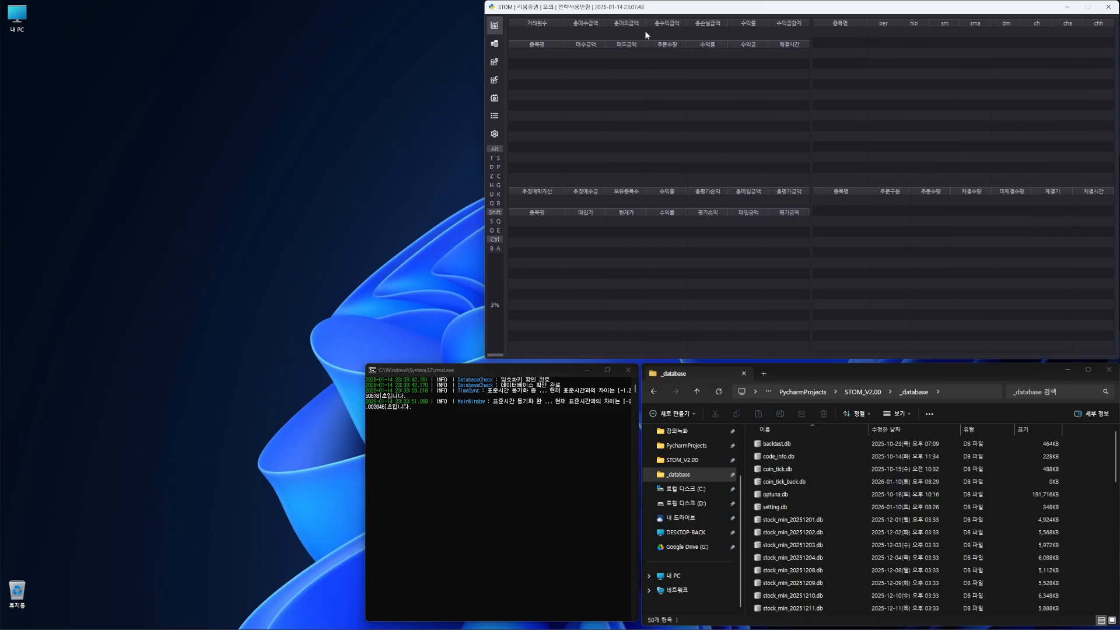
left_click(499, 133)
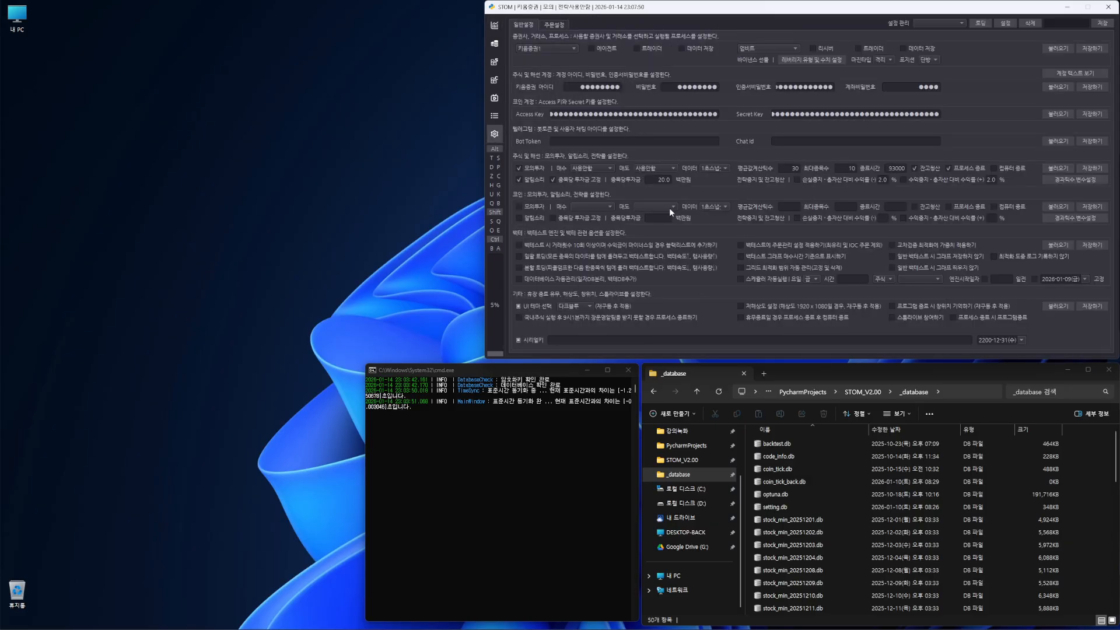
left_click(571, 49)
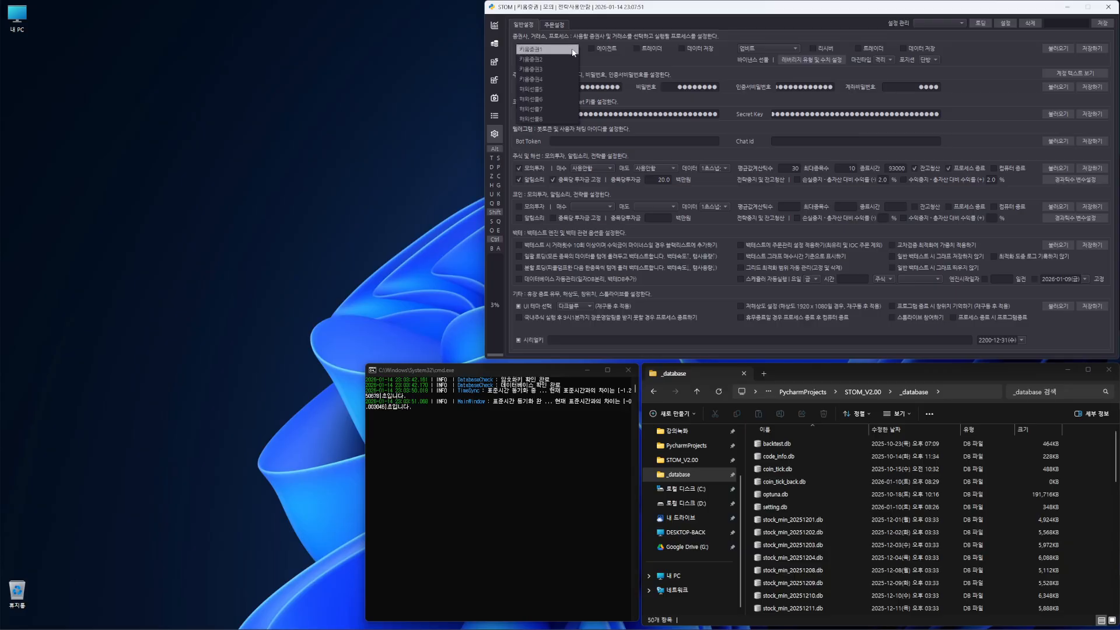
left_click(554, 90)
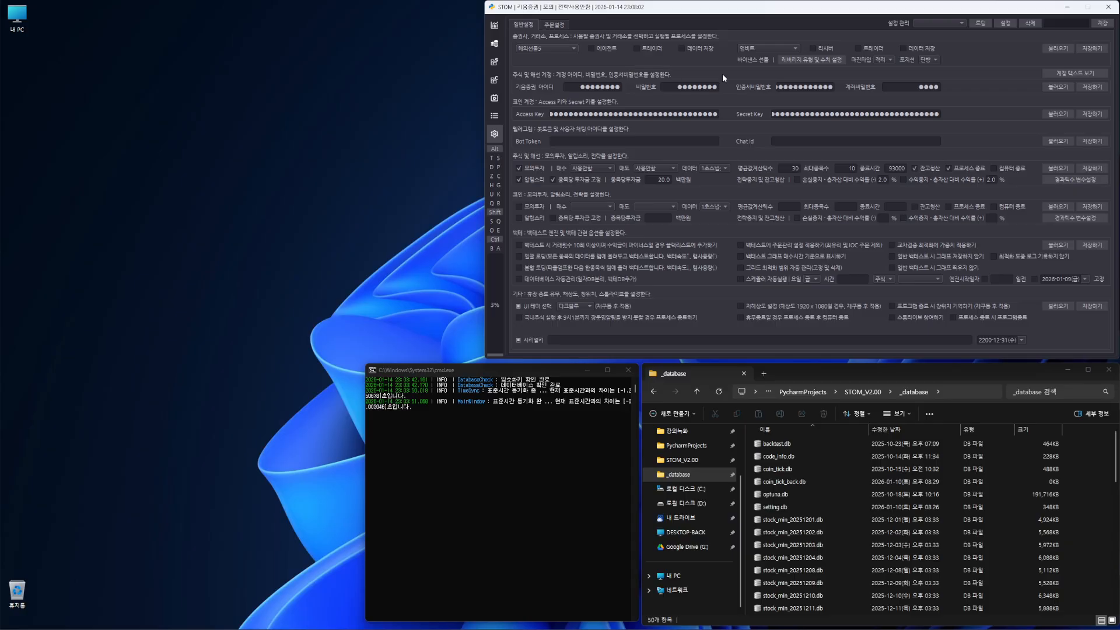
Step: Check the exchange choices including 바이낸스선물, and reload the saved brokerage, exchange and process settings
left_click(783, 49)
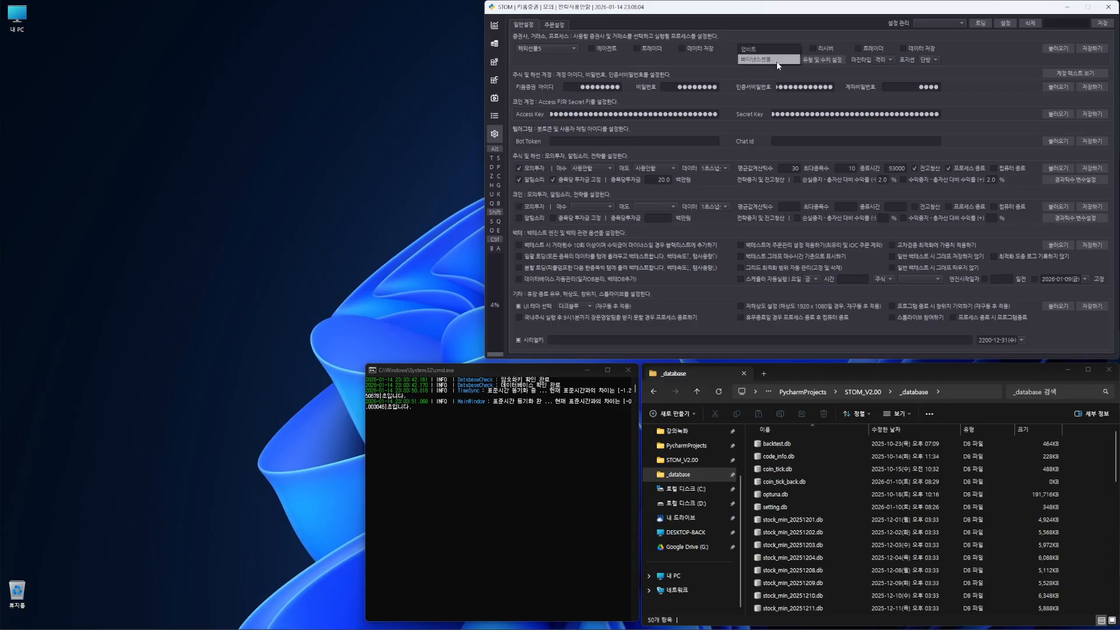
left_click(1000, 59)
left_click(1061, 47)
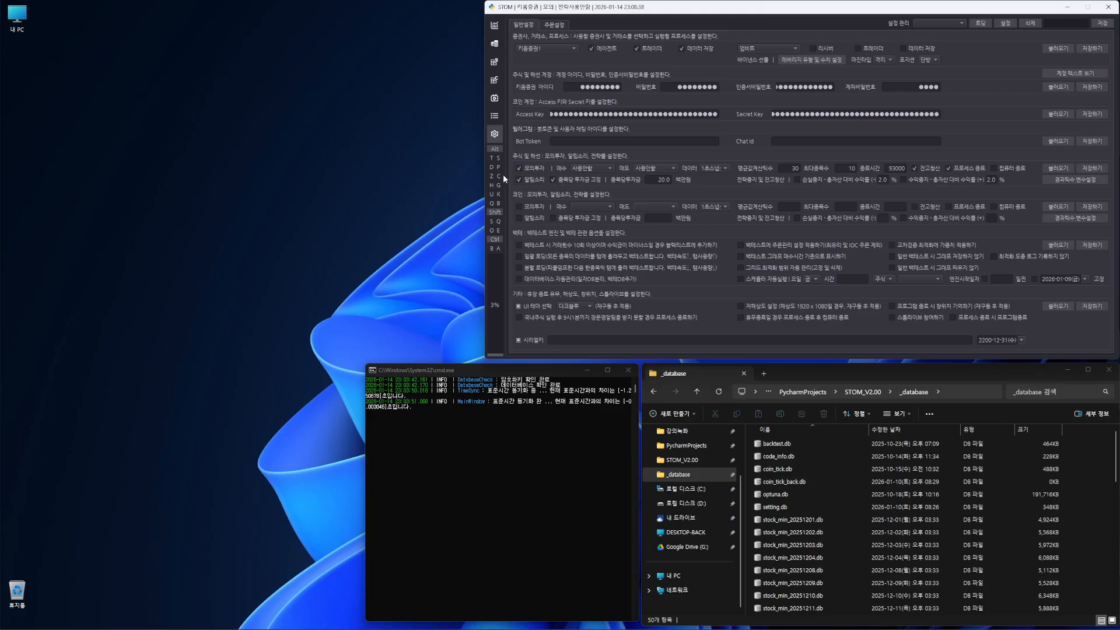
Step: Show the process queue sizes in STOM's title bar and return to the main trading tables
left_click(492, 203)
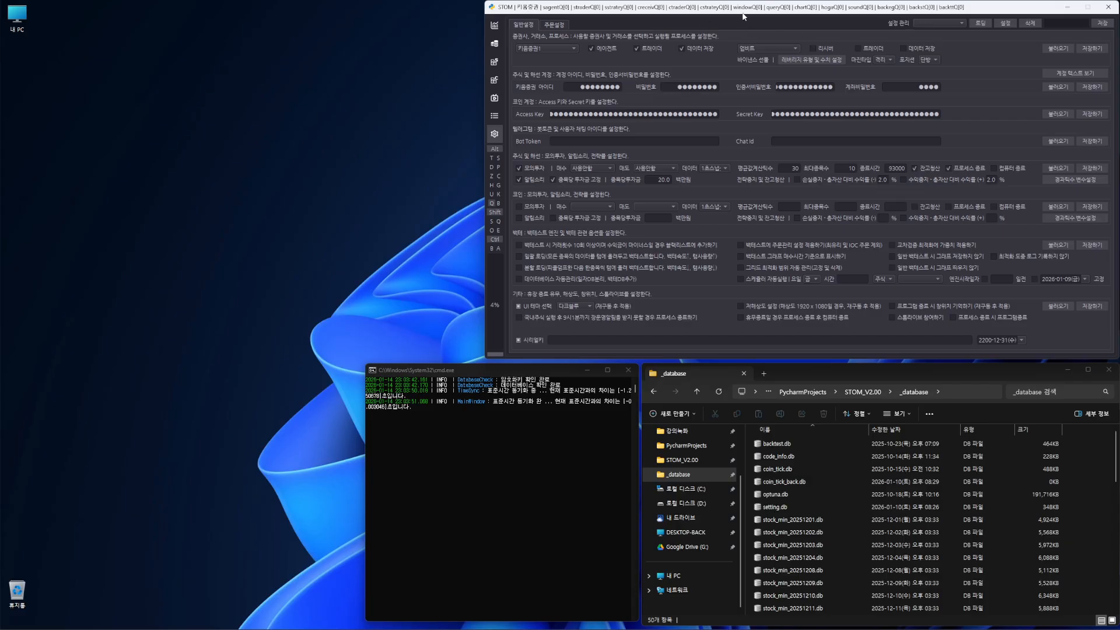
left_click(497, 25)
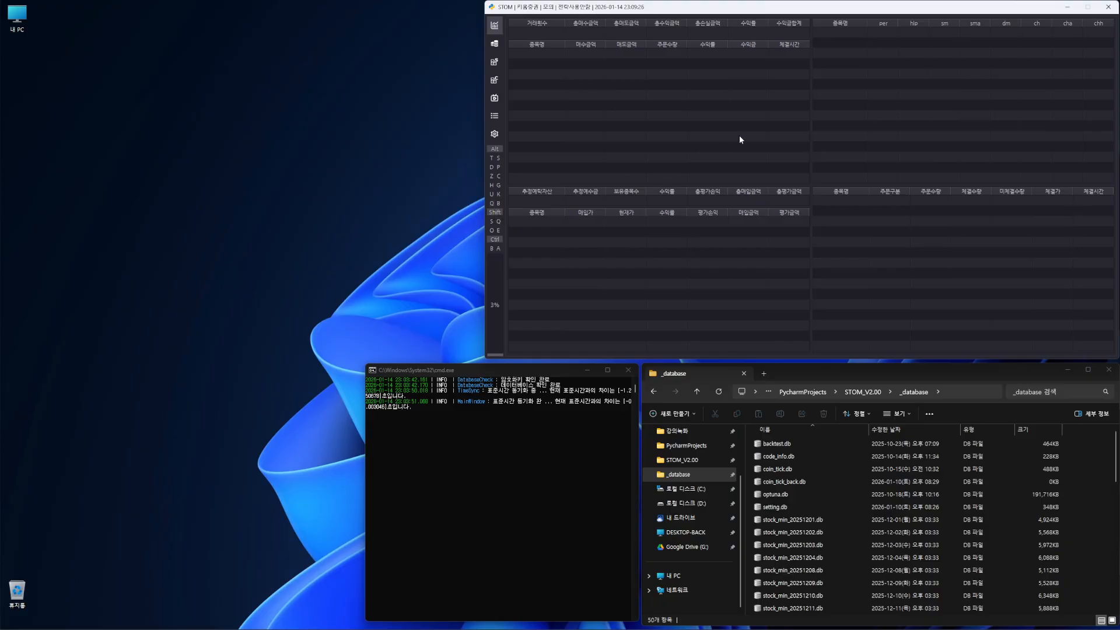
Step: Compare the 주식 및 해선 trader tables with the coin trader tables
key("alt+q")
left_click(495, 45)
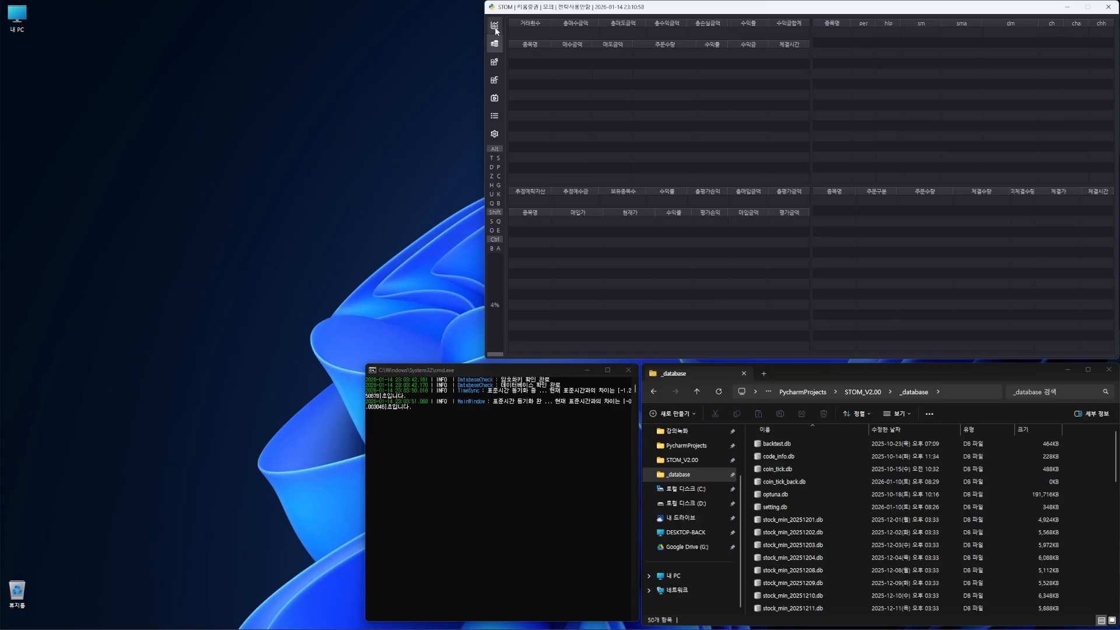
left_click(495, 25)
left_click(500, 47)
Step: View the 주식 및 해선 strategy page and the 업비트 및 바이낸스 strategy page, and return to the 주식 및 해선 trader tables
left_click(494, 62)
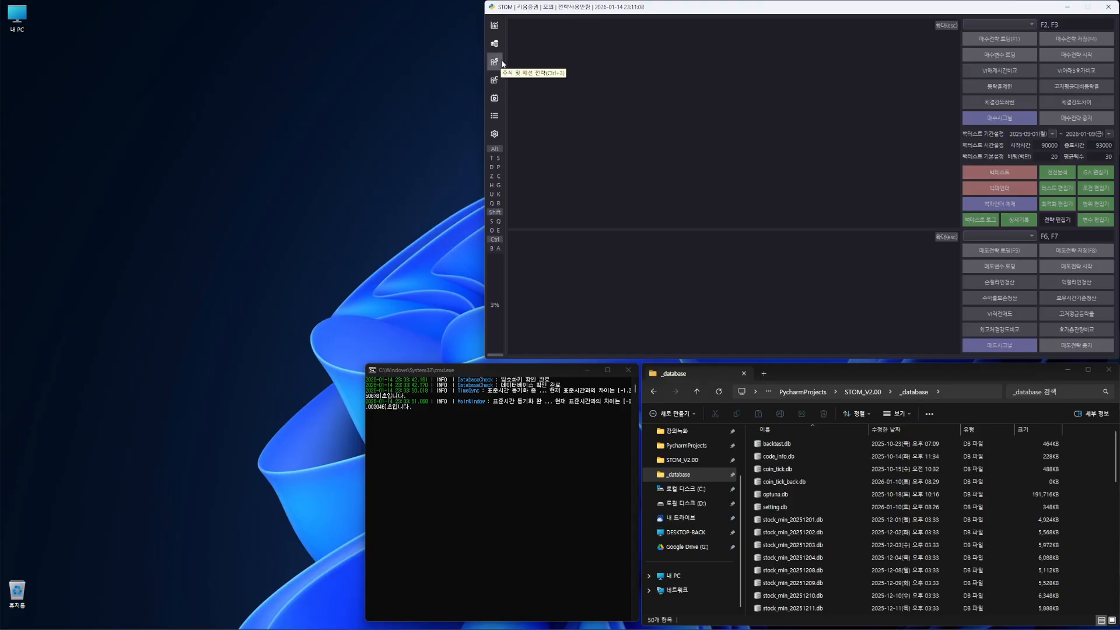
left_click(494, 81)
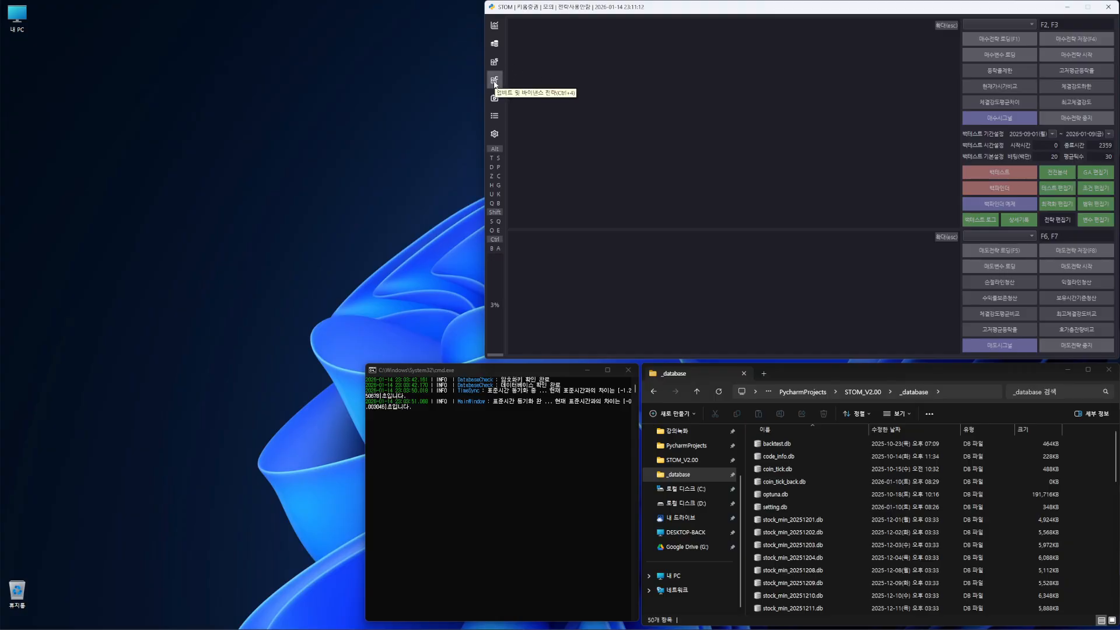
left_click(495, 62)
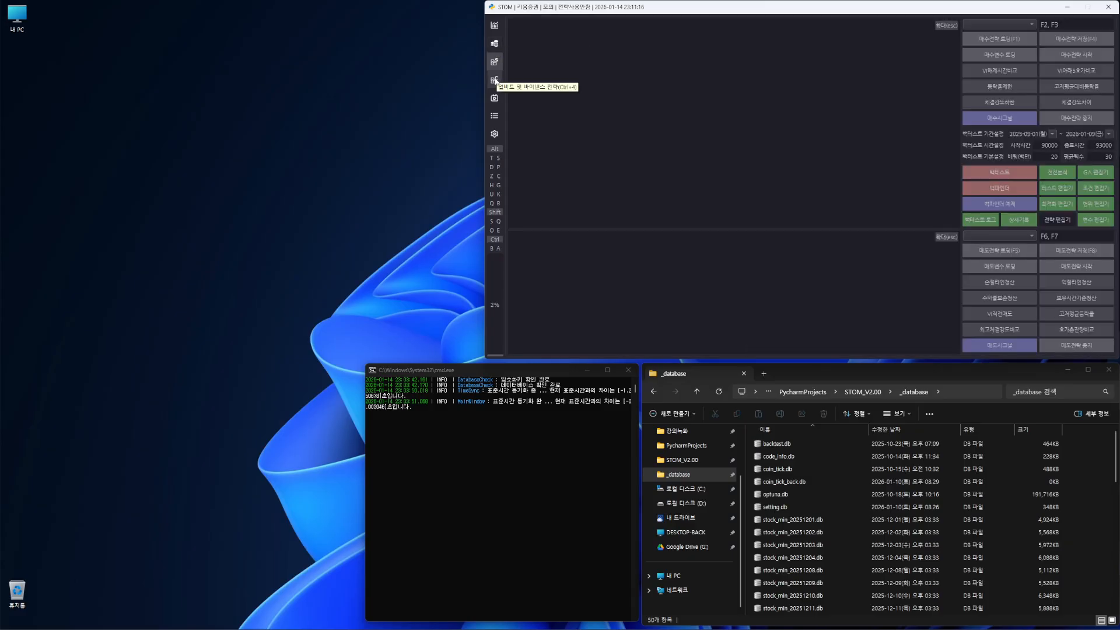
left_click(495, 26)
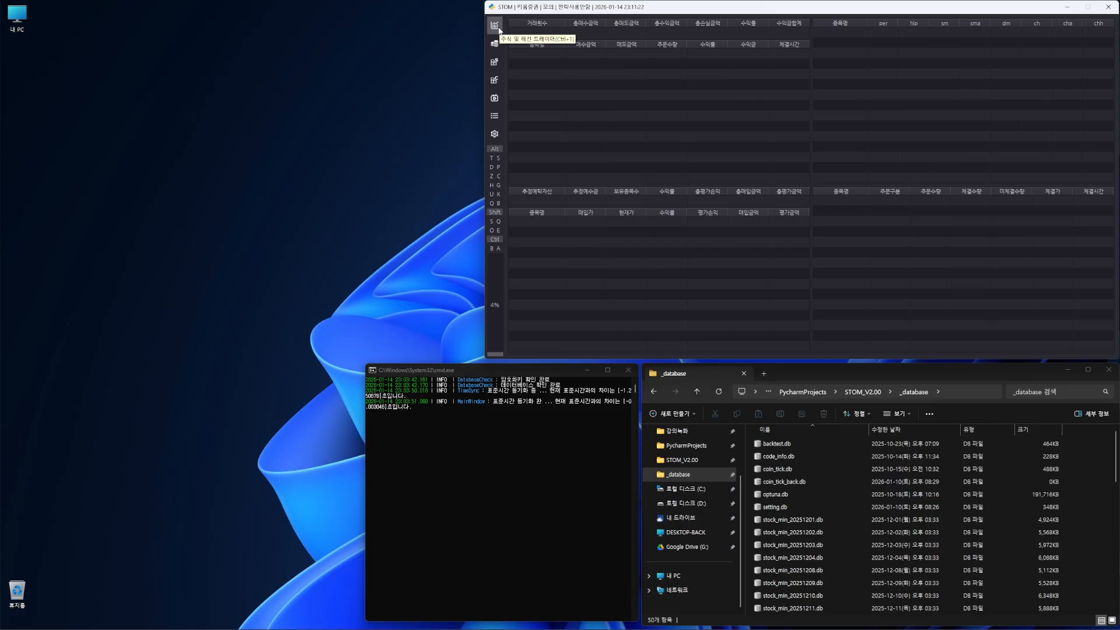
Step: Cycle from the coin trader tables through both strategy pages and back to the 주식 및 해선 trader tables
left_click(499, 48)
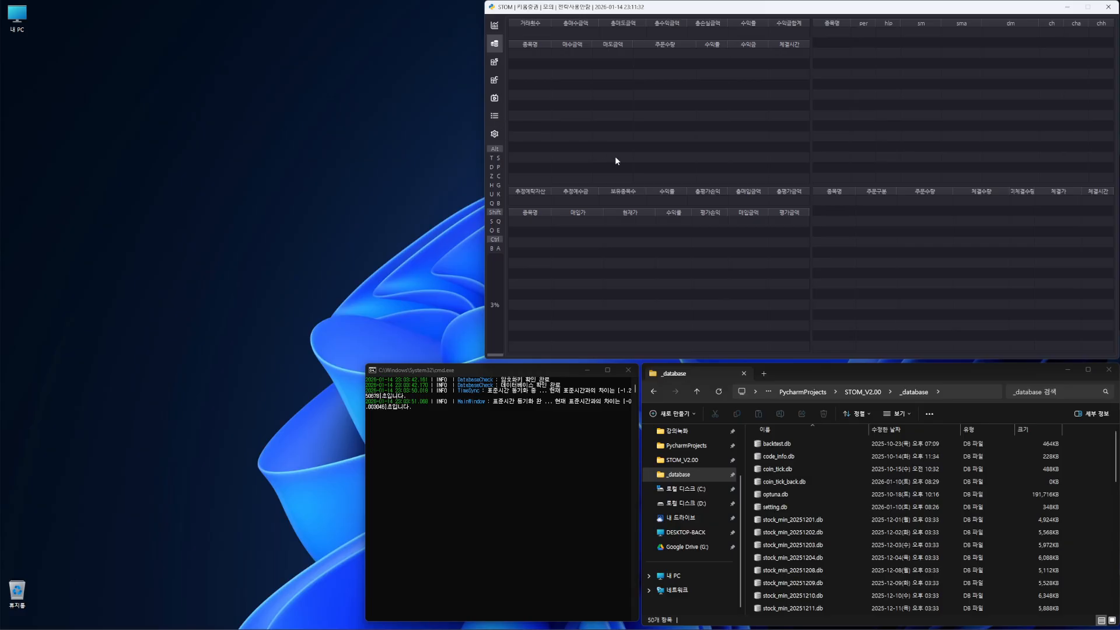
key("ctrl+3")
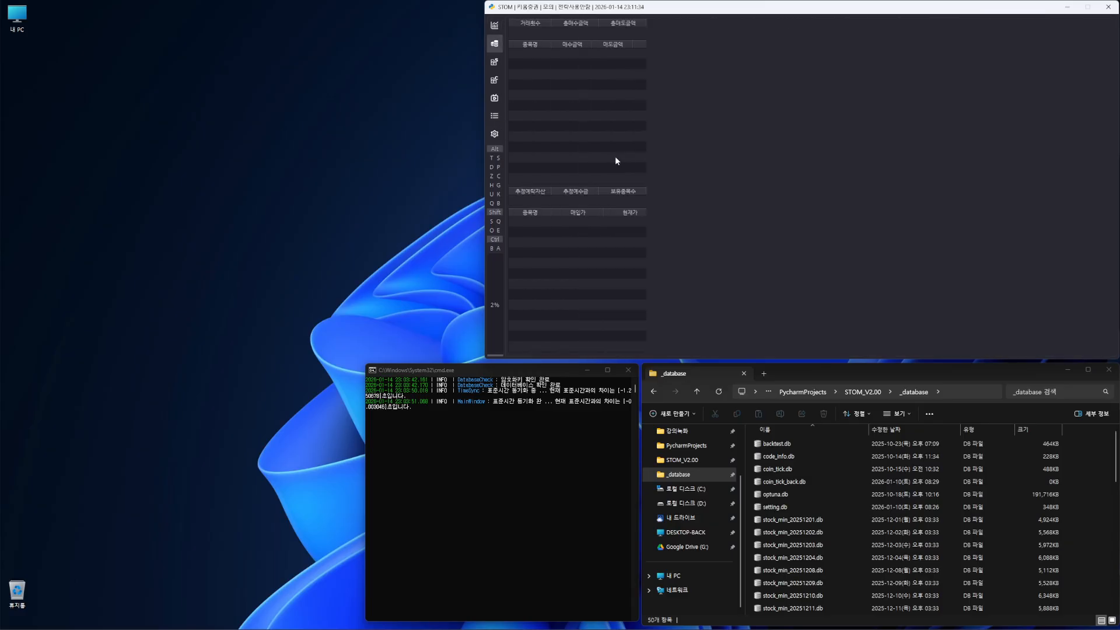
key("ctrl+4")
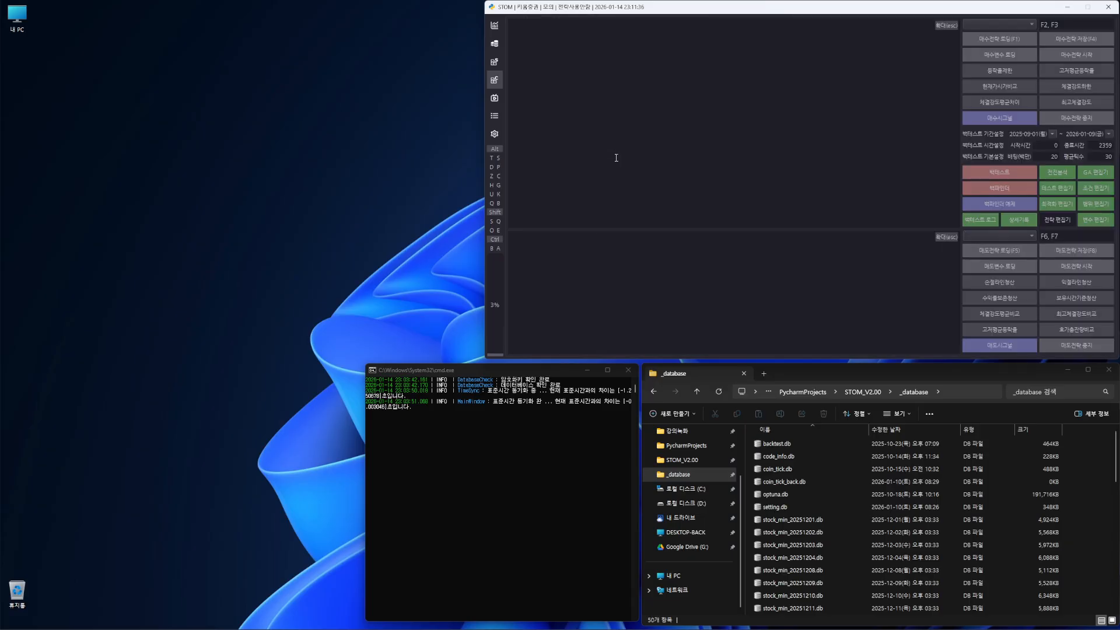
key("ctrl+1")
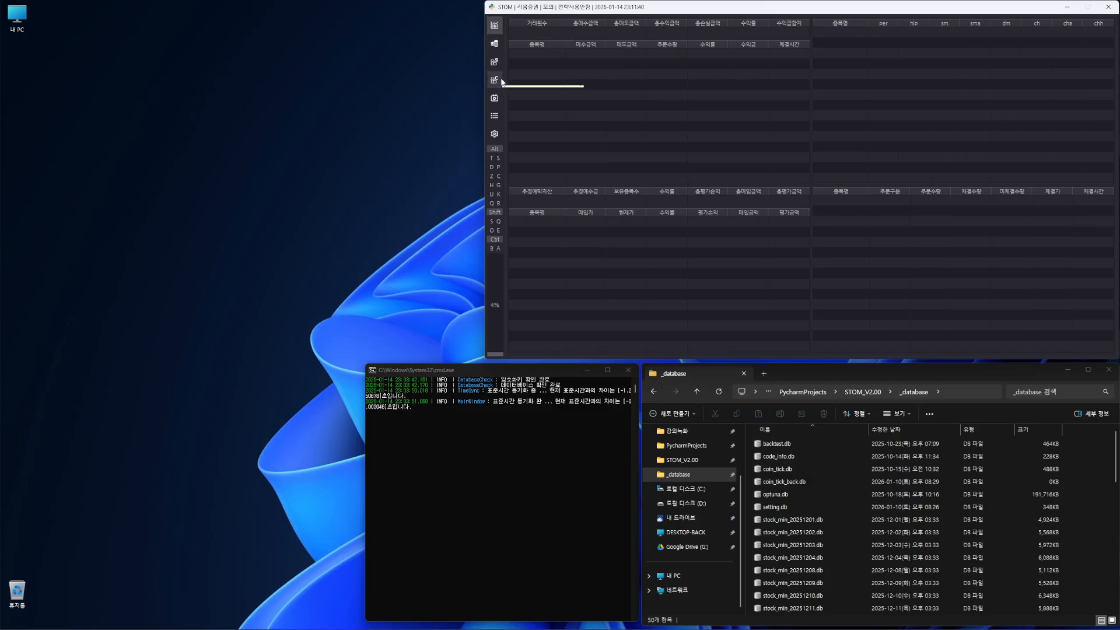
Step: Look through the 코인, 해선 and 백테 라이브 result pages and return to 주식 라이브
left_click(495, 97)
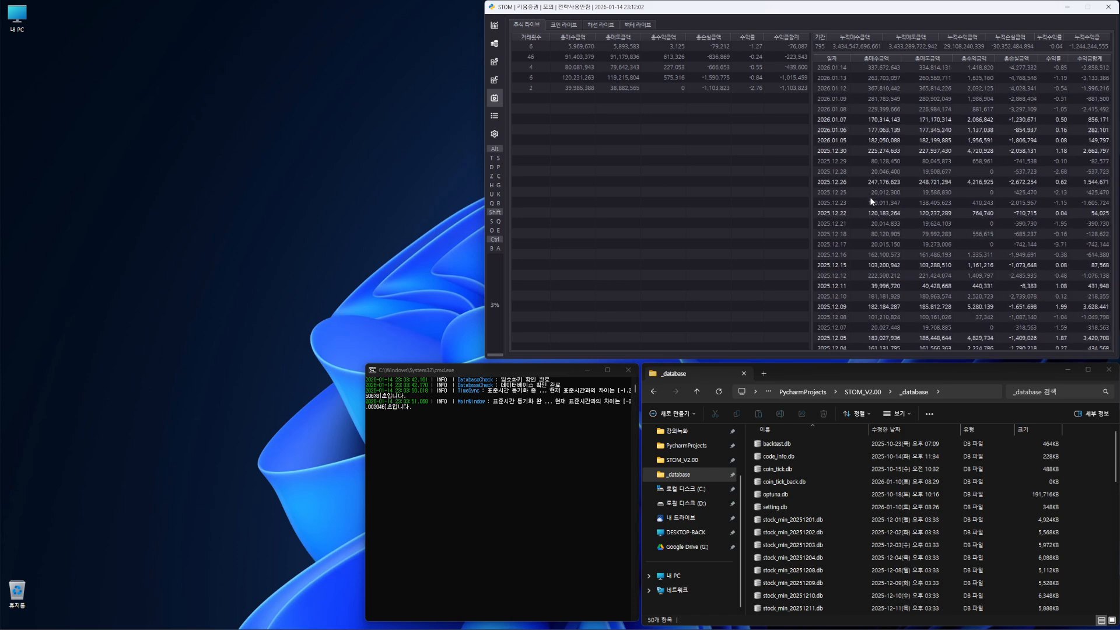
left_click(603, 26)
left_click(635, 24)
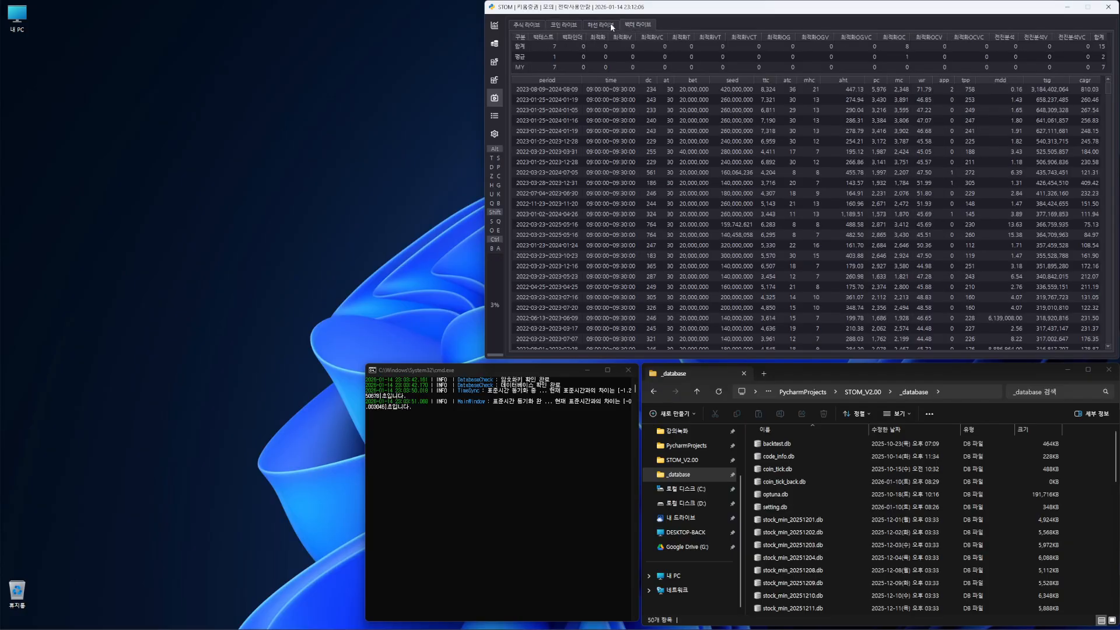
left_click(610, 25)
left_click(535, 24)
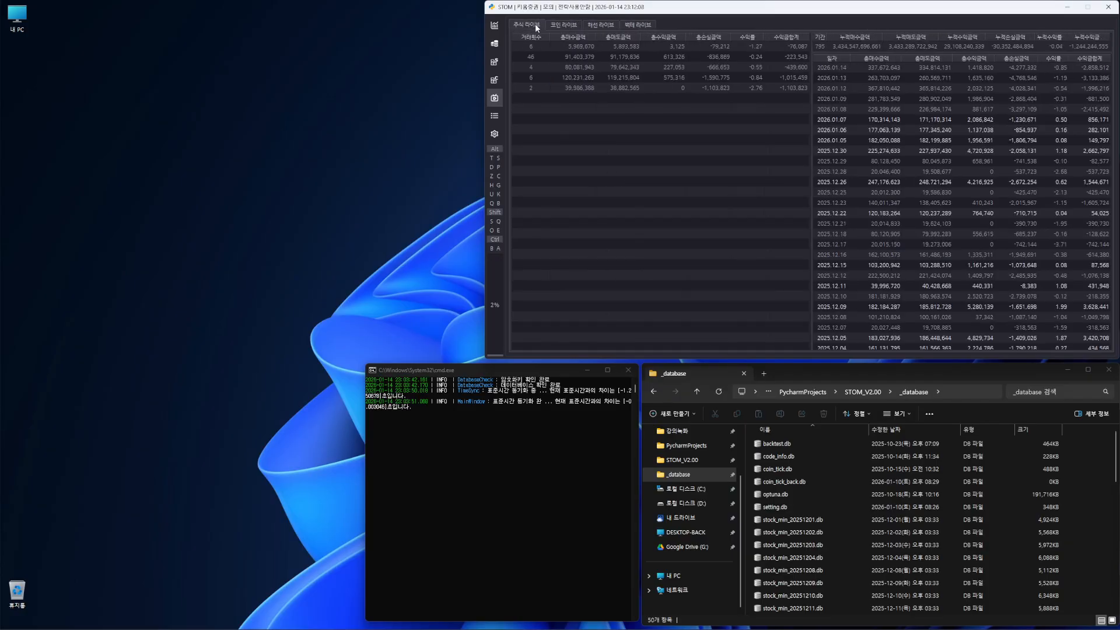
left_click(572, 24)
left_click(614, 25)
left_click(636, 25)
left_click(590, 26)
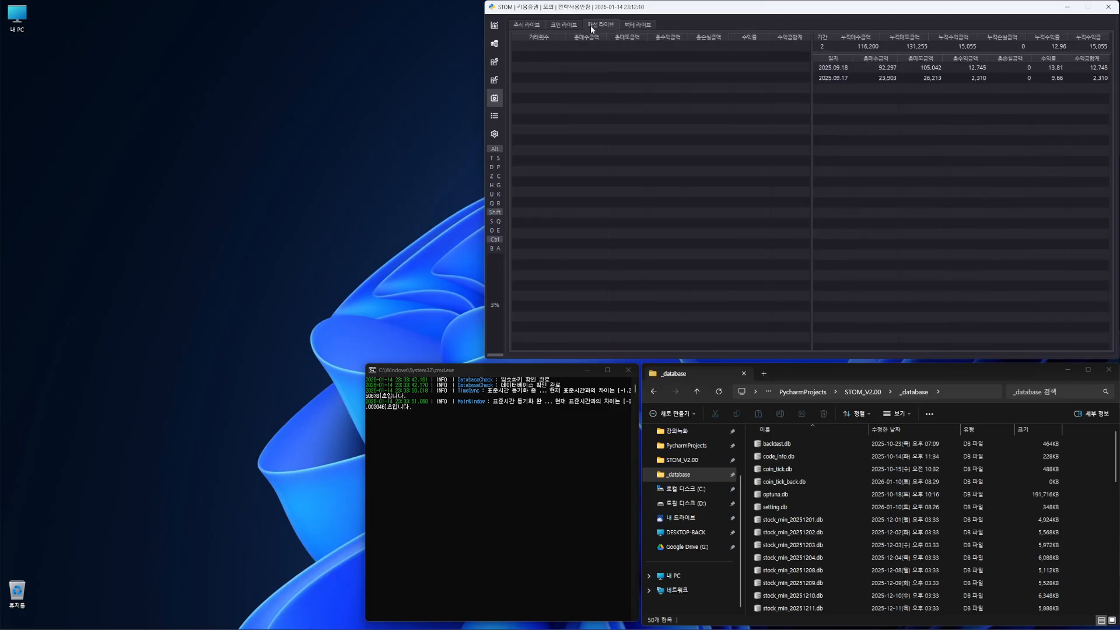
left_click(527, 25)
Step: Show the four-pane log page and the general settings, and return to the 주식 및 해선 trader tables
left_click(494, 116)
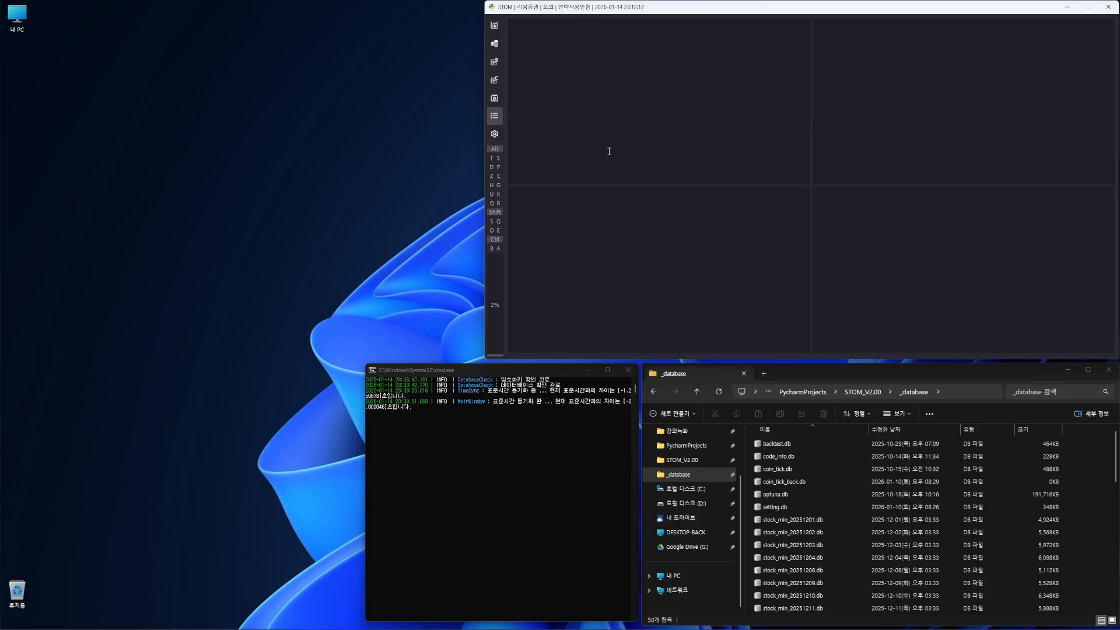
left_click(495, 134)
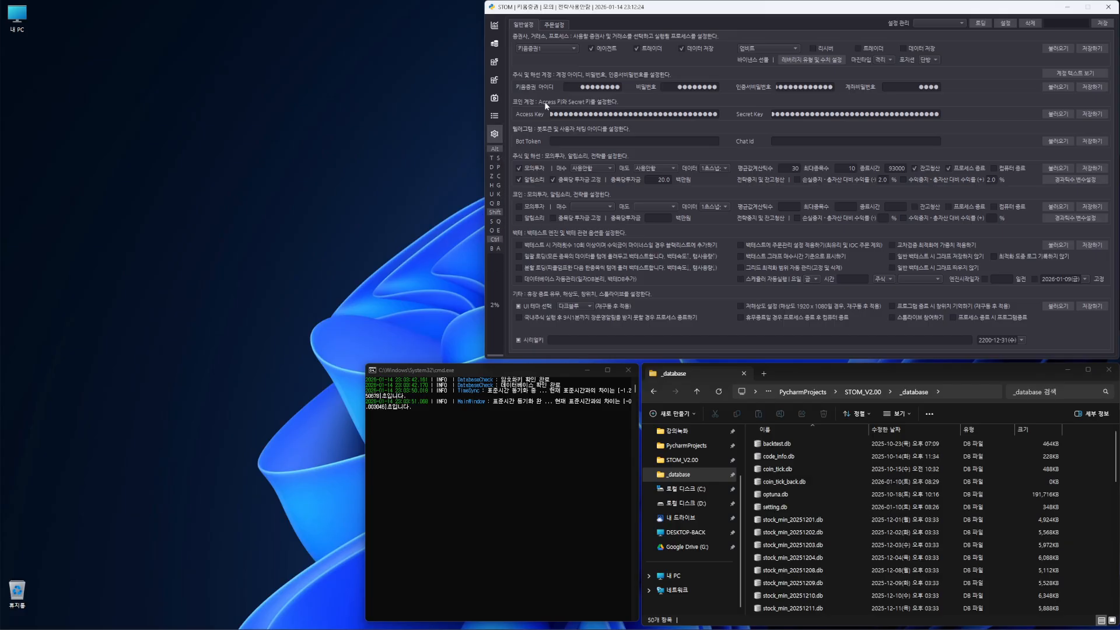
left_click(494, 25)
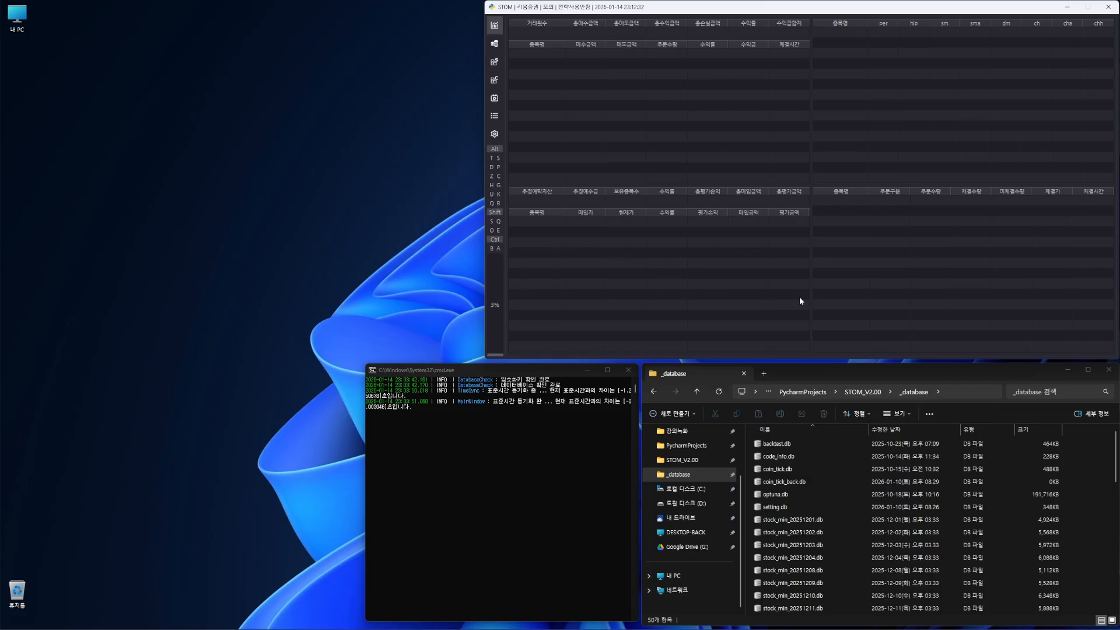
Step: Alternate between the coin trader tables and the 주식 및 해선 trader tables to compare their layouts
left_click(500, 47)
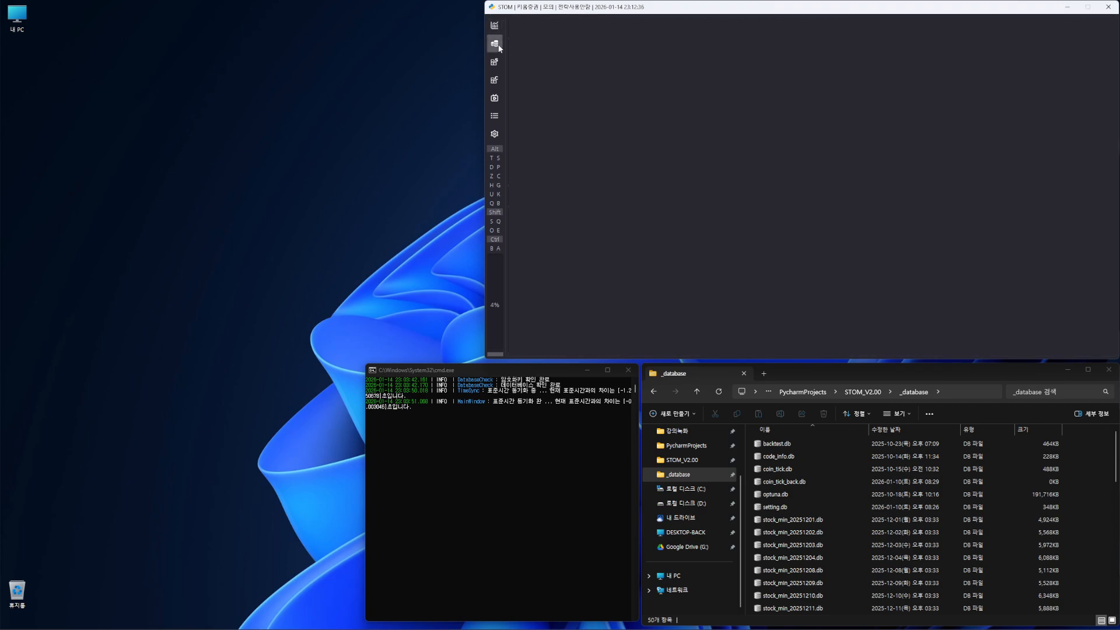
left_click(496, 30)
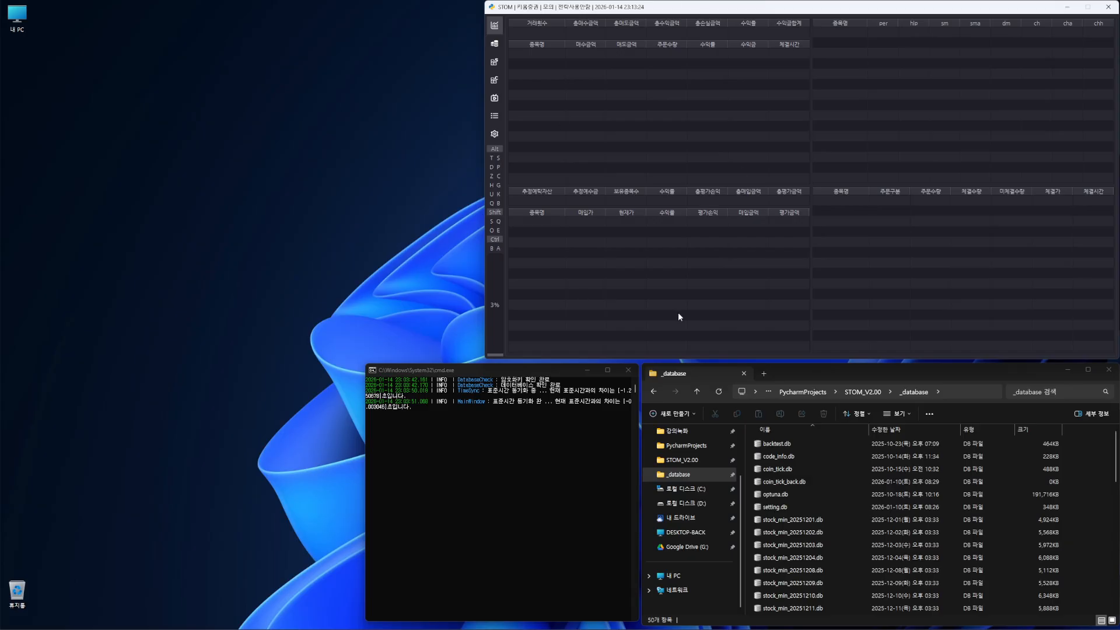
left_click(495, 46)
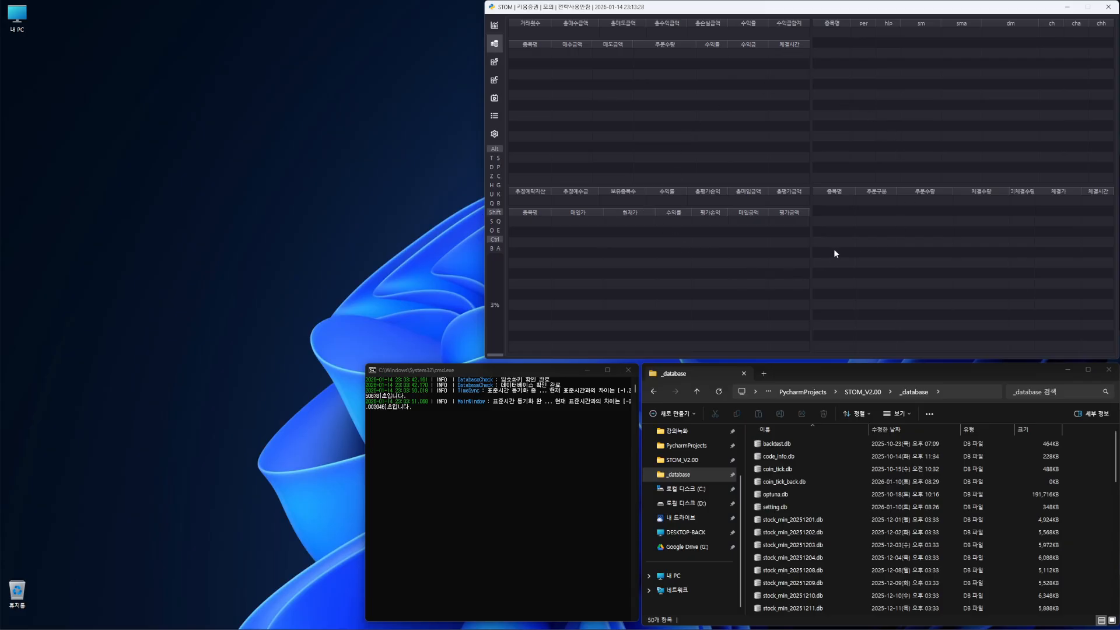
left_click(494, 26)
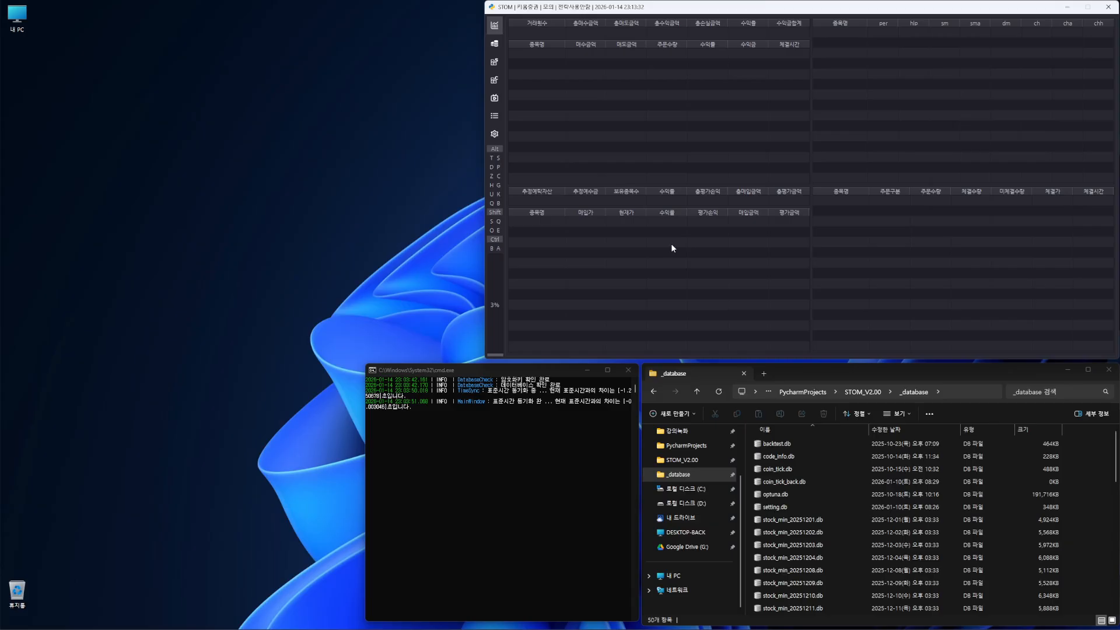
Step: In the general settings, choose 해외선물5 as the brokerage and 바이낸스선물 as the exchange
left_click(495, 134)
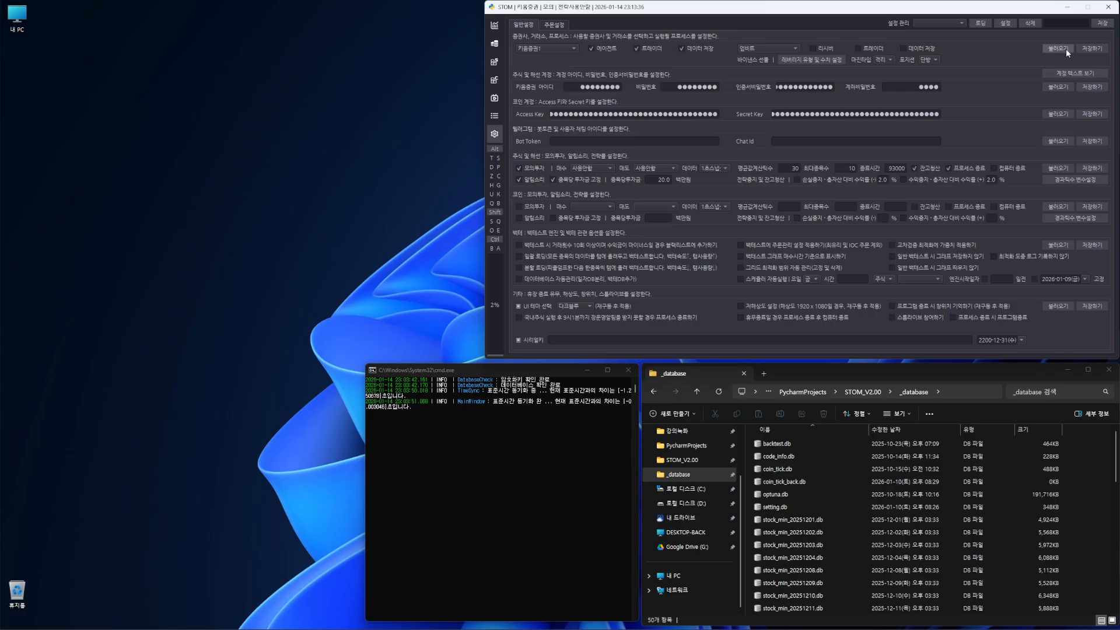
left_click(494, 25)
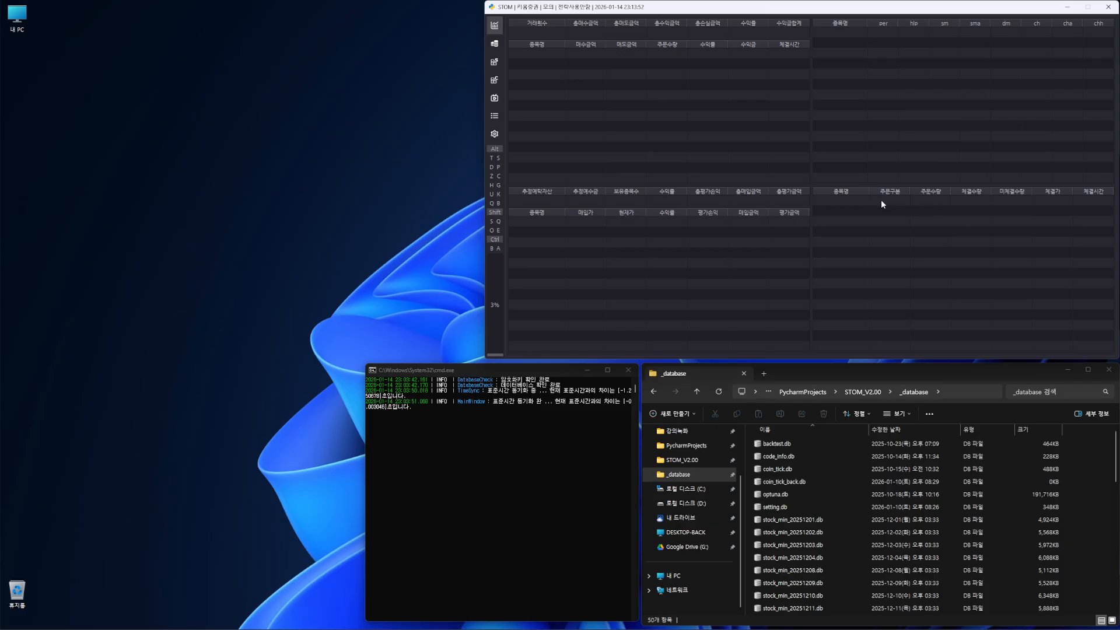
left_click(494, 134)
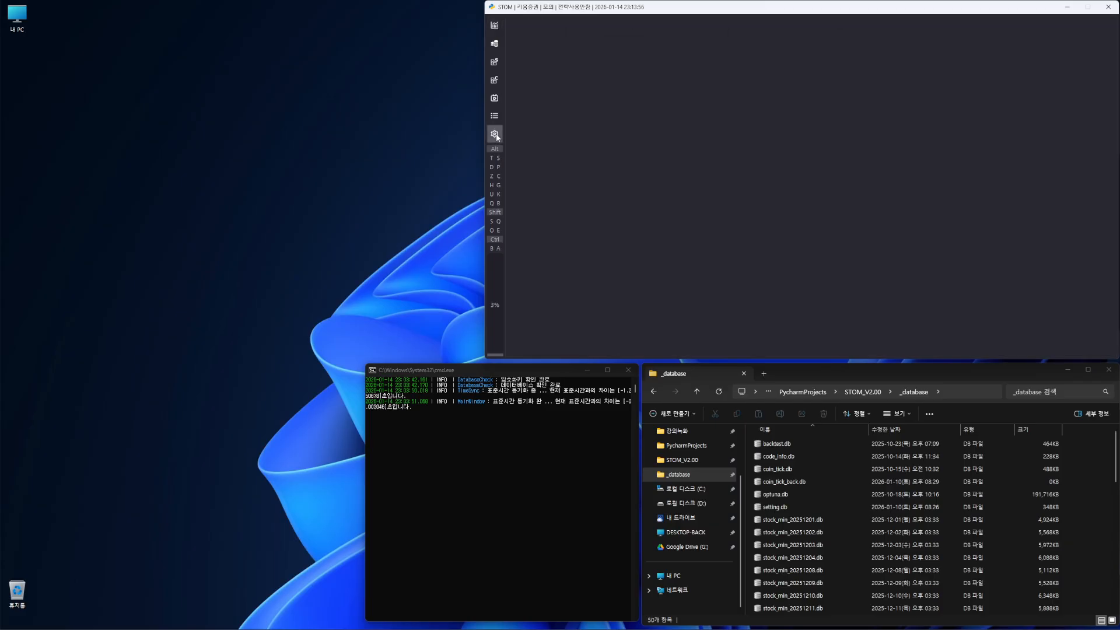
left_click(560, 49)
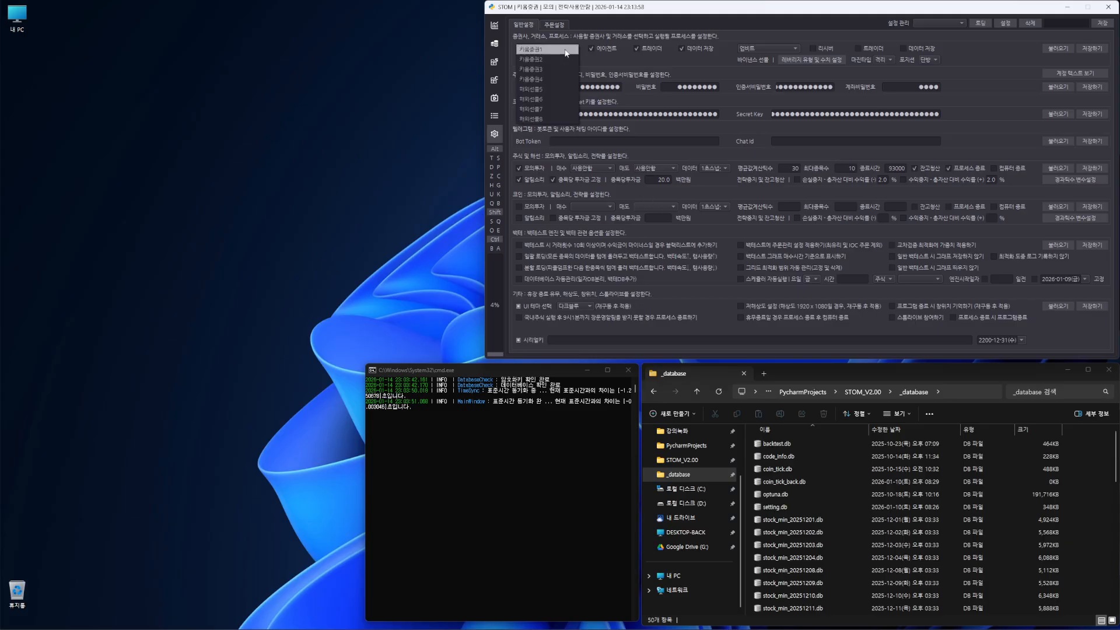
left_click(550, 87)
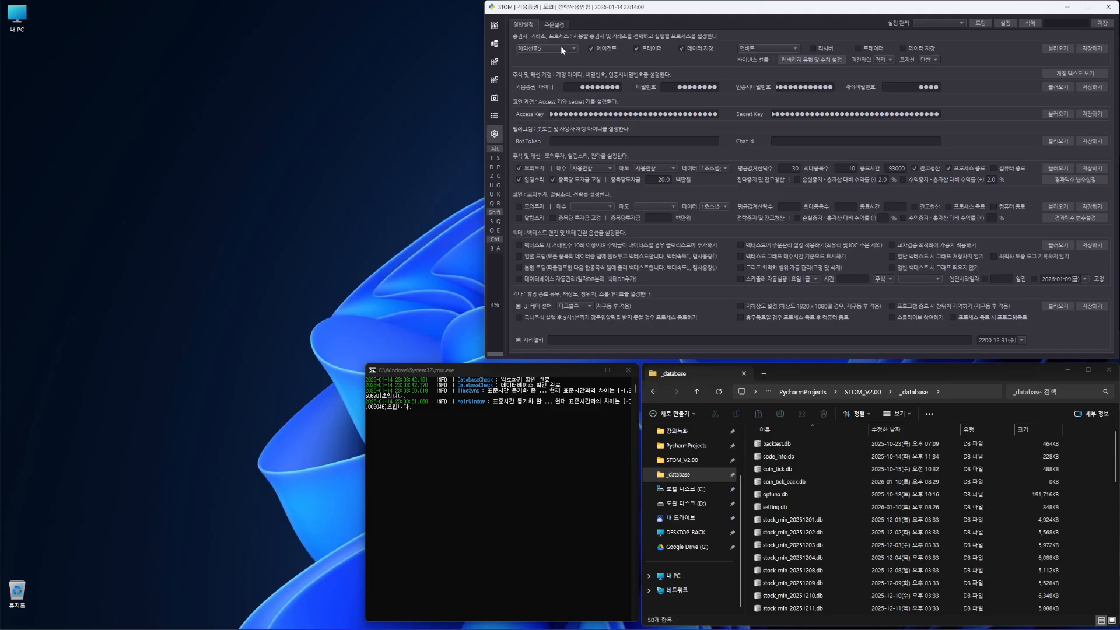
left_click(781, 49)
left_click(770, 60)
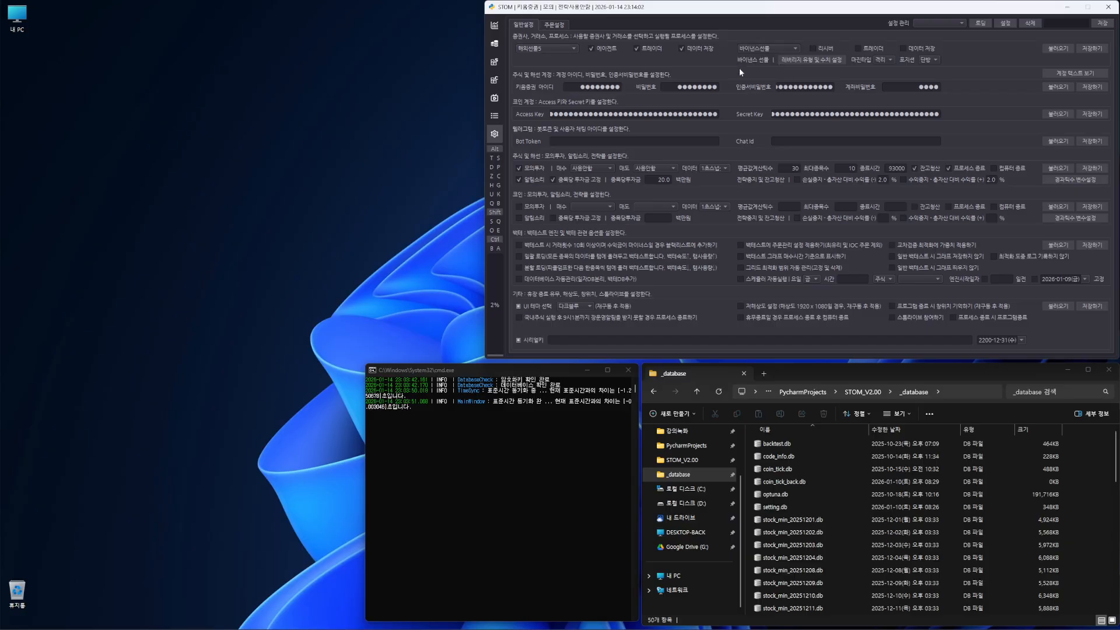
Step: Revisit the stock and coin trader tables and show the 주식 및 해선 strategy page
left_click(495, 26)
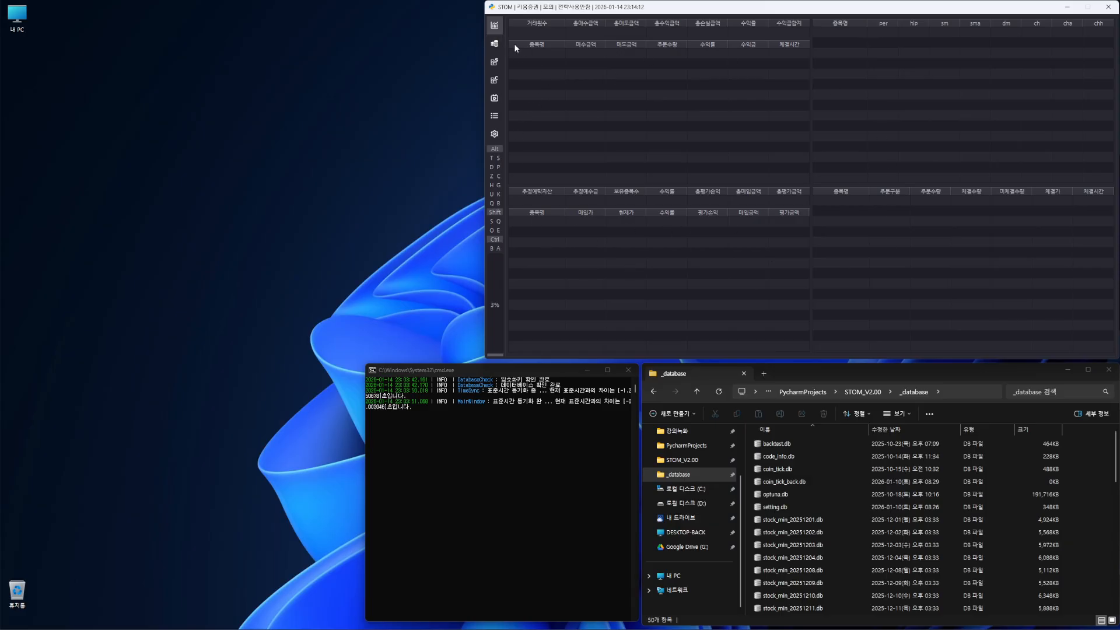
left_click(496, 45)
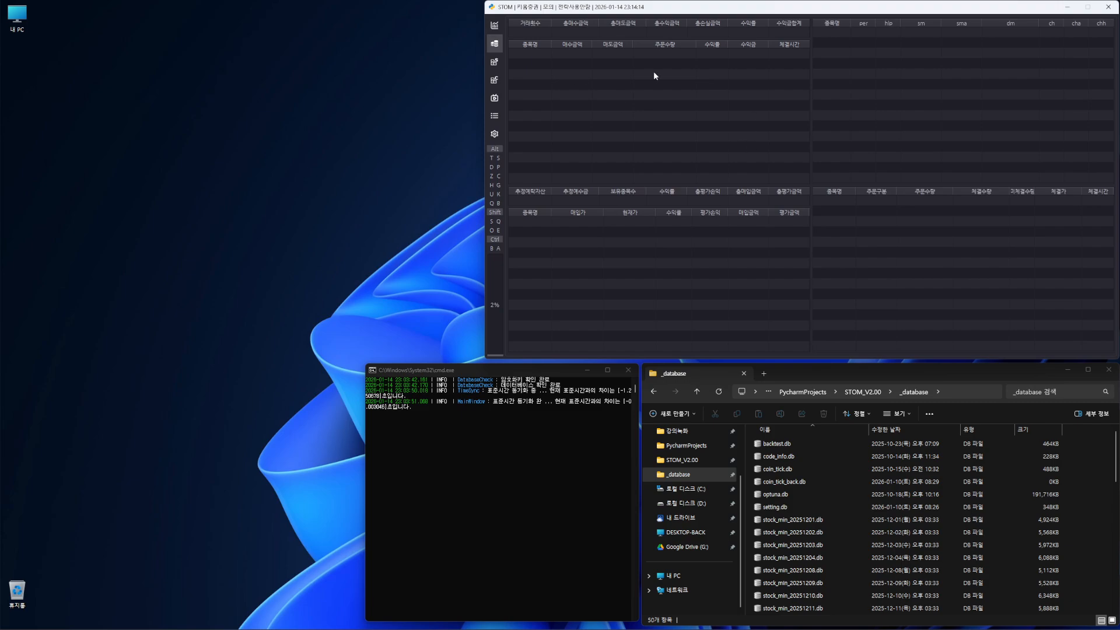
left_click(496, 26)
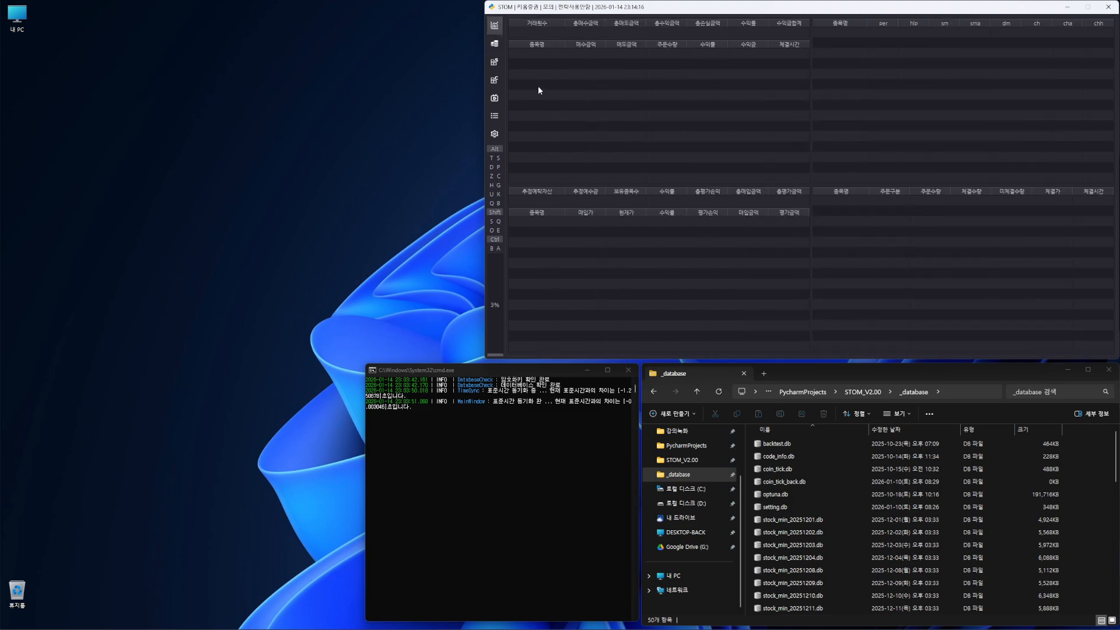
left_click(495, 67)
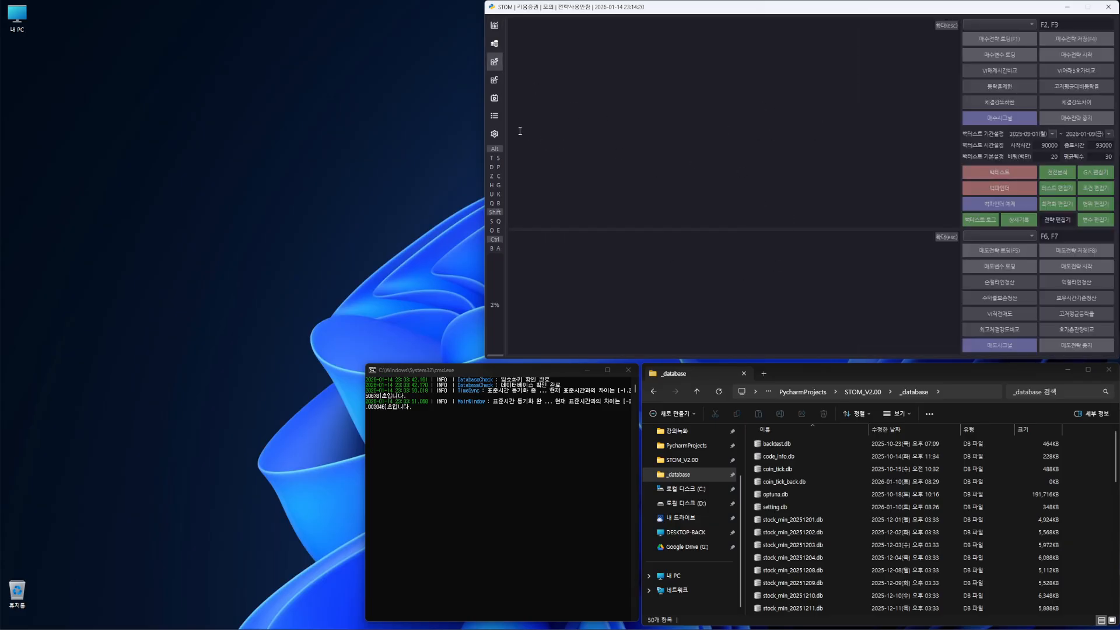
Step: Review the daily trading results under 주식, 코인 and 해선 라이브 and the backtest records under 백테 라이브, ending on 주식 라이브
left_click(495, 98)
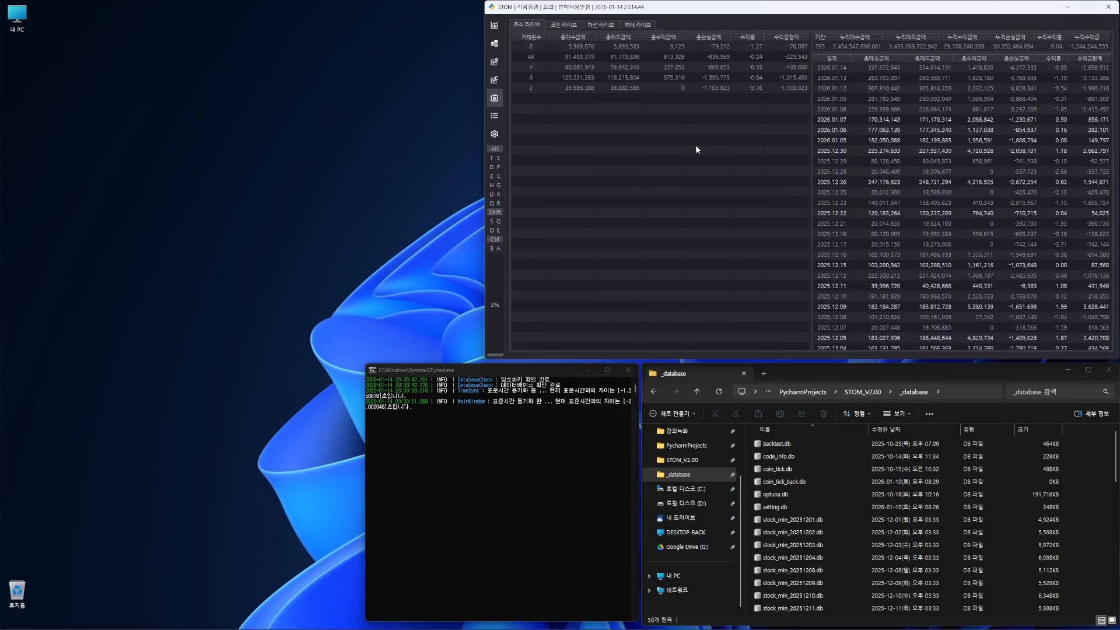
left_click(566, 24)
left_click(607, 25)
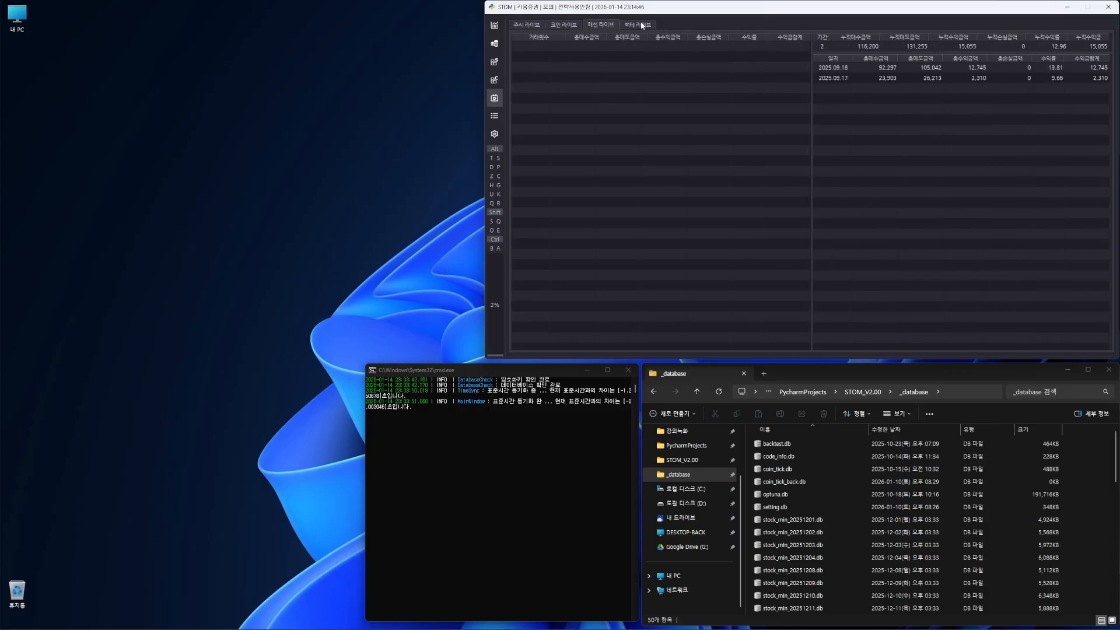
left_click(642, 24)
left_click(604, 24)
left_click(571, 23)
left_click(540, 25)
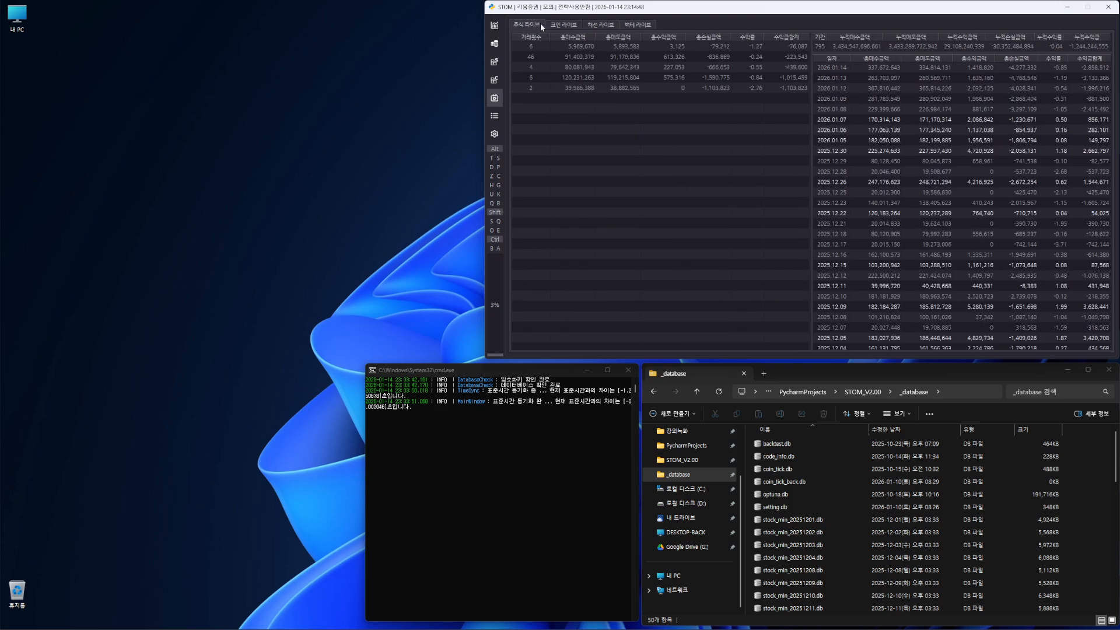
left_click(599, 25)
left_click(636, 25)
left_click(564, 24)
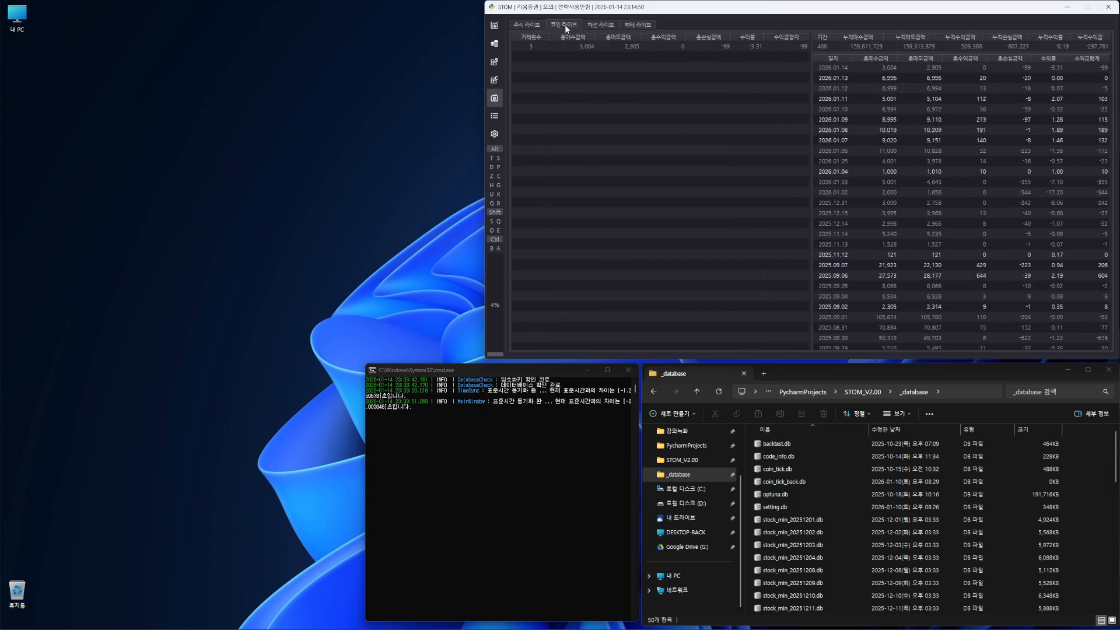
left_click(539, 24)
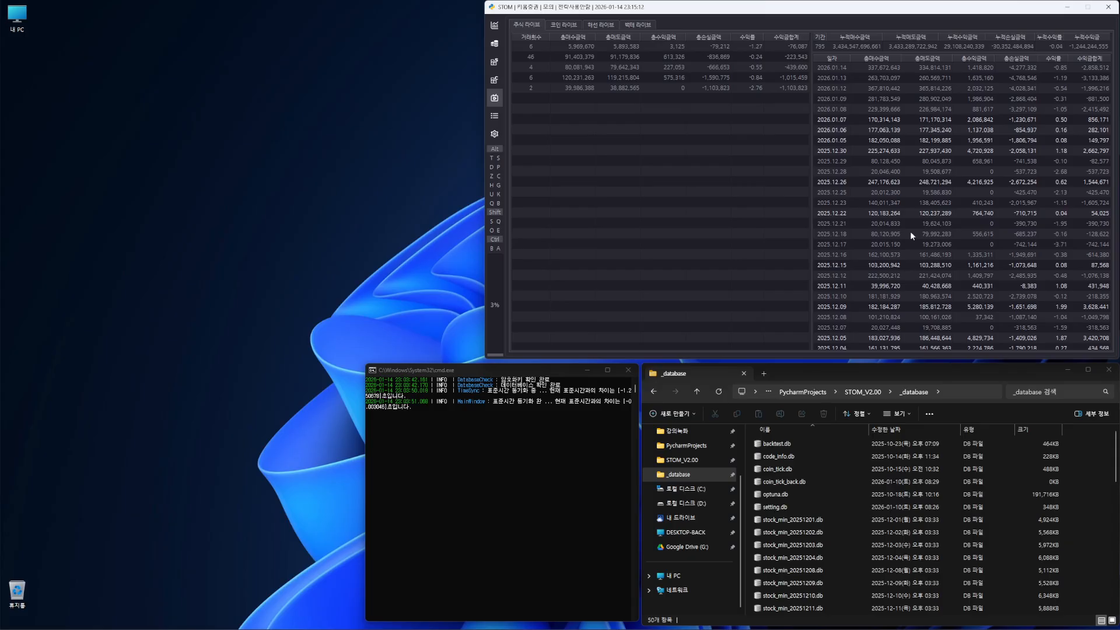
Step: Examine the daily trading history under 주식 라이브, from the newest January 2026 entries back to July 2022
scroll(977, 220, "down", 20)
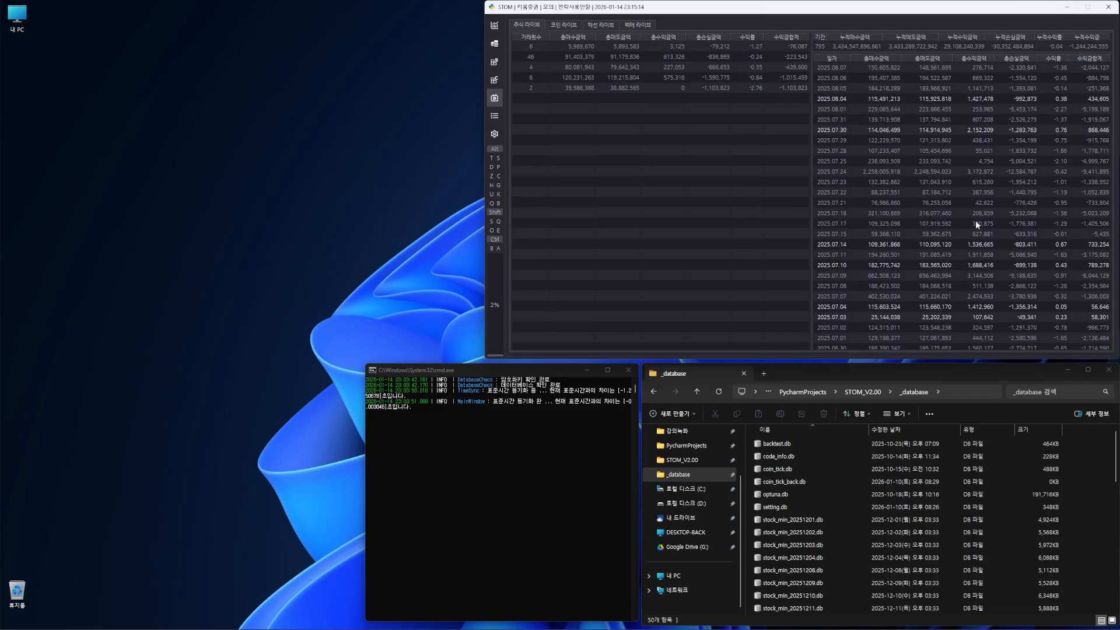
scroll(1064, 228, "down", 20)
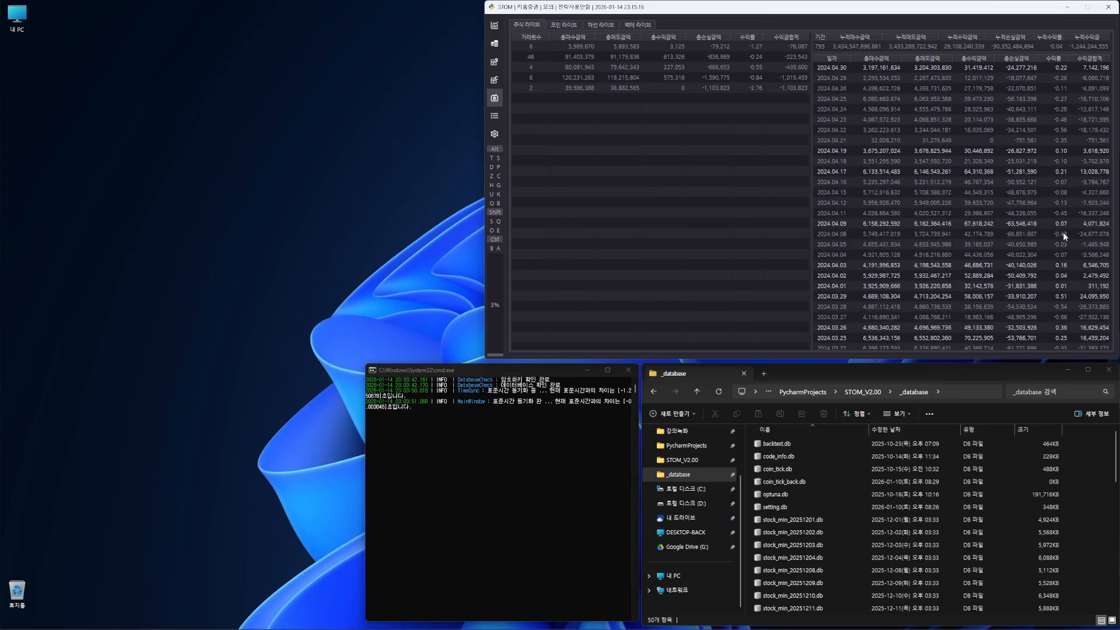
scroll(1066, 242, "down", 20)
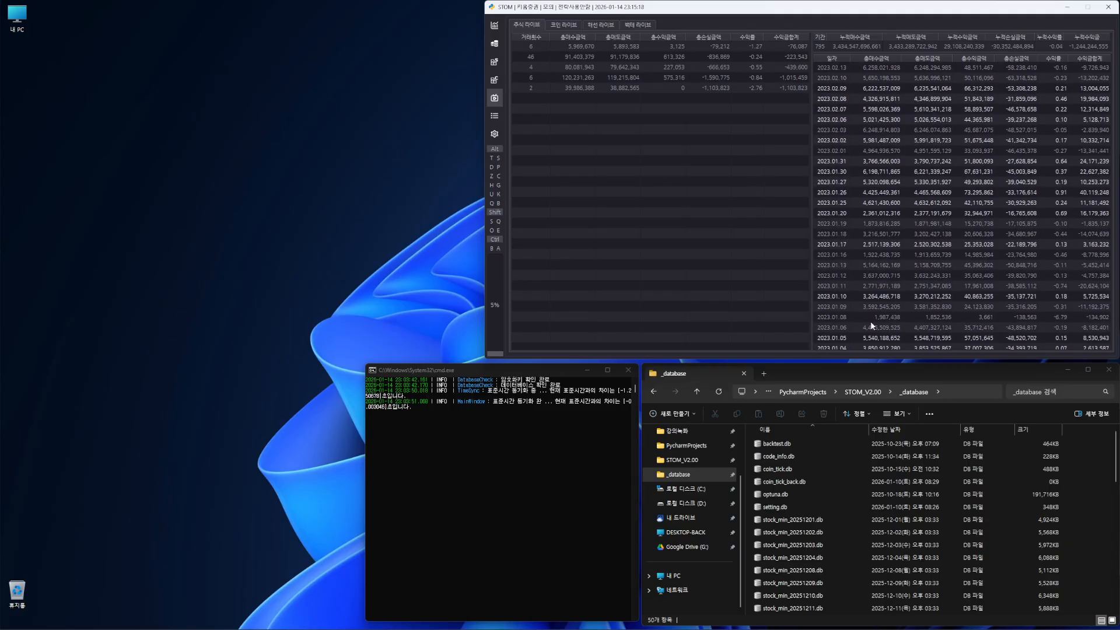
scroll(902, 325, "down", 20)
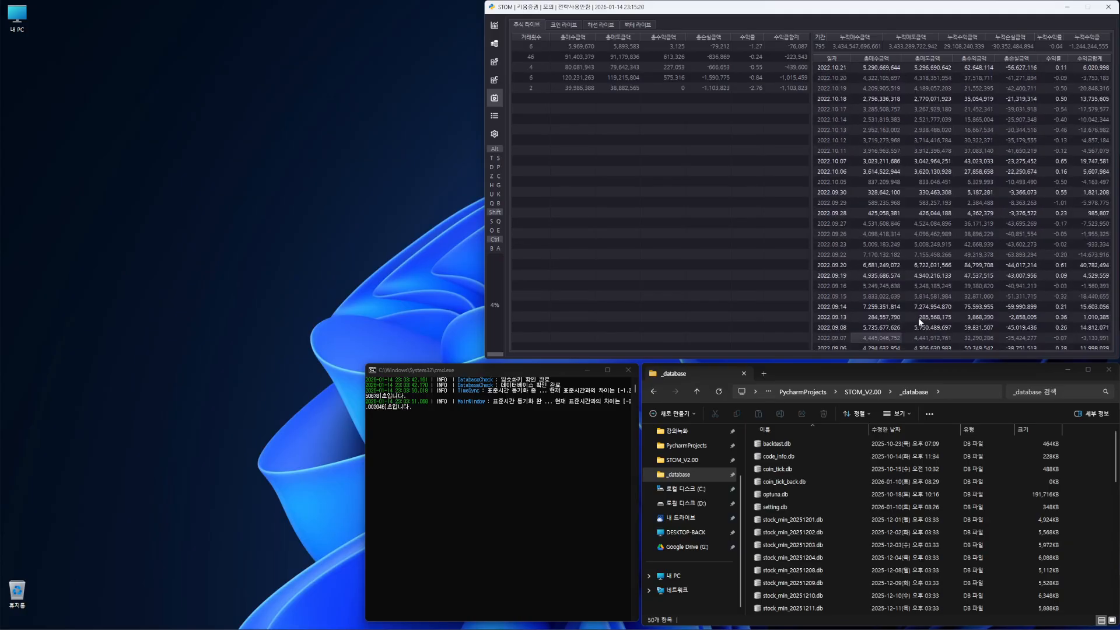
scroll(920, 322, "down", 16)
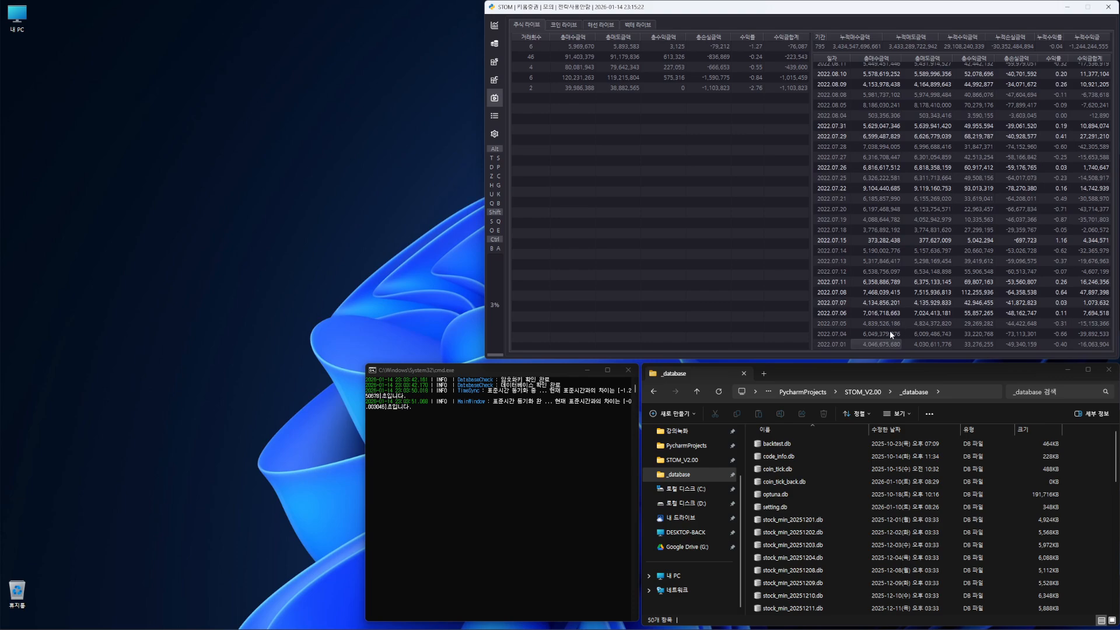
scroll(891, 330, "up", 20)
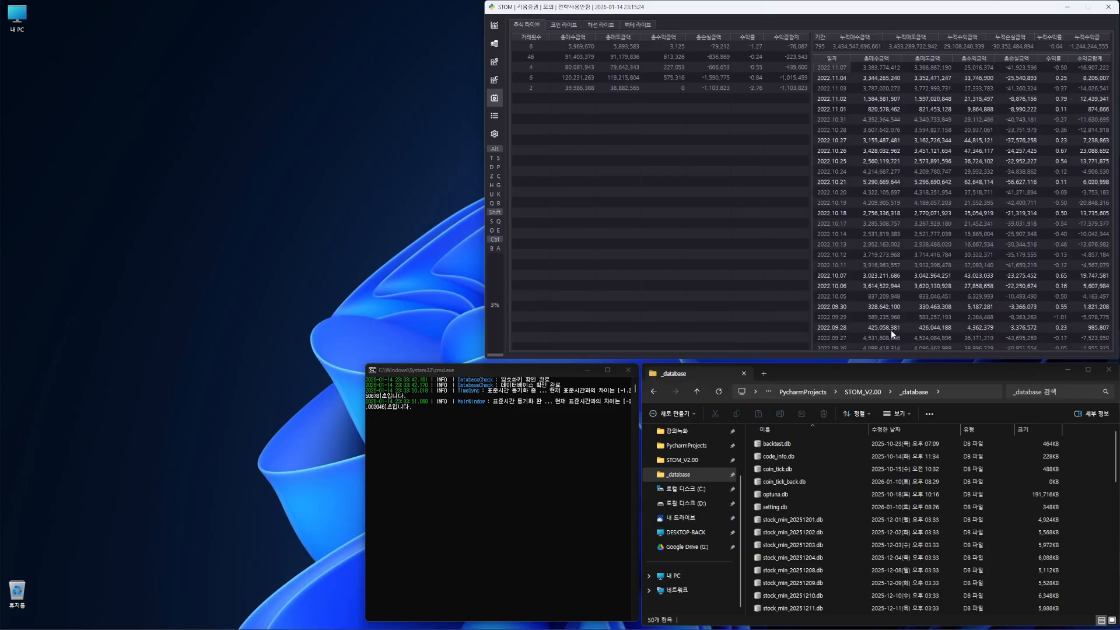
scroll(885, 296, "up", 20)
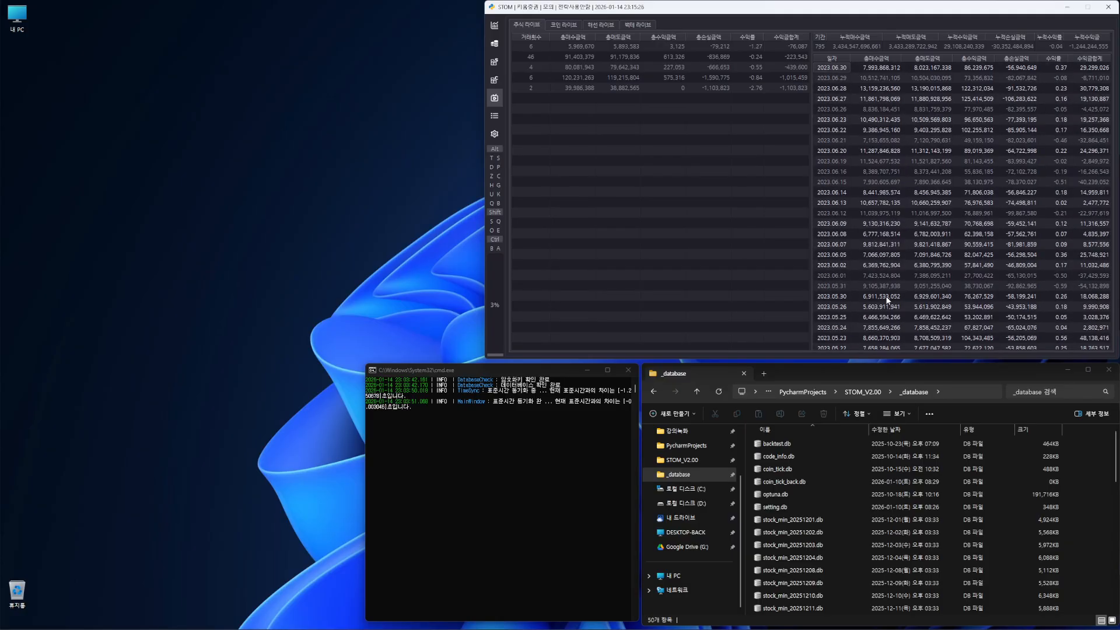
scroll(893, 295, "down", 20)
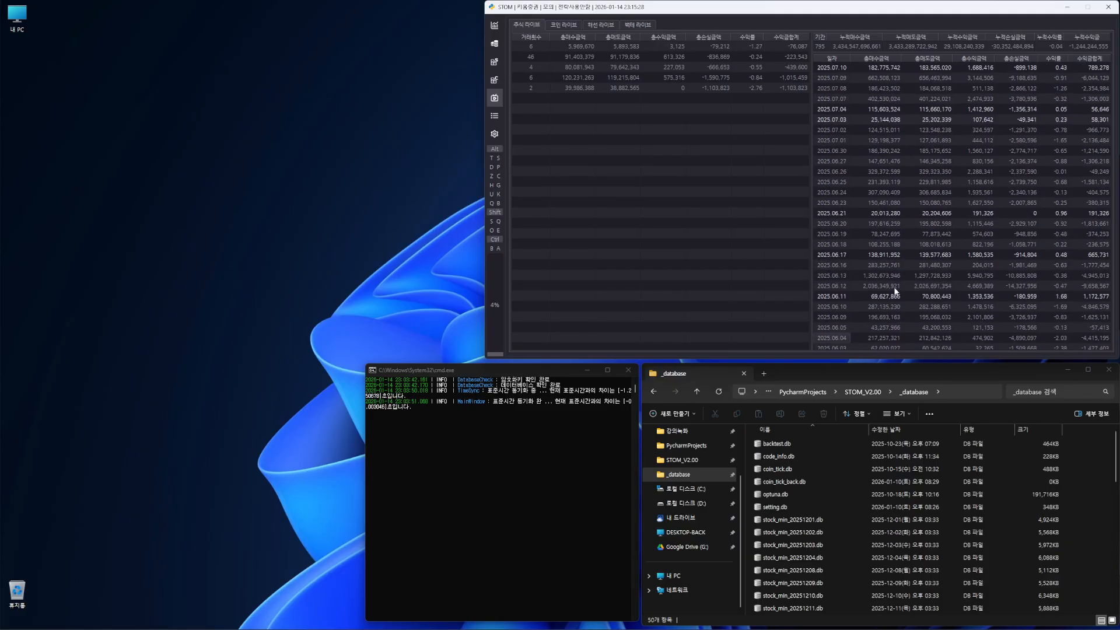
scroll(909, 267, "up", 20)
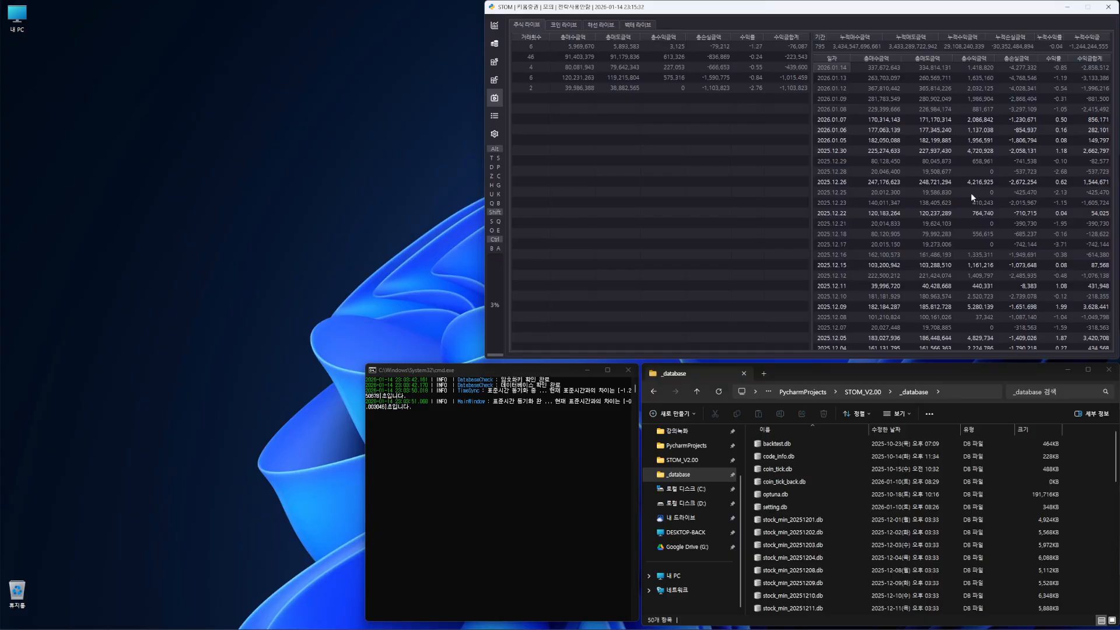
scroll(971, 196, "down", 20)
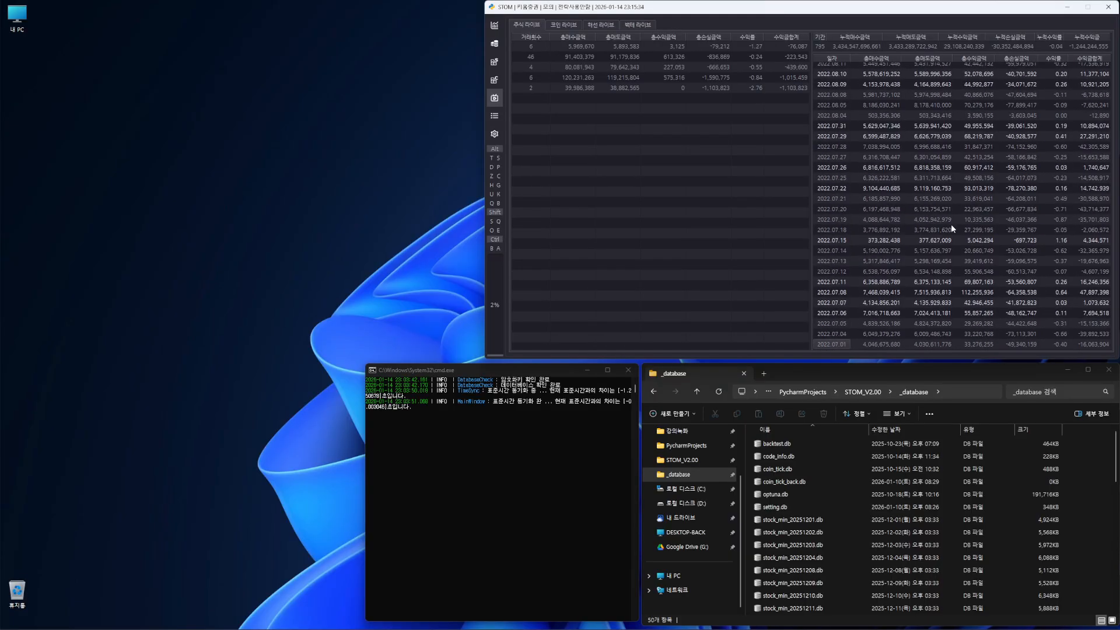
scroll(951, 228, "up", 20)
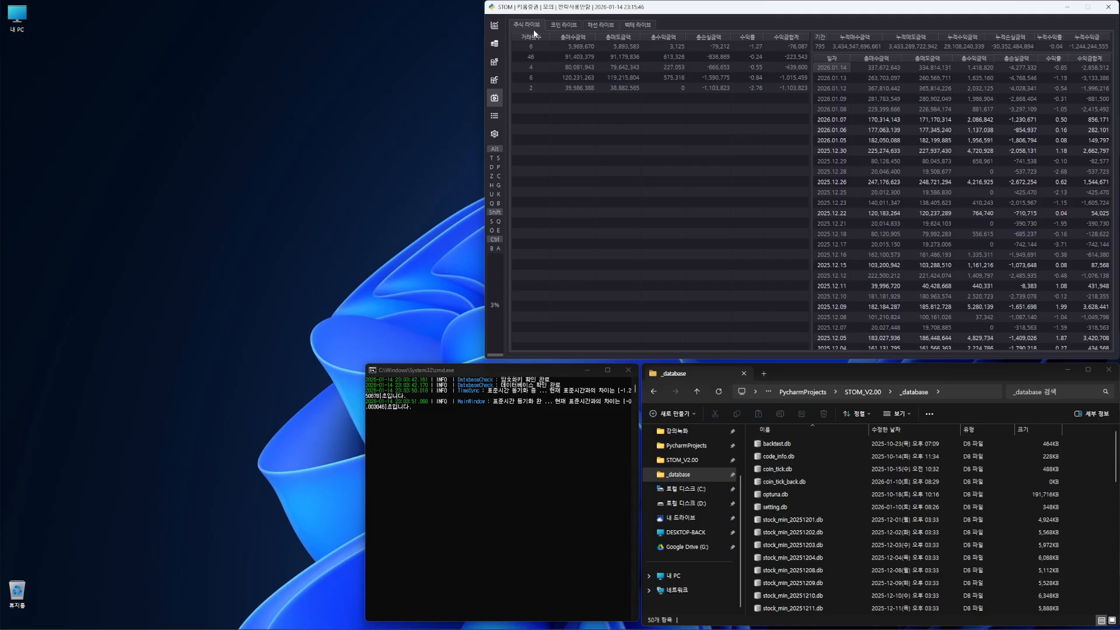
Step: Review the 코인 라이브, 해선 라이브 and 백테 라이브 records again and return to 주식 라이브
left_click(563, 26)
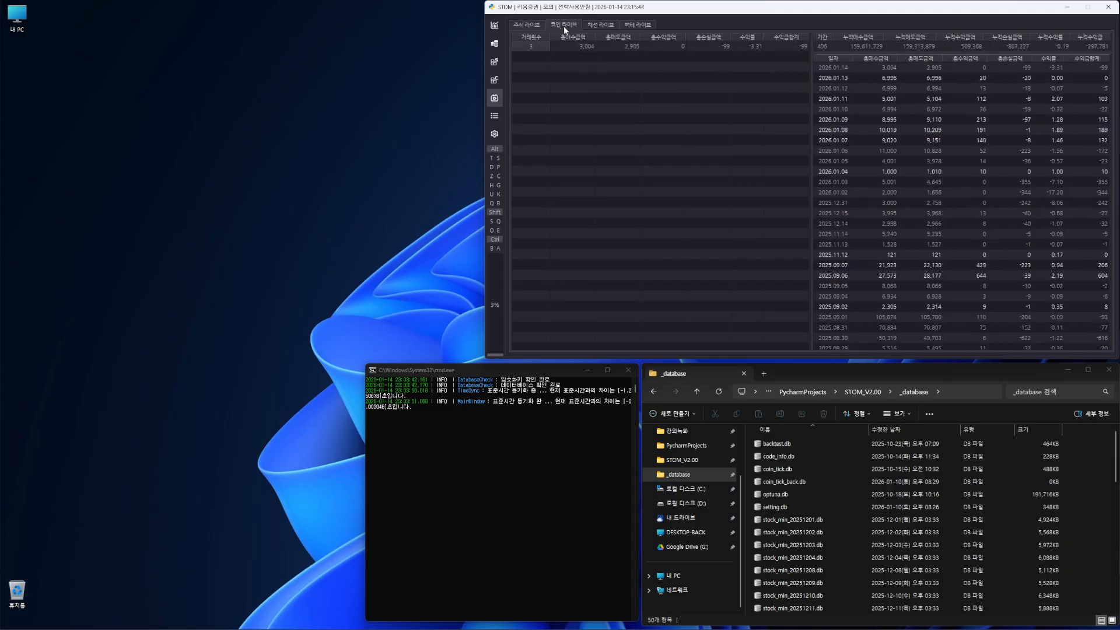
left_click(601, 25)
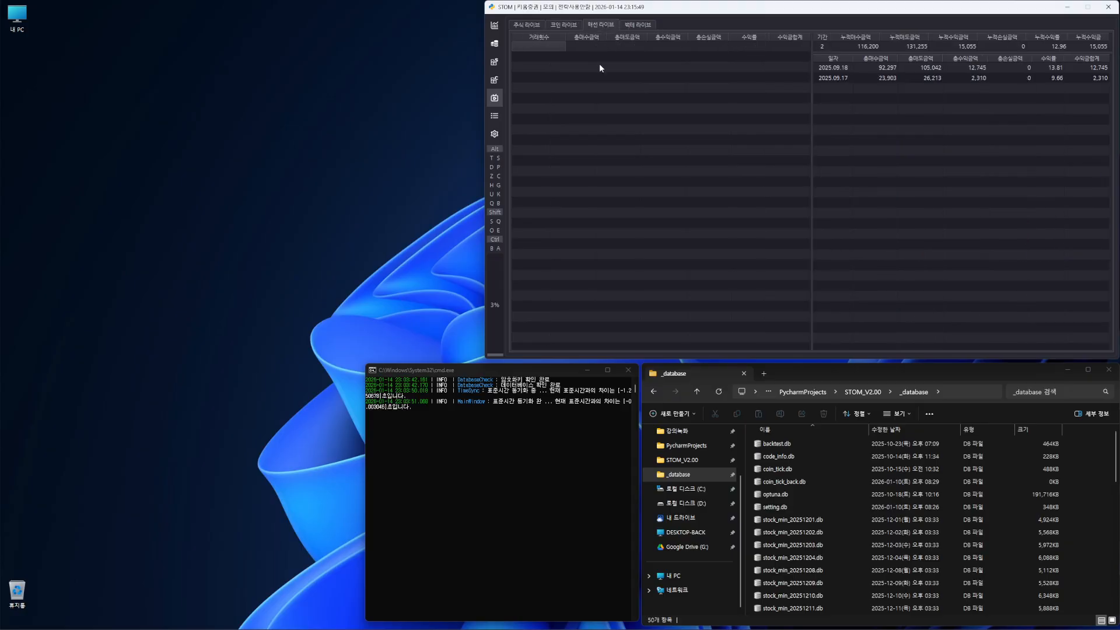
left_click(635, 26)
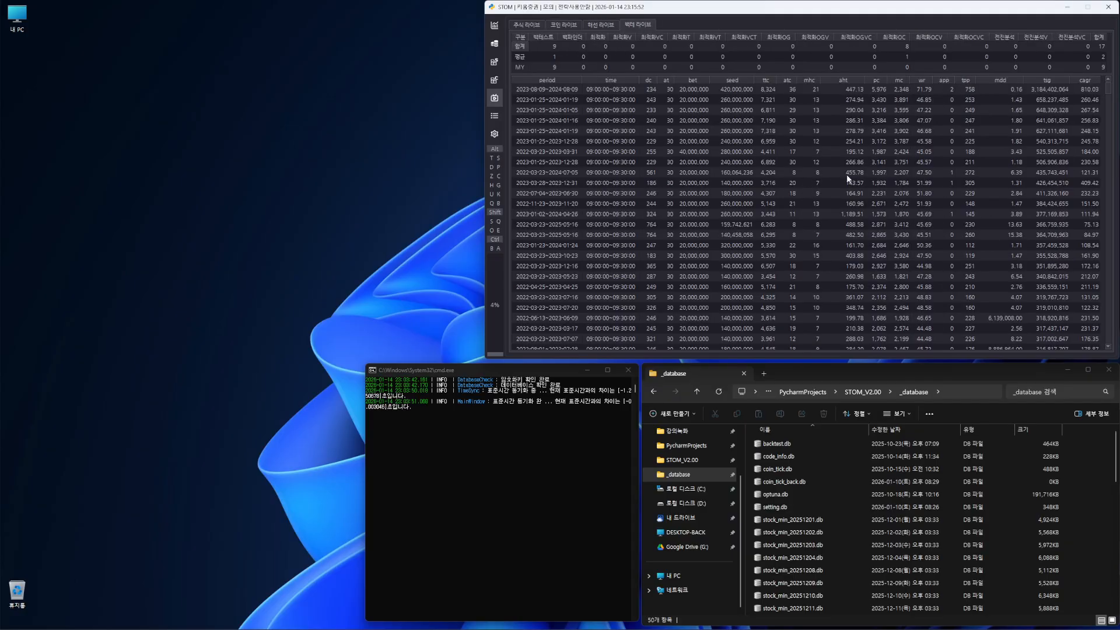
scroll(848, 177, "down", 10)
left_click(525, 24)
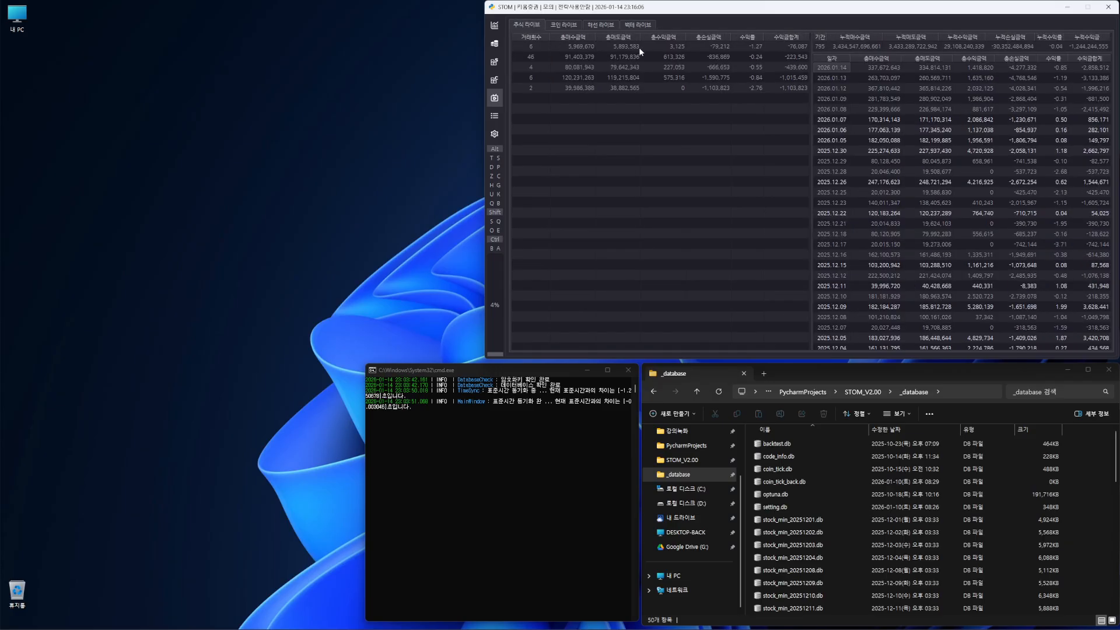
left_click(639, 26)
left_click(531, 25)
Step: Show the log page and the general settings page
left_click(495, 116)
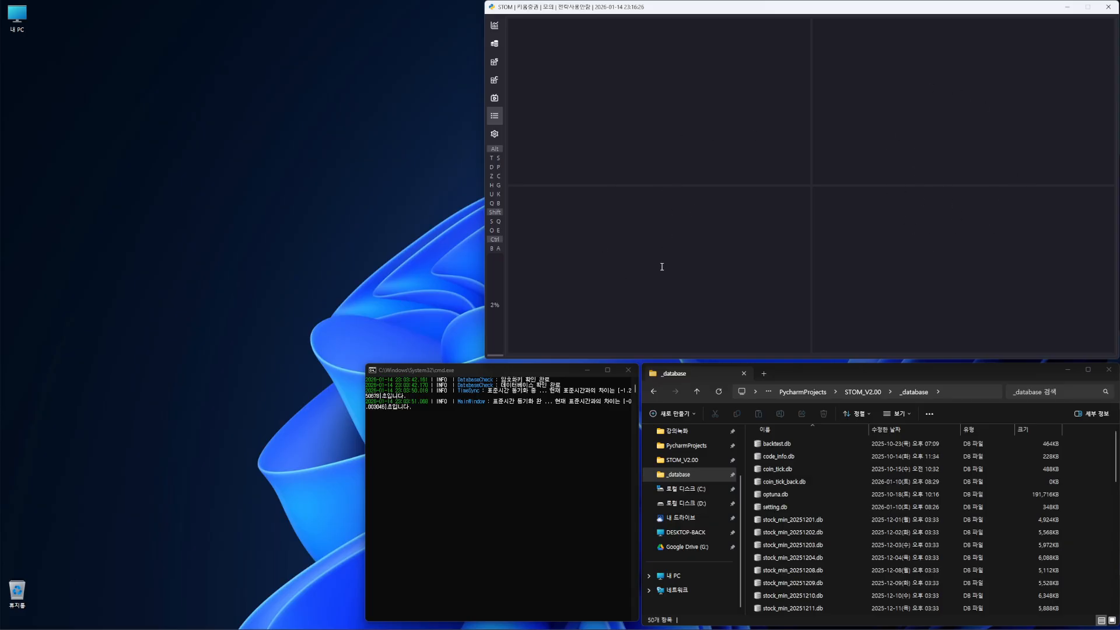
left_click(499, 136)
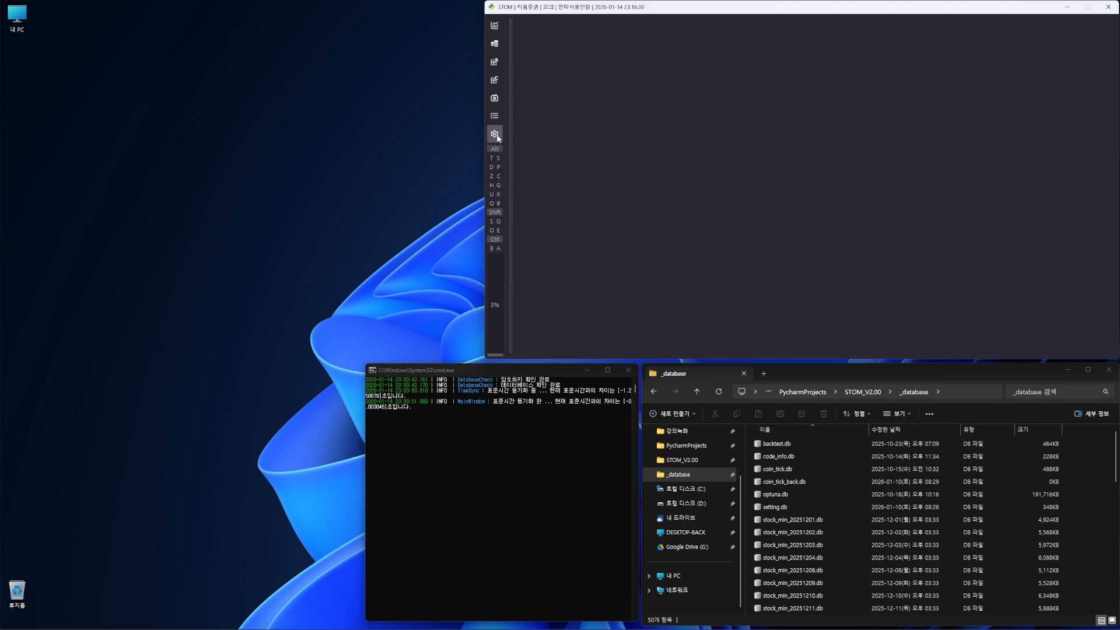
key("Escape")
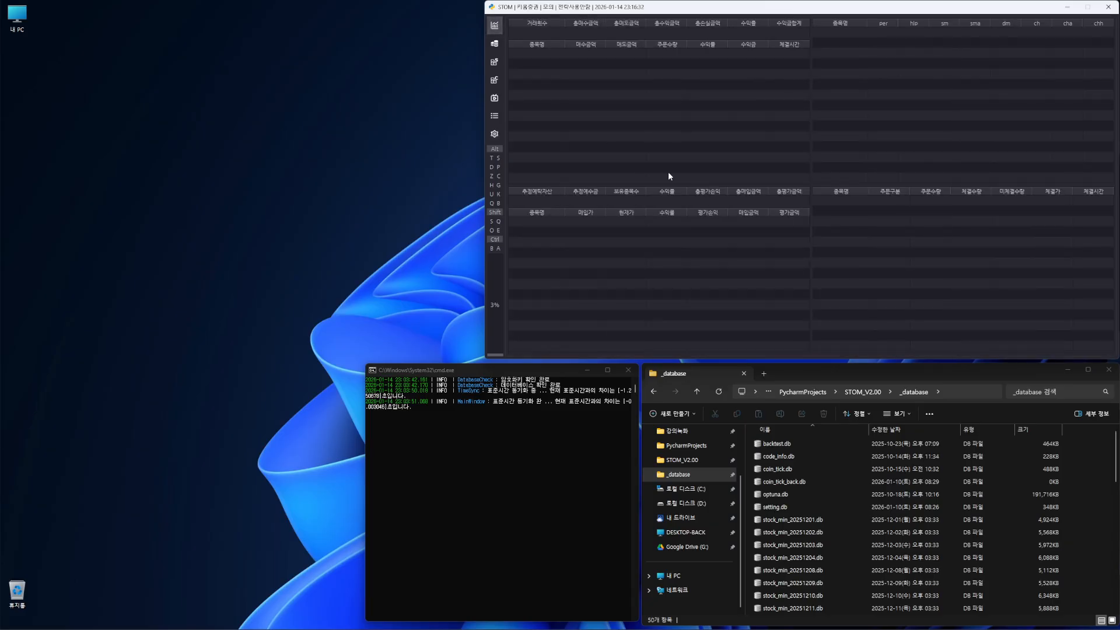
left_click(496, 133)
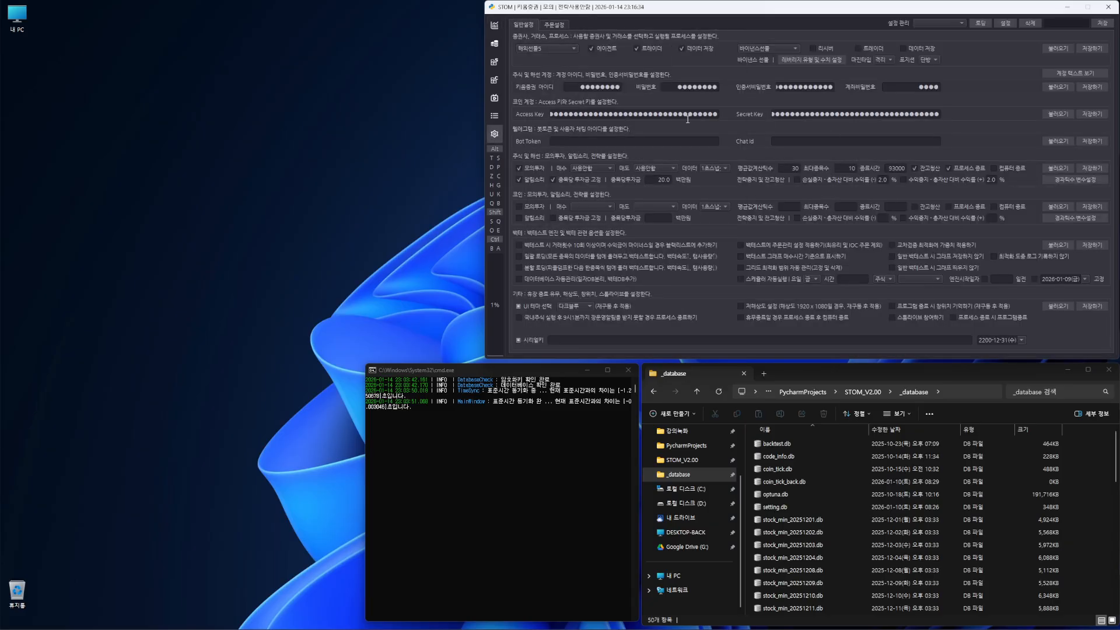
Step: Revisit the stock and coin trader tables and display the stock trader's trade record calendar
left_click(494, 26)
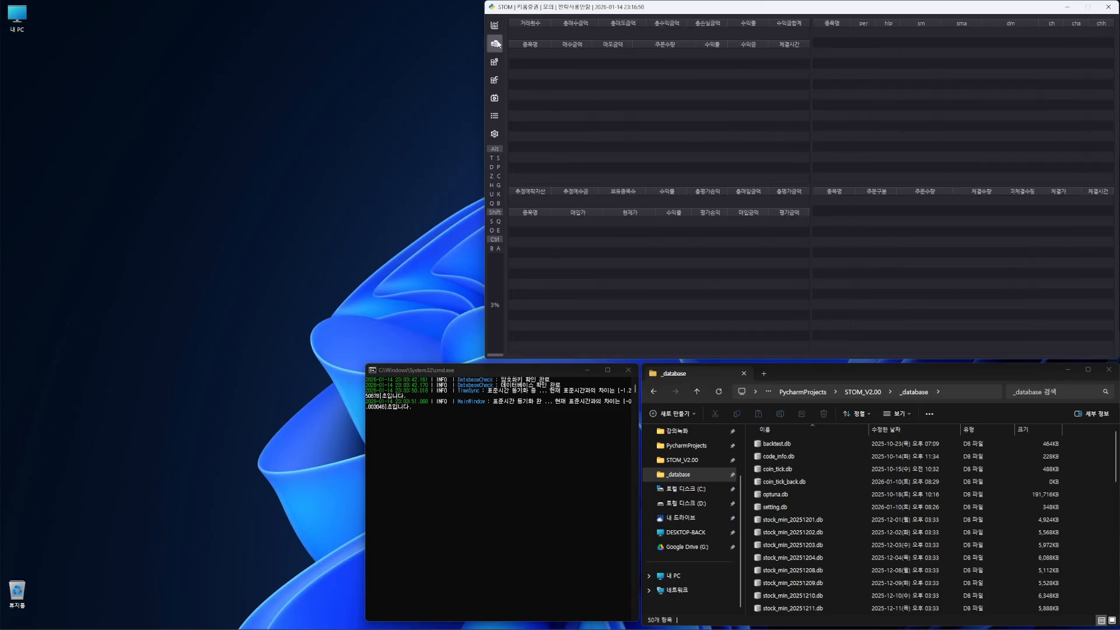
left_click(496, 44)
left_click(492, 157)
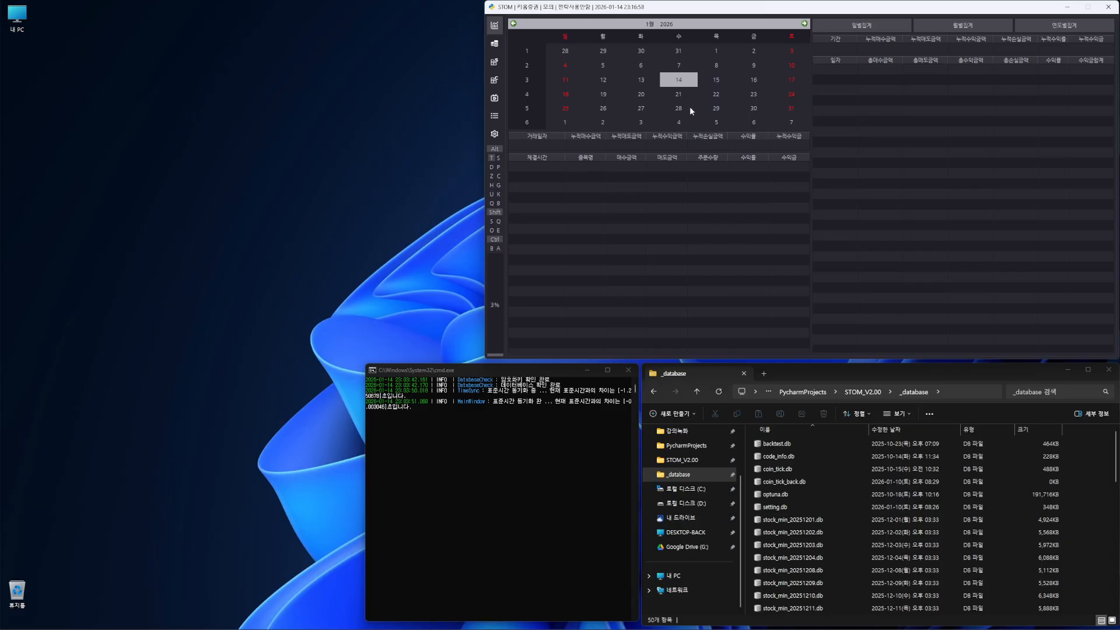
Step: In the stock trade records, look up 13, 12, 6 and 7 January 2026 and the 일별집계 summary
left_click(642, 80)
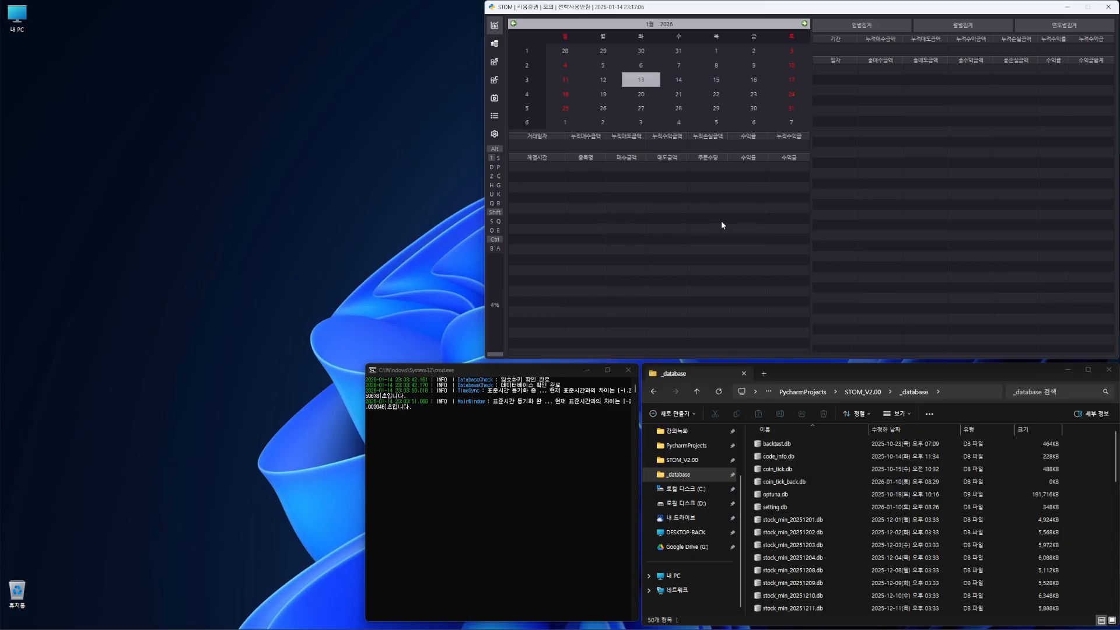
left_click(856, 26)
left_click(835, 196)
left_click(612, 82)
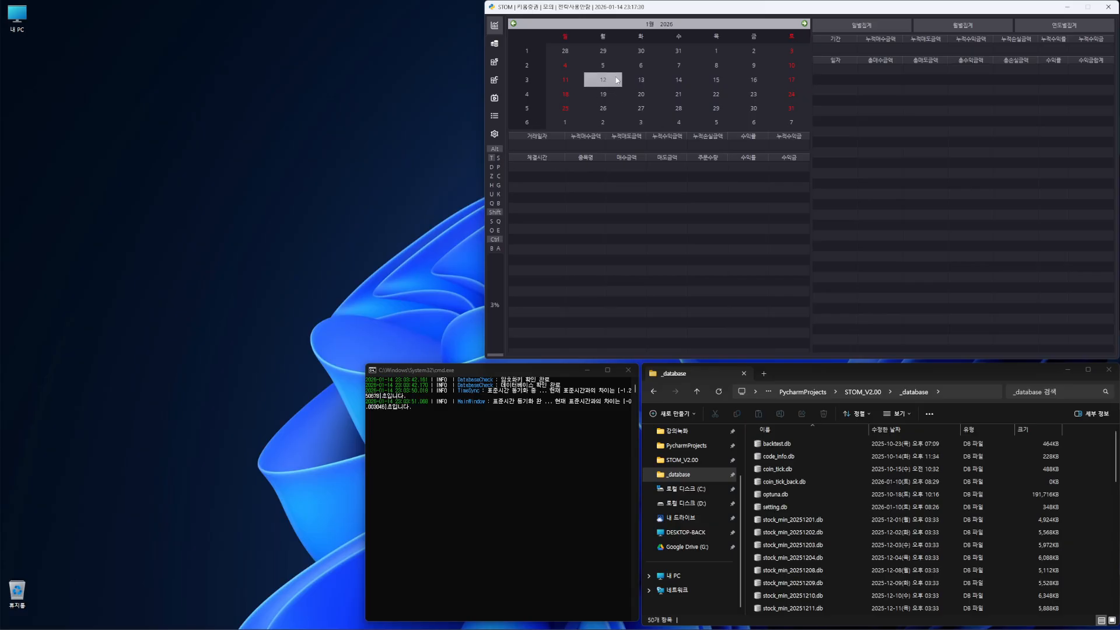
left_click(603, 68)
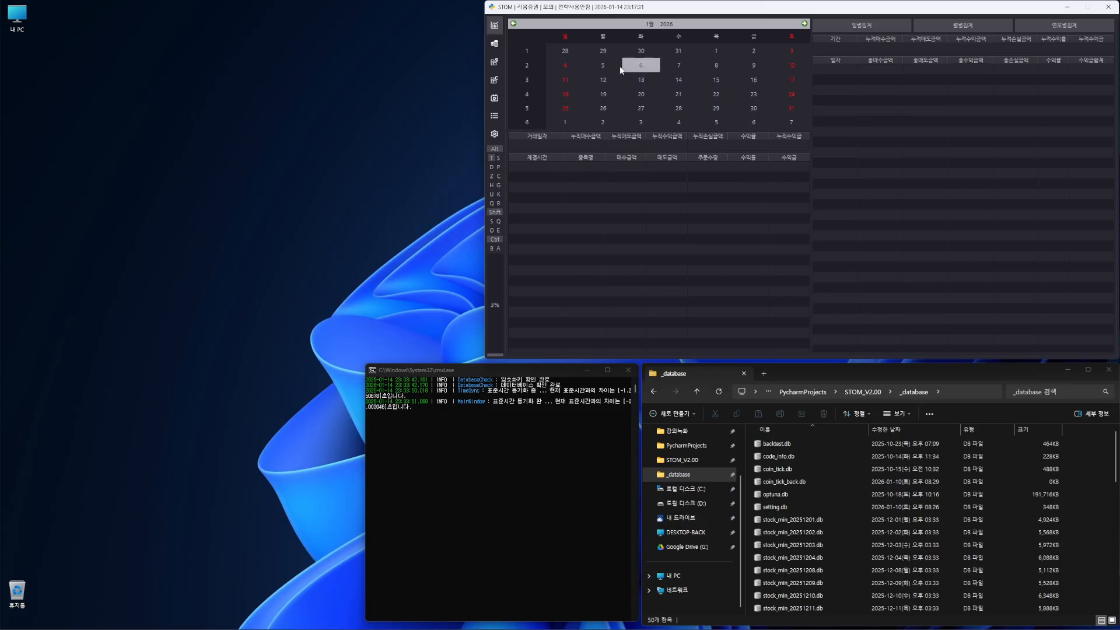
left_click(679, 68)
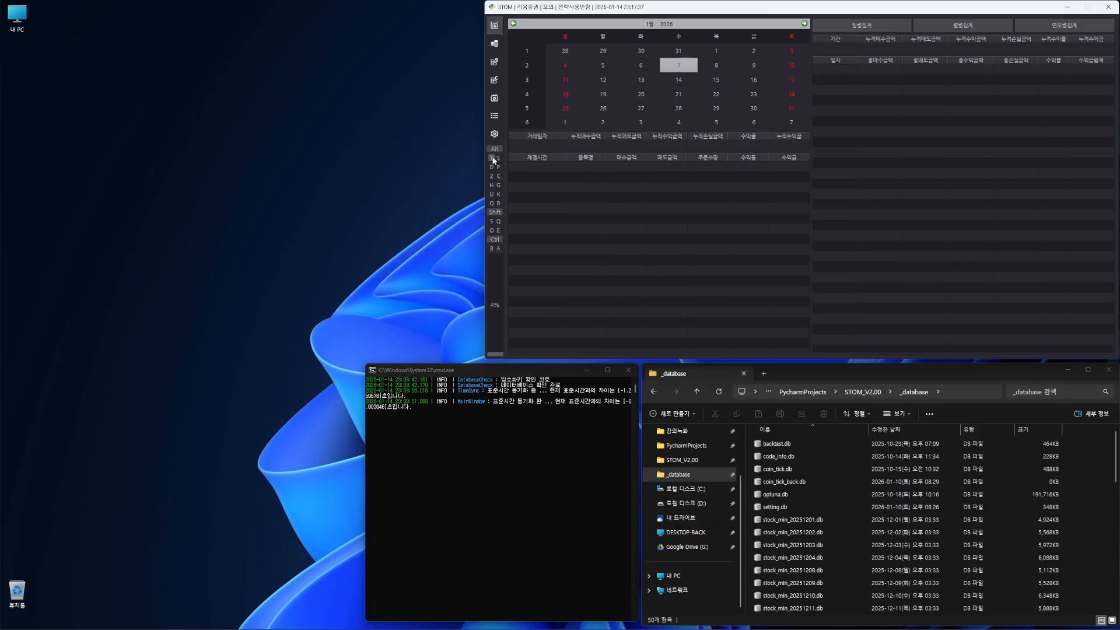
Step: Compare the coin and stock trade record calendars, then return to the coin trader tables
left_click(494, 43)
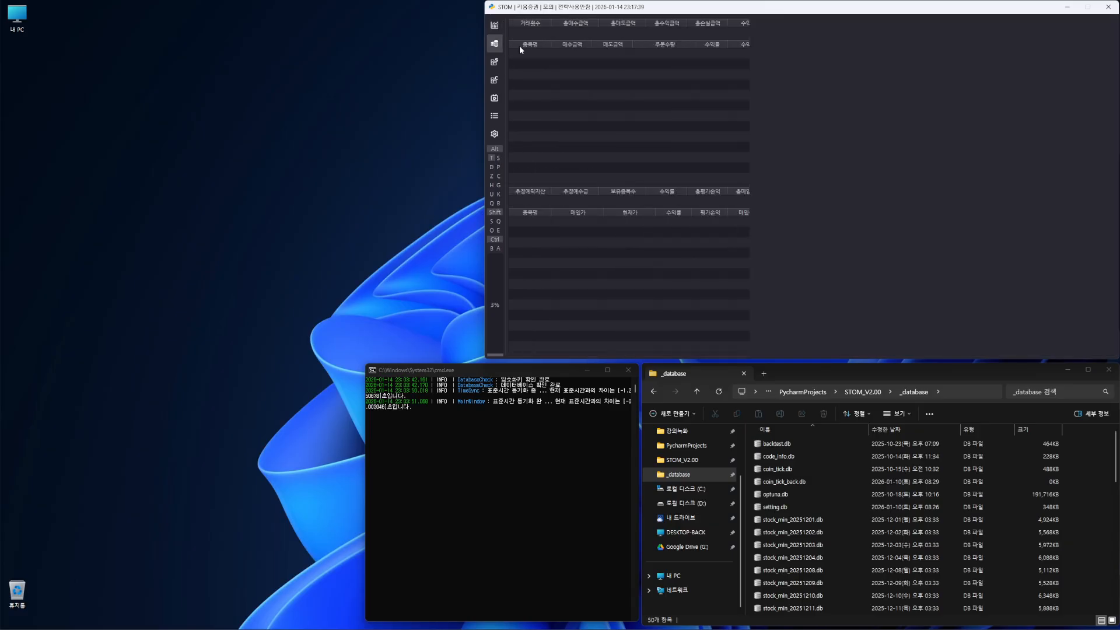
left_click(494, 161)
left_click(494, 160)
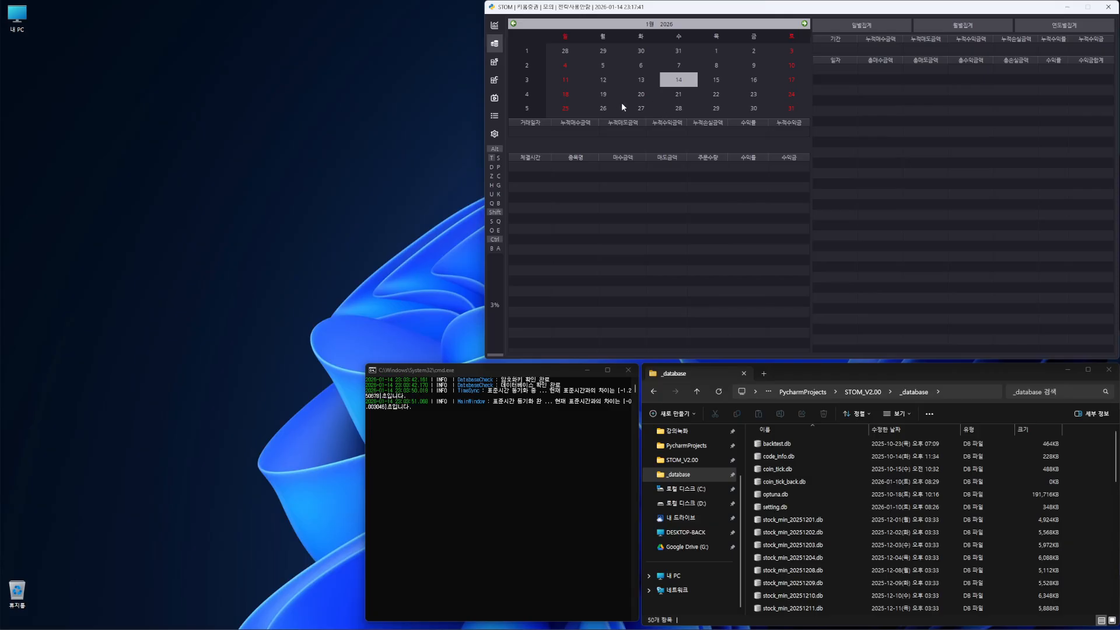
left_click(497, 46)
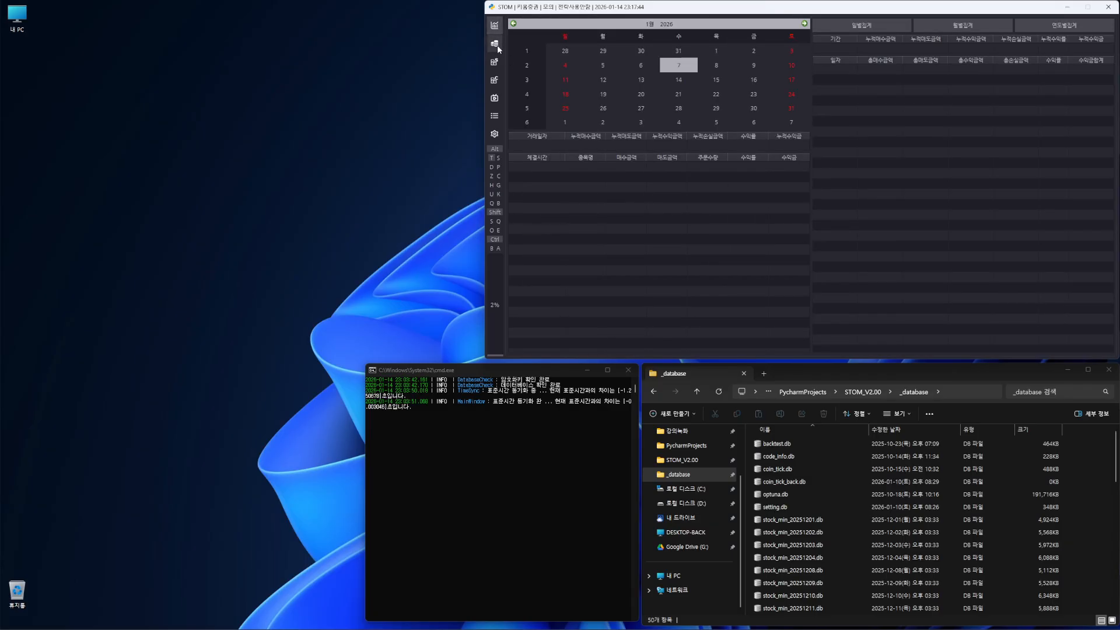
left_click(493, 159)
left_click(496, 45)
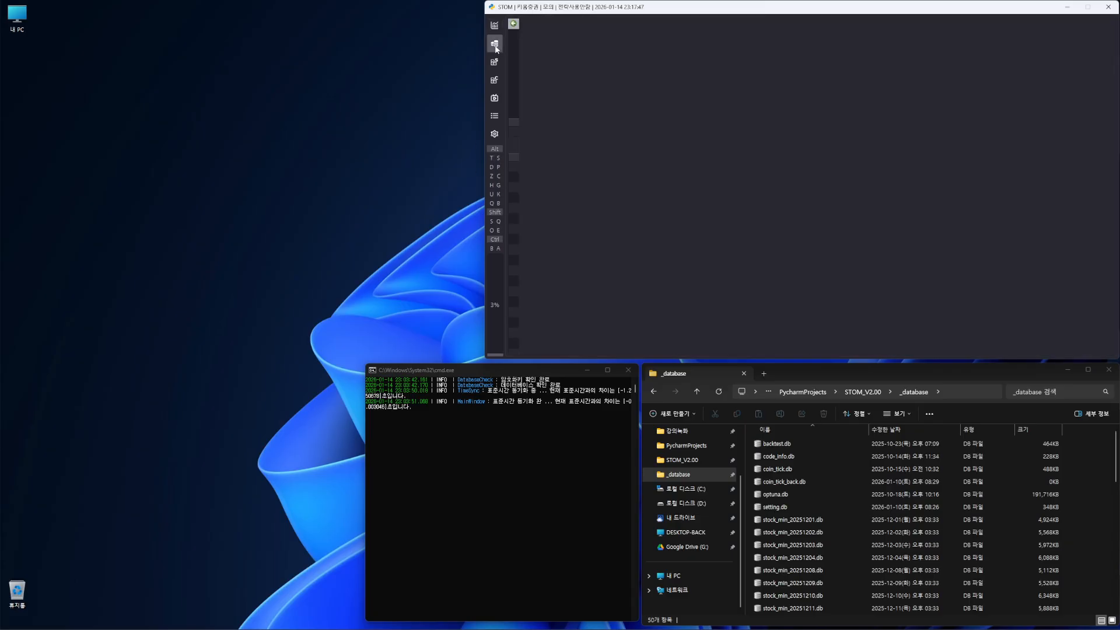
left_click(493, 159)
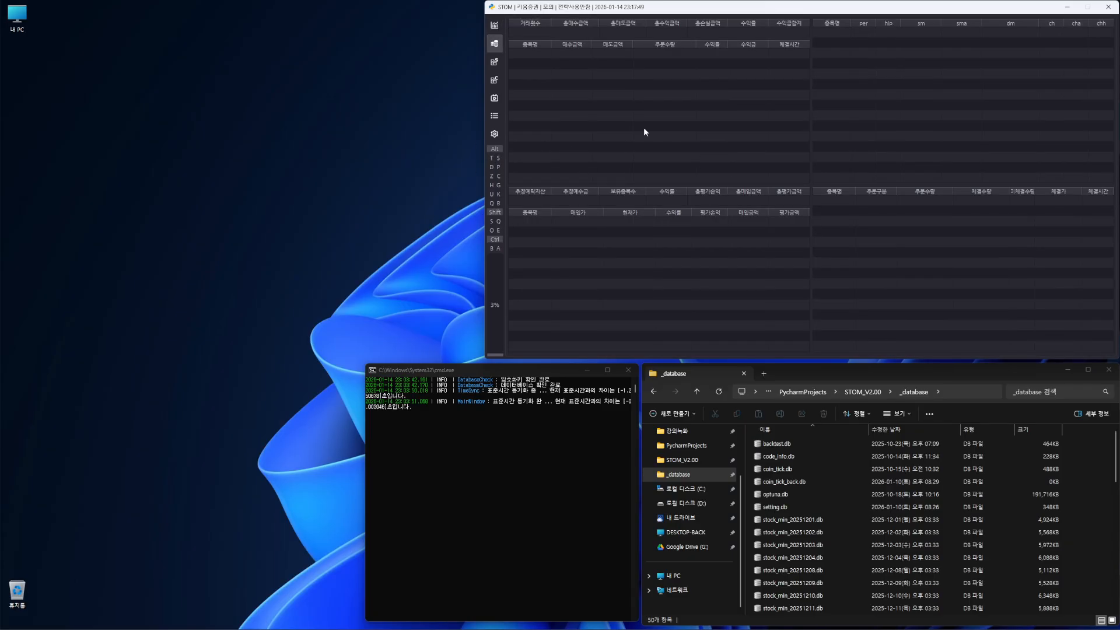
Step: Show the 주식 수동 시작 confirmation from the stock trader page and dismiss it without starting
left_click(495, 26)
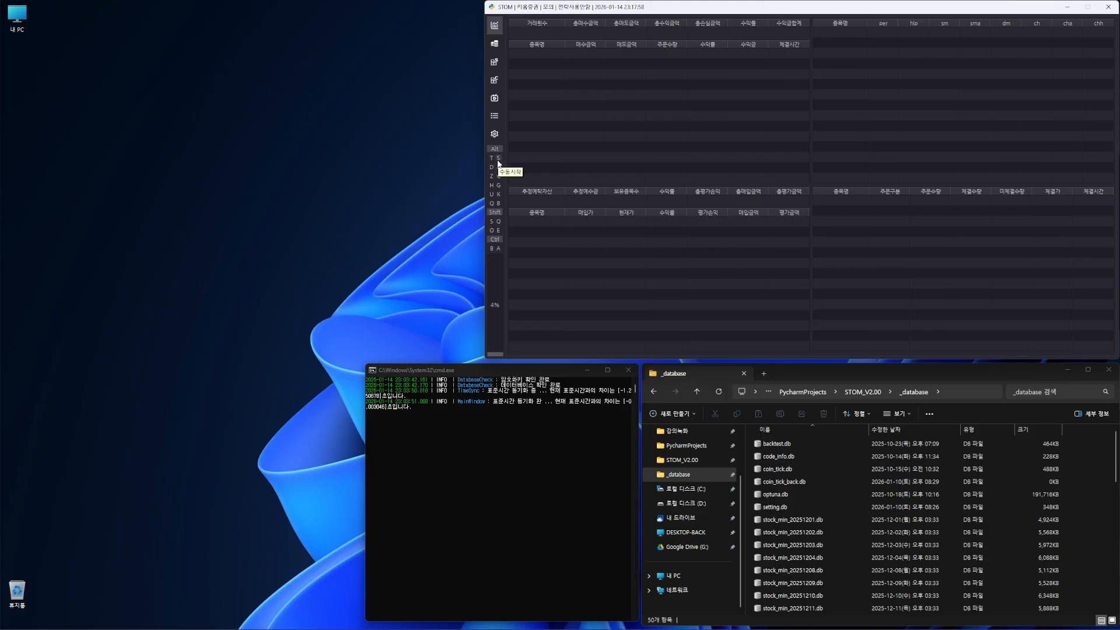
left_click(498, 162)
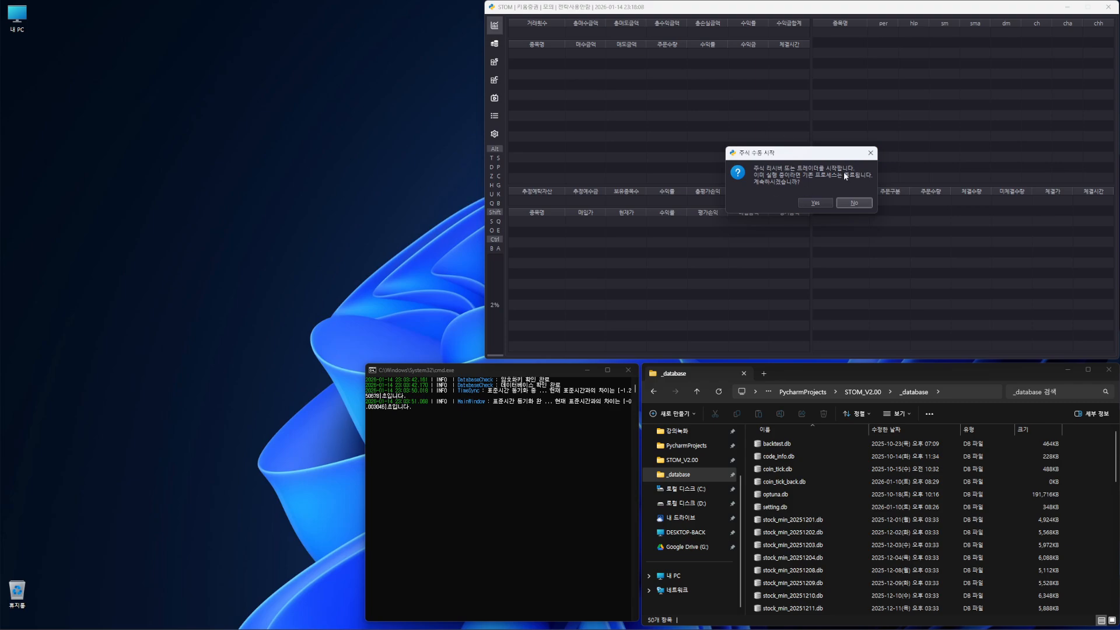
left_click(872, 153)
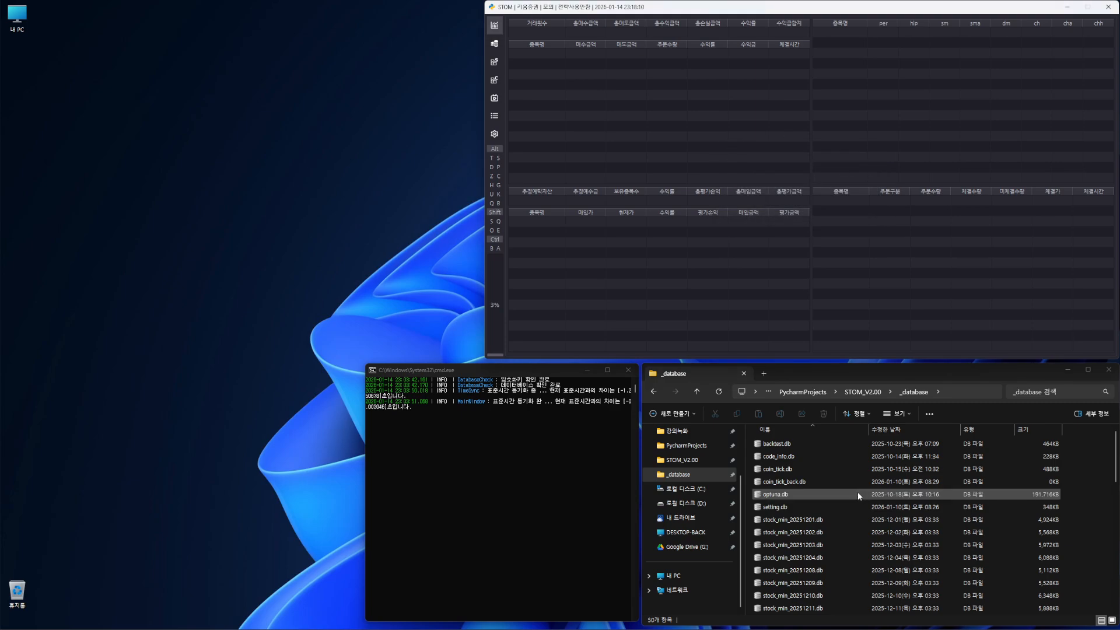
Step: Look through the database files stored in the _database folder
scroll(862, 522, "down", 10)
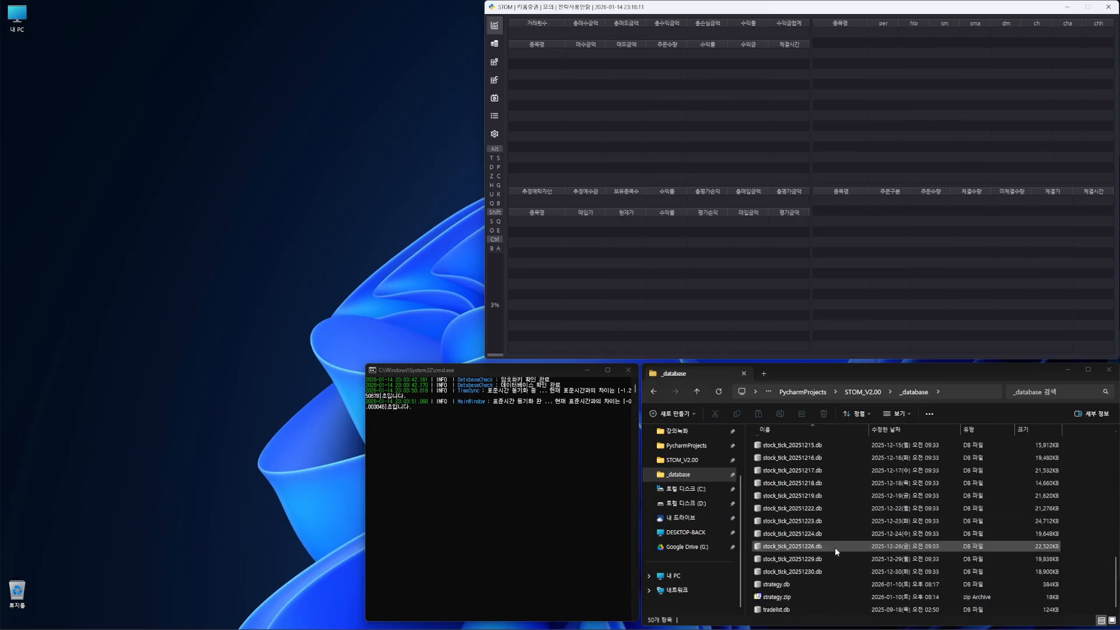
scroll(836, 559, "up", 10)
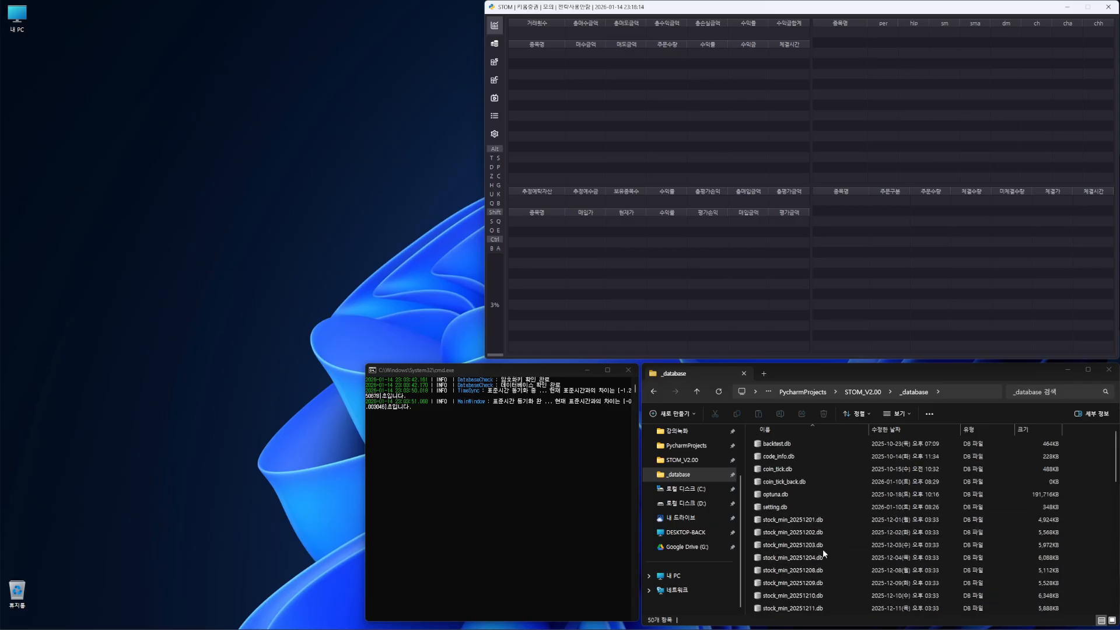
Step: Open the STOM_V2.00 folder and point out stom.bat and the pip_install_32.bat and pip_install_64.bat installation files
left_click(708, 462)
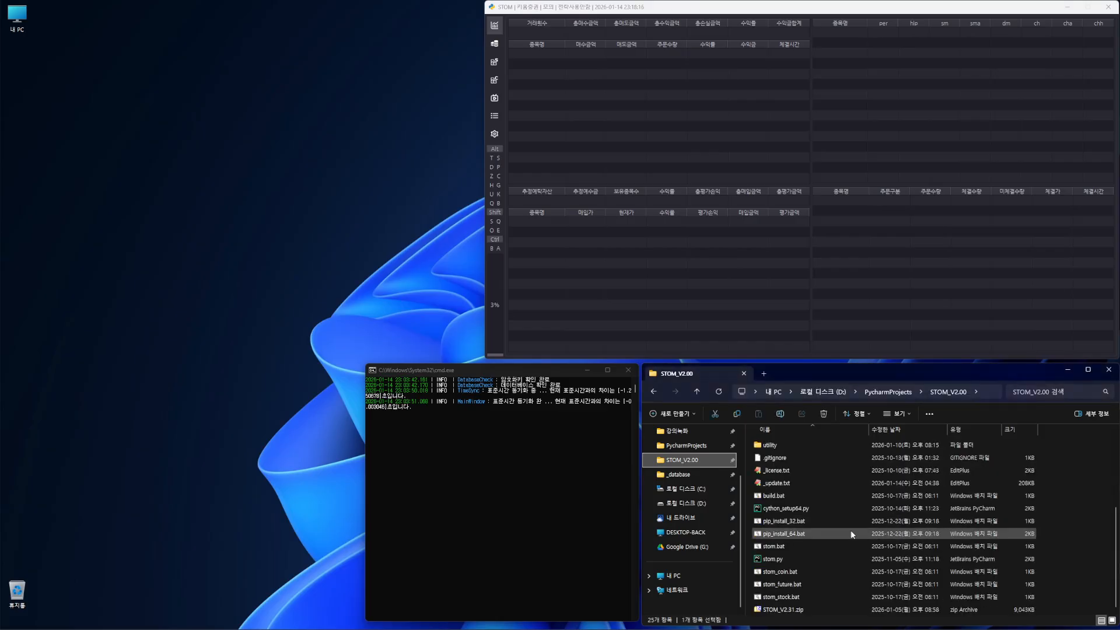
left_click(830, 558)
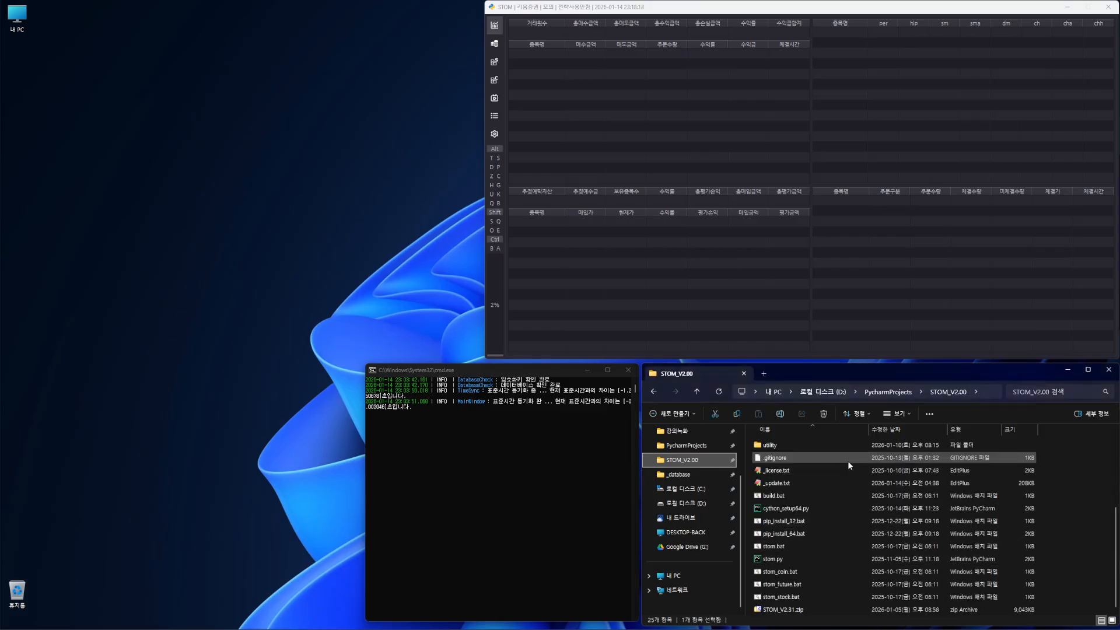
left_click(832, 534)
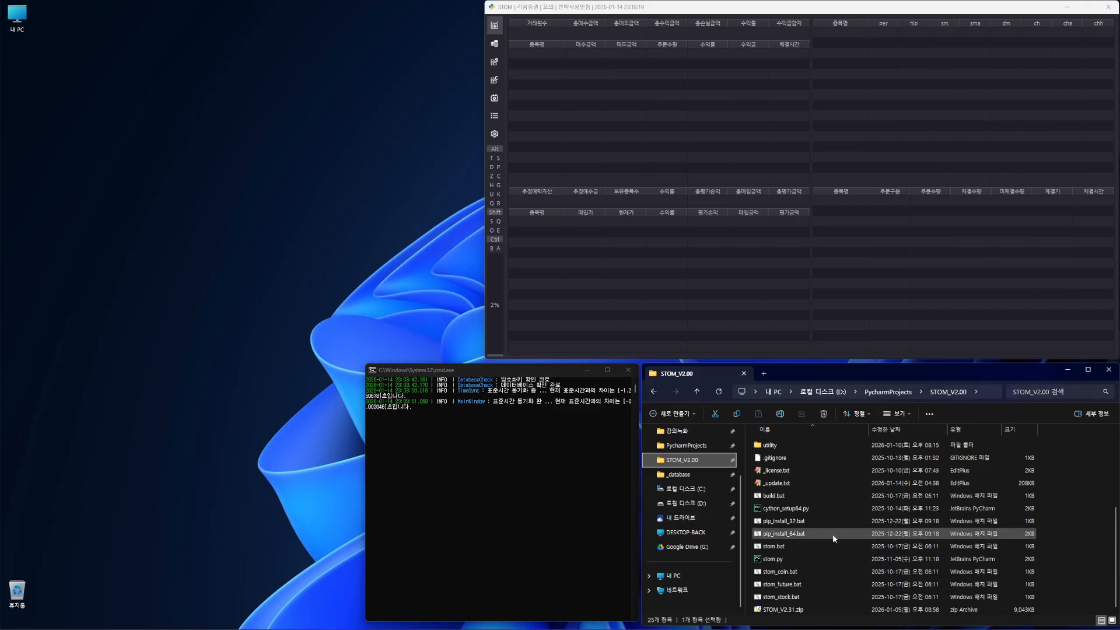
left_click(797, 547)
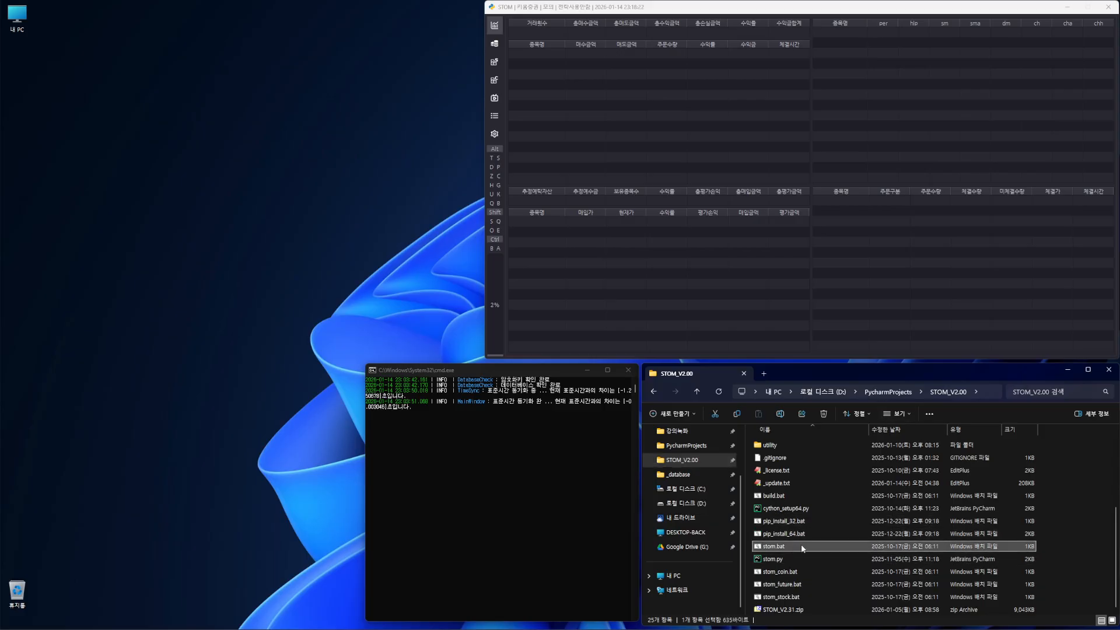
left_click(805, 520)
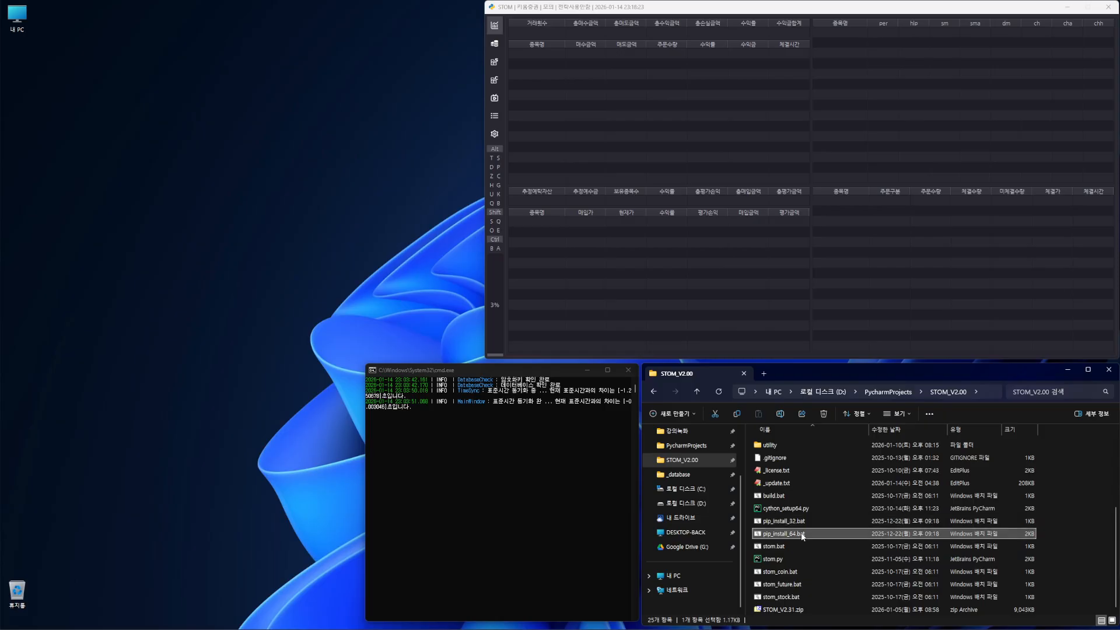
left_click(804, 533)
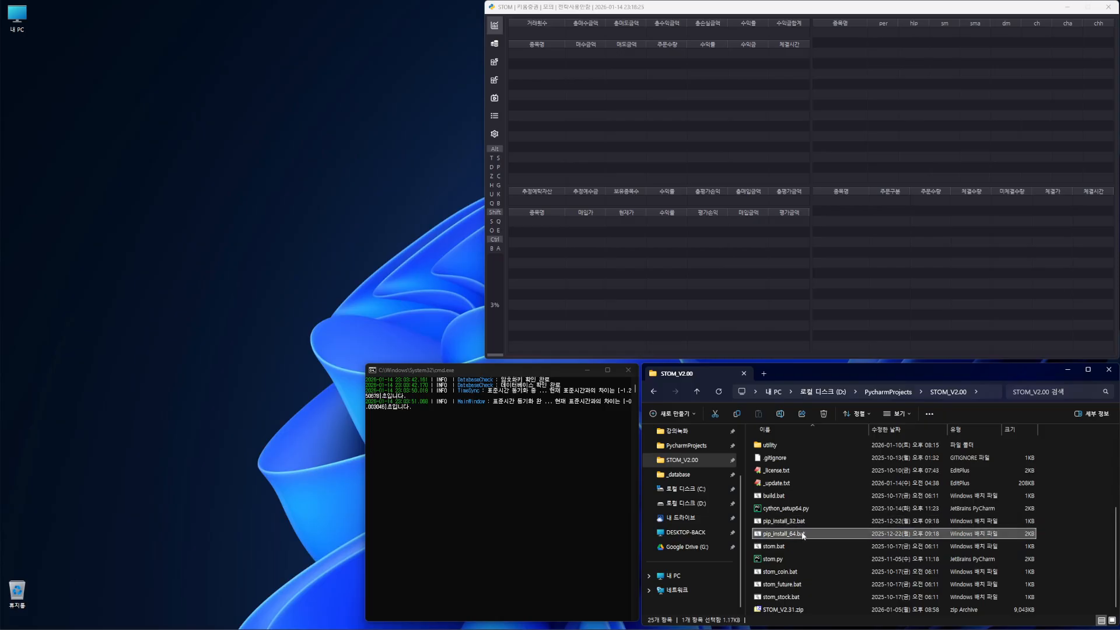
Step: Point out the build.bat and cython_setup64.py files in the STOM_V2.00 folder
left_click(797, 497)
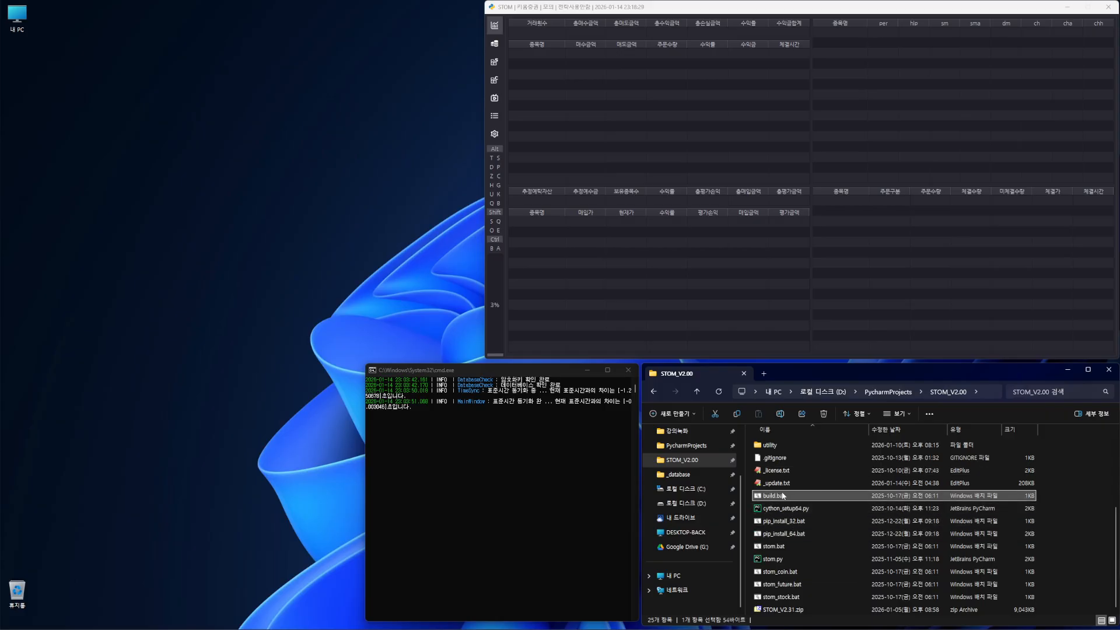
left_click(787, 512)
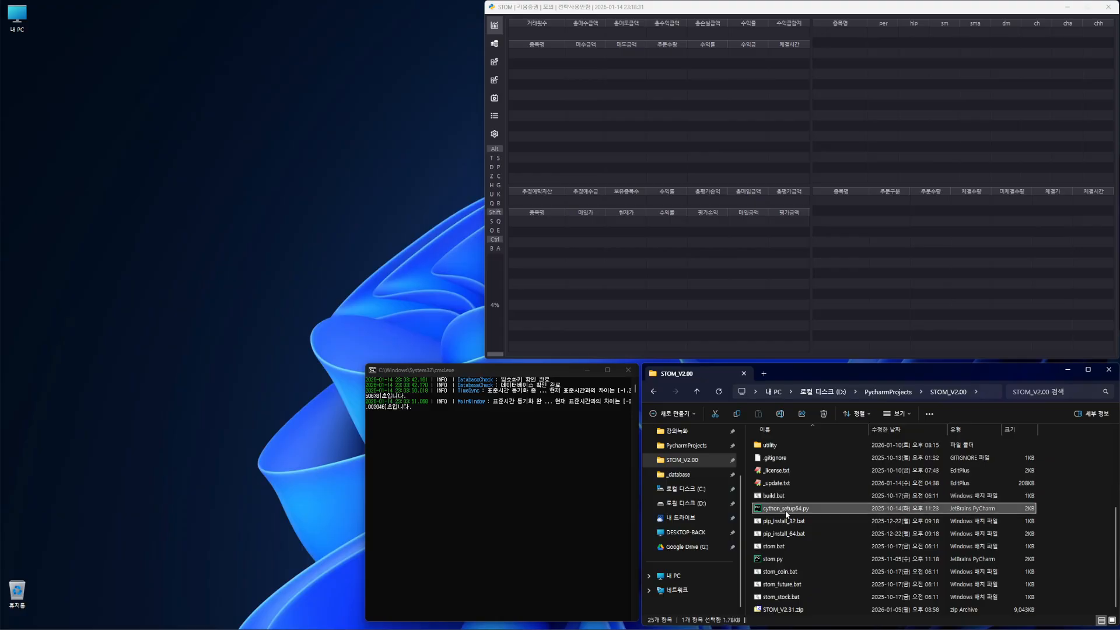
key("Up")
key("Down")
key("Up")
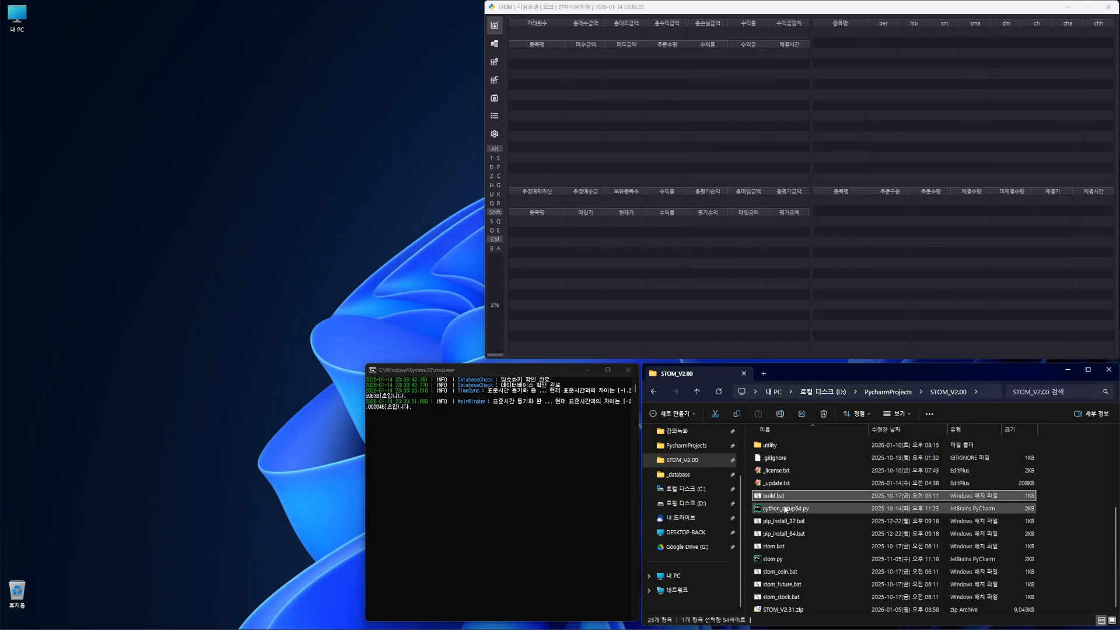
key("Down")
key("Up")
key("Down")
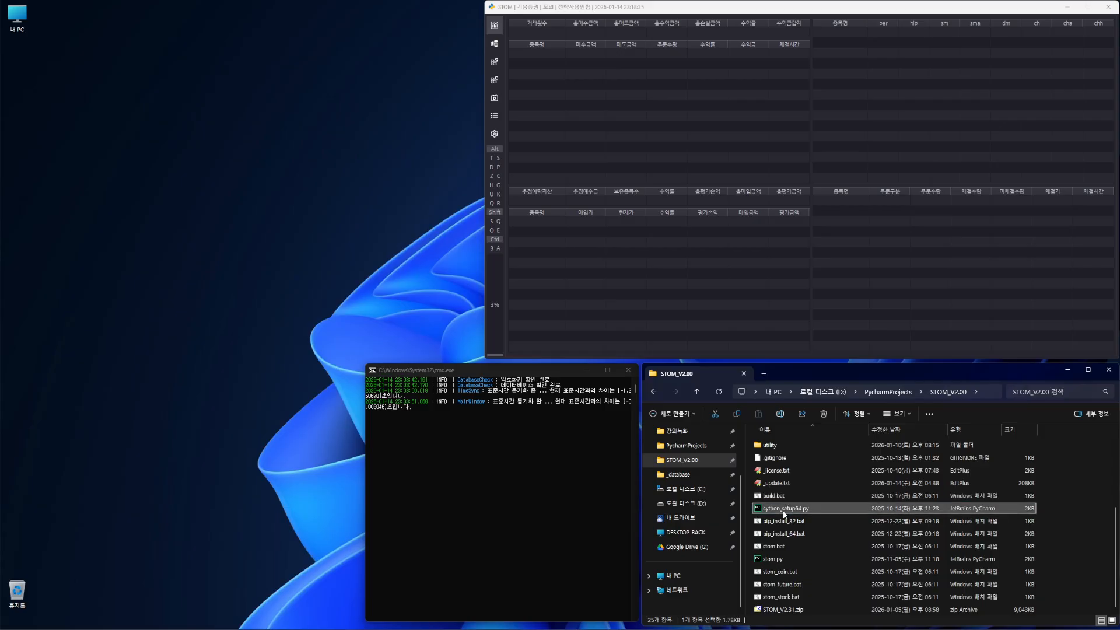
key("Up")
key("Down")
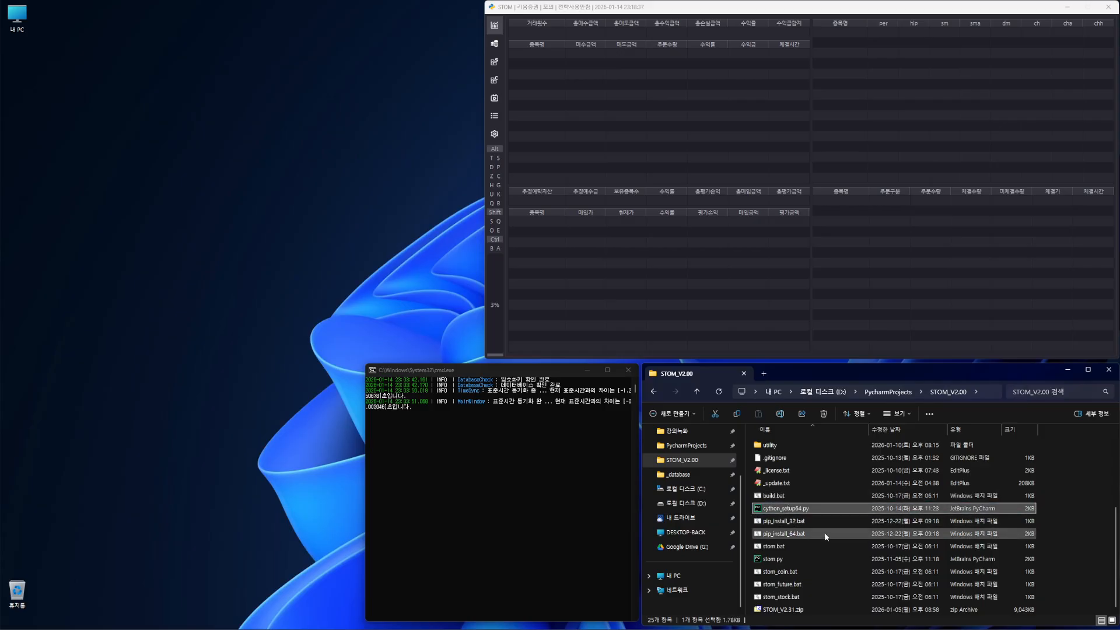
key("Up")
key("Down")
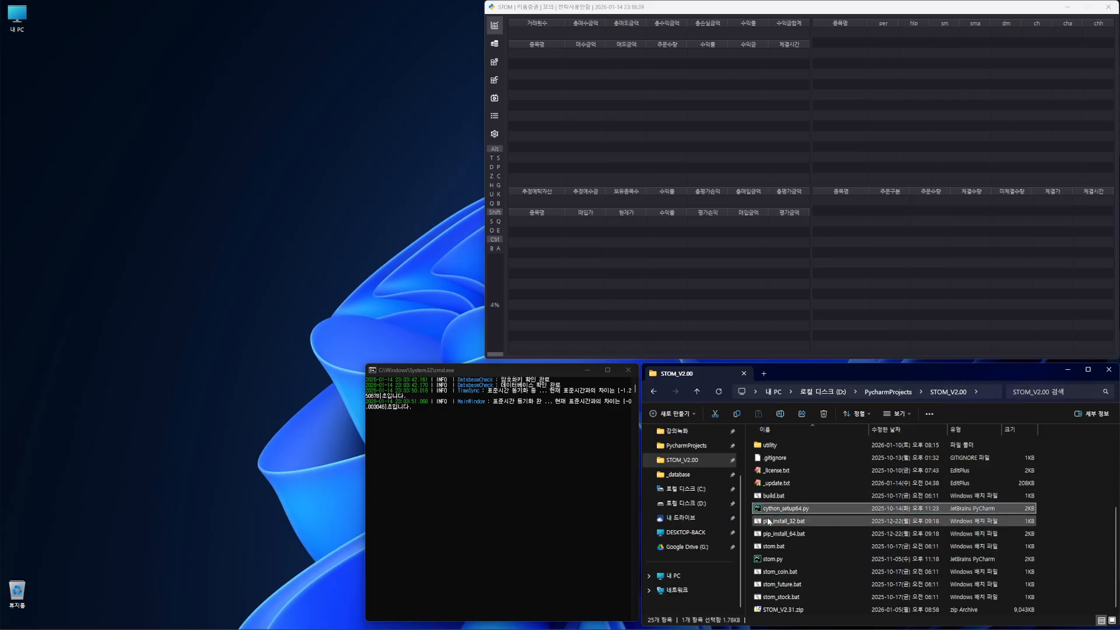
Step: Go over the launch files stom.bat, stom_coin.bat, stom_future.bat and stom_stock.bat in the STOM_V2.00 folder
left_click(790, 547)
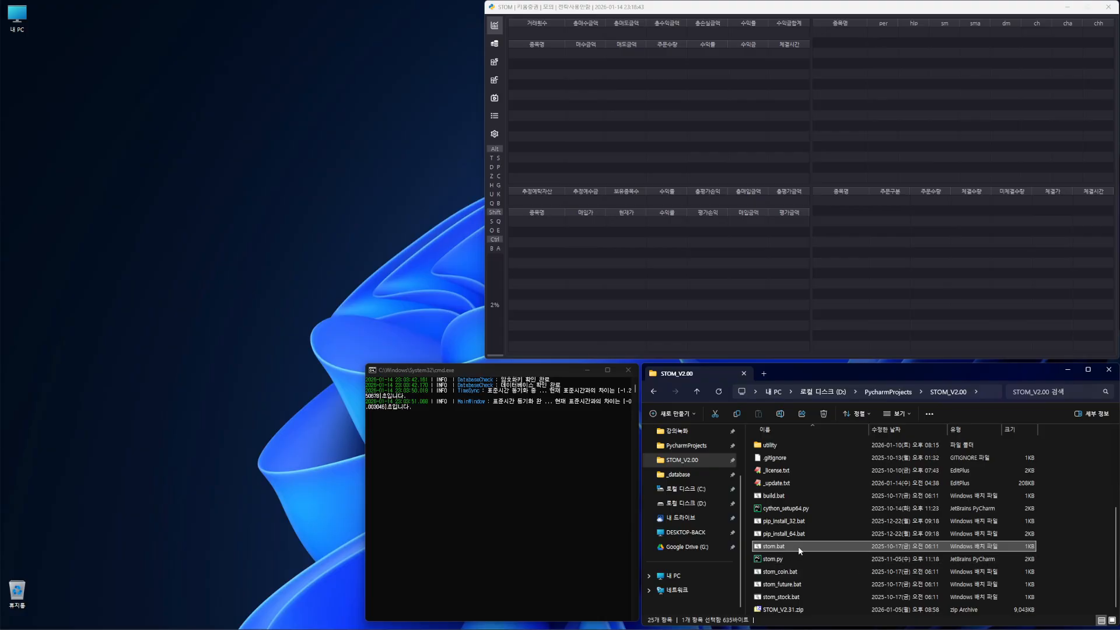
left_click(806, 573)
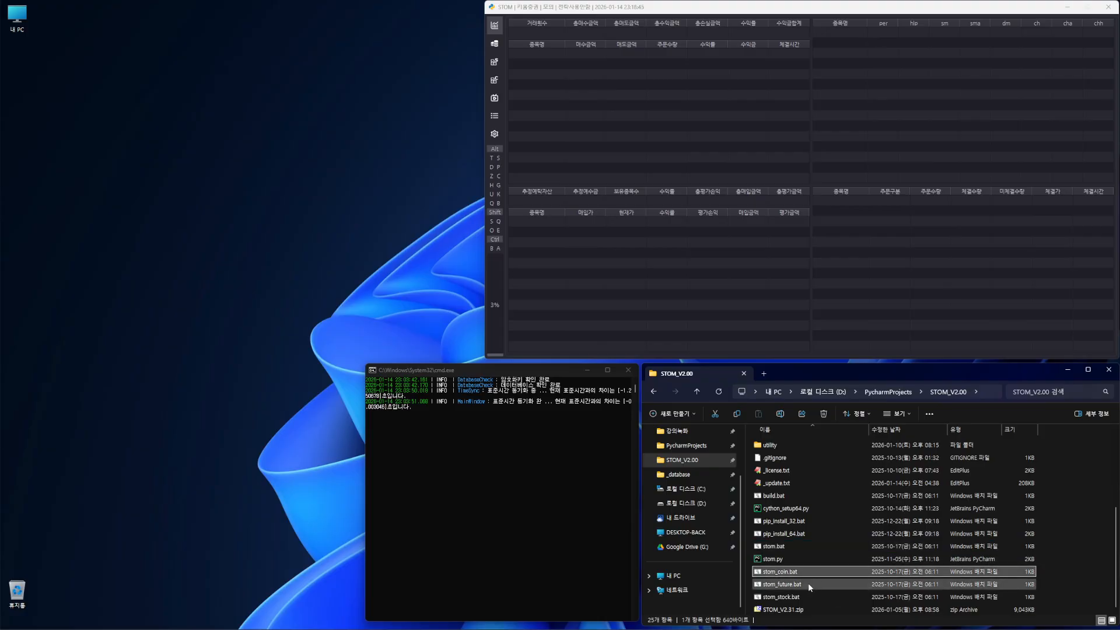
left_click(808, 585)
left_click(806, 598)
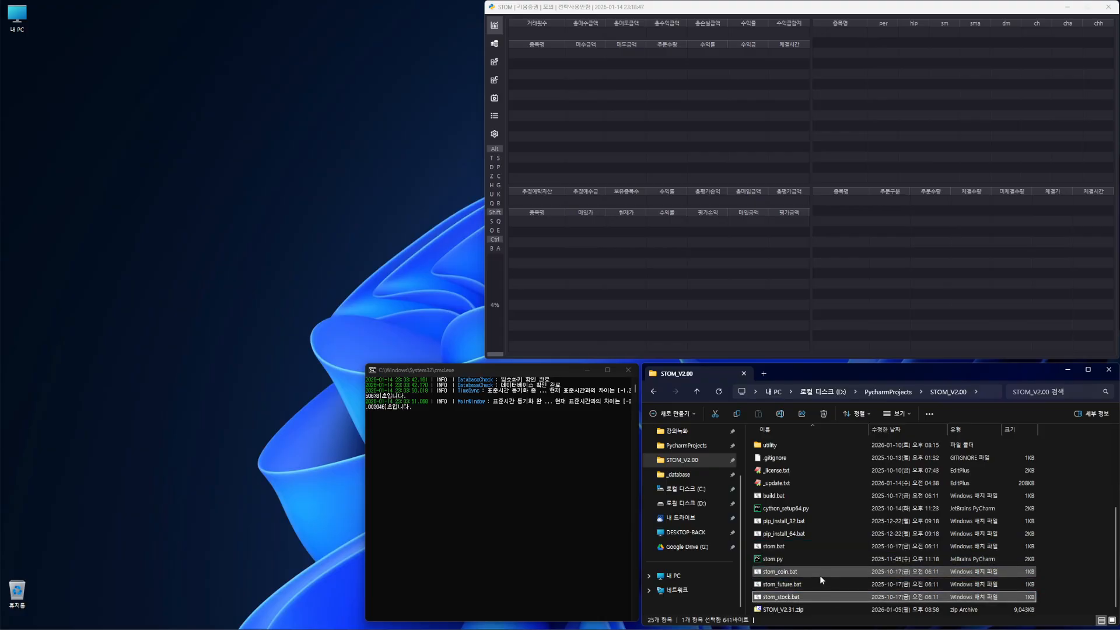
left_click(805, 571)
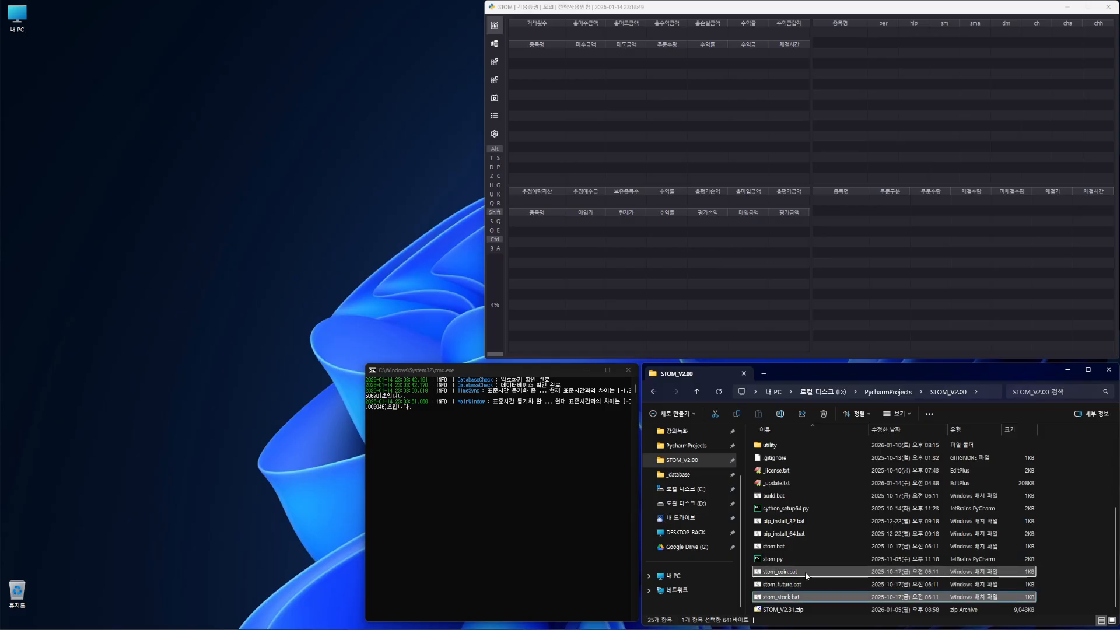
left_click(803, 584)
left_click(803, 594)
left_click(807, 570)
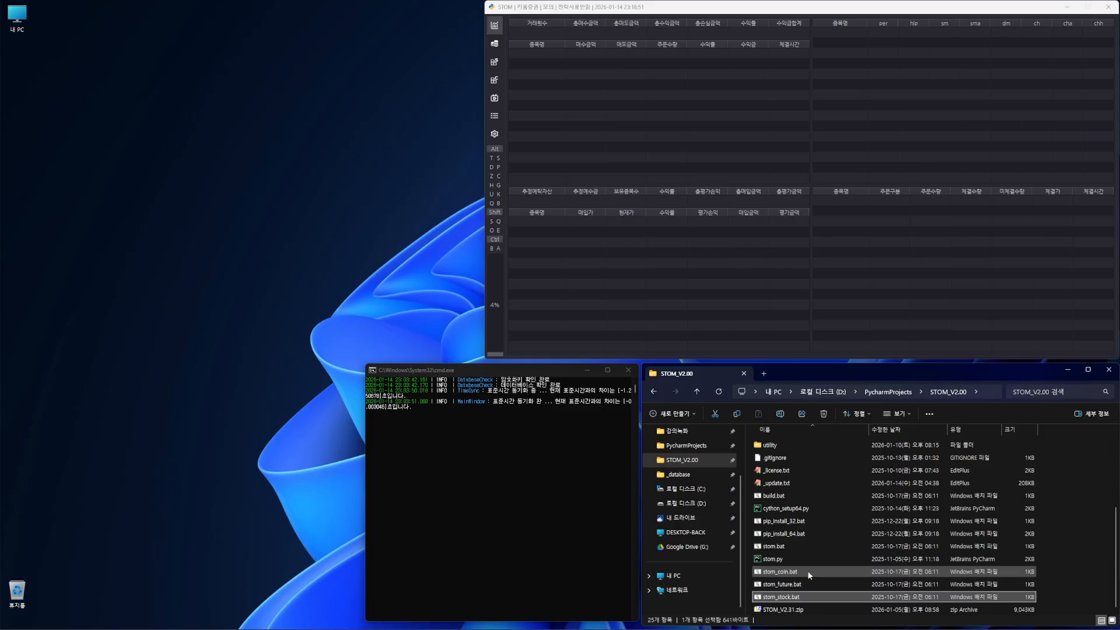
left_click(804, 583)
left_click(804, 596)
left_click(811, 573)
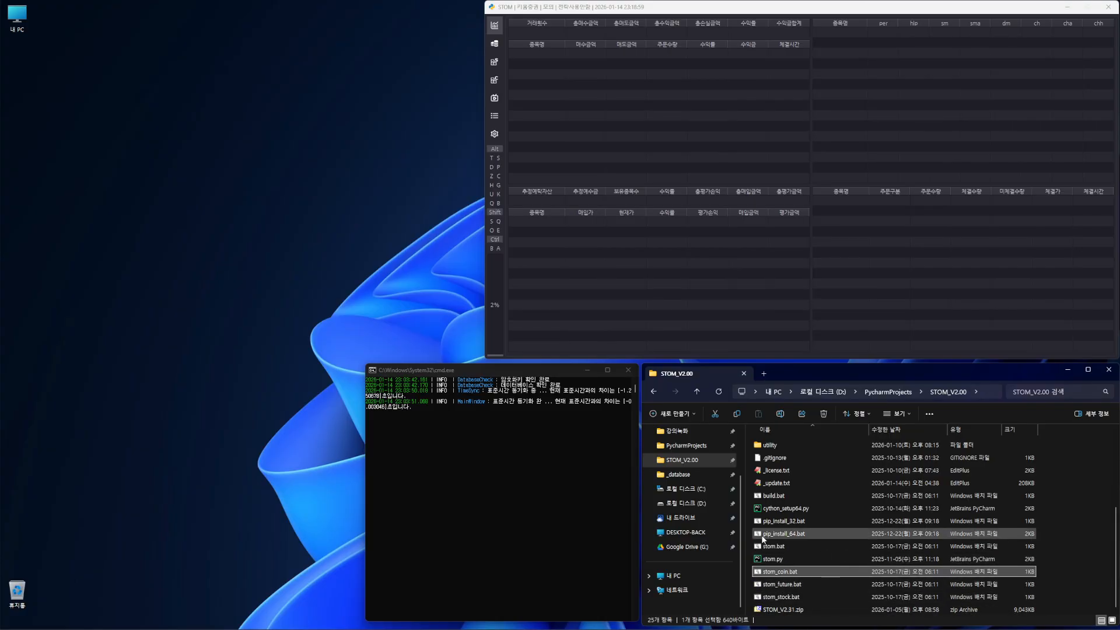
left_click(802, 595)
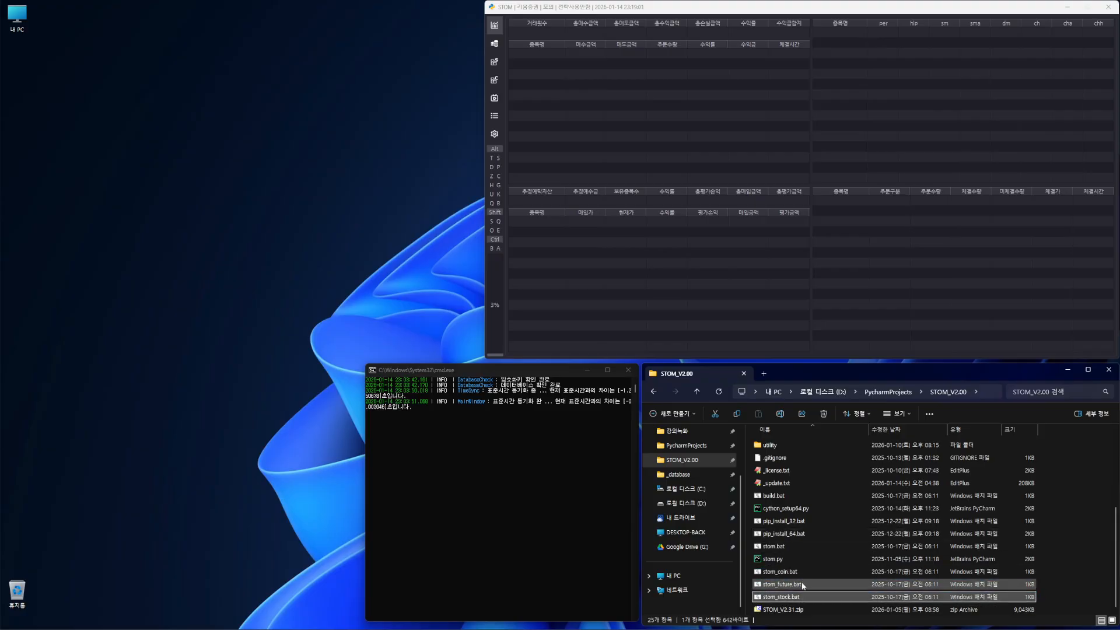
left_click(790, 548)
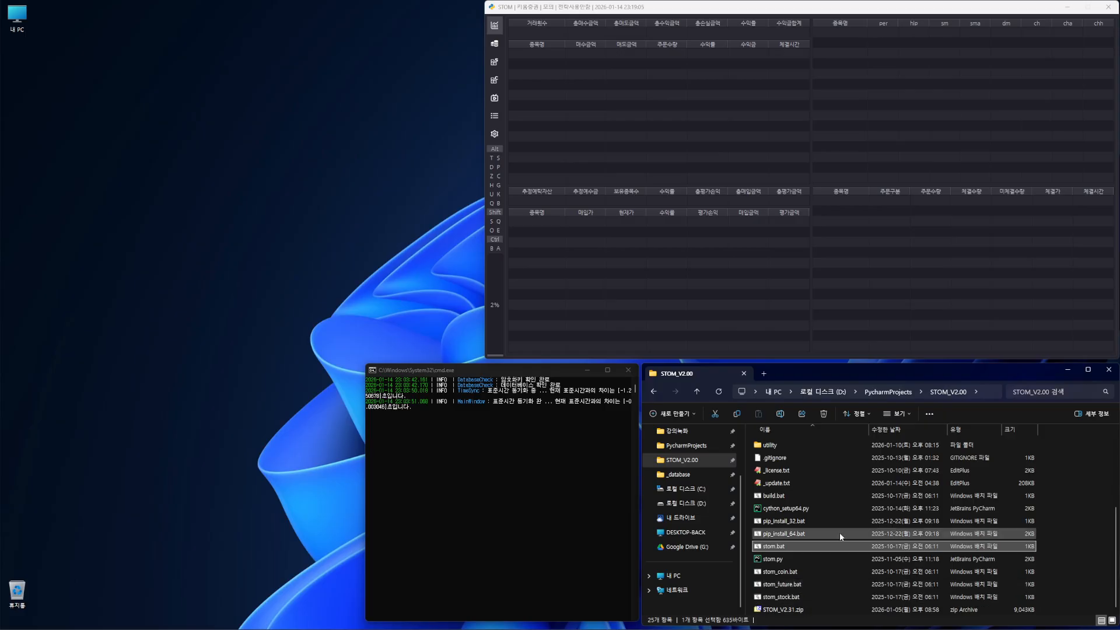
left_click(805, 598)
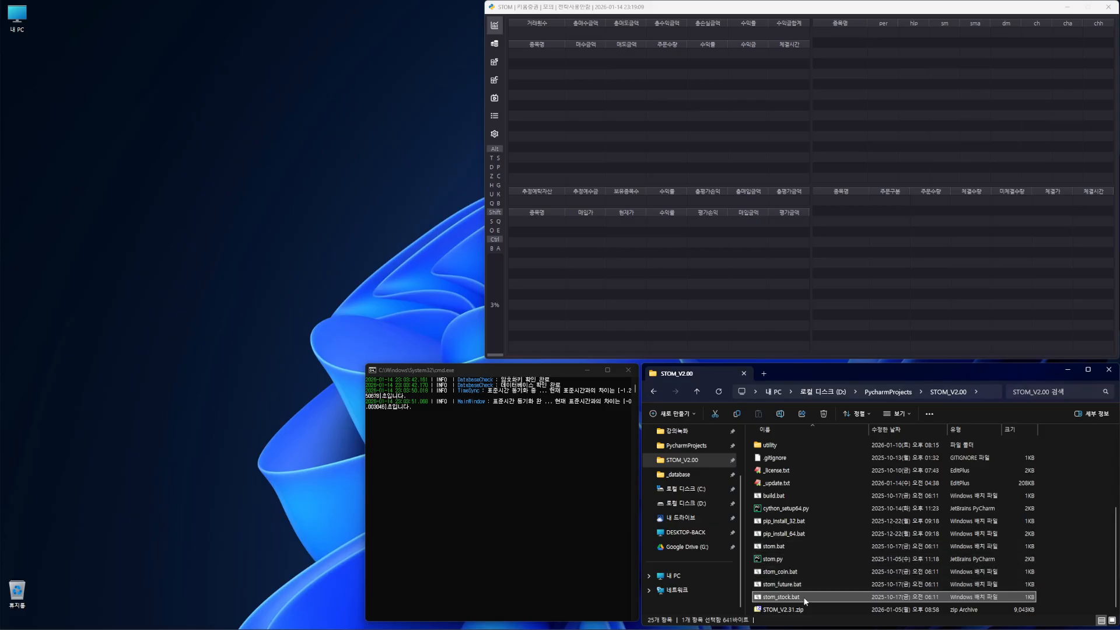
Step: Select stom.bat, and show the 주식 수동 시작 confirmation in STOM and dismiss it without starting
left_click(796, 548)
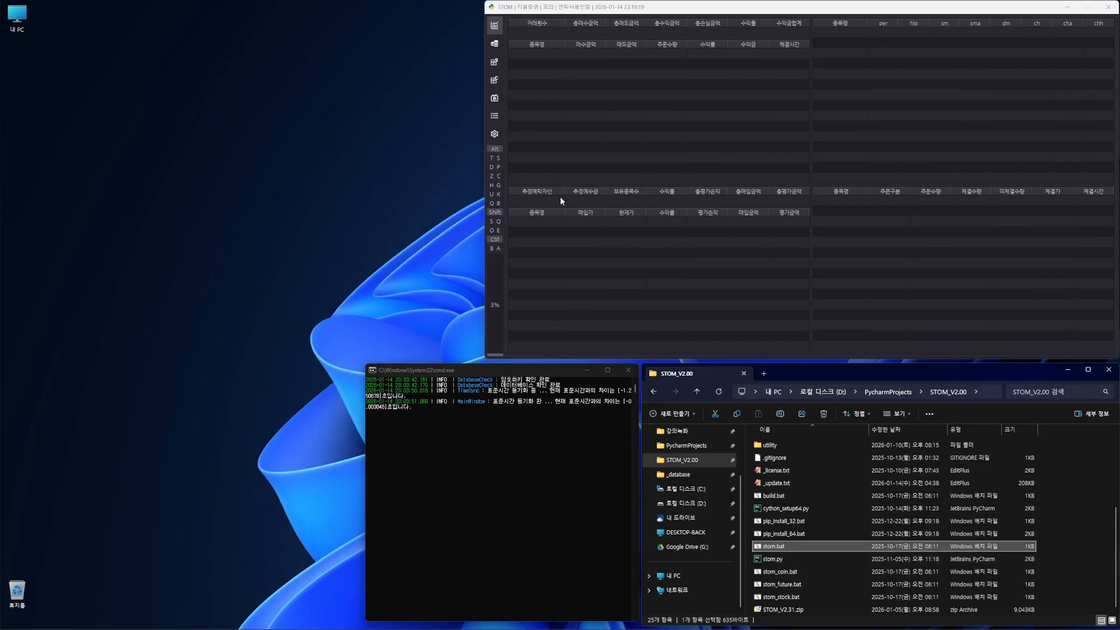
left_click(498, 159)
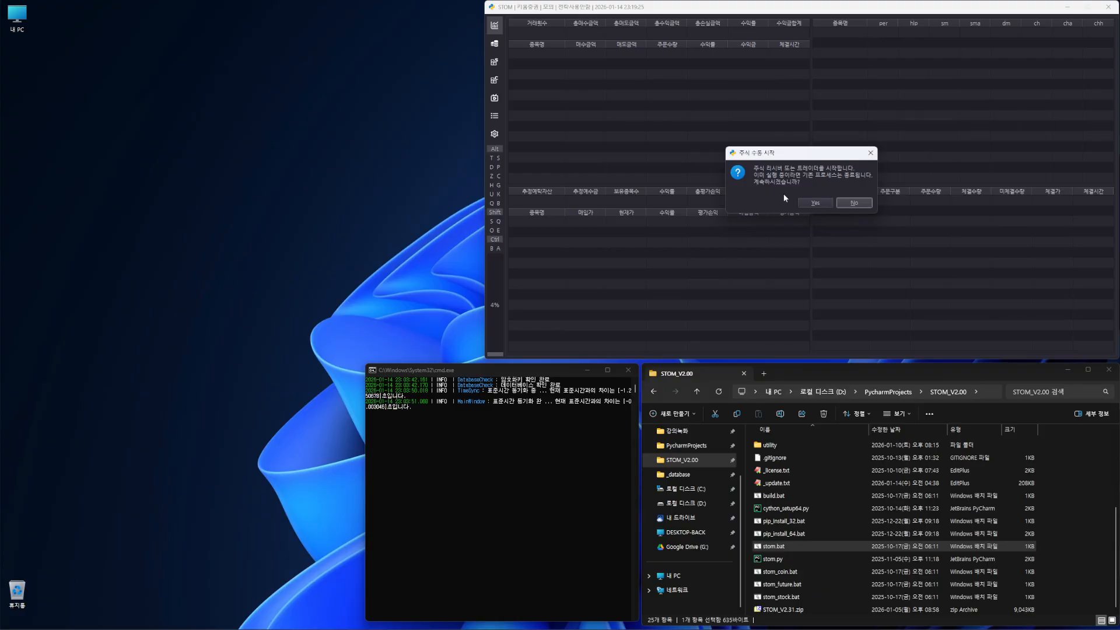
left_click(870, 152)
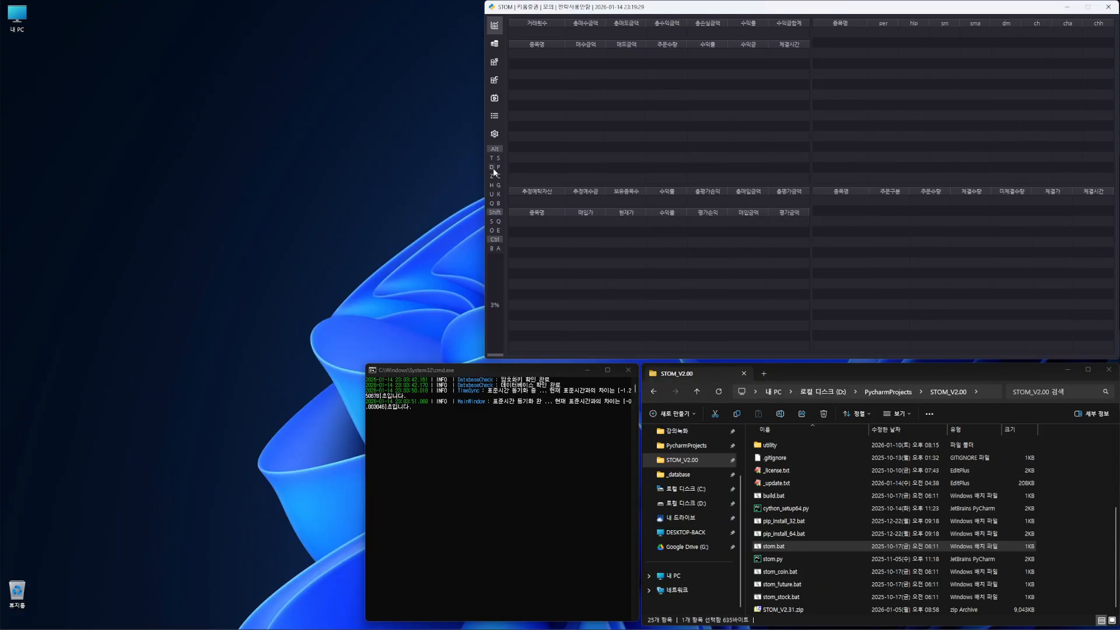
Step: Open the STOM DATABASE window, move it over the trader tables, and compare the 주식DB and 코인DB management functions
left_click(491, 168)
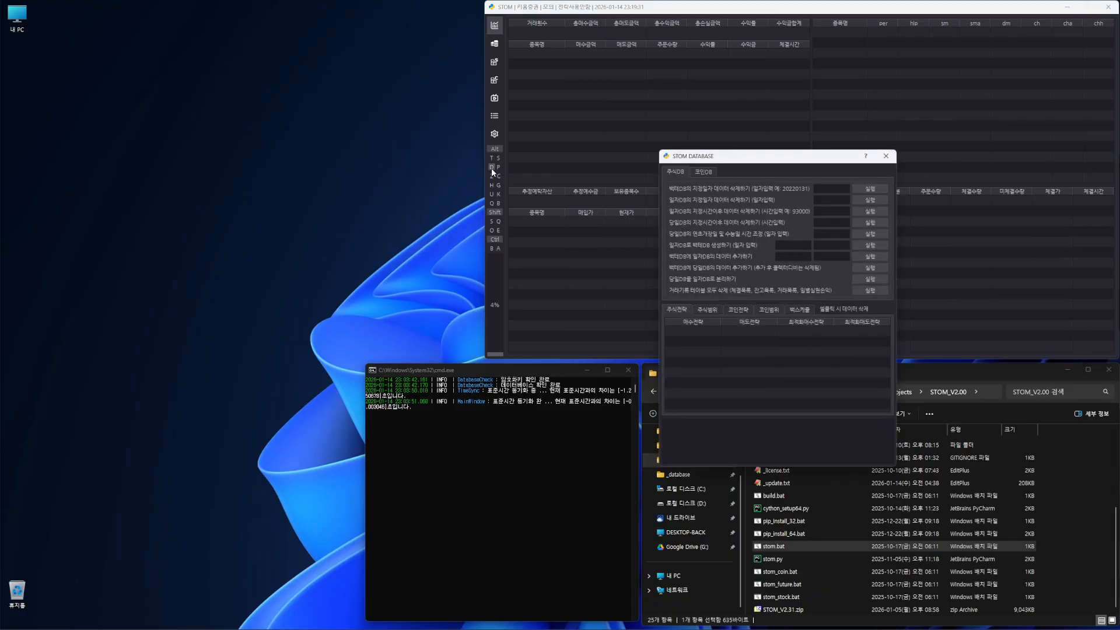
left_click_drag(778, 159, 750, 39)
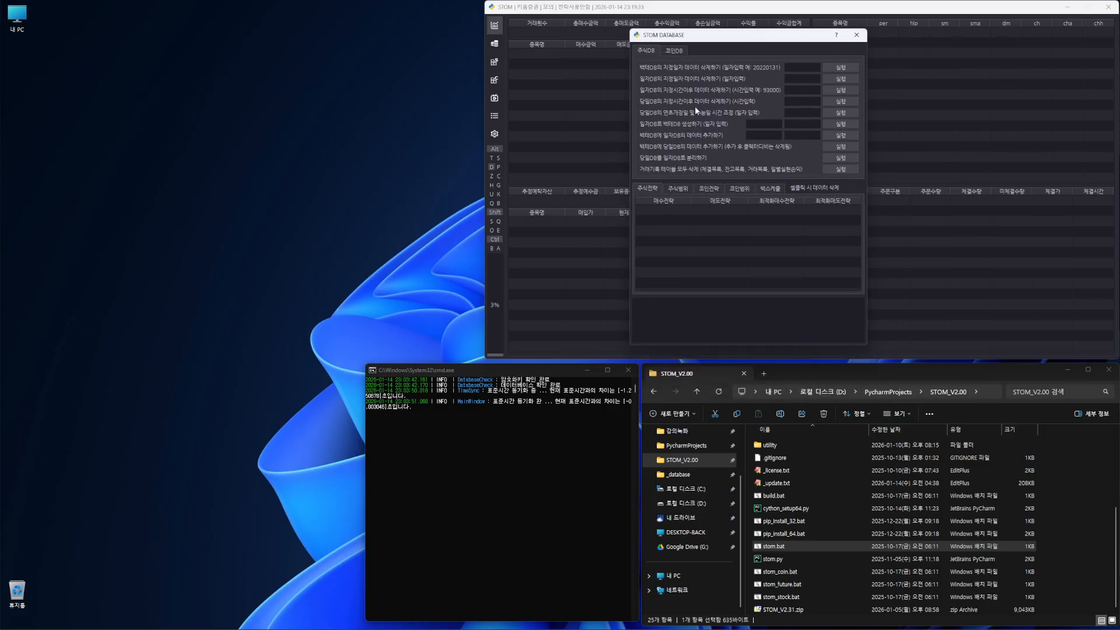
left_click(671, 51)
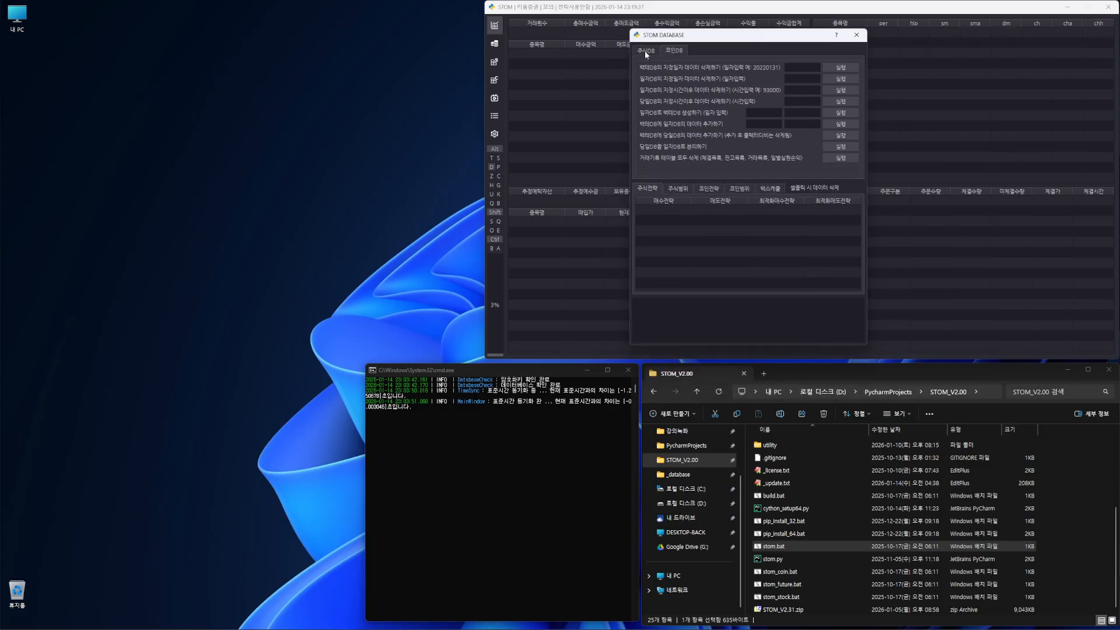
left_click(645, 50)
left_click(673, 50)
left_click(649, 51)
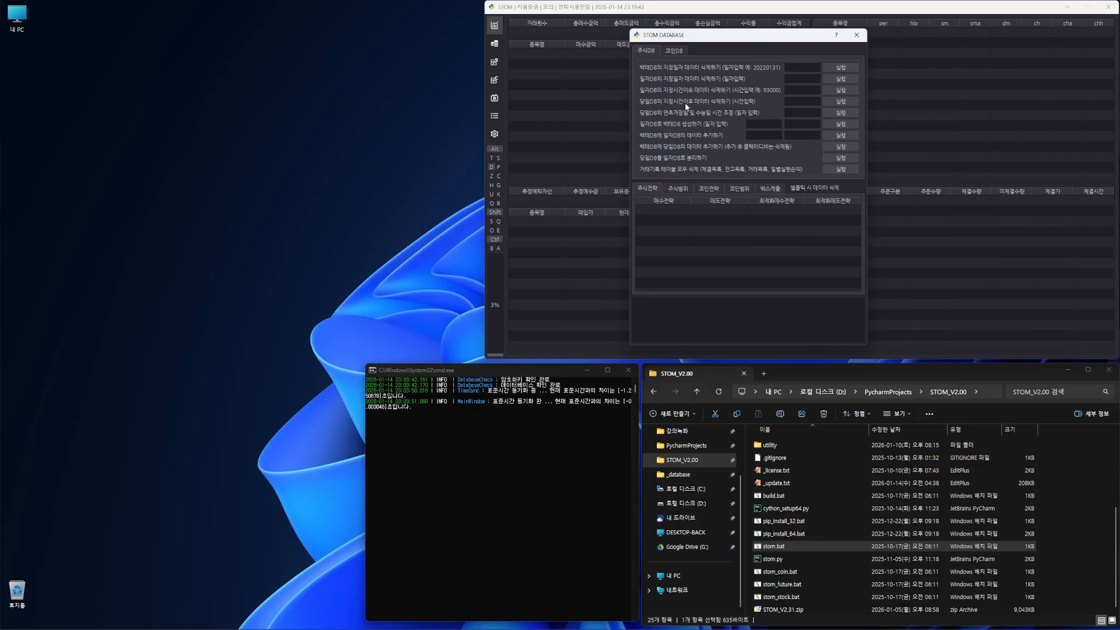
left_click(674, 51)
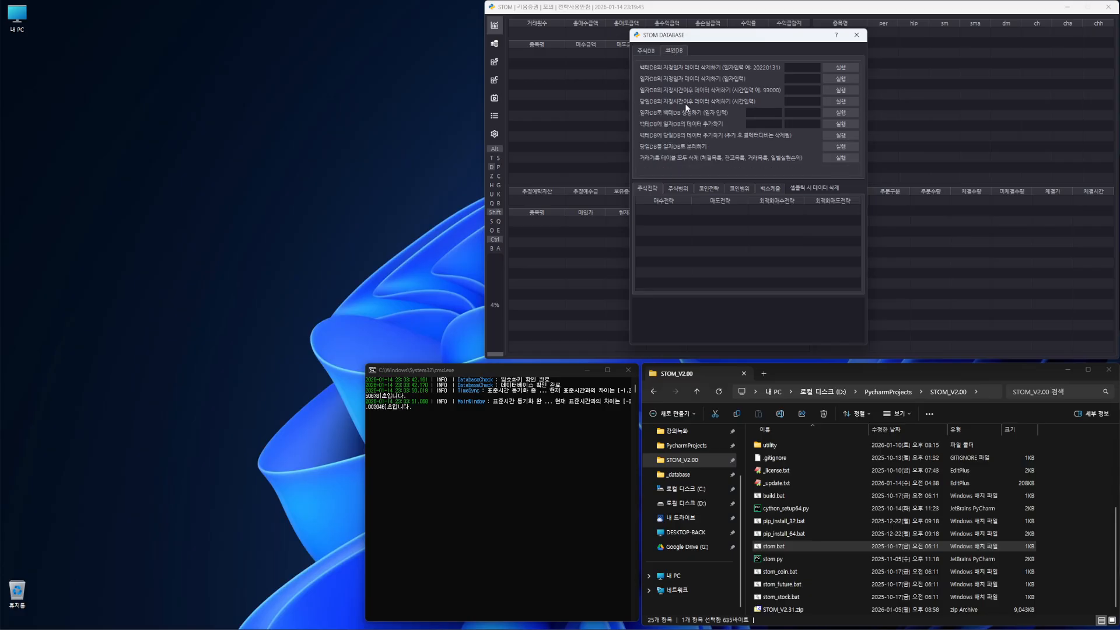
left_click(649, 51)
left_click(674, 51)
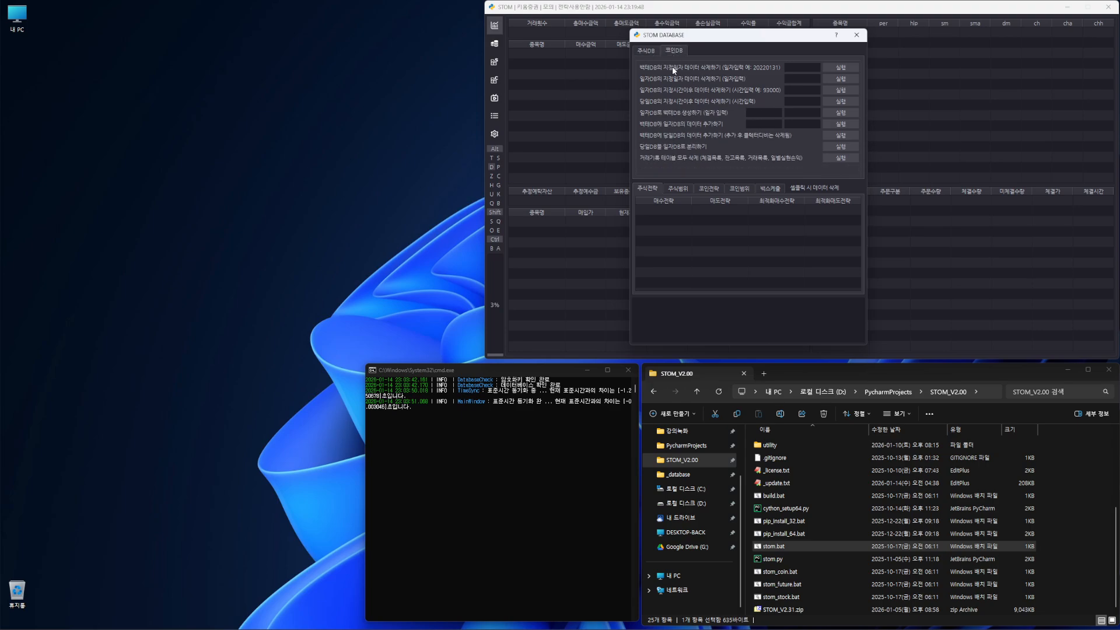
Step: Look through the 주식전략, 주식범위, 코인전략, 코인범위 and 백스케쥴 lists in the STOM DATABASE window
left_click(679, 188)
left_click(645, 188)
left_click(675, 189)
left_click(709, 189)
left_click(744, 190)
left_click(768, 188)
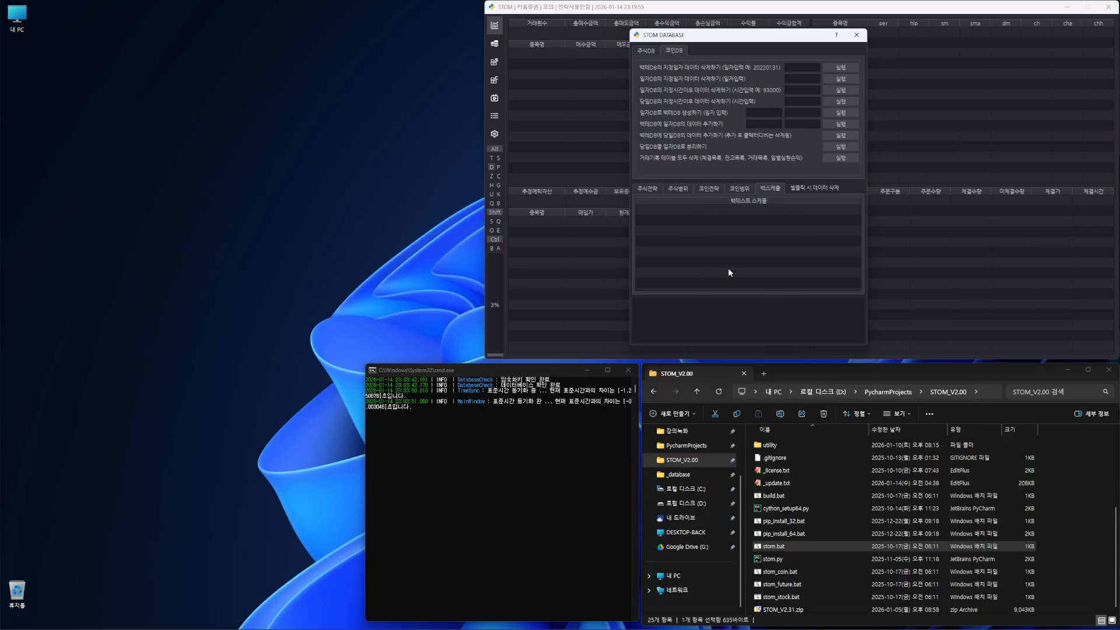
left_click(688, 189)
left_click(643, 187)
left_click(726, 190)
left_click(778, 188)
left_click(695, 188)
left_click(678, 187)
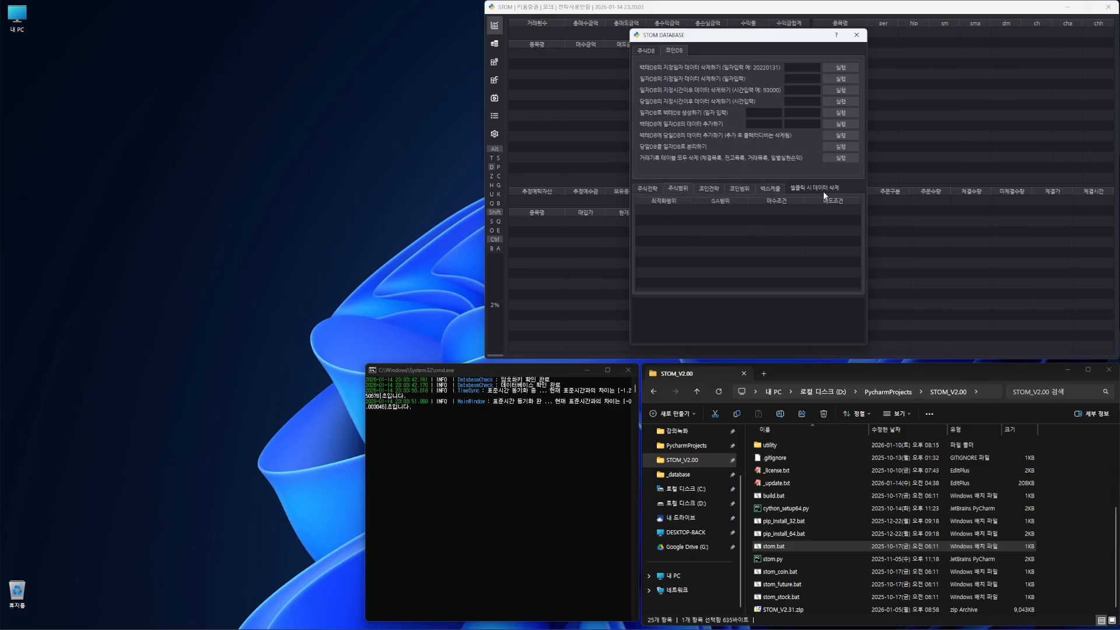
Step: Review the strategy, range and schedule lists again from 주식전략 to 백스케쥴, and return to the 주식DB functions
left_click(650, 189)
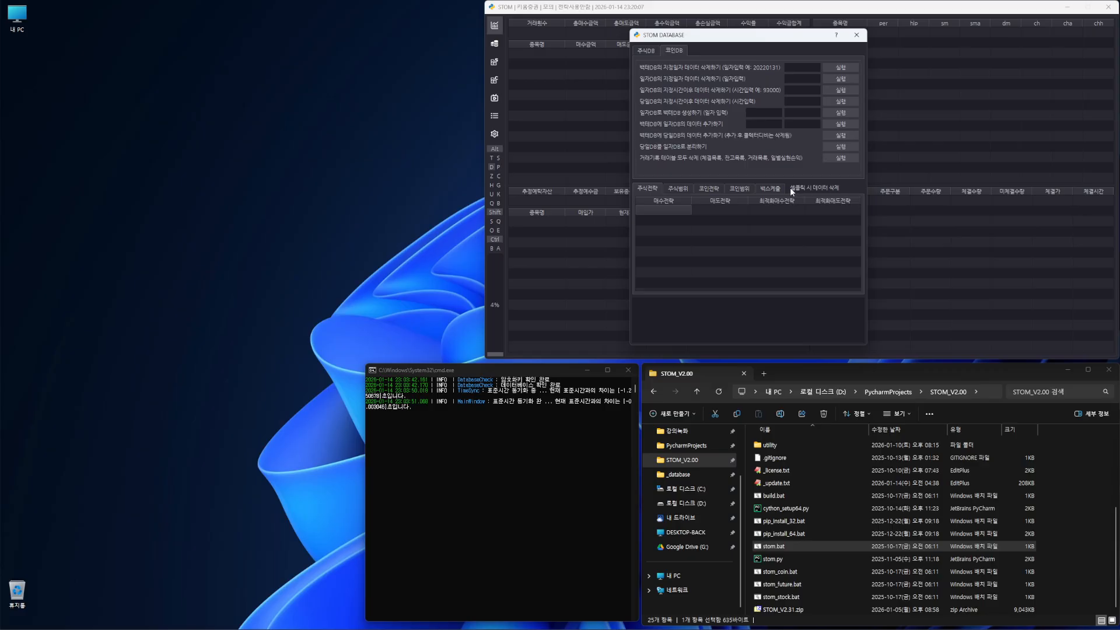
left_click(674, 189)
left_click(710, 189)
left_click(776, 190)
left_click(656, 189)
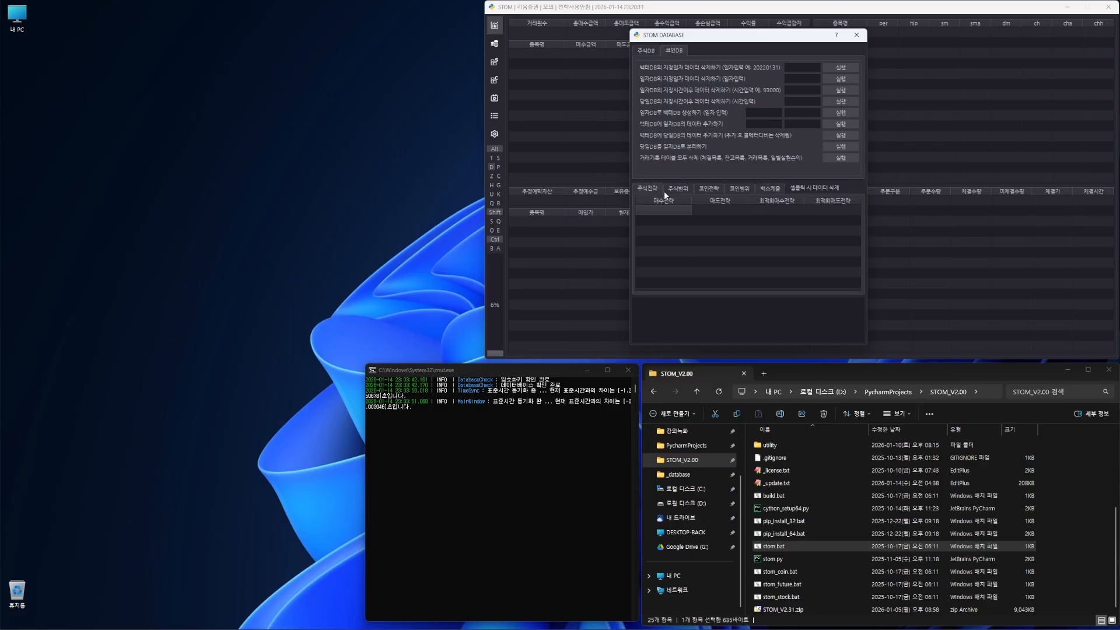
left_click(646, 52)
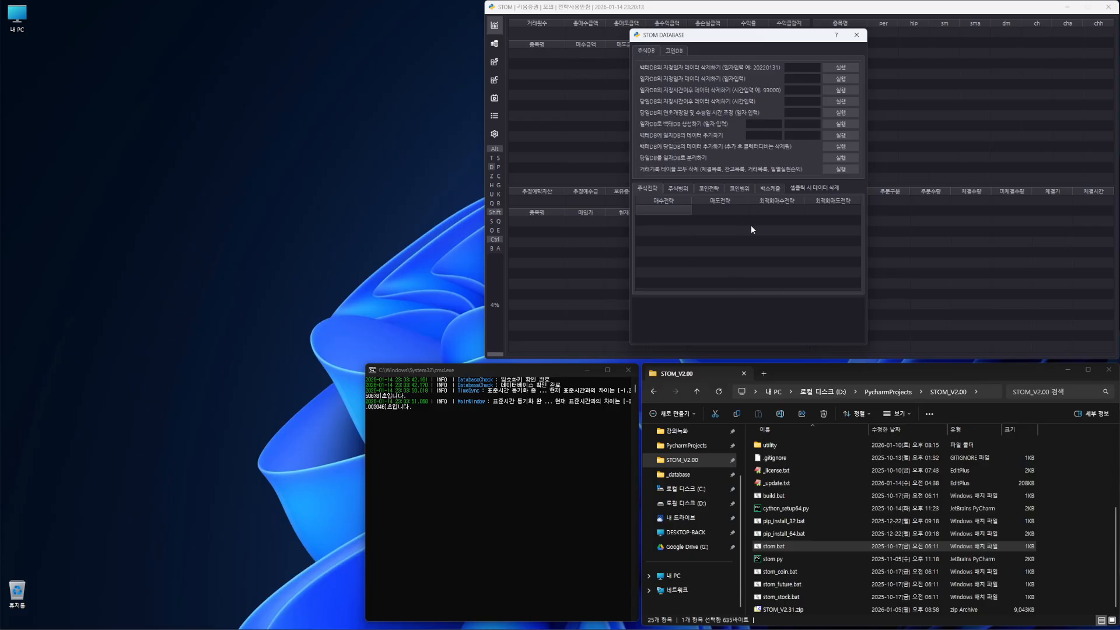
Step: Open the _database folder and look through its dated stock_min and stock_tick files, with the STOM DATABASE window shifted slightly
left_click_drag(750, 42, 775, 39)
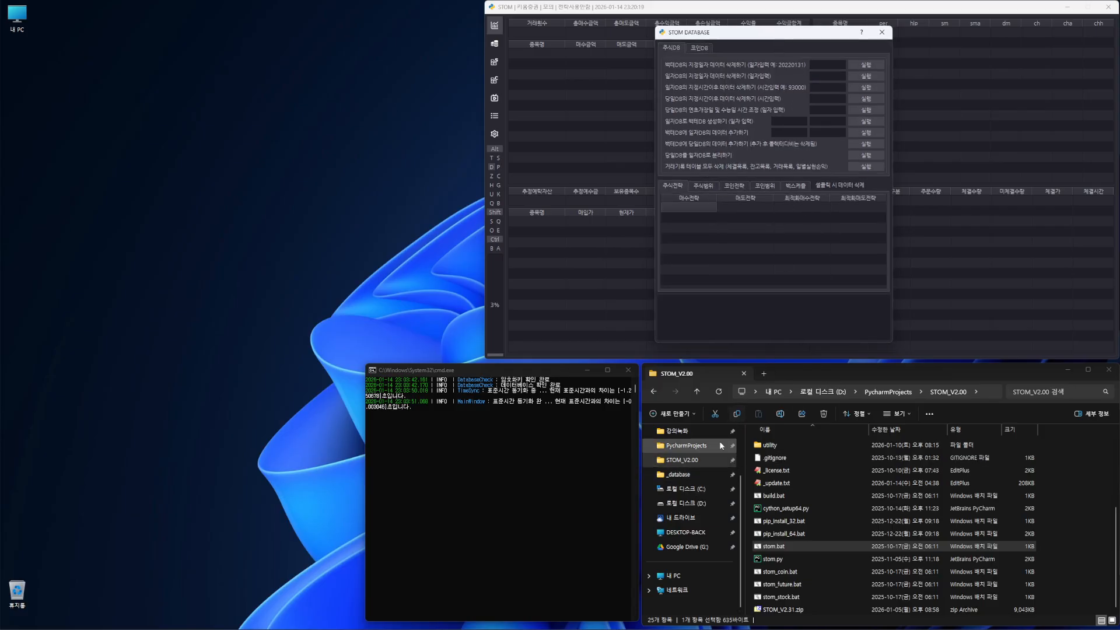
left_click(700, 474)
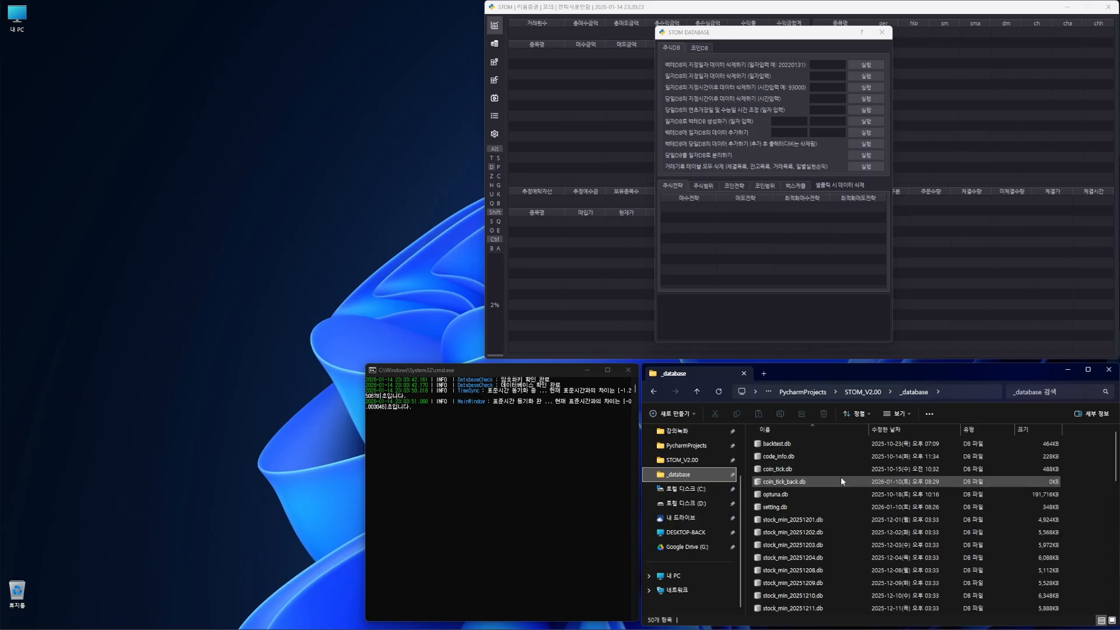
scroll(846, 524, "down", 8)
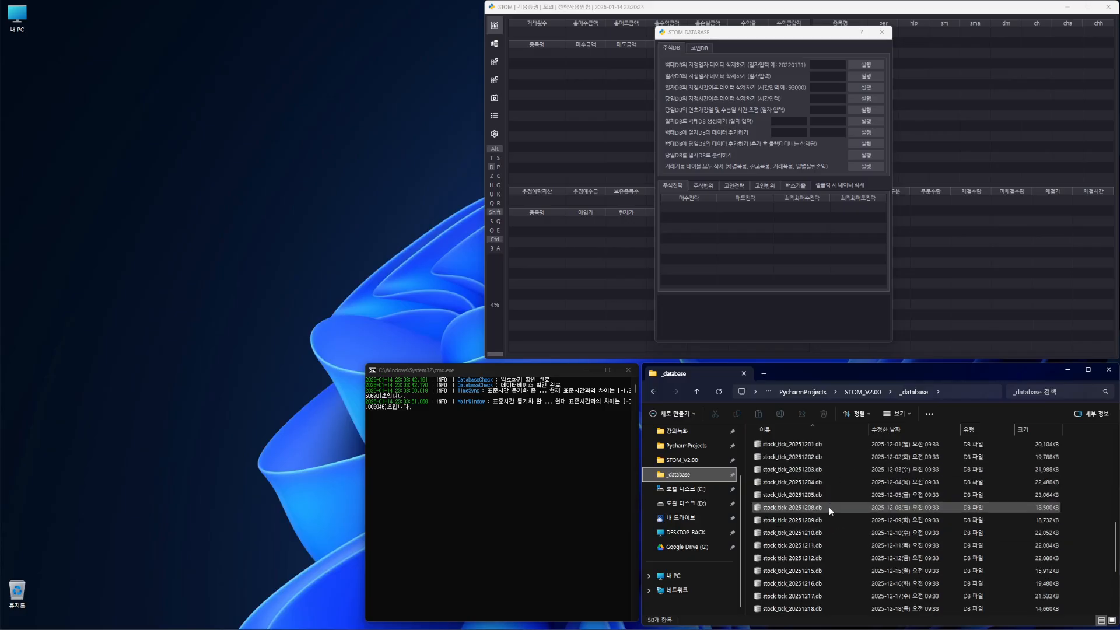
scroll(823, 508, "up", 4)
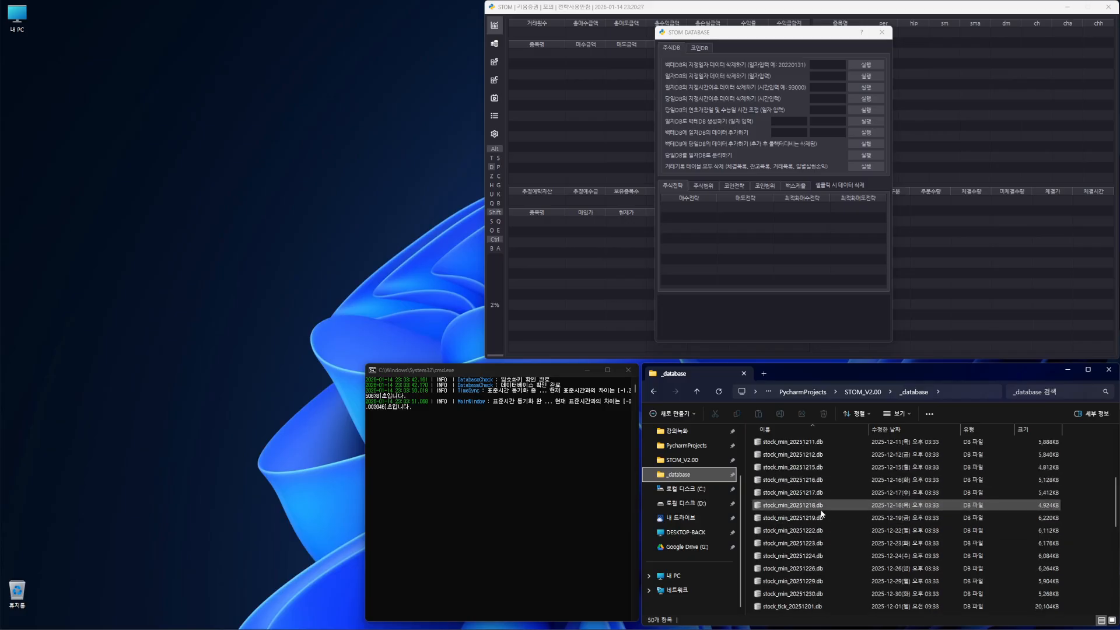
scroll(833, 523, "down", 8)
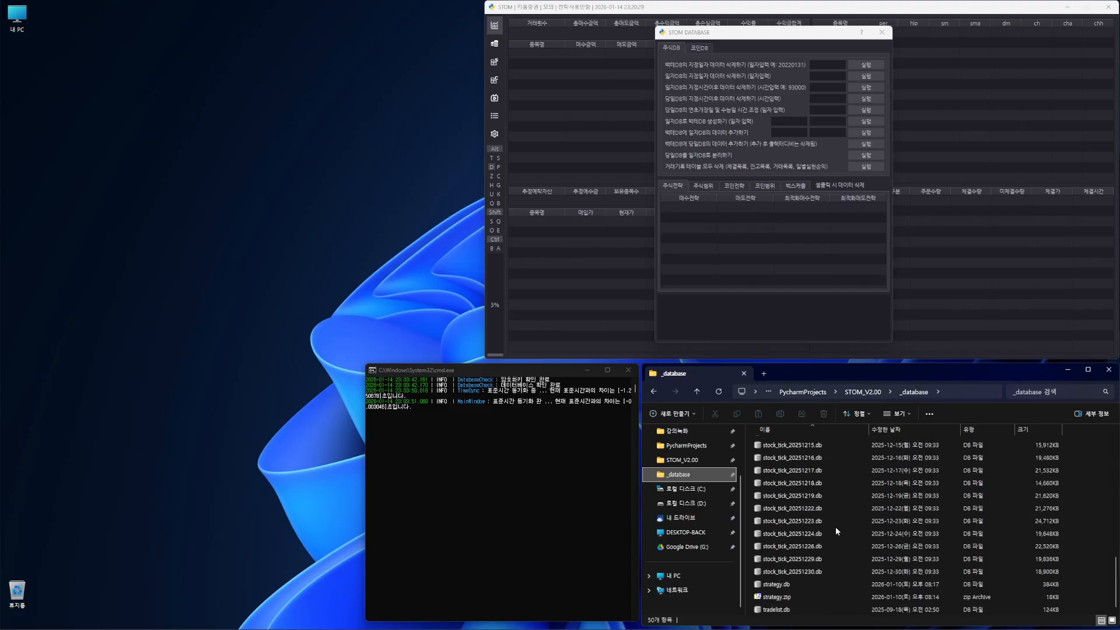
scroll(835, 537, "up", 8)
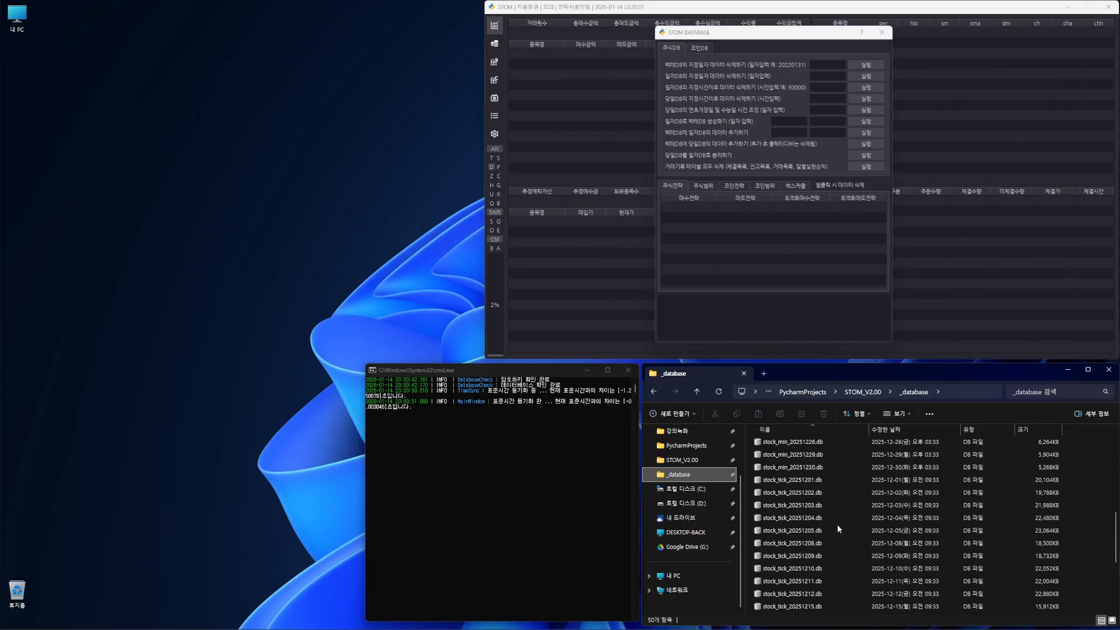
scroll(838, 531, "down", 5)
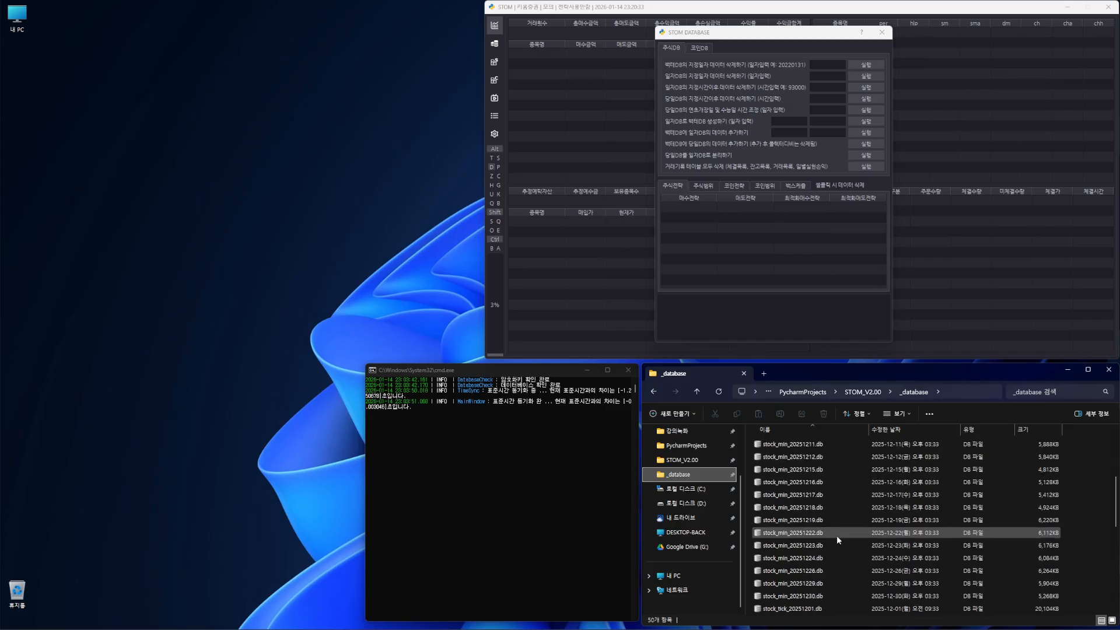
scroll(839, 533, "down", 3)
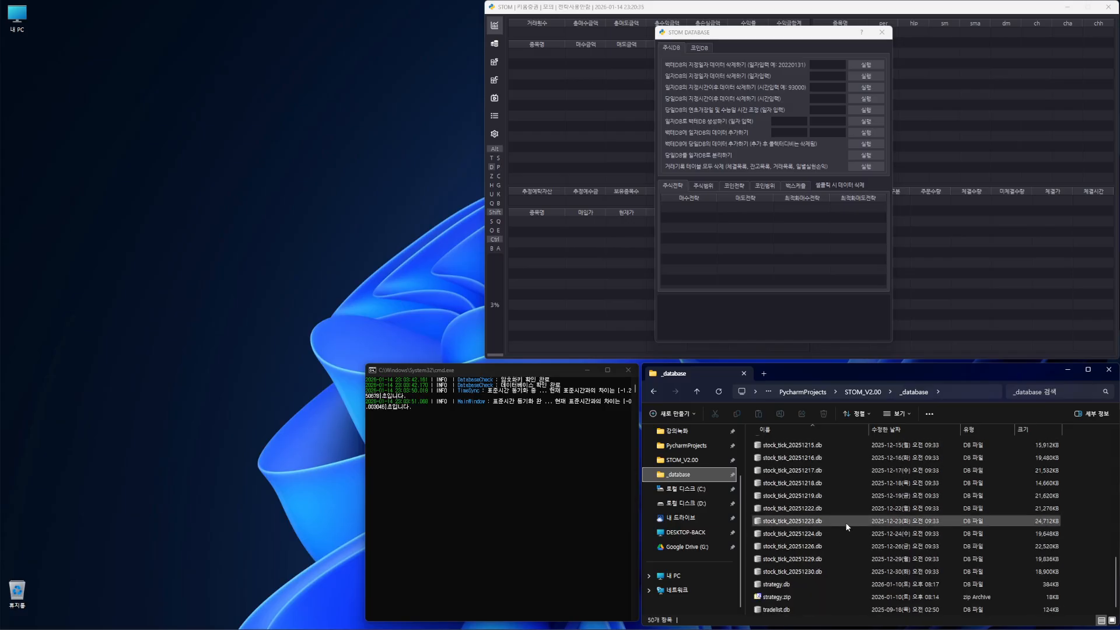
scroll(846, 528, "up", 8)
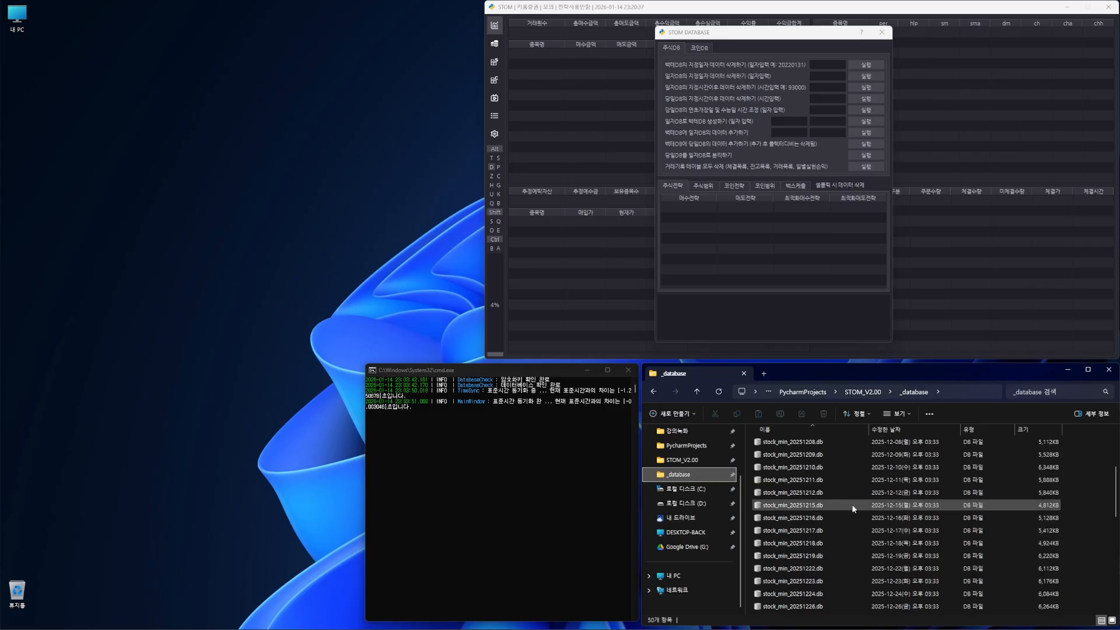
scroll(849, 514, "down", 4)
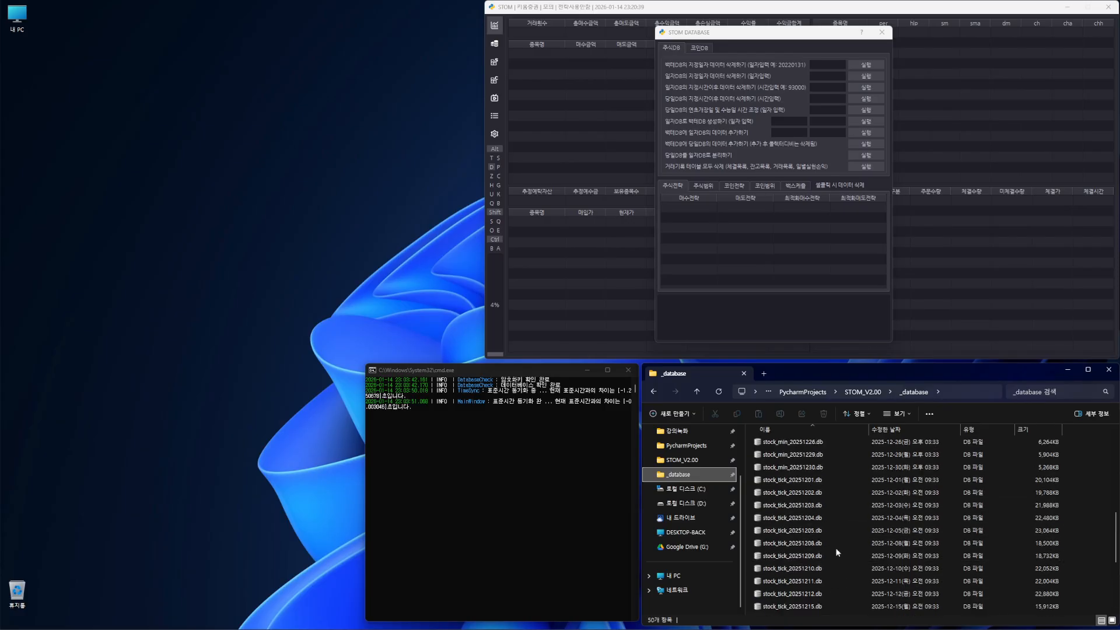
scroll(825, 524, "down", 1)
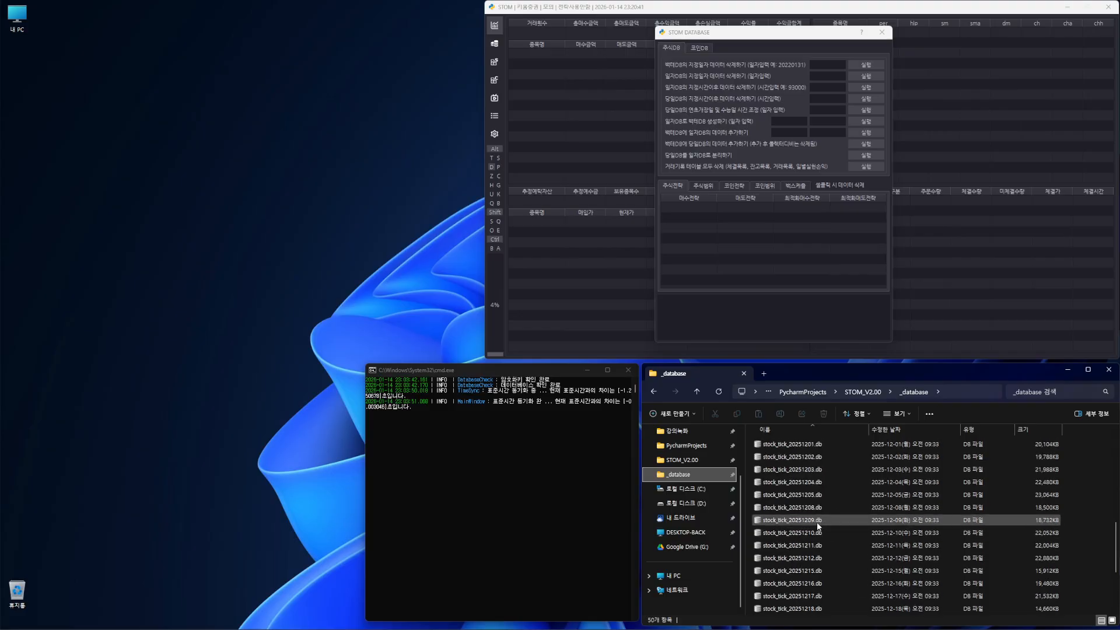
Step: Point out example daily files in _database, from stock_tick_20251210.db to stock_min_20251202.db
left_click(808, 533)
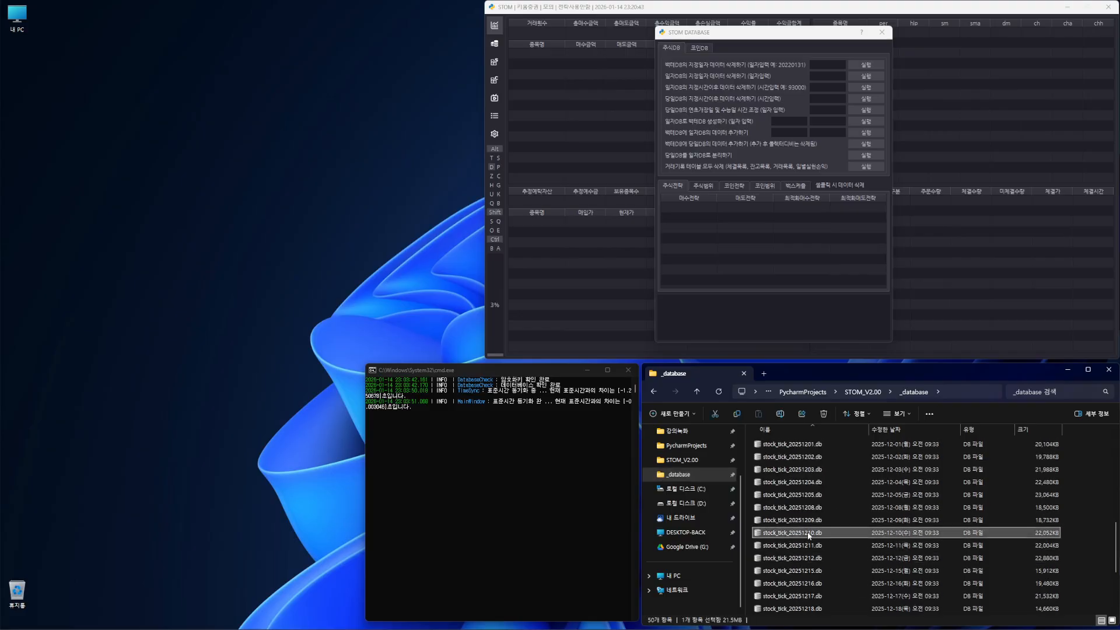
key("Up")
key("Up")
scroll(848, 536, "down", 3)
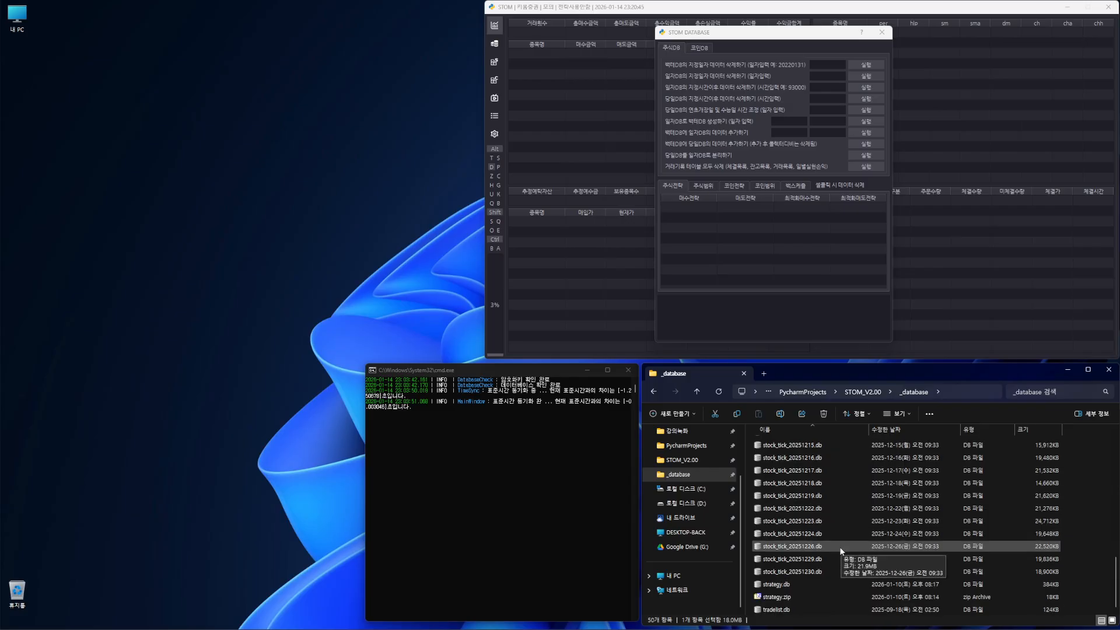
scroll(839, 548, "up", 12)
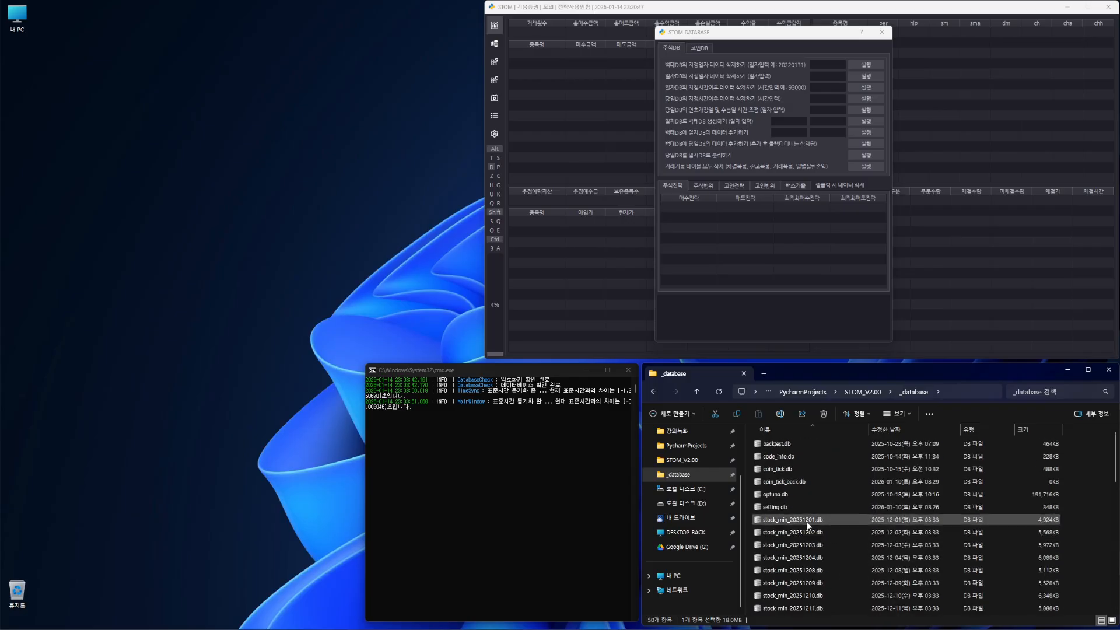
left_click(808, 532)
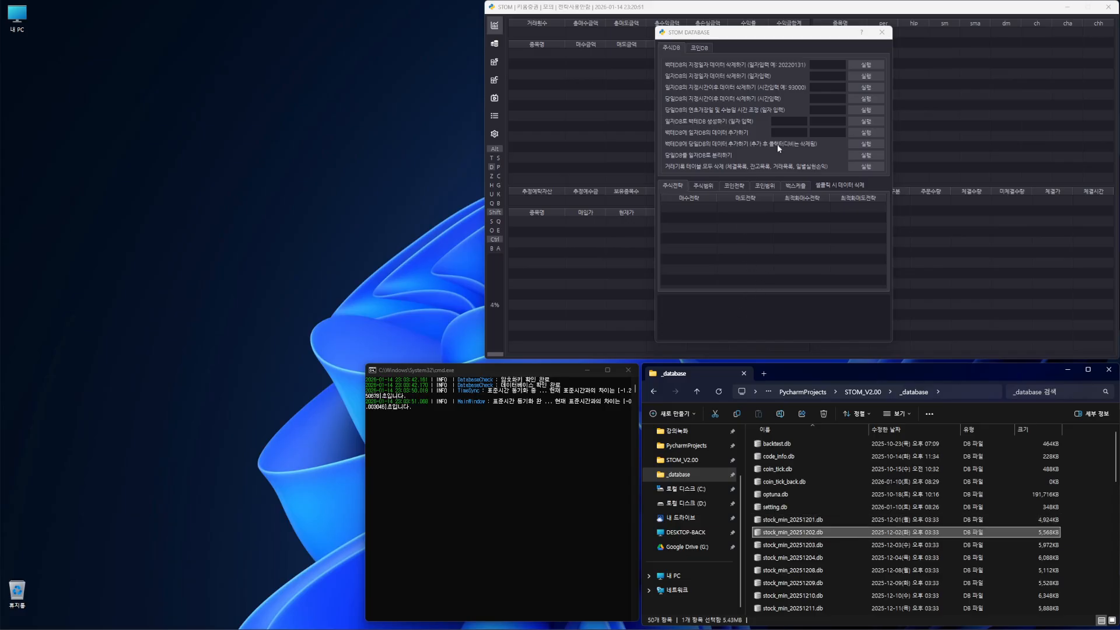
Step: Compare the 코인DB and 주식DB functions in the STOM DATABASE window with the daily files in _database
left_click(698, 48)
left_click(671, 50)
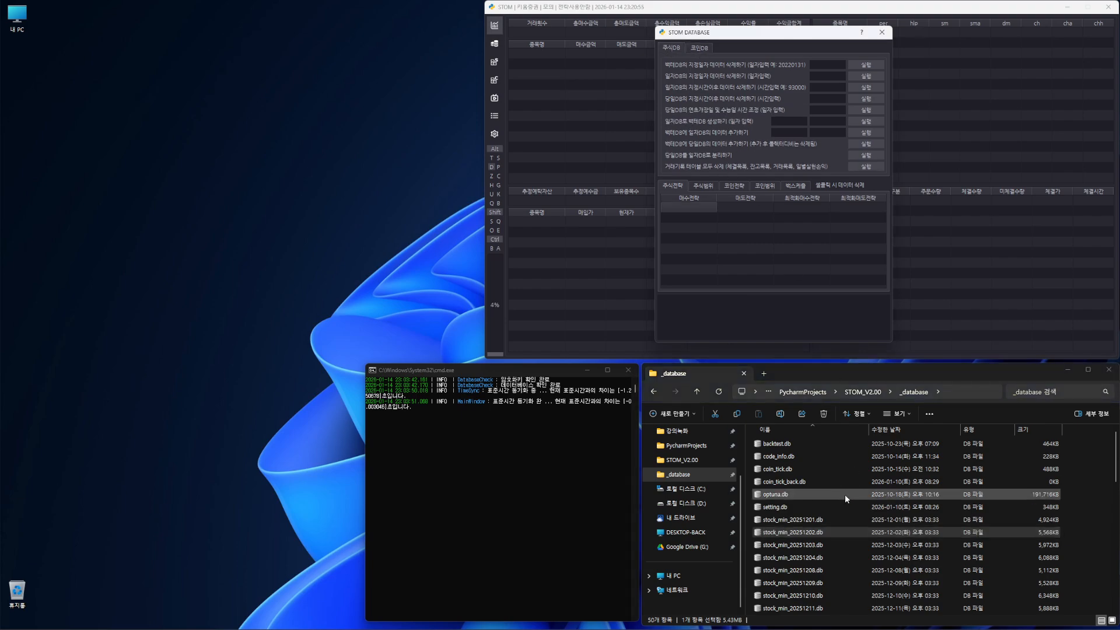
left_click(859, 531)
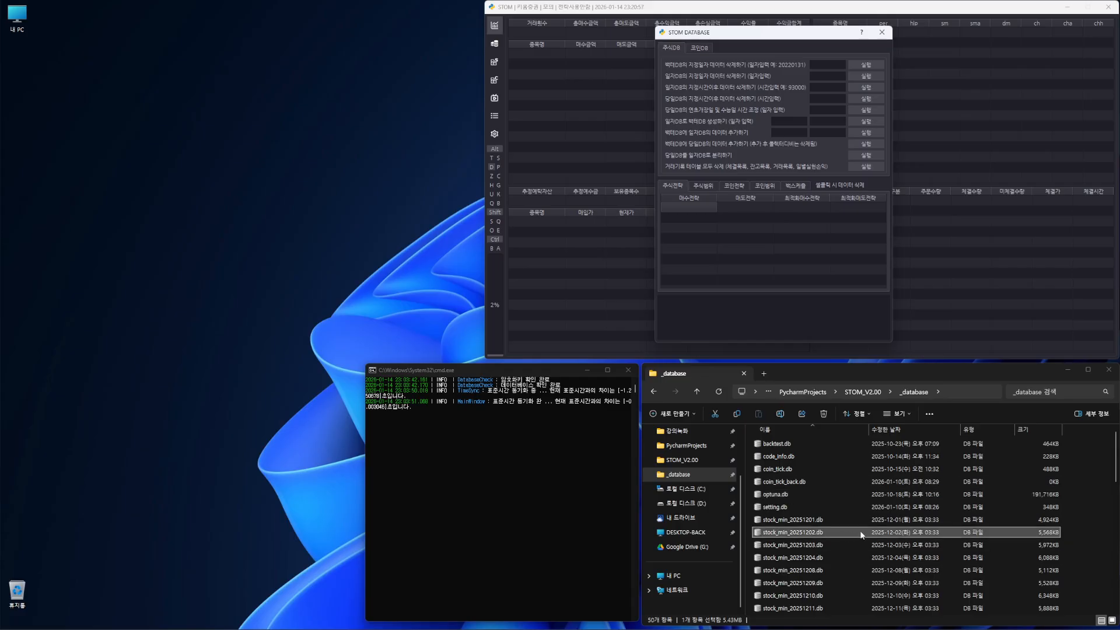
scroll(842, 547, "down", 1)
scroll(839, 557, "up", 1)
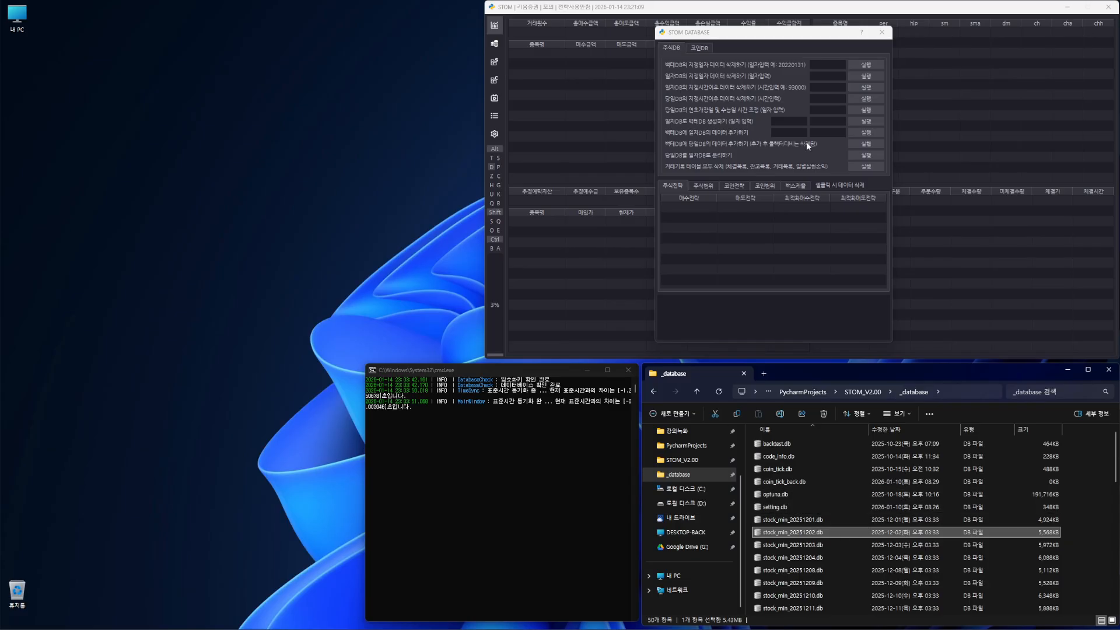
left_click(702, 49)
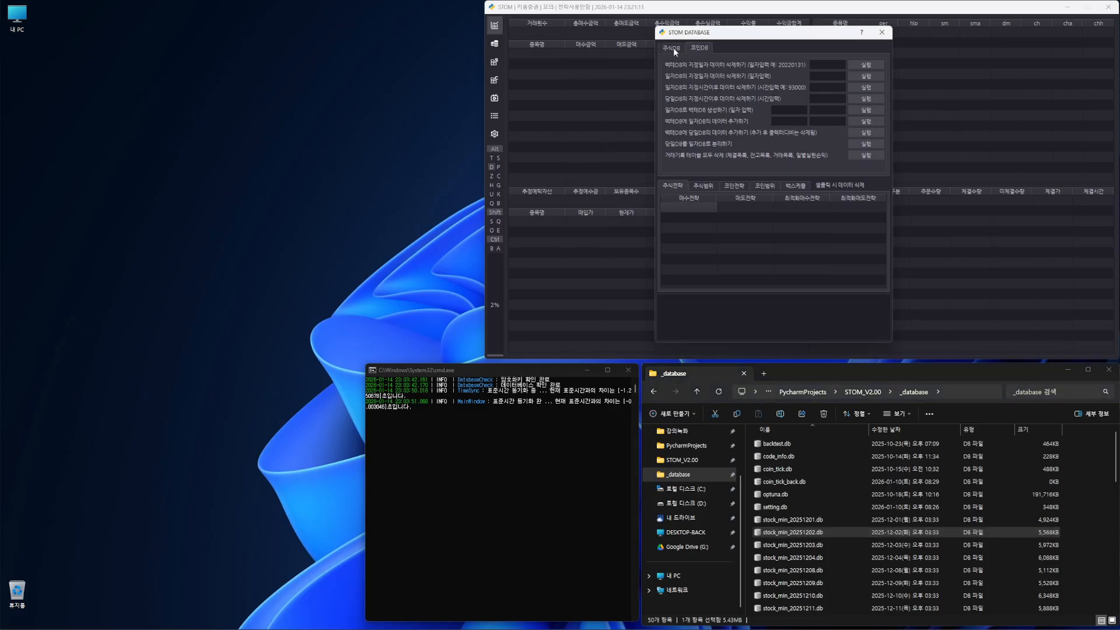
left_click(673, 48)
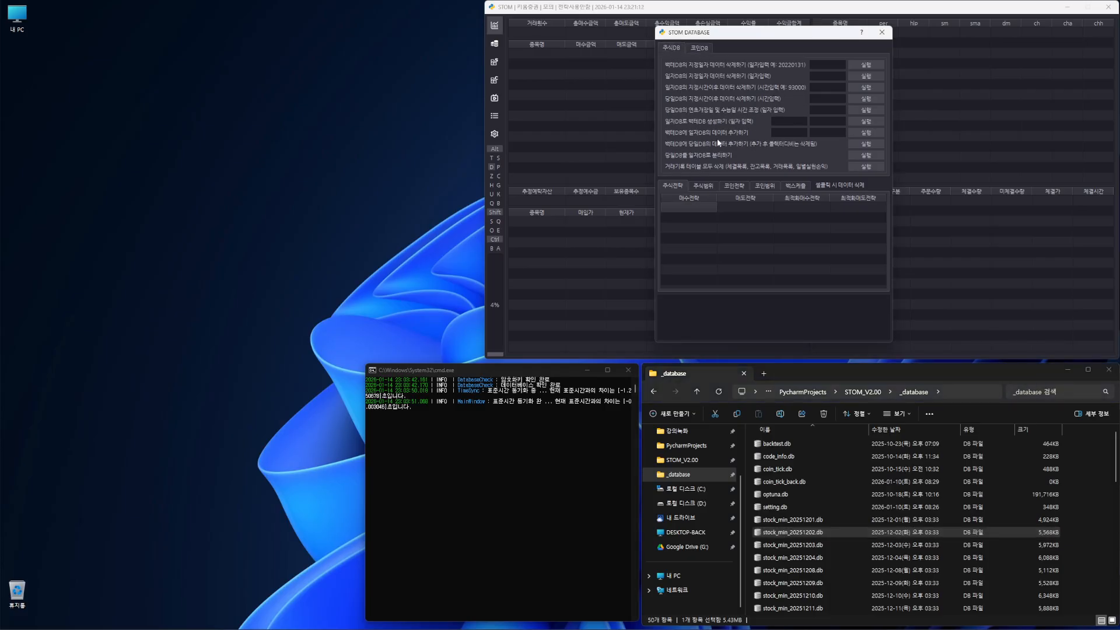
Step: Select stock_min_20251201.db and check the date range covered by the daily files in _database
left_click(822, 535)
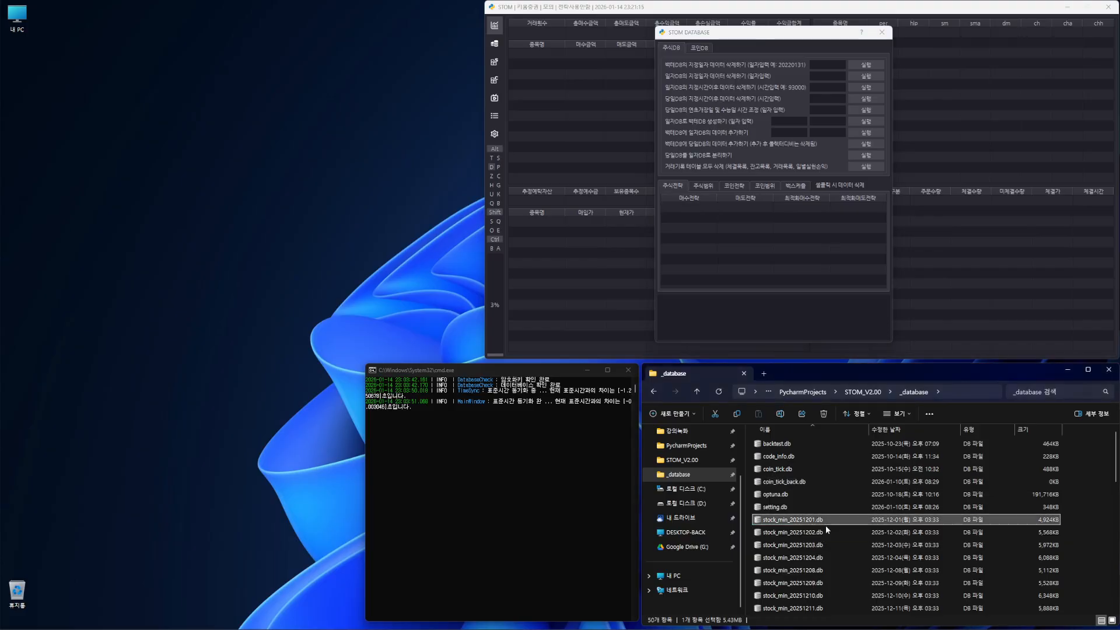
left_click(826, 520)
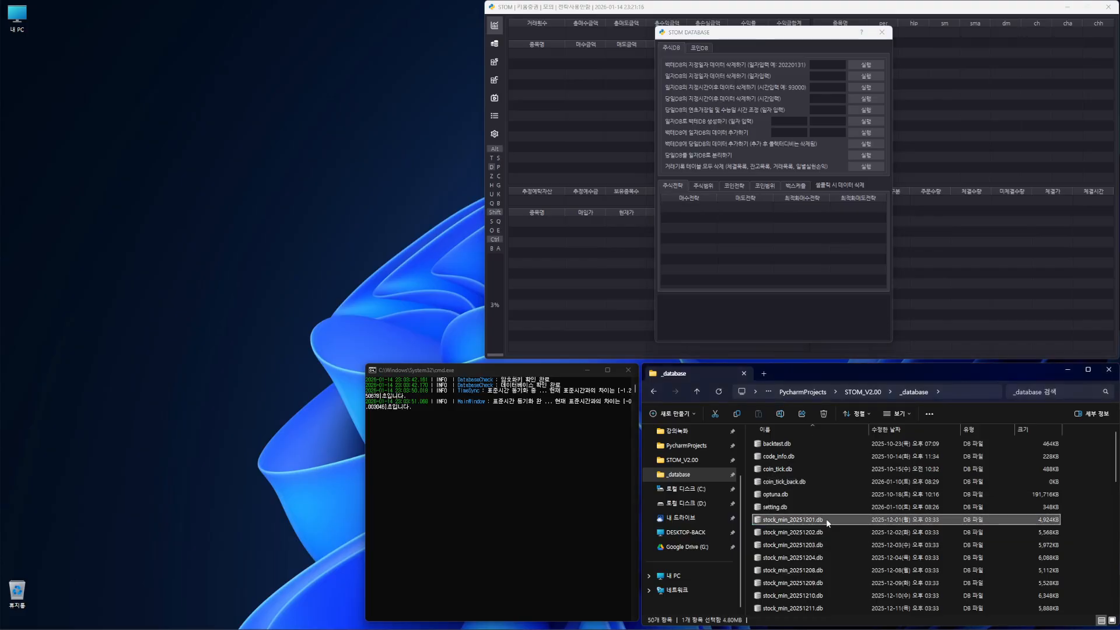
left_click(671, 134)
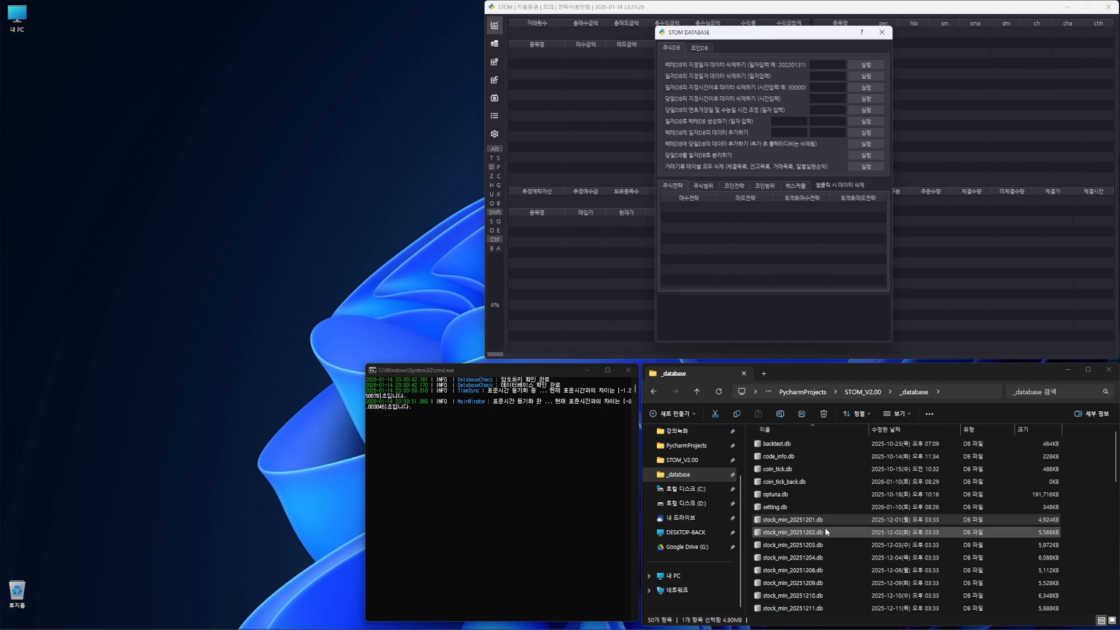
scroll(834, 587, "down", 12)
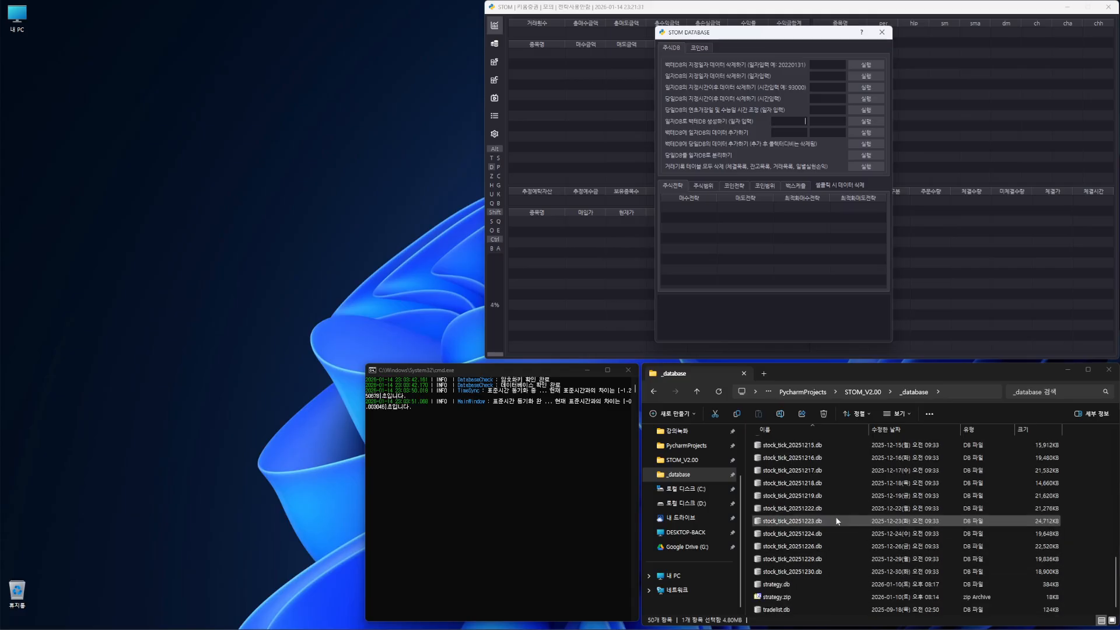
scroll(830, 554, "up", 12)
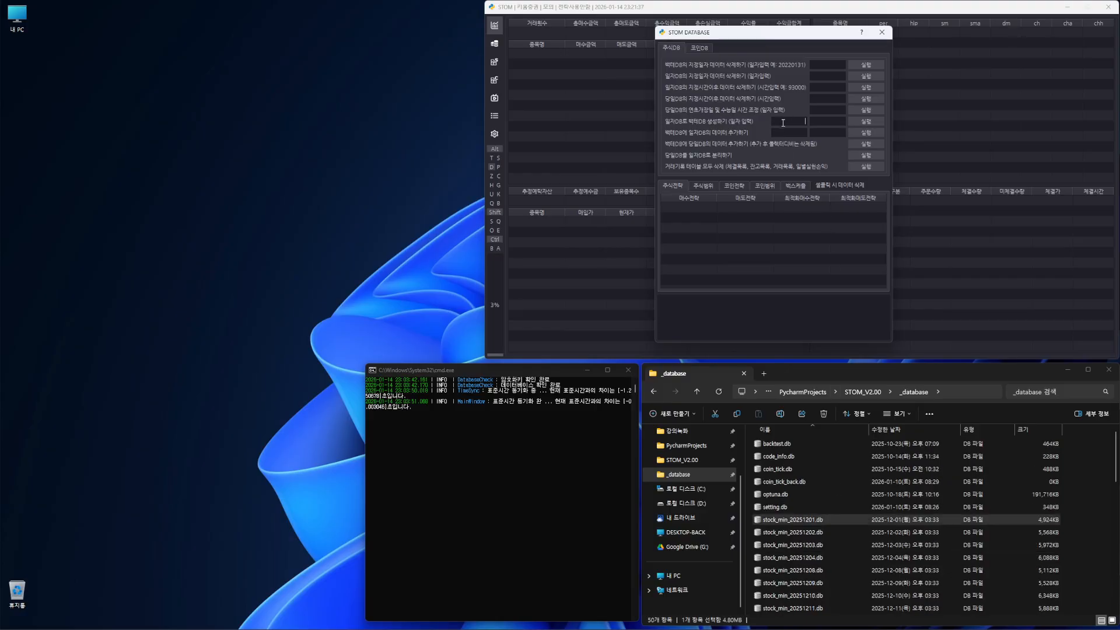
Step: Run 일자DB로 백테DB 생성하기 for the stock data with the date range 20251201 to 20251230
type("1201")
left_click(816, 124)
type("20251230")
left_click(873, 123)
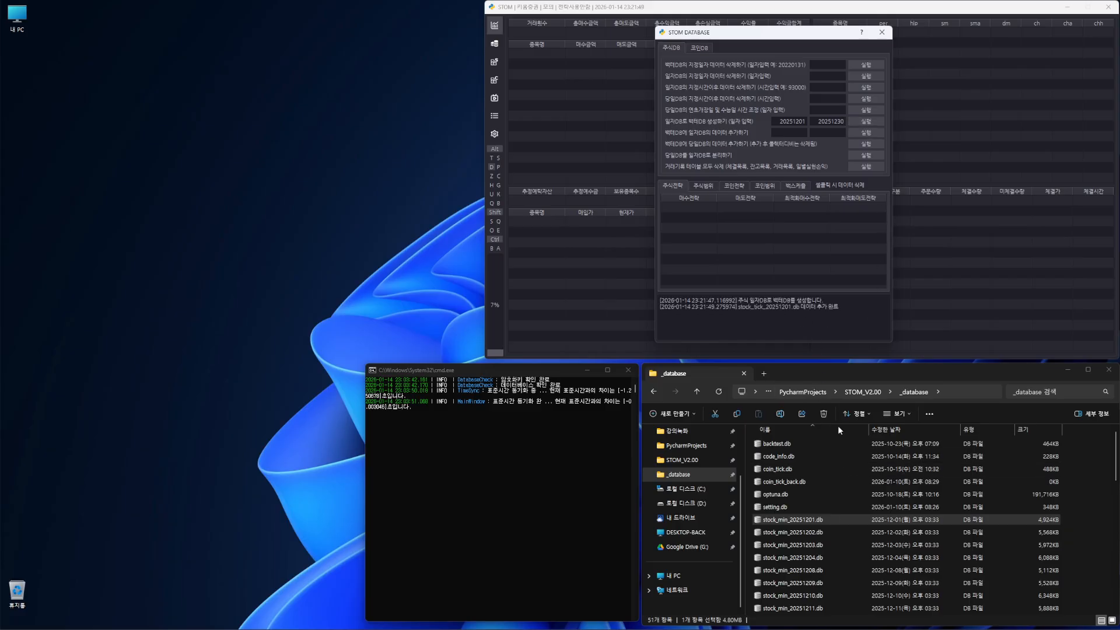
Step: Move the STOM DATABASE window off the main STOM window and look for stock_tick_back.db in _database during the generation
scroll(832, 557, "down", 9)
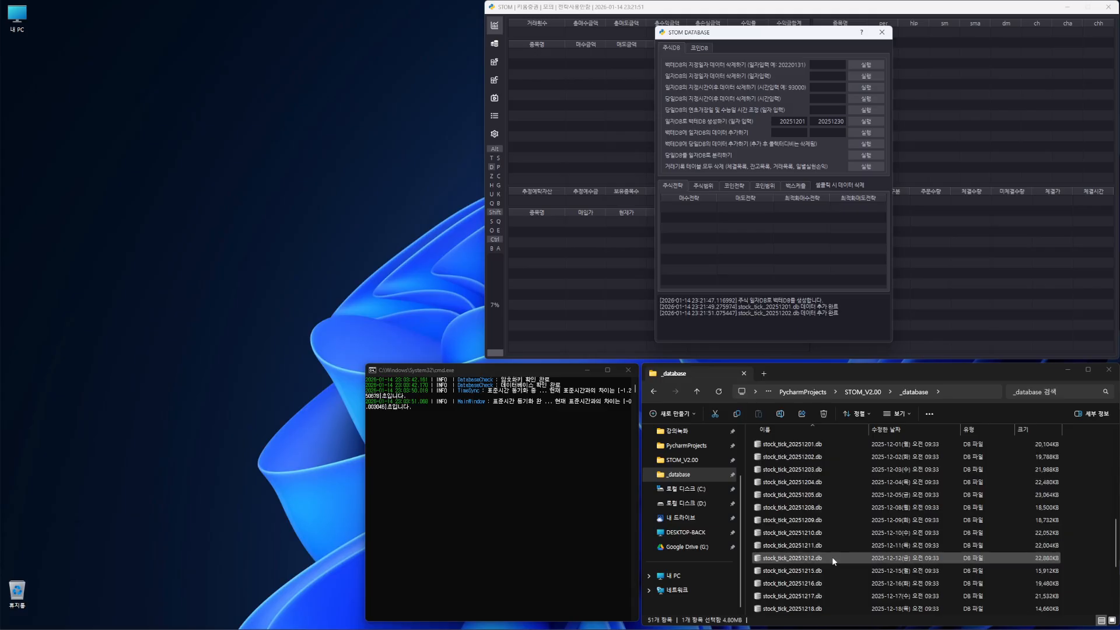
scroll(829, 543, "up", 9)
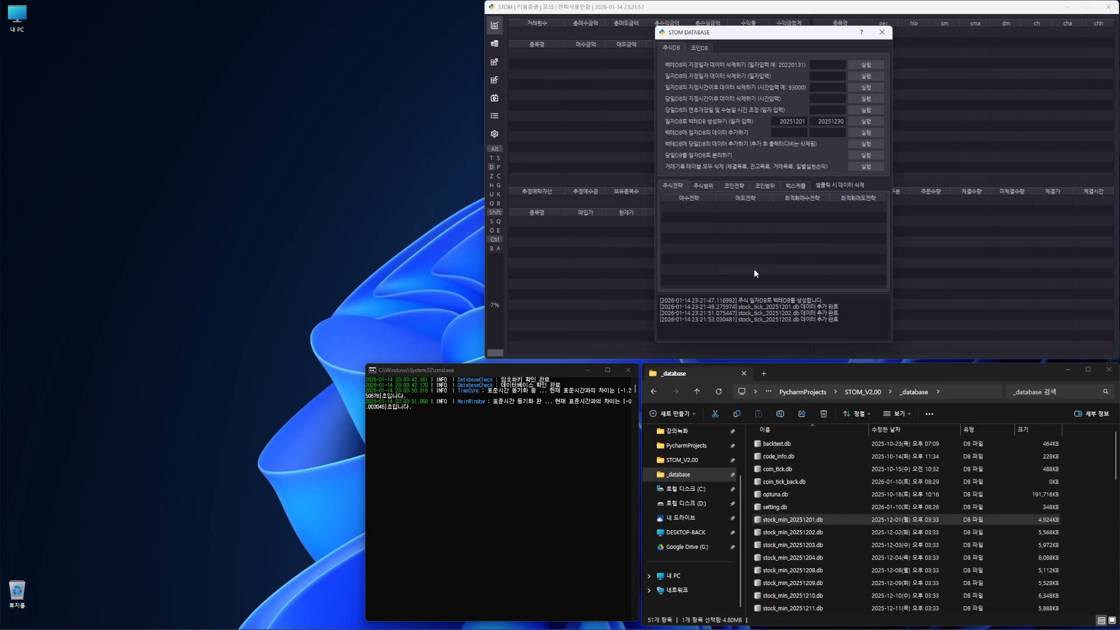
left_click_drag(783, 34, 371, 10)
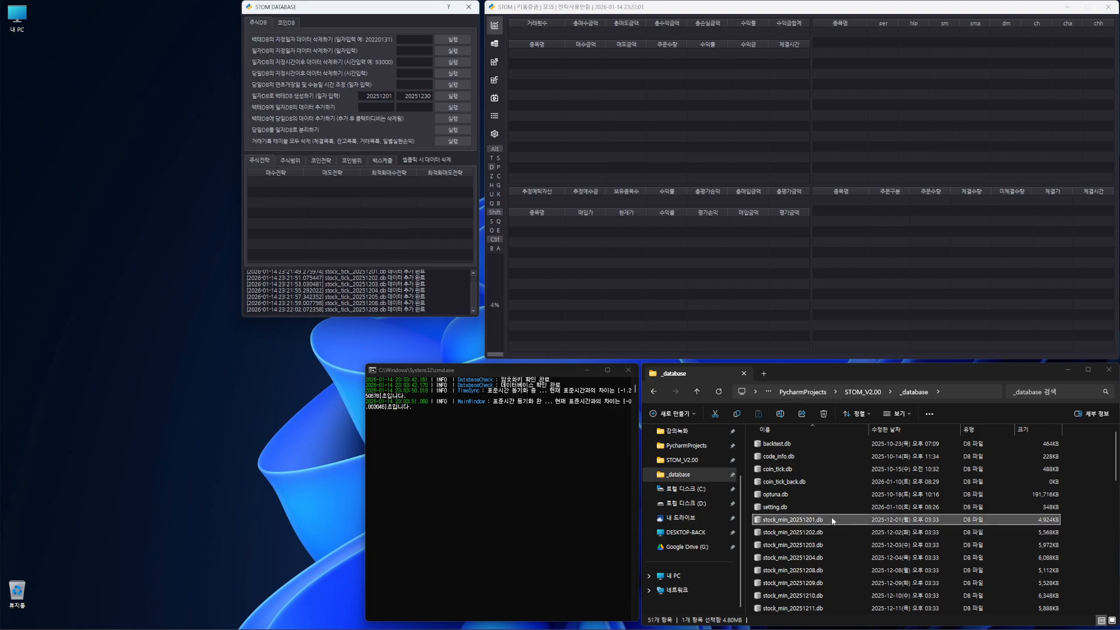
scroll(862, 512, "down", 13)
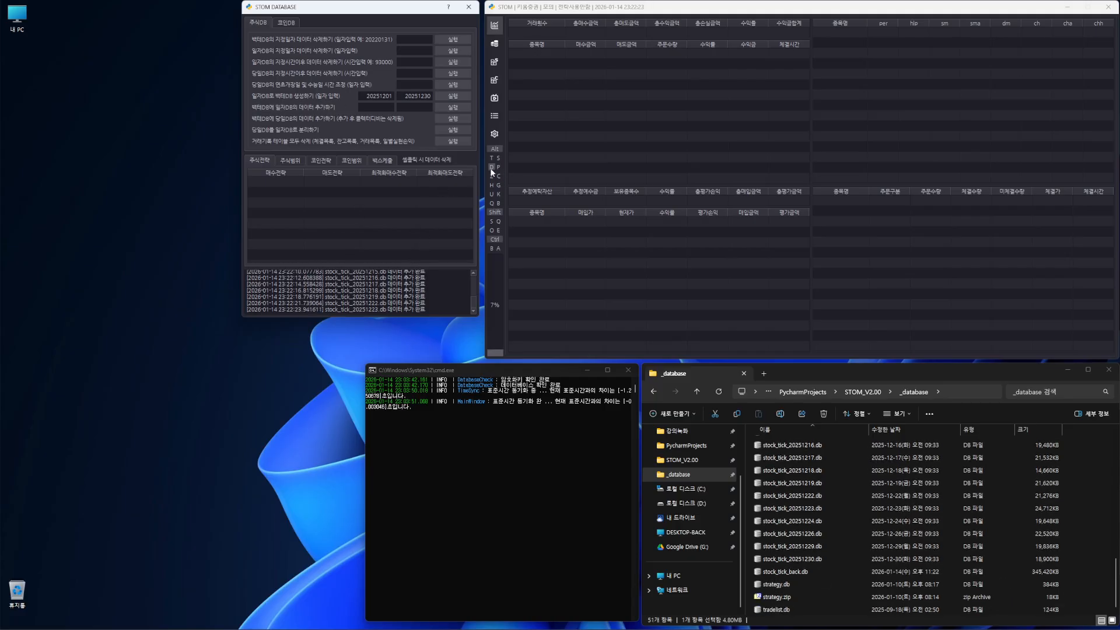
Step: Move the STOM DATABASE window back over the main window, show the 당일DB의 지정시간이후 데이터 삭제하기 time field, and review the _database files
left_click_drag(357, 10, 747, 35)
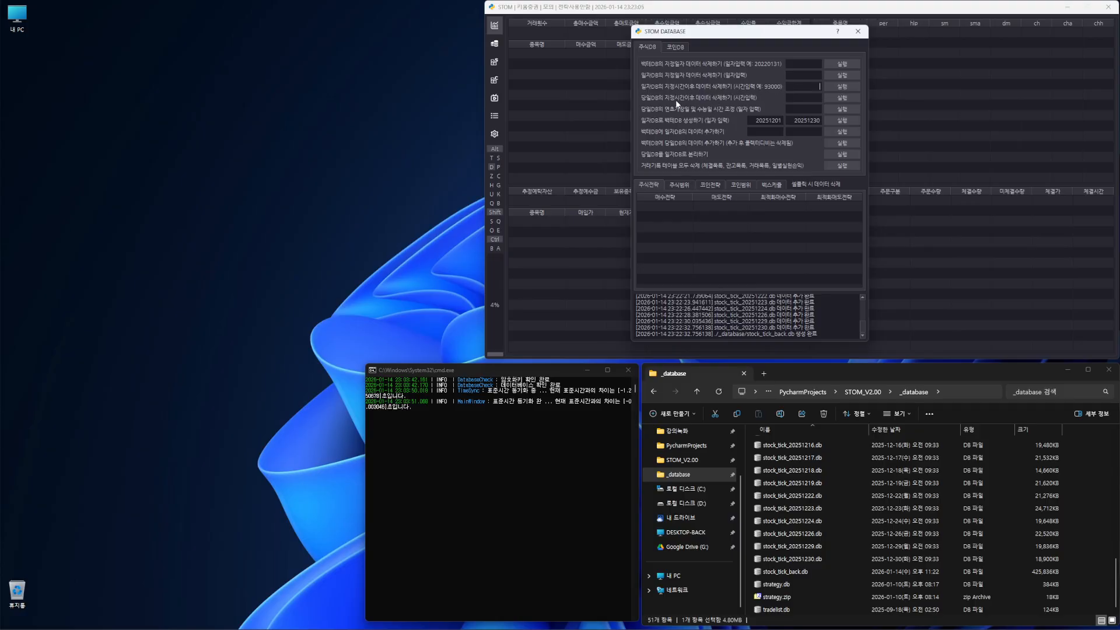
left_click(794, 98)
left_click(802, 96)
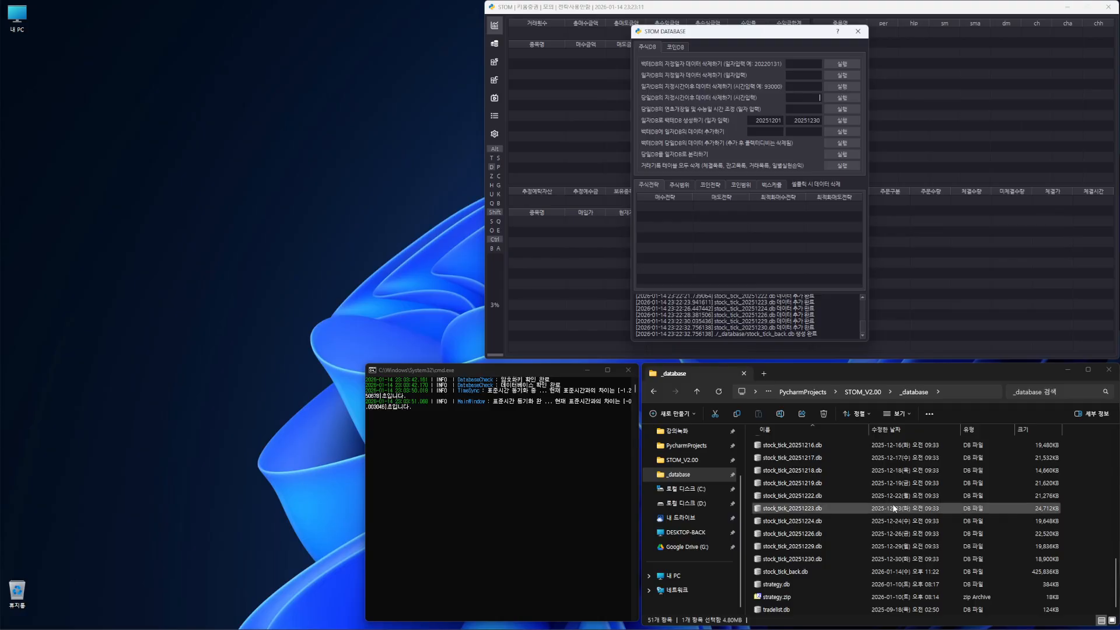
scroll(848, 527, "up", 12)
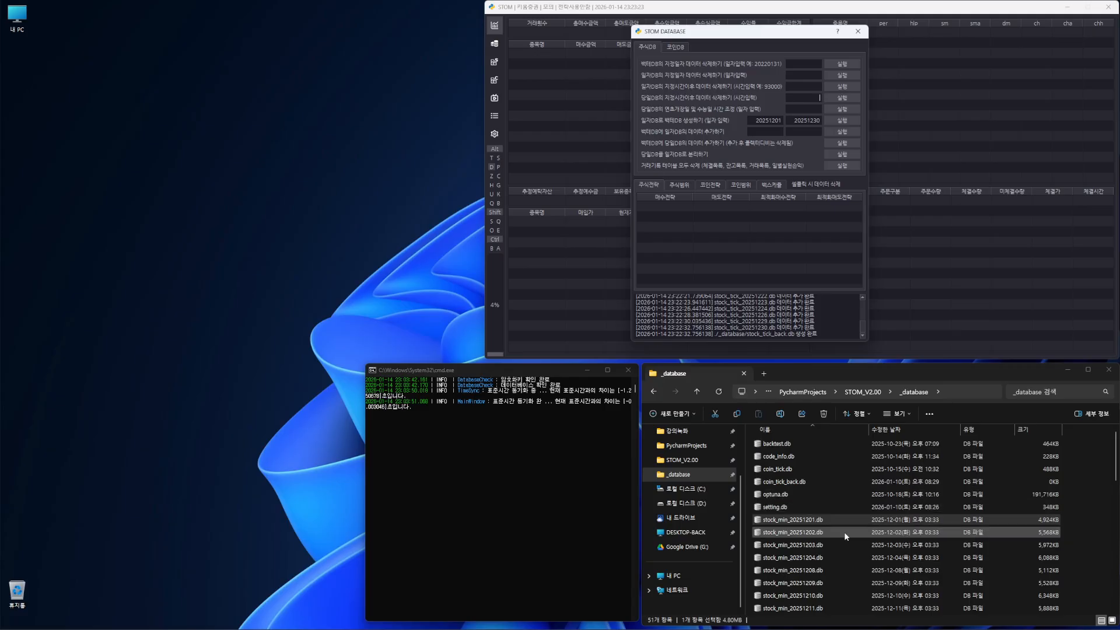
scroll(873, 519, "down", 12)
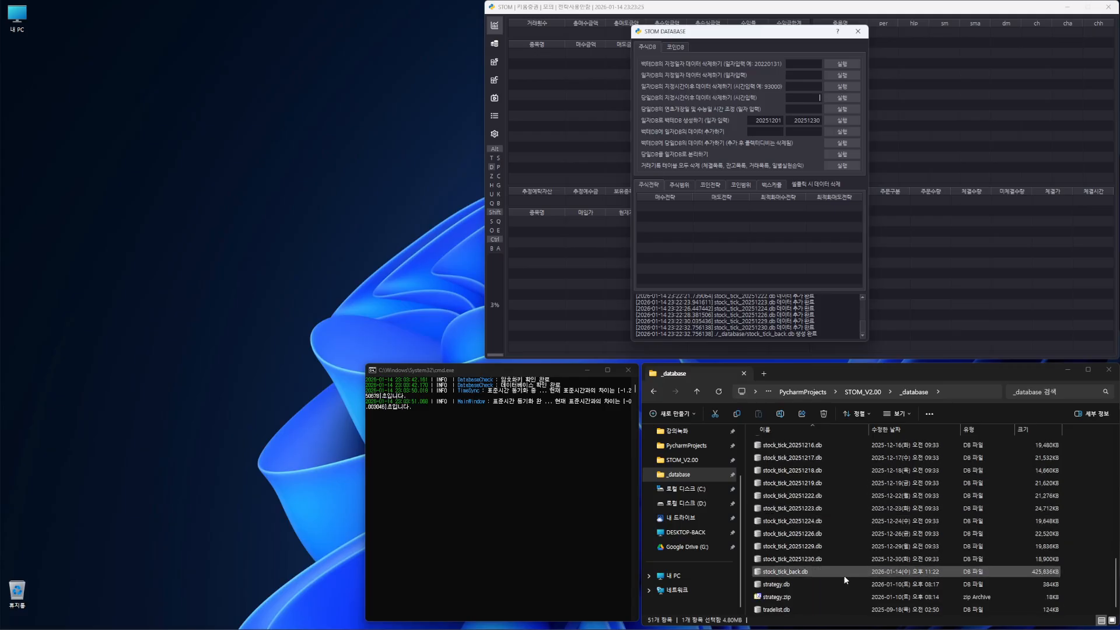
scroll(801, 573, "up", 12)
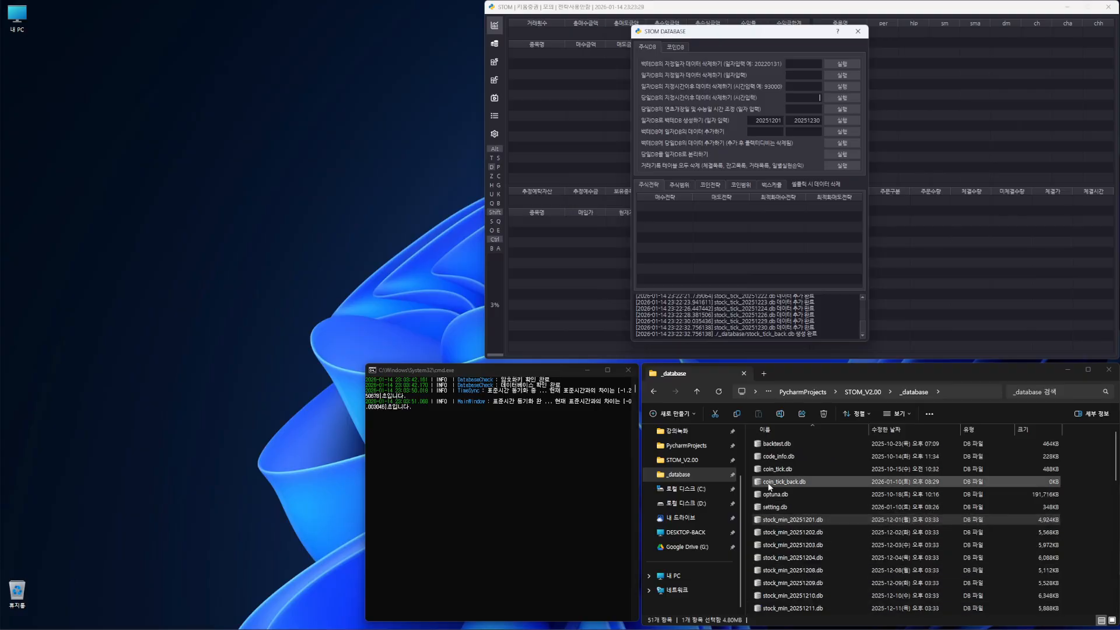
Step: Point out coin_tick.db and the daily stock_min_20251202.db among the files in _database
left_click(795, 470)
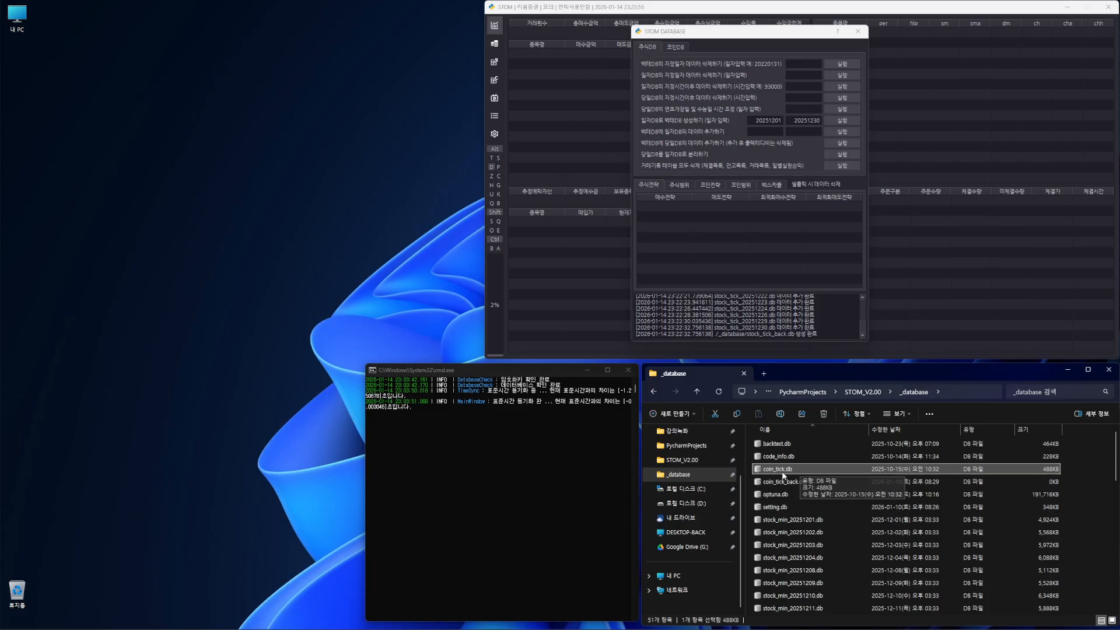
key("Up")
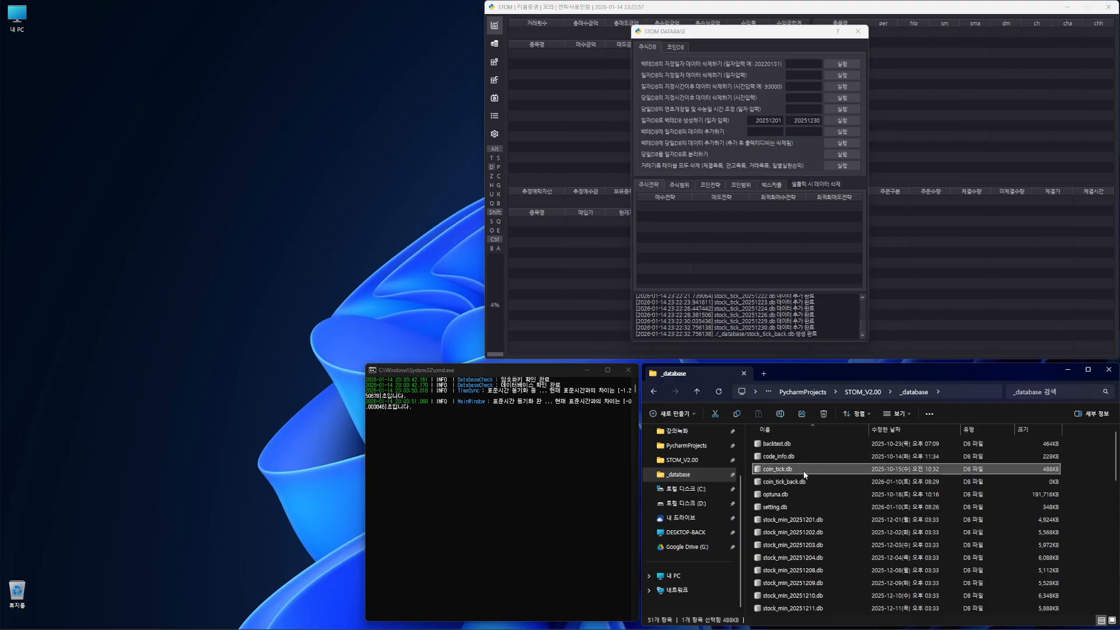
key("Down")
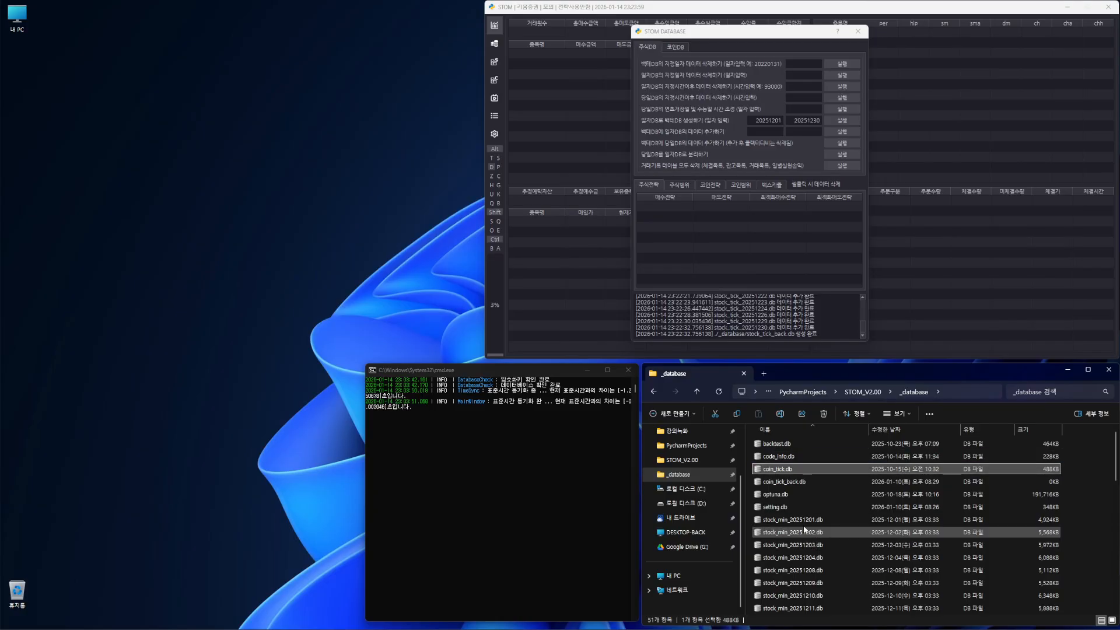
left_click(807, 525)
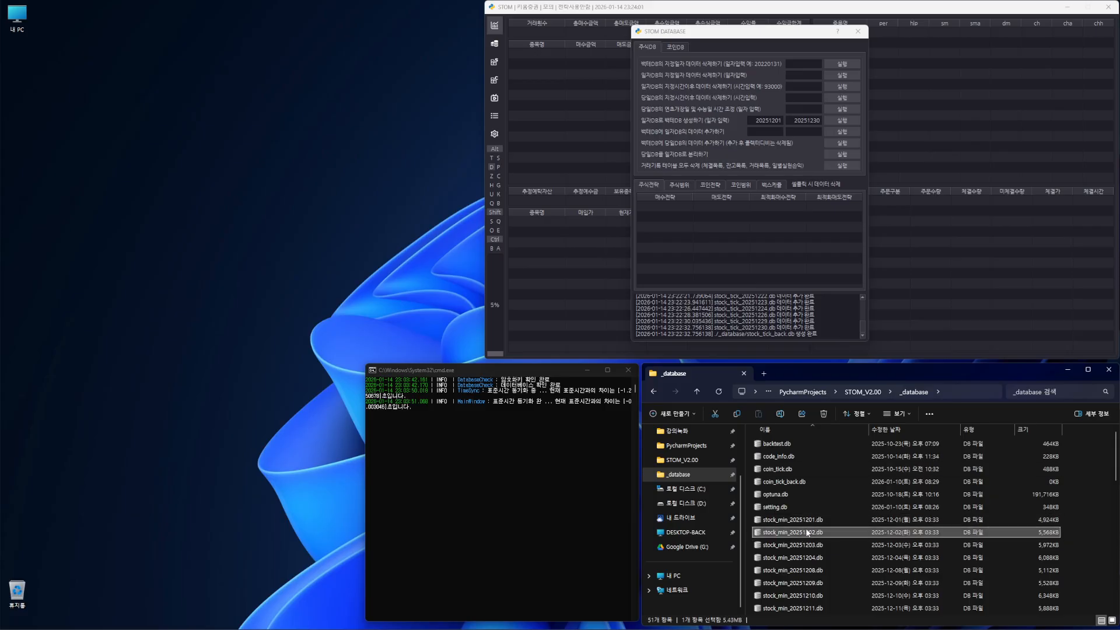
left_click(815, 537)
Step: Select stock_tick_back.db near the end of the _database file list and check its size
scroll(834, 549, "down", 12)
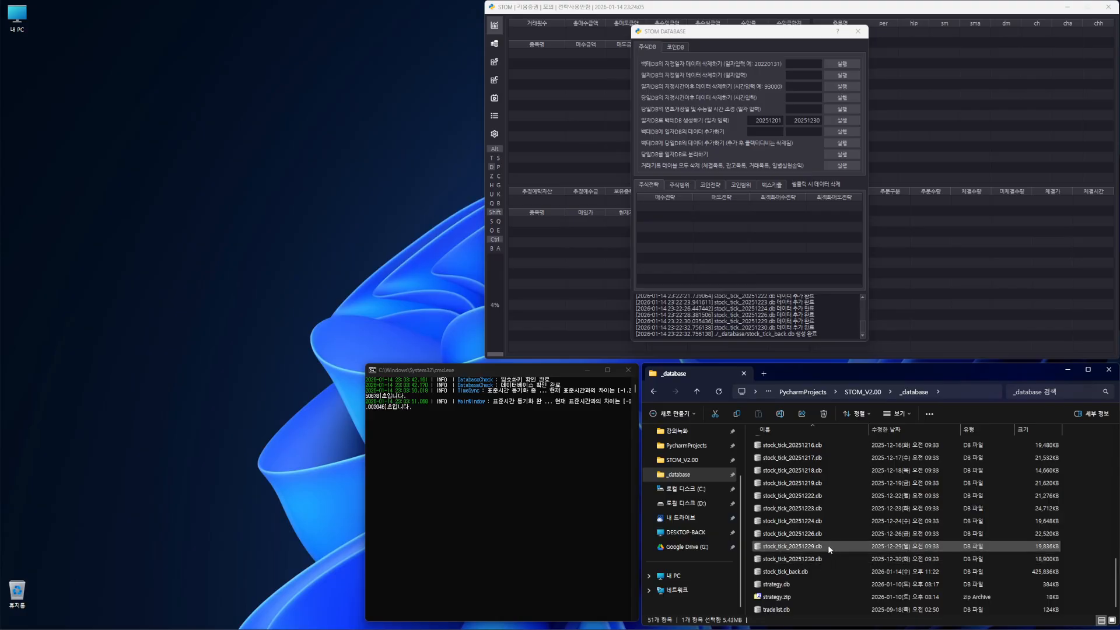
left_click(822, 559)
left_click(809, 571)
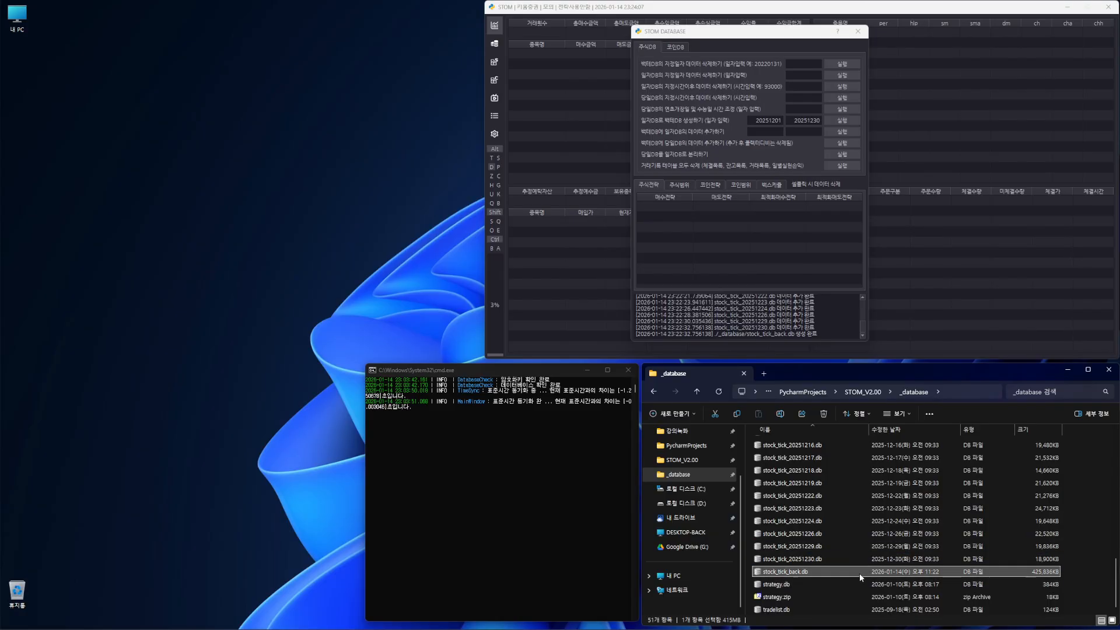
left_click(817, 572)
scroll(831, 572, "up", 12)
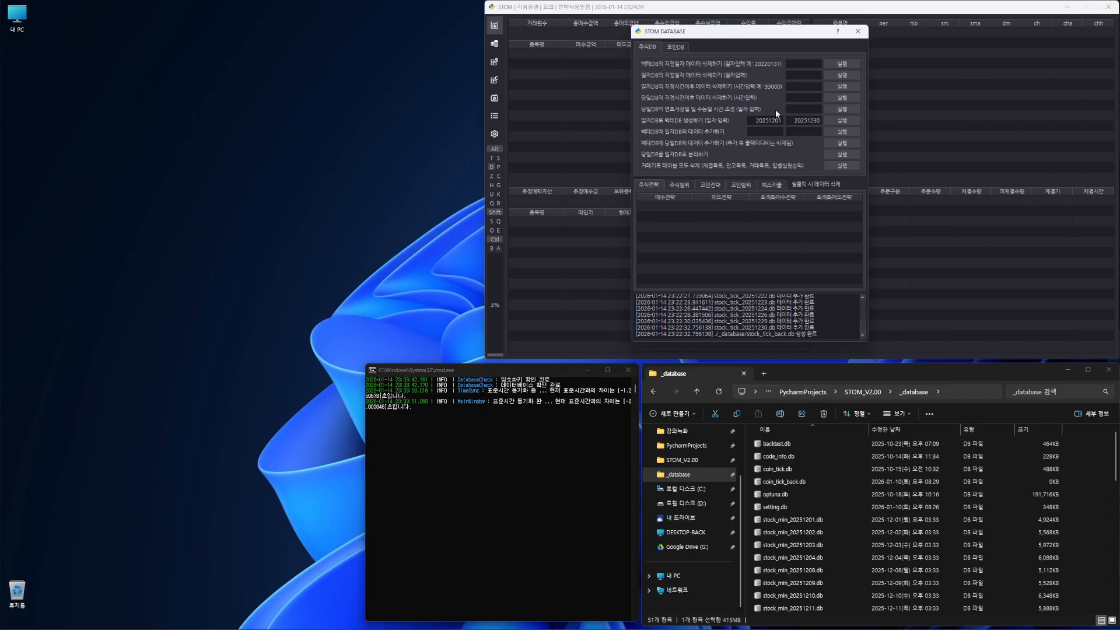
Step: Point out the date fields of 일자DB로 백테DB 생성하기 and 백테DB에 일자DB의 데이터 추가하기 in STOM DATABASE
left_click(804, 110)
left_click(771, 133)
left_click_drag(754, 120, 822, 121)
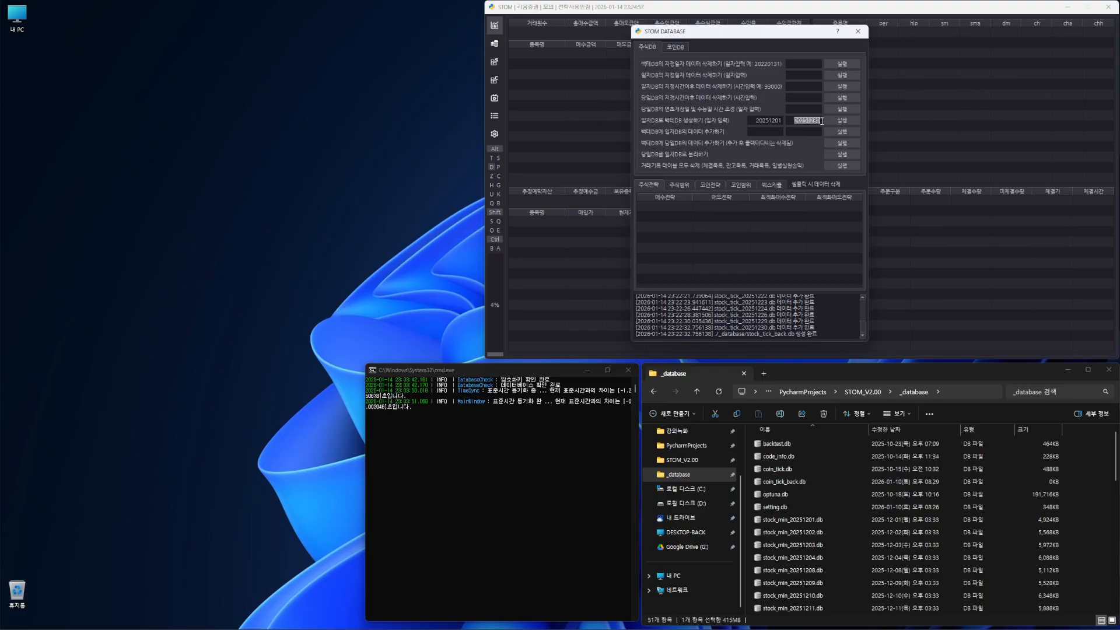
left_click(806, 133)
Step: Move the STOM DATABASE window off the main window and load the saved 백테 options on the settings page
left_click_drag(800, 32, 383, 20)
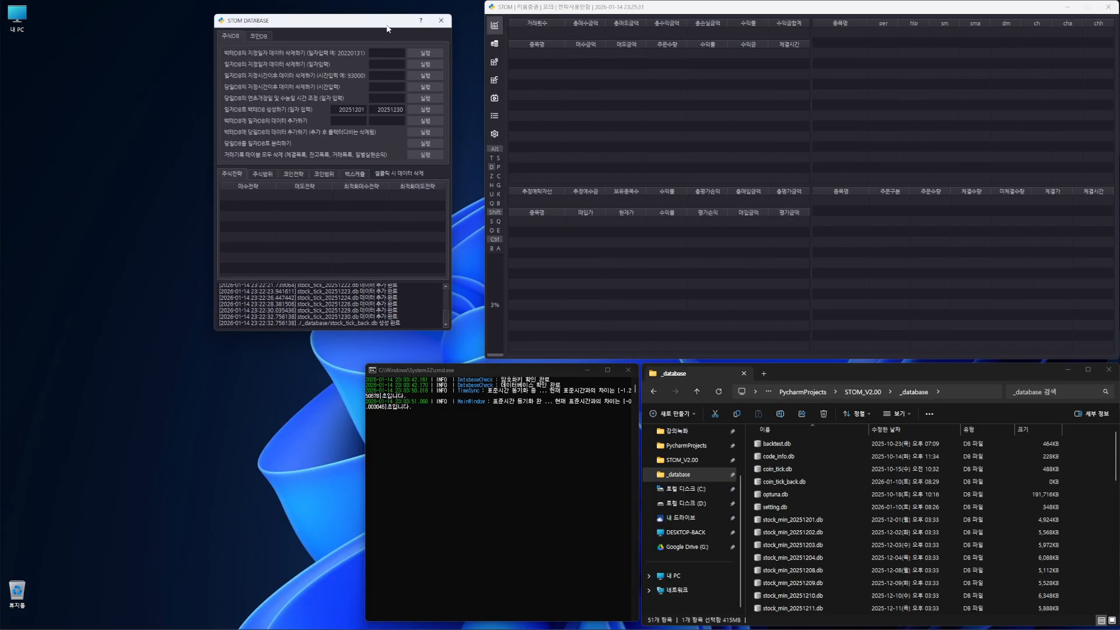
left_click(499, 133)
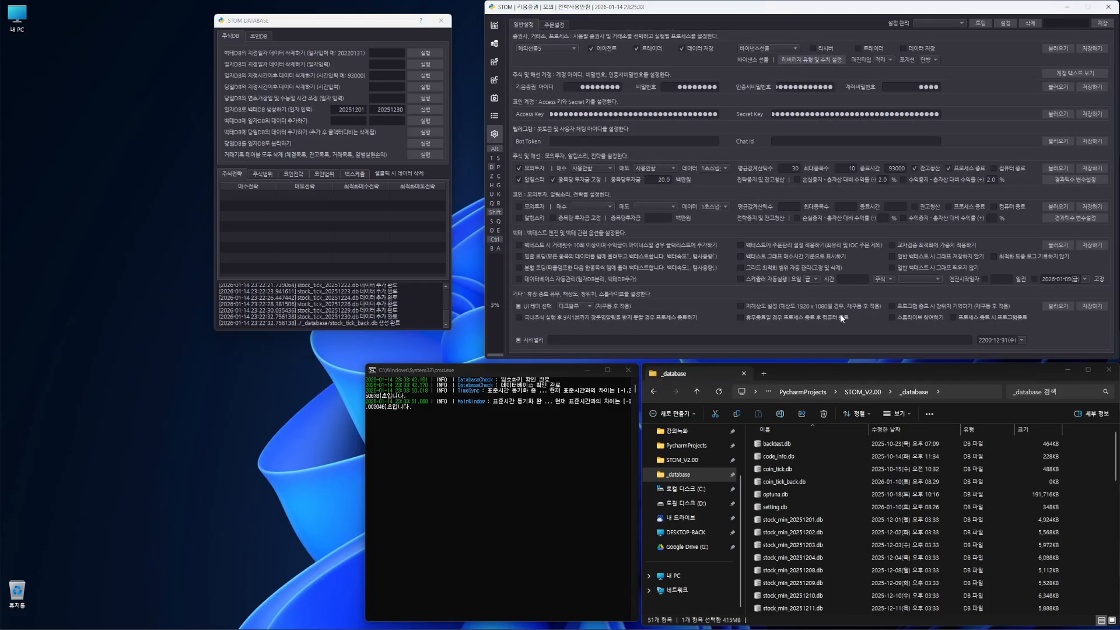
left_click(1064, 244)
Step: Move the STOM DATABASE window over the main window, return STOM to its trading tables page, and bring the database window back to the front
left_click_drag(358, 27, 738, 37)
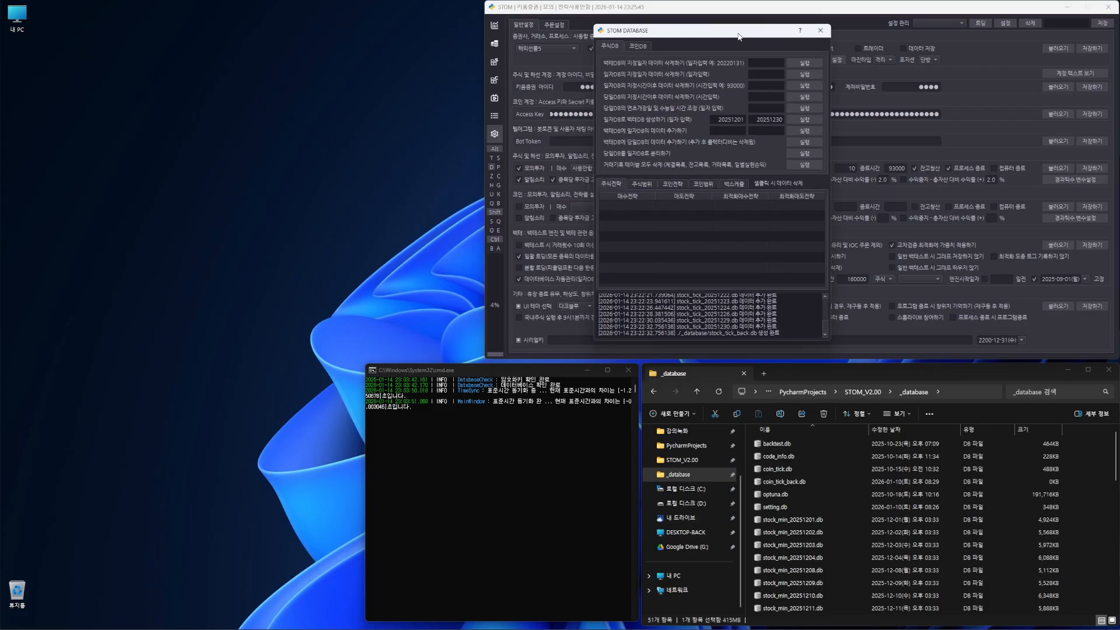
left_click(495, 26)
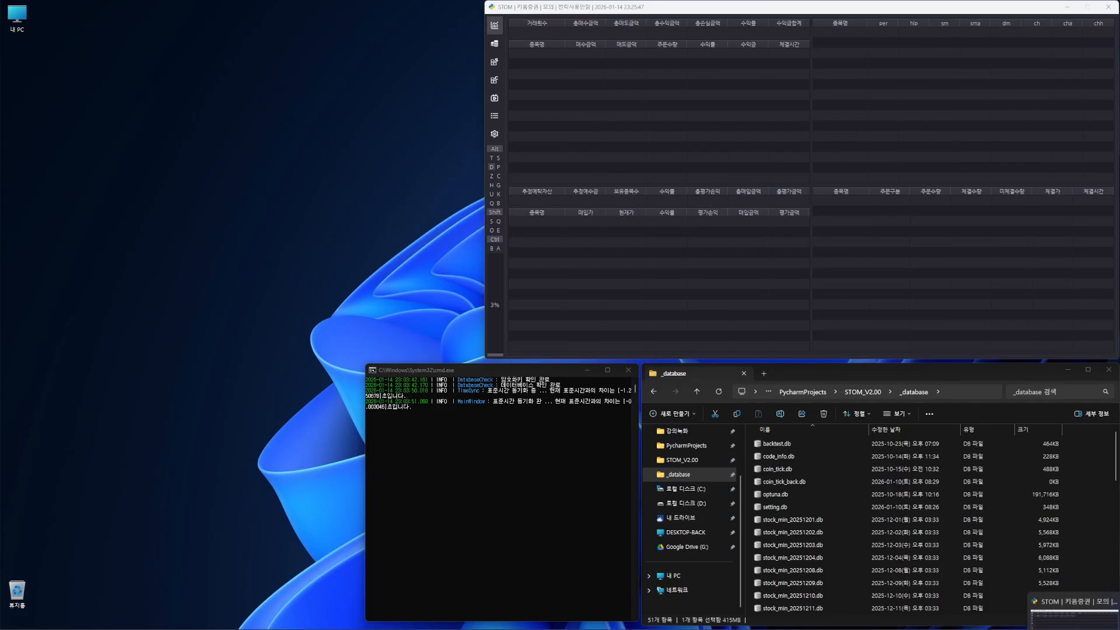
left_click(1075, 600)
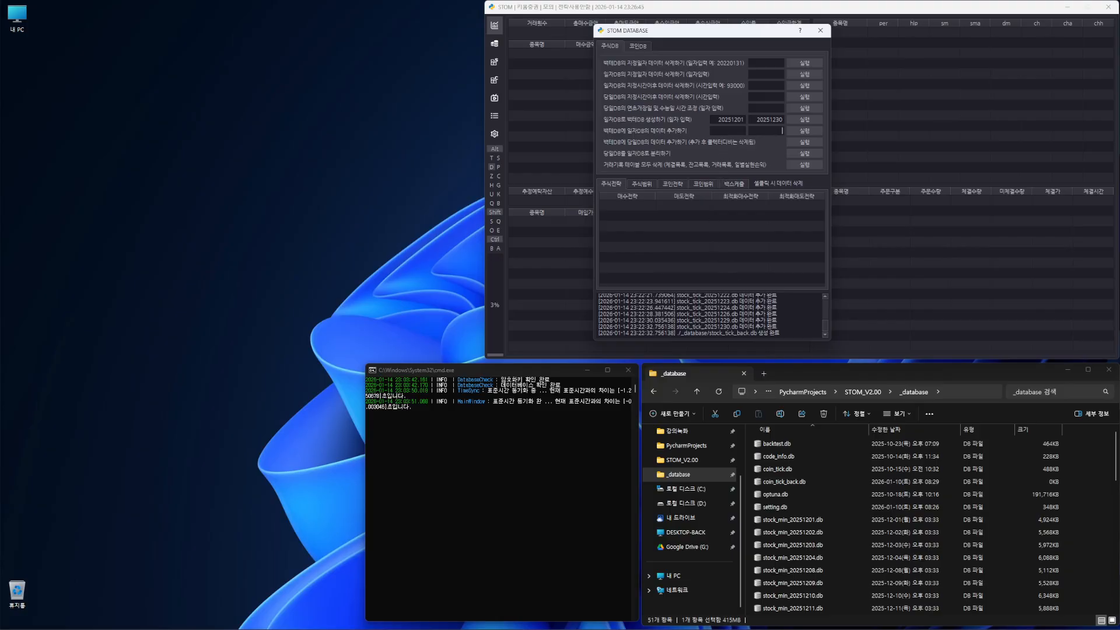
Step: Switch to PyCharm and search the STOM_V2.00 project files for 콜렉터디비는 삭제됨
mouse_move(680, 629)
left_click(525, 629)
key("Left")
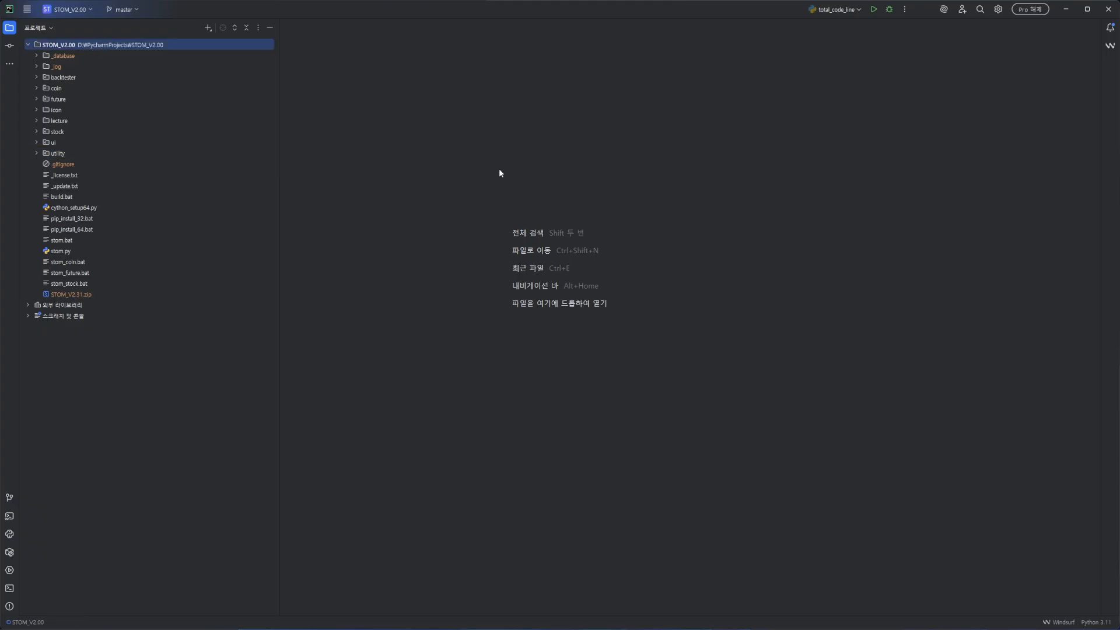
key("ctrl+shift+f")
type("콜렉")
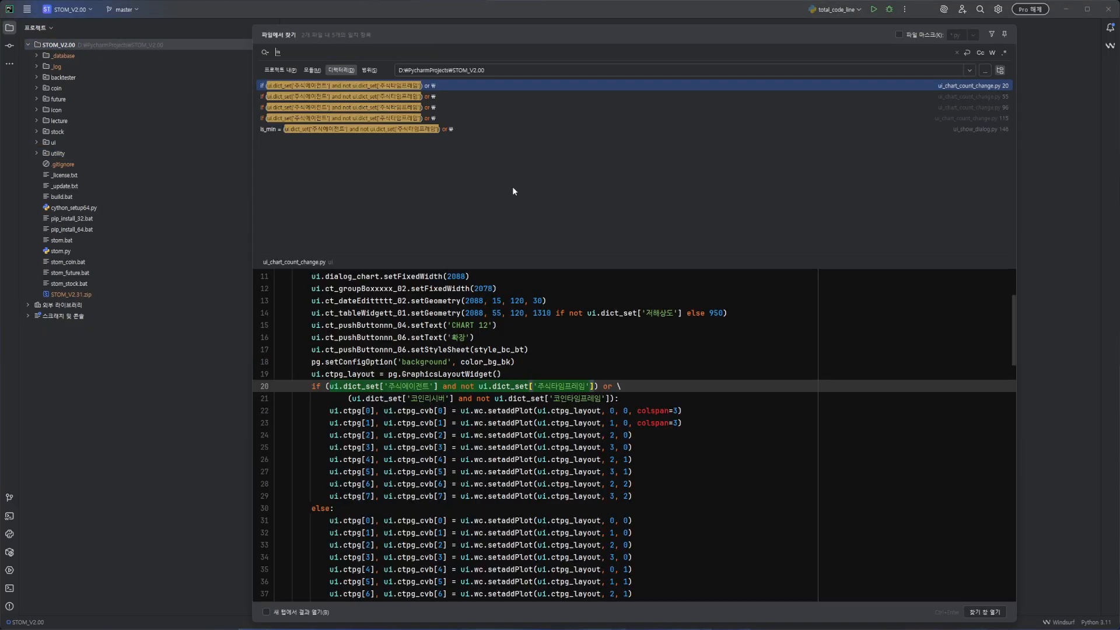
type("터디비는")
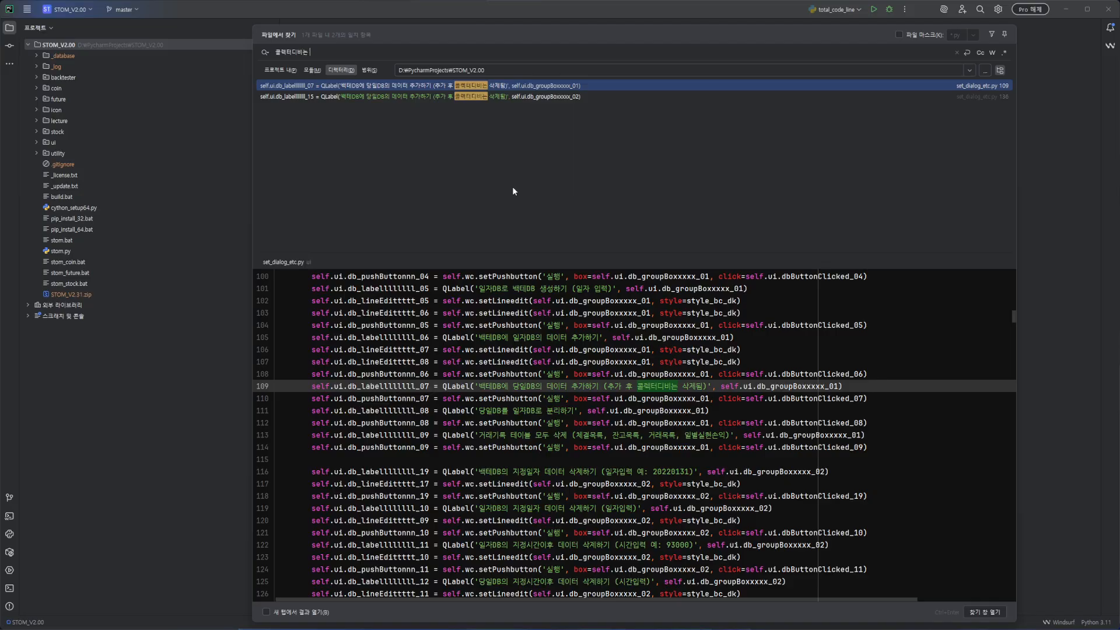
key("BackSpace")
type("삭제됨")
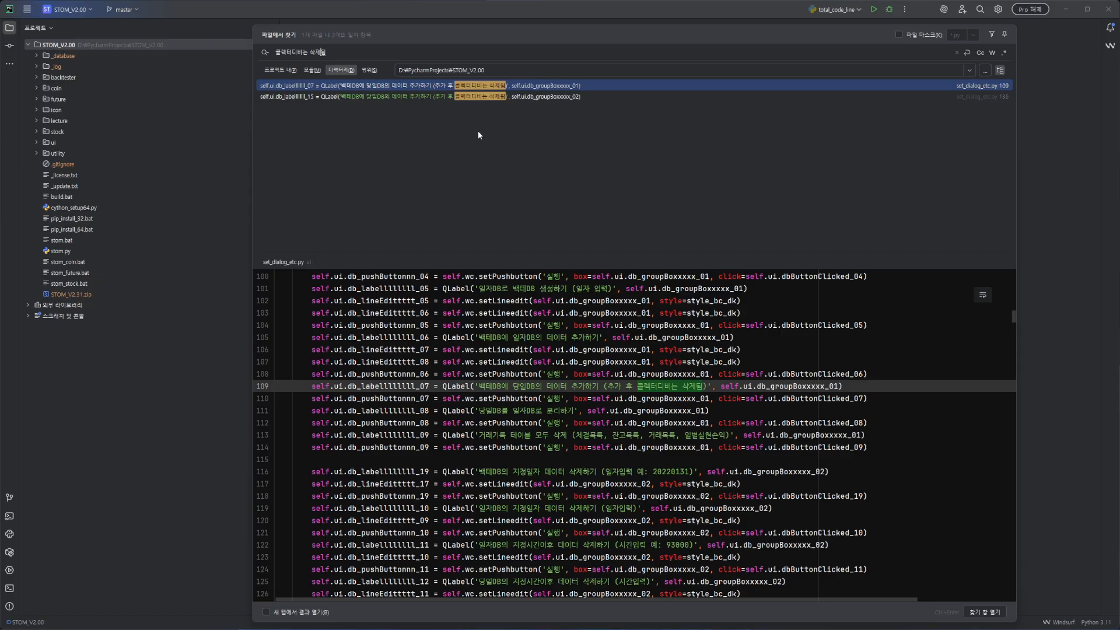
Step: Replace 콜렉터디비 with 당일DB in the 백테DB에 당일DB의 데이터 추가하기 label on line 109 of set_dialog_etc.py
left_click(516, 96)
left_click(522, 85)
left_click(519, 97)
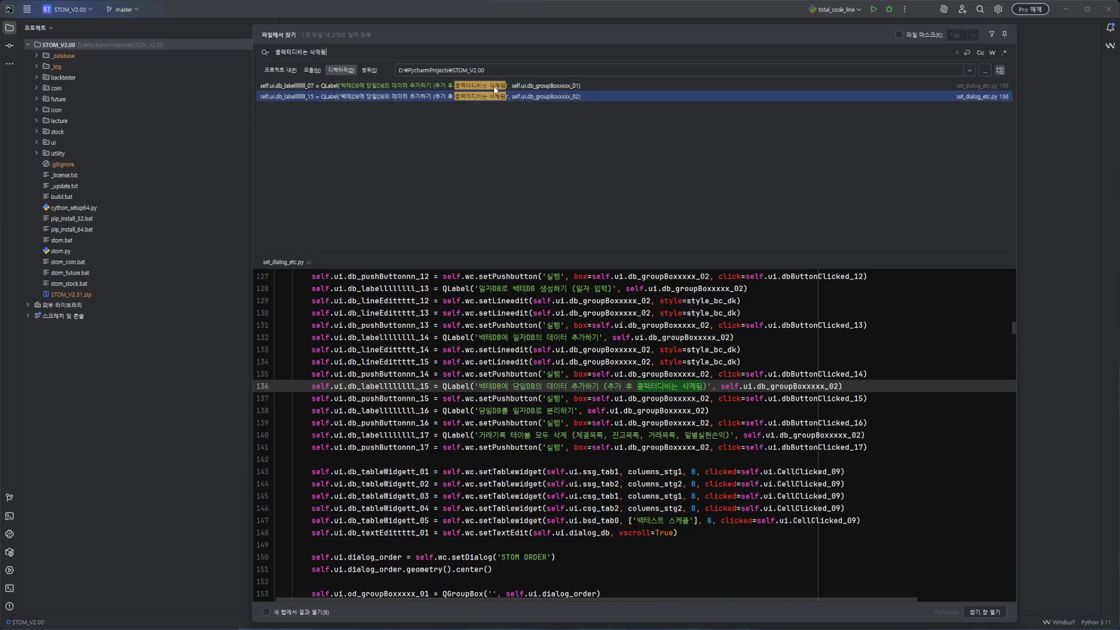
left_click(493, 86)
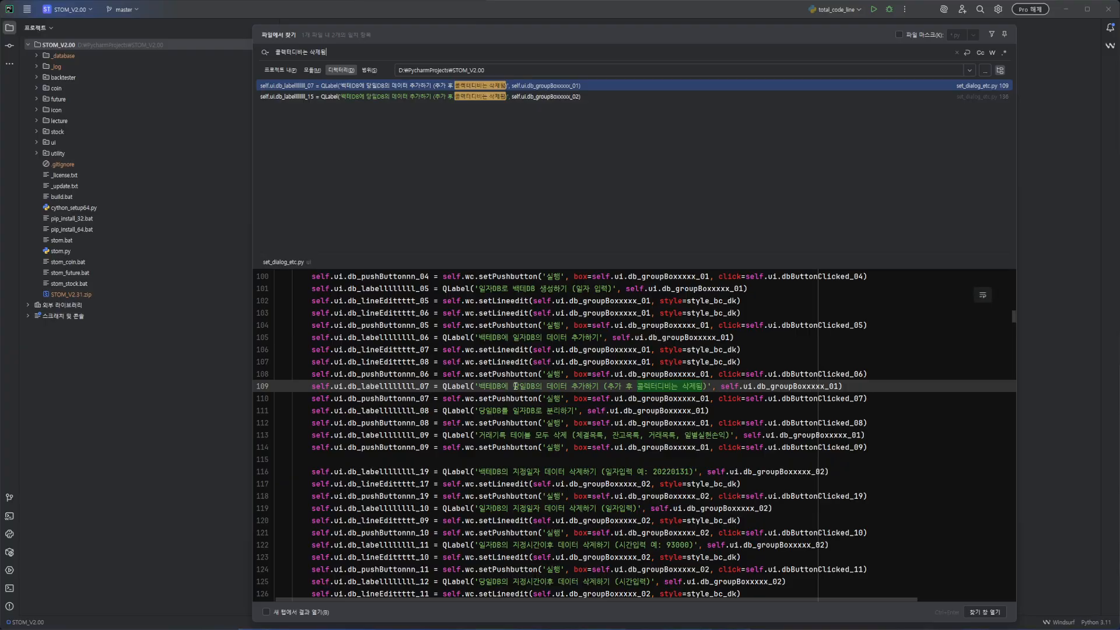
left_click_drag(513, 387, 536, 386)
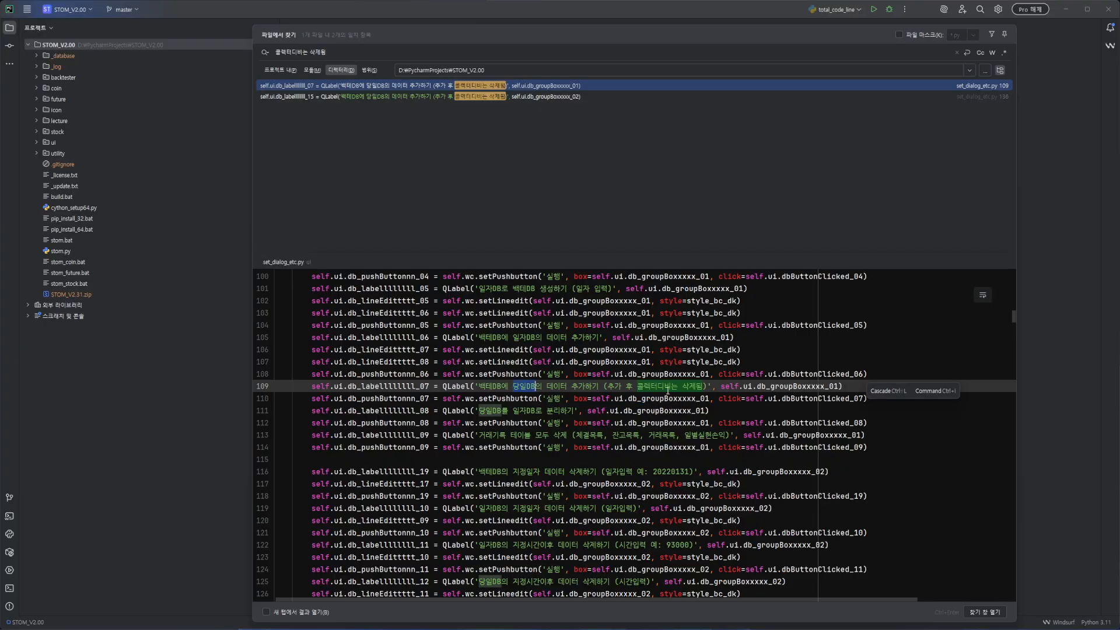
key("ctrl+c")
left_click_drag(636, 386, 670, 386)
key("ctrl+v")
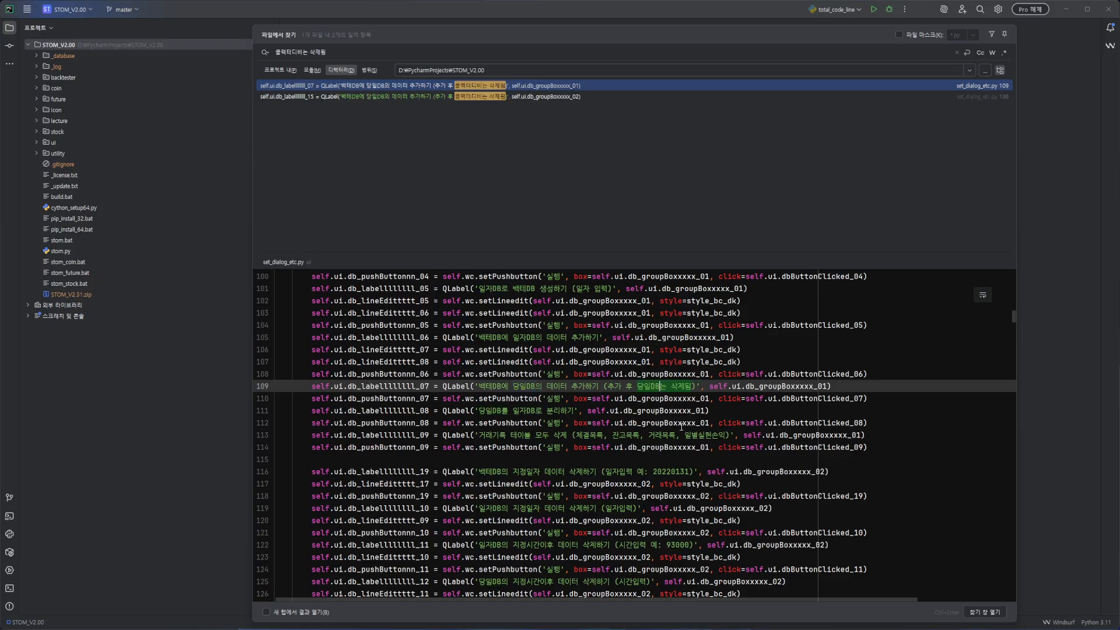
Step: Replace 콜렉터디비 with 당일DB in the matching label on line 136 of set_dialog_etc.py
left_click(480, 97)
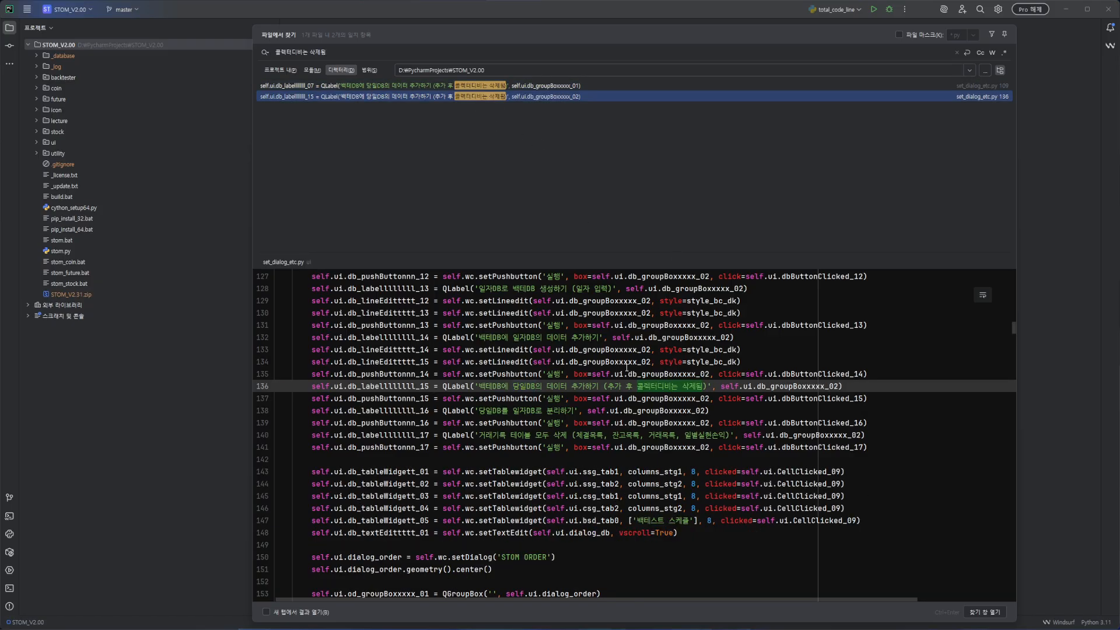
left_click_drag(637, 386, 671, 386)
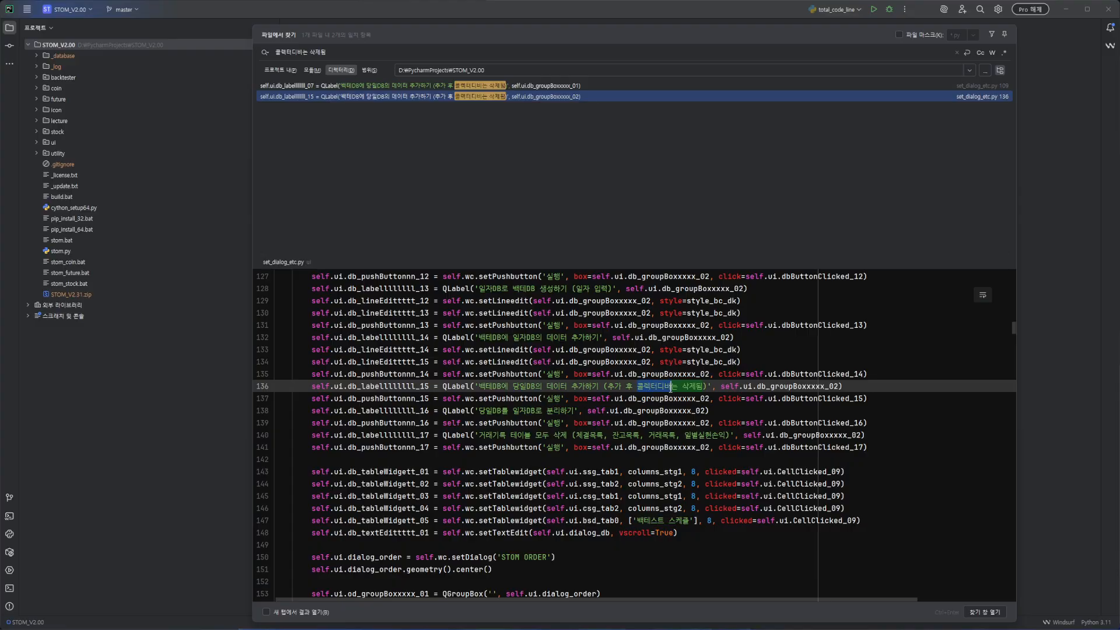
key("ctrl+v")
left_click(753, 362)
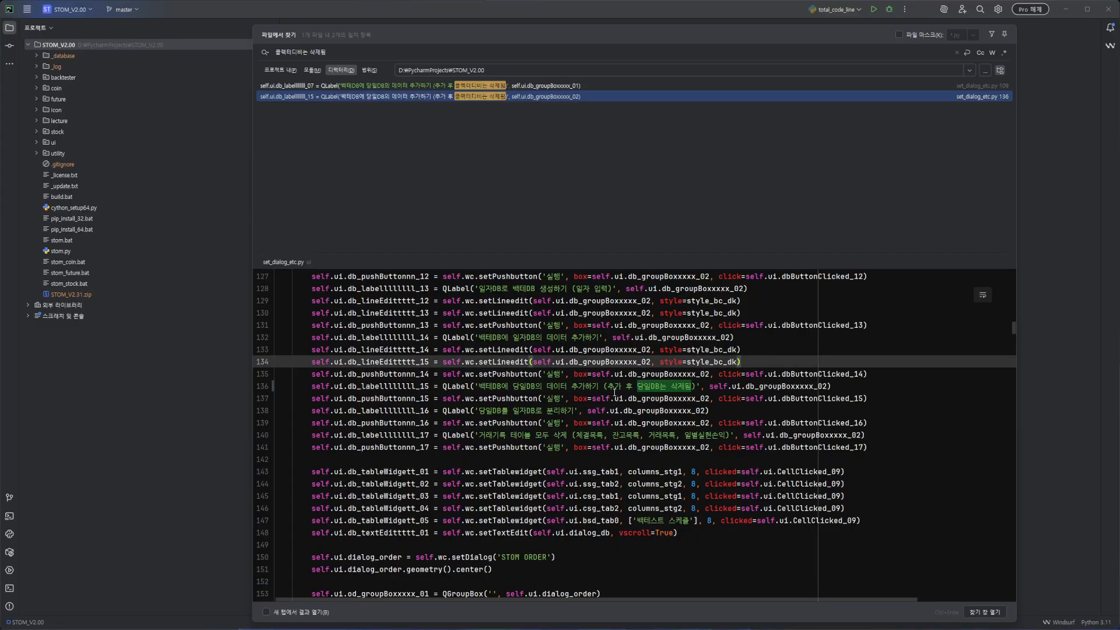
left_click(655, 387)
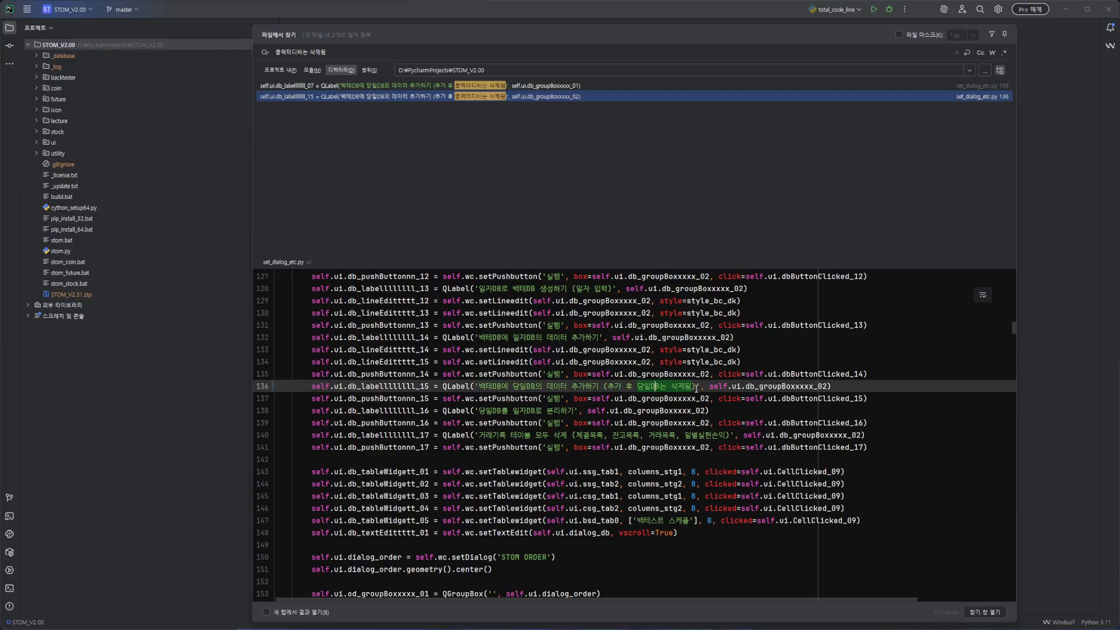
key("Up")
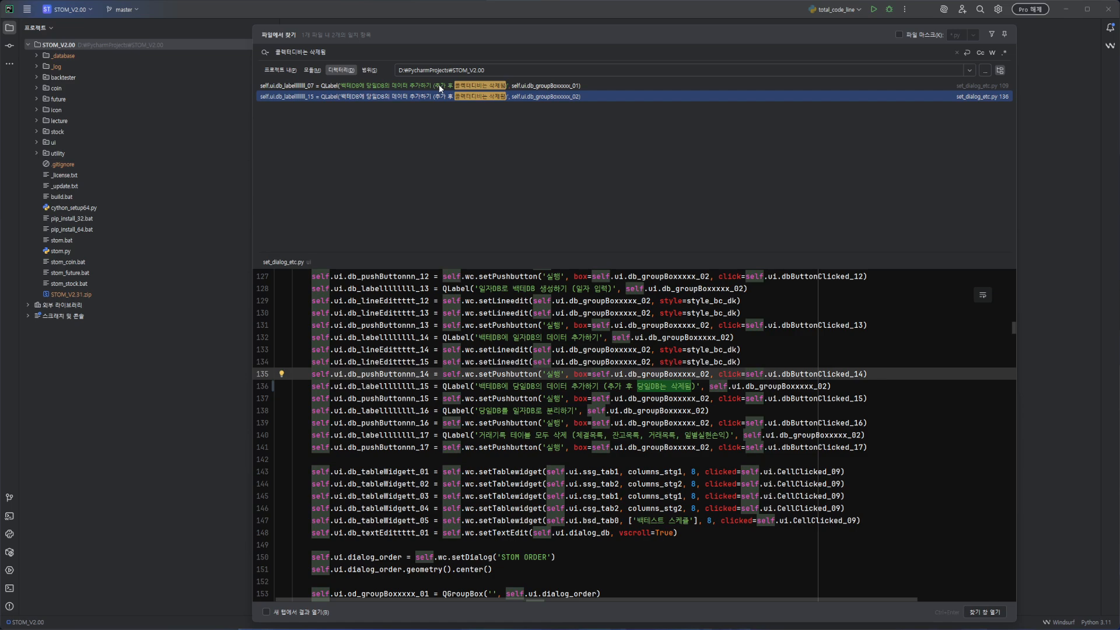
key("Down")
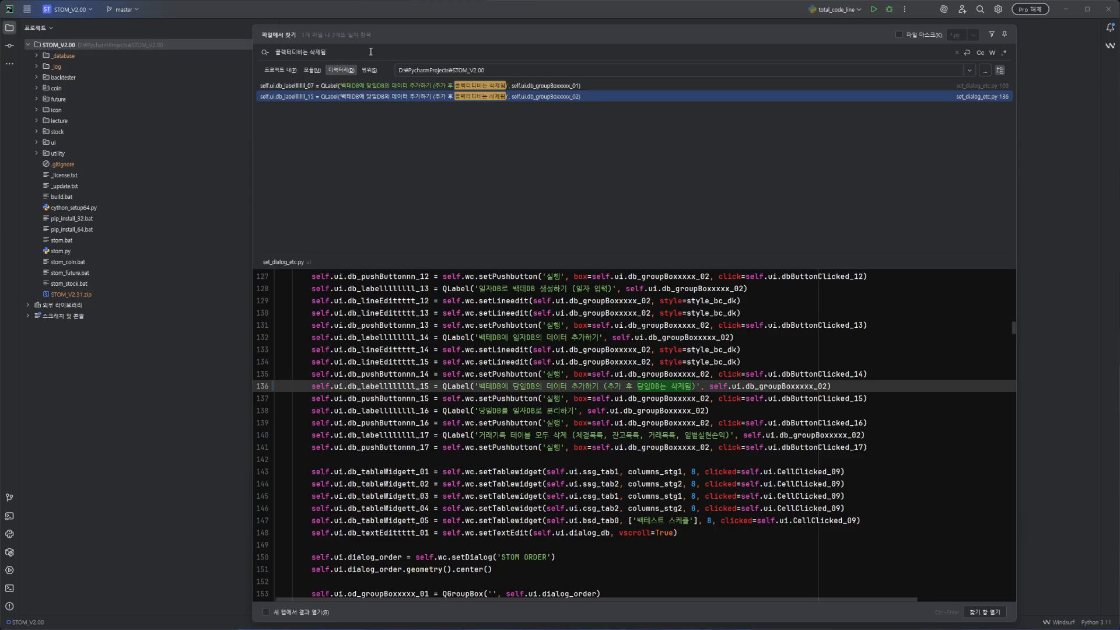
Step: Search the project for 당일DB는 삭제됨, check the edited labels, and close the search
left_click(395, 69)
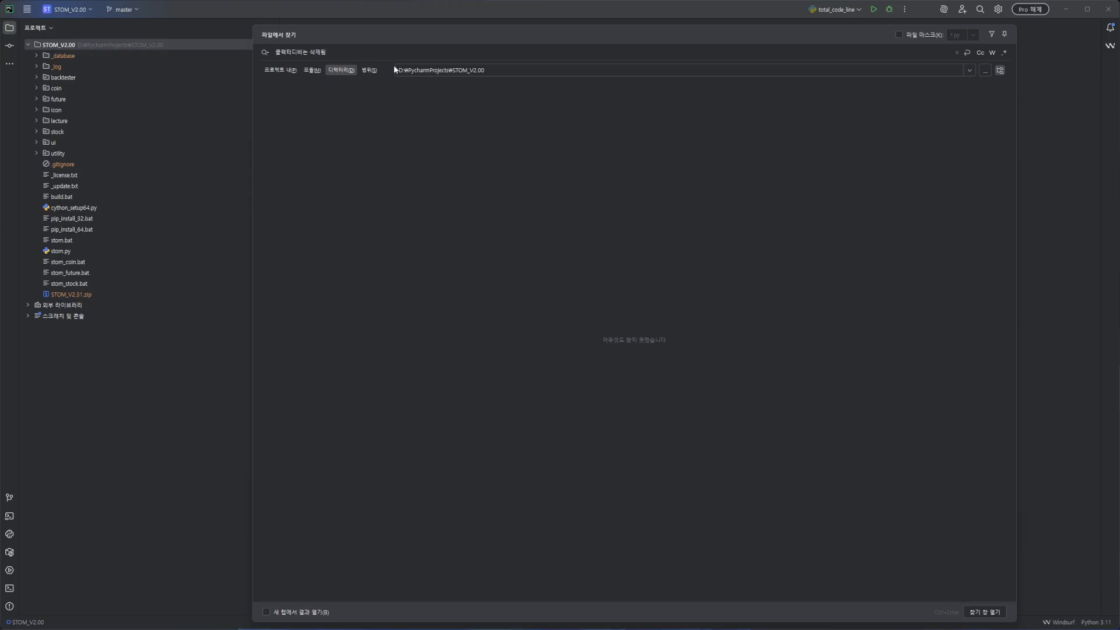
double_click(298, 52)
type("당일DB는")
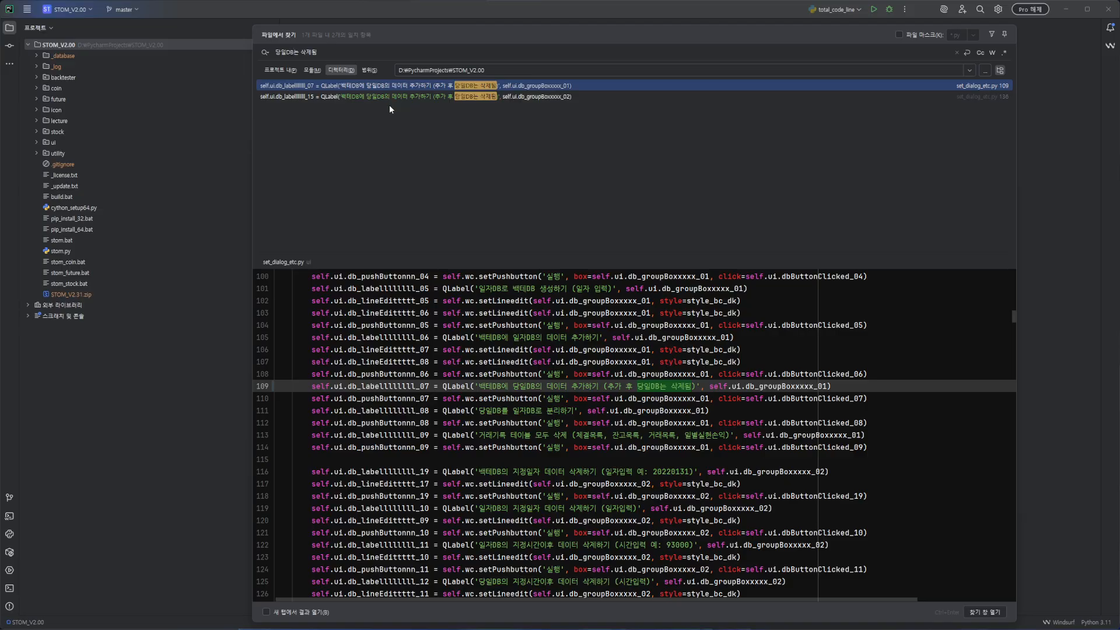
left_click(496, 97)
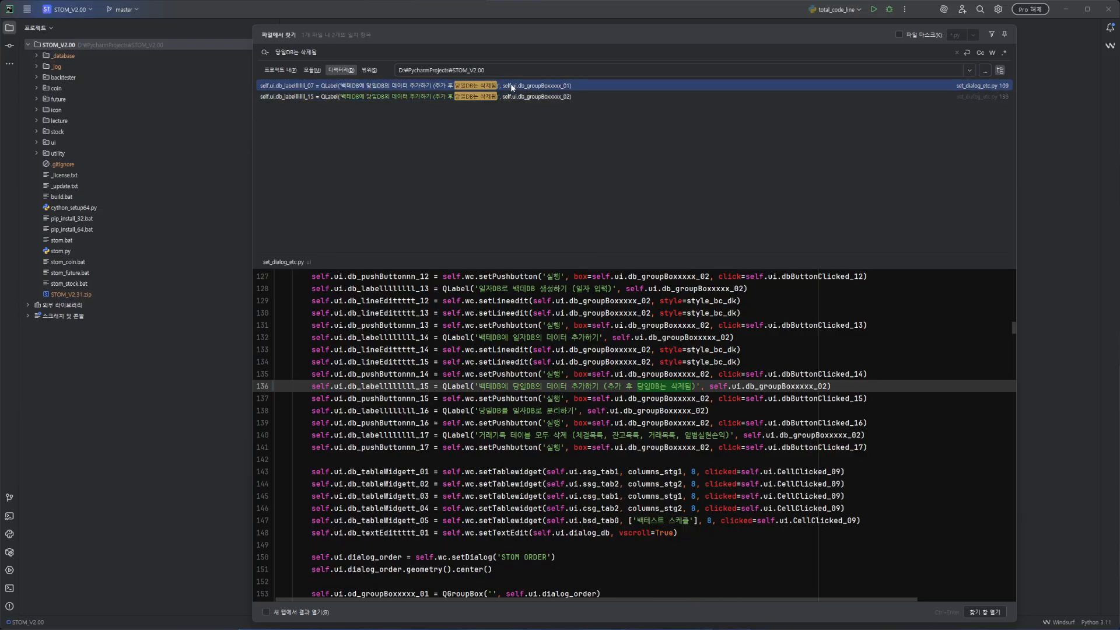
left_click(338, 10)
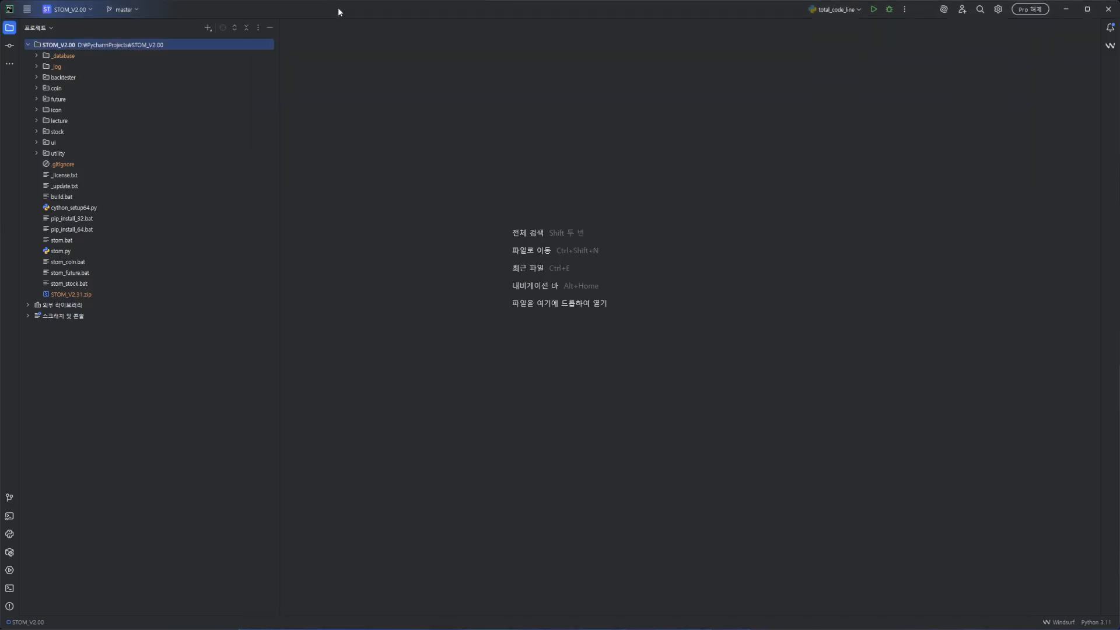
Step: Check the uncommitted changes and open set_dialog_etc.py from the ui folder at the edited 당일DB label
left_click(10, 48)
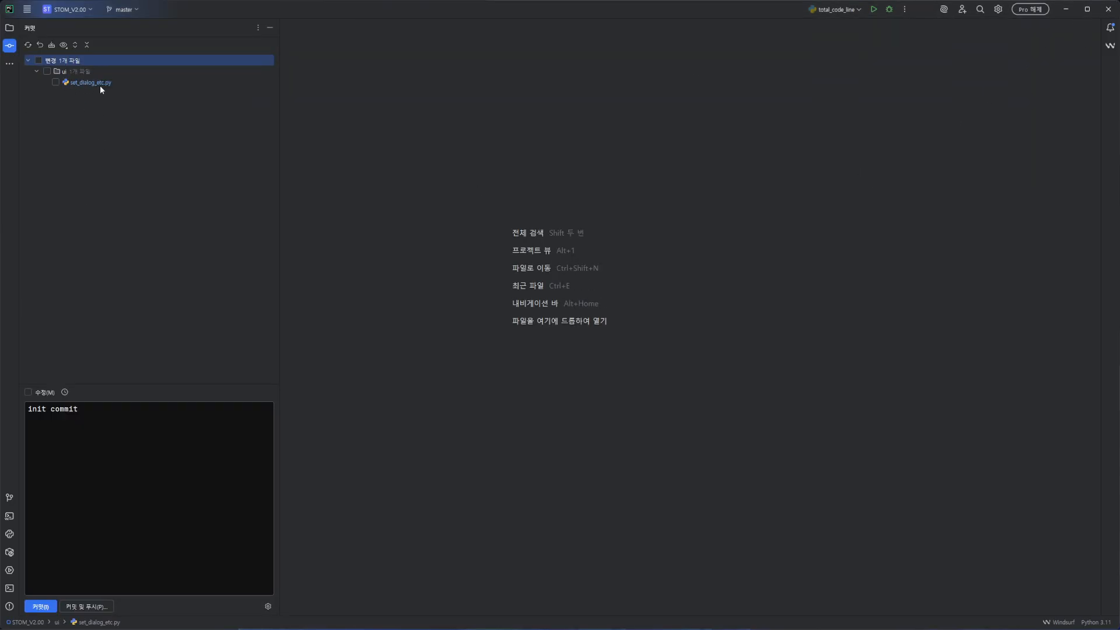
key("alt+1")
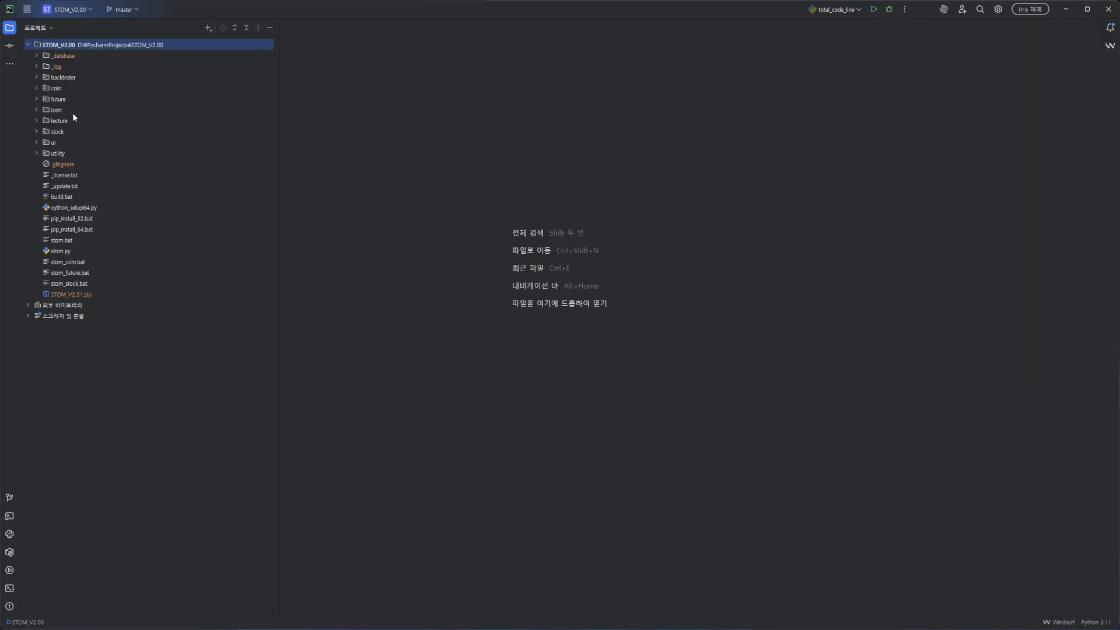
double_click(64, 145)
double_click(82, 87)
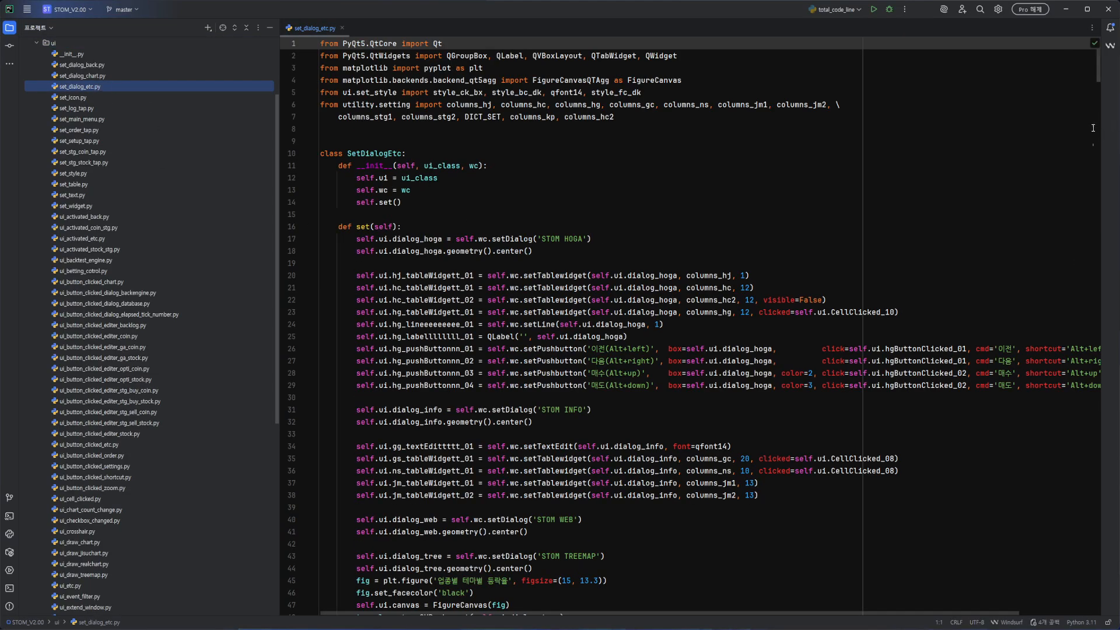
left_click(1094, 126)
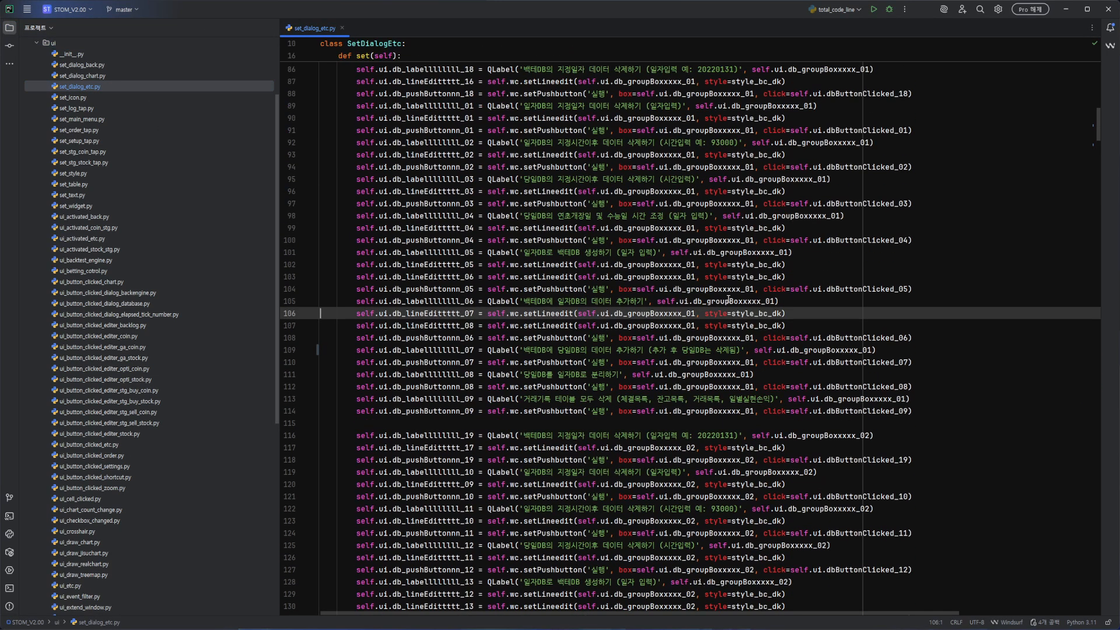
Step: Collapse the ui folder, close set_dialog_etc.py, and minimize the code editor to return to the STOM windows
left_click(689, 167)
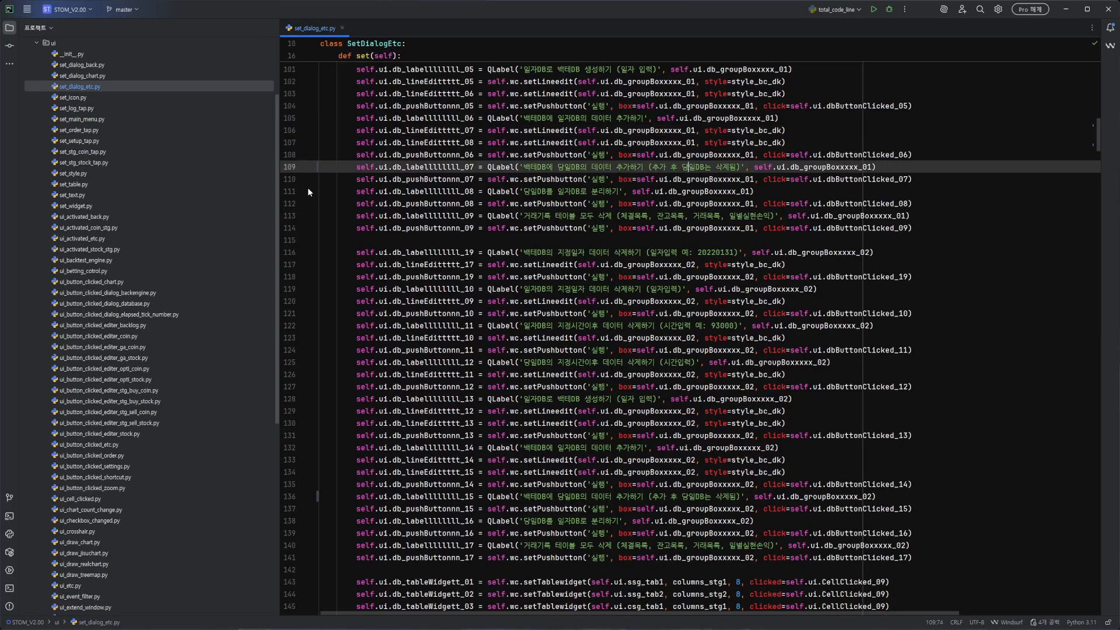
scroll(65, 123, "up", 3)
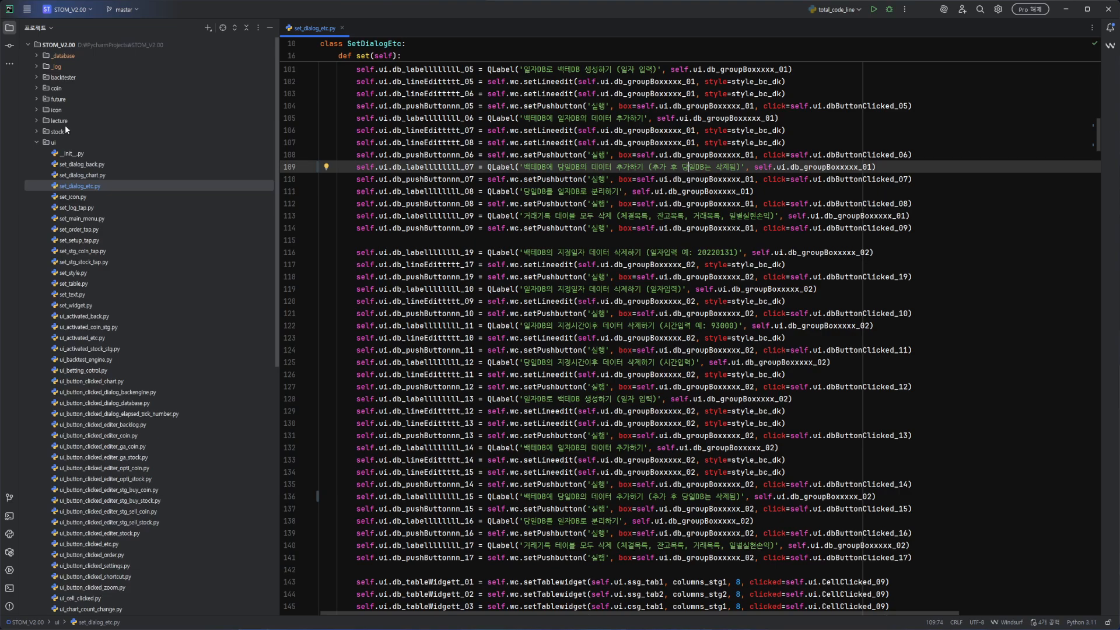
double_click(53, 142)
left_click(342, 28)
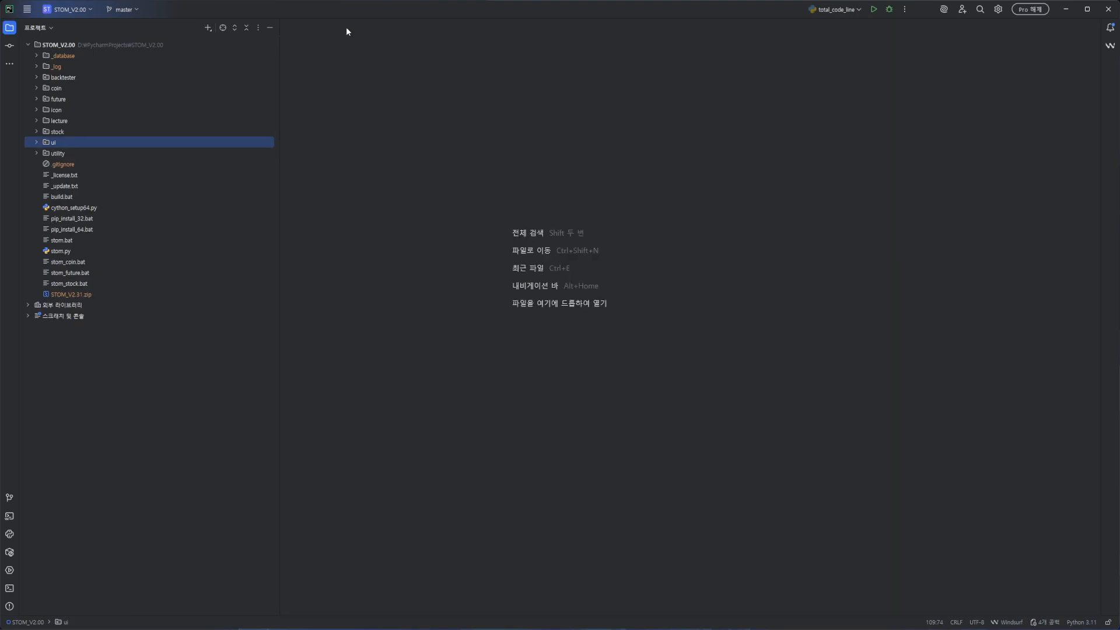
left_click(1063, 11)
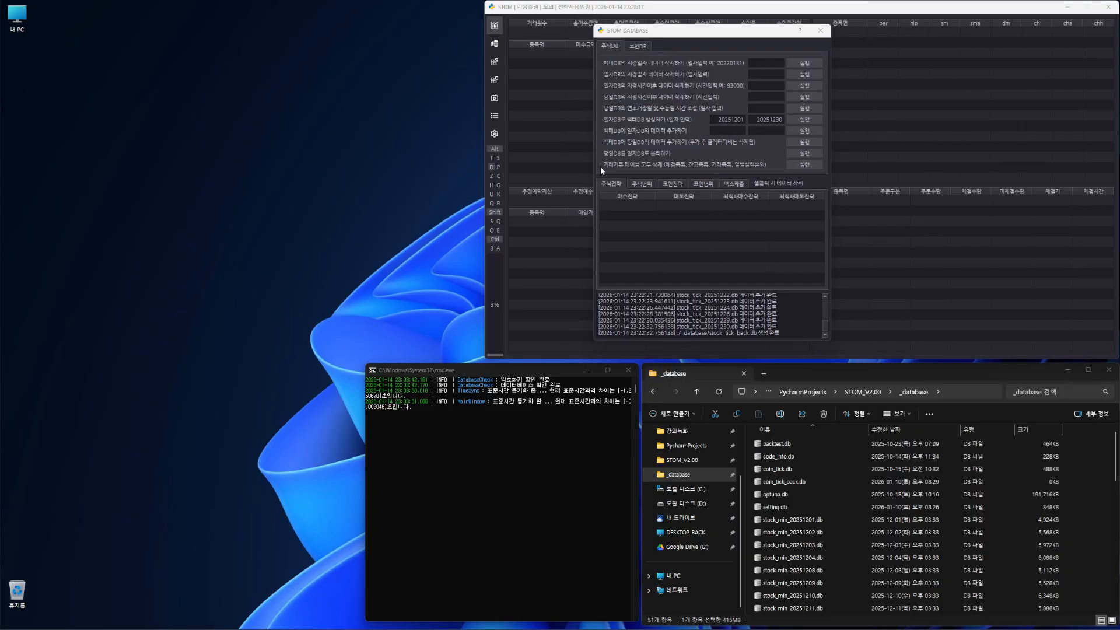
Step: Start deleting all stock trading record tables in STOM DATABASE and decline the confirmation
left_click(788, 167)
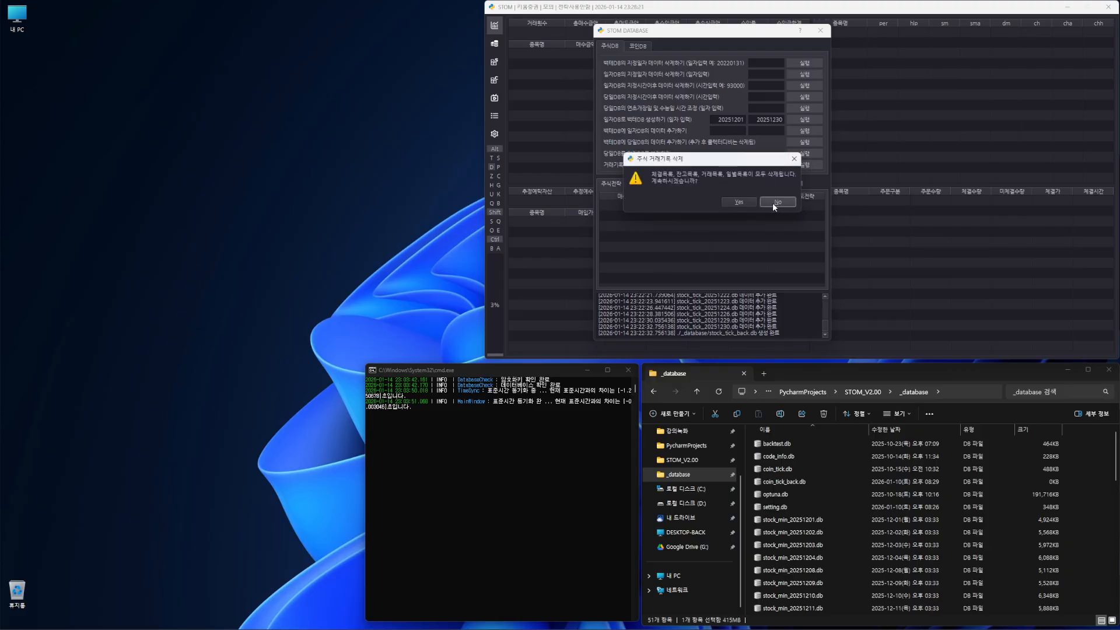
left_click(790, 203)
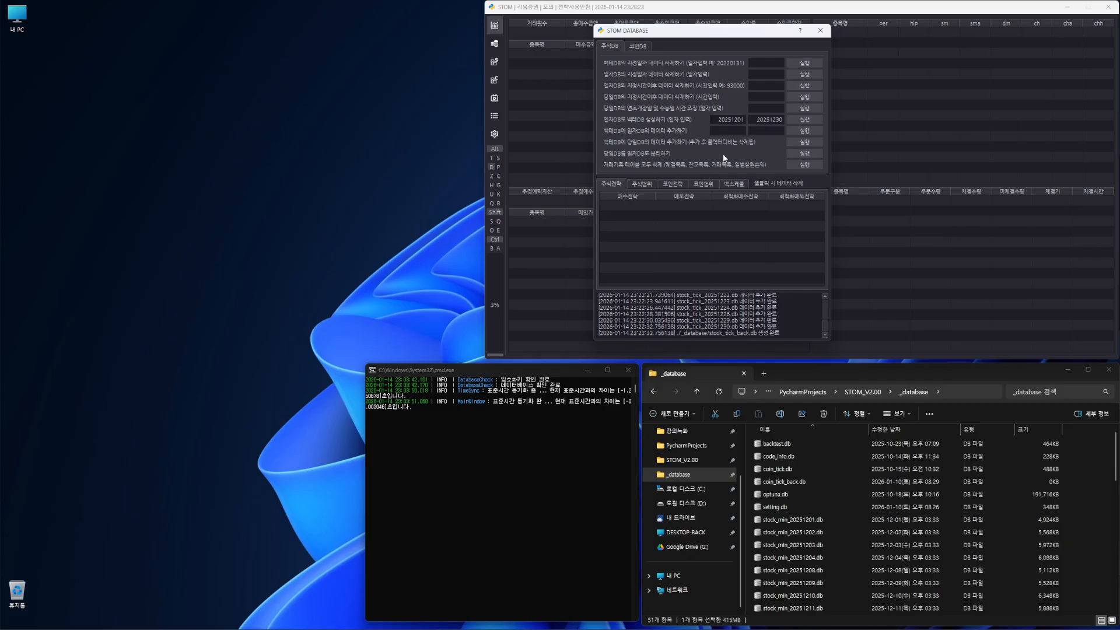
Step: Compare the 주식DB and 코인DB function lists in STOM DATABASE, then close the dialog
left_click(639, 46)
left_click(610, 46)
left_click(642, 47)
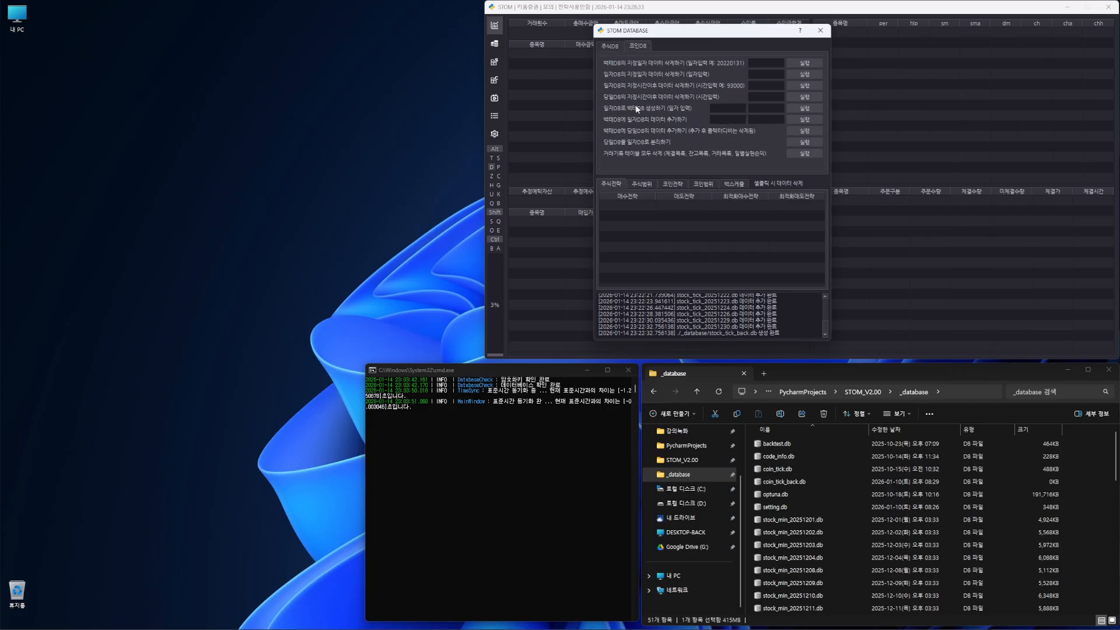
left_click(610, 46)
left_click(642, 47)
left_click(607, 47)
left_click(639, 45)
left_click(611, 47)
left_click(624, 44)
left_click(619, 46)
left_click(639, 45)
left_click(620, 46)
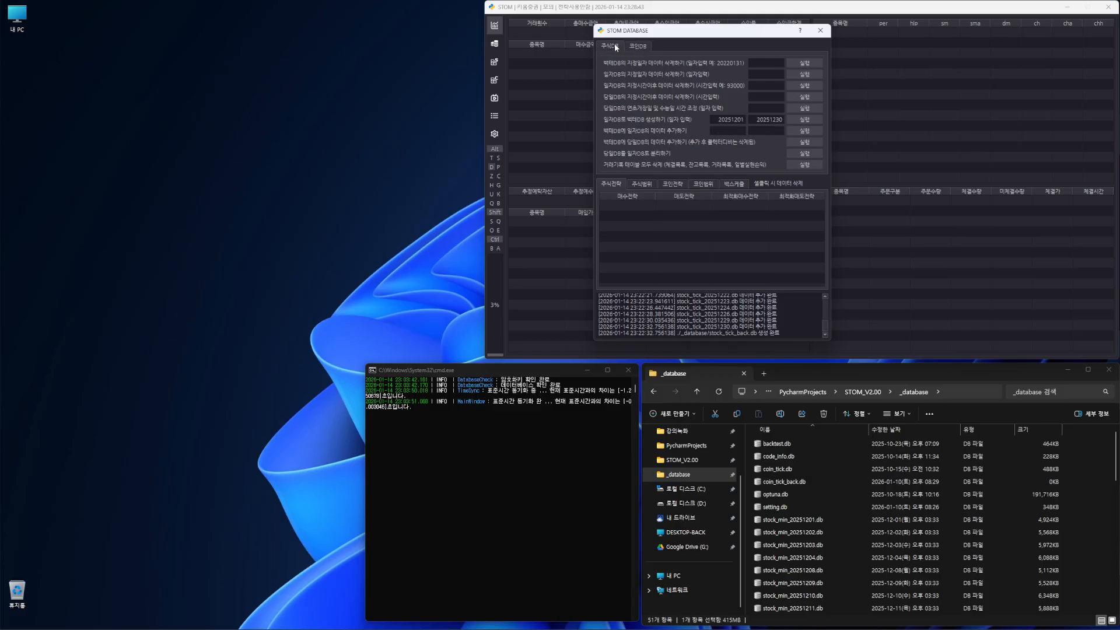
left_click(642, 44)
left_click(622, 46)
left_click(626, 47)
left_click(607, 46)
left_click(641, 45)
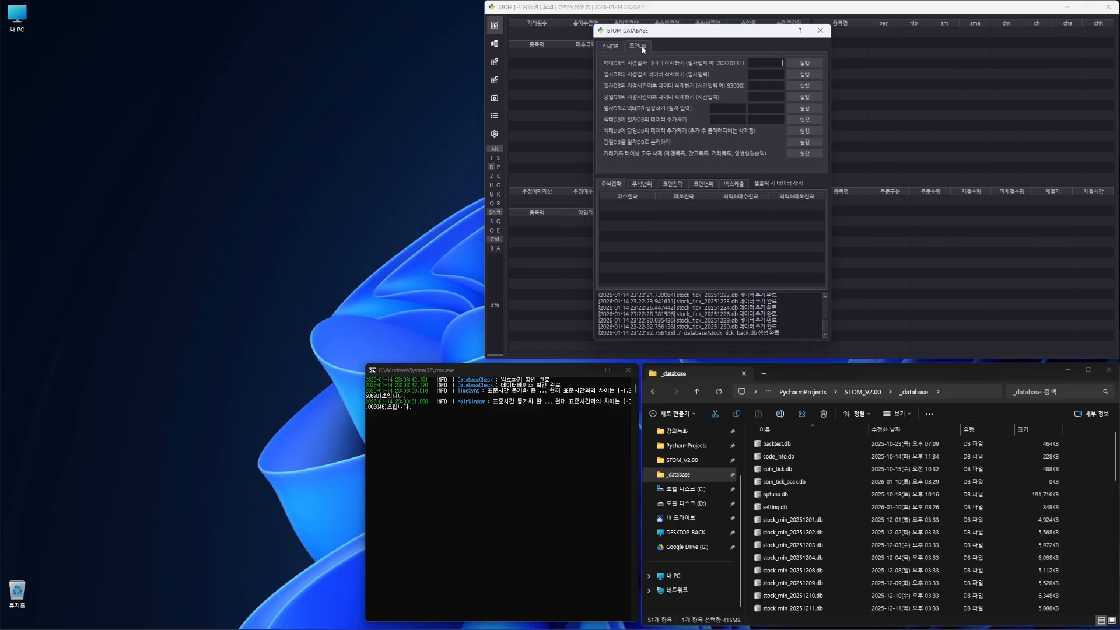
left_click(622, 43)
left_click(638, 45)
left_click(821, 30)
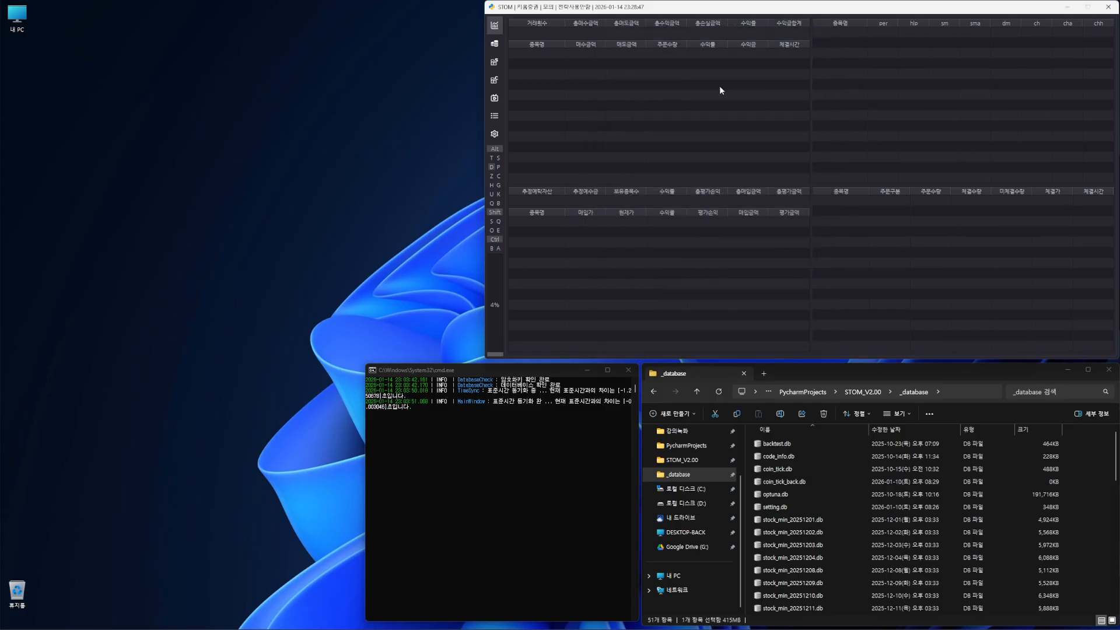
Step: Show the general settings and point out stock_tick_20251230.db and stock_tick_back.db in the _database folder
left_click(497, 136)
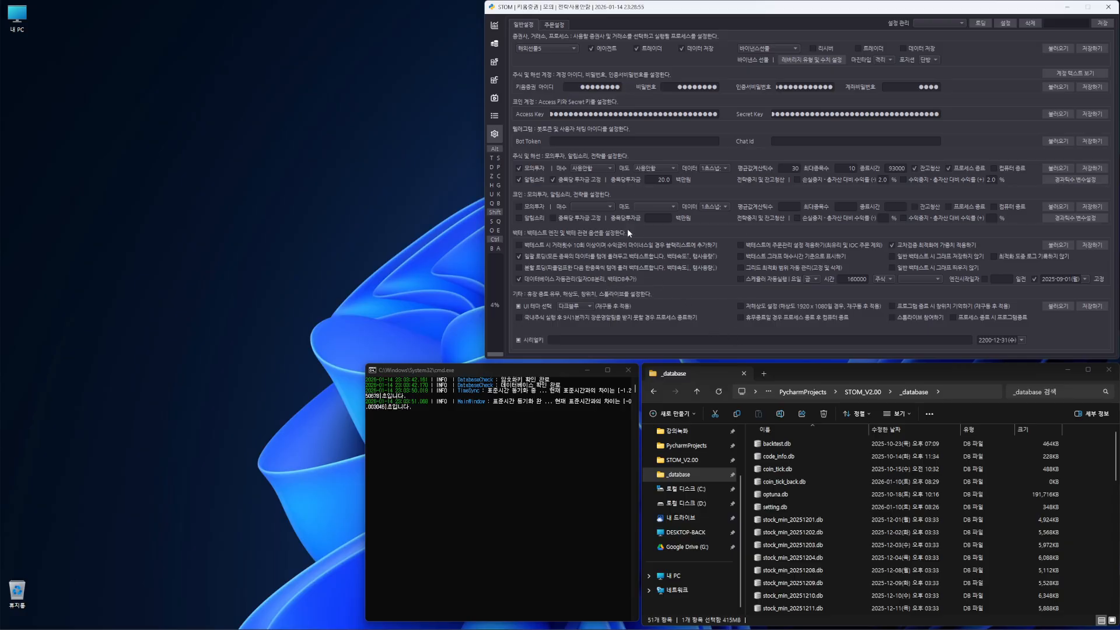
scroll(848, 565, "down", 12)
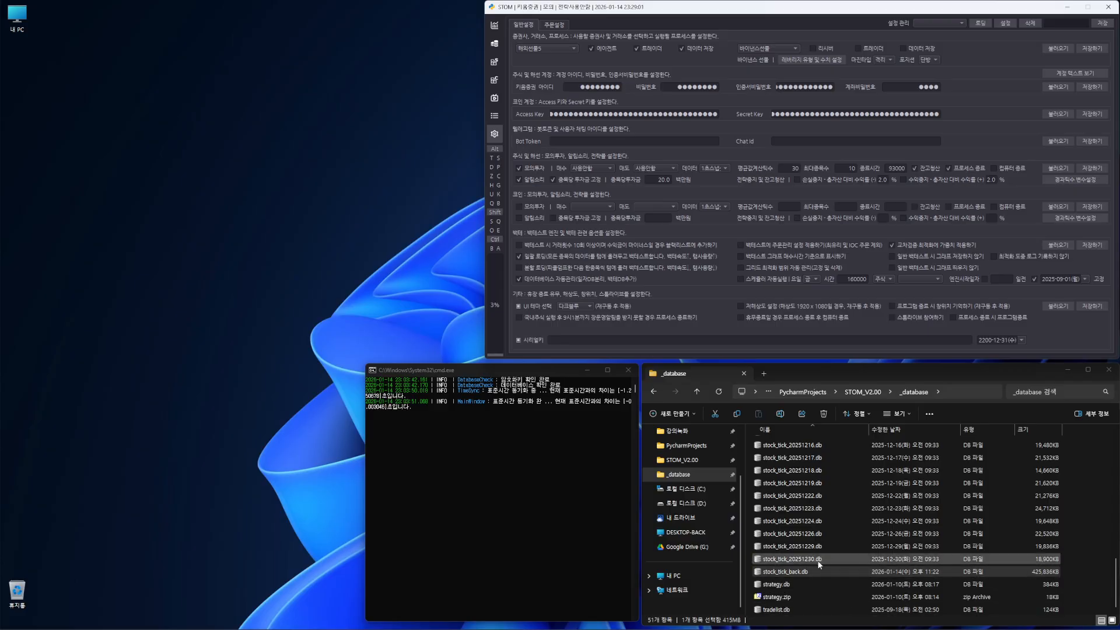
left_click(820, 560)
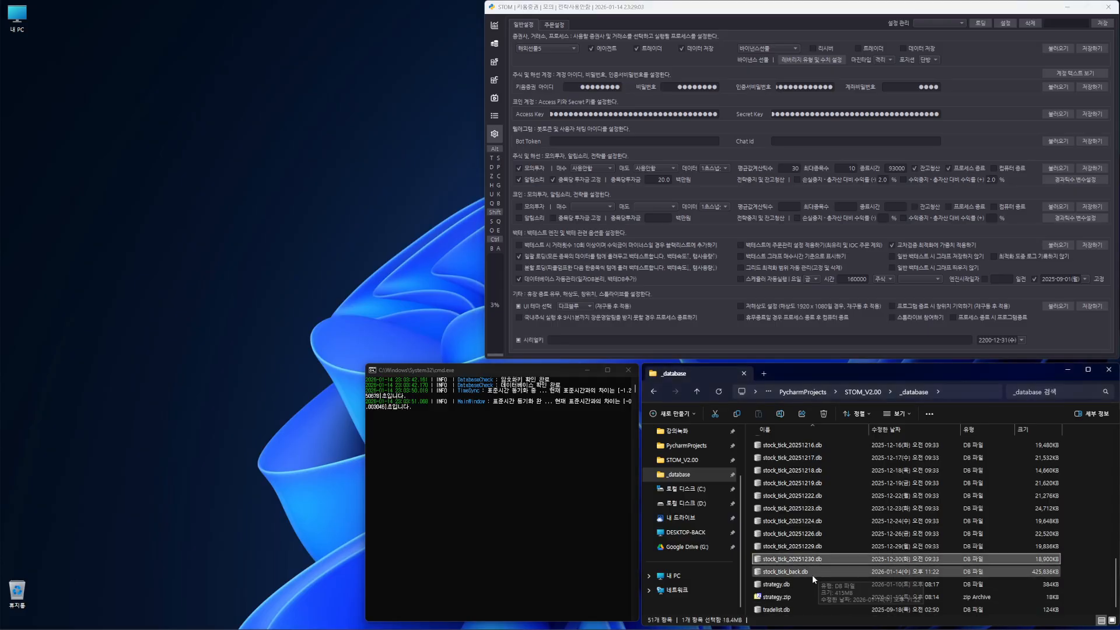
left_click(816, 570)
left_click(818, 562)
left_click(817, 573)
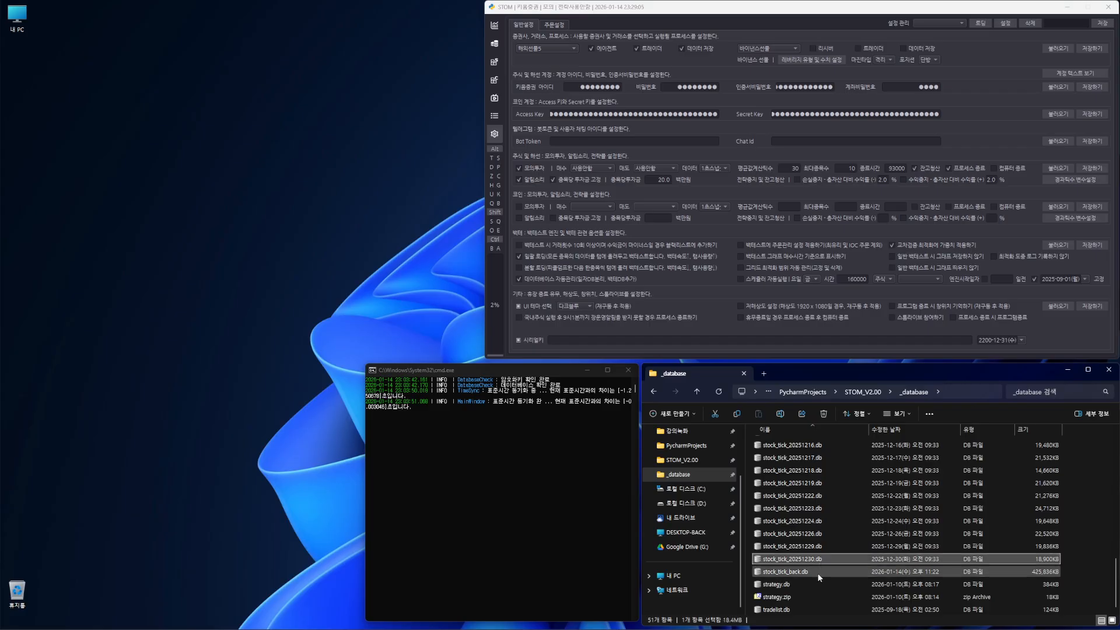
left_click(824, 560)
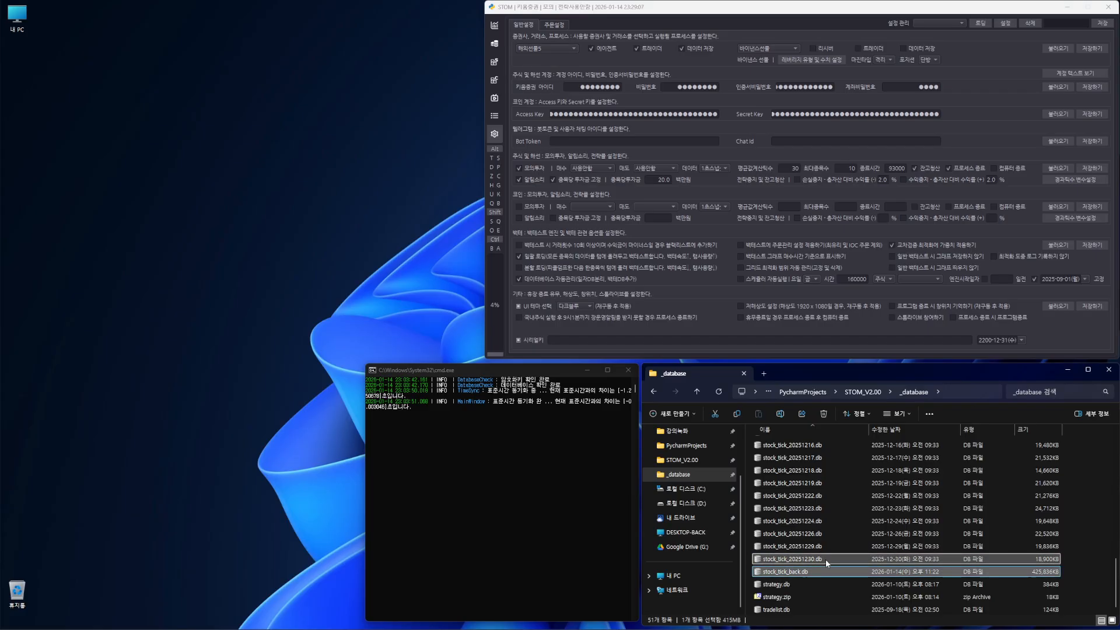
left_click(823, 572)
left_click(814, 572)
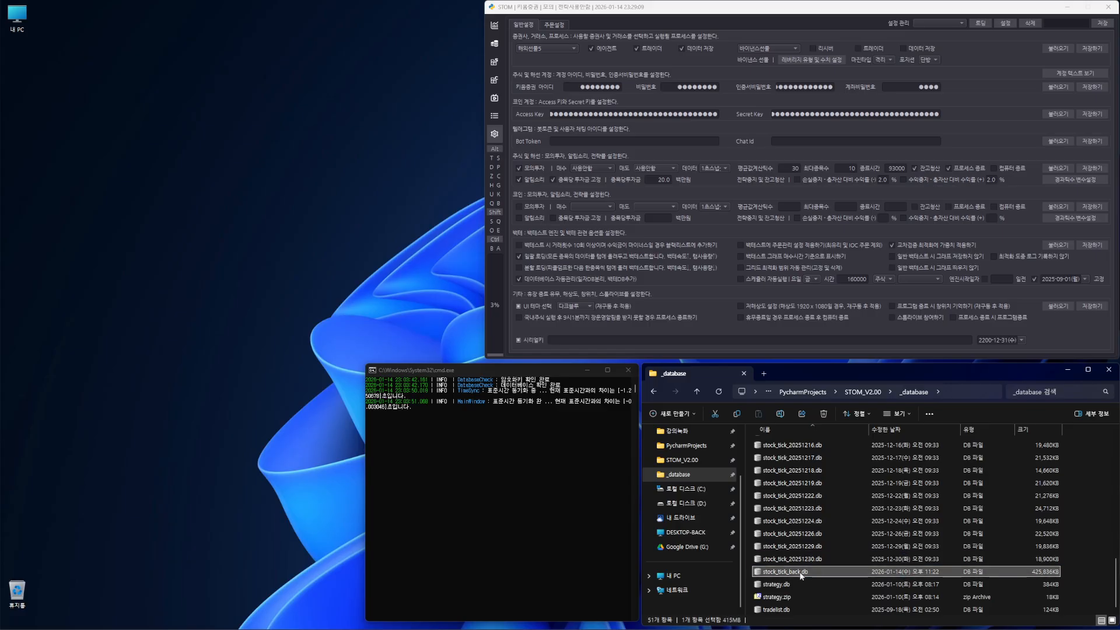
left_click(823, 560)
left_click(810, 572)
Step: Open the STOM KIMP window beside the main window, look through the Binance and Upbit price comparison, and close it
left_click(498, 166)
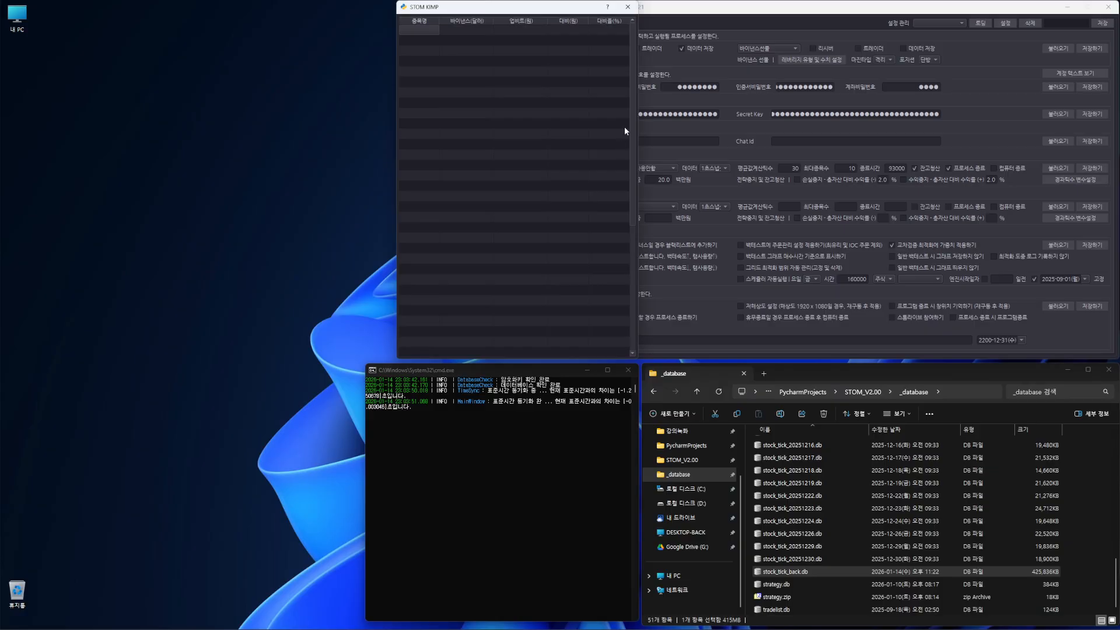
left_click_drag(560, 13, 406, 12)
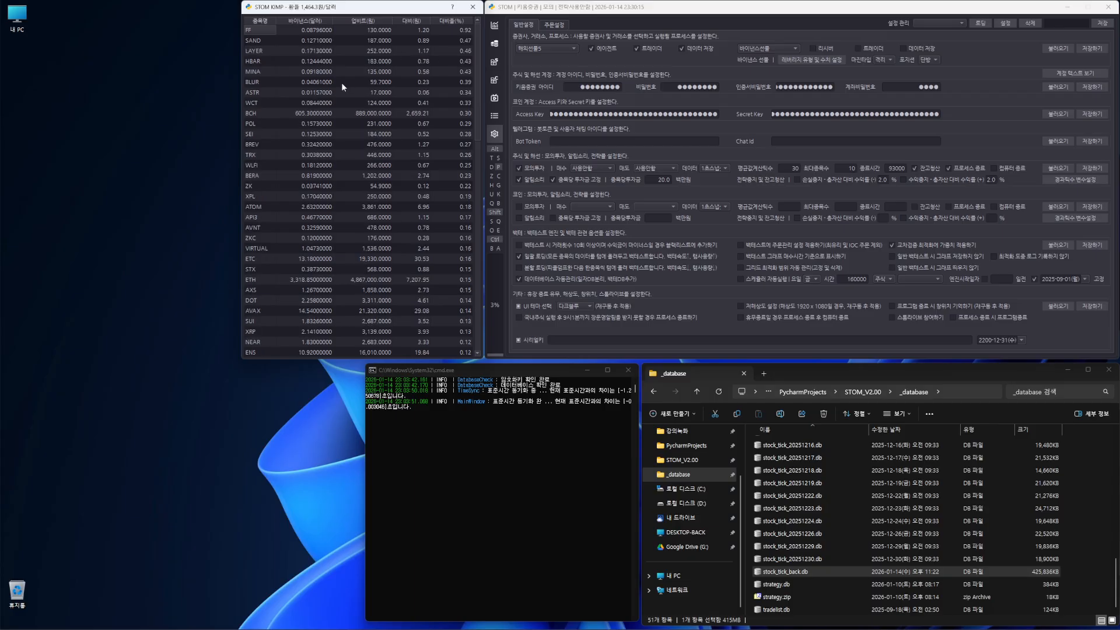
scroll(389, 210, "down", 15)
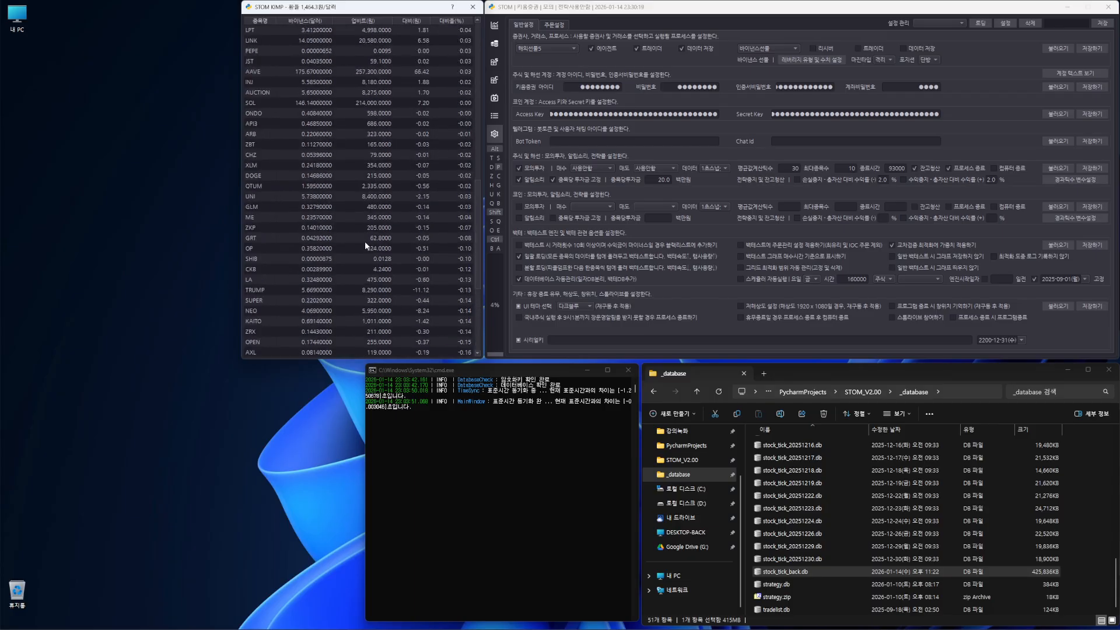
scroll(365, 240, "up", 15)
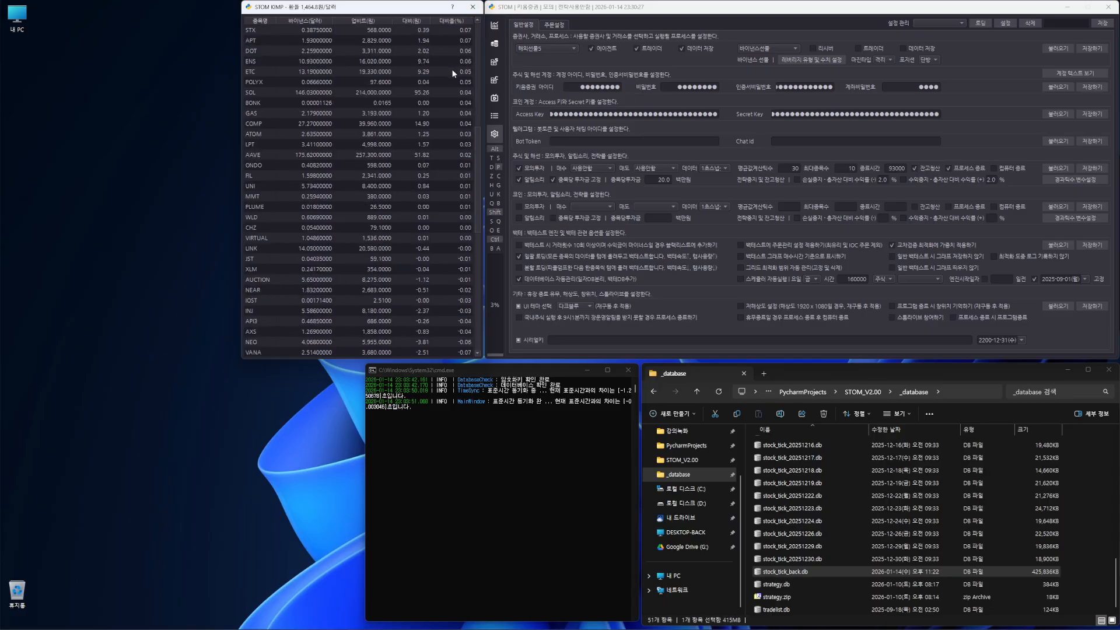
left_click(472, 6)
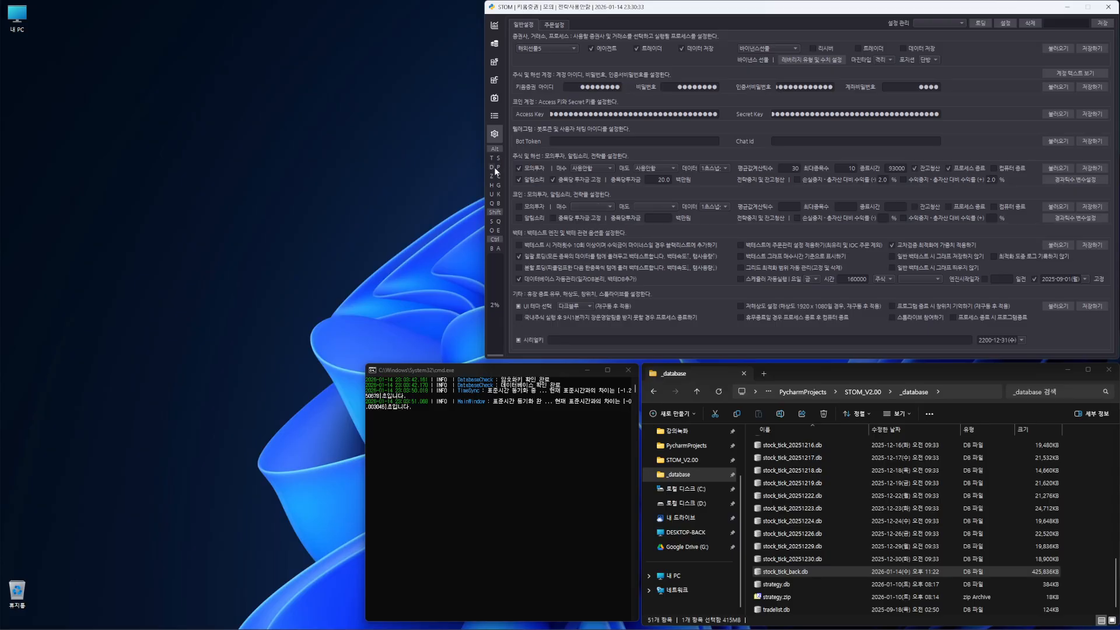
Step: Return to the main trading page and demonstrate toggling the STOM window between compact and full size
left_click(495, 25)
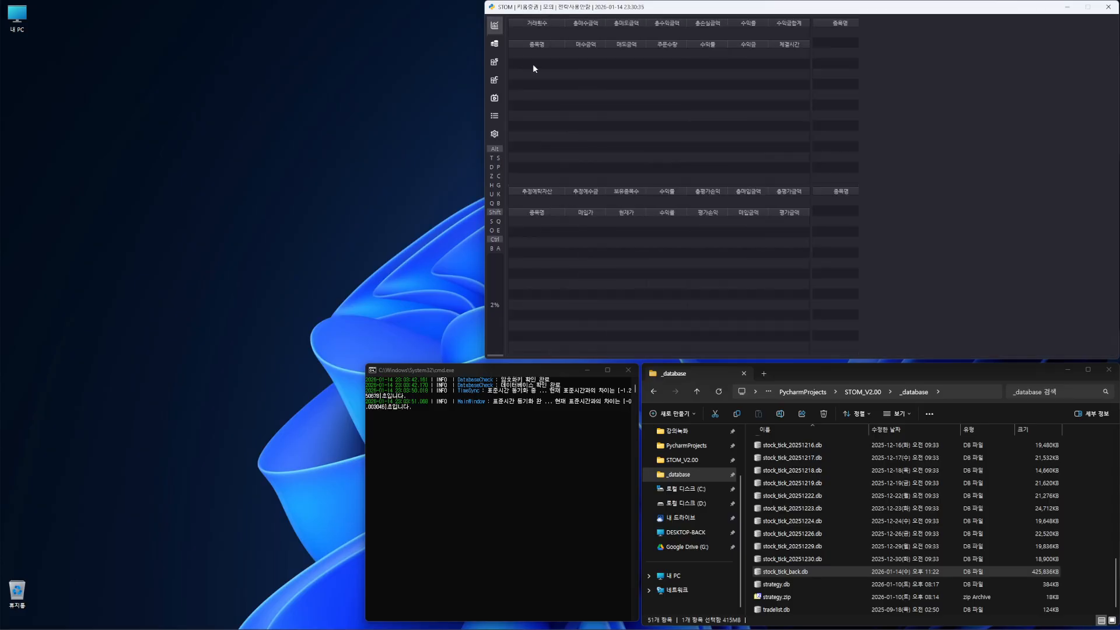
left_click(491, 178)
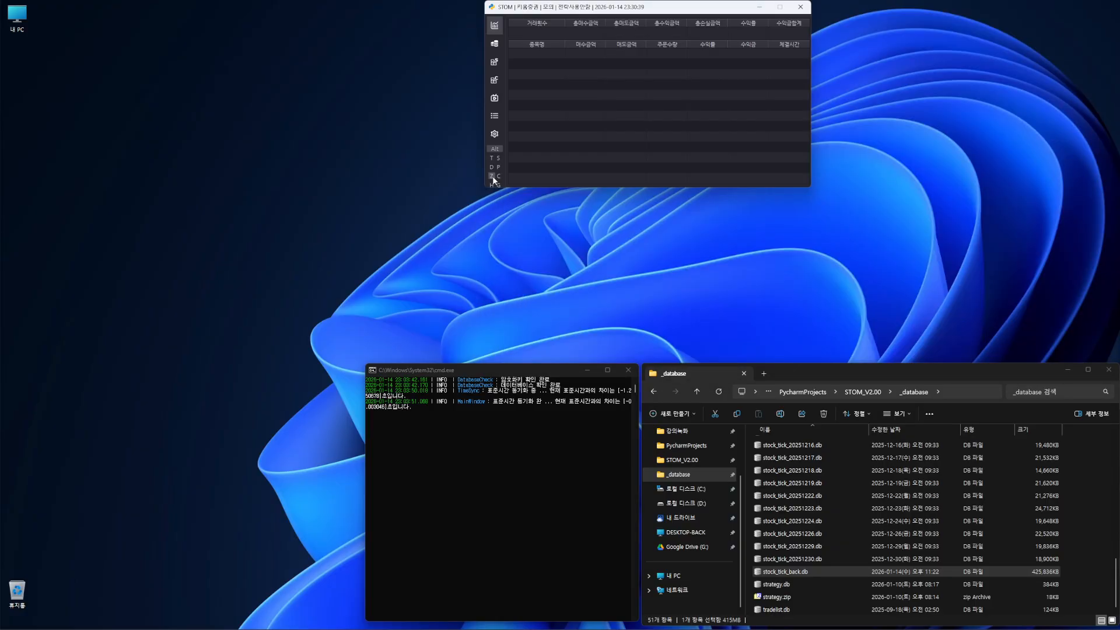
left_click(492, 178)
left_click(493, 178)
left_click(492, 178)
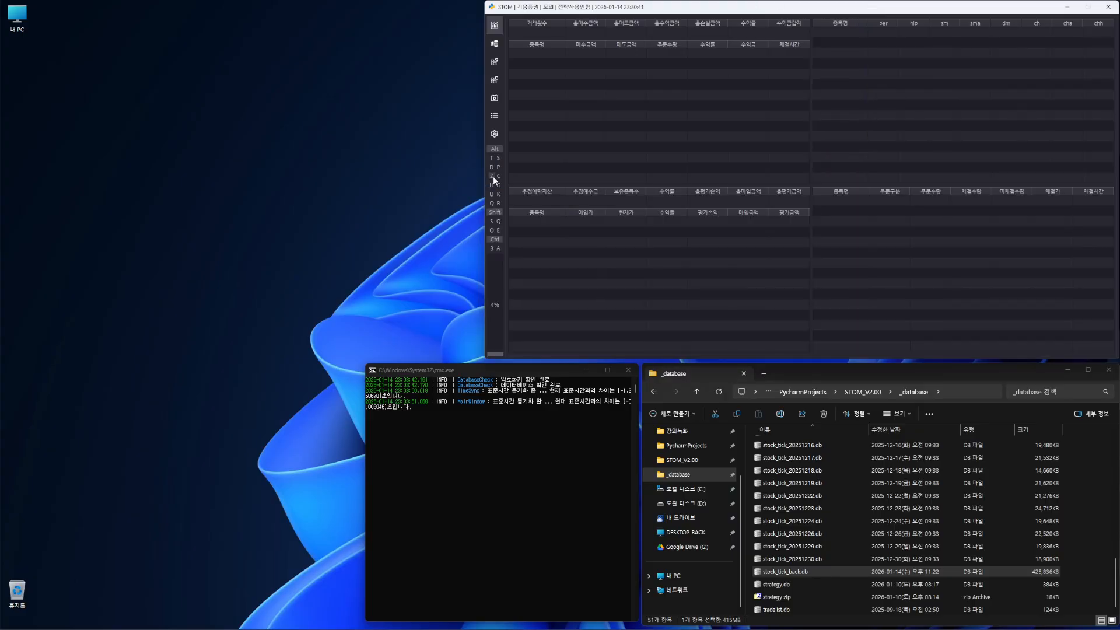
Step: Try the keyboard shortcut for the window size toggle and close the NVIDIA overlay
key("alt+z")
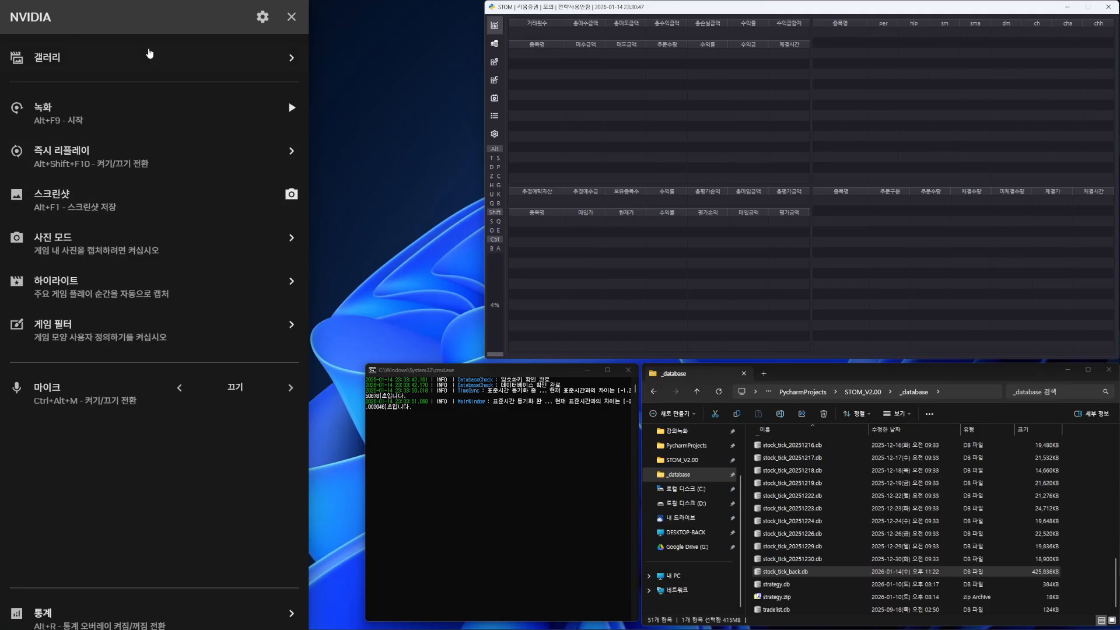
left_click(292, 17)
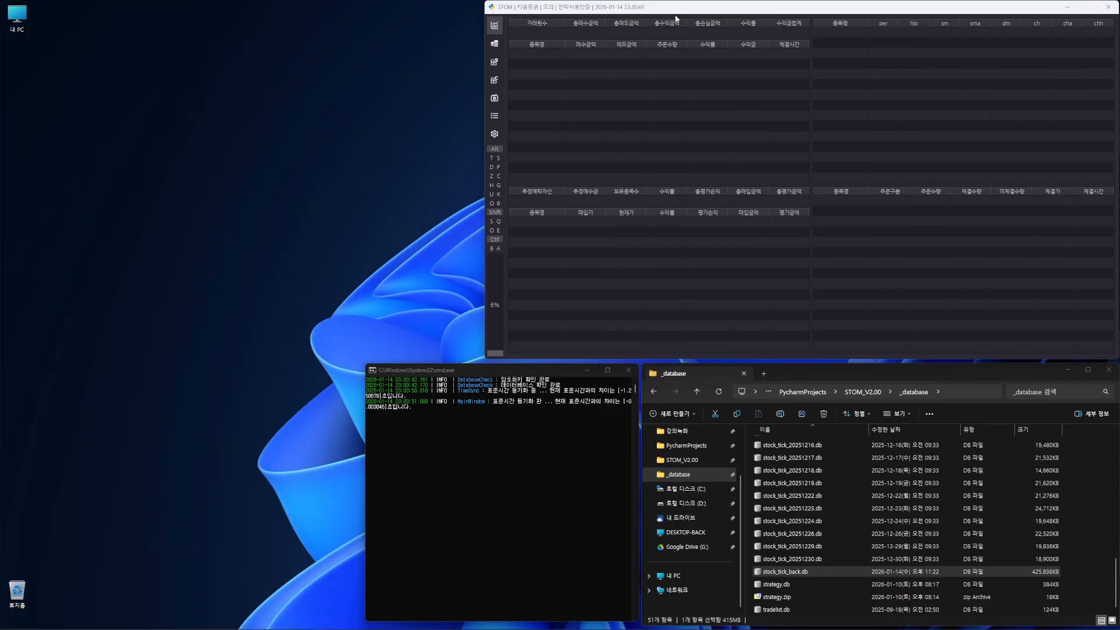
Step: Toggle the STOM window between its compact and full size several more times, ending at full size
left_click(492, 177)
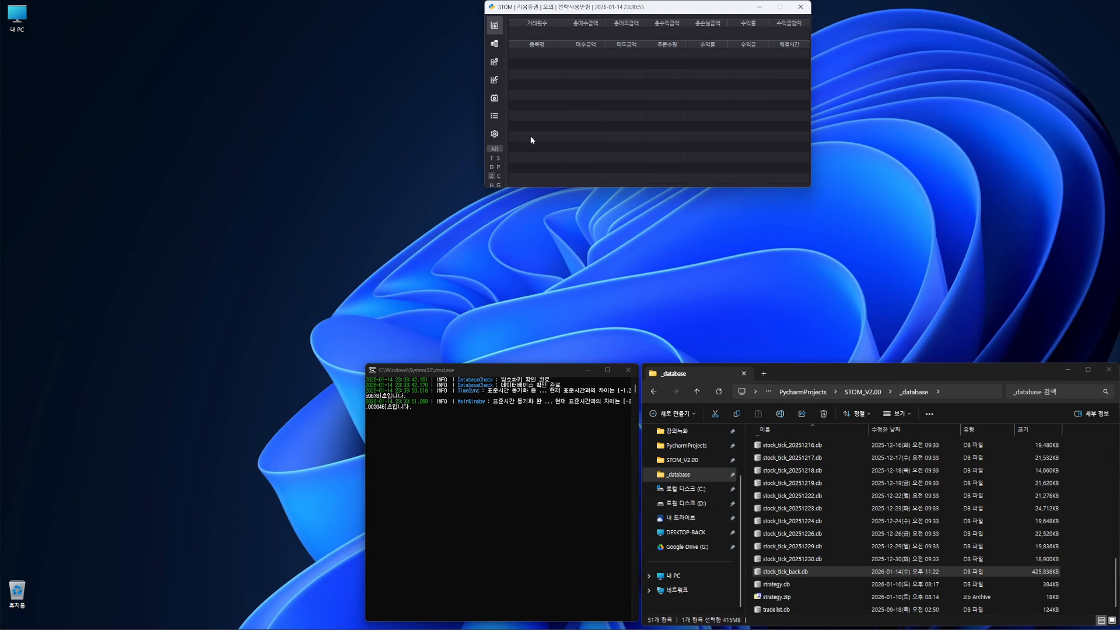
left_click(492, 178)
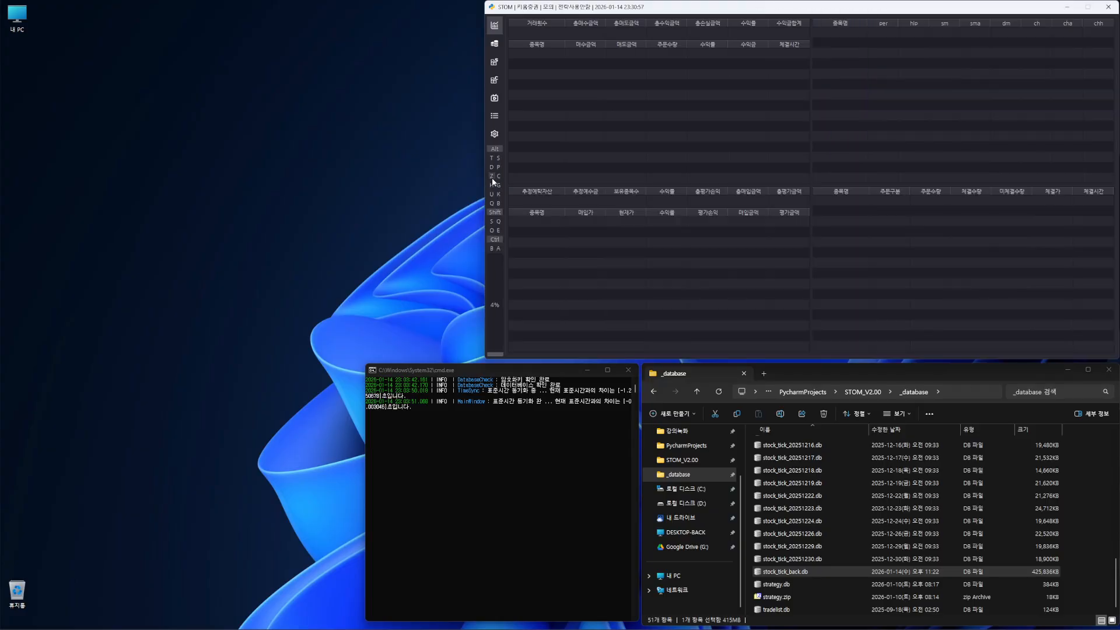
left_click(491, 178)
left_click(491, 177)
left_click(492, 178)
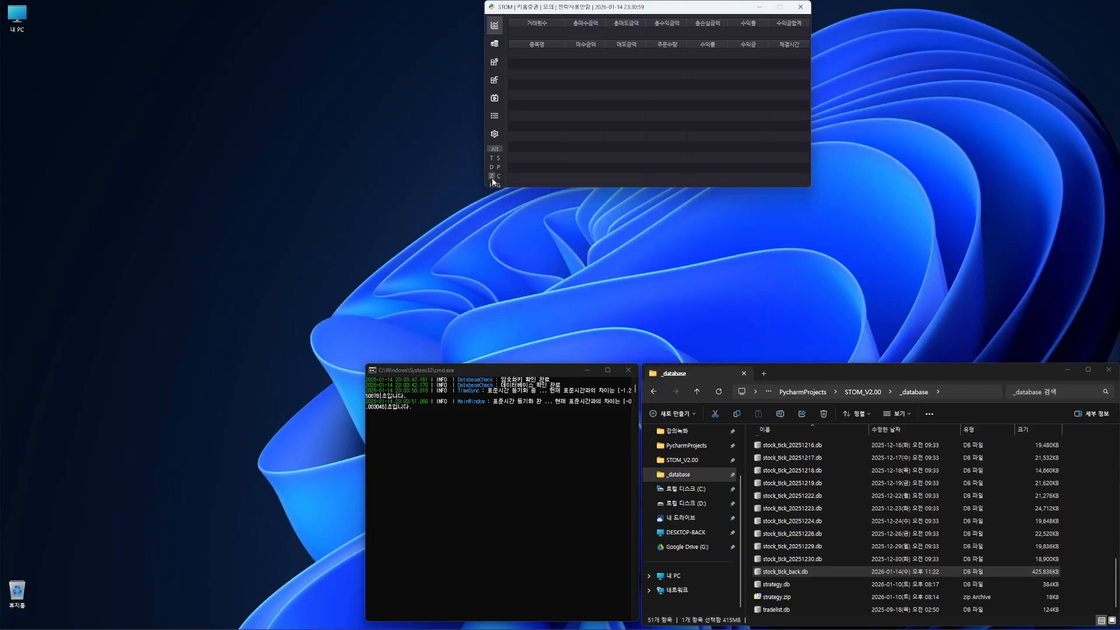
left_click(492, 177)
left_click(492, 177)
left_click(492, 178)
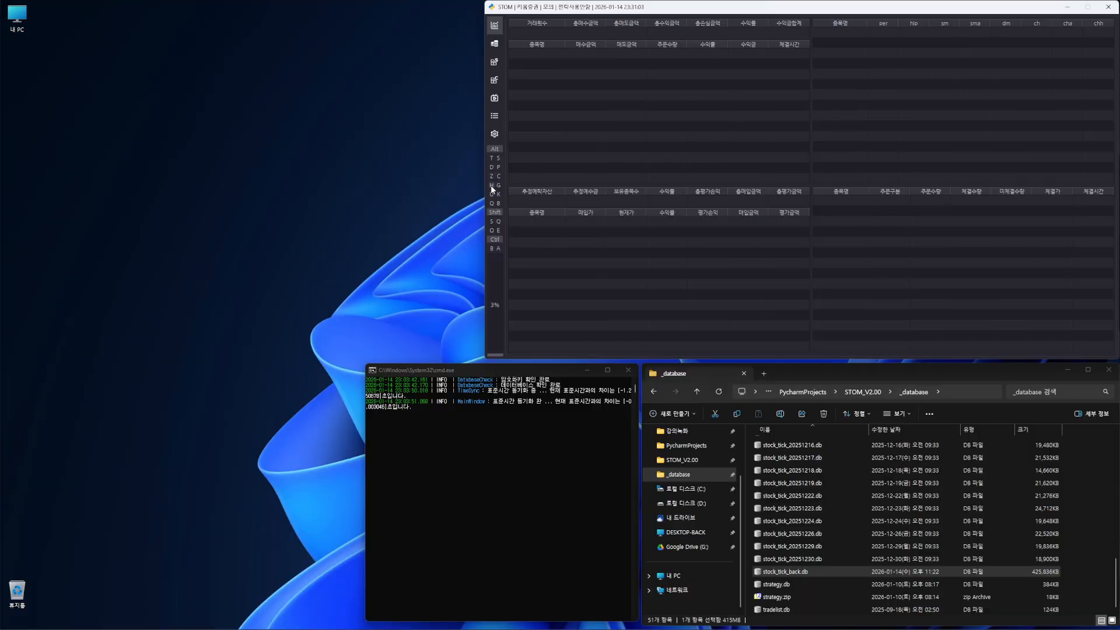
Step: Shrink the STOM main window to its compact size, move it aside, and restore its full size and original place
left_click(492, 178)
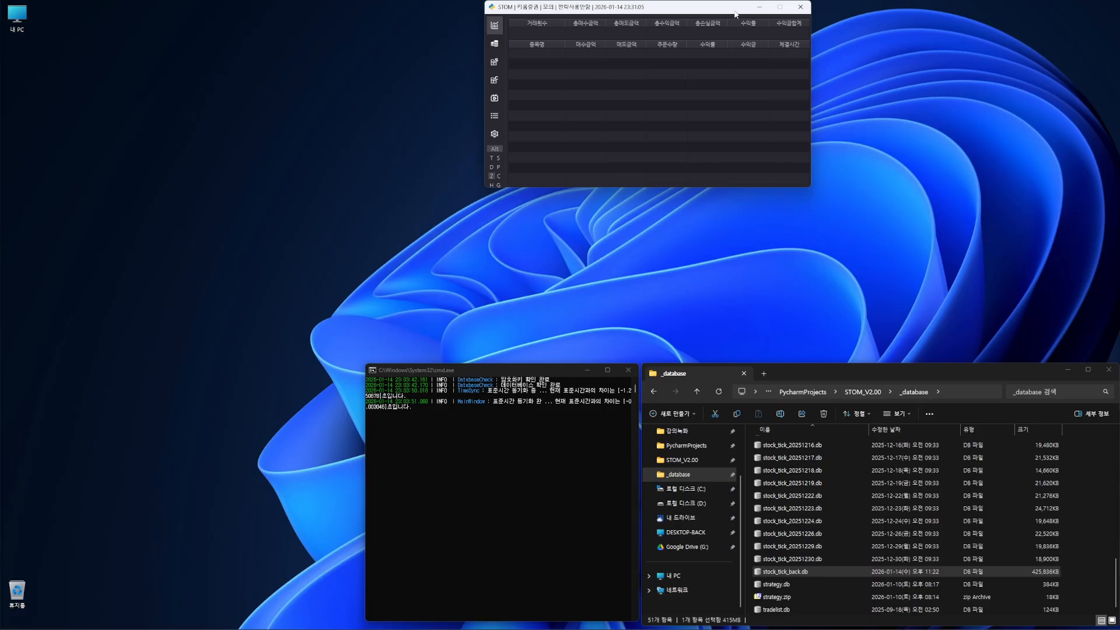
left_click_drag(663, 9, 170, 451)
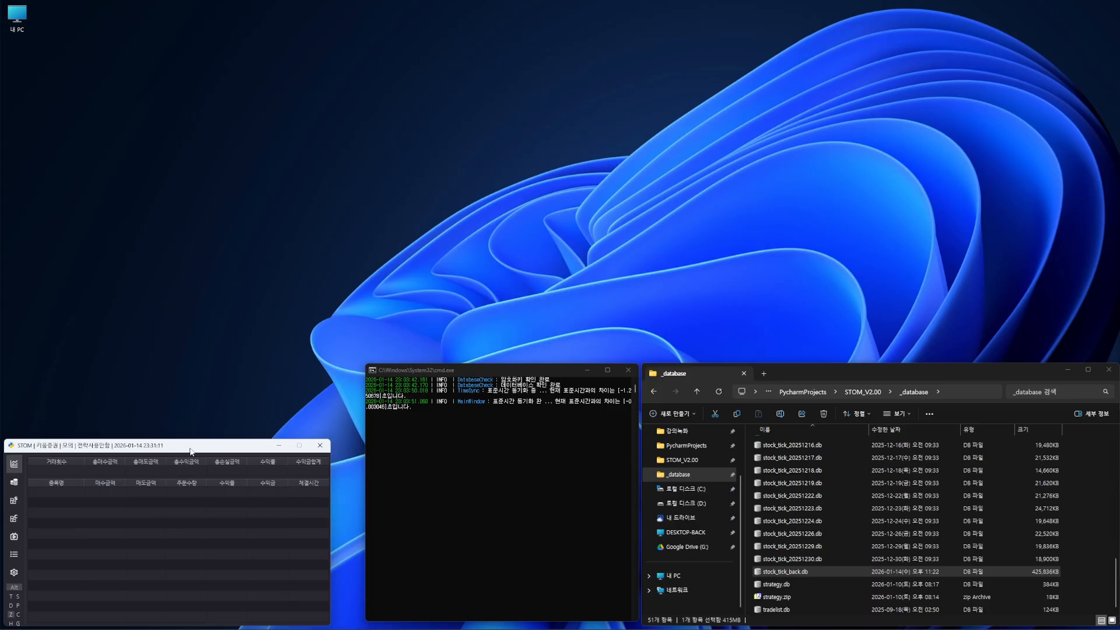
left_click(468, 190)
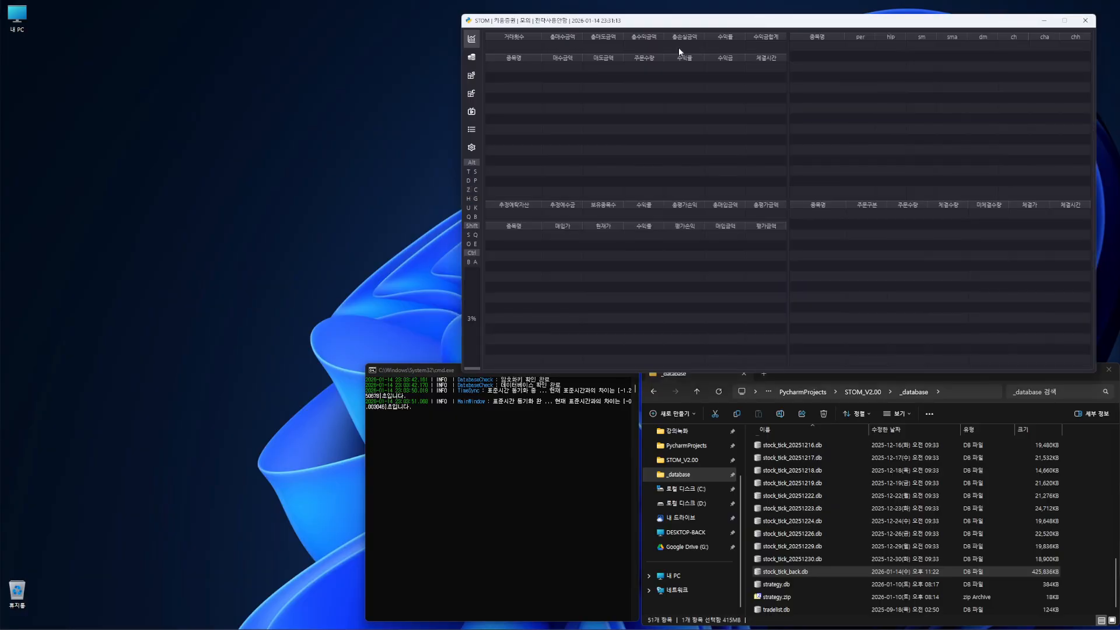
left_click_drag(817, 23, 839, 11)
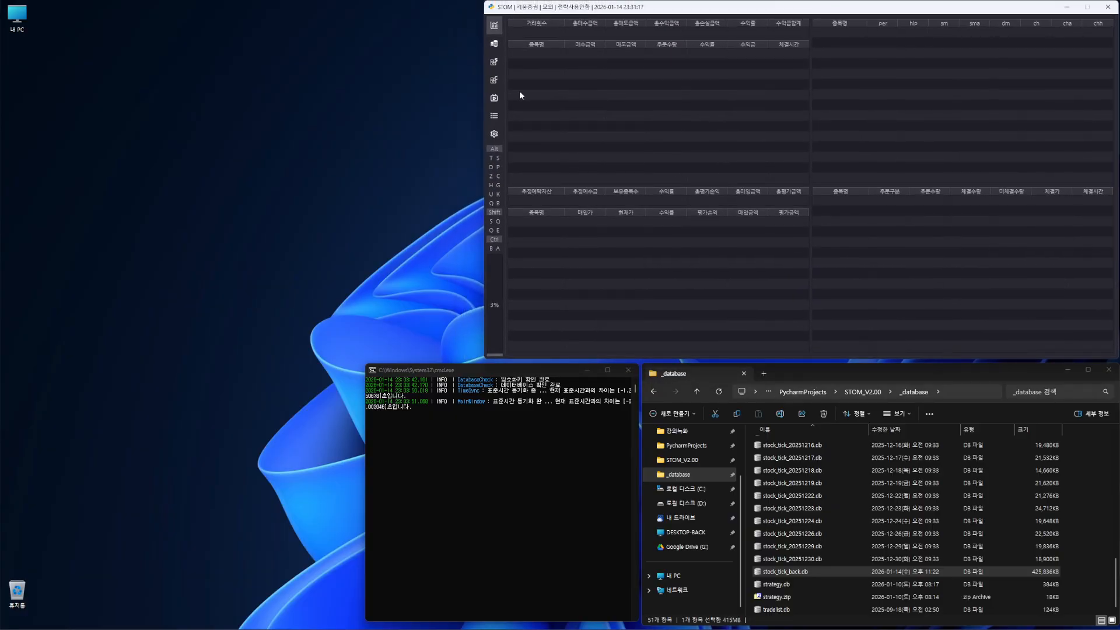
Step: Open the chart window and extend it with the stock list beside the charts
left_click(499, 176)
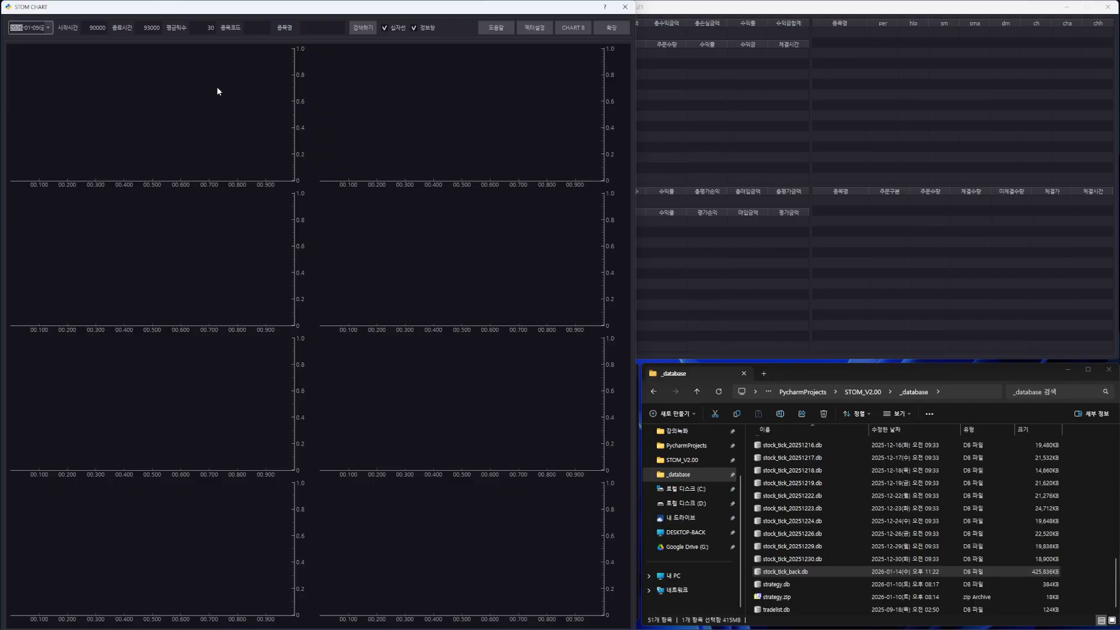
left_click(216, 128)
left_click(613, 32)
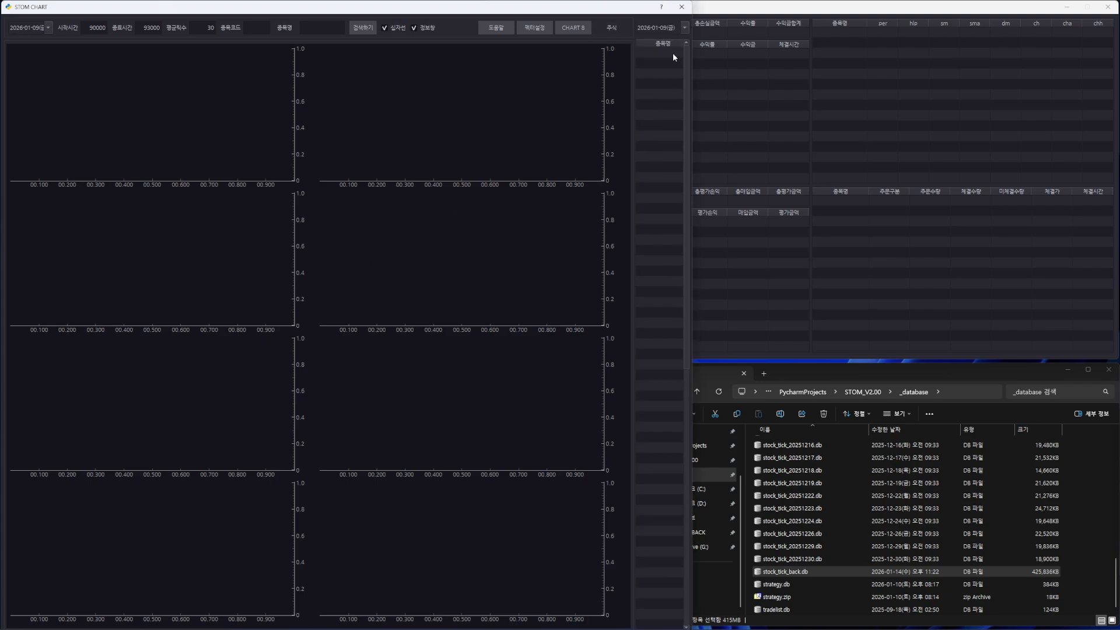
Step: Set the stock list's date to 2025-12-30, trying 2025-12-31 first
left_click(684, 28)
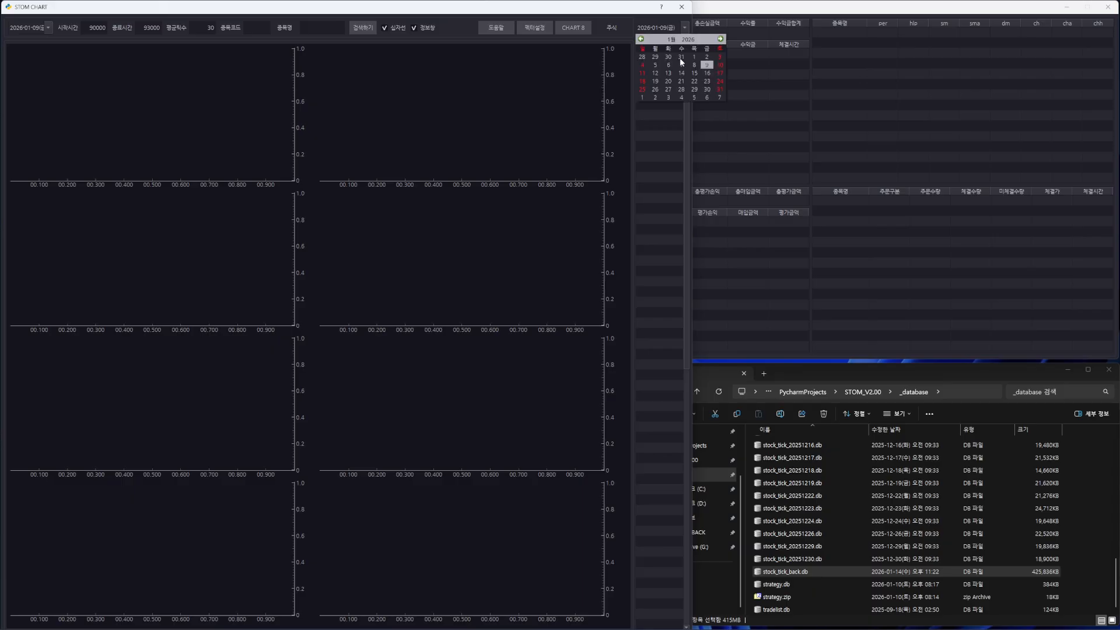
left_click(640, 38)
left_click(681, 90)
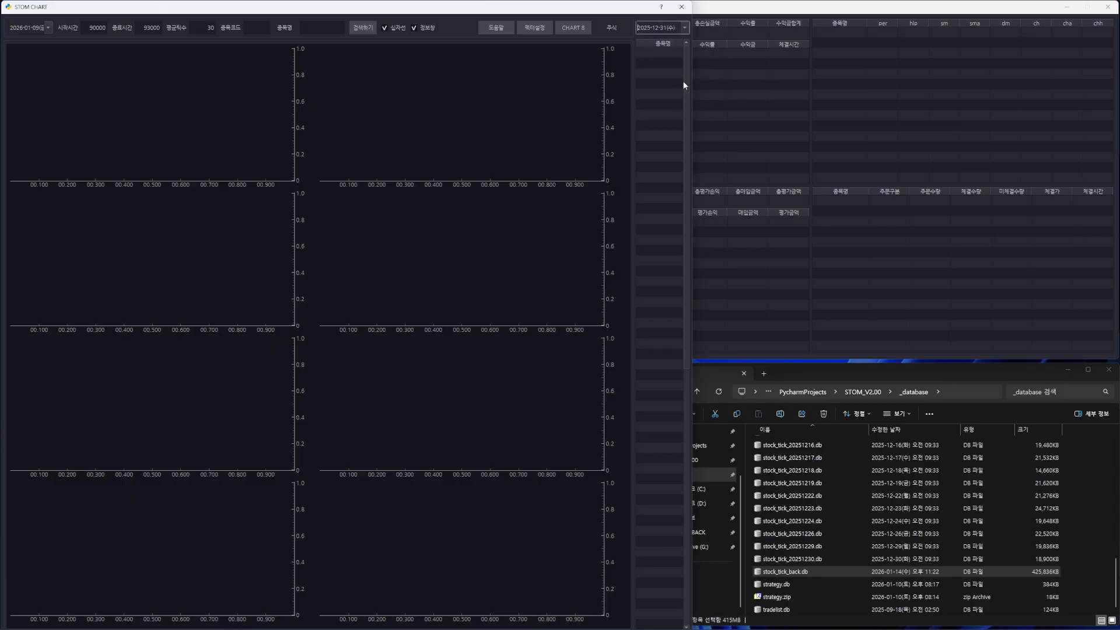
left_click(686, 27)
left_click(667, 91)
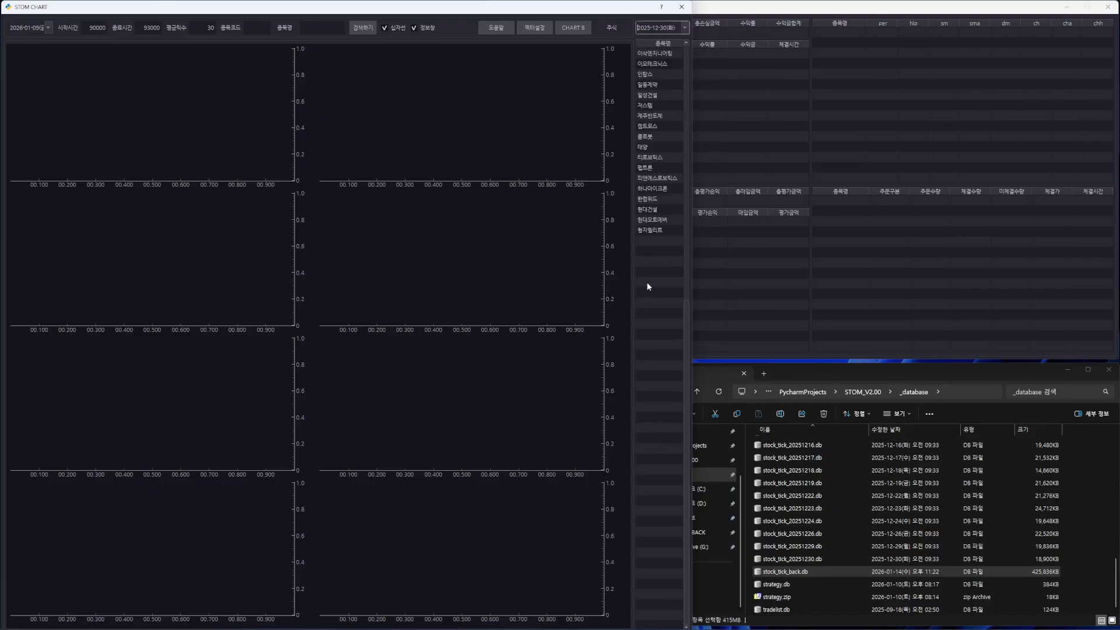
Step: Toggle the list's market between stocks (주식) and coins (코인), ending on stocks
left_click(610, 29)
left_click(615, 30)
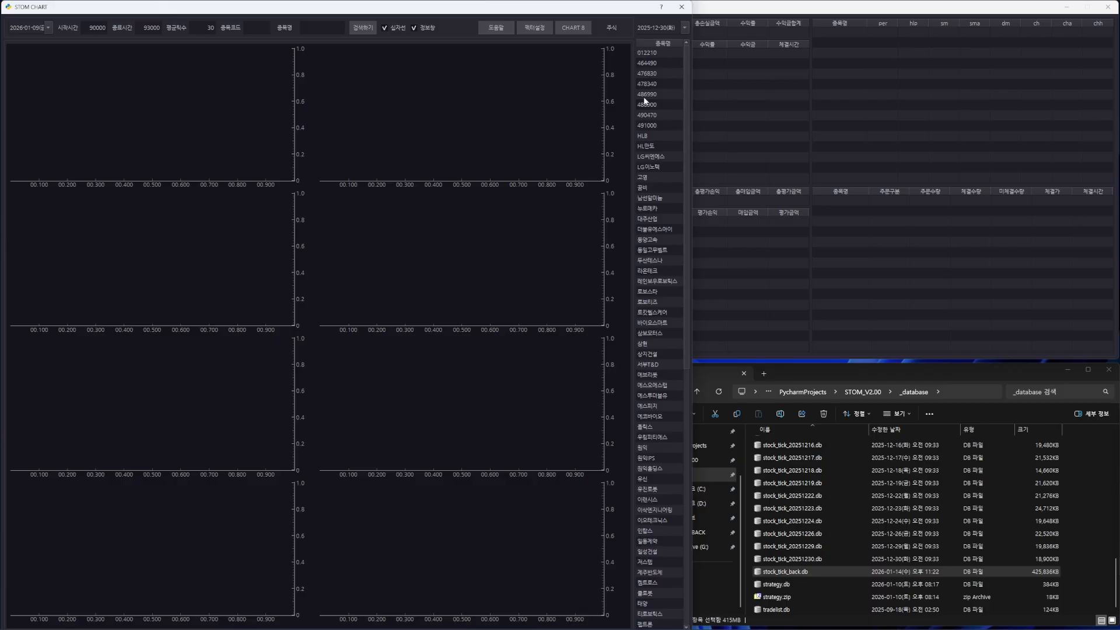
left_click(615, 27)
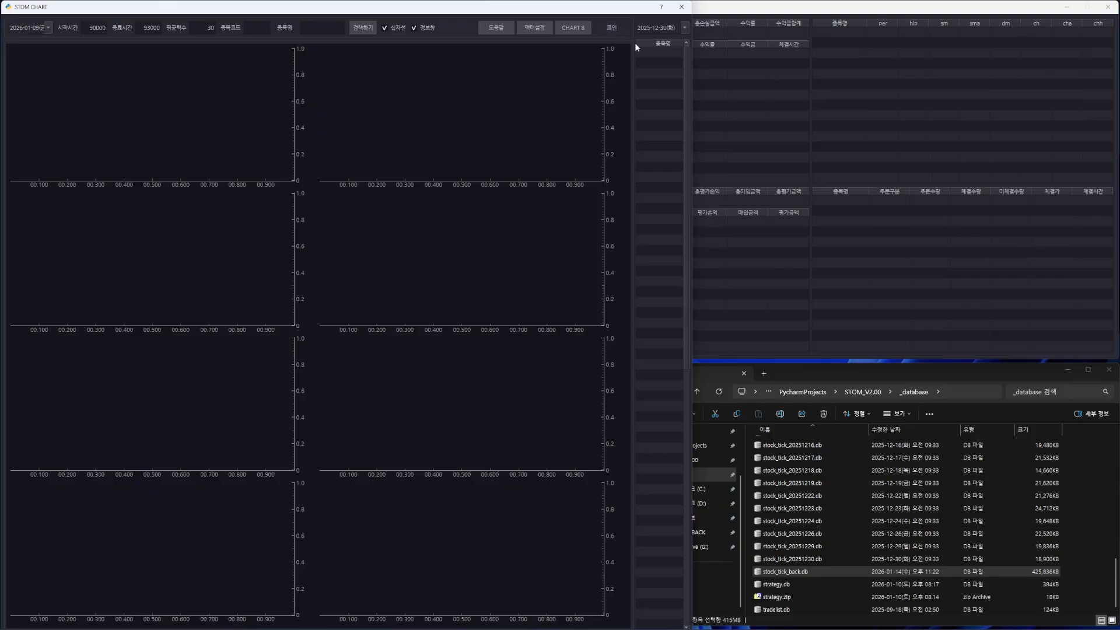
left_click(616, 29)
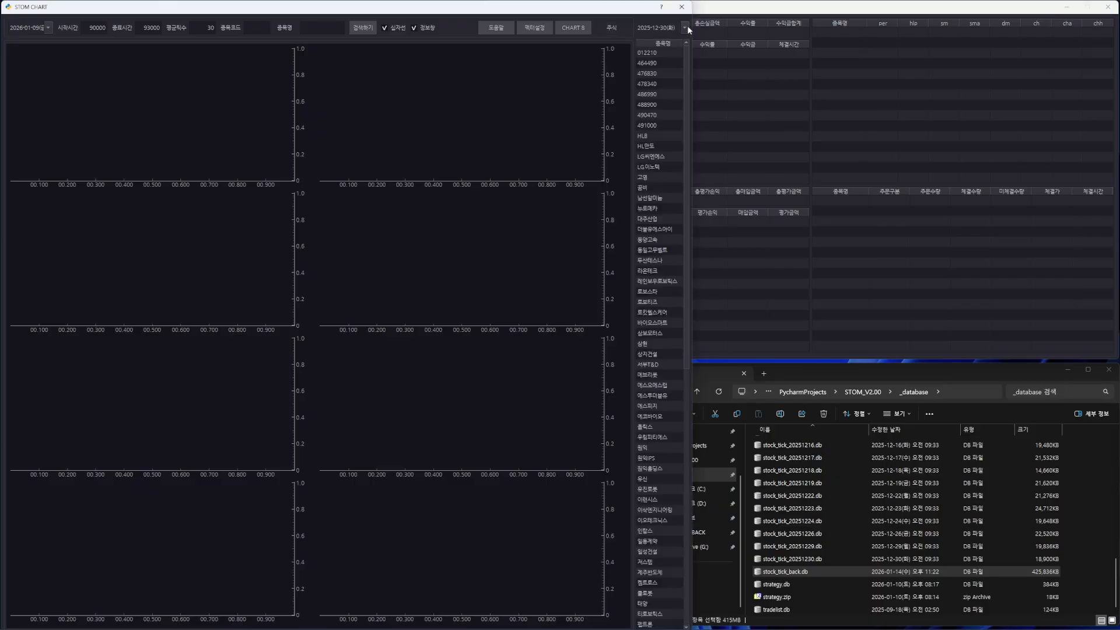
Step: Change the stock list's date to 2025-12-29 and return it to 2025-12-30
left_click(687, 28)
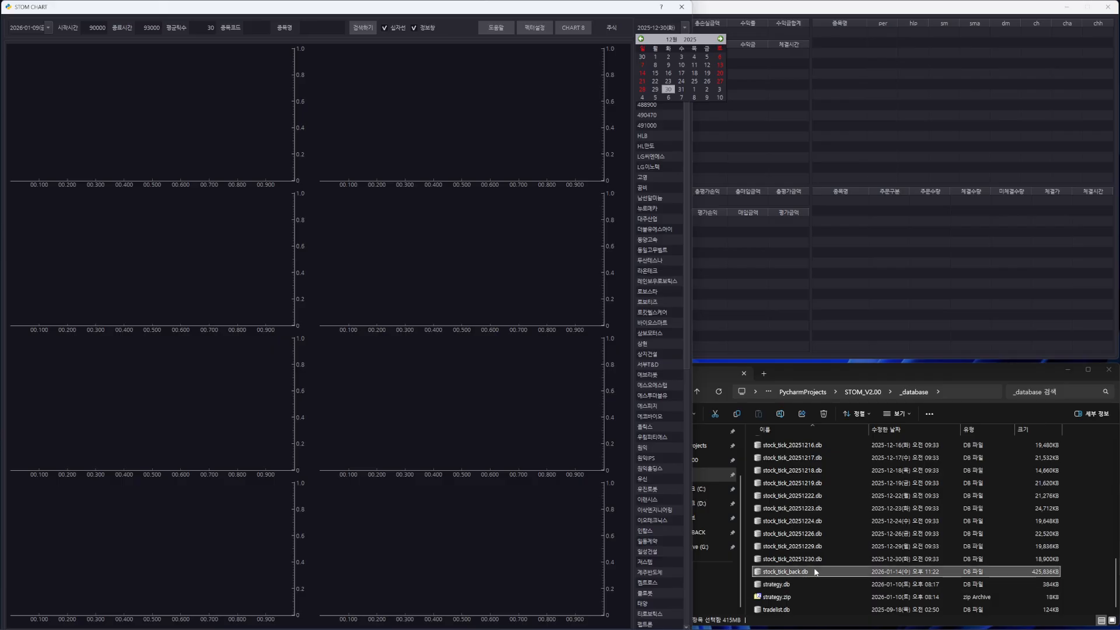
left_click(660, 89)
left_click(685, 28)
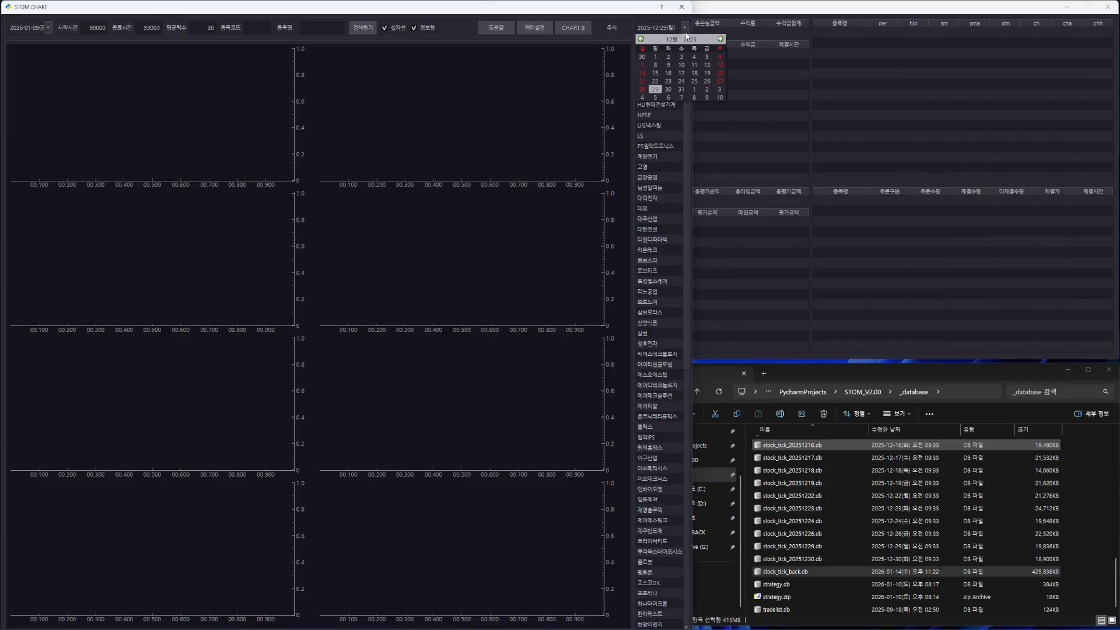
left_click(668, 89)
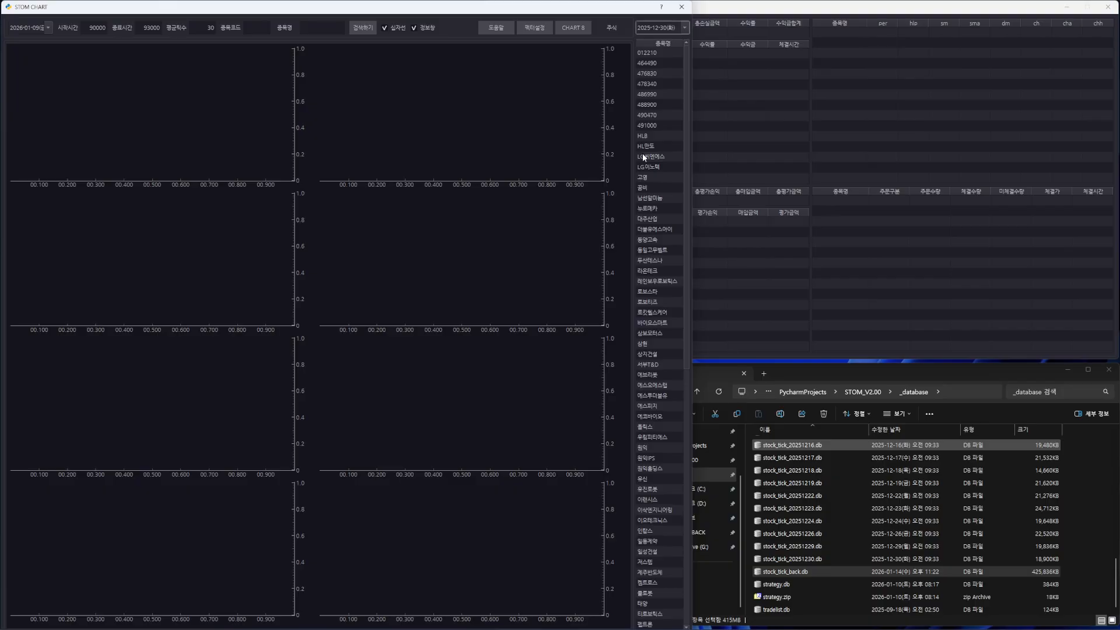
Step: Display the 2025-12-30 charts of HLB, LG이노텍 and 고영 one after another from the stock list
left_click(645, 138)
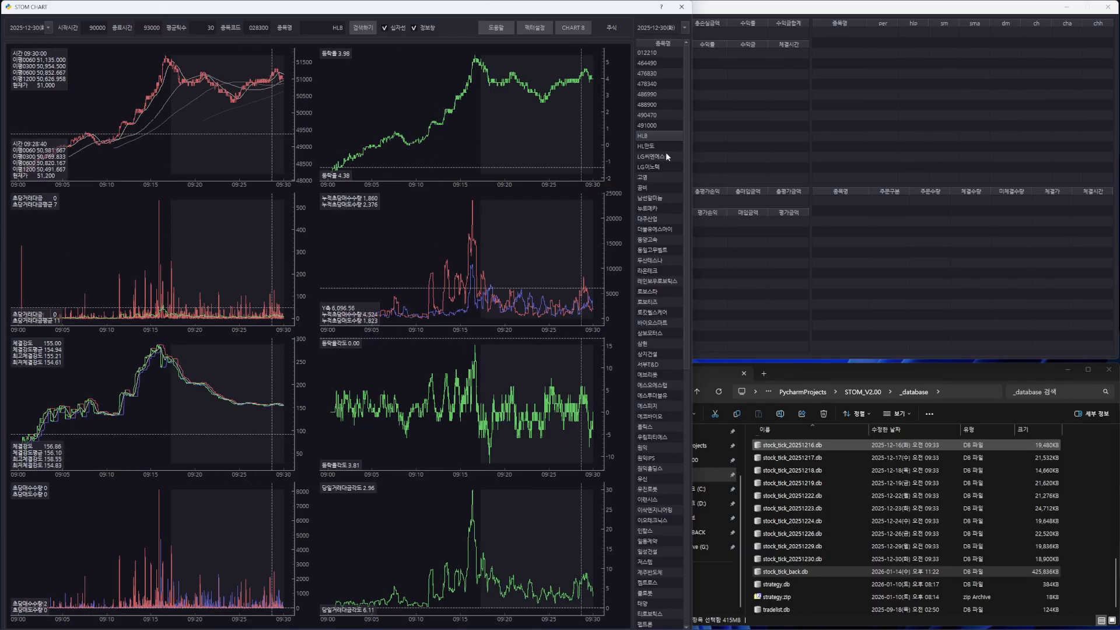
left_click(658, 167)
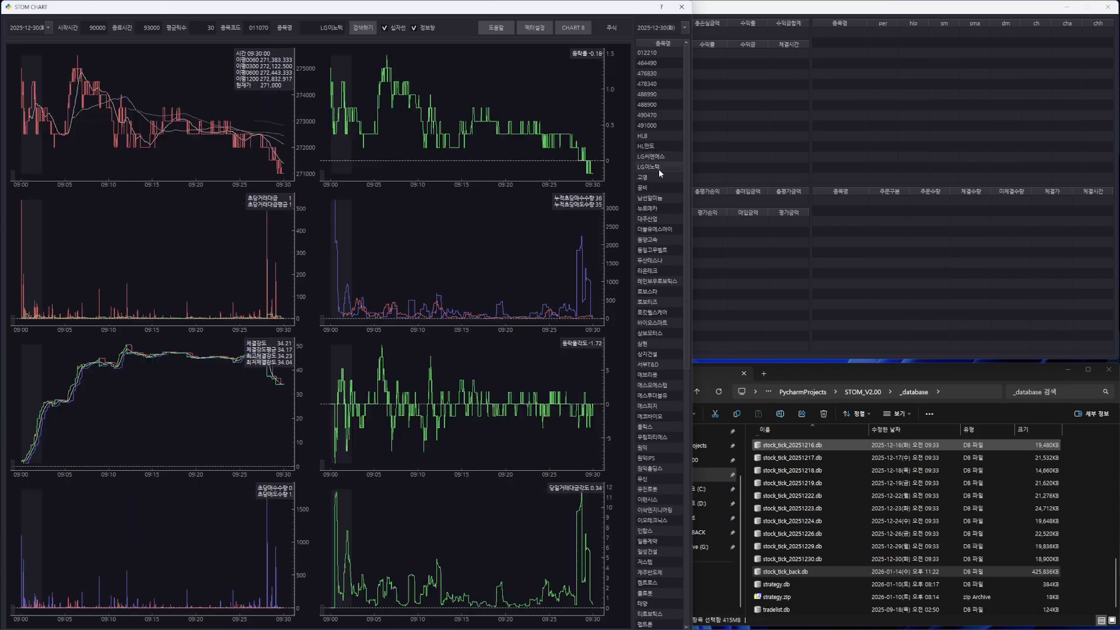
left_click(657, 178)
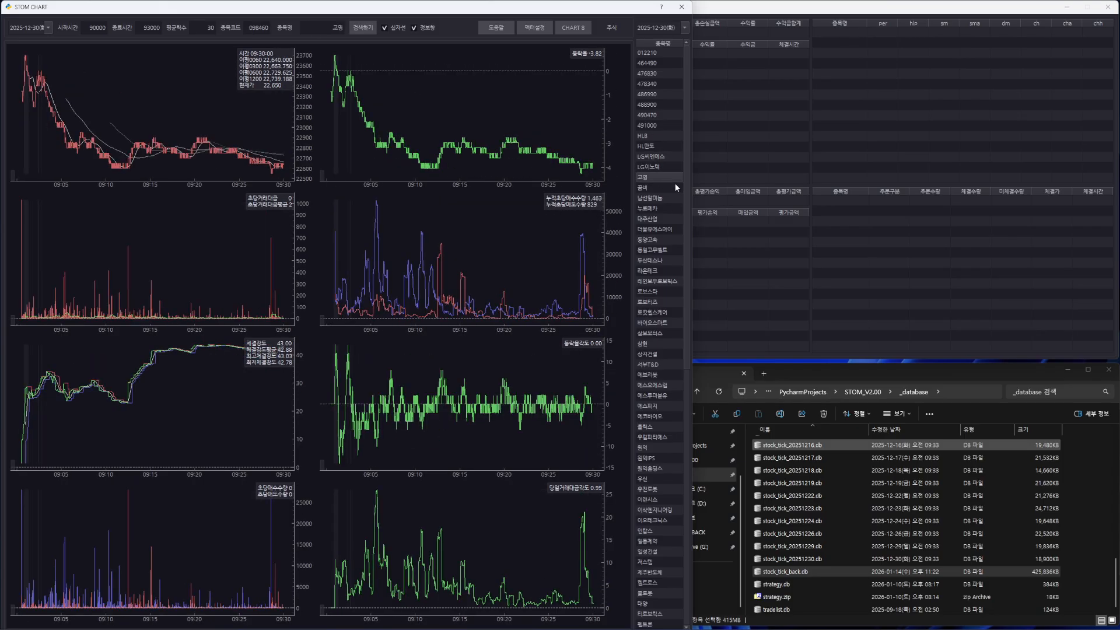
Step: Move the stock list's highlight from 고영 up to the first entry and back down to 491000
key("Up")
key("Up")
key("Up")
key("Up")
key("Up")
key("Up")
key("Up")
key("Up")
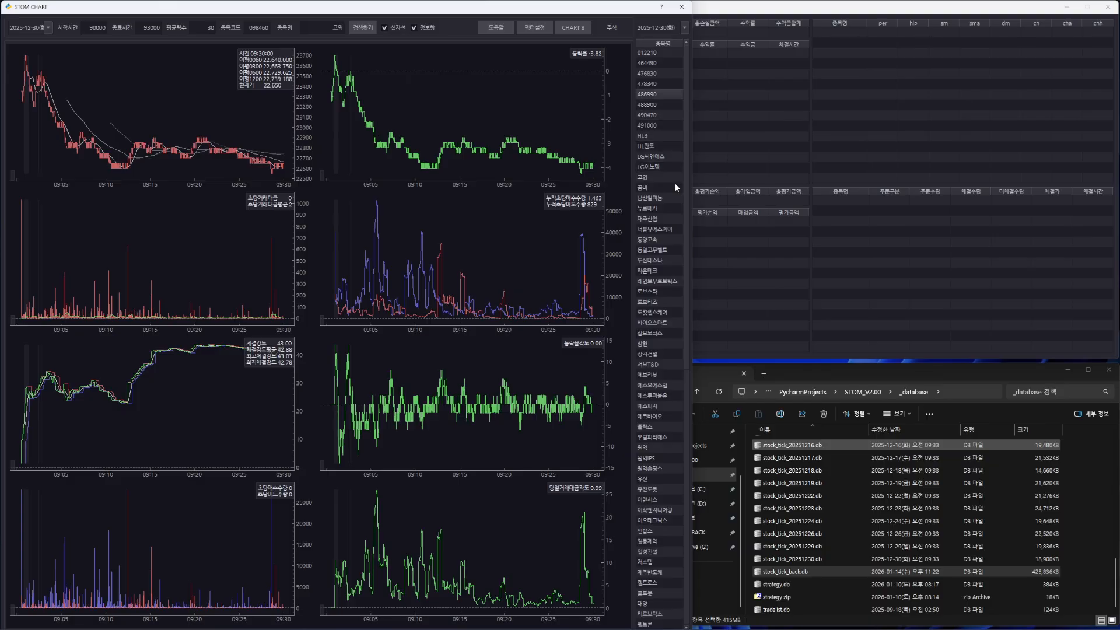
key("Up")
key("Up")
key("Up")
key("Up")
key("Down")
key("Down")
key("Down")
key("Down")
key("Down")
key("Down")
key("Down")
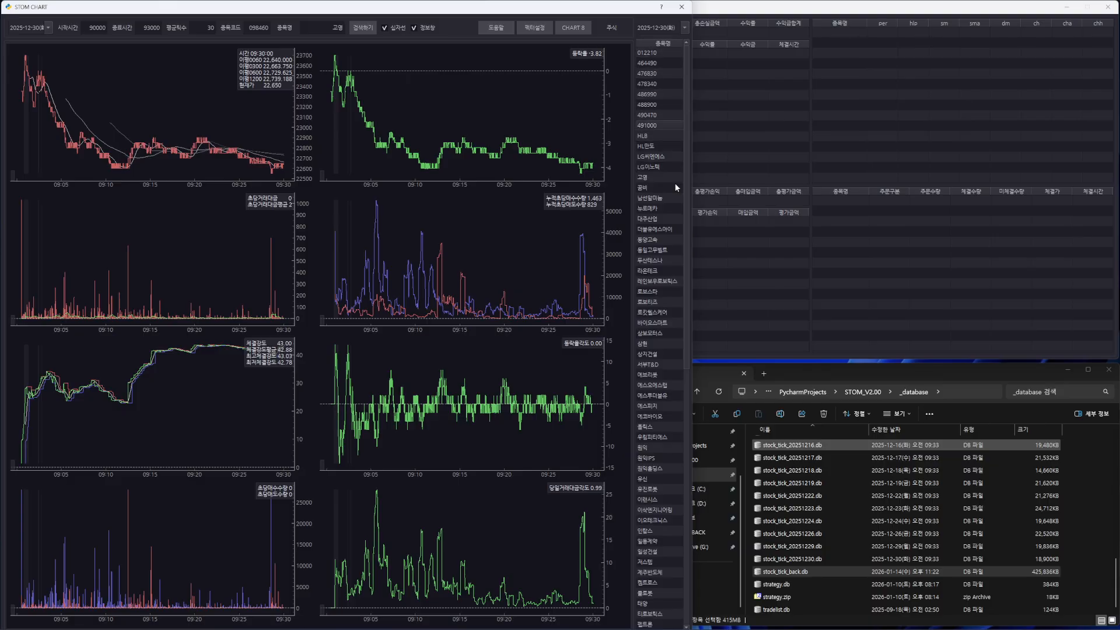
key("Down")
key("Down")
key("Up")
key("Up")
Step: Browse the charts of individual stocks from 012210 through HL만도, ending with HLB's chart
left_click(658, 141)
left_click(665, 53)
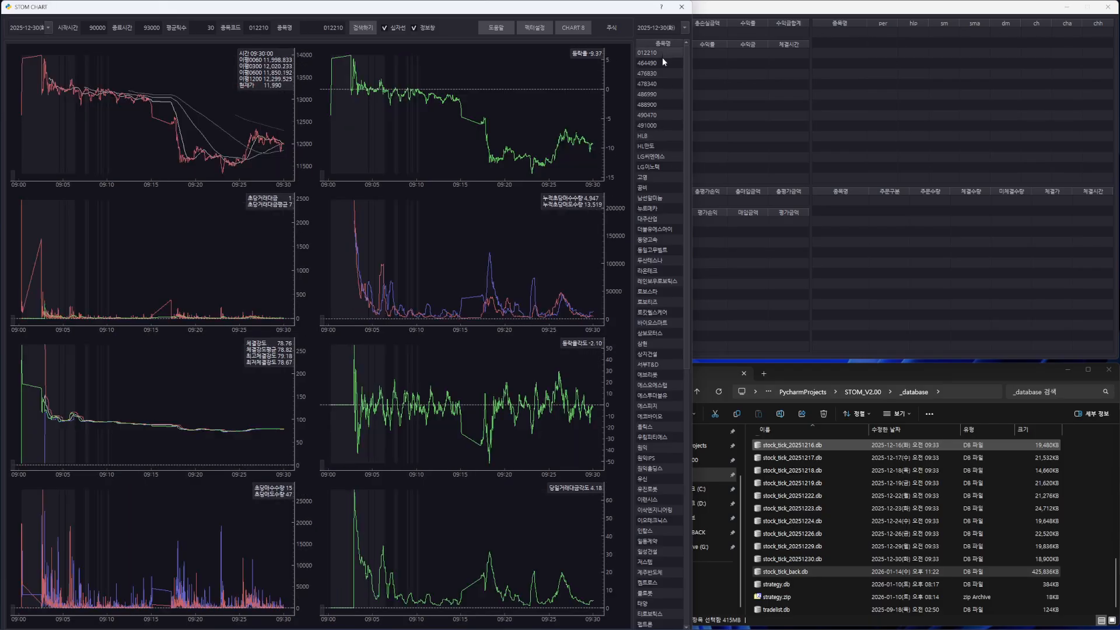
left_click(659, 65)
left_click(657, 74)
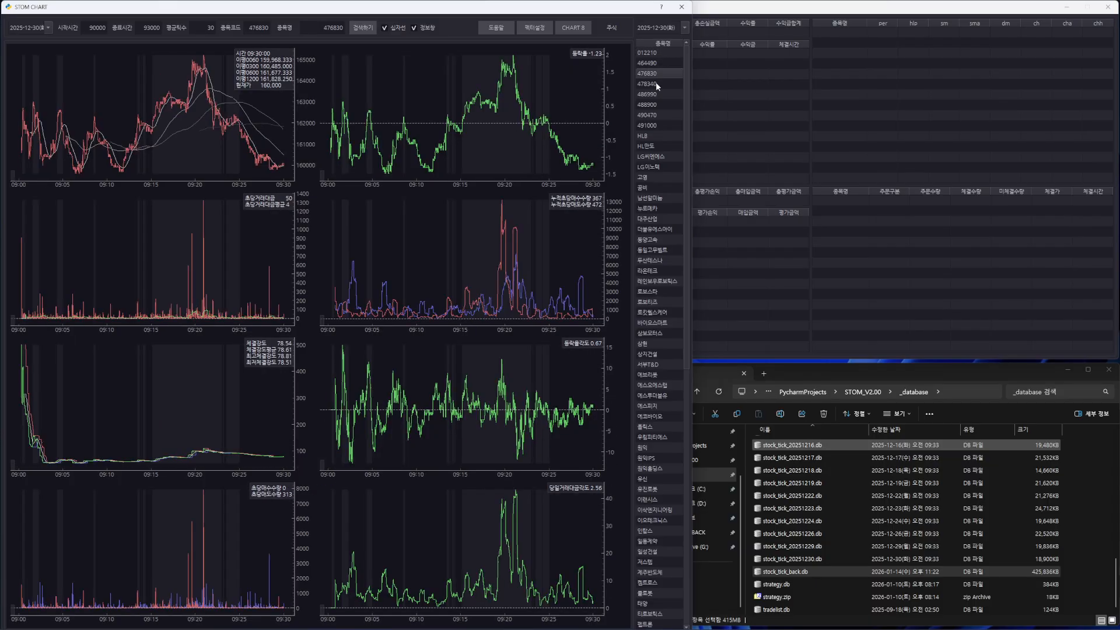
left_click(656, 83)
left_click(656, 93)
left_click(655, 105)
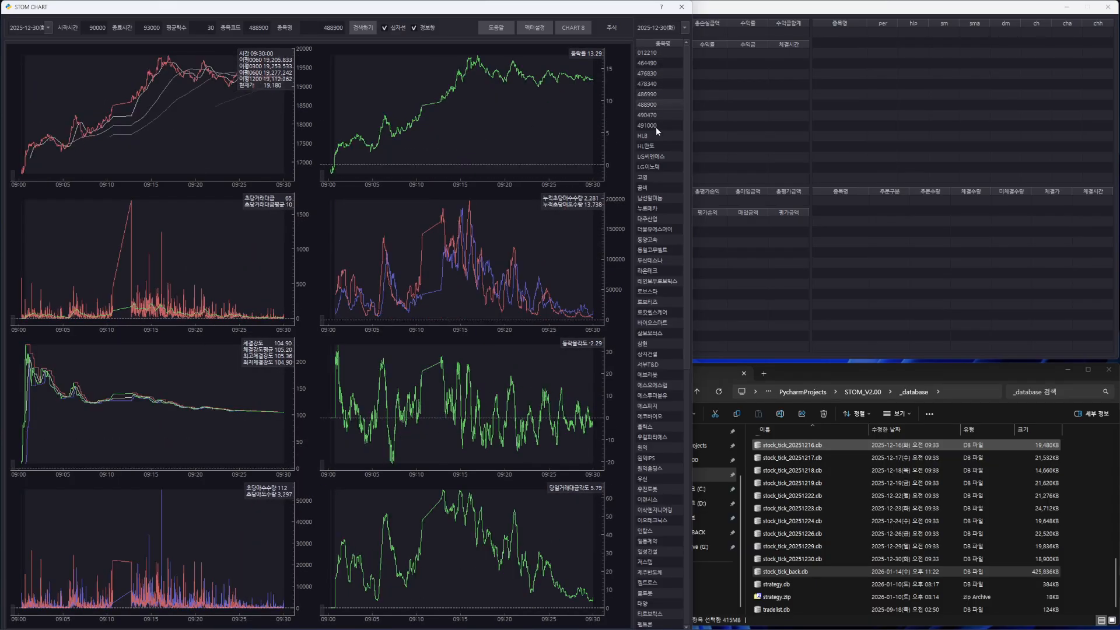
left_click(657, 126)
left_click(658, 146)
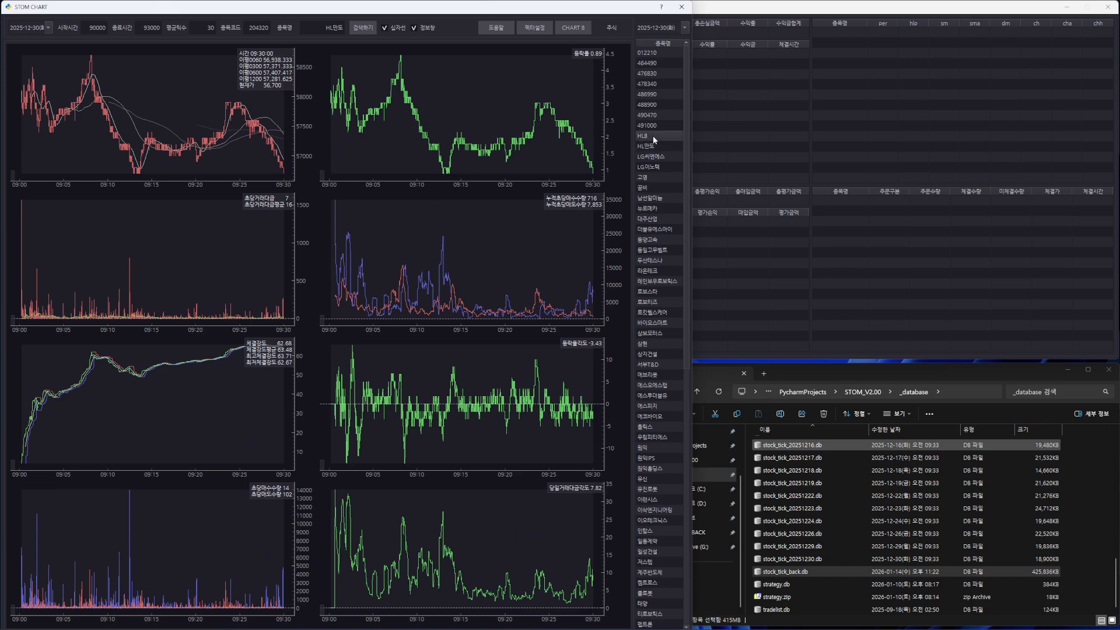
left_click(653, 135)
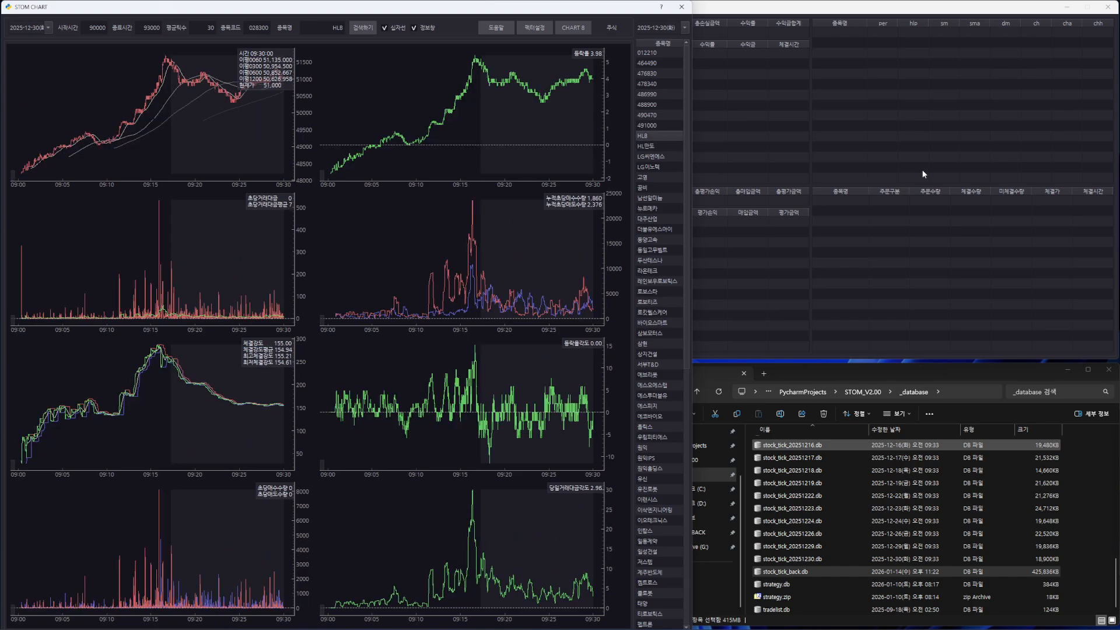
Step: Step down the stock list from HLB one entry at a time to review each stock's charts, ending at 로보스타
key("Down")
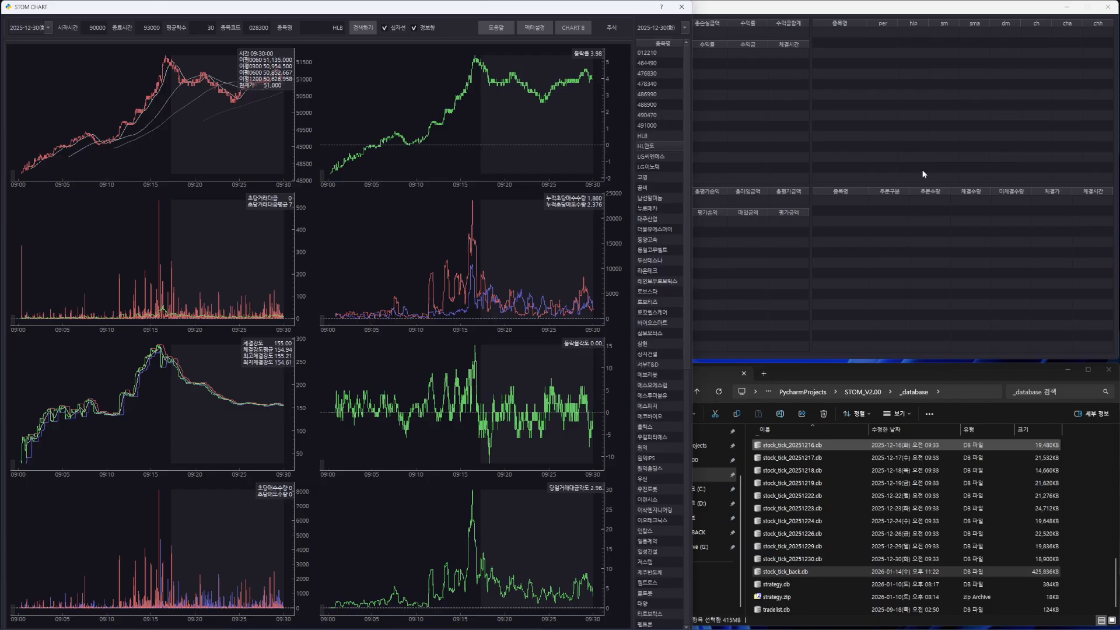
key("Down")
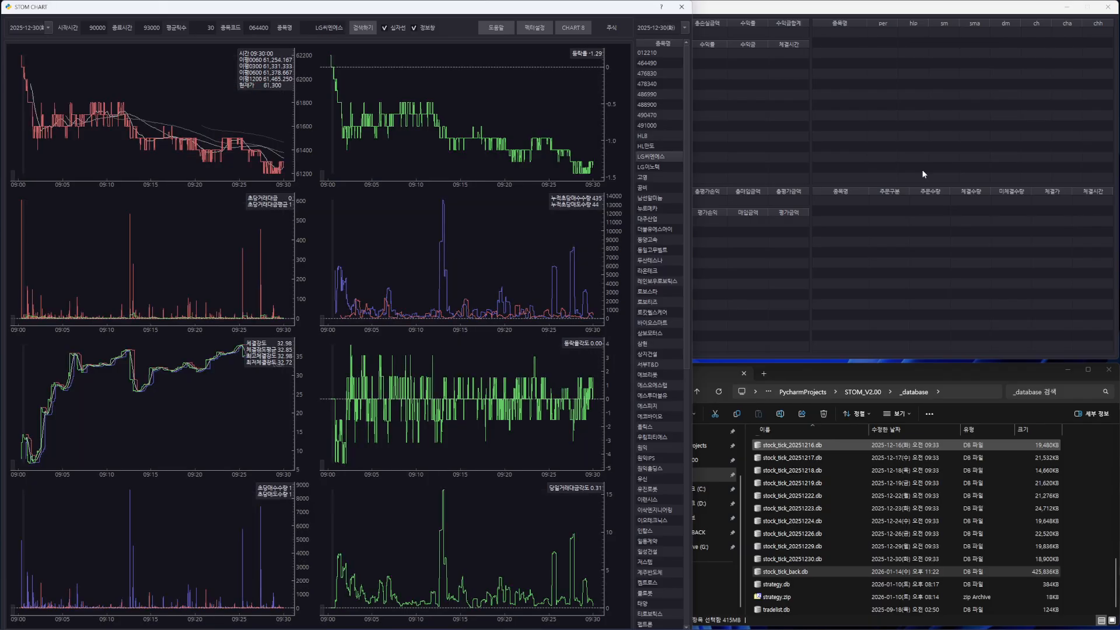
key("Down")
key("Down")
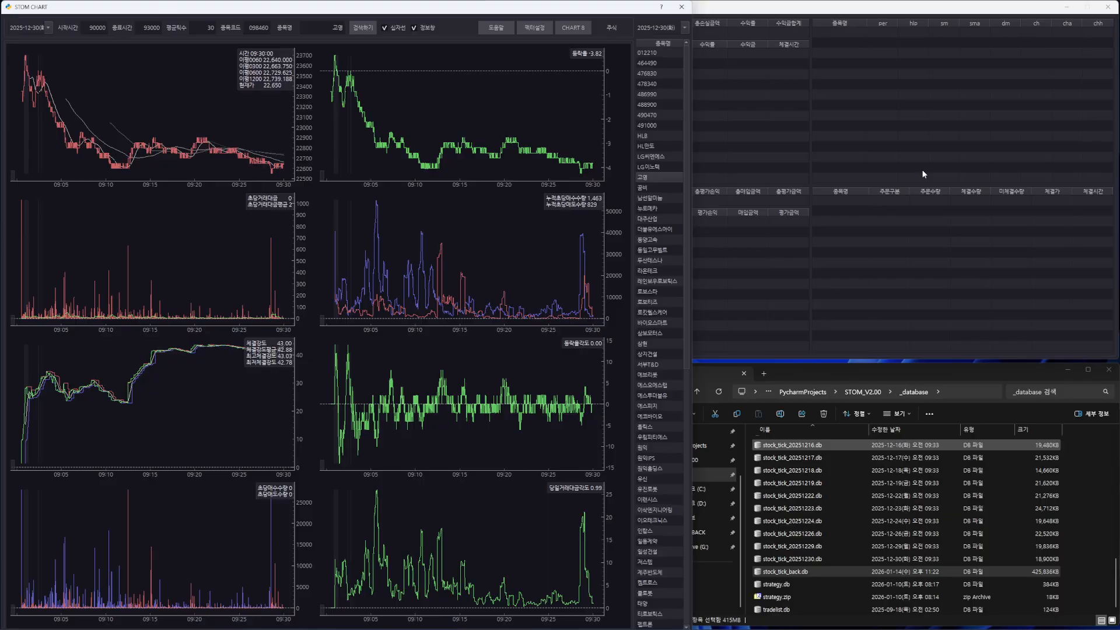
key("Down")
key("Down")
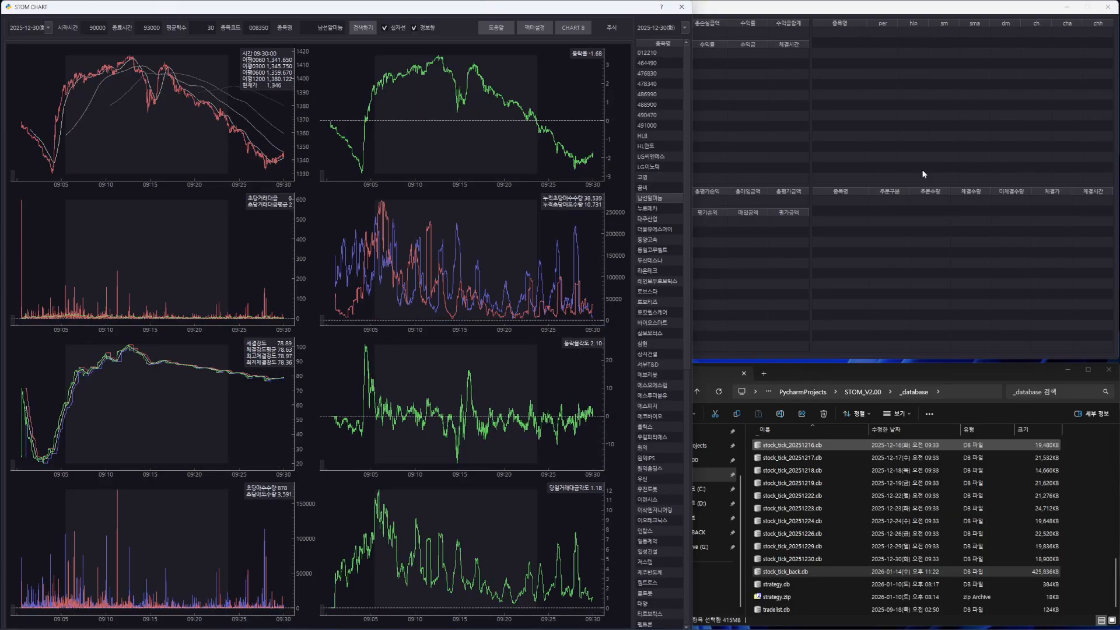
key("Down")
key("Down")
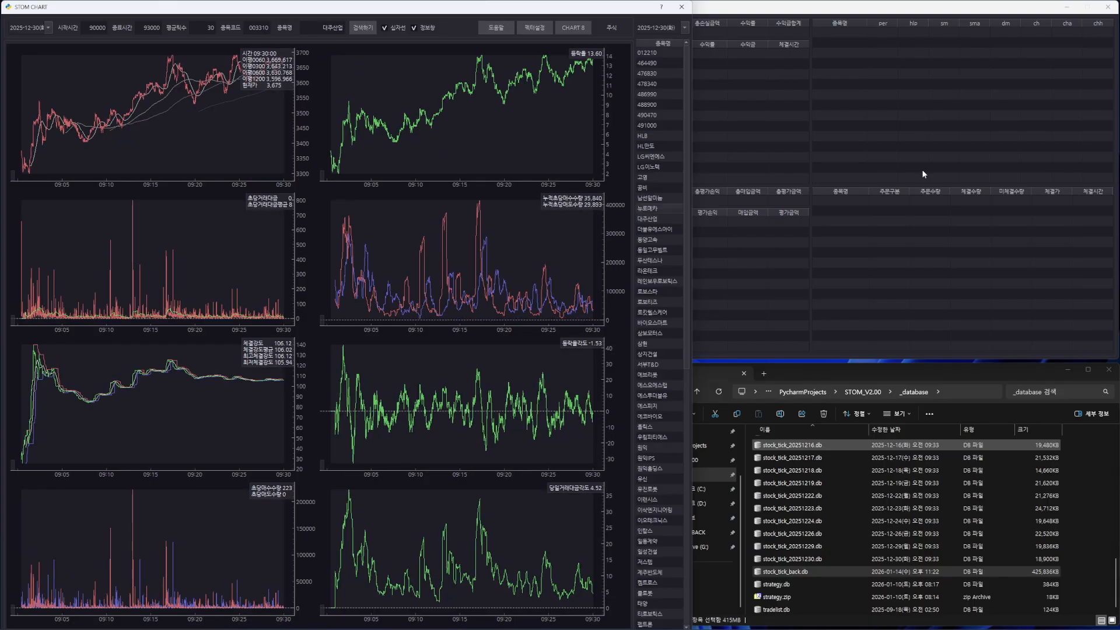
key("Up")
key("Down")
key("Down")
key("Down")
key("Down")
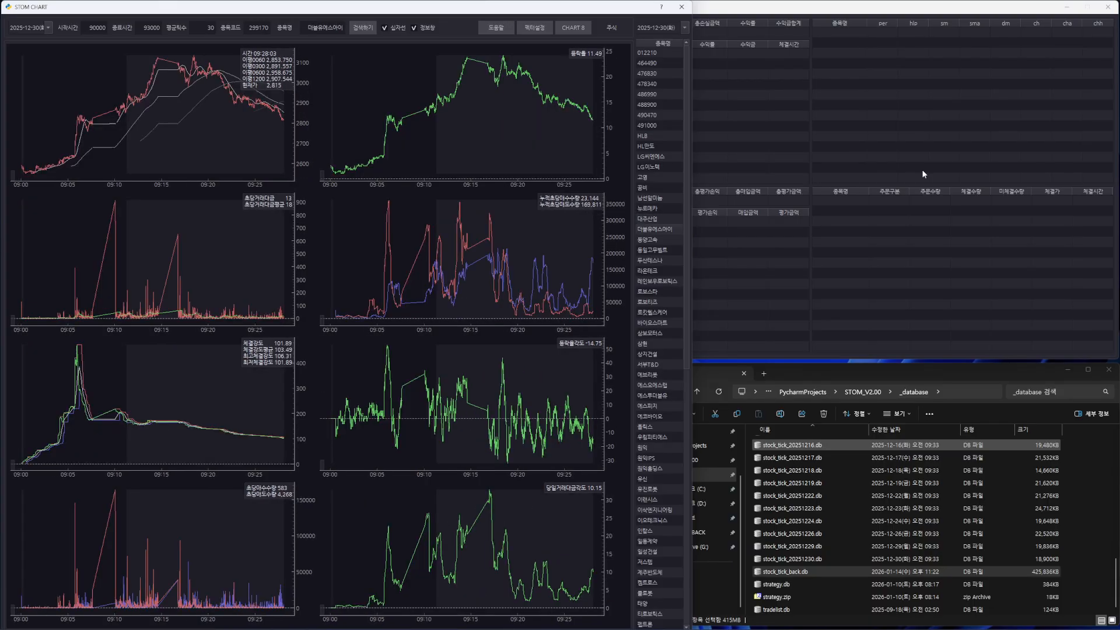
key("Down")
key("Down")
key("Down")
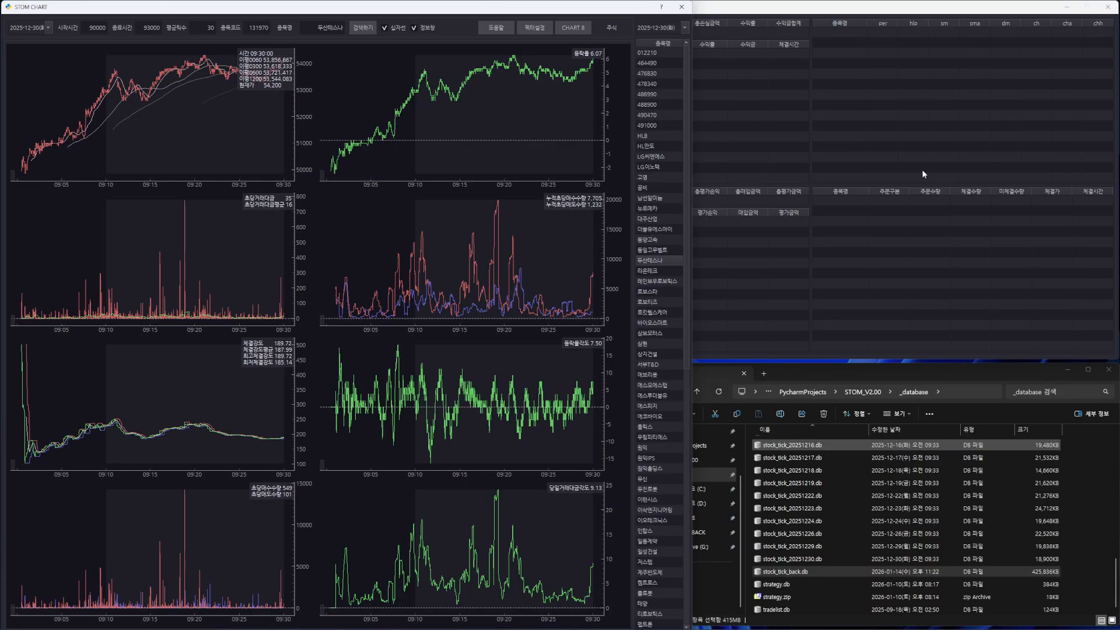
key("Down")
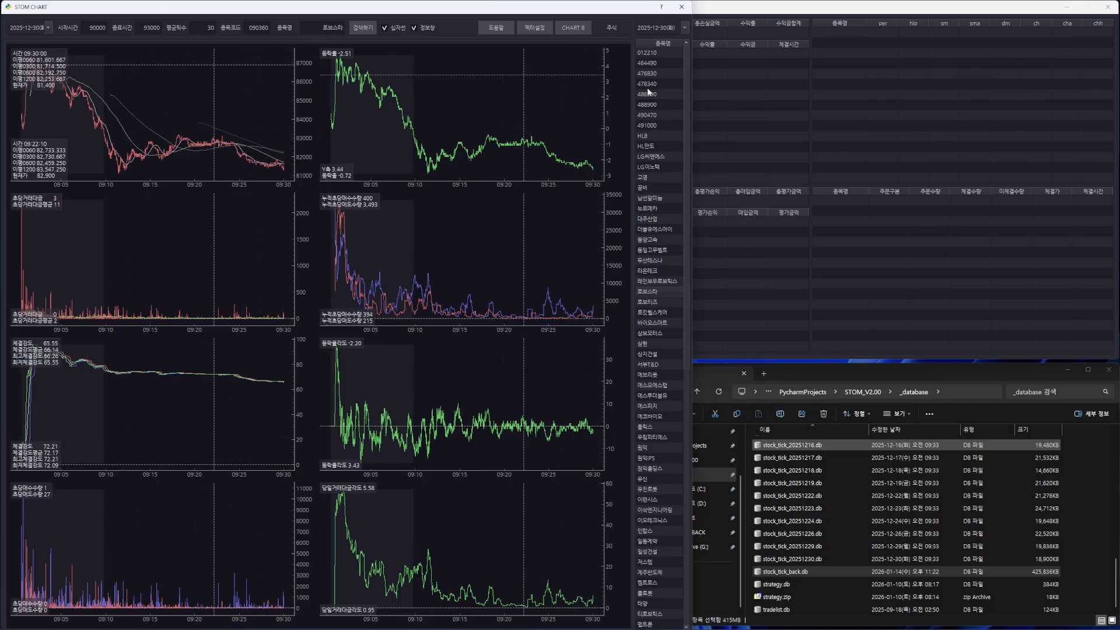
Step: Replace the stock name in the search field with 로보스타 and search for its charts
double_click(306, 27)
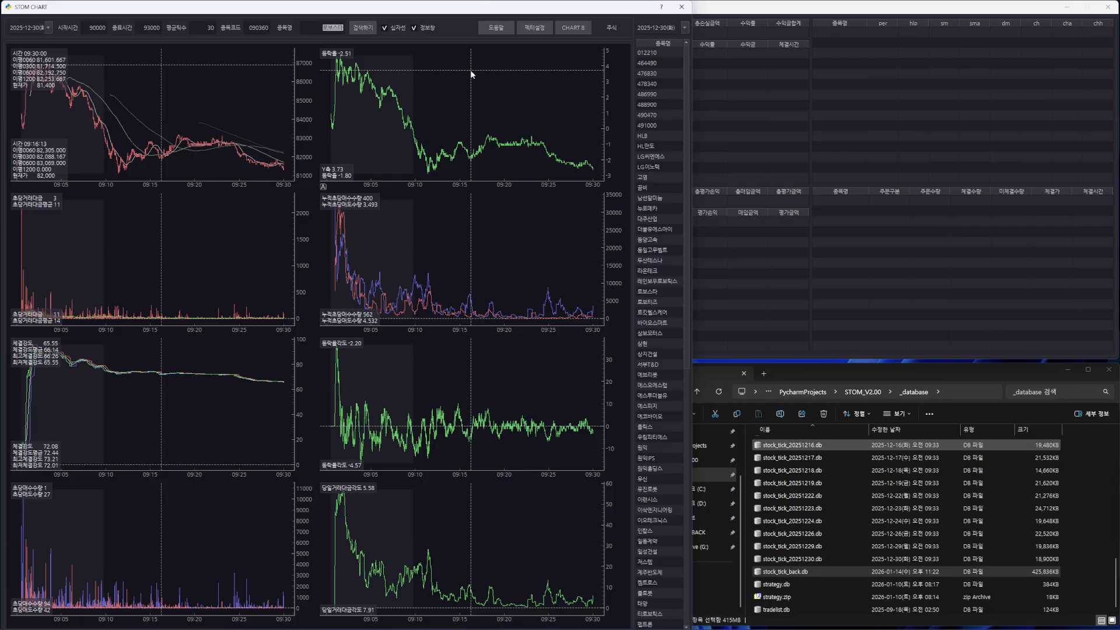
key("BackSpace")
type("로보")
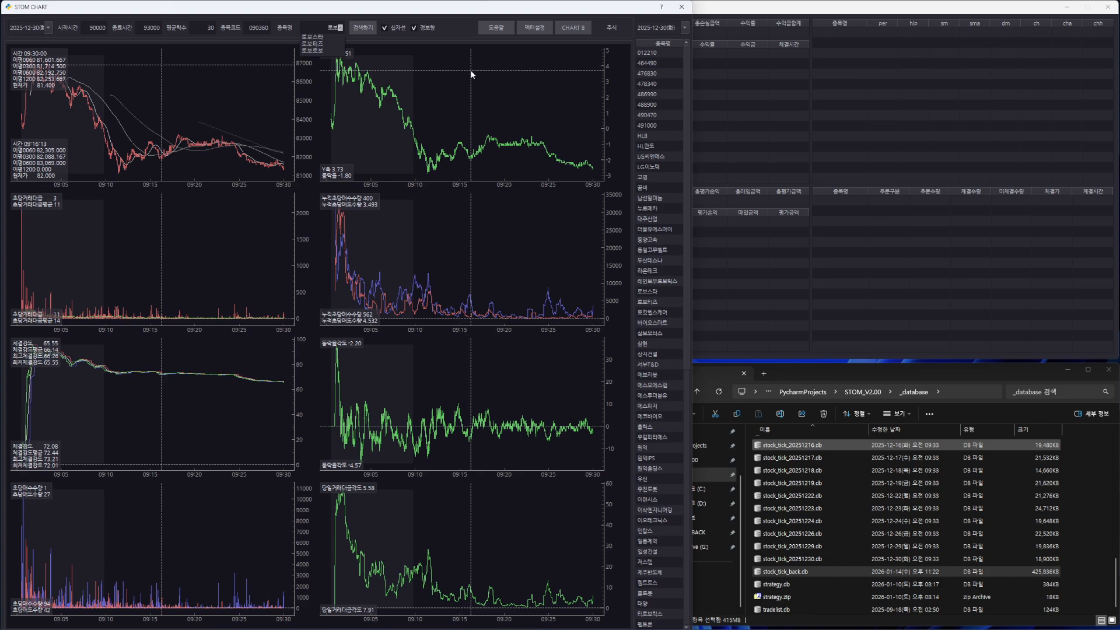
type("ㅅㅡ타")
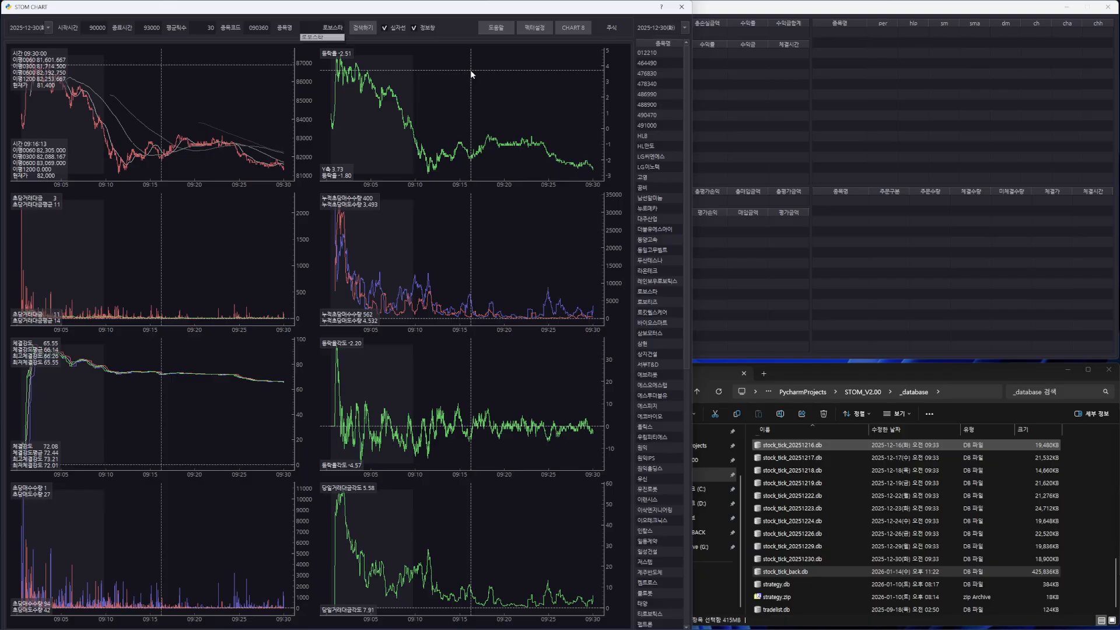
key("Return")
Step: Clear the stock name, enter 남선, choose the suggested 남선알미늄, and display its charts
key("BackSpace")
key("BackSpace")
key("BackSpace")
key("BackSpace")
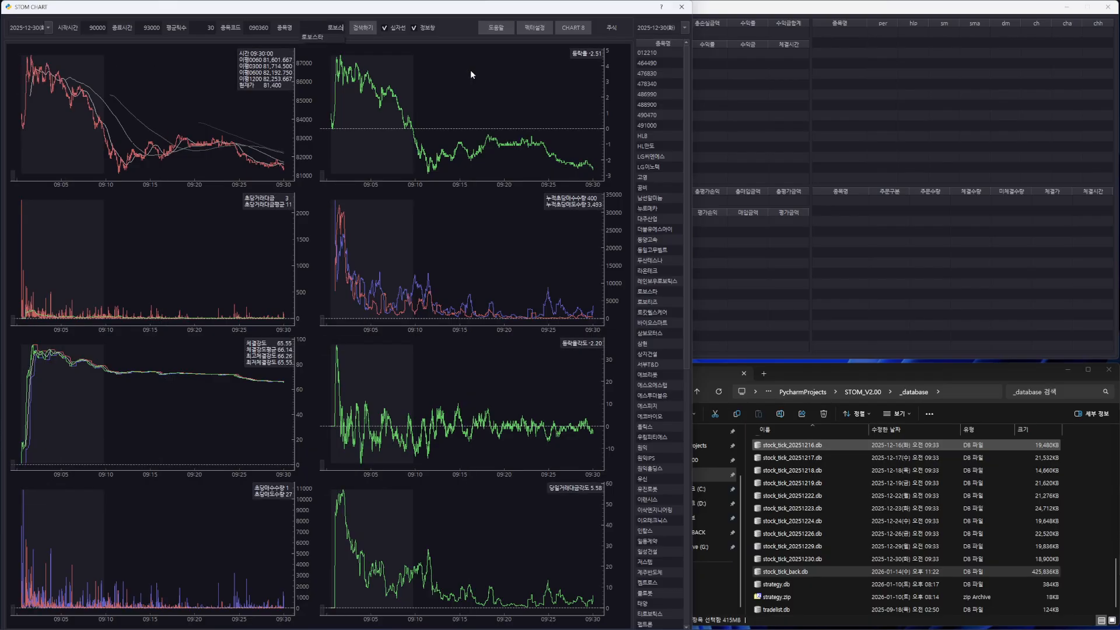
type("남선")
key("Down")
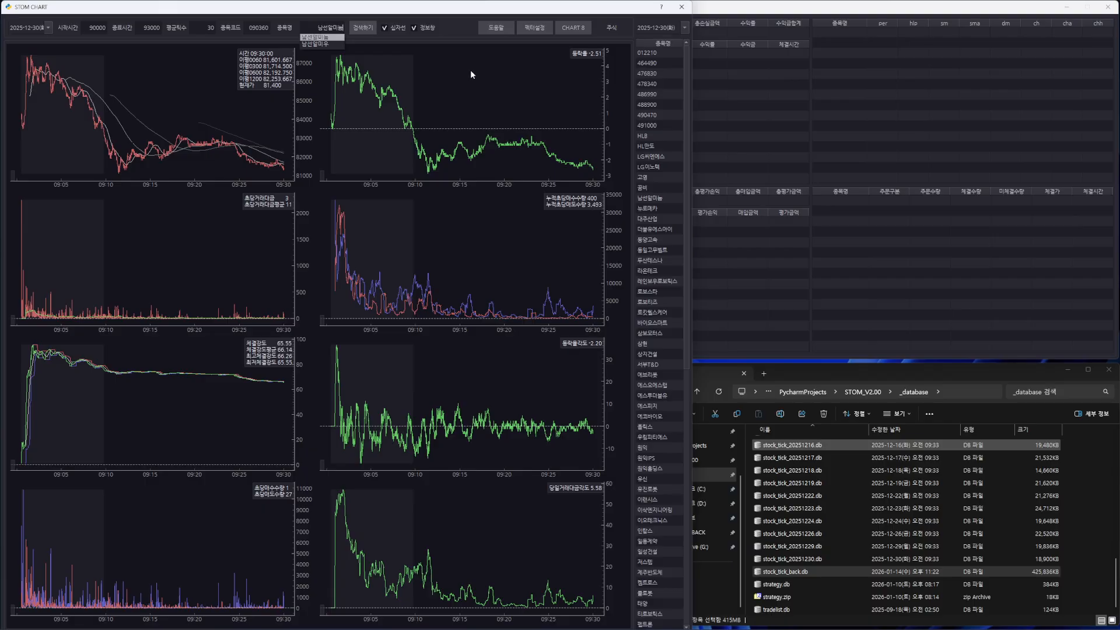
key("Return")
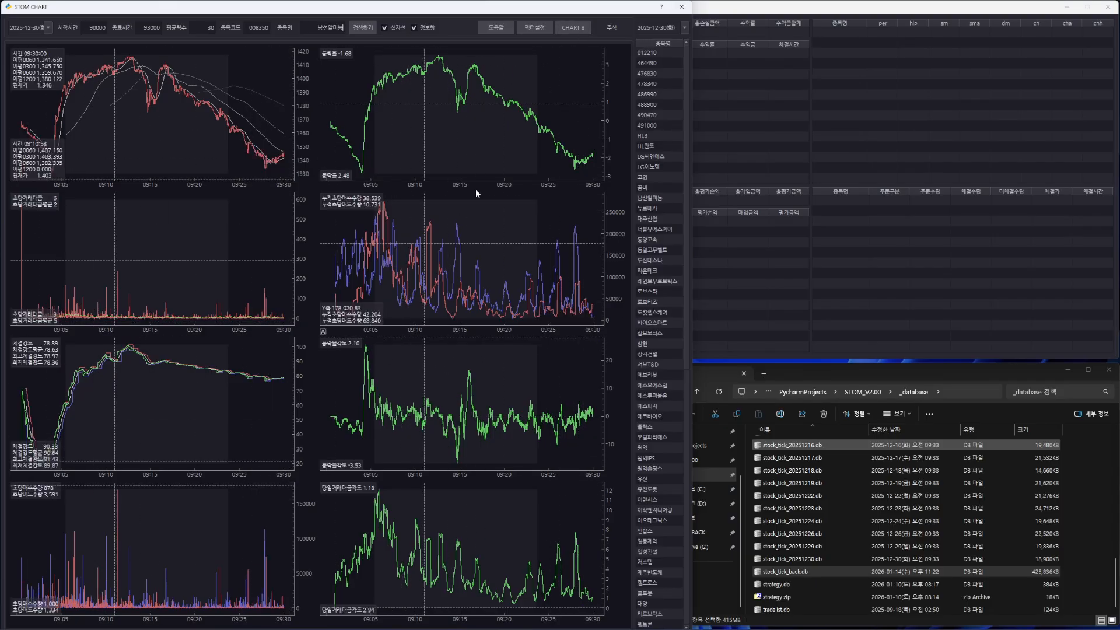
Step: Collapse the stock list, switch to the 12-chart layout, and reload 남선알미늄
left_click(612, 27)
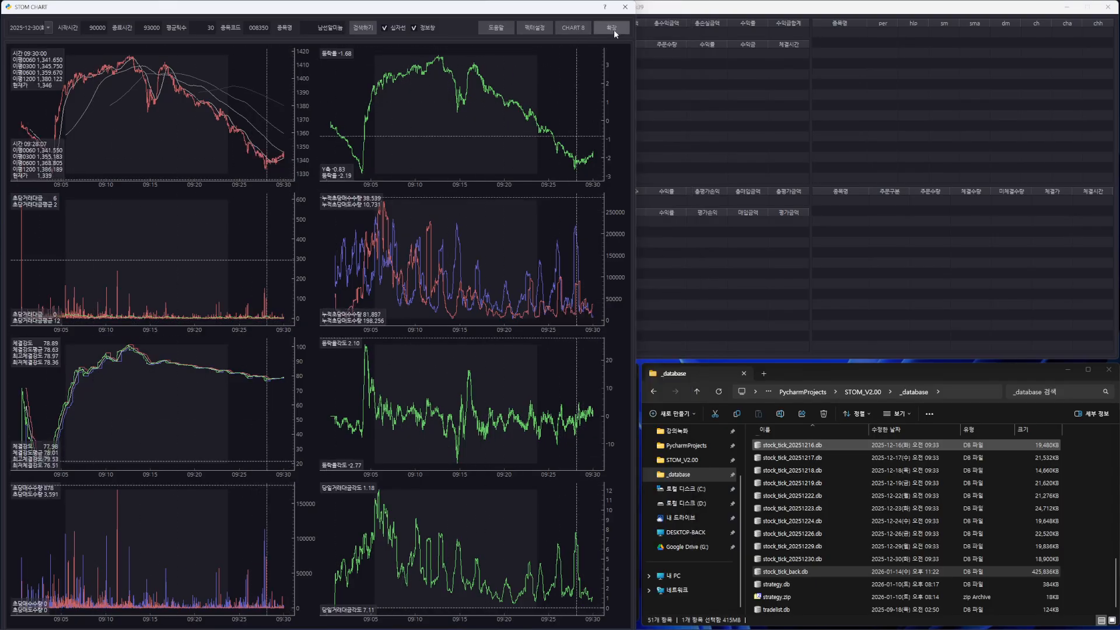
left_click(571, 29)
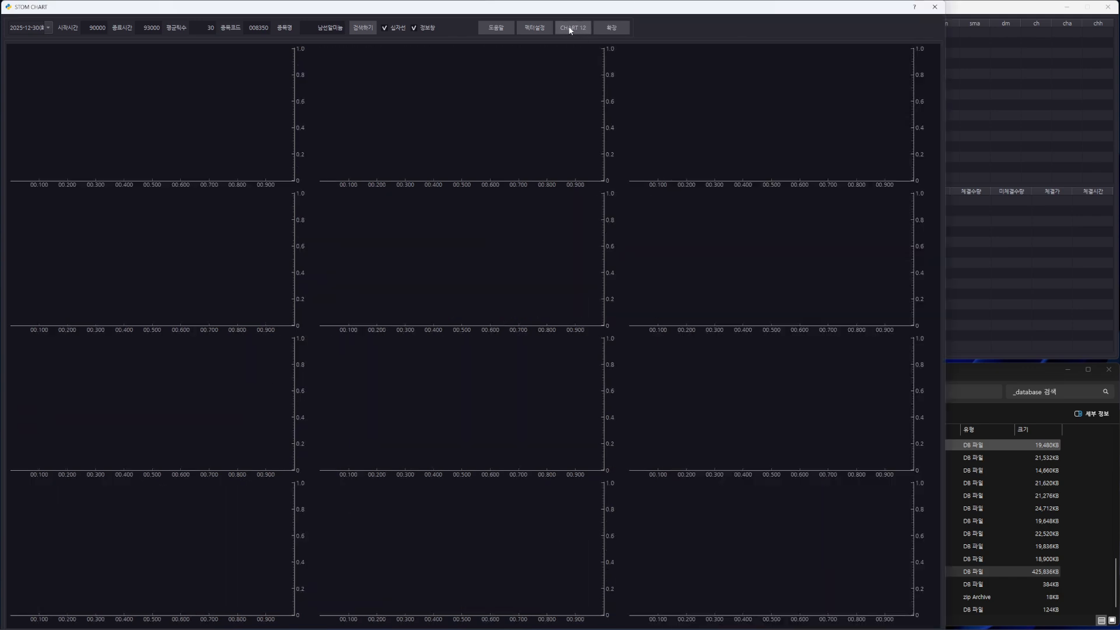
left_click(361, 28)
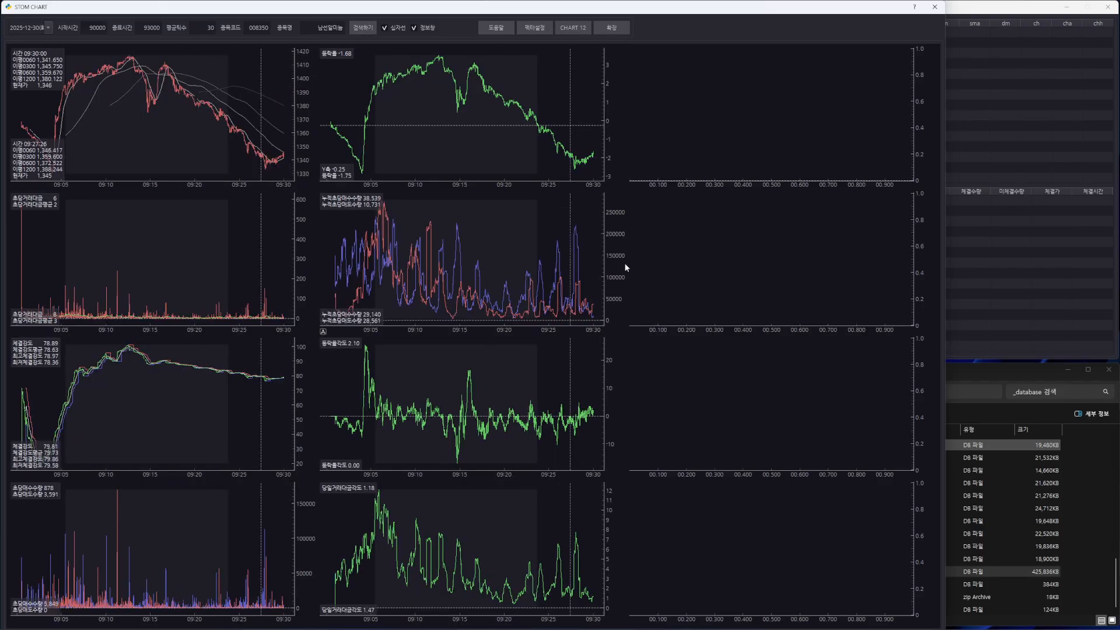
Step: Enable the factors 고저평균대비등락율, 호가총잔량, 매도수호가잔량1 and 매도수5호가잔량합, and reload the charts
left_click(540, 27)
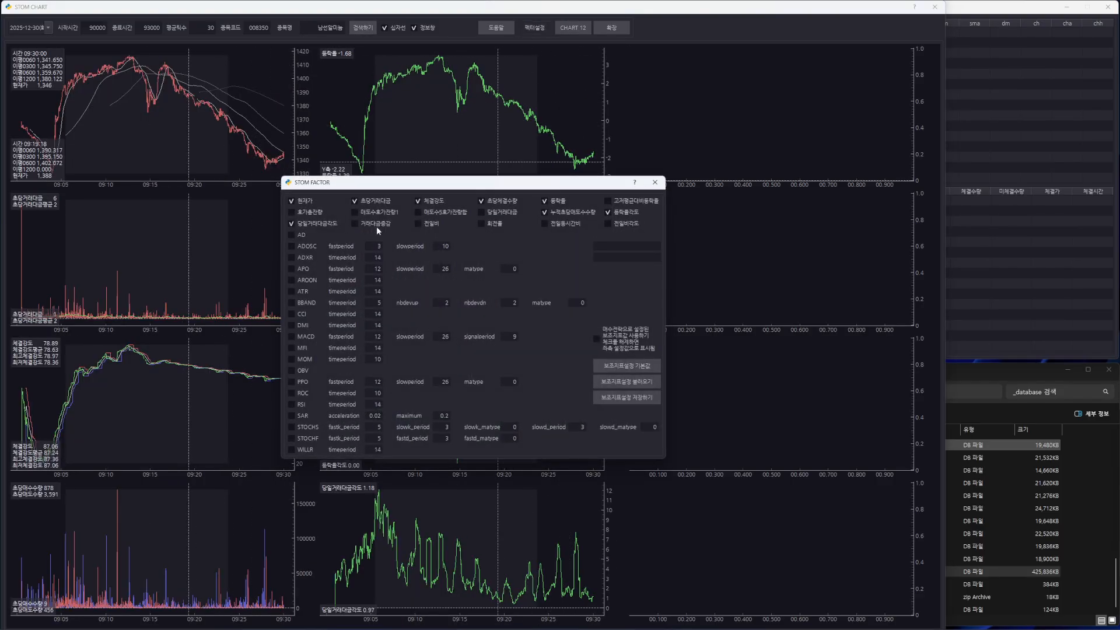
left_click(627, 204)
left_click(391, 213)
left_click(417, 212)
left_click(654, 182)
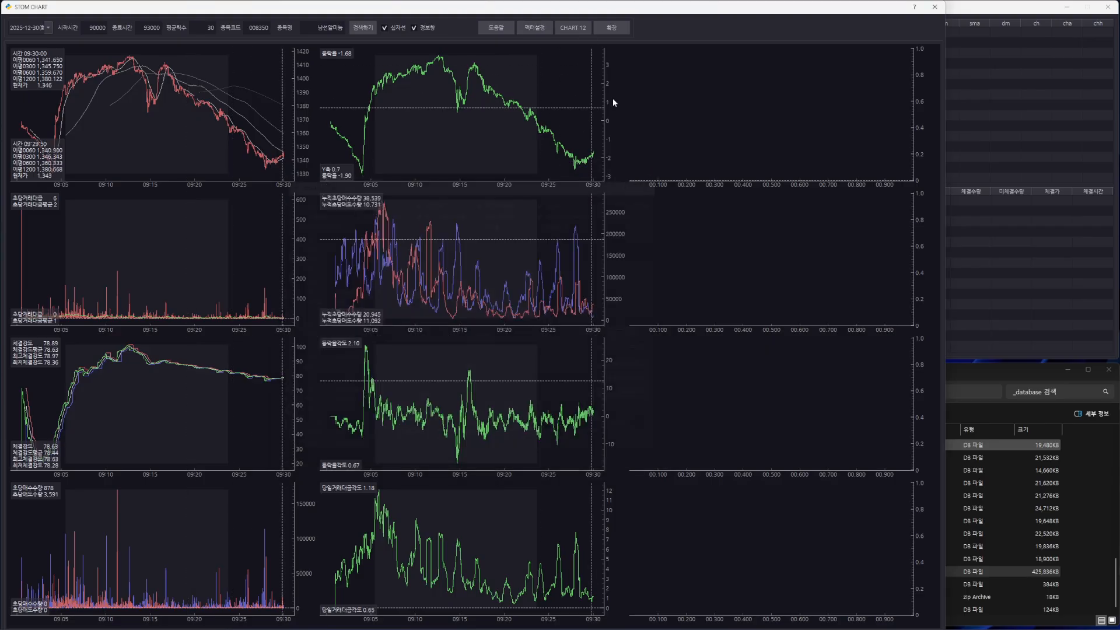
left_click(360, 29)
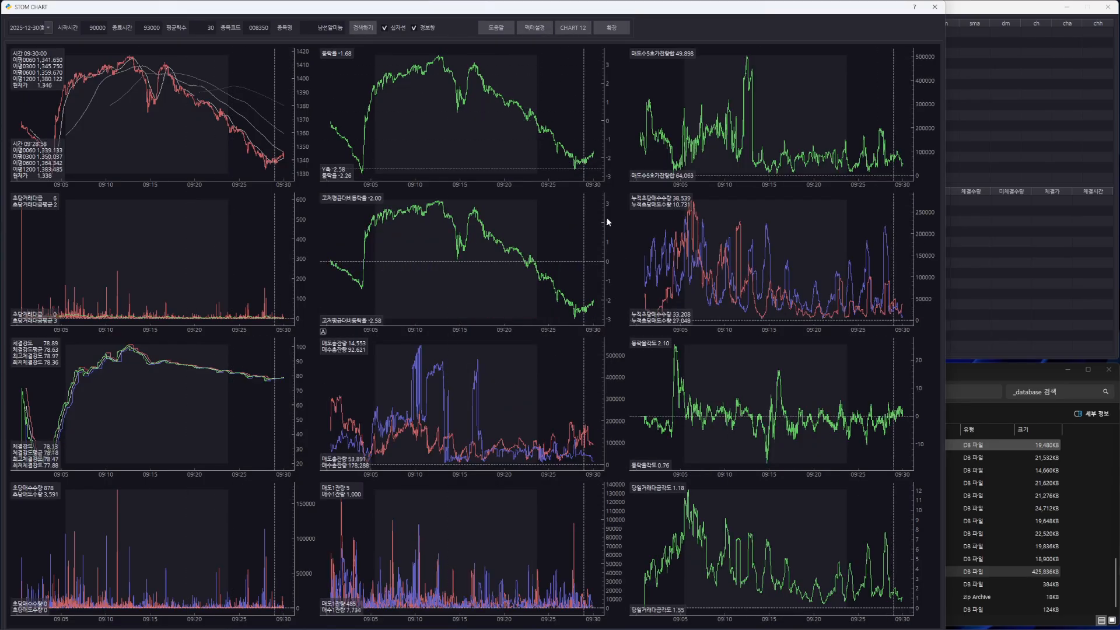
Step: Switch to the 16-chart layout, enable the factors 당일거래대금, 거래대금증감, 전일비, 회전율, 전일동시간비 and 전일비각도, and reload the charts
left_click(574, 29)
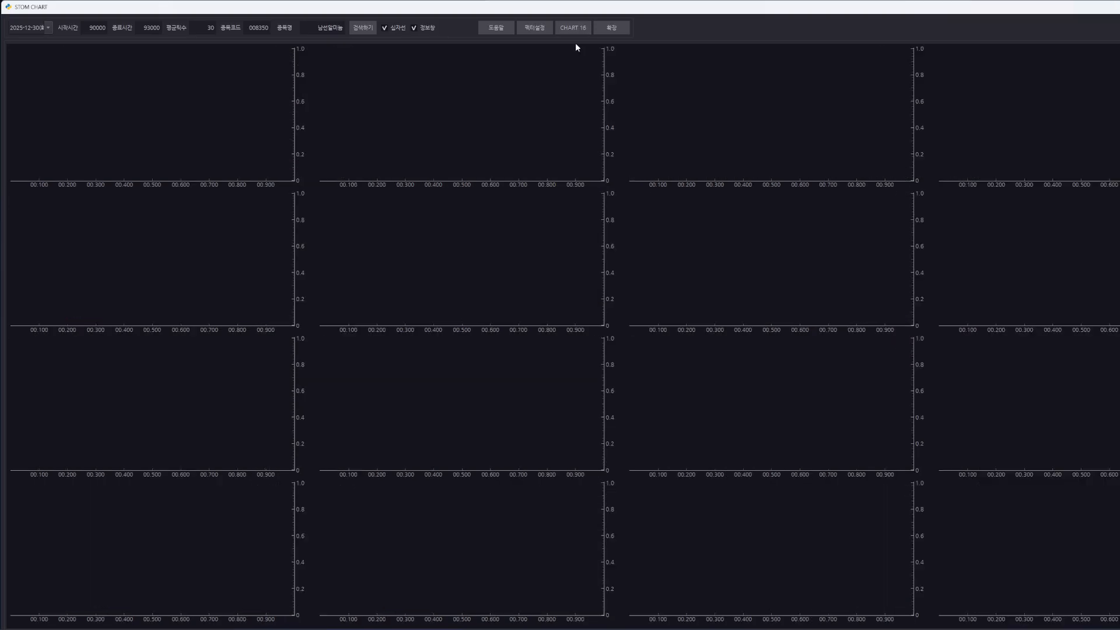
left_click(362, 28)
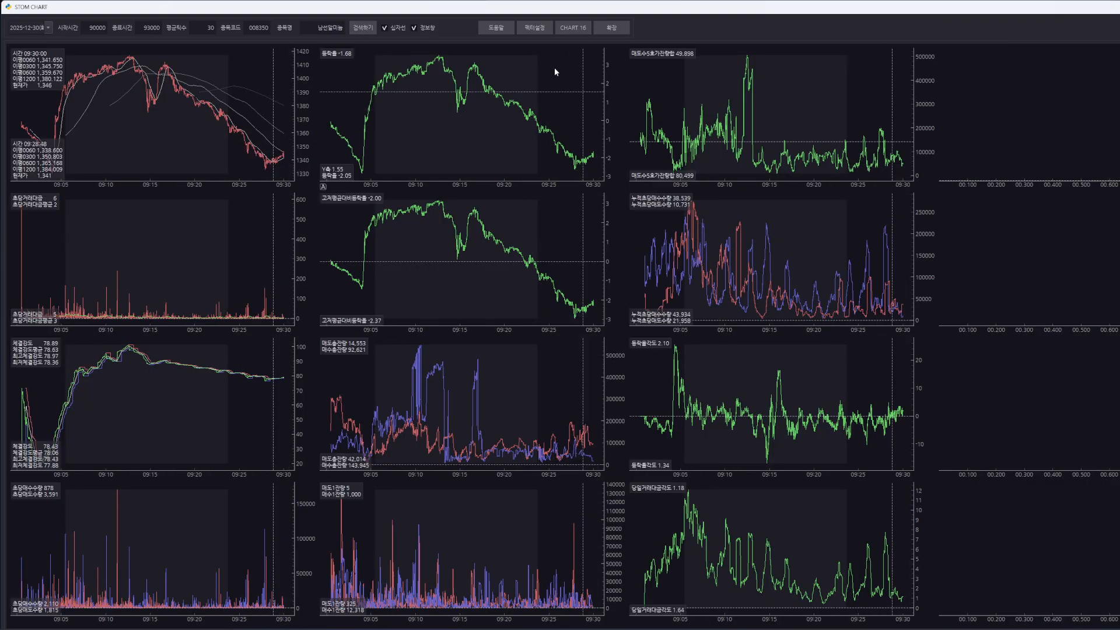
left_click(541, 29)
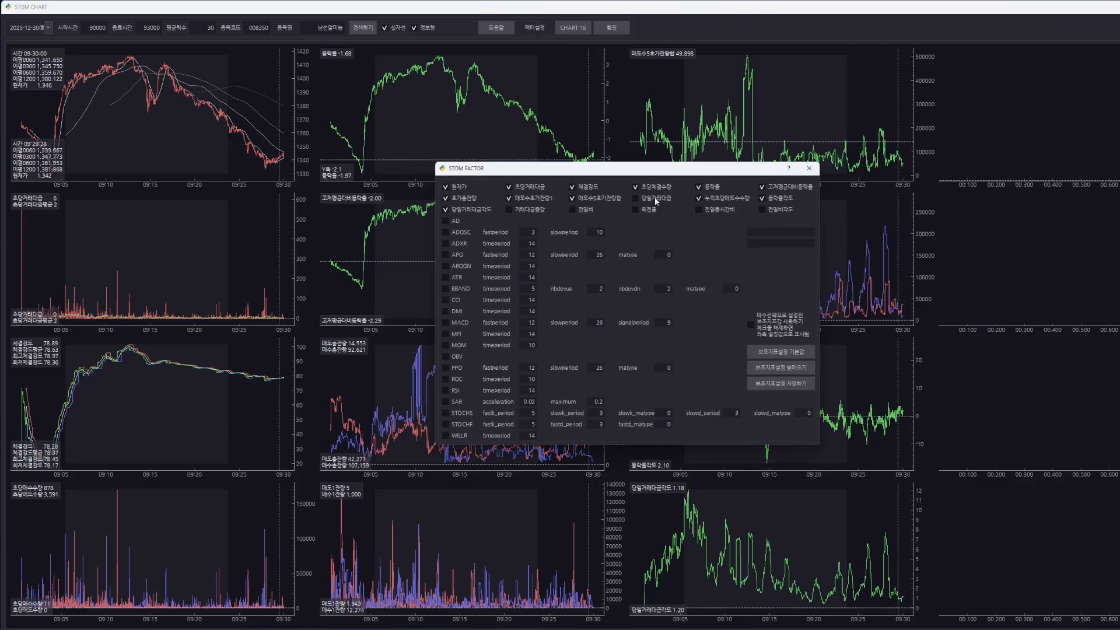
left_click(636, 209)
left_click(762, 210)
left_click(809, 168)
left_click(565, 27)
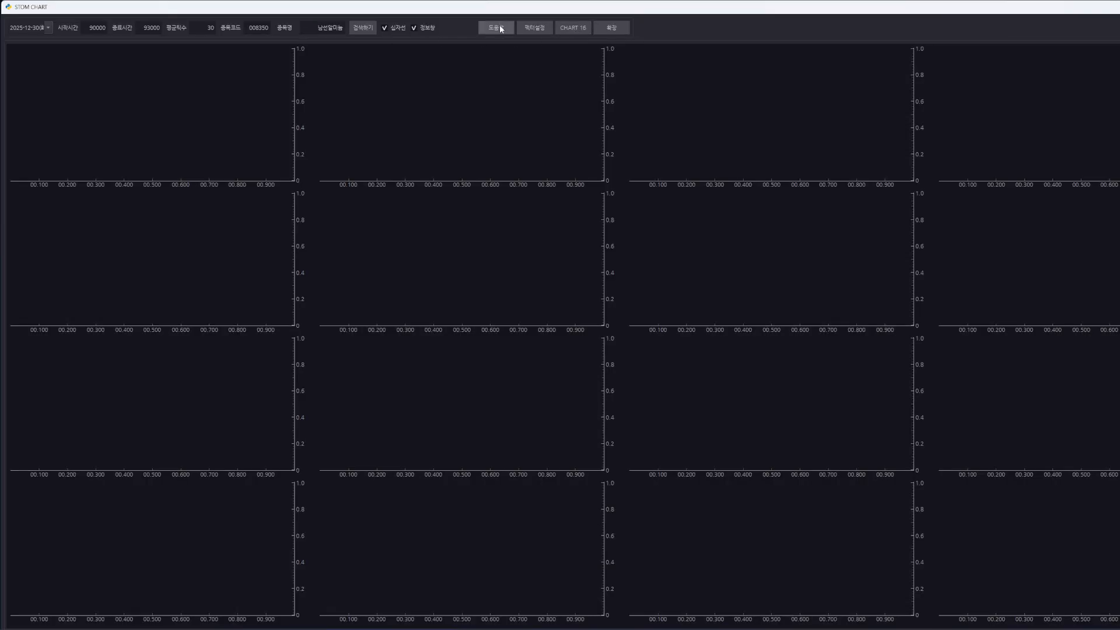
left_click(373, 28)
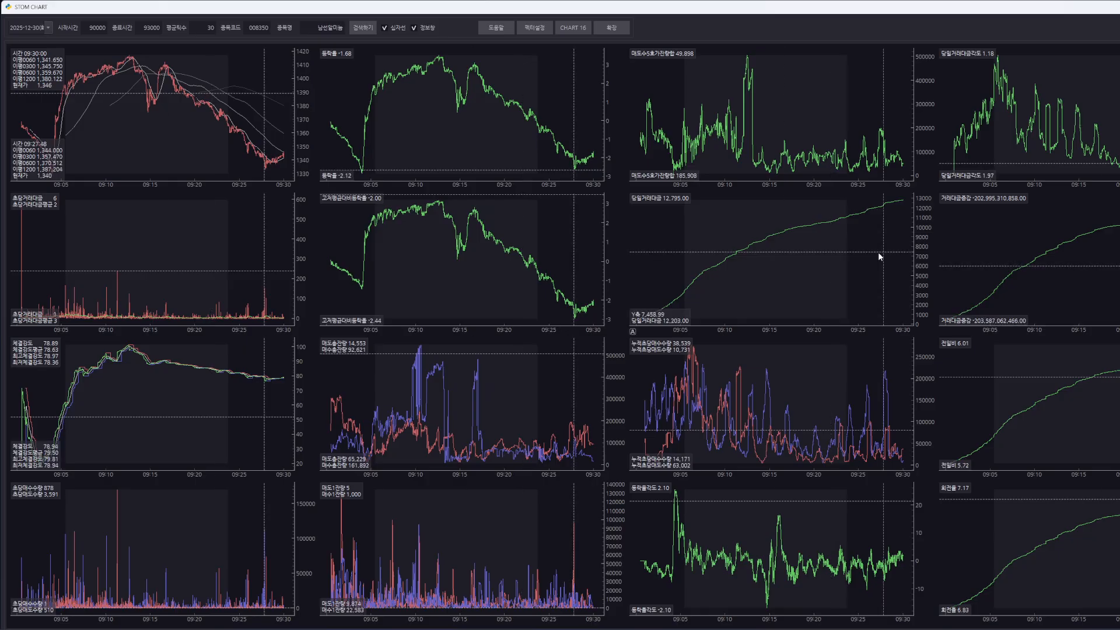
Step: Open the factor settings, reposition the dialog, and toggle the option for using the buy strategy's indicator values
left_click(534, 27)
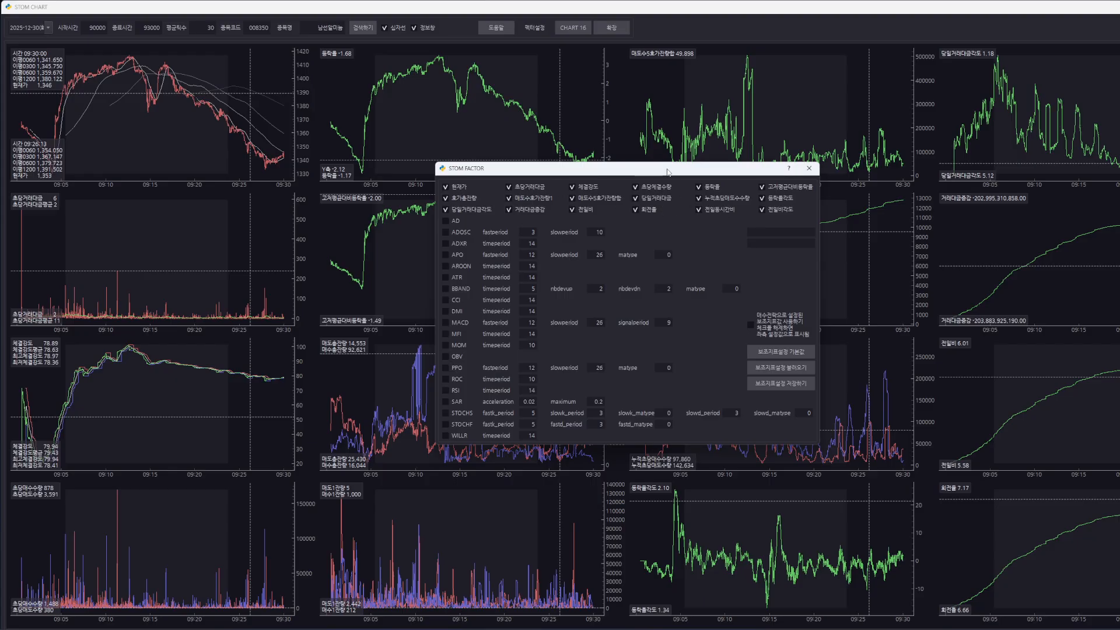
left_click_drag(665, 169, 652, 147)
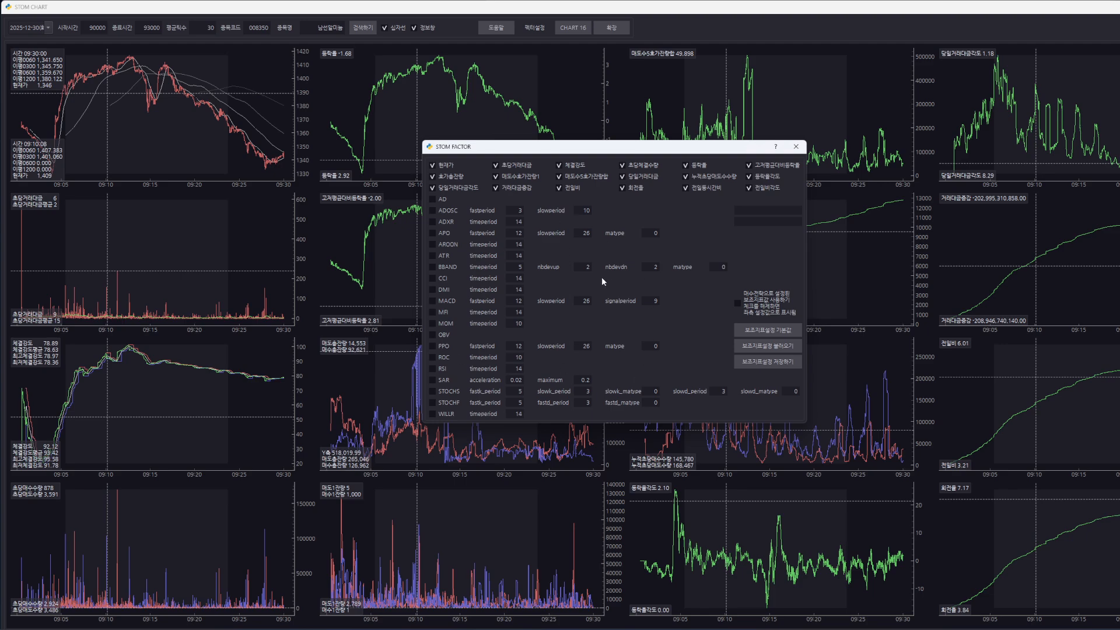
left_click_drag(605, 152, 602, 166)
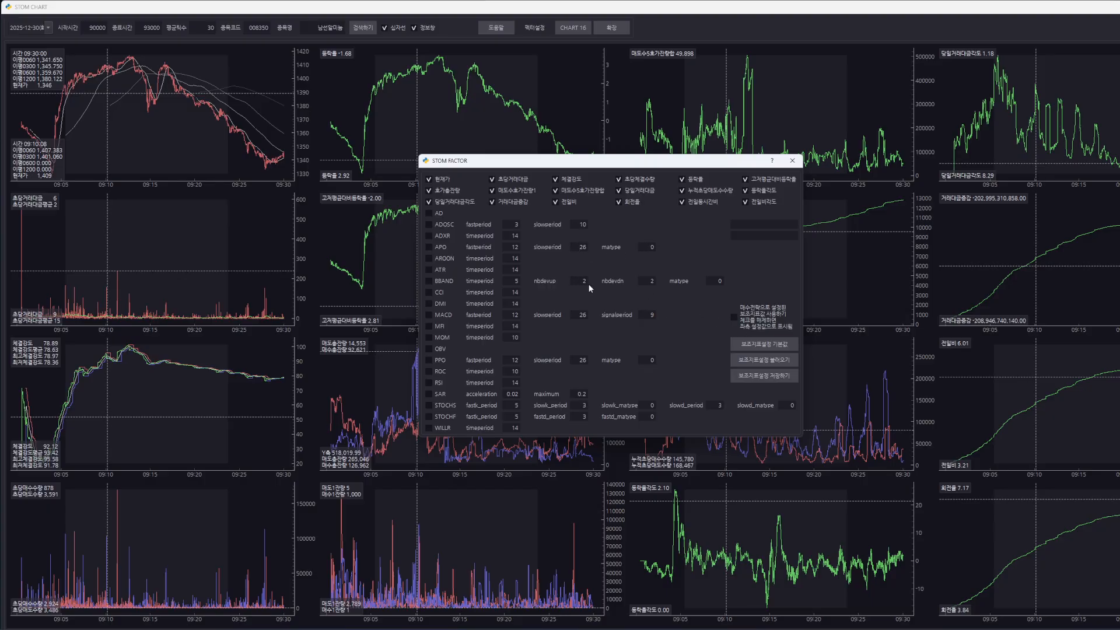
left_click(751, 322)
left_click(748, 319)
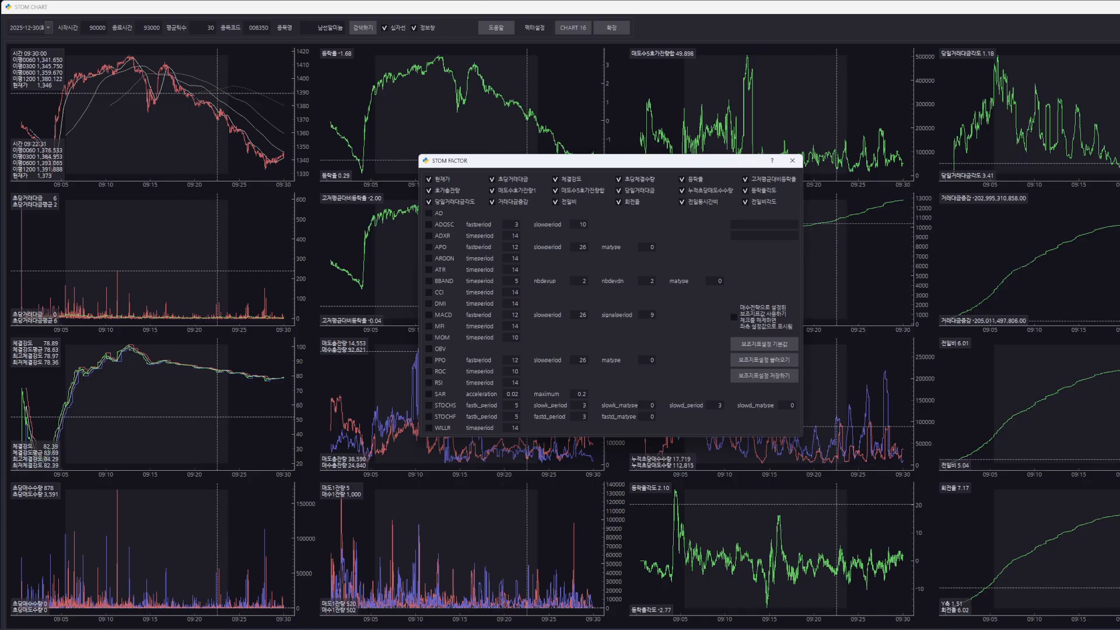
Step: View the stock buy strategy choices in the main window's settings and return to the factor settings dialog
left_click(1058, 591)
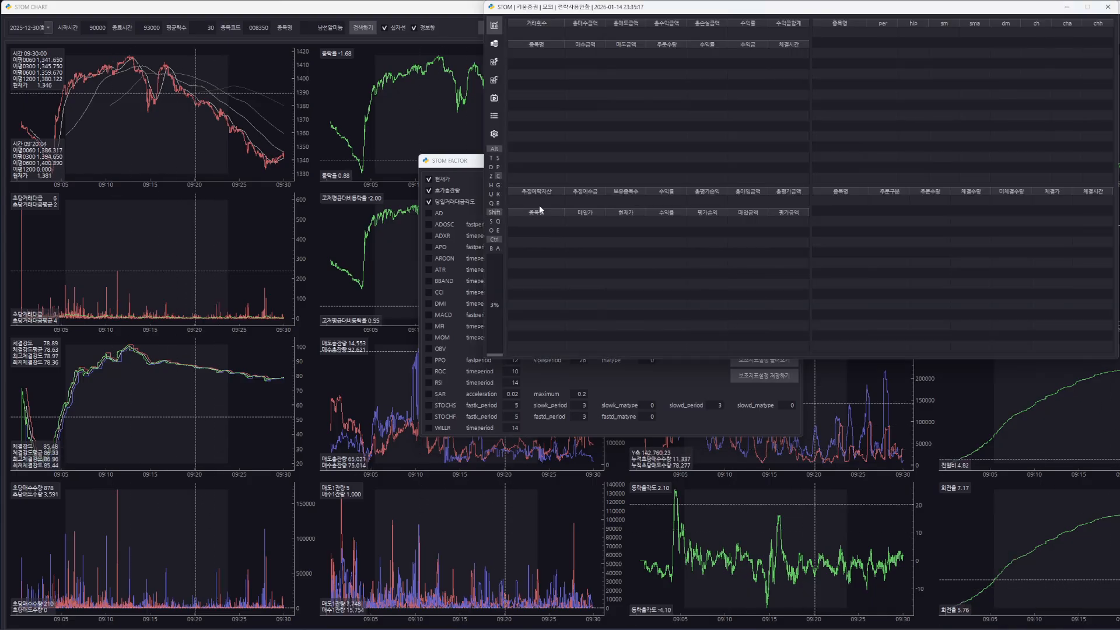
left_click(494, 134)
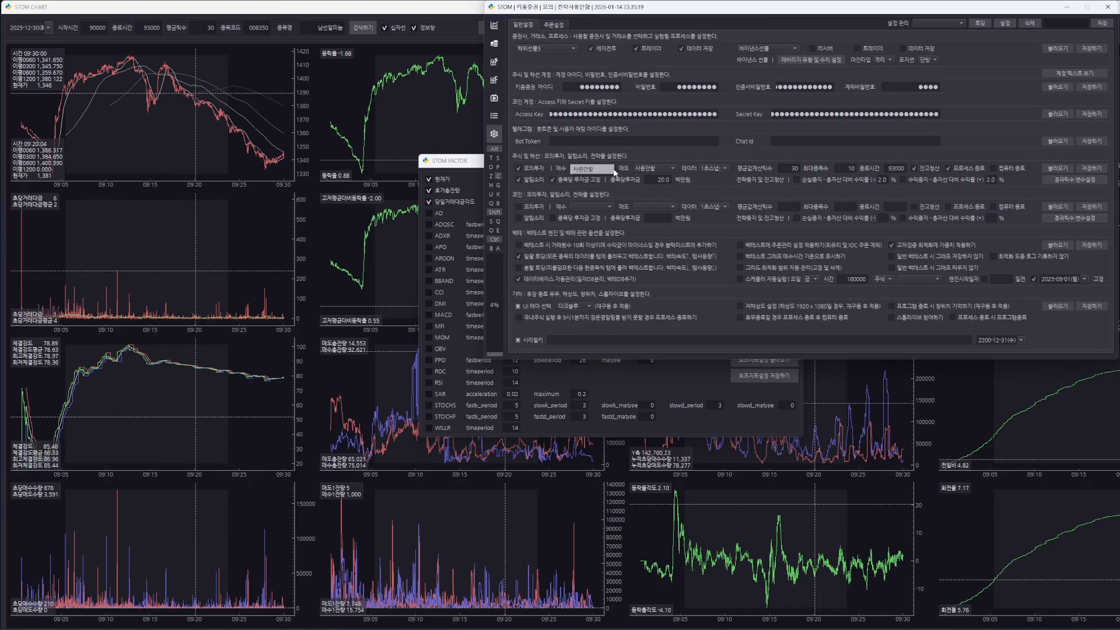
left_click(603, 175)
left_click(467, 162)
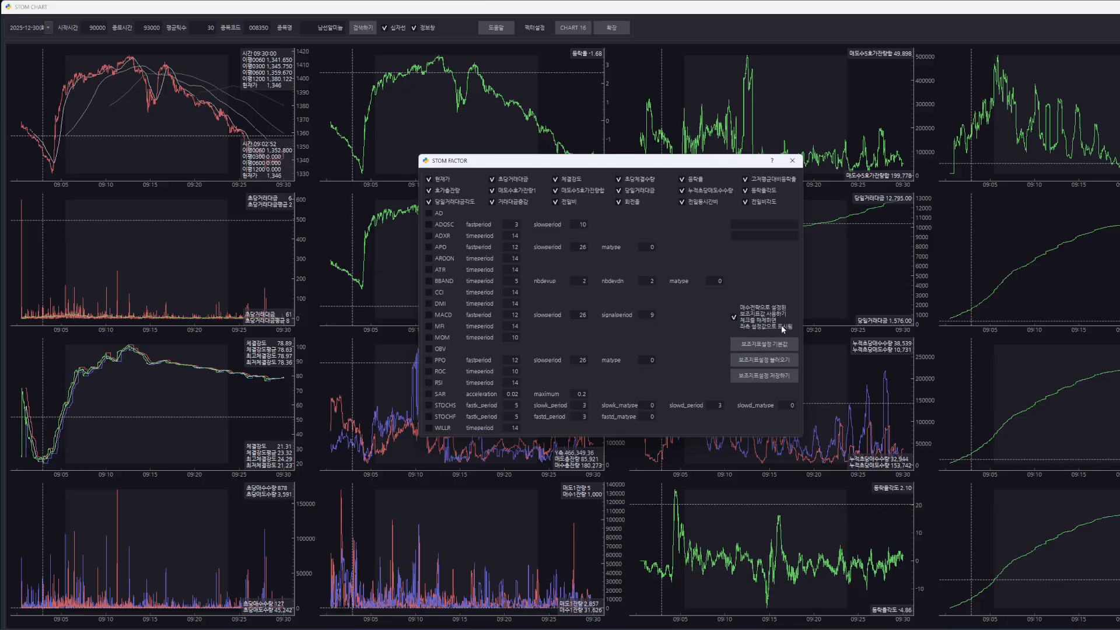
Step: Load the default auxiliary indicator settings and save them
left_click(765, 344)
left_click(766, 377)
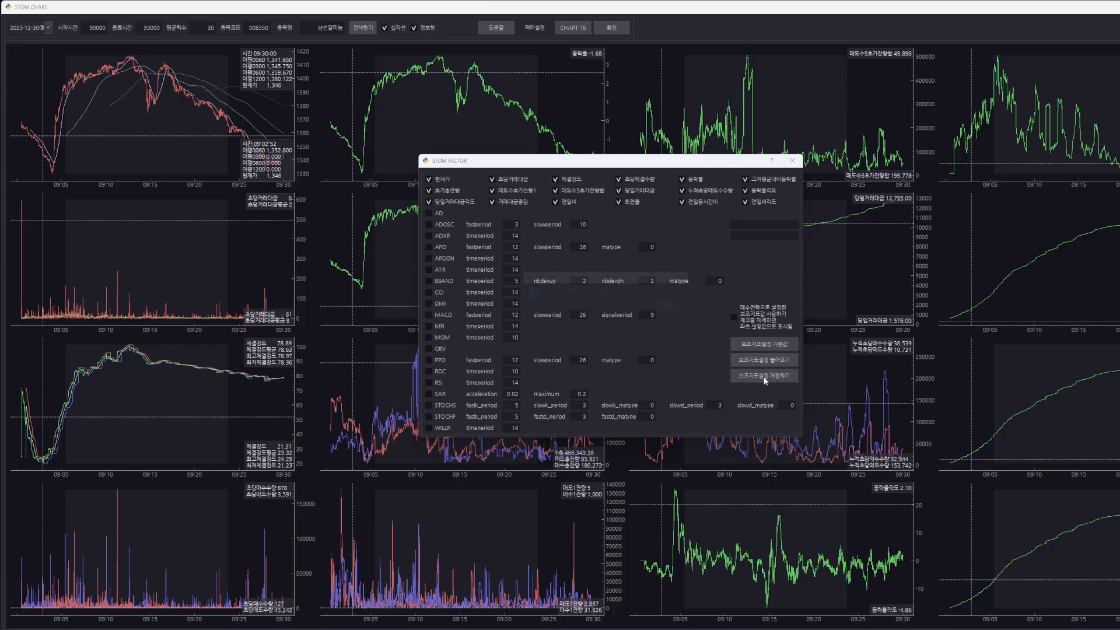
left_click(684, 314)
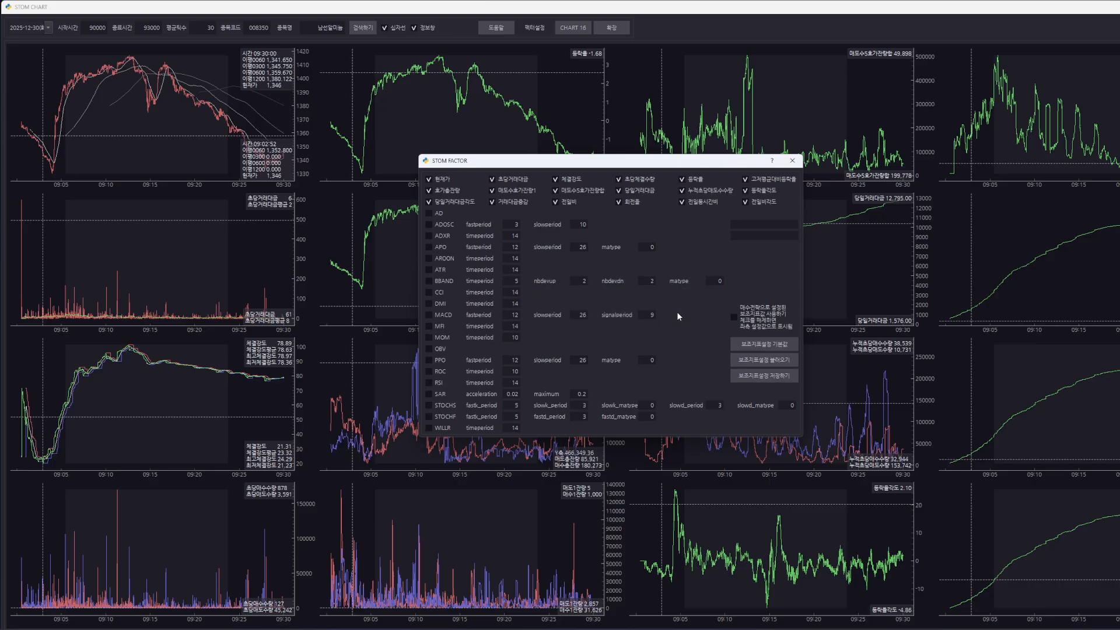
Step: Set the ADOSC slowperiod to 11 and save the auxiliary indicator settings
left_click_drag(571, 225, 596, 223)
type("11")
left_click(753, 377)
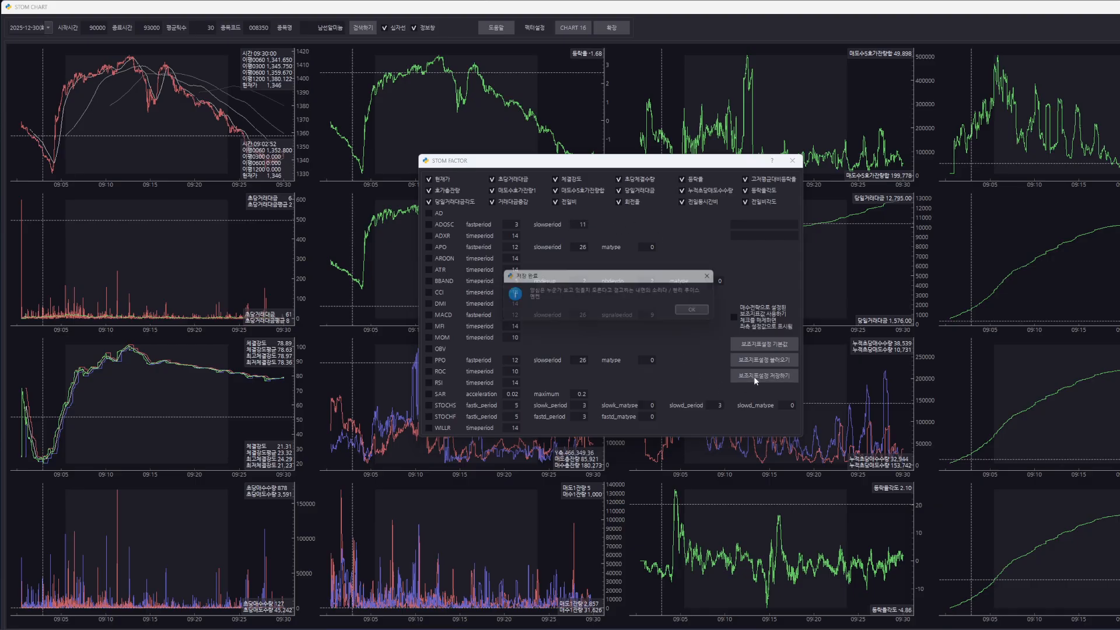
key("Return")
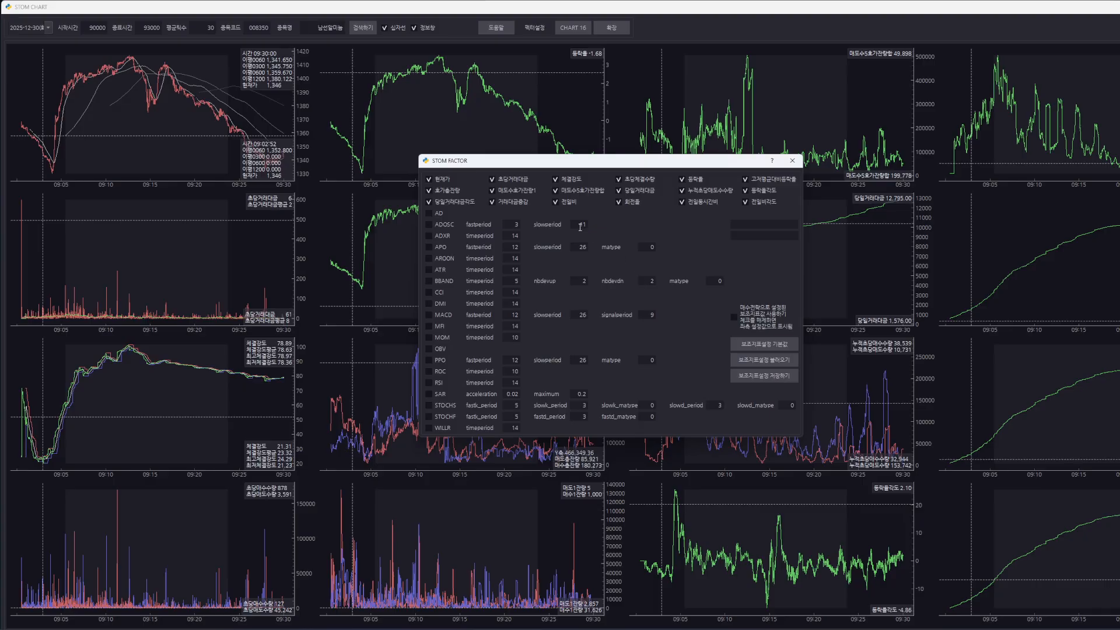
Step: Restore the auxiliary indicator defaults, save them again, and close the factor settings
left_click(761, 345)
left_click(764, 376)
left_click(648, 315)
left_click(793, 160)
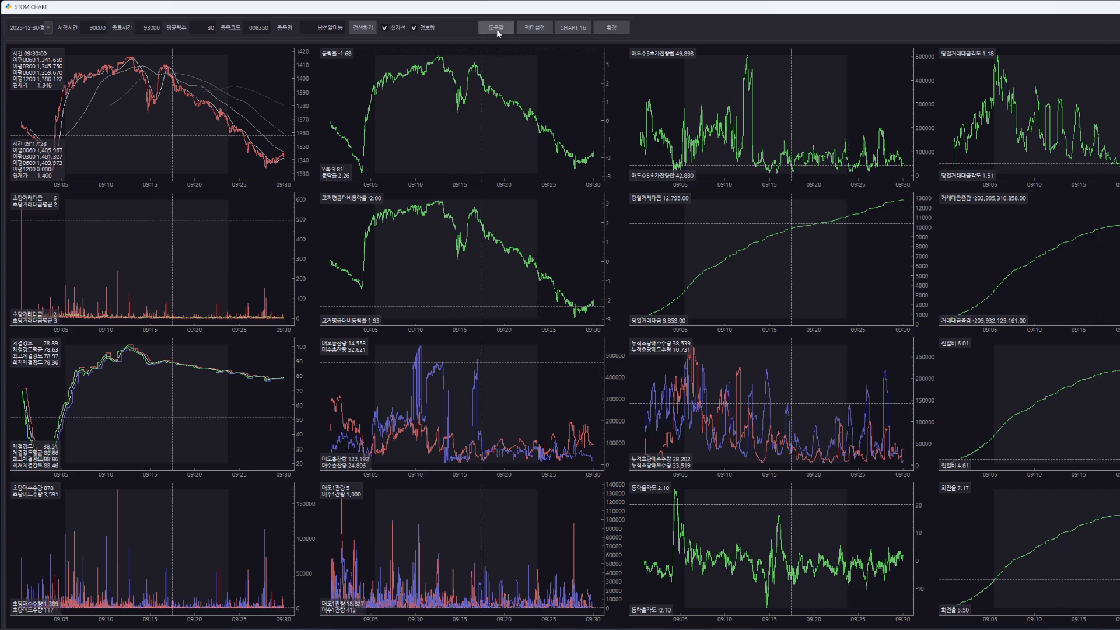
Step: Turn the charts' info box (정보창) and crosshair (십자선) off and back on
mouse_move(498, 33)
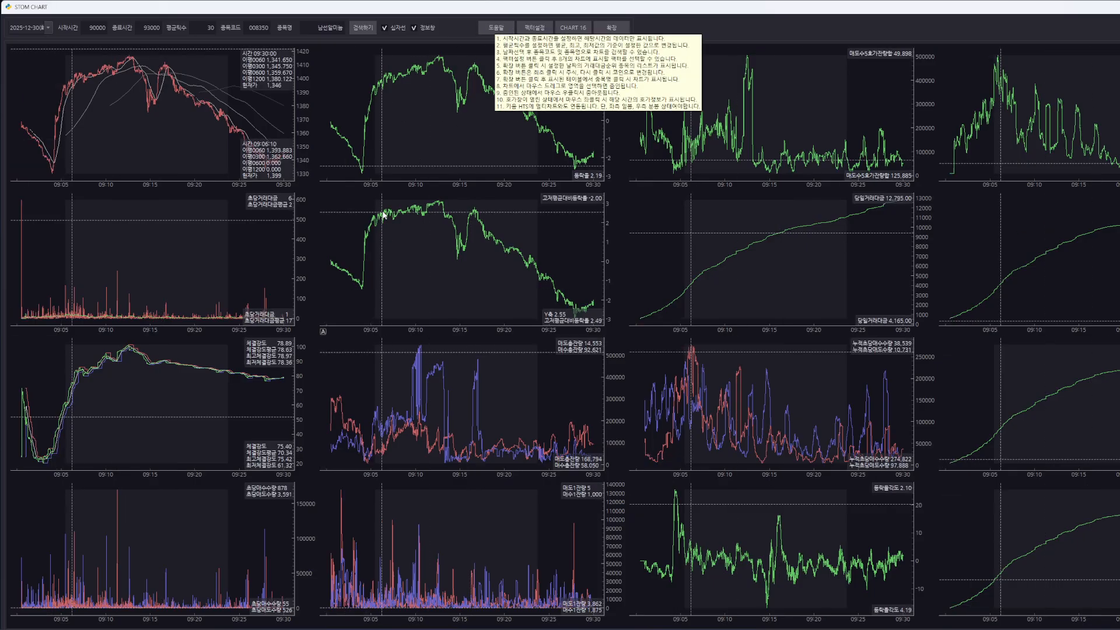
left_click(415, 28)
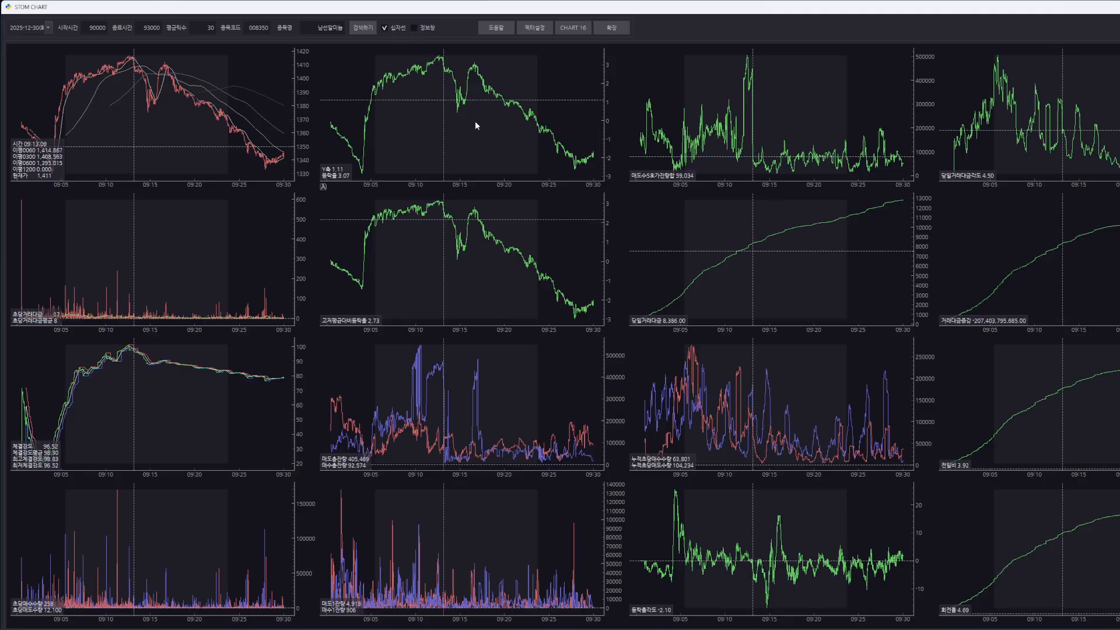
left_click(386, 28)
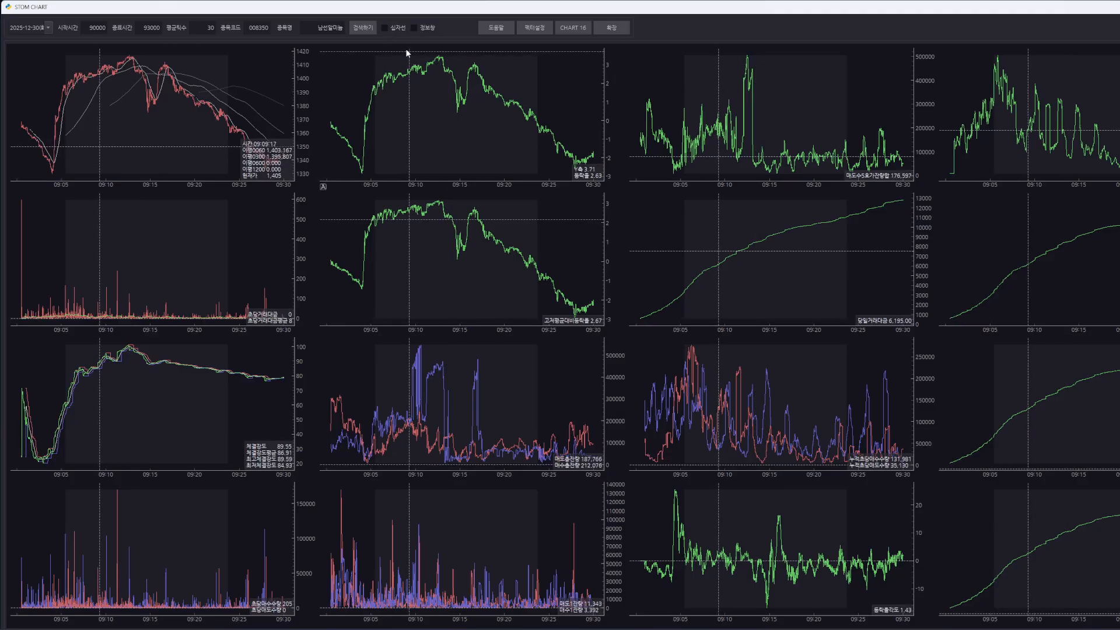
left_click(425, 31)
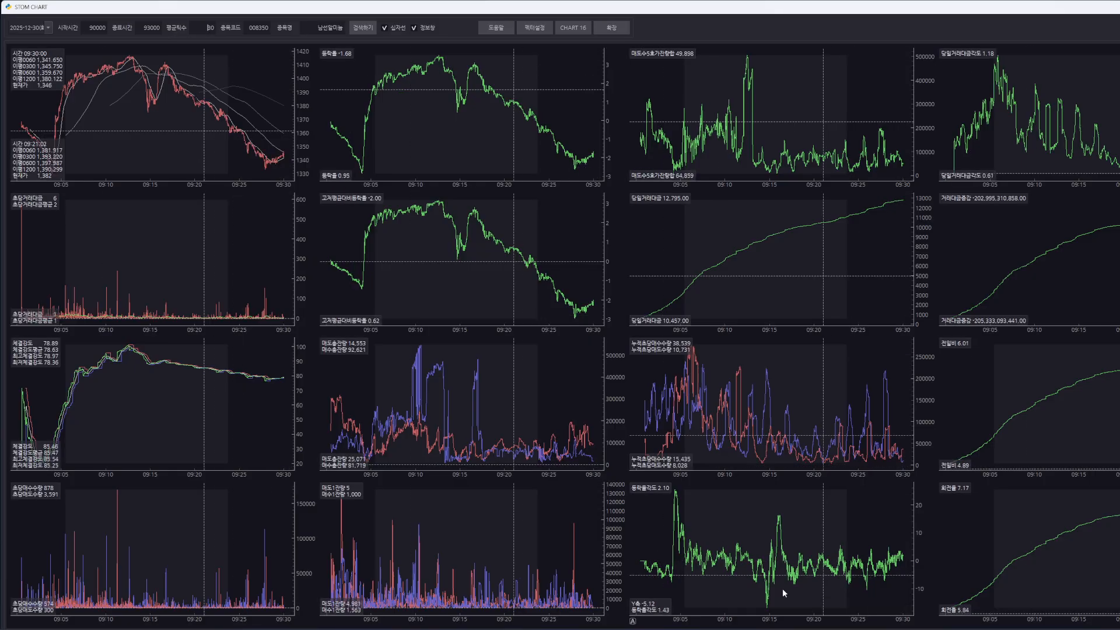
Step: Switch to PyCharm, open kiwoom_strategy_tick.py from the stock folder and go to the moving-average and factor calculations in Strategy
mouse_move(679, 629)
left_click(680, 587)
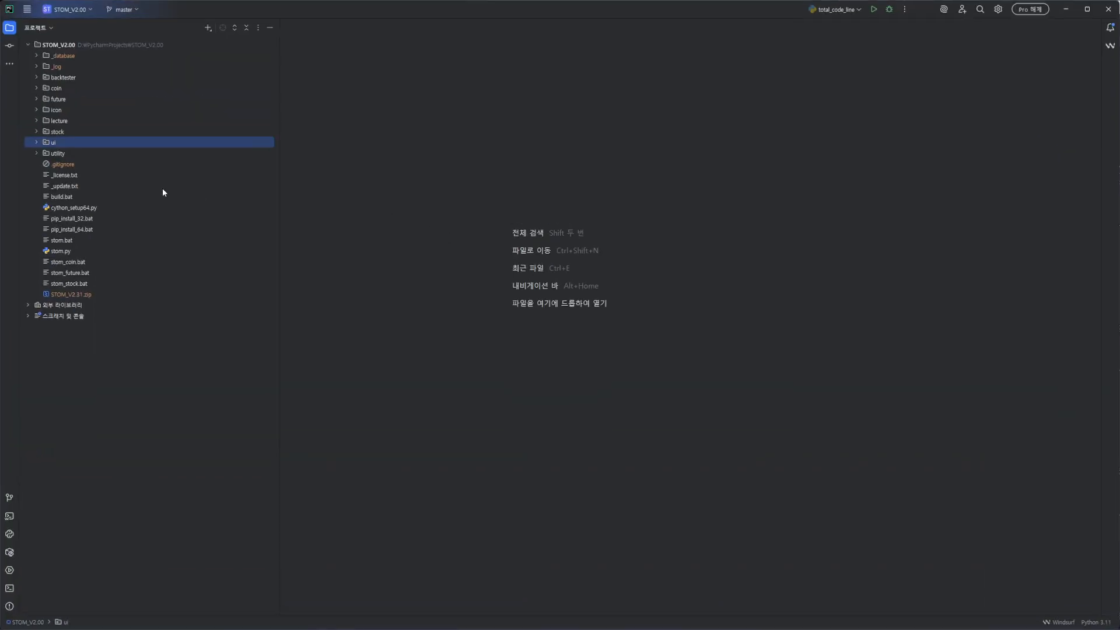
double_click(65, 133)
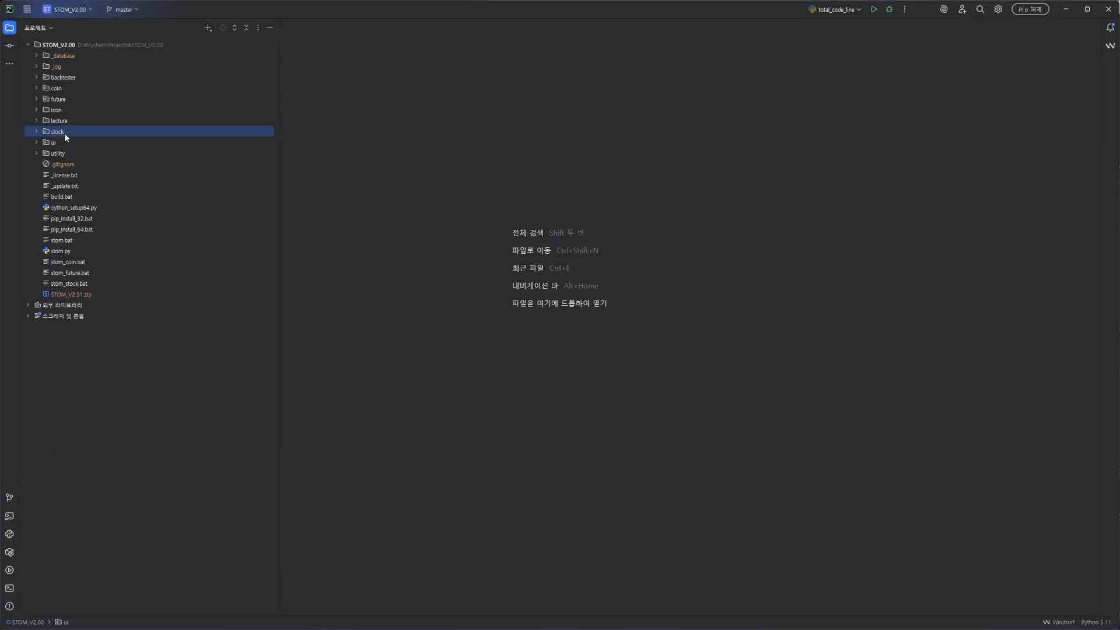
double_click(88, 219)
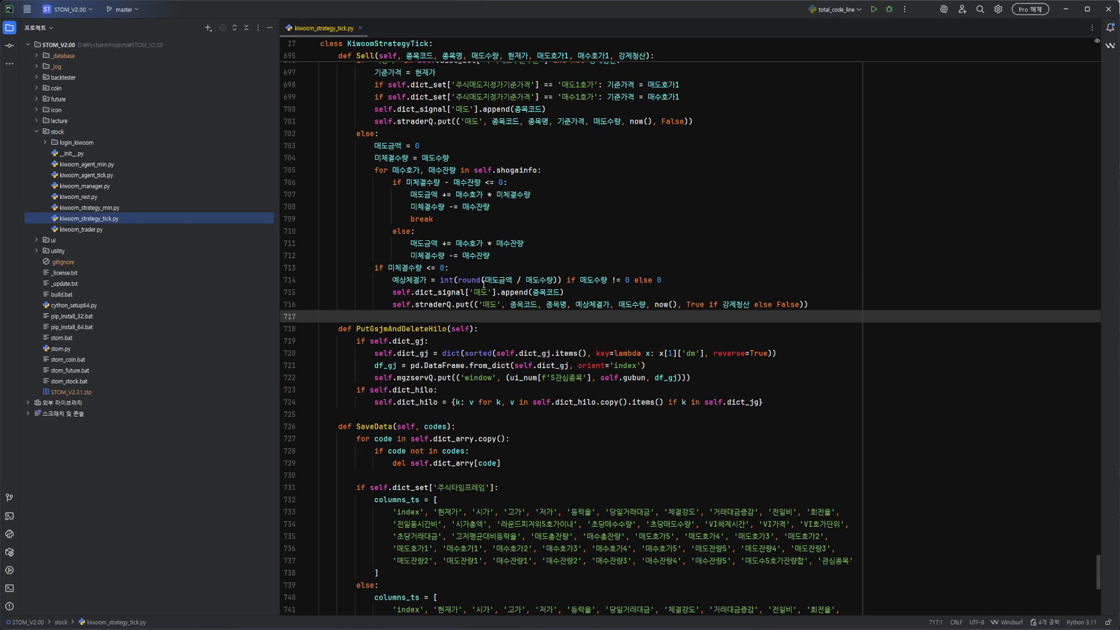
scroll(749, 397, "down", 5)
scroll(748, 396, "up", 5)
left_click_drag(1096, 560, 1073, 361)
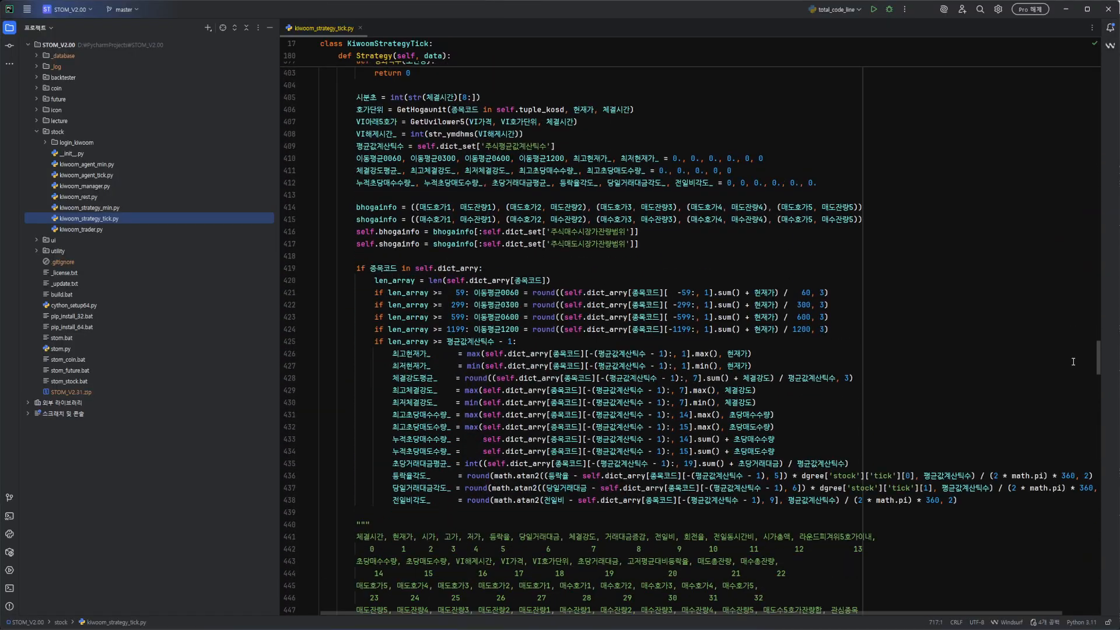
Step: Go through the tick strategy's factor formulas from 최고현재가_ down to 전일비각도_
left_click(430, 354)
scroll(427, 362, "down", 5)
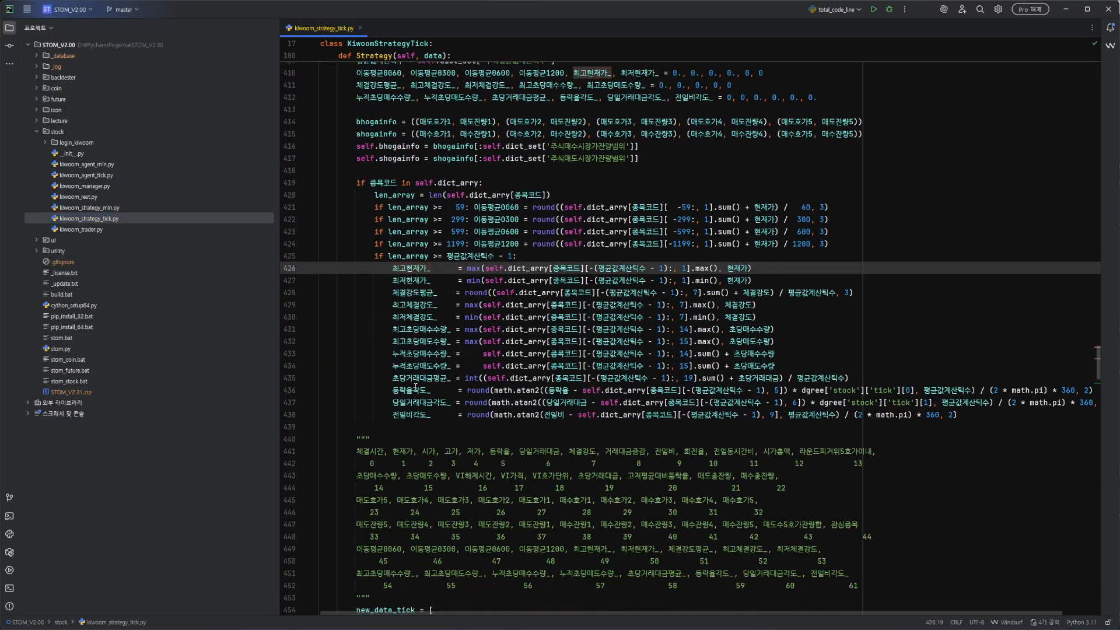
scroll(428, 362, "up", 5)
left_click(413, 379)
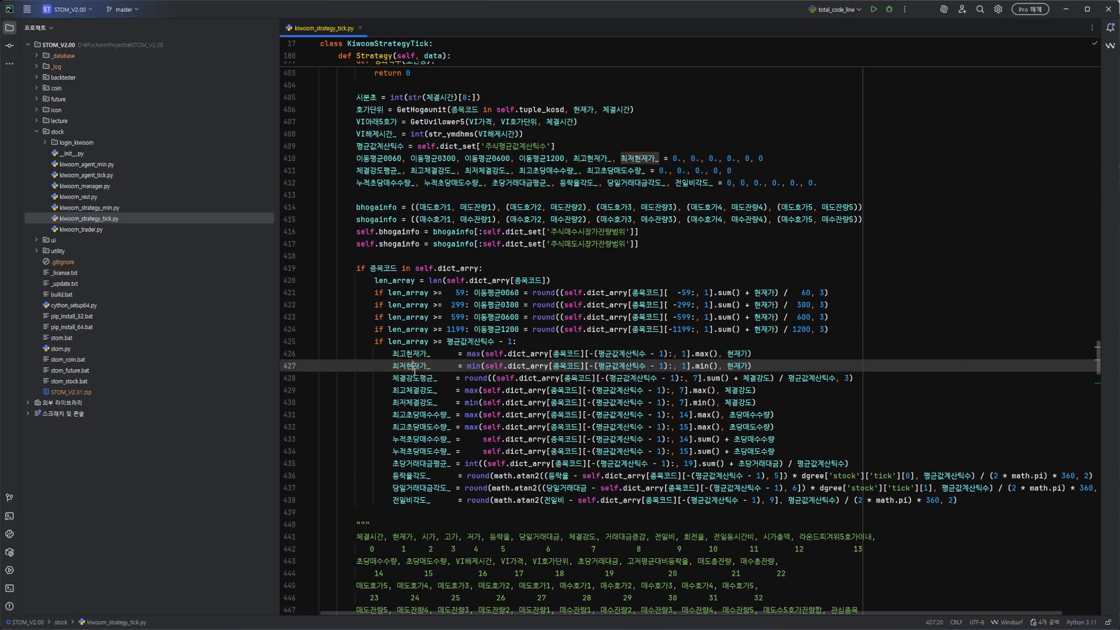
left_click(410, 403)
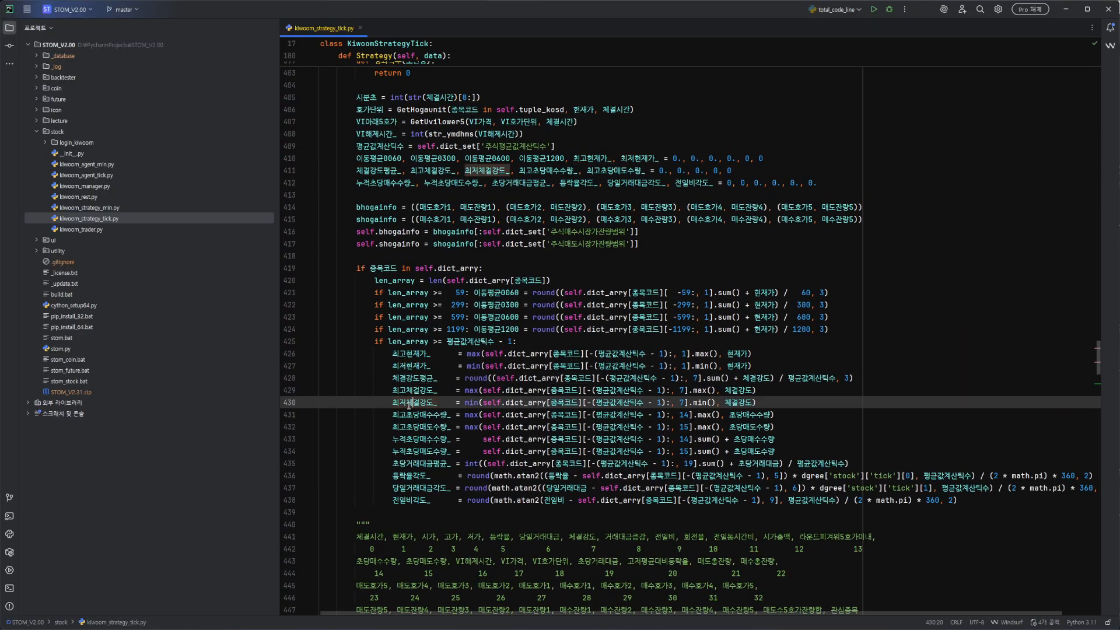
left_click(409, 452)
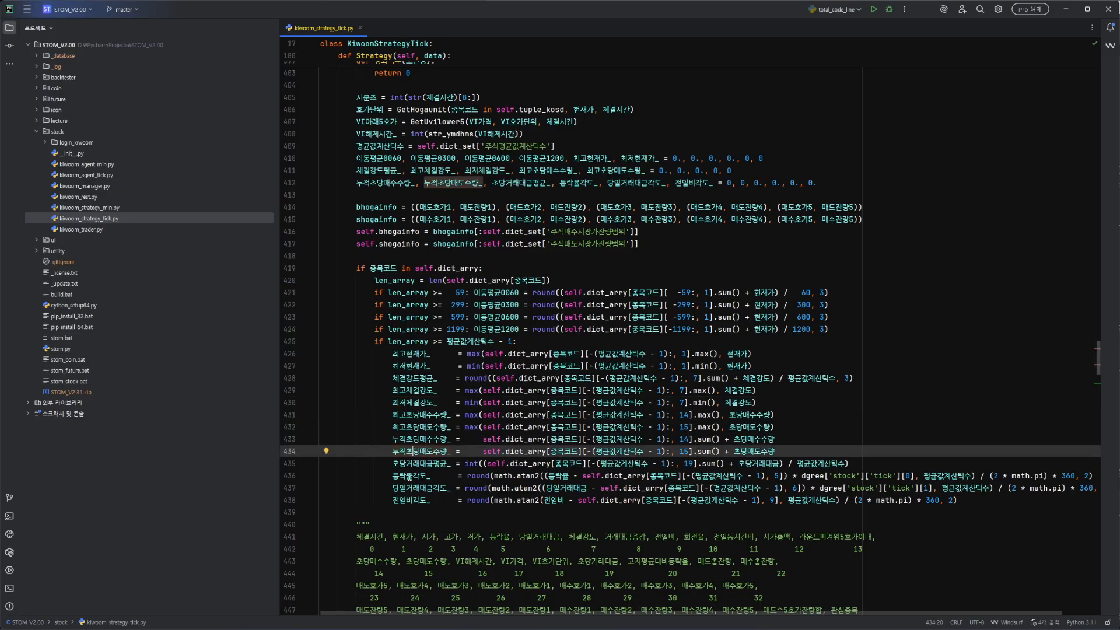
left_click(408, 475)
left_click(406, 500)
Step: Highlight the uses of 평균값계산틱수 in the tick strategy's factor formulas
double_click(621, 354)
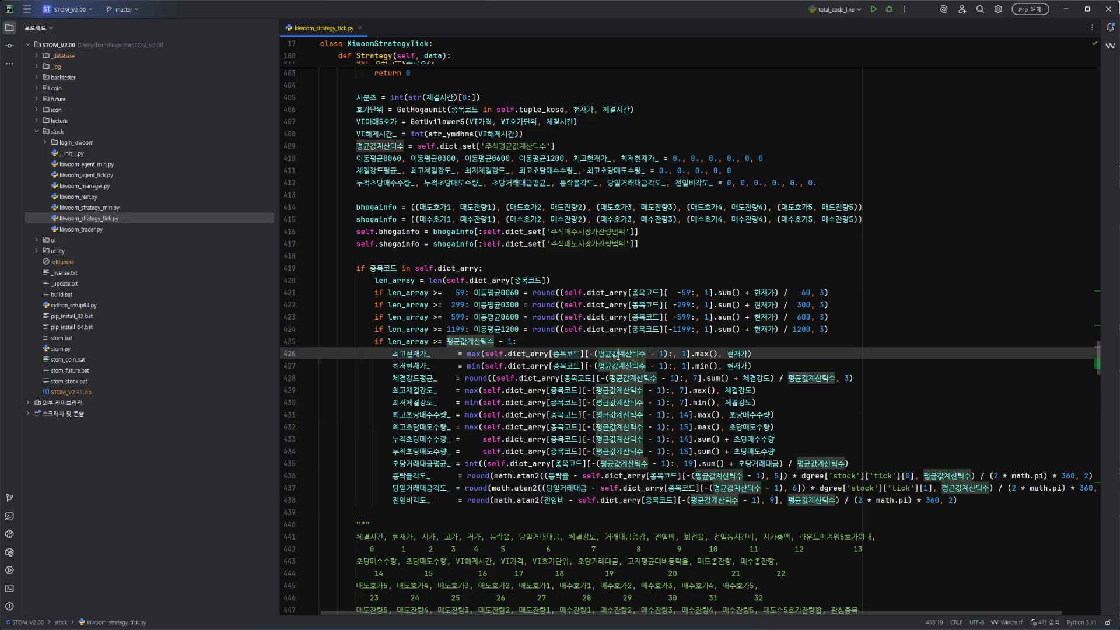
left_click(613, 353)
left_click(612, 353)
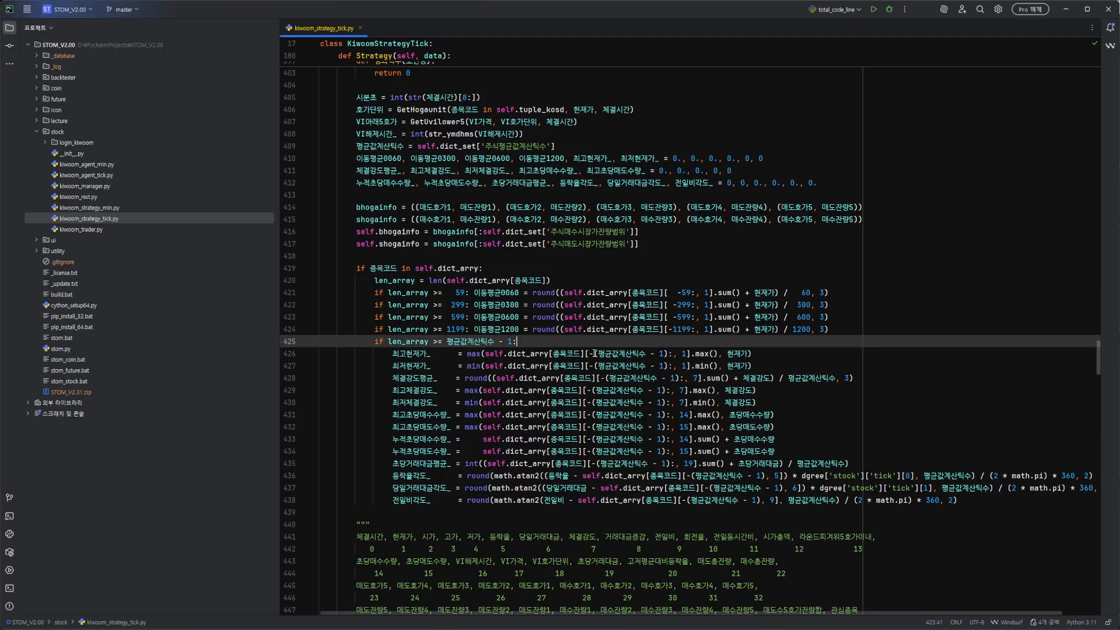
left_click(418, 257)
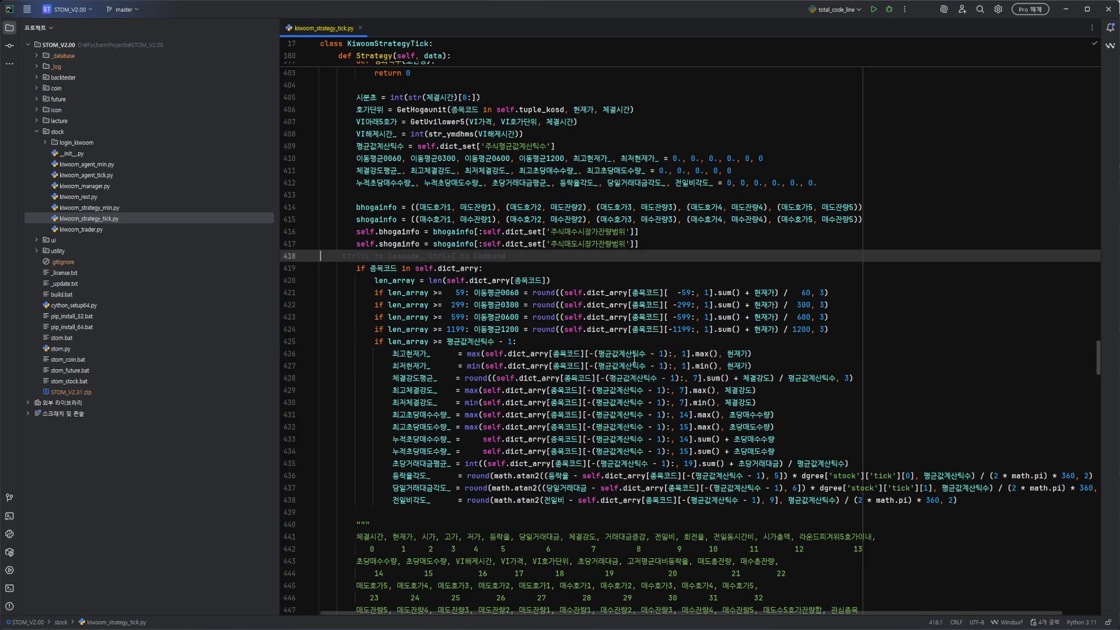
left_click(628, 354)
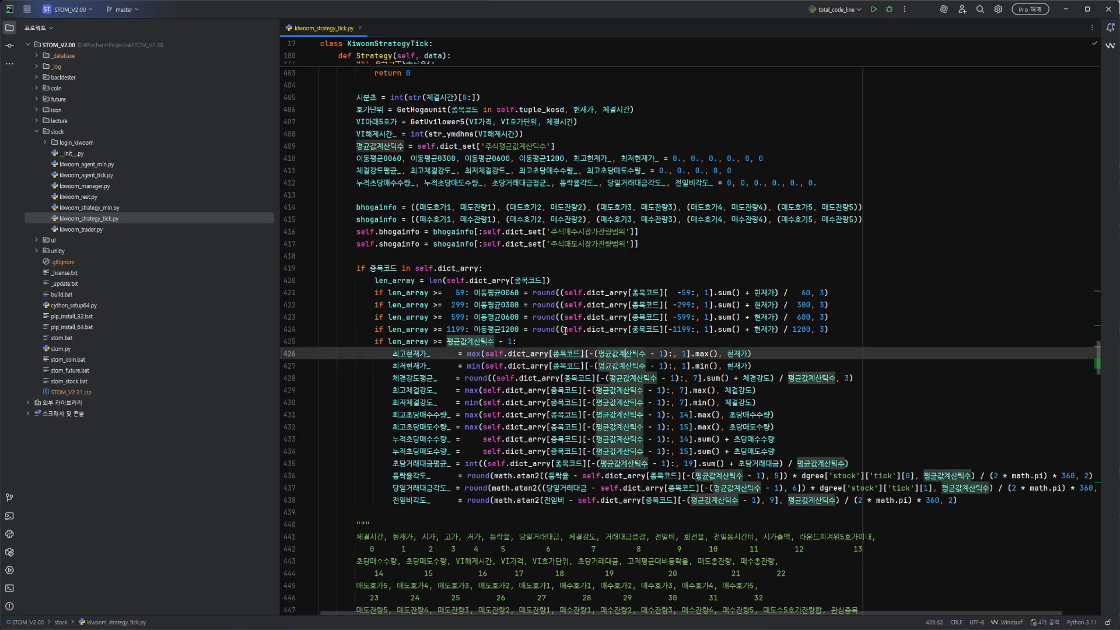
Step: Open kiwoom_strategy_min.py and find the moving-average and factor calculations in its Strategy method
double_click(117, 208)
scroll(630, 314, "down", 5)
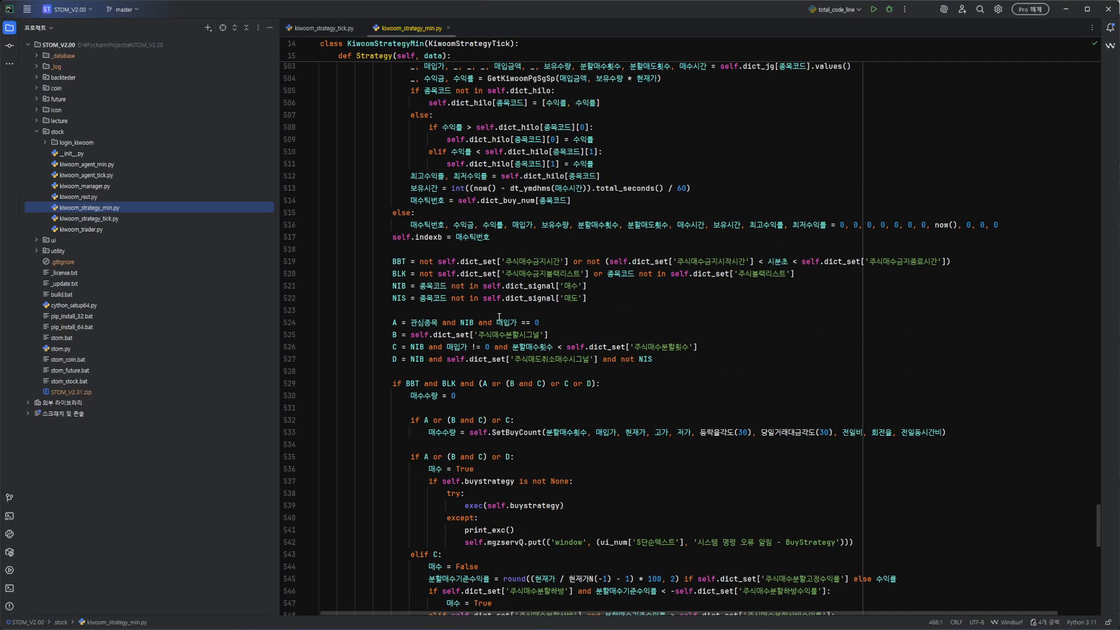
scroll(630, 313, "up", 20)
scroll(424, 337, "down", 10)
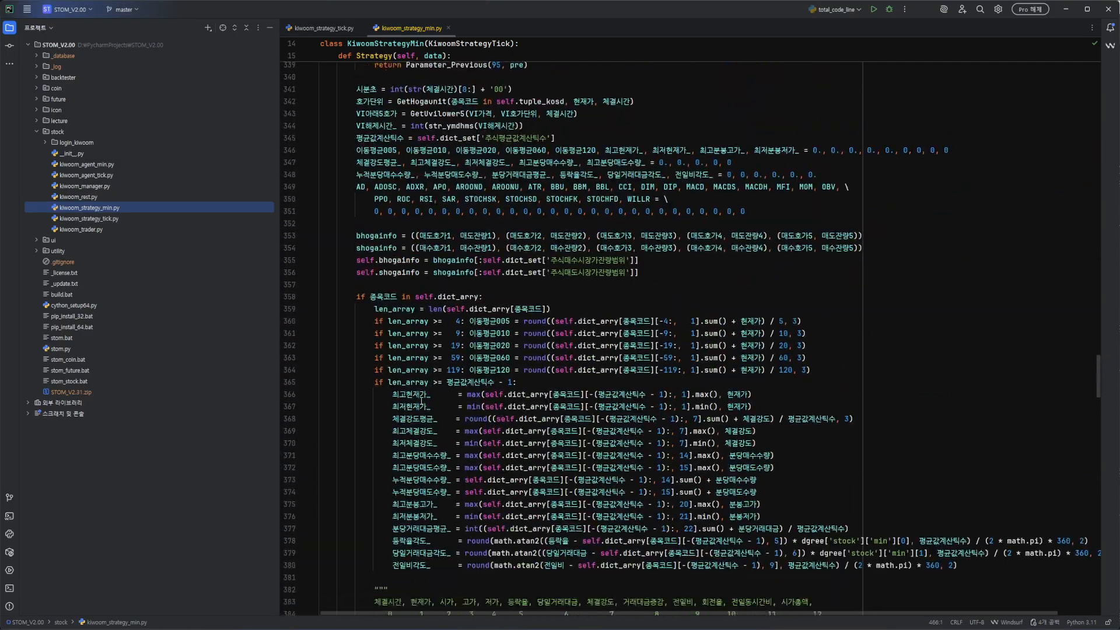
scroll(421, 345, "up", 5)
Step: Go through the minute strategy's factor formulas, including 체결강도평균_, 최고분당매수수량_, 최고분봉고가_ and 등락율각도_
left_click(413, 250)
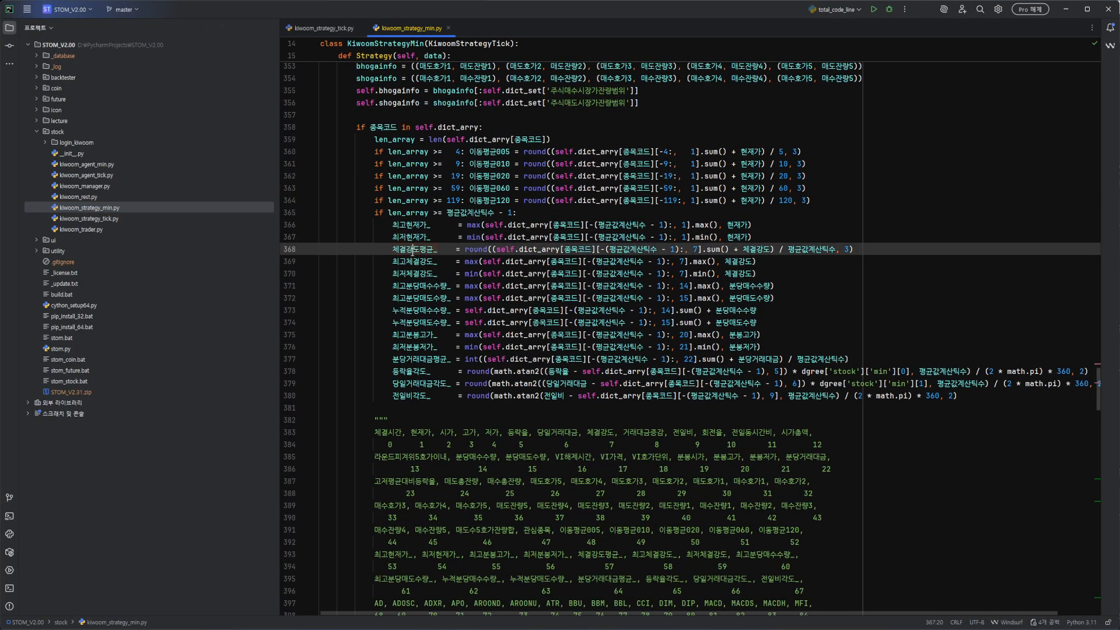
left_click(414, 286)
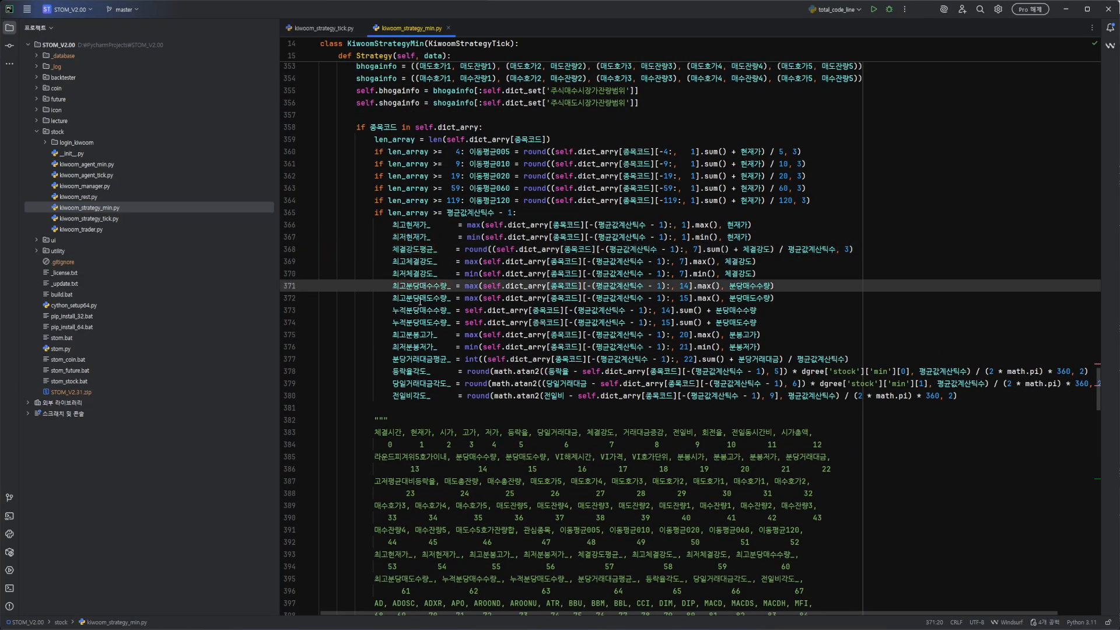
left_click(419, 299)
left_click(420, 286)
left_click(420, 298)
left_click(406, 335)
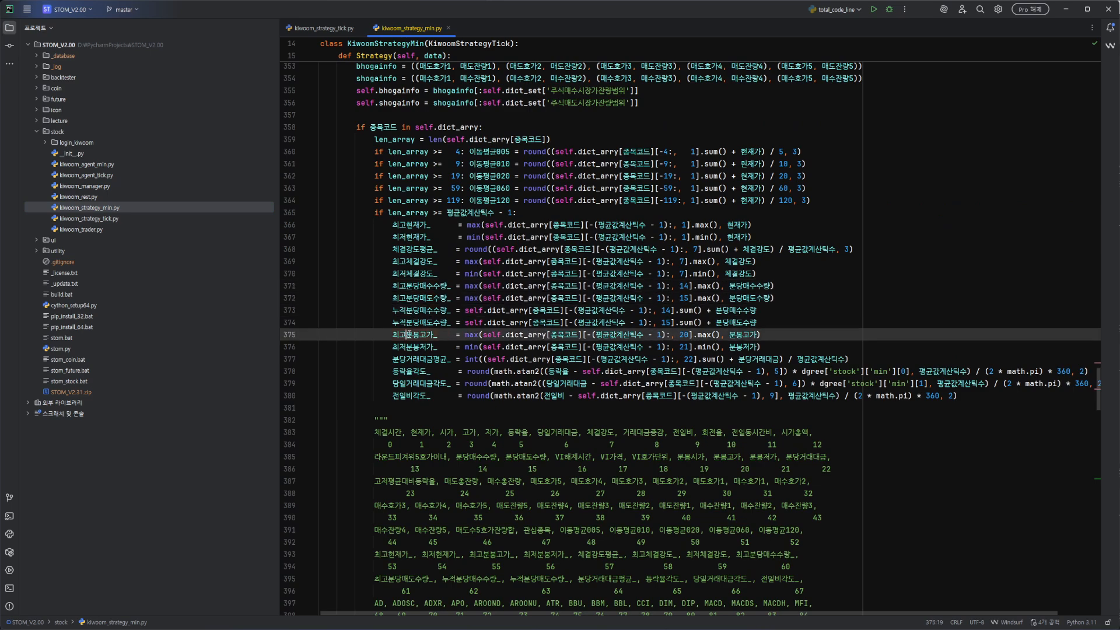
left_click(421, 315)
key("Down")
key("Down")
key("Down")
key("Down")
key("Down")
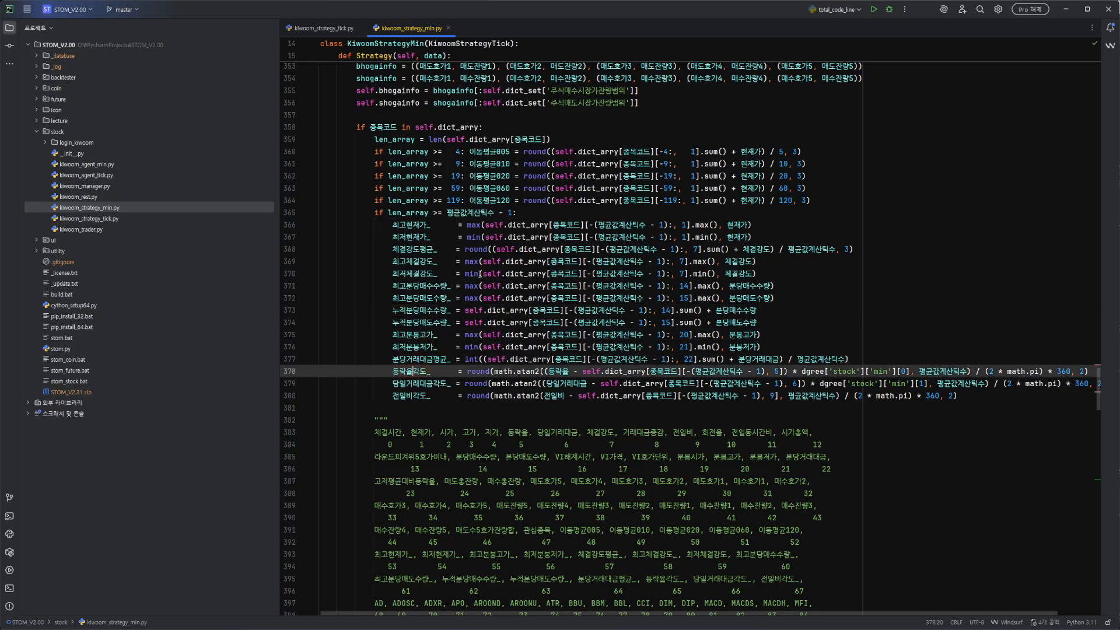
Step: Highlight the uses of 평균값계산틱수 in the minute strategy's factor formulas
left_click(615, 359)
left_click(435, 114)
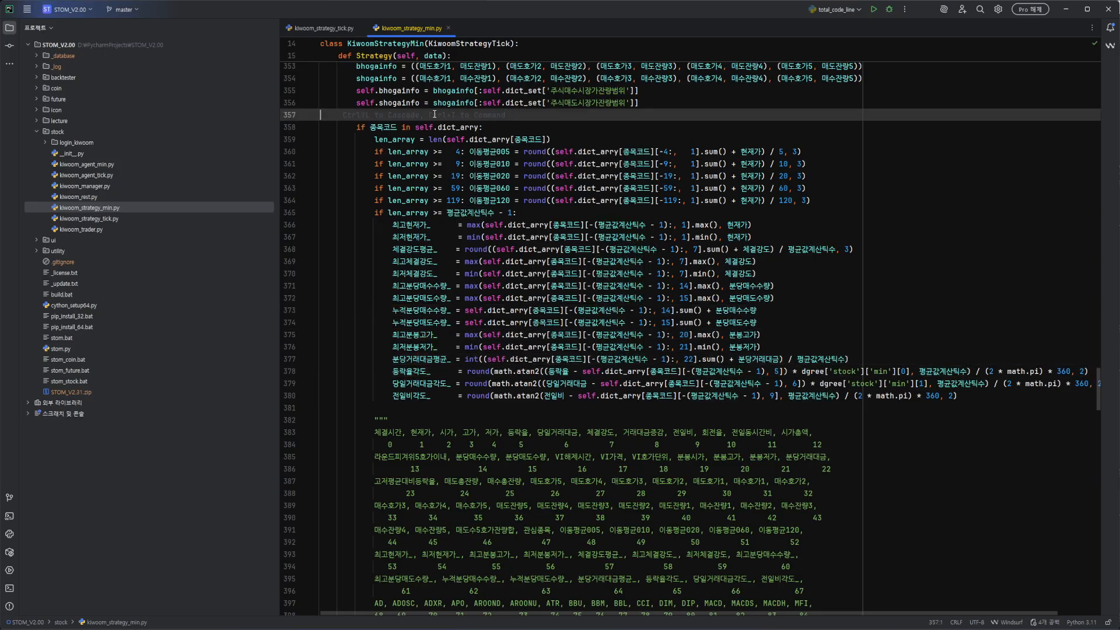
left_click(481, 214)
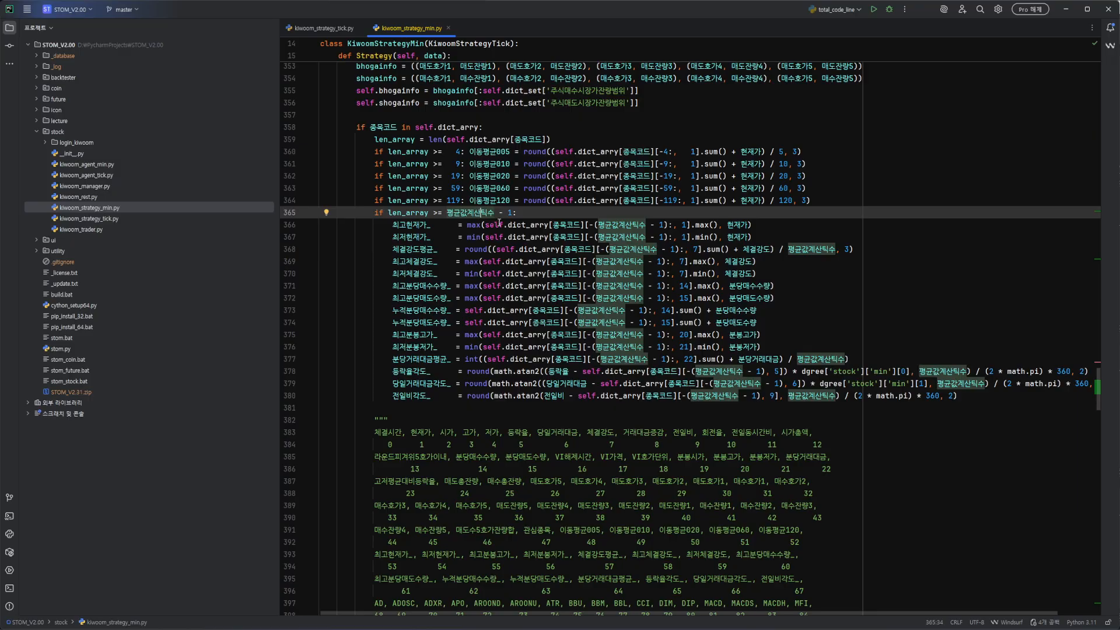
Step: Return to the STOM chart window, switch it to the 8-chart layout and search the stock again to draw the charts
left_click(1066, 10)
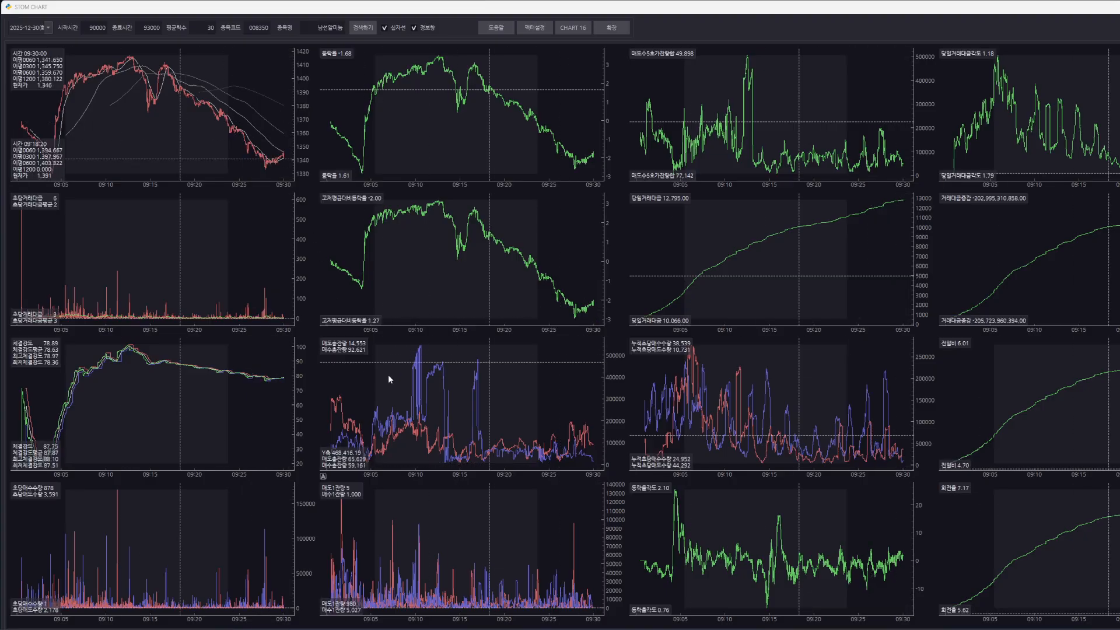
left_click(578, 28)
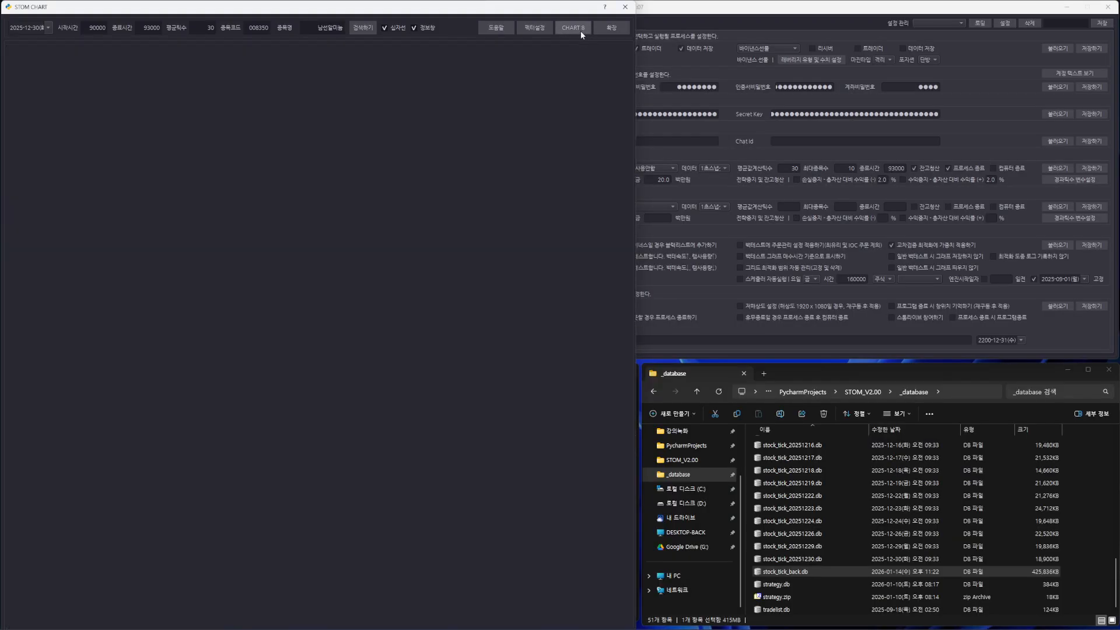
left_click(369, 27)
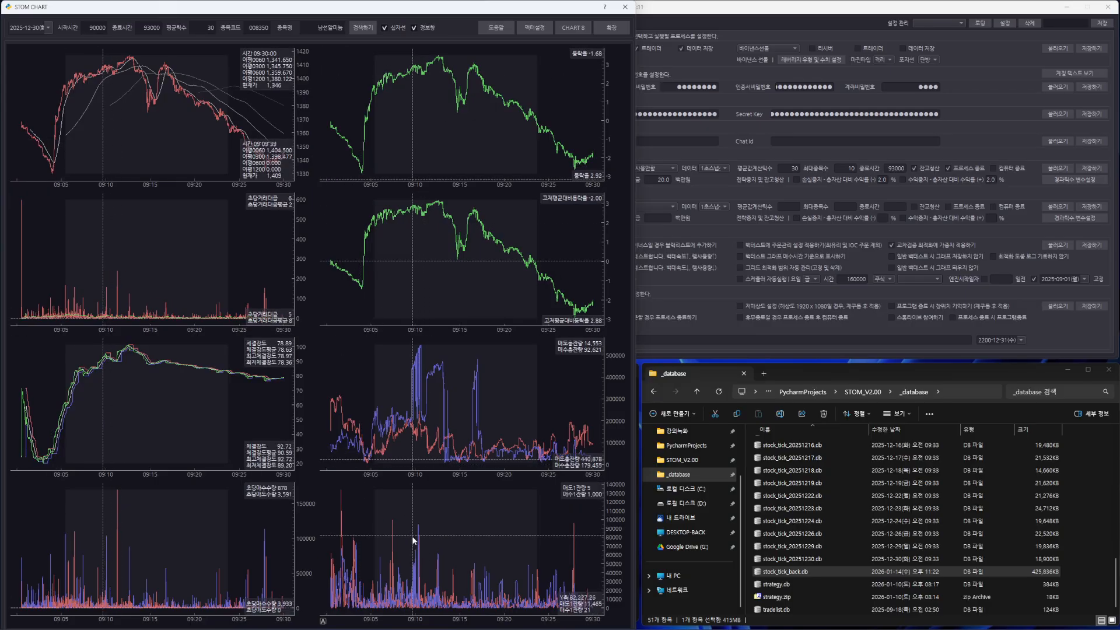
Step: In the factor settings, deselect 등락율, 고저평균대비등락율, 호가총잔량, 매도수호가잔량1, 매도수5호가잔량합 and 당일거래대금, and close the dialog
left_click(535, 28)
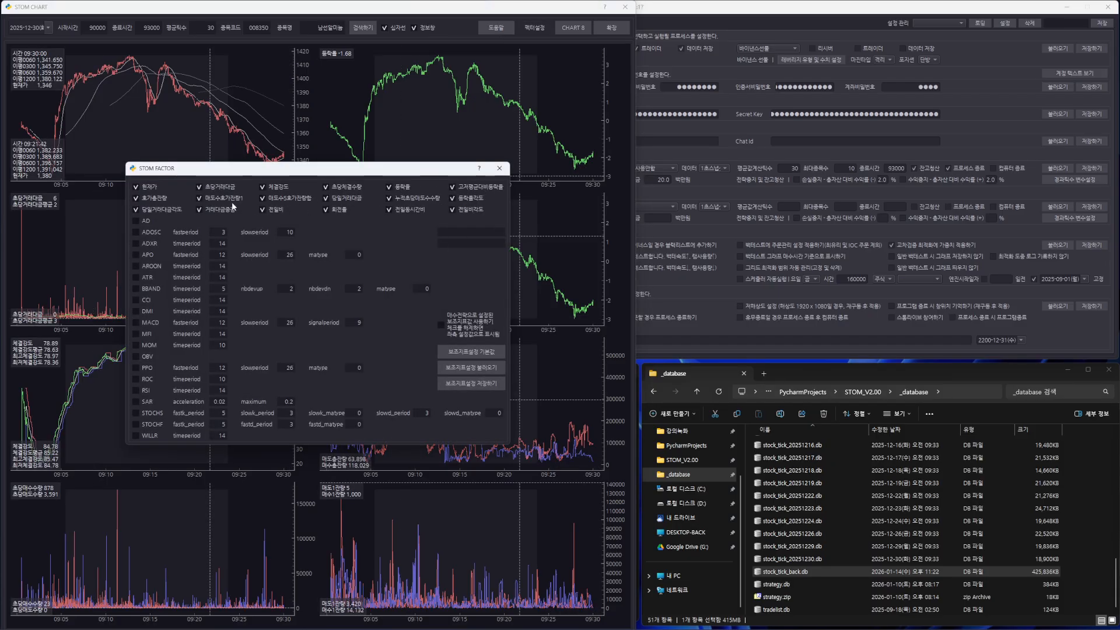
left_click(391, 198)
left_click(391, 198)
left_click(221, 198)
left_click(465, 191)
left_click(407, 193)
left_click(498, 170)
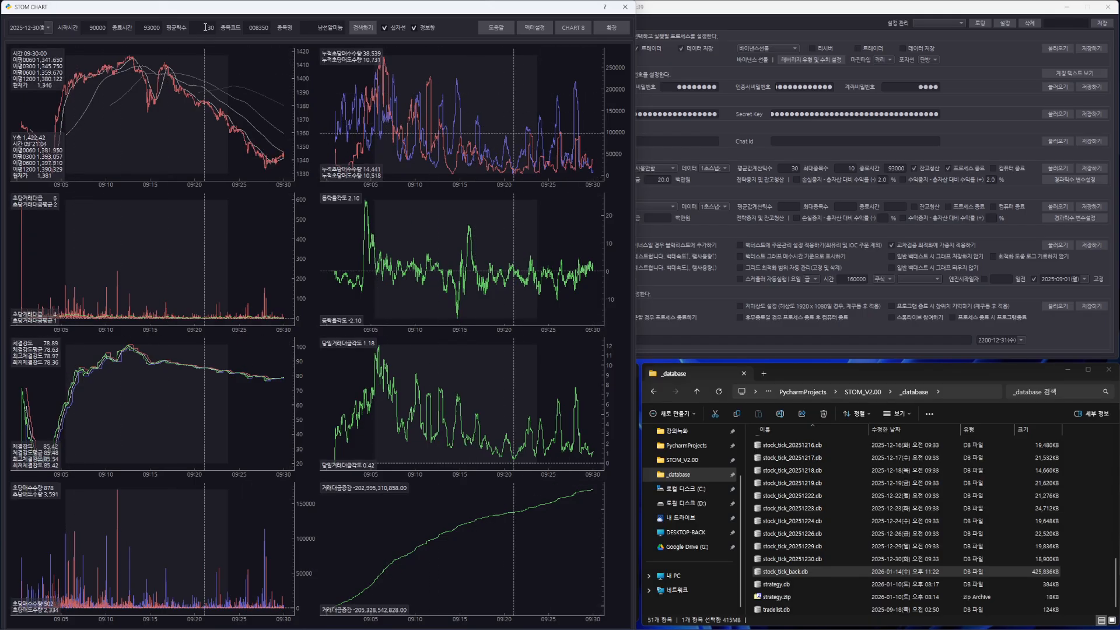
Step: Set the average tick count (평균틱수) to 60 and redraw the charts
left_click_drag(192, 23, 229, 32)
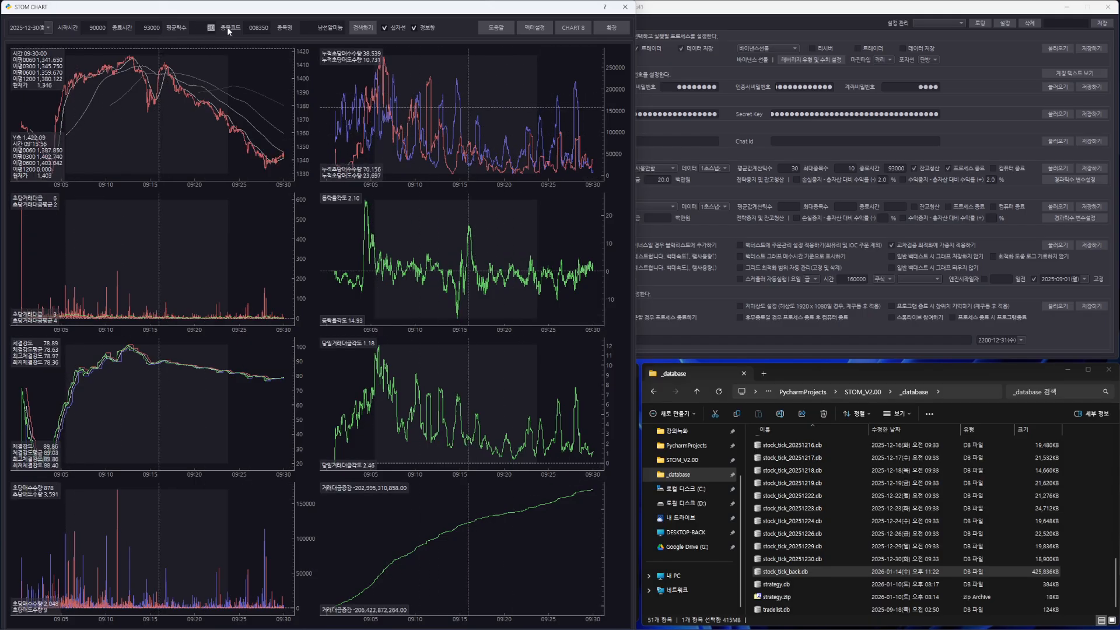
type("60")
left_click(363, 28)
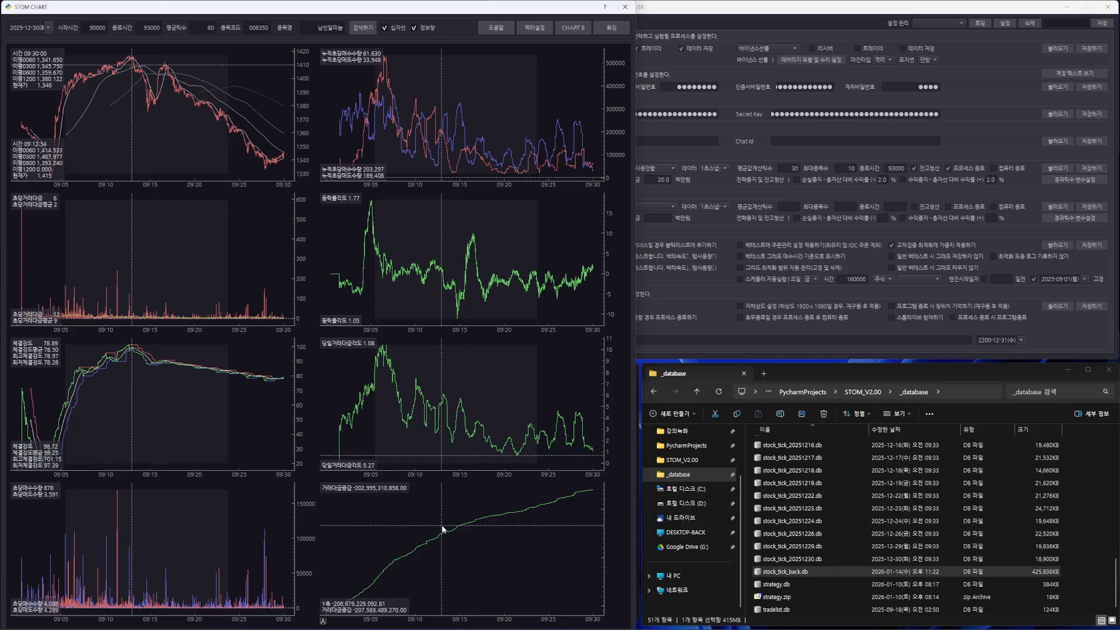
Step: Set the average tick count (평균틱수) back to 30 and redraw the charts
double_click(216, 29)
type("30")
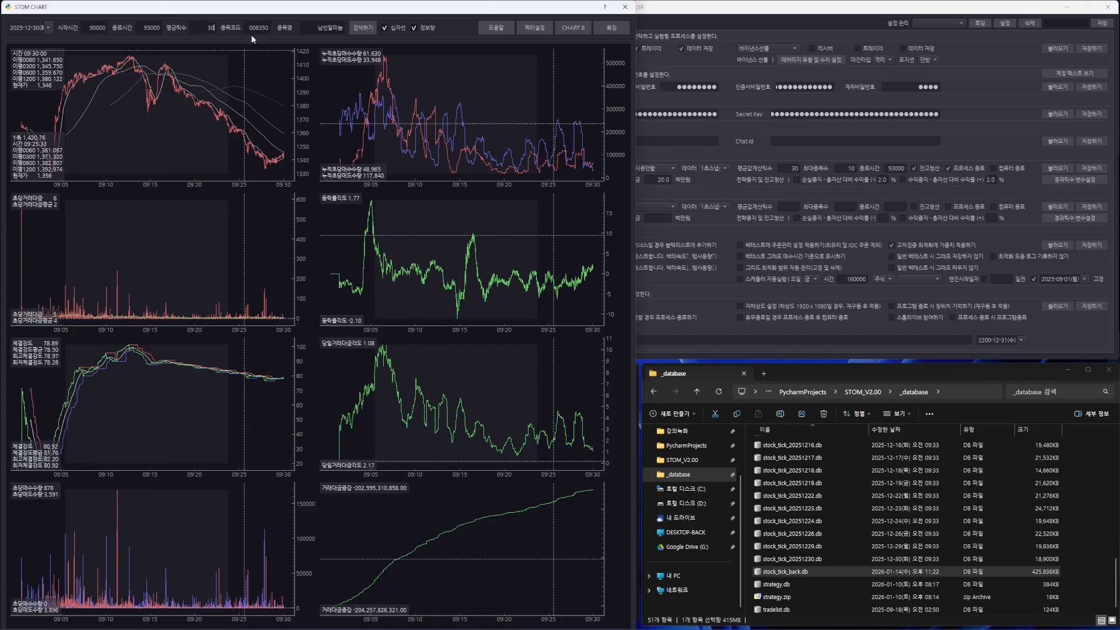
left_click(359, 27)
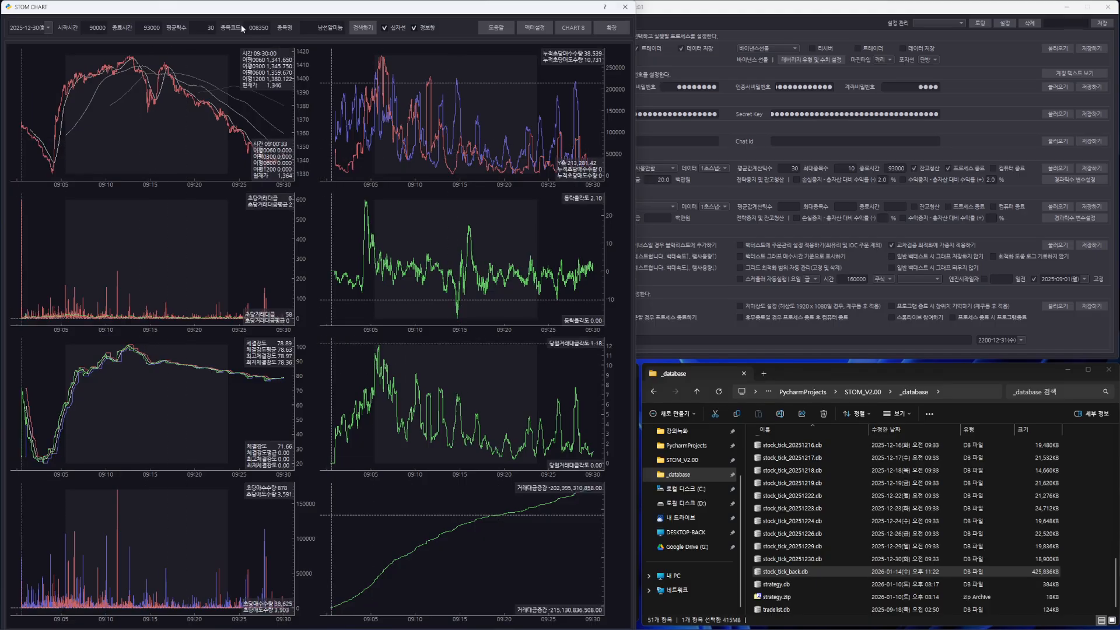
Step: Set the average tick count (평균틱수) to 10 and redraw the charts
double_click(203, 26)
type("10")
left_click(369, 27)
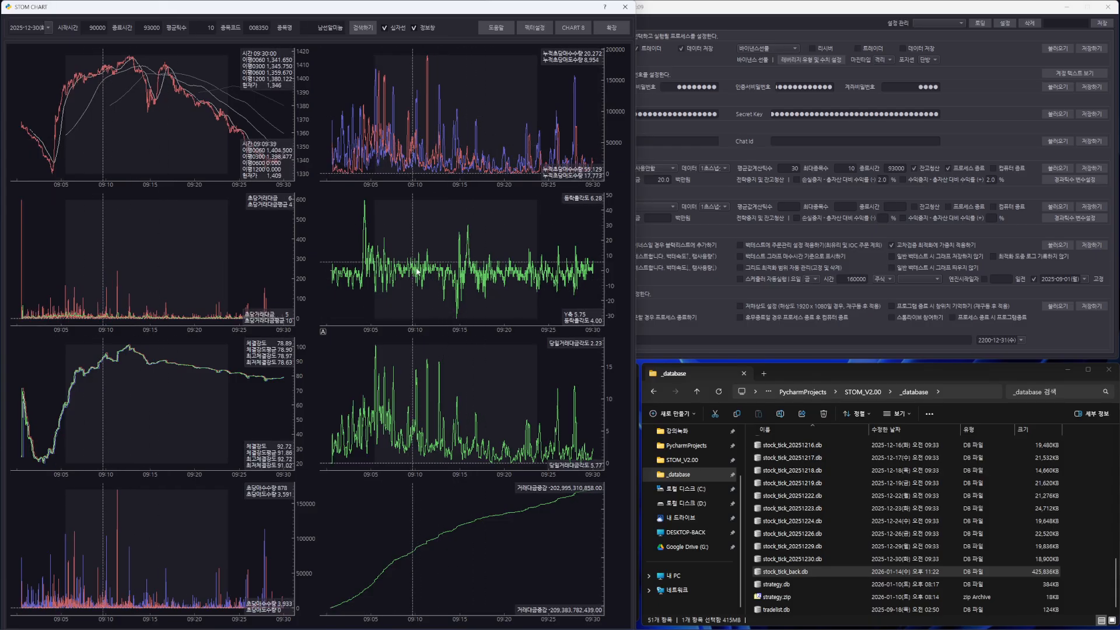
Step: Restore the average tick count (평균틱수) to 30 and redraw the charts
double_click(204, 30)
type("30")
key("Return")
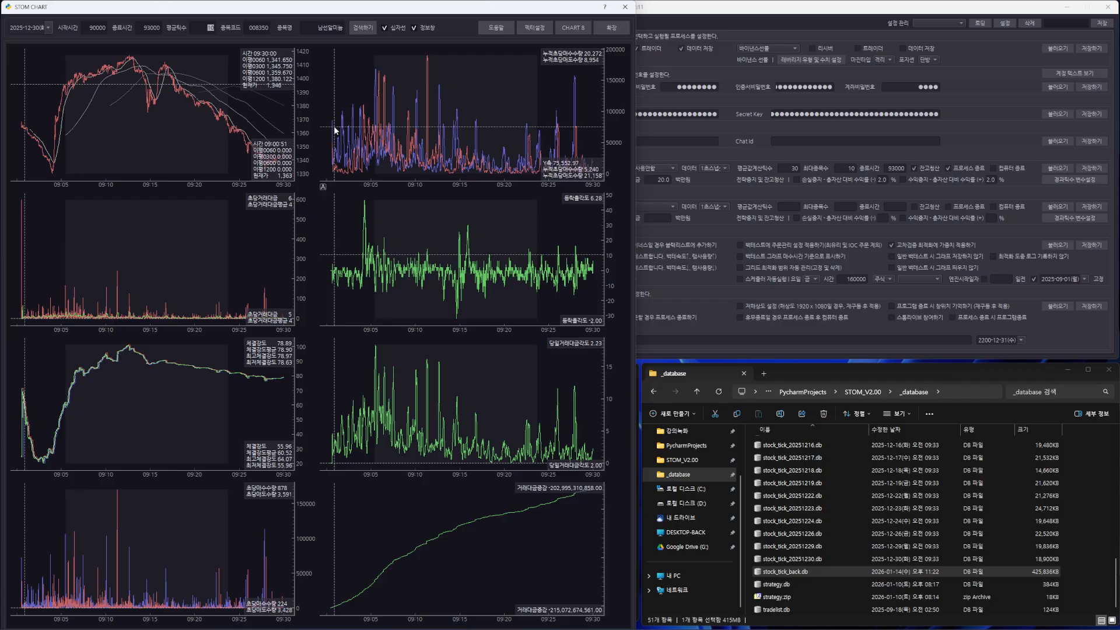
left_click(360, 27)
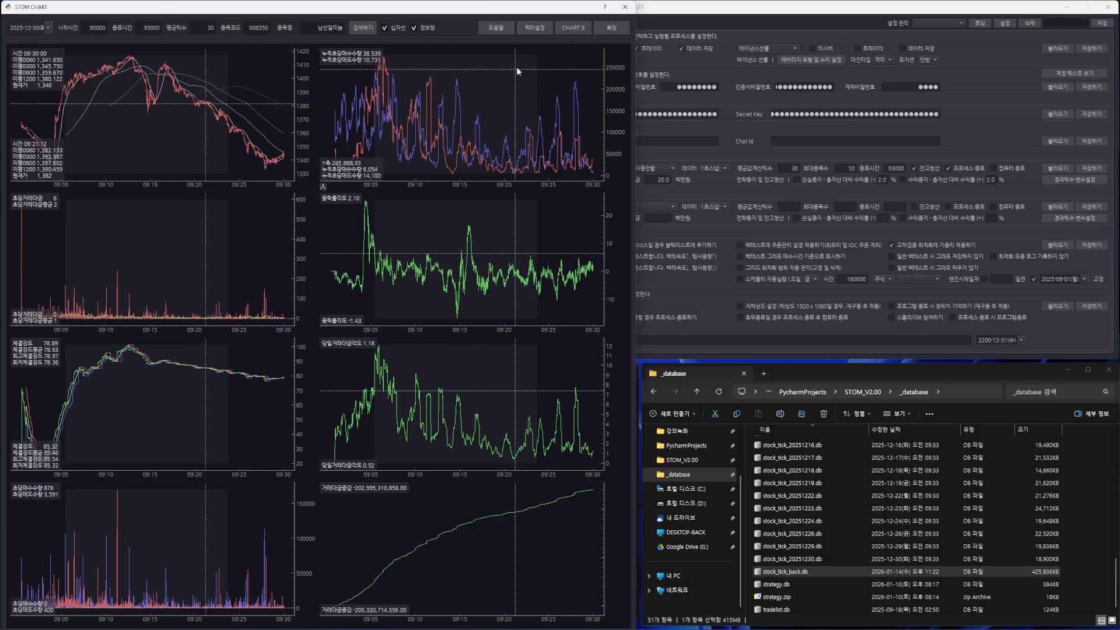
Step: Open the factor settings to review the selected factors and auxiliary indicators, and close them
left_click(535, 28)
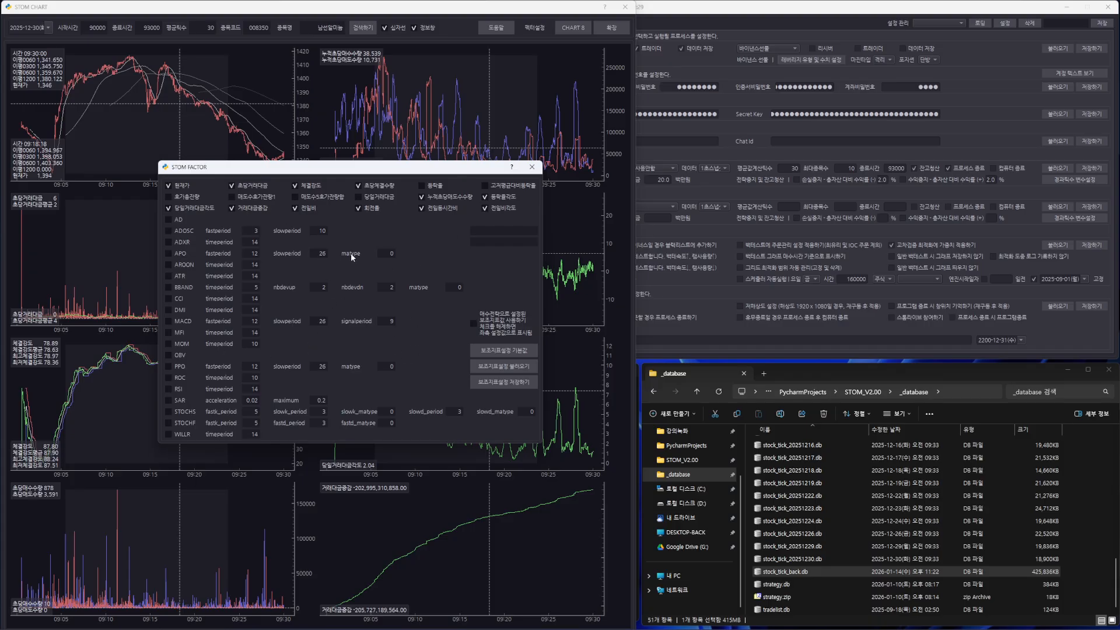
left_click(532, 167)
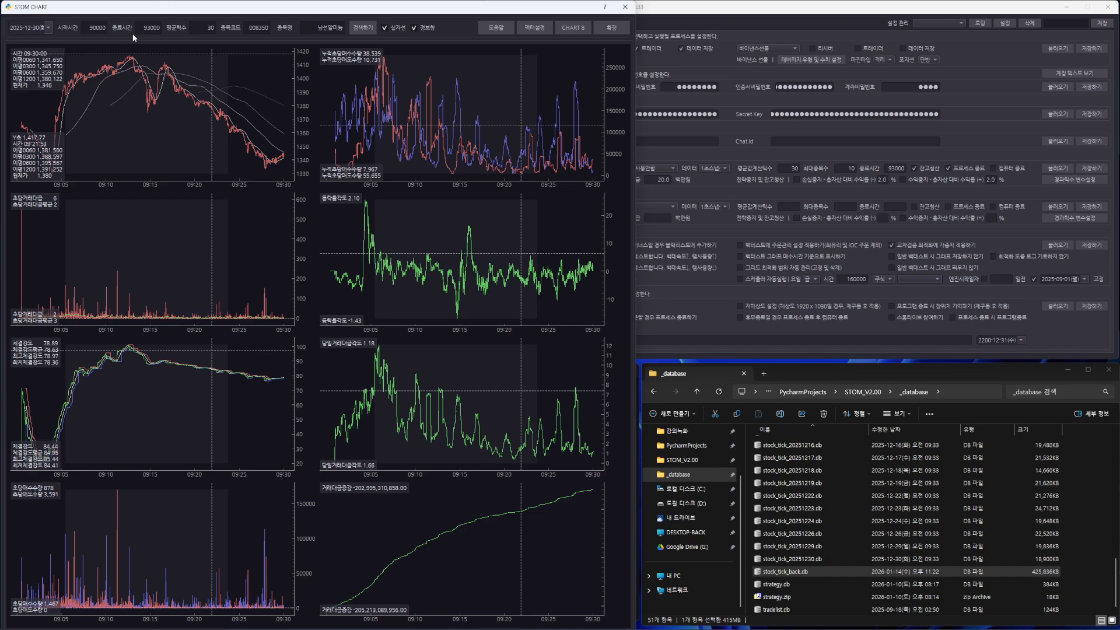
Step: Set the end time (종료시간) to 91000 and redraw the charts
left_click_drag(144, 27, 183, 29)
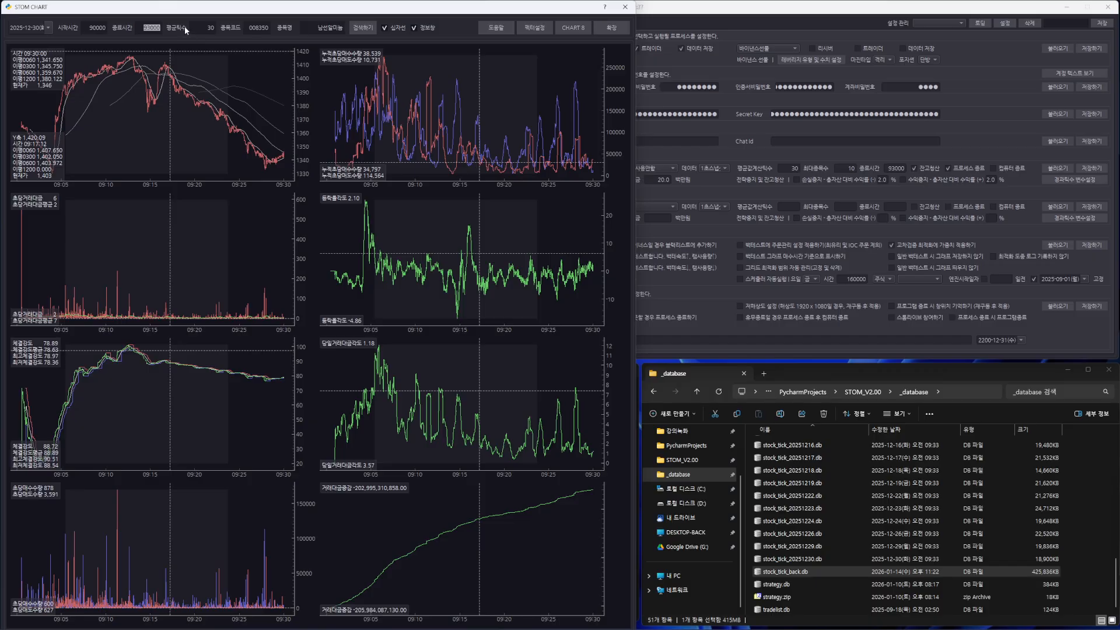
type("910000")
left_click(151, 27)
key("BackSpace")
type("8")
left_click(359, 27)
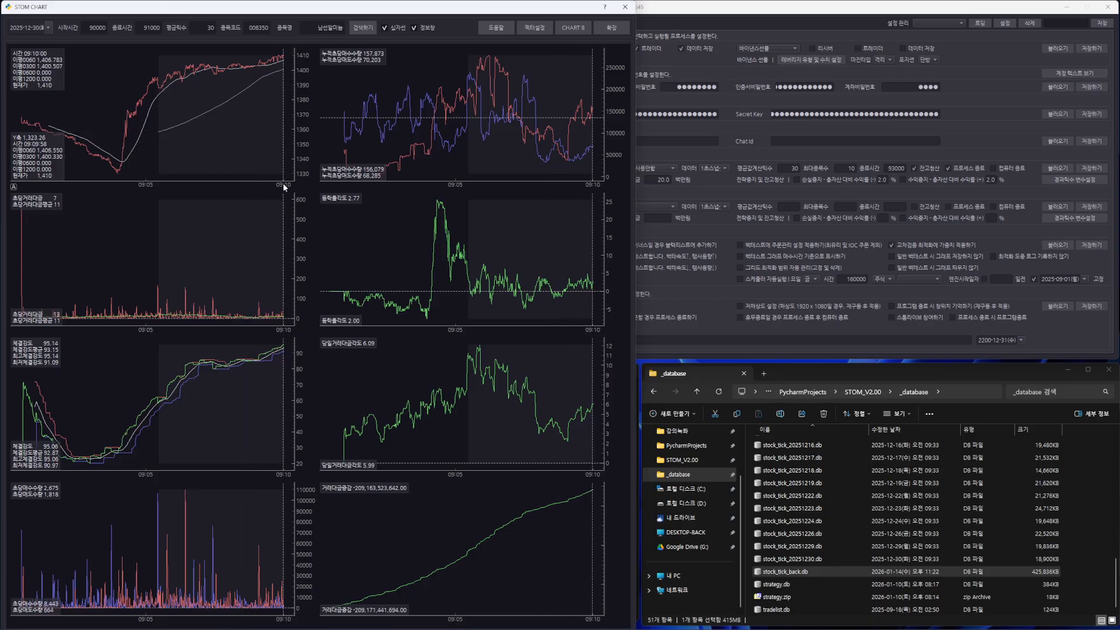
Step: Restore the end time (종료시간) to 93000 and redraw the charts
double_click(144, 29)
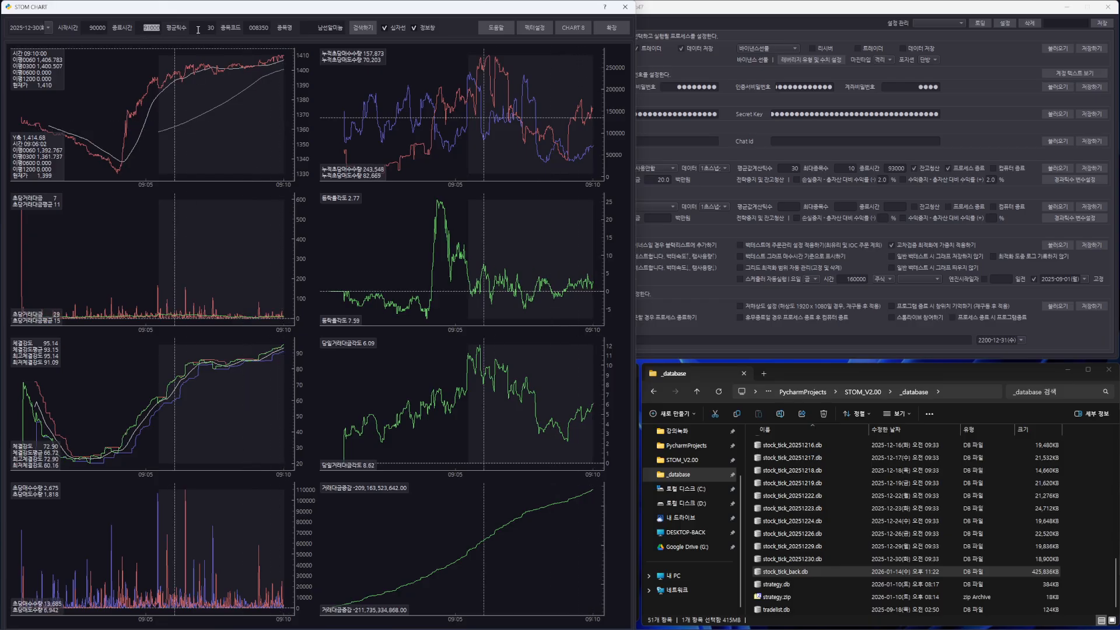
type("되")
left_click(376, 33)
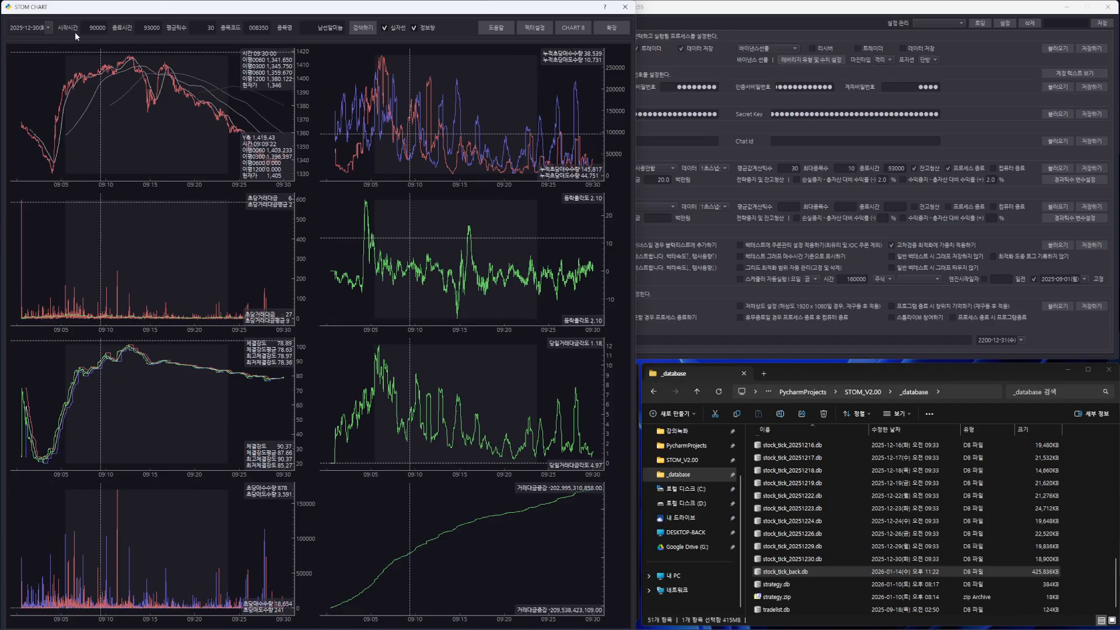
Step: Open the date calendar to view the December 2025 dates, and close it without changing the date
left_click(49, 29)
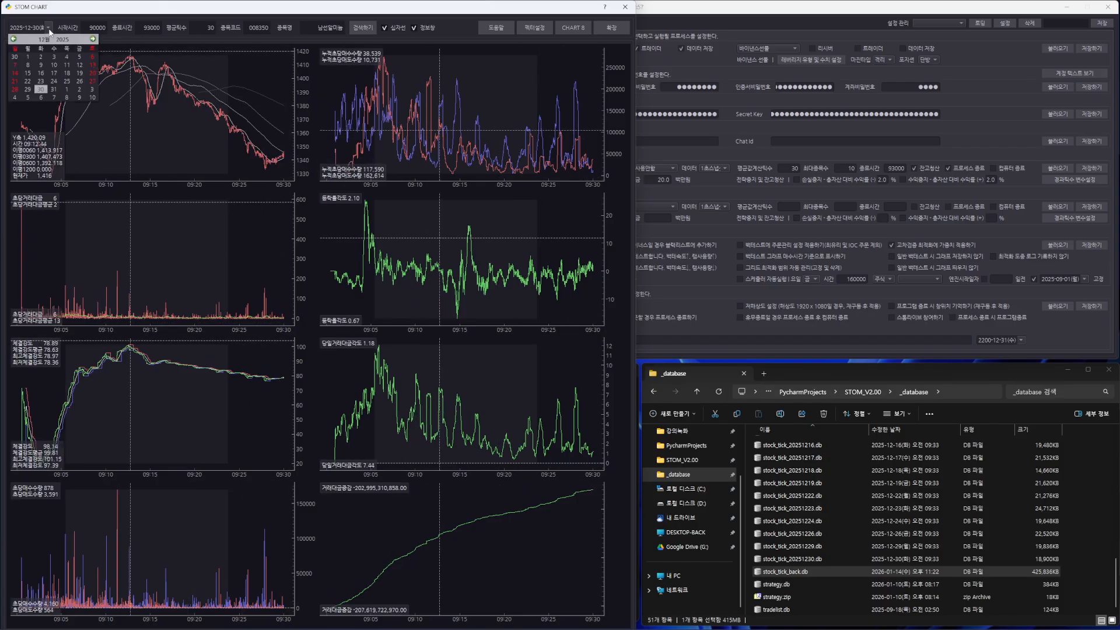
left_click(49, 29)
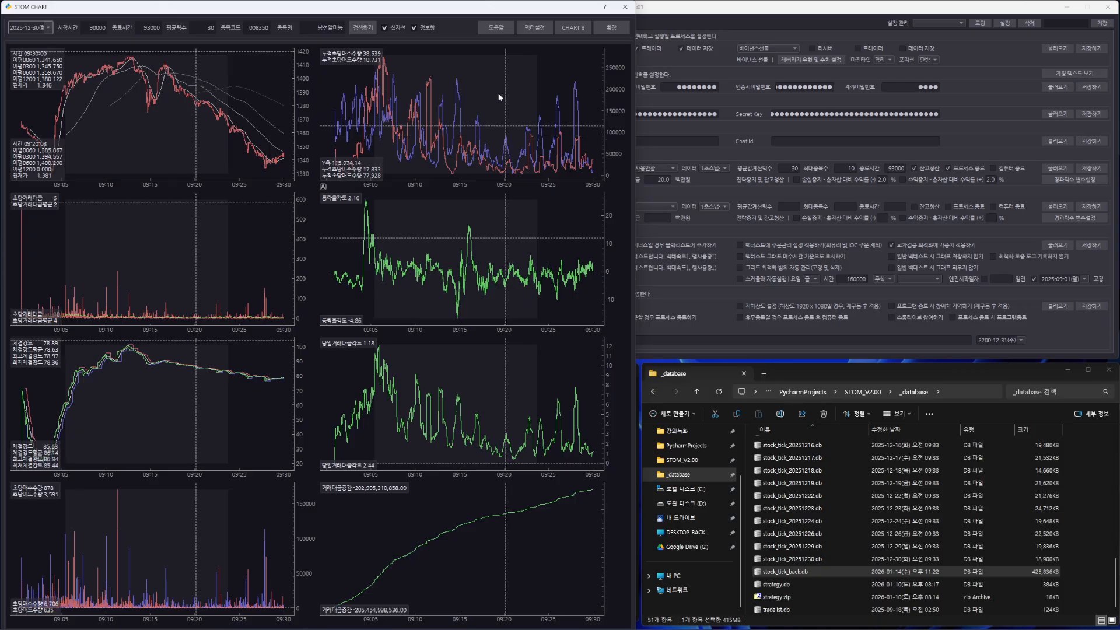
mouse_move(503, 30)
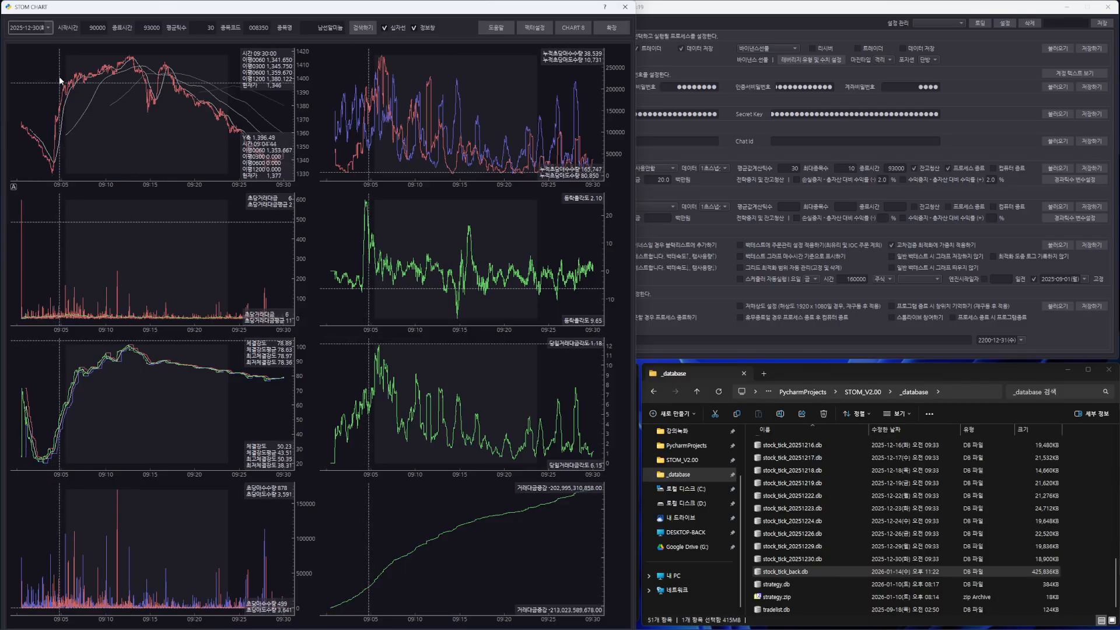
Step: Zoom into selected areas of the price, cumulative volume and angle charts to inspect them, and restore the full time range
left_click_drag(55, 57, 144, 136)
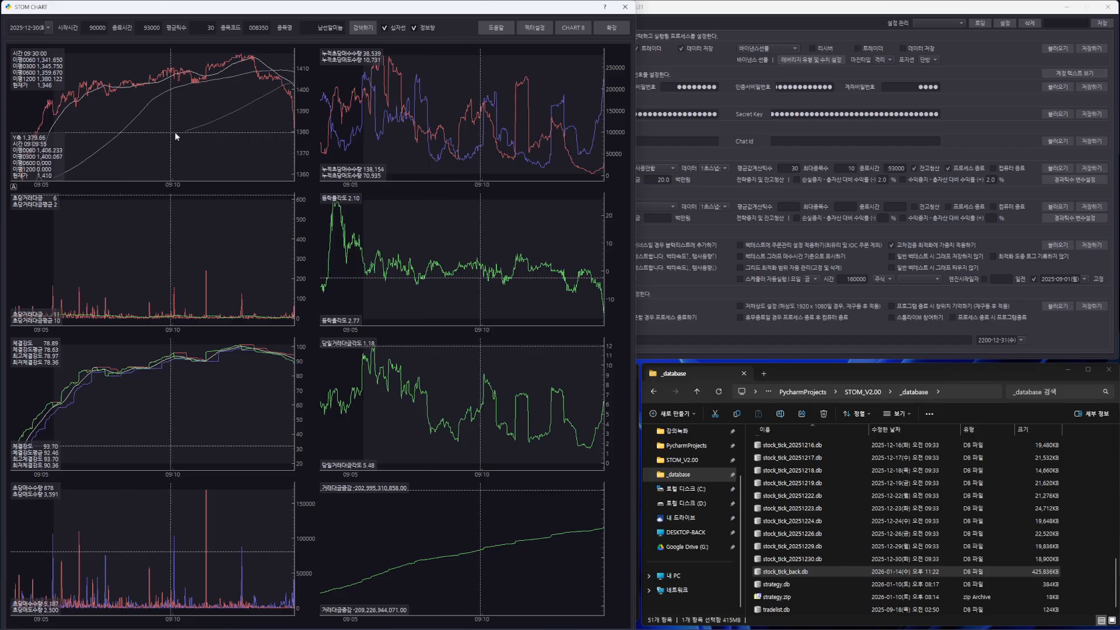
scroll(178, 137, "down", 3)
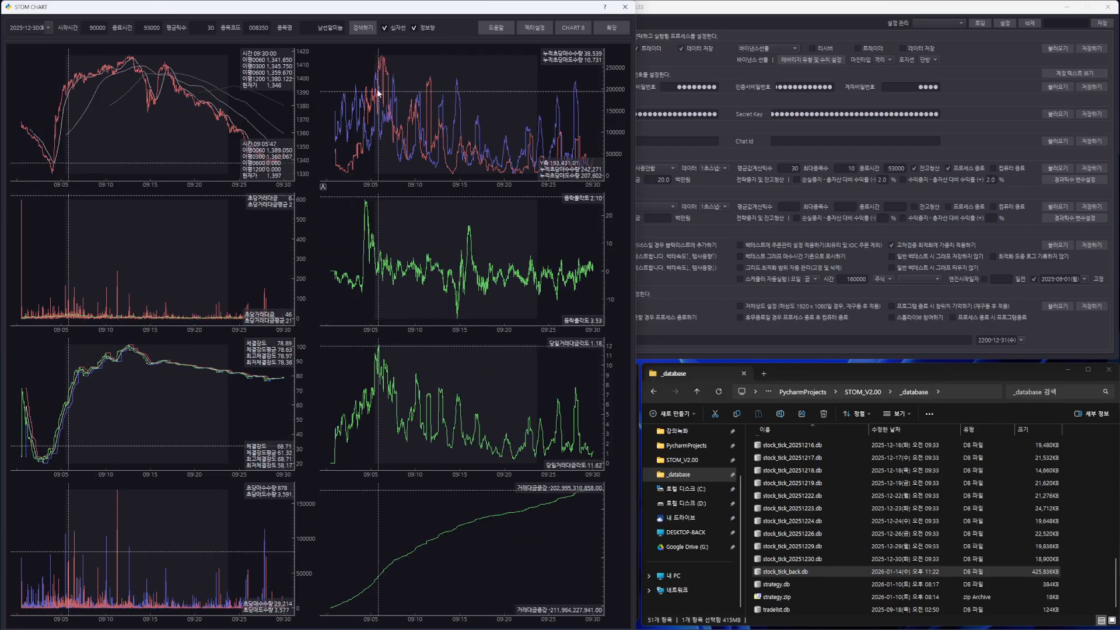
left_click_drag(364, 58, 513, 167)
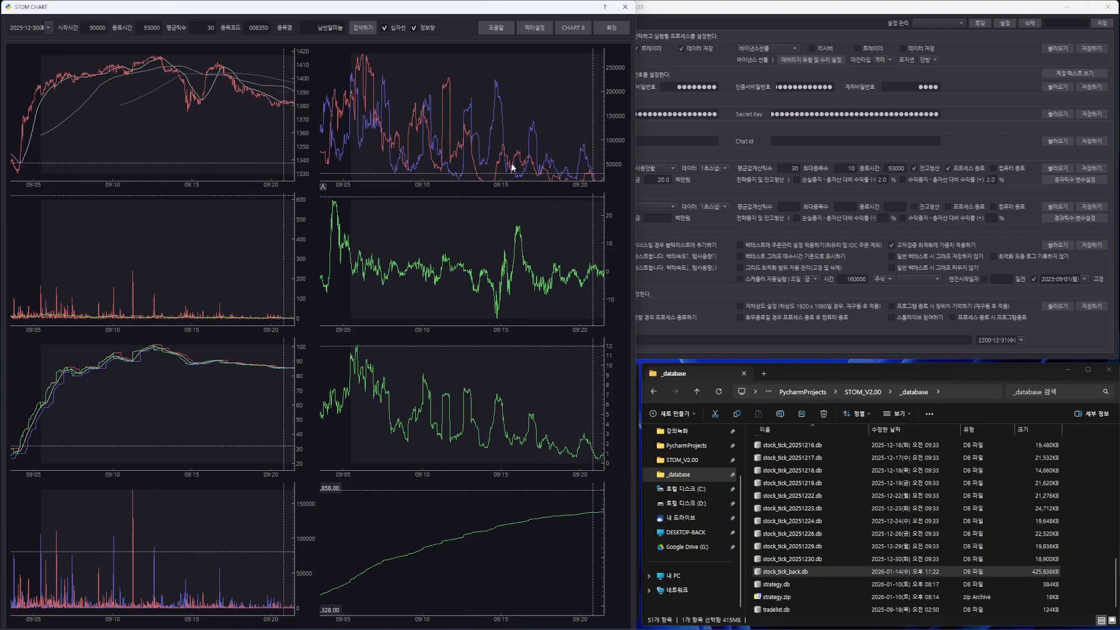
left_click_drag(344, 217, 433, 310)
left_click_drag(338, 442, 466, 343)
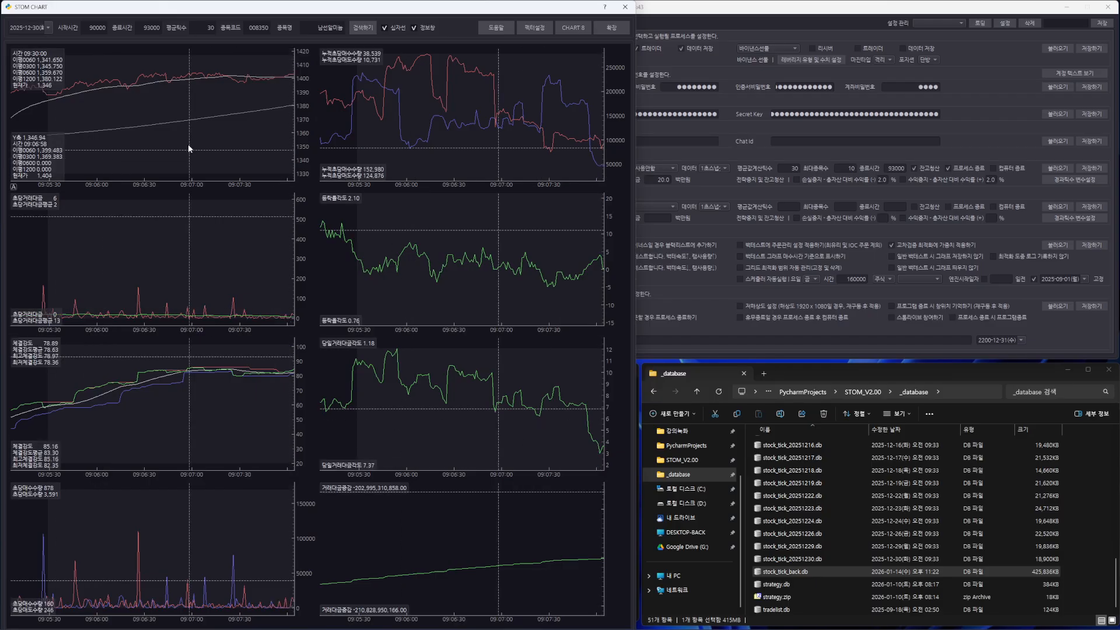
scroll(439, 289, "down", 5)
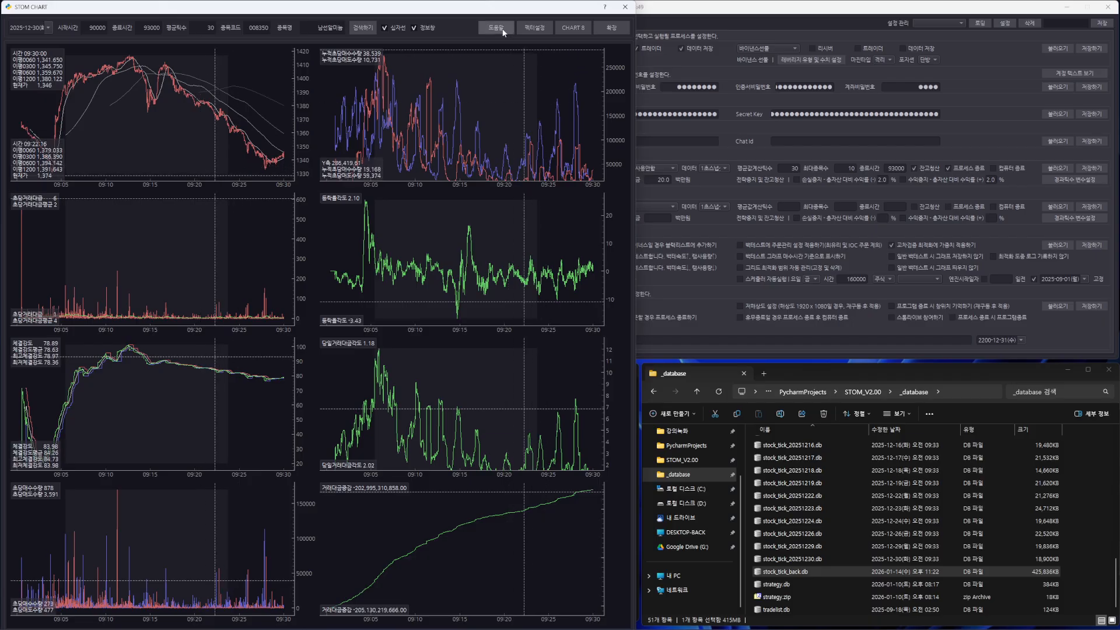
Step: Open the STOM HOGA order book window from the main program and place it beside the chart window, below the settings
mouse_move(503, 32)
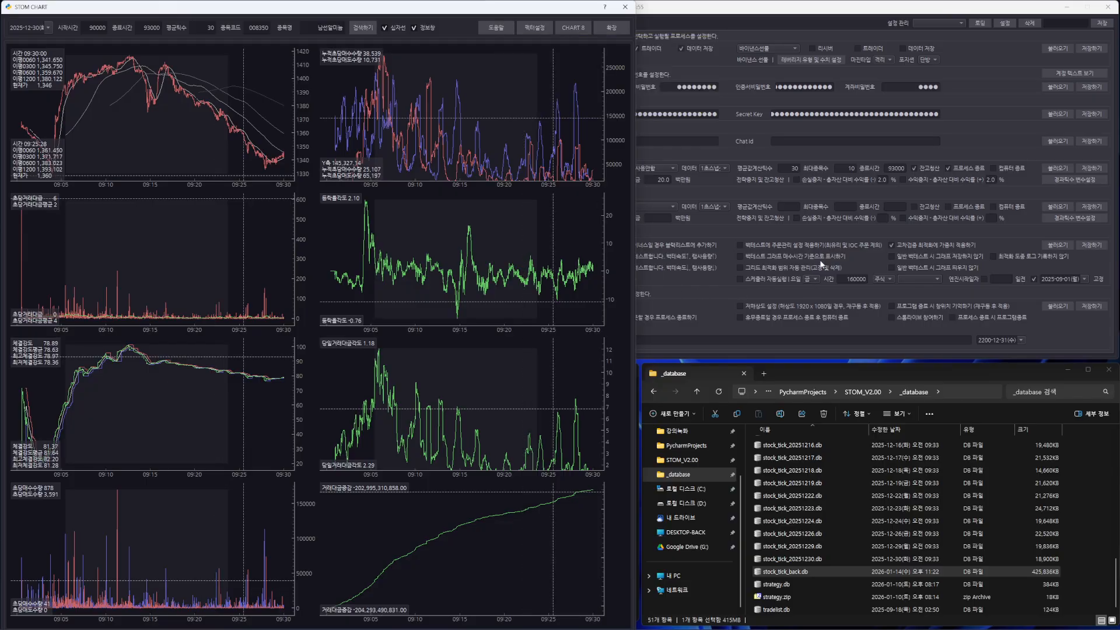
left_click(864, 11)
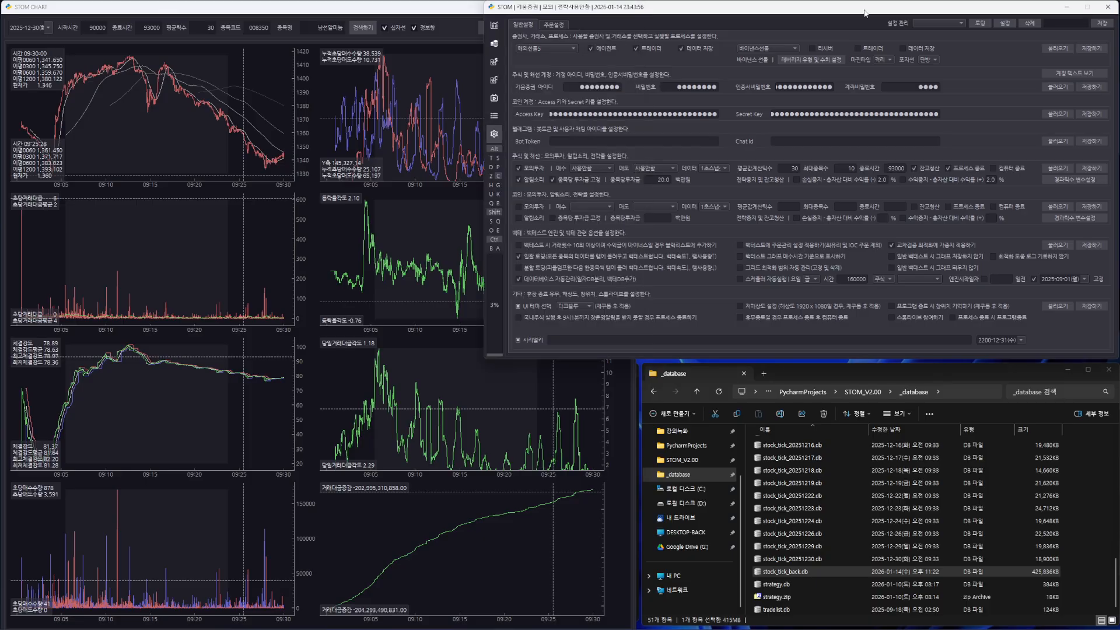
left_click(492, 187)
left_click_drag(607, 387, 759, 374)
left_click(448, 11)
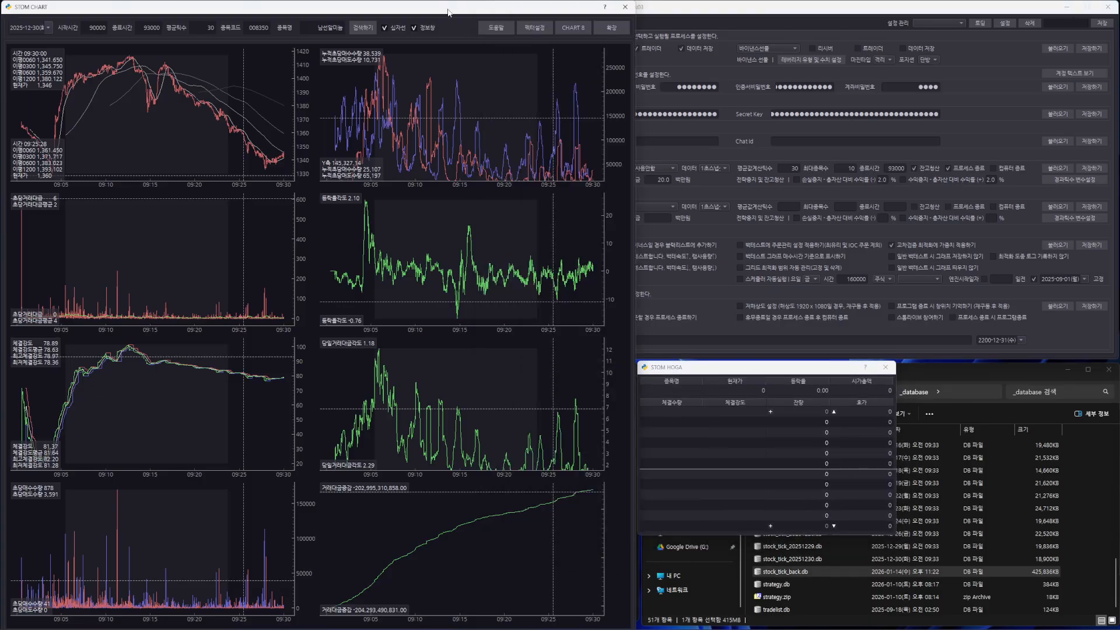
left_click(709, 12)
left_click(477, 9)
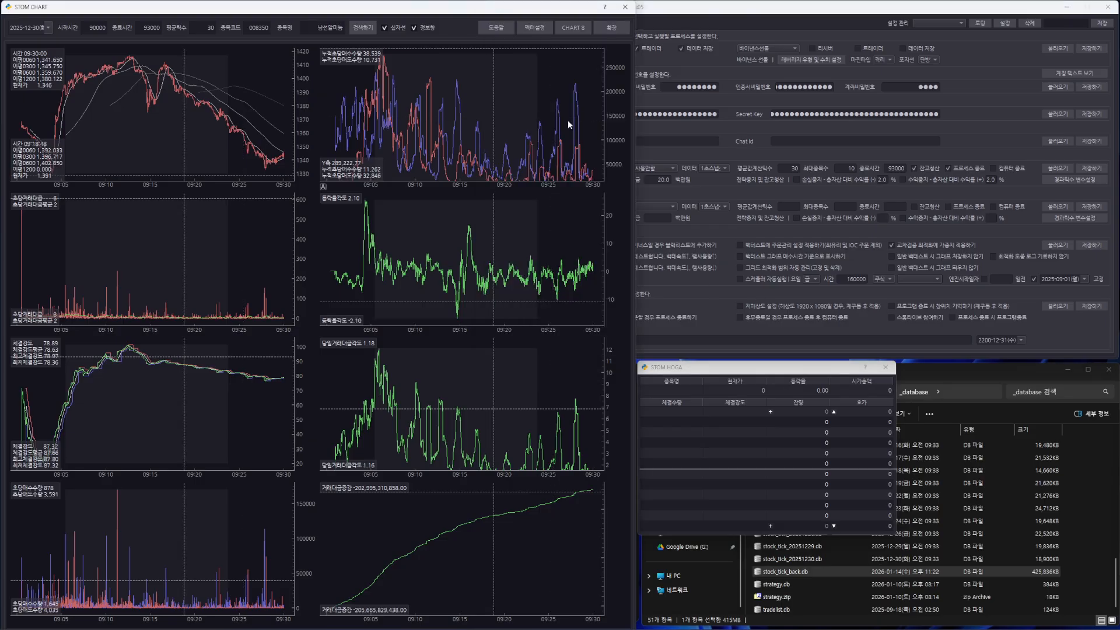
mouse_move(771, 368)
left_mouse_down()
mouse_move(787, 297)
mouse_move(772, 369)
left_mouse_up()
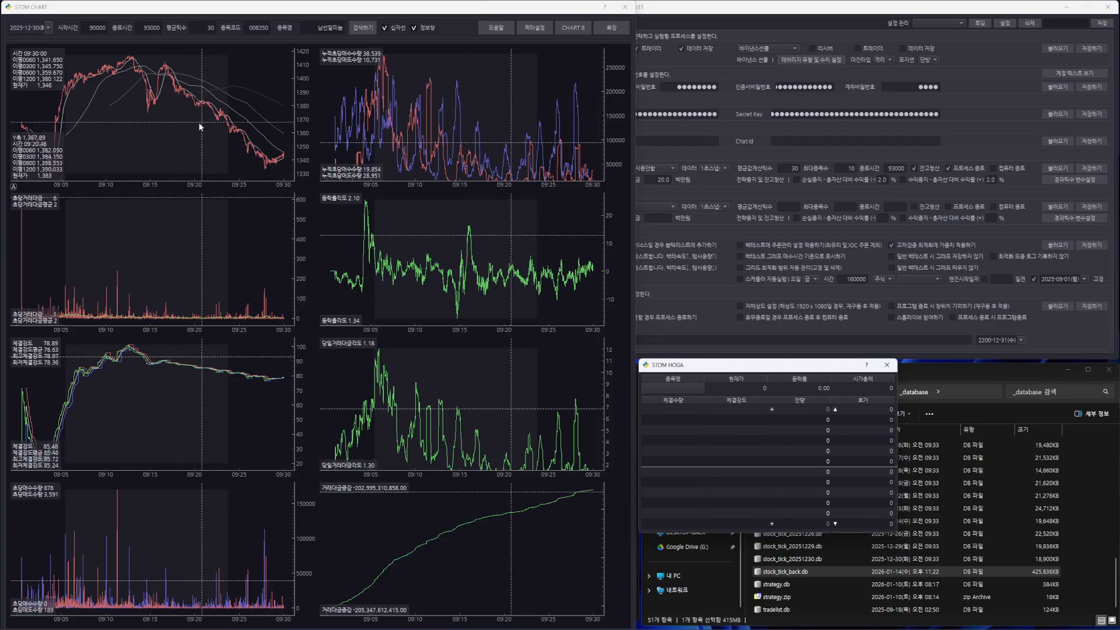
Step: Load the order book and factor values for 09:18:35 from the price chart, and compare them with the factor settings
left_click(183, 132)
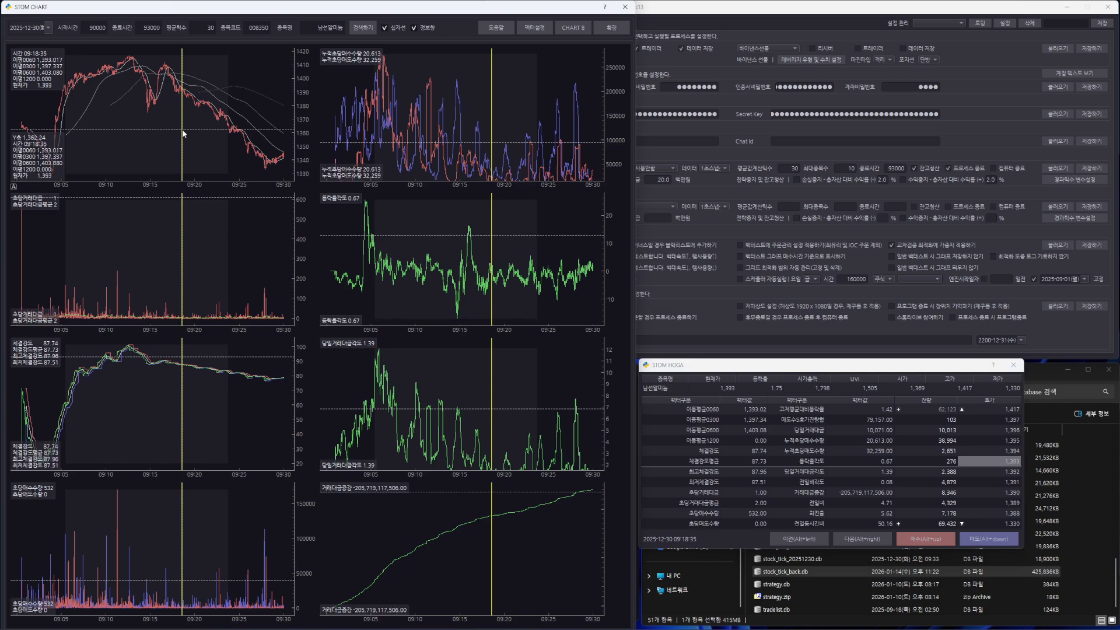
left_click_drag(784, 369, 782, 371)
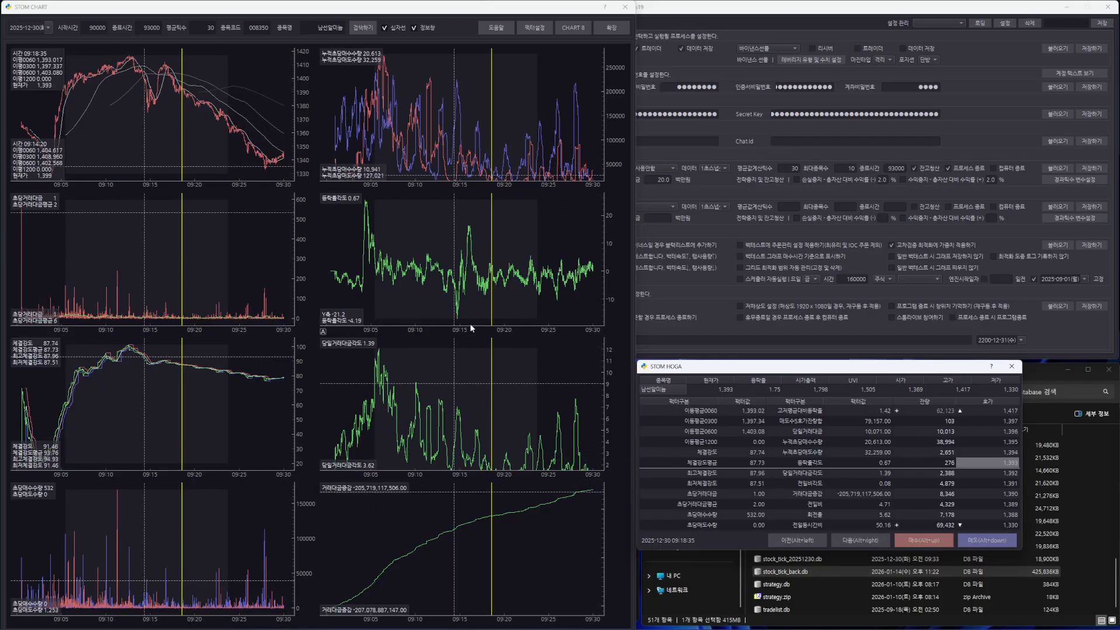
left_click(536, 28)
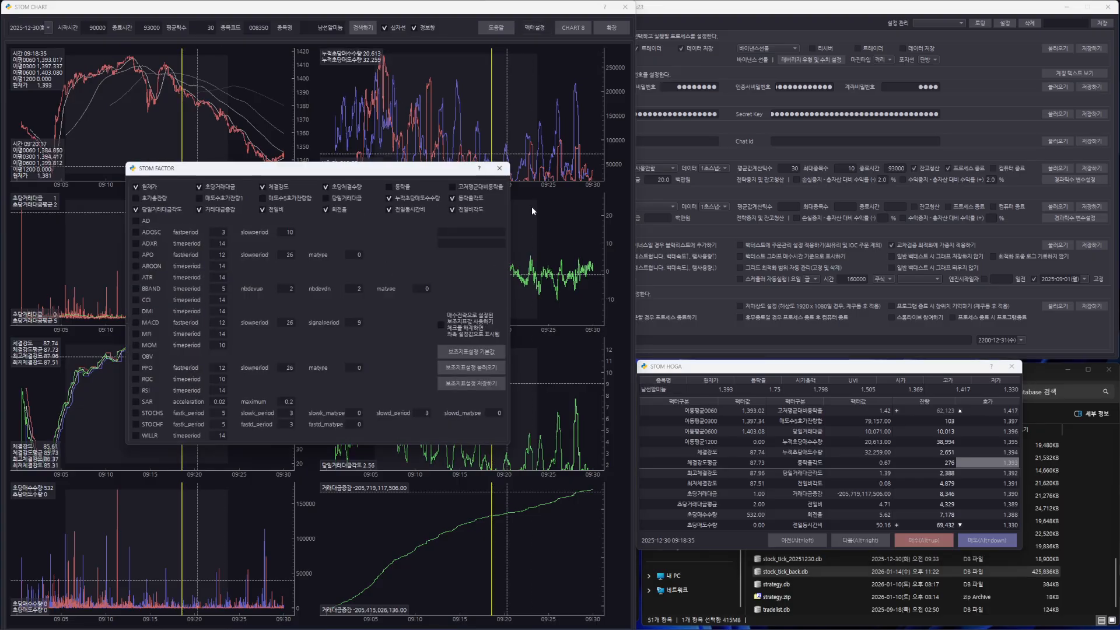
left_click(500, 168)
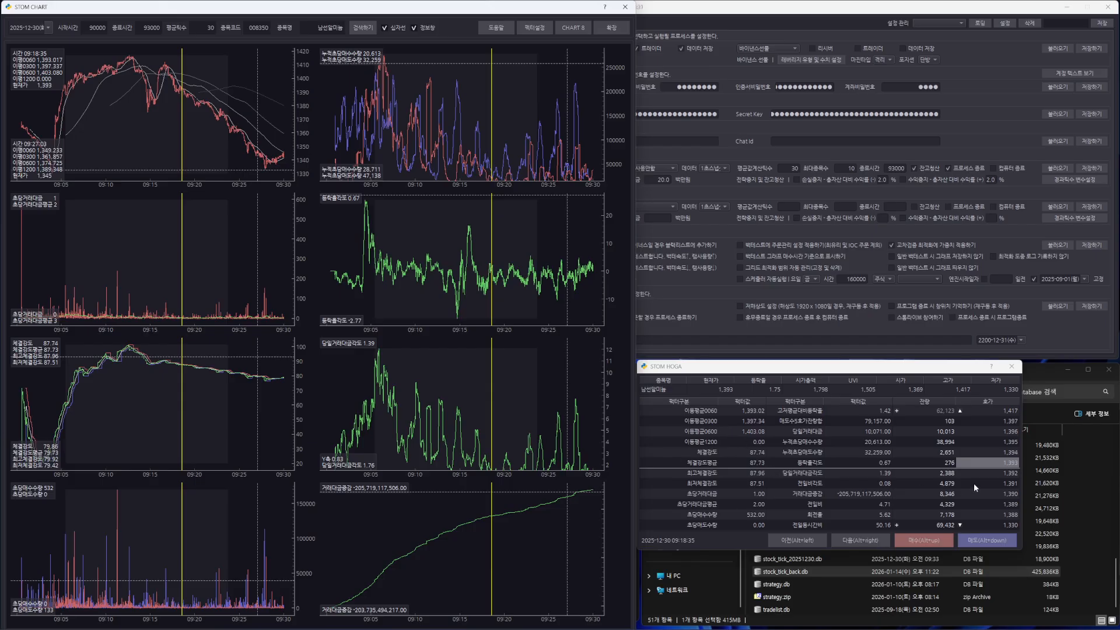
Step: Pick several other times on the charts, including 09:15:22, 09:19:42, 09:01:35 and 09:18:03, to view their order book and factor values
left_click(153, 127)
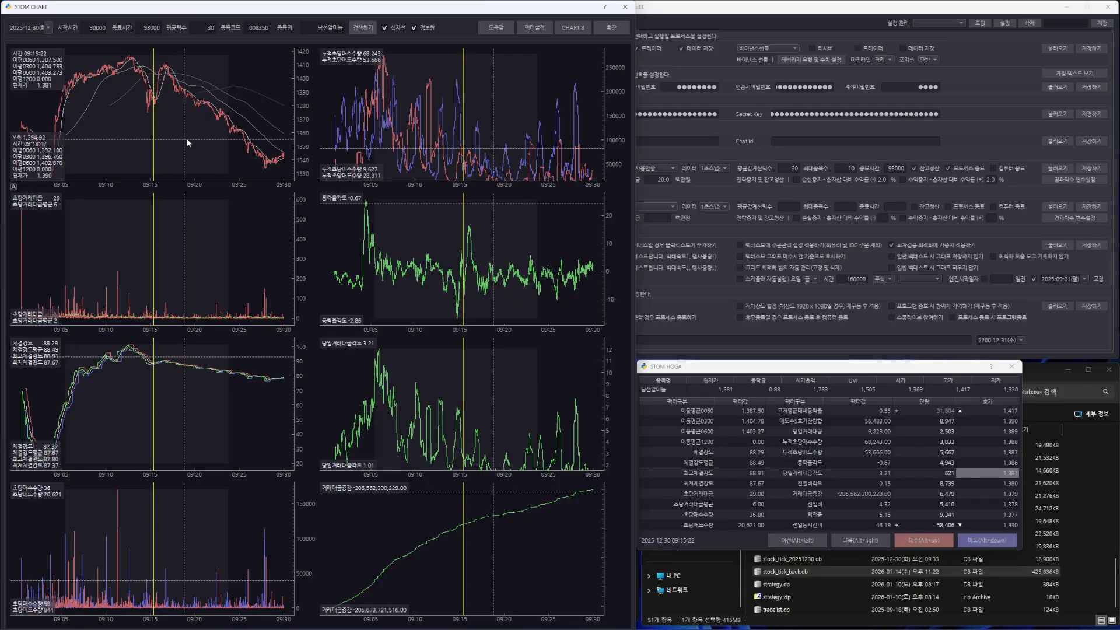
left_click(193, 135)
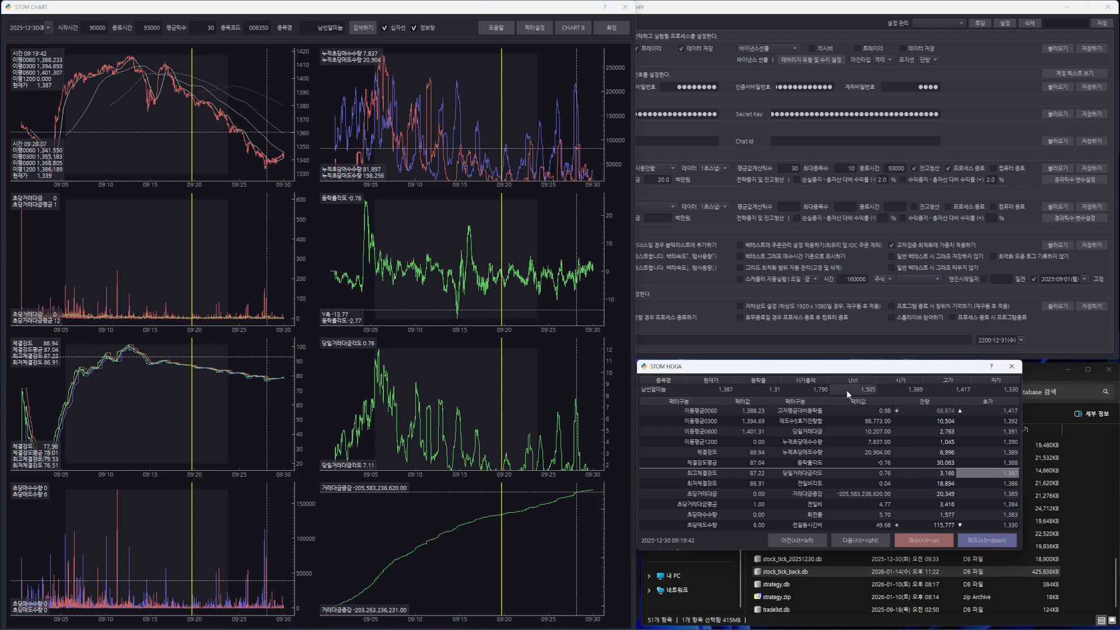
left_click(31, 150)
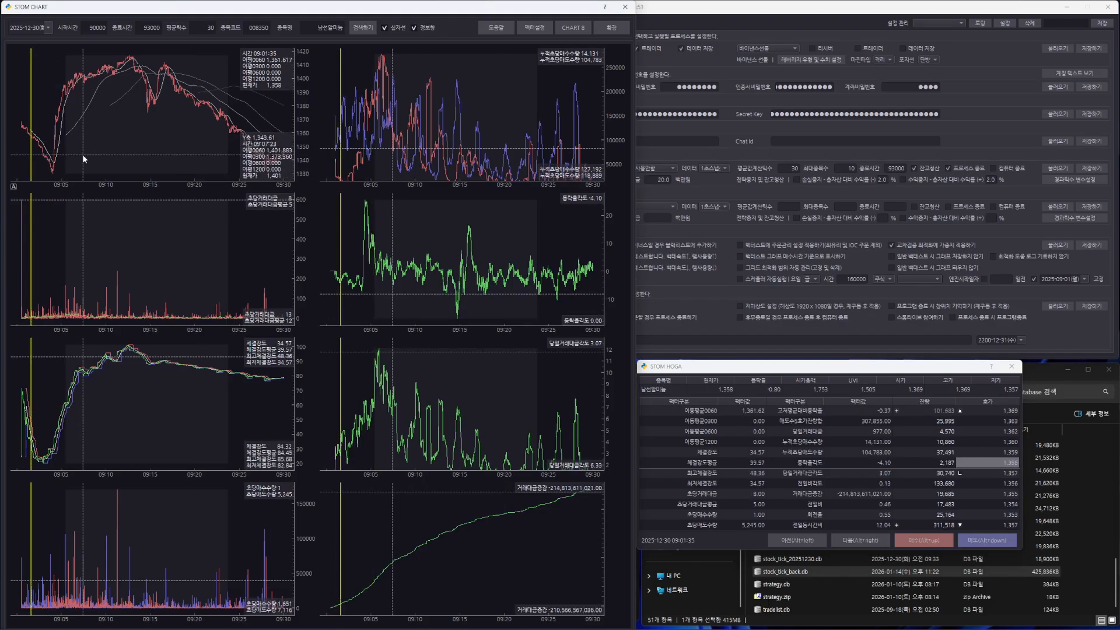
left_click(115, 156)
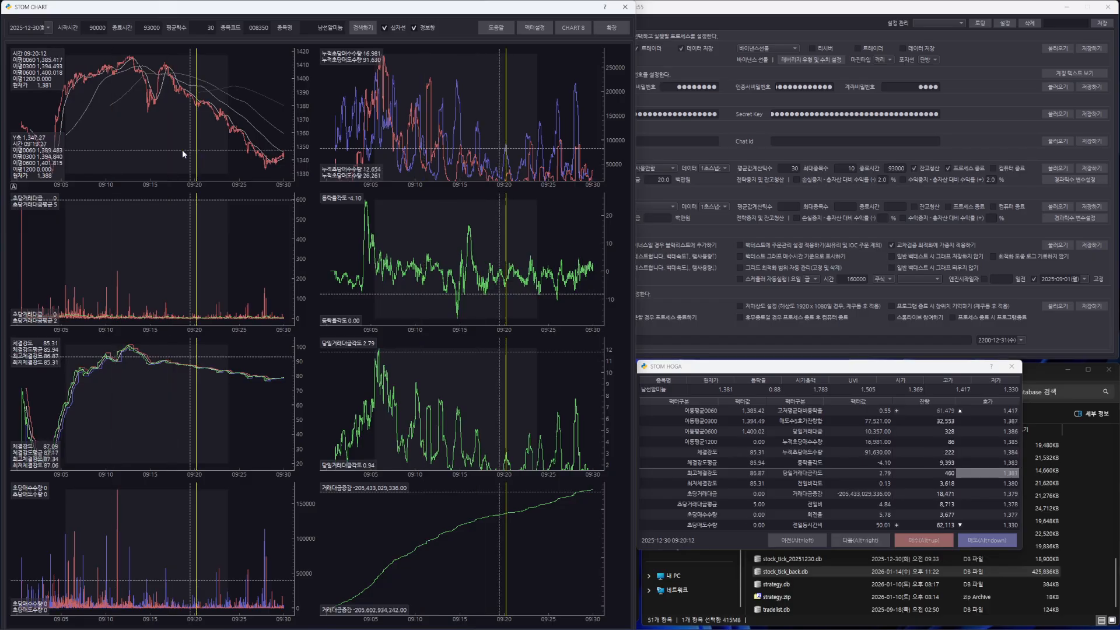
left_click(213, 154)
left_click(413, 248)
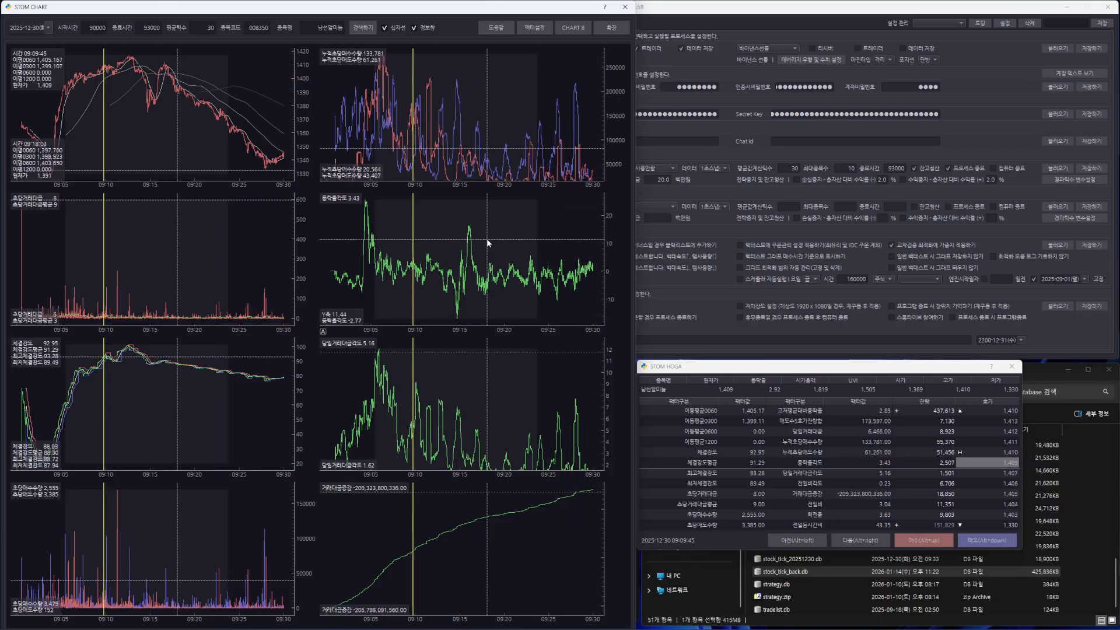
left_click(485, 377)
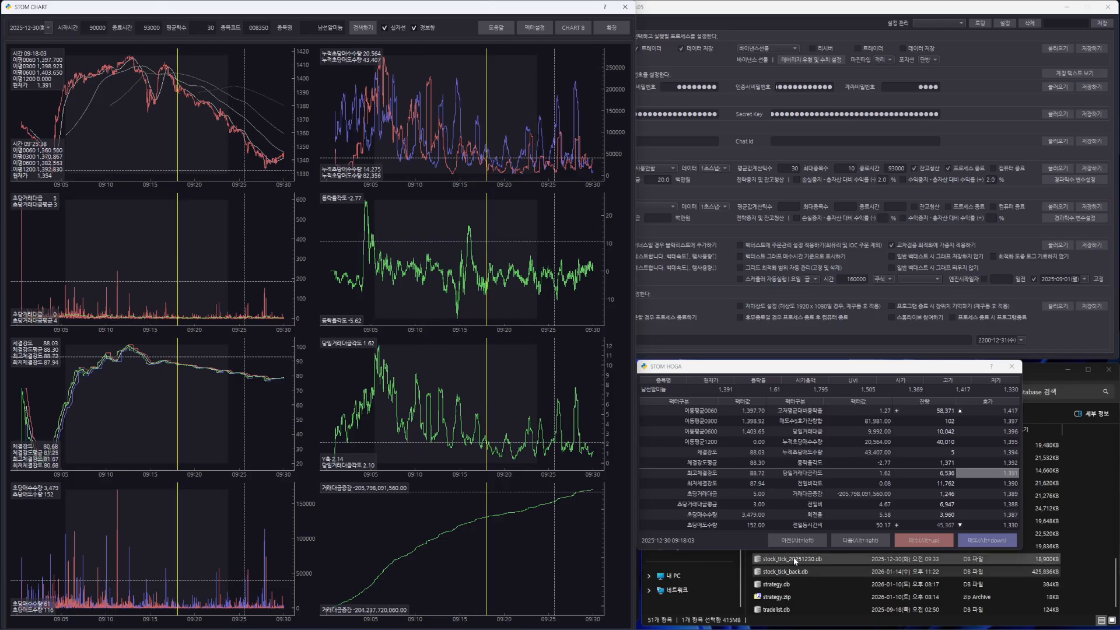
left_click_drag(751, 372, 753, 369)
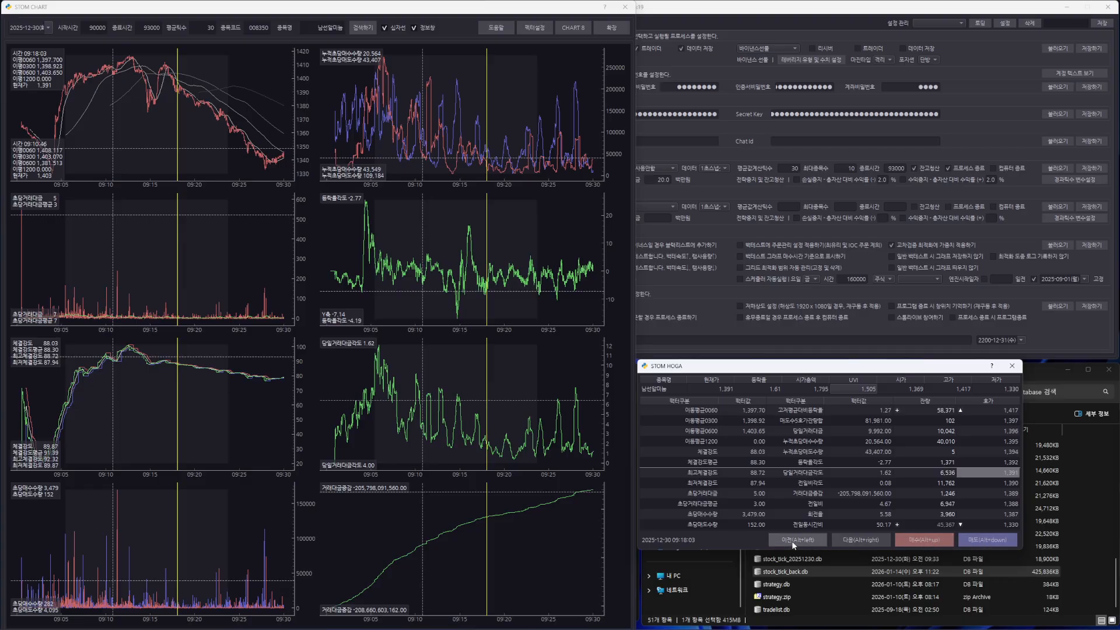
Step: Select 09:13:26 on the price chart and move the order book back second by second to 09:13:11
left_click(138, 147)
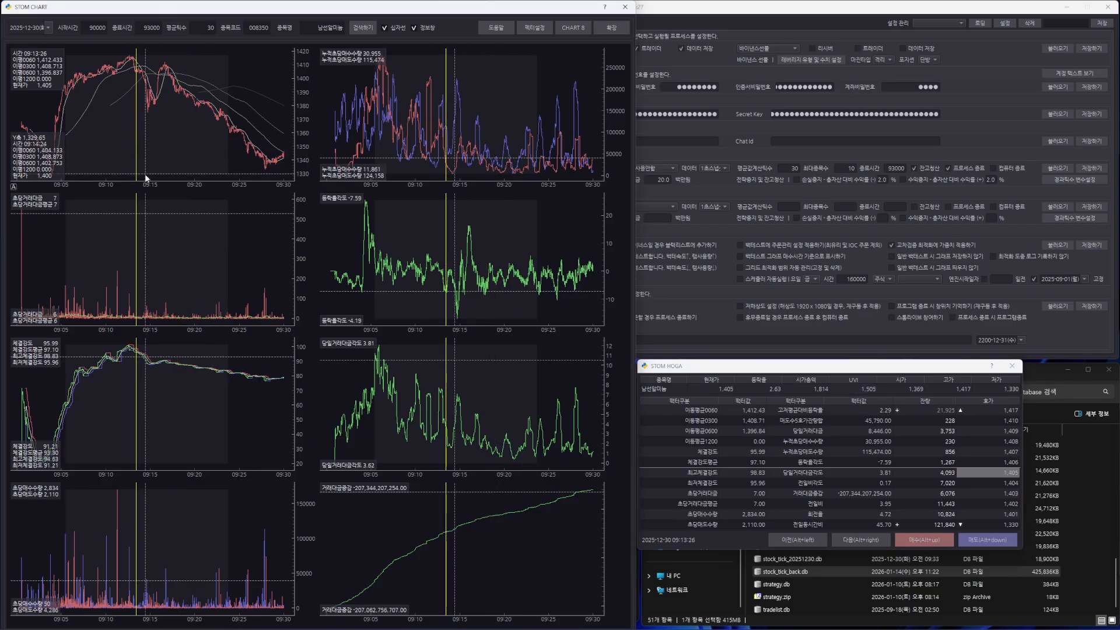
key("alt+Left")
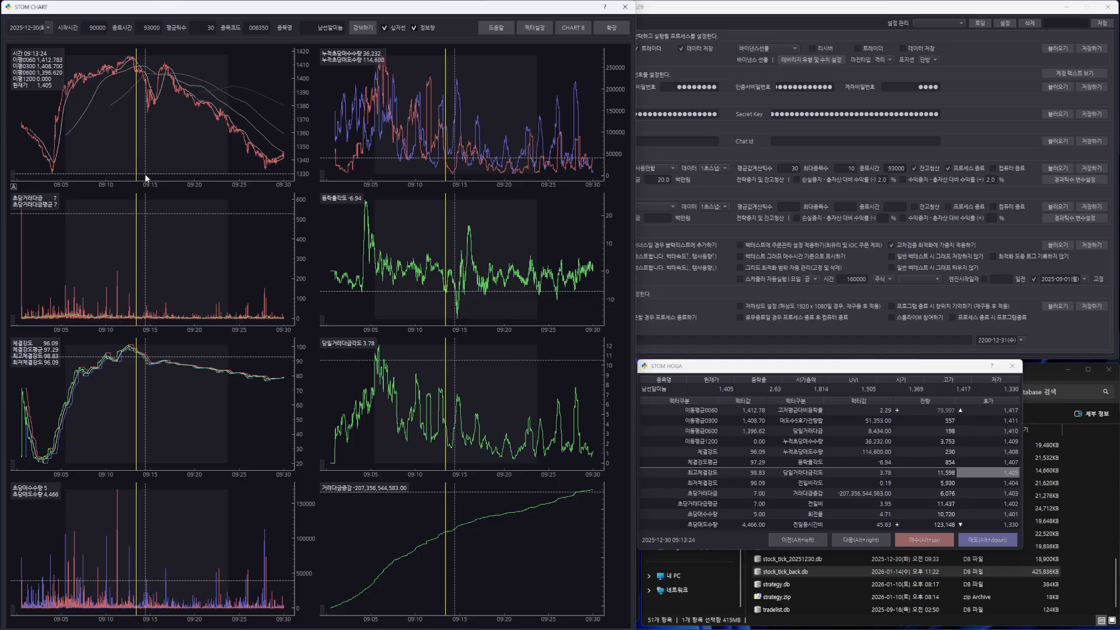
key("alt+Left")
key("alt+Left")
key("alt+Left")
key("alt+Left")
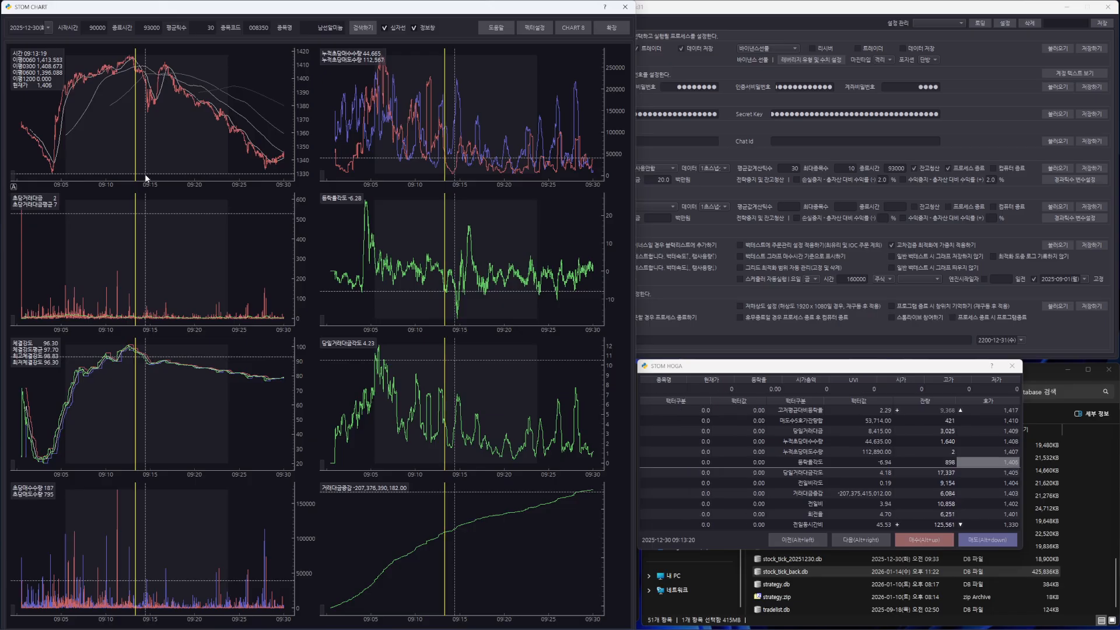
key("alt+Left")
key("alt+Left")
key("alt+Left")
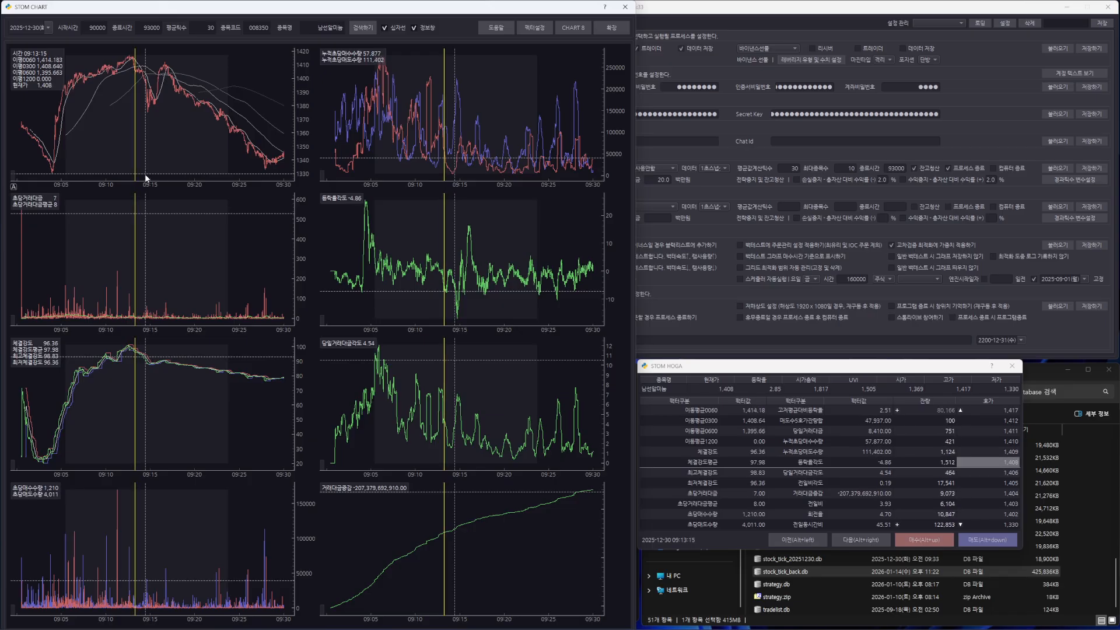
key("alt+Left")
key("alt+Left")
key("alt+Left")
key("alt+Left")
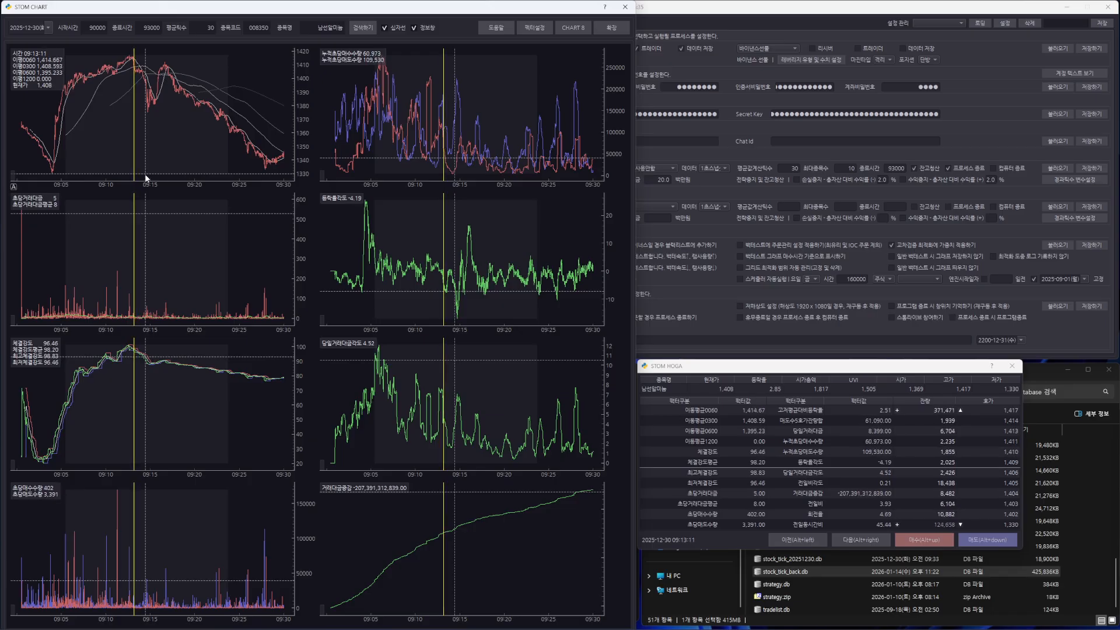
Step: Advance the order book second by second from 09:13:11 to 09:13:20
key("alt+Right")
key("alt+Right")
key("alt+Right")
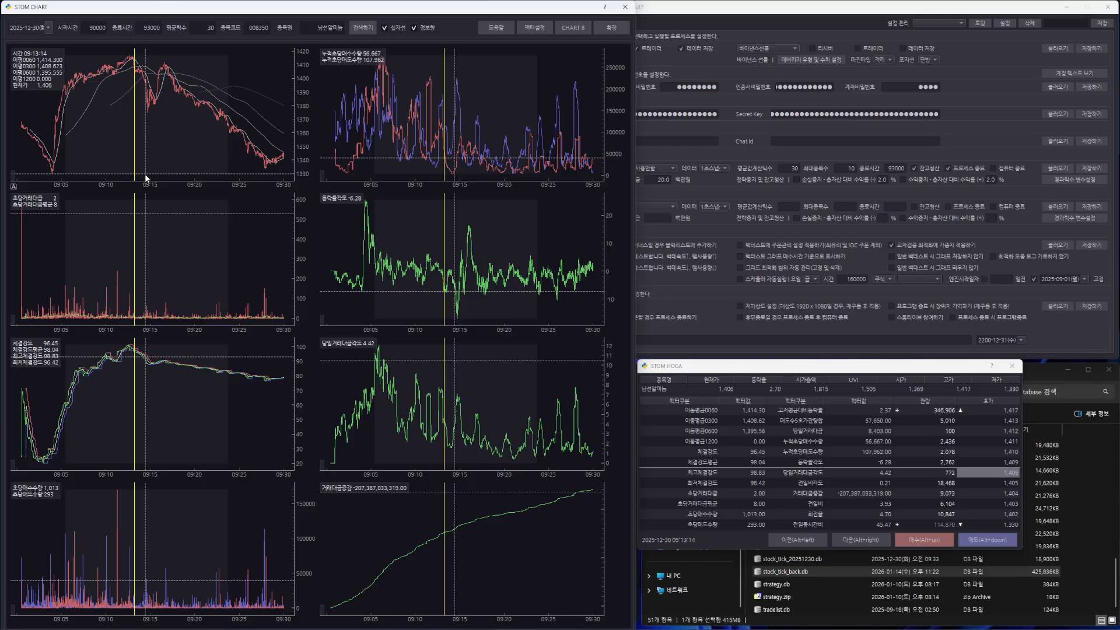
key("alt+Right")
key("alt+Right")
key("alt+Right")
key("alt+Right")
key("alt+Right")
key("alt+Right")
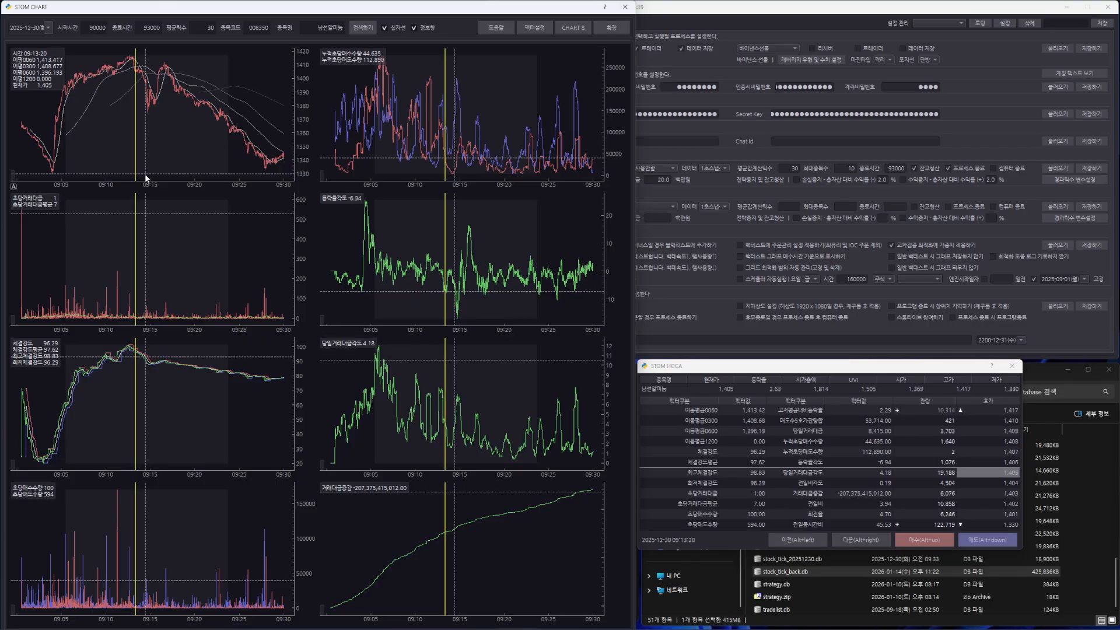
Step: Step the order book forward and back second by second between 09:13:20 and 09:13:28, following the factor values
key("alt+Right")
key("alt+Right")
key("alt+Right")
key("alt+Left")
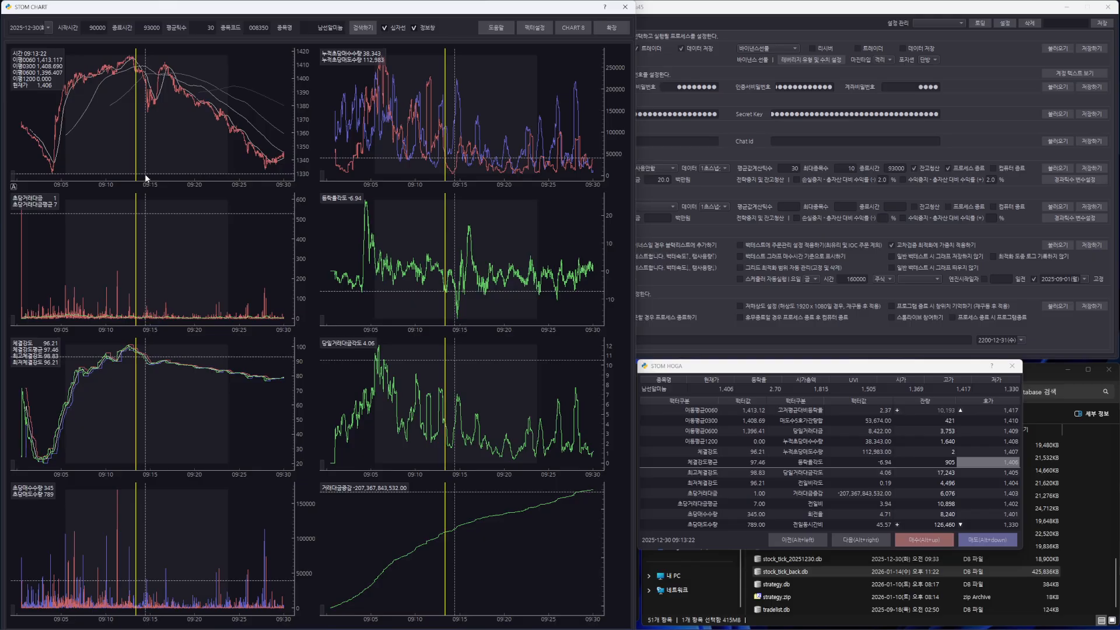
key("alt+Left")
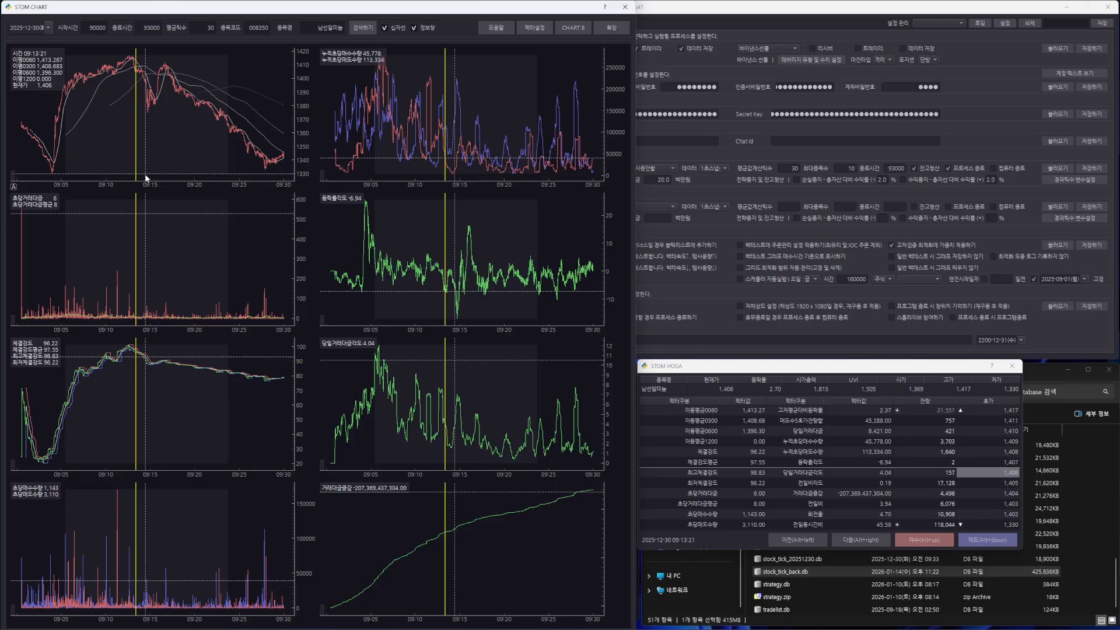
key("alt+Right")
key("alt+Right")
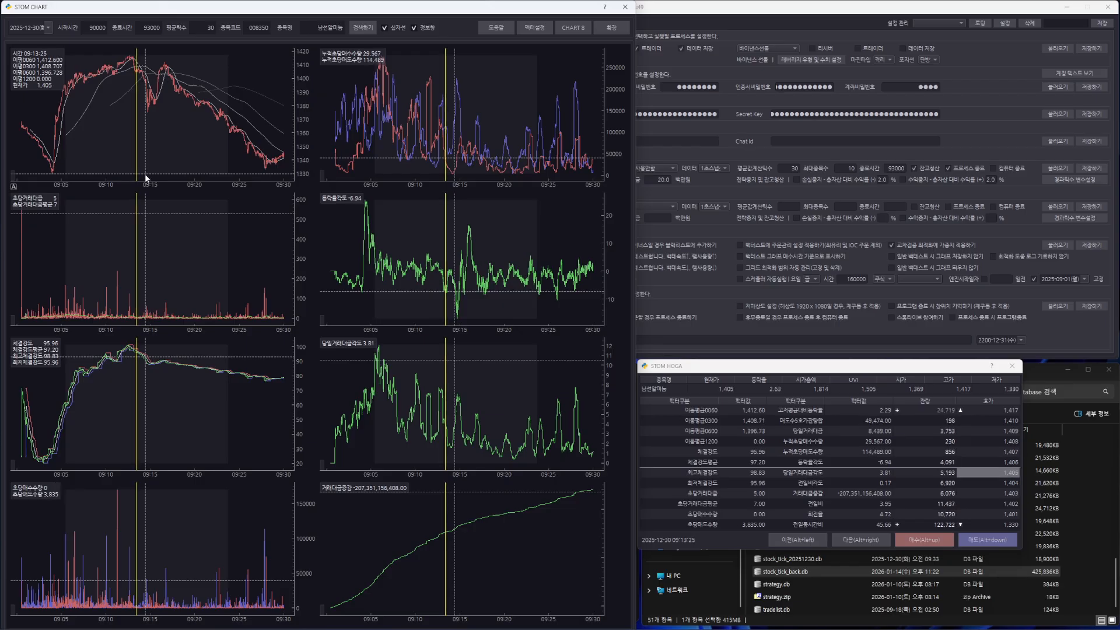
key("alt+Left")
key("alt+Left")
key("alt+Left")
key("alt+Left")
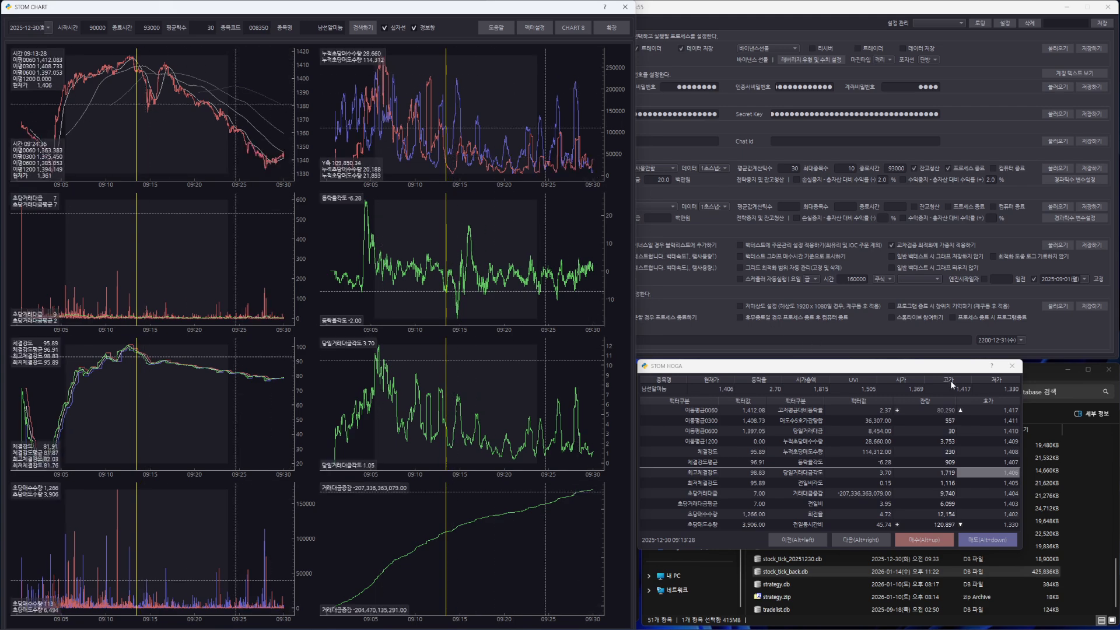
Step: Close the HOGA and chart windows and switch the main window from the settings to the trading tables
left_click(1012, 366)
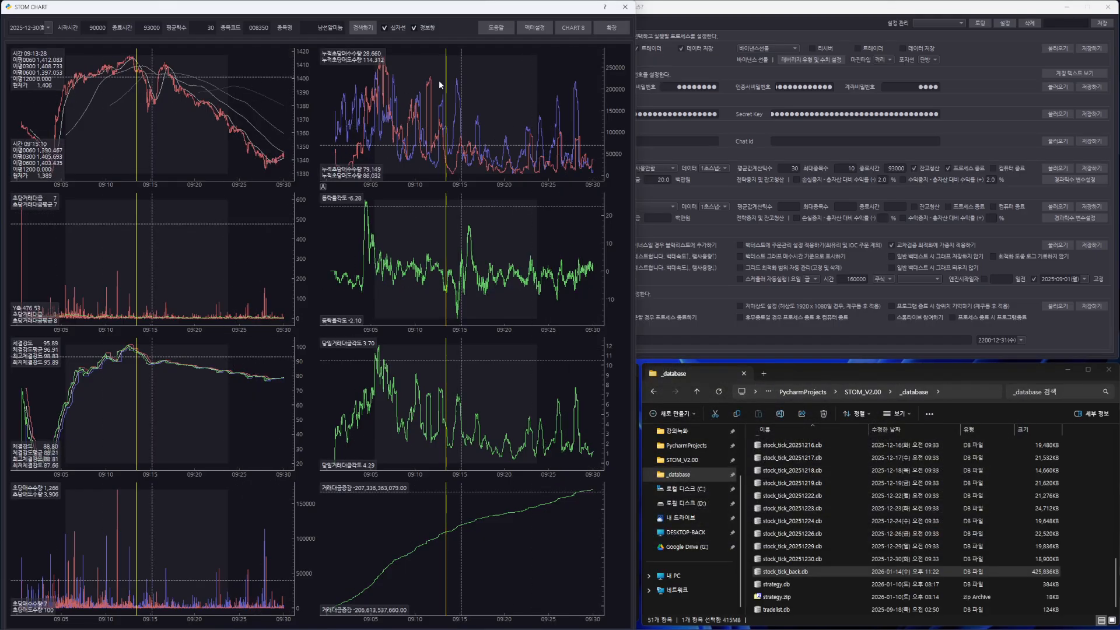
left_click(625, 7)
left_click(495, 25)
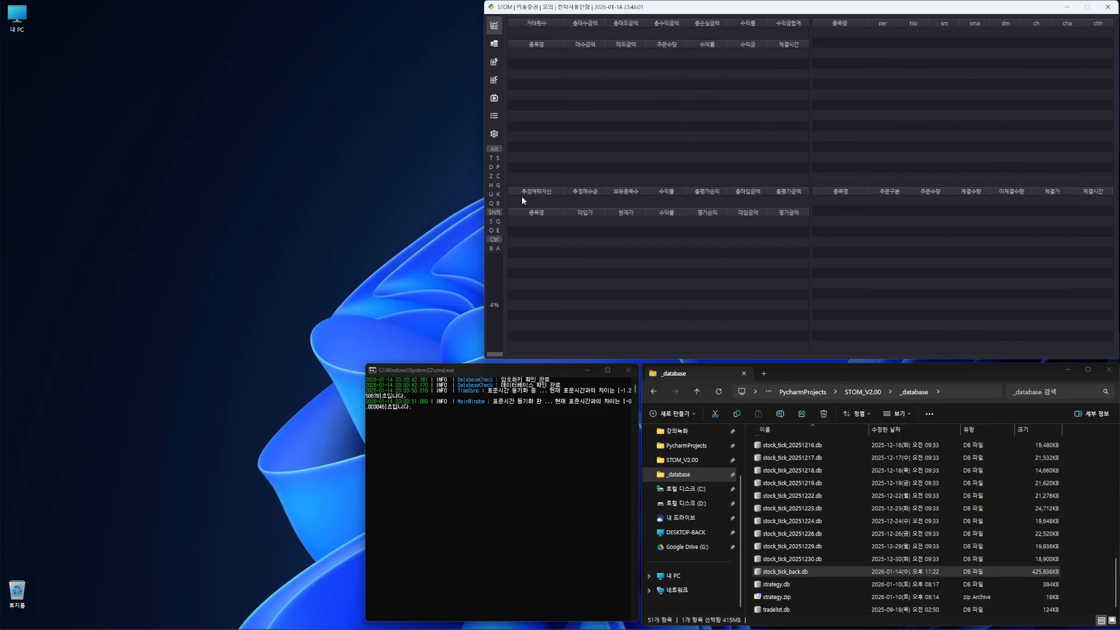
Step: Open the HOGA window on its own without the chart, shift it slightly, and close it
left_click(492, 186)
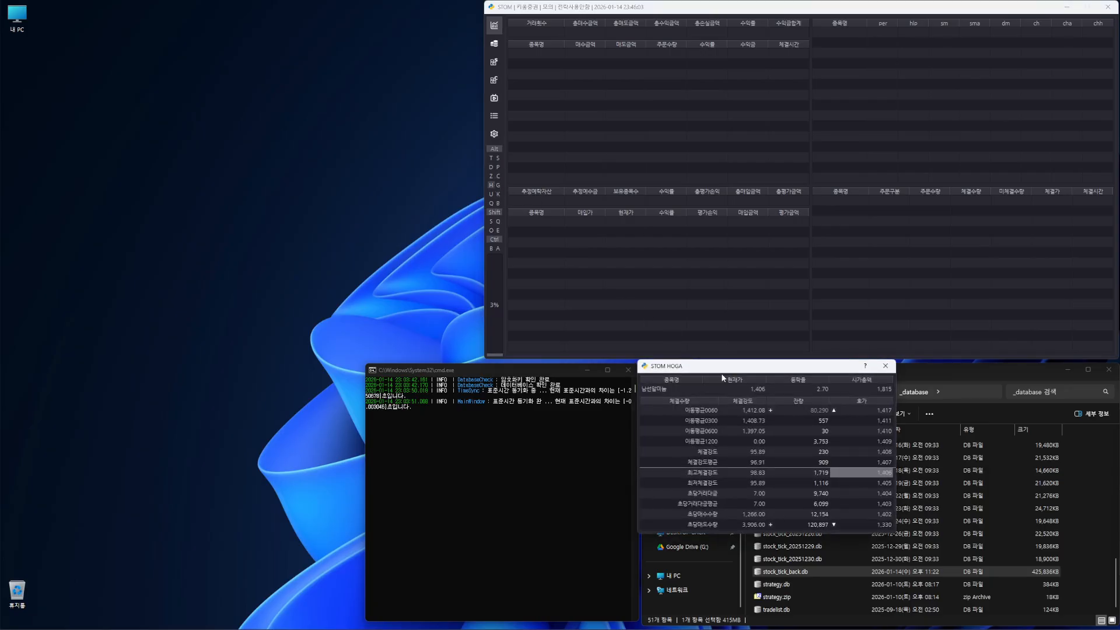
left_click_drag(753, 370, 808, 369)
left_click(888, 371)
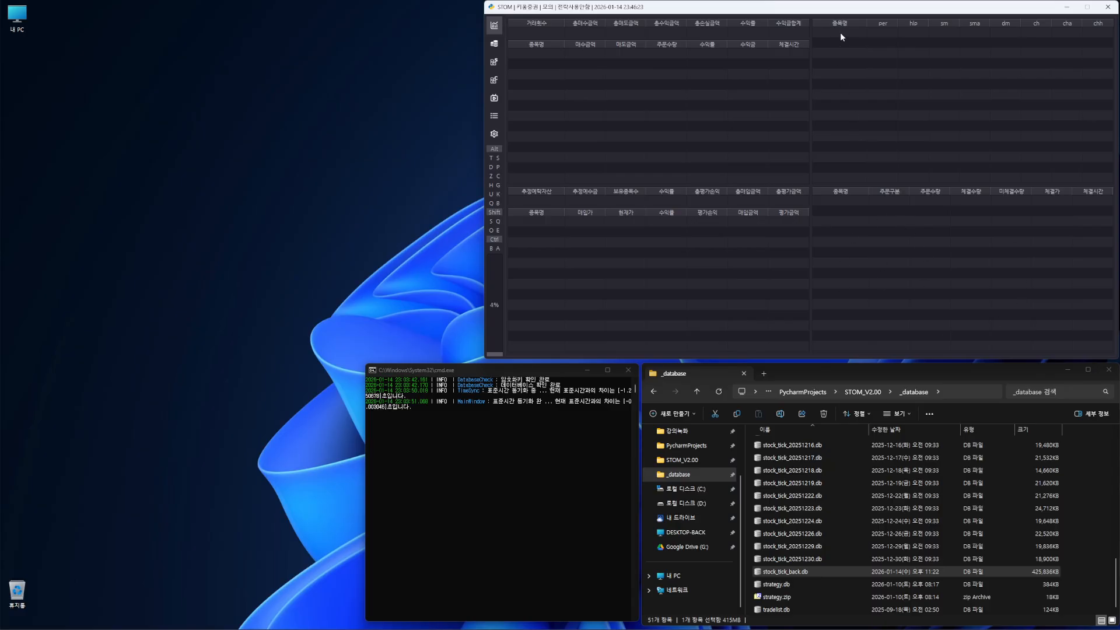
Step: Open the STOM WEB and STOM INFO windows together and place STOM INFO below the main window
left_click(499, 186)
left_click_drag(652, 269, 862, 372)
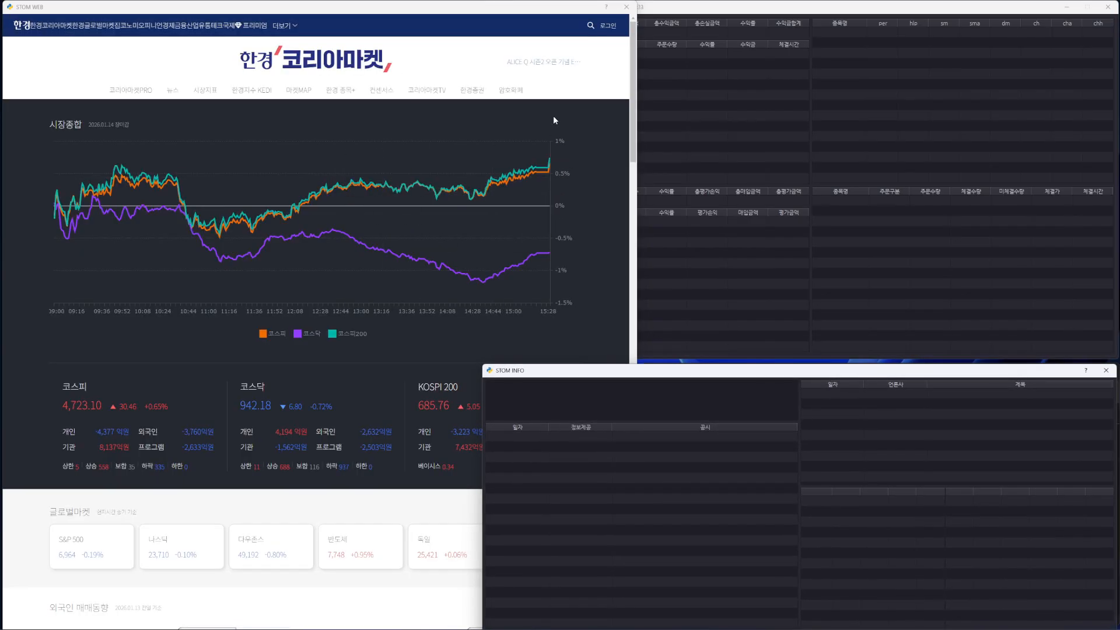
left_click(451, 412)
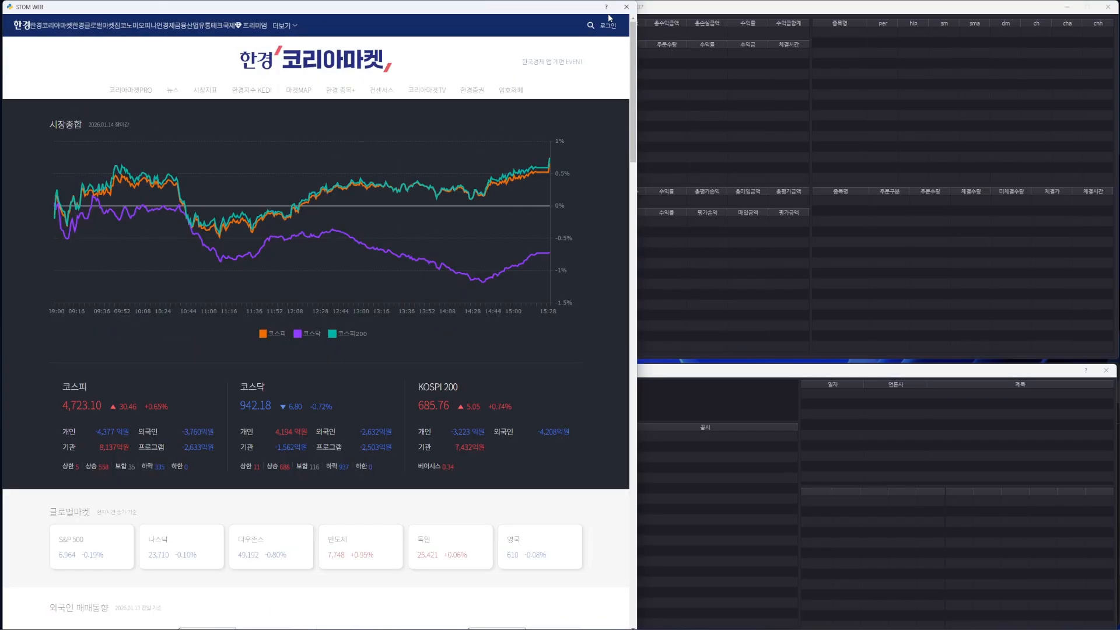
left_click(696, 11)
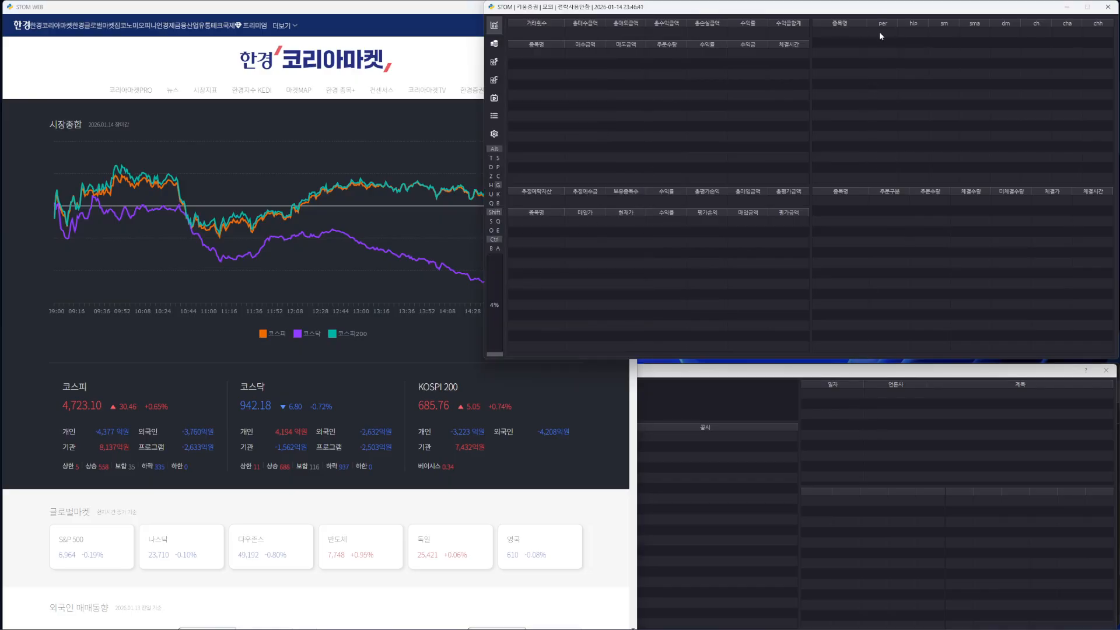
Step: Reopen the HOGA window, move it over the market web page, and close it
left_click(493, 186)
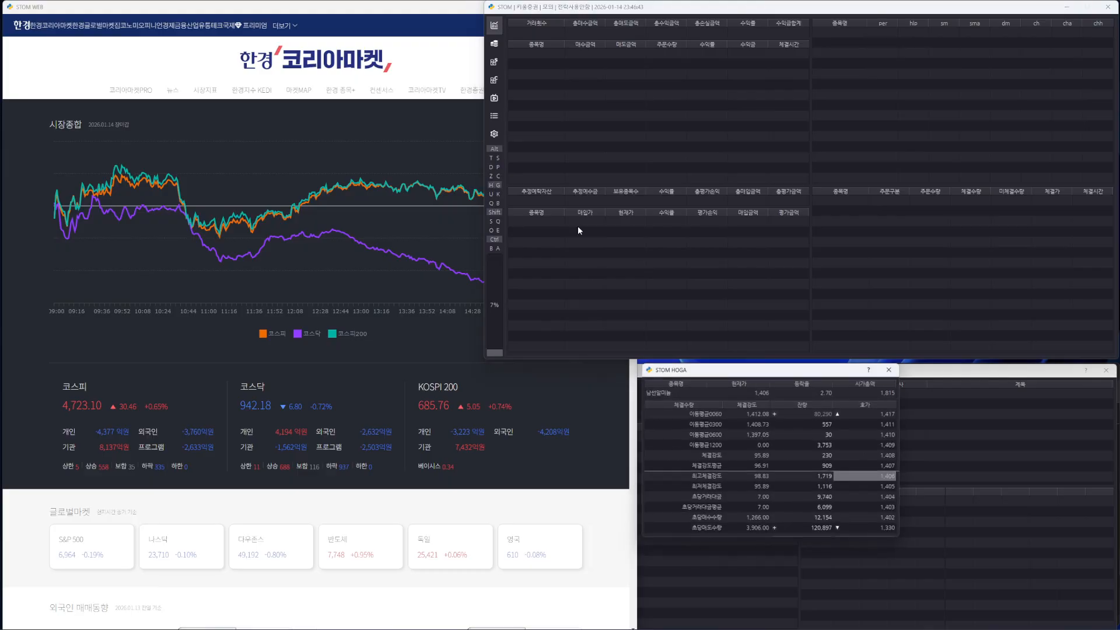
left_click_drag(796, 376, 540, 380)
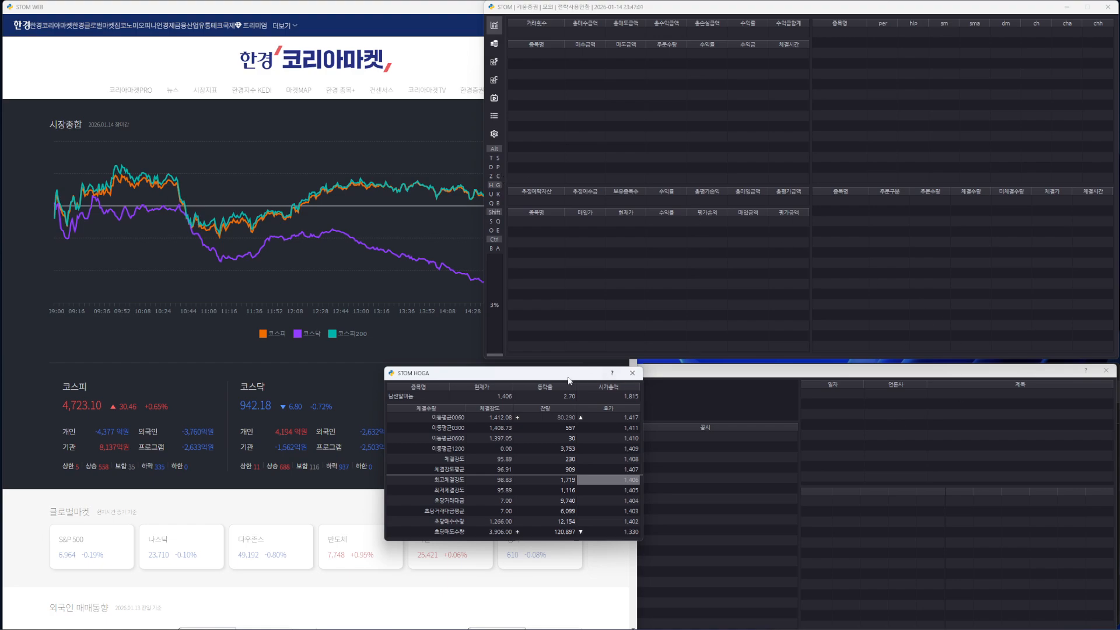
left_click_drag(640, 377, 617, 377)
left_click(608, 373)
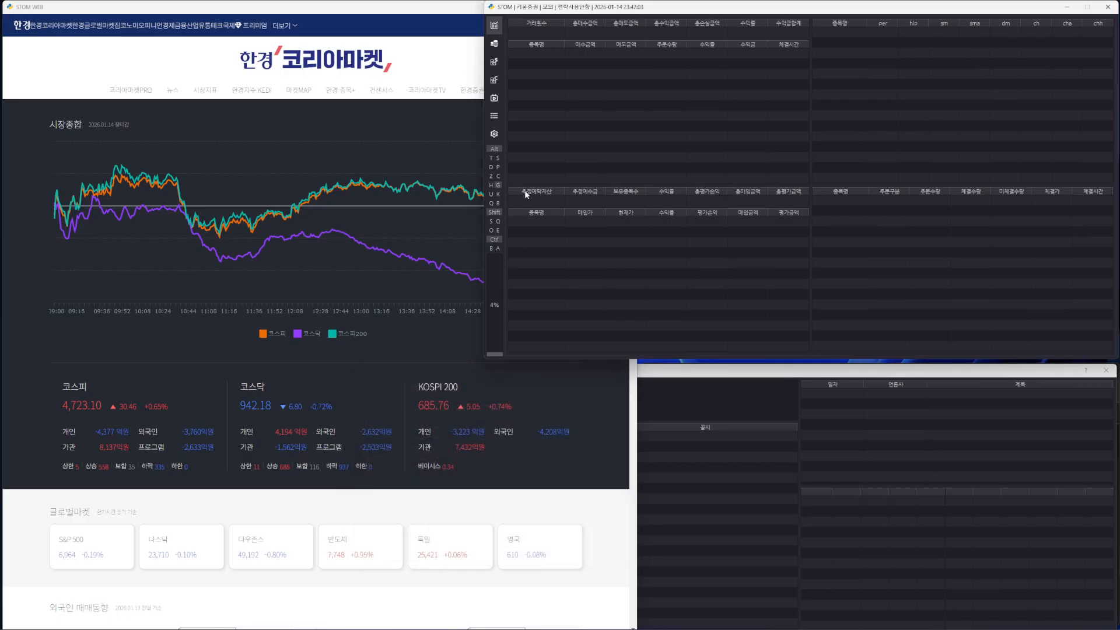
Step: Leave only STOM INFO open, aligned under the main window, and view its disclosure and news tables out to their link columns
left_click(627, 7)
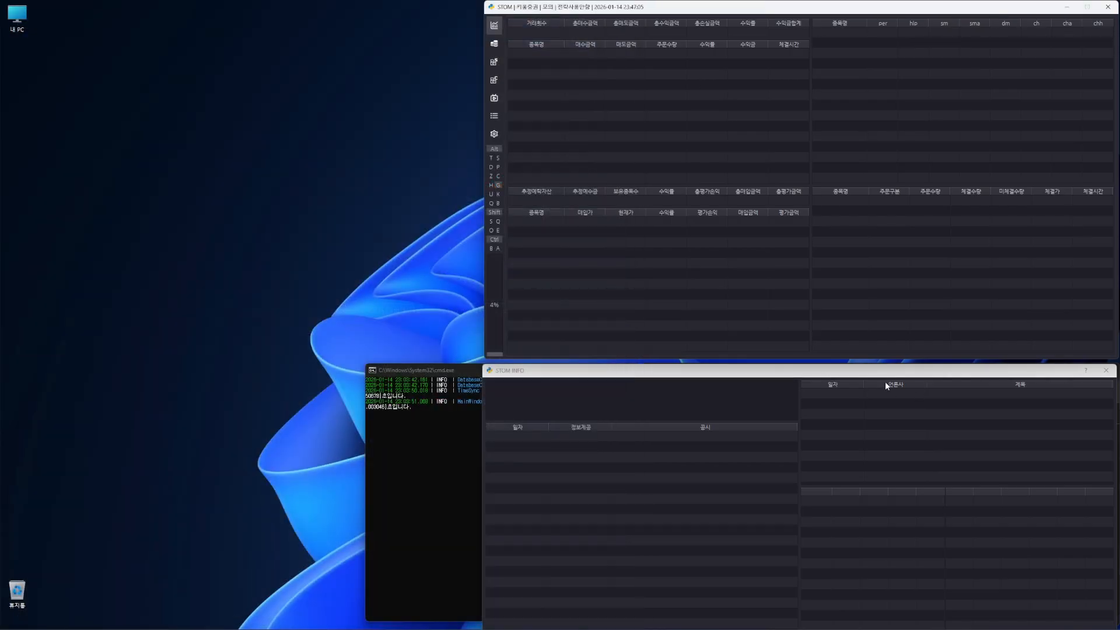
left_click_drag(883, 376, 883, 368)
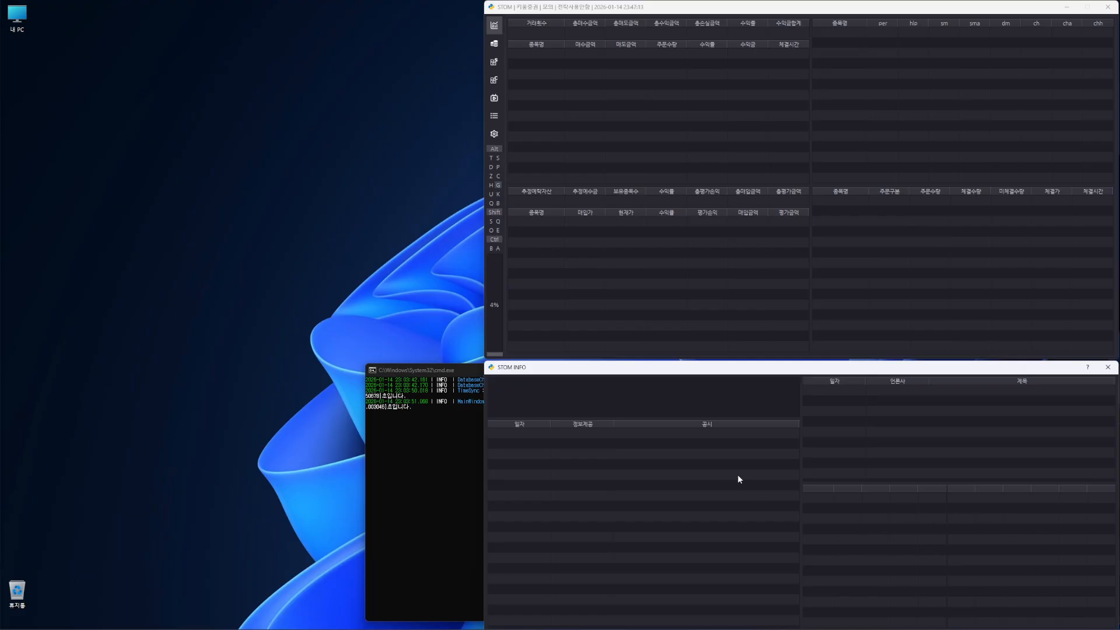
left_click(754, 436)
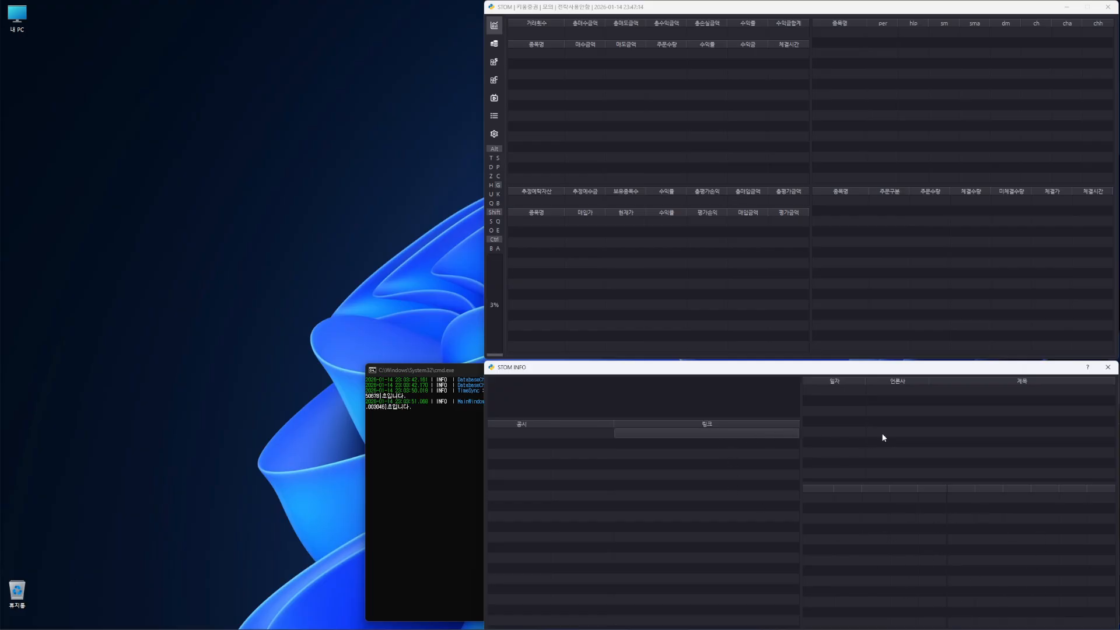
left_click(678, 436)
left_click(1033, 388)
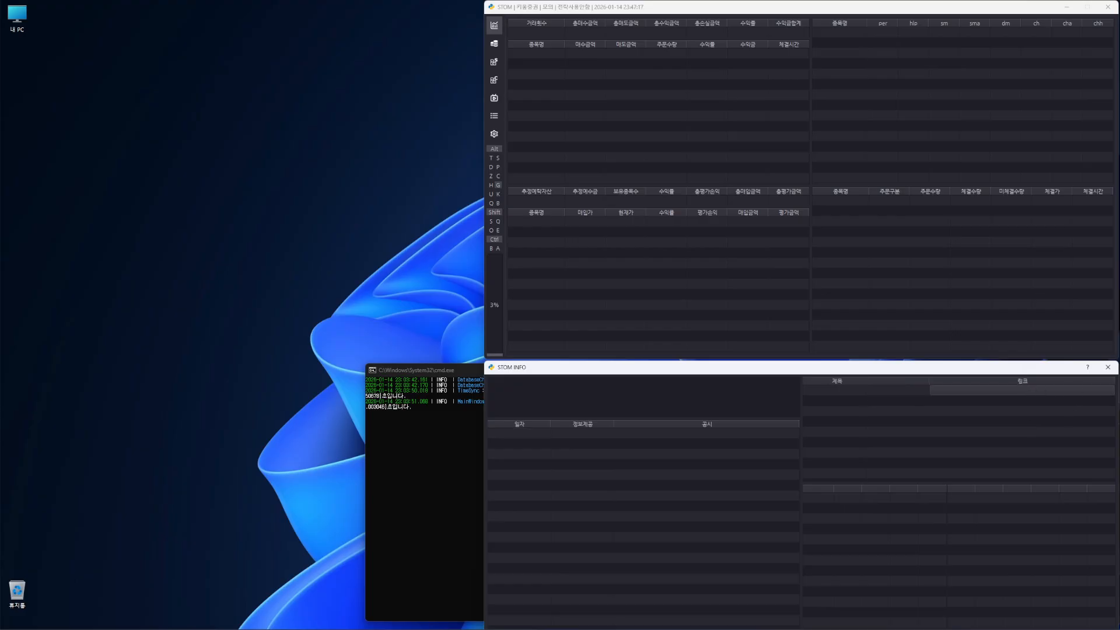
left_click(1012, 391)
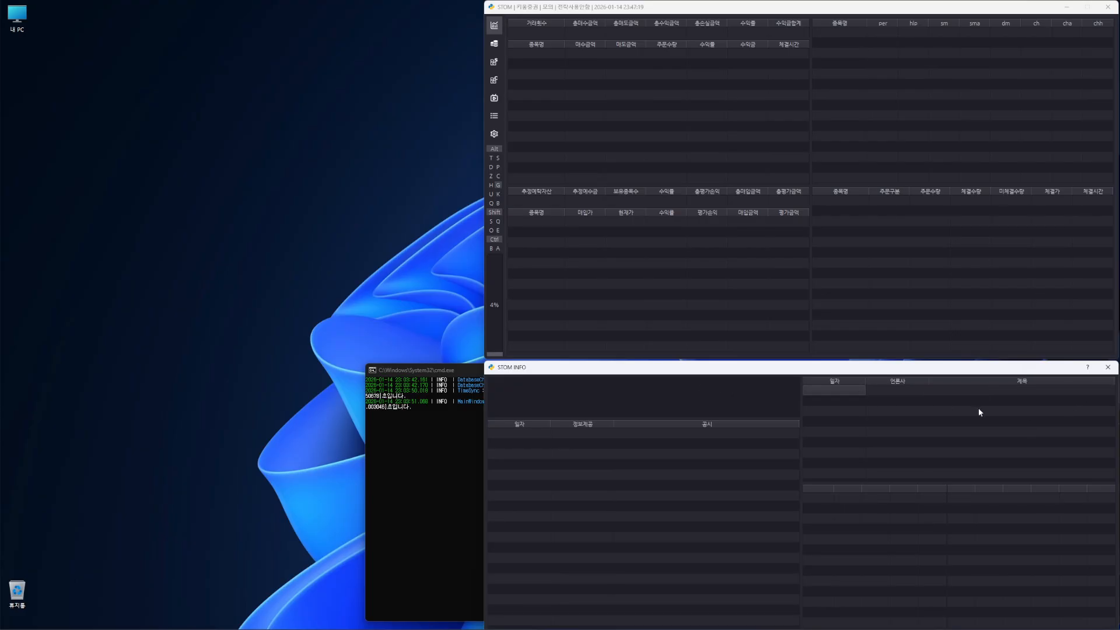
left_click(978, 390)
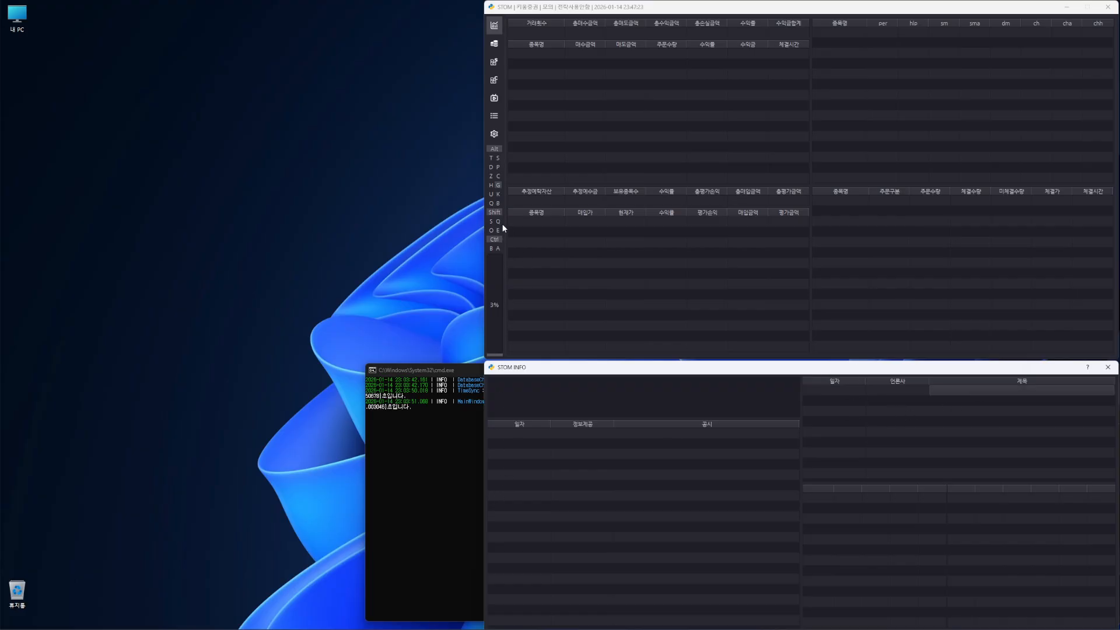
Step: Show the STOM WEB market page again, alone and together with STOM INFO, and close both windows
left_click(495, 194)
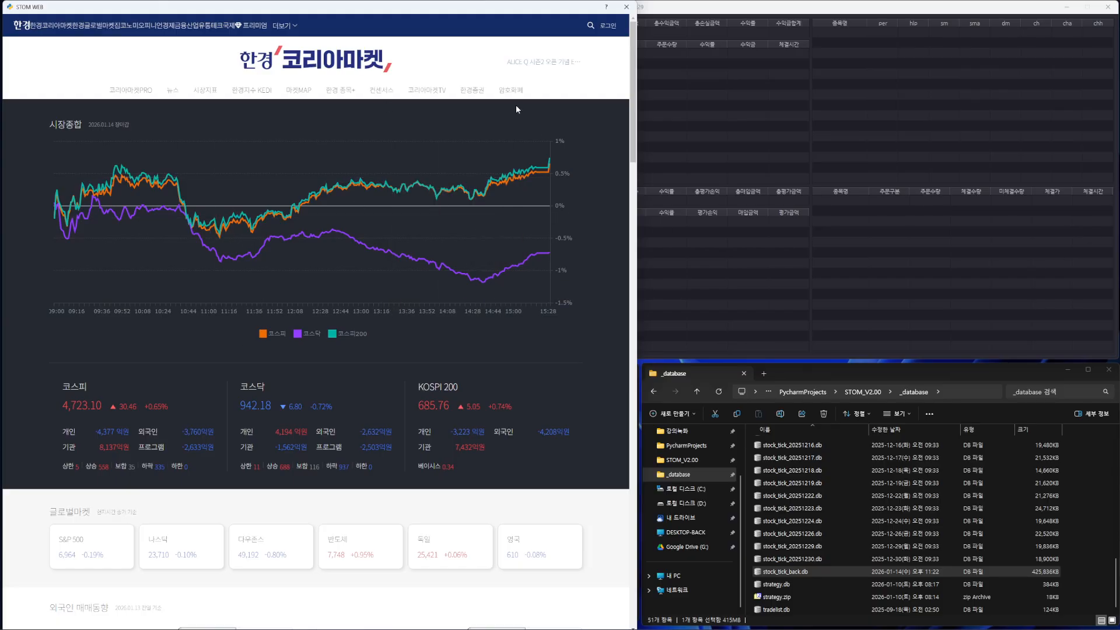
left_click(626, 7)
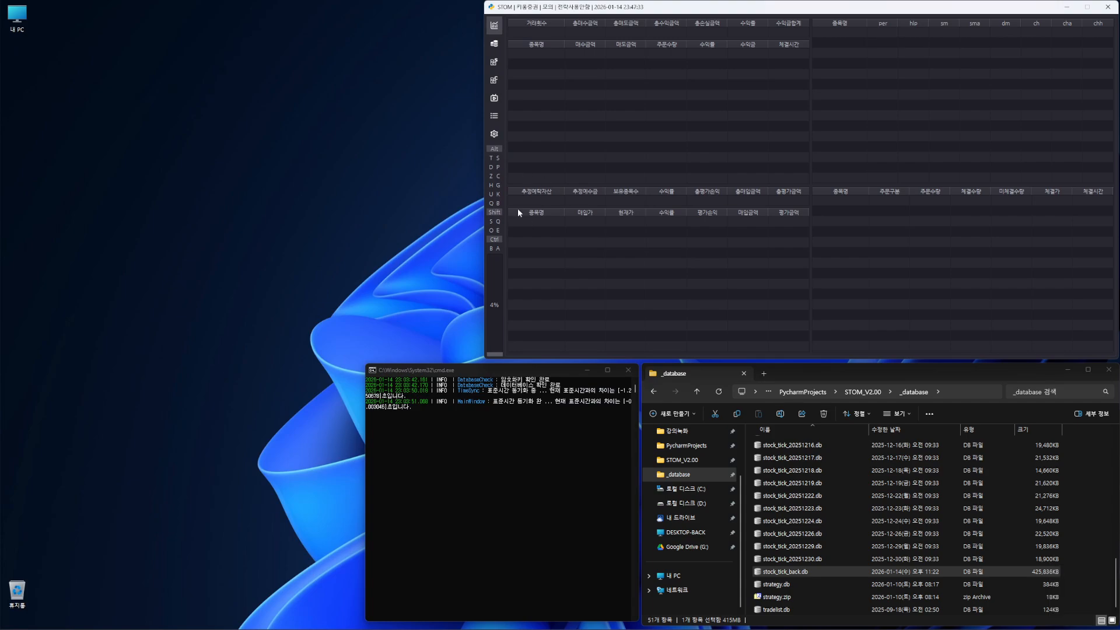
left_click(500, 185)
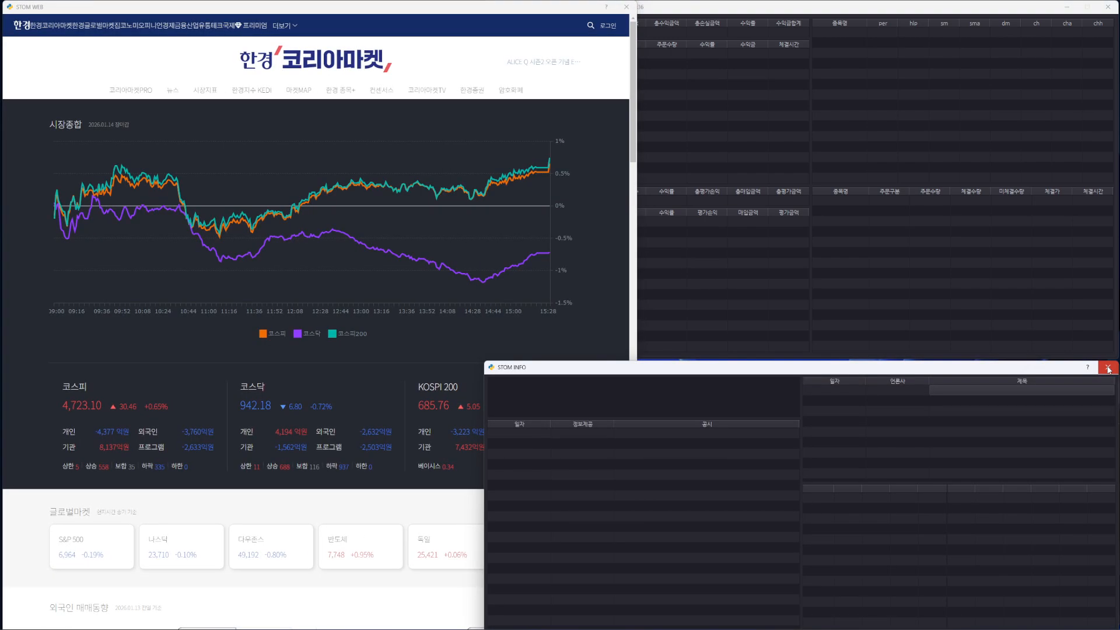
left_click(1108, 367)
left_click(626, 7)
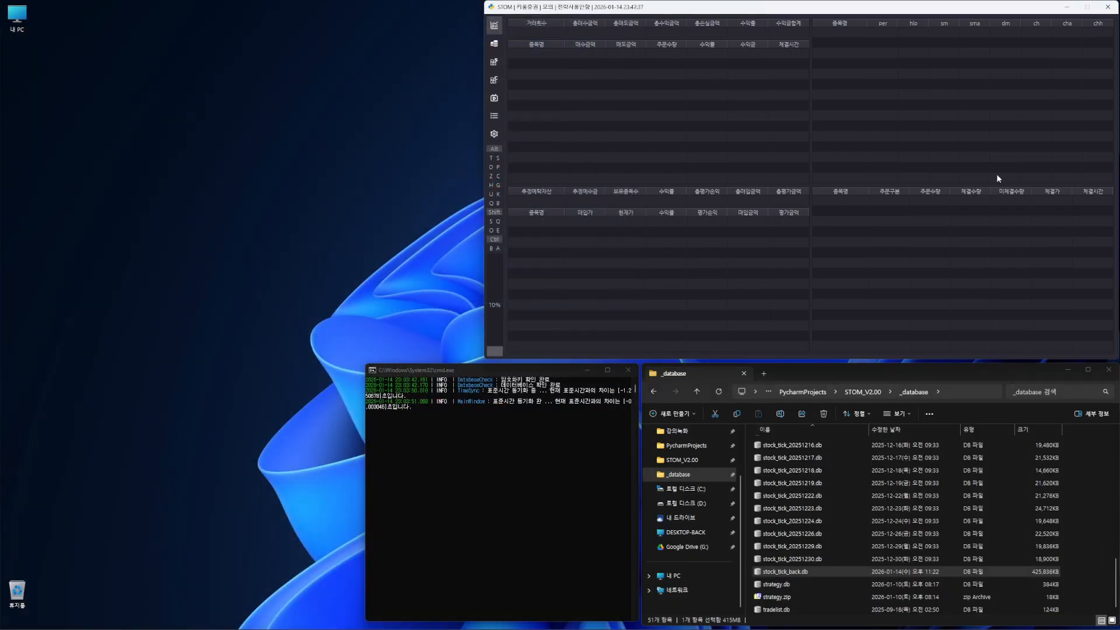
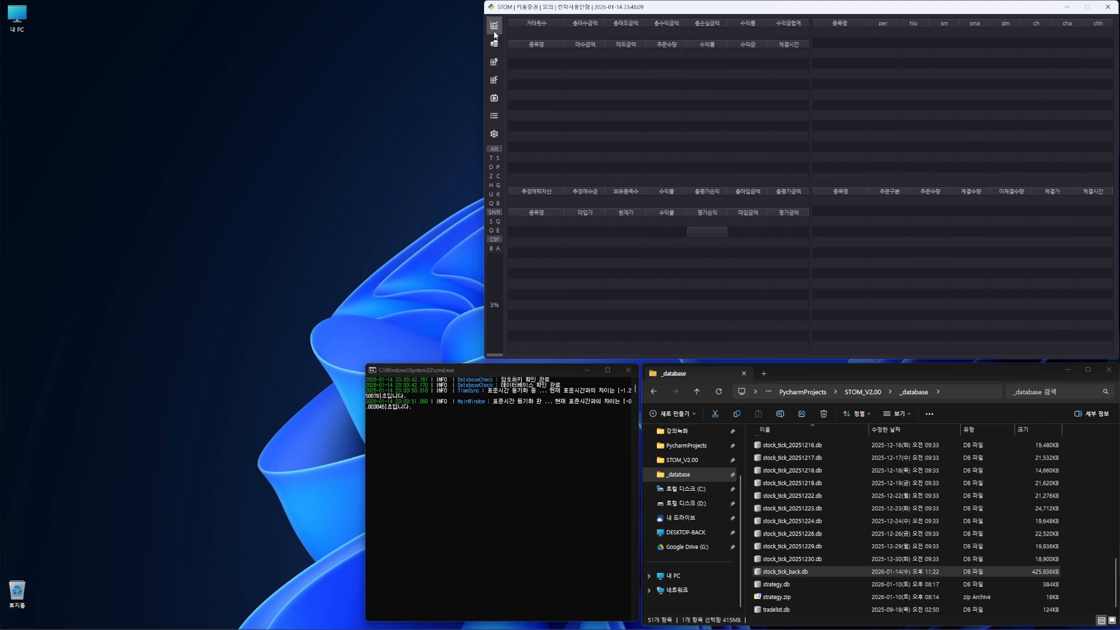
Step: Show the trading record view with its calendar and profit summaries, and return to the trading tables
left_click(494, 158)
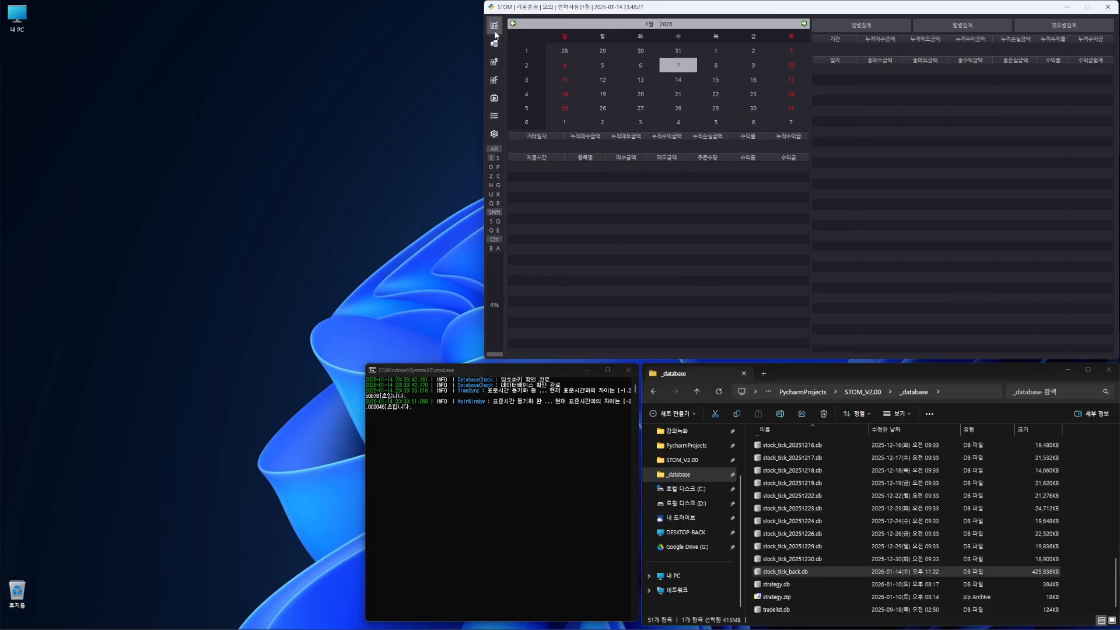
left_click(494, 159)
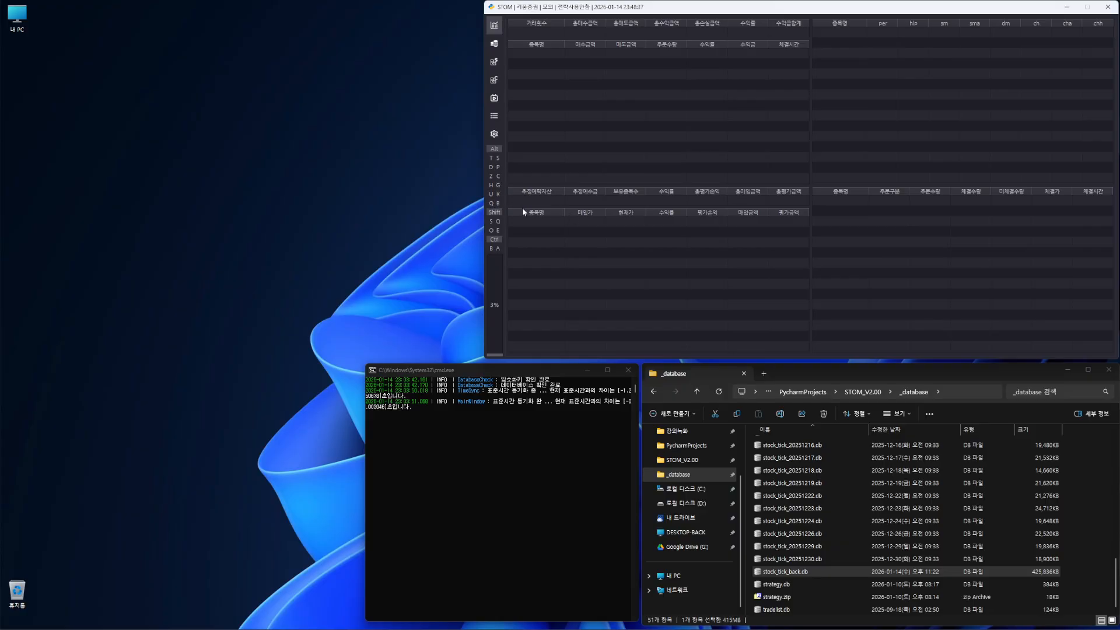
Step: Open the treemap, drill into 도로와철도운송, 생명보험 and 가상화폐(비트코인 등), returning to the overview after each, and close the window
left_click(492, 194)
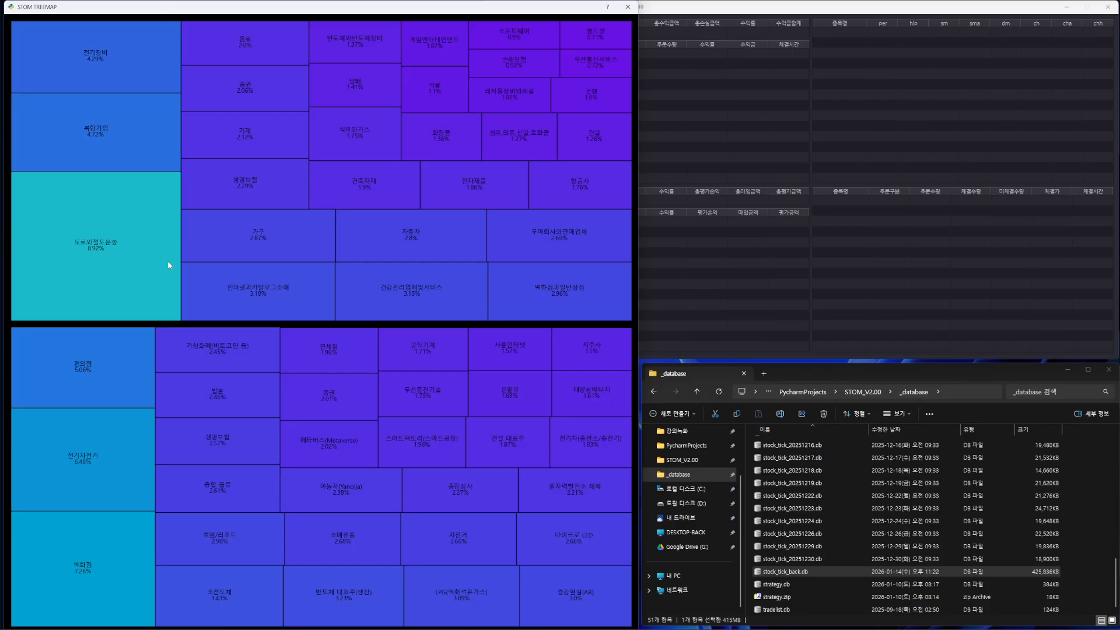
left_click(130, 215)
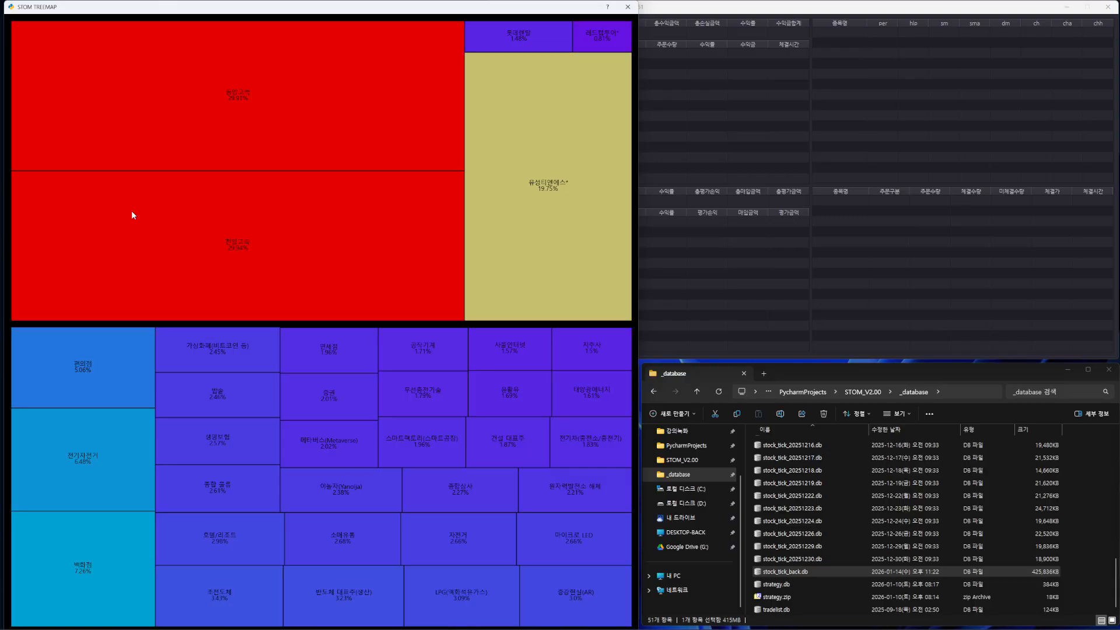
left_click(243, 204)
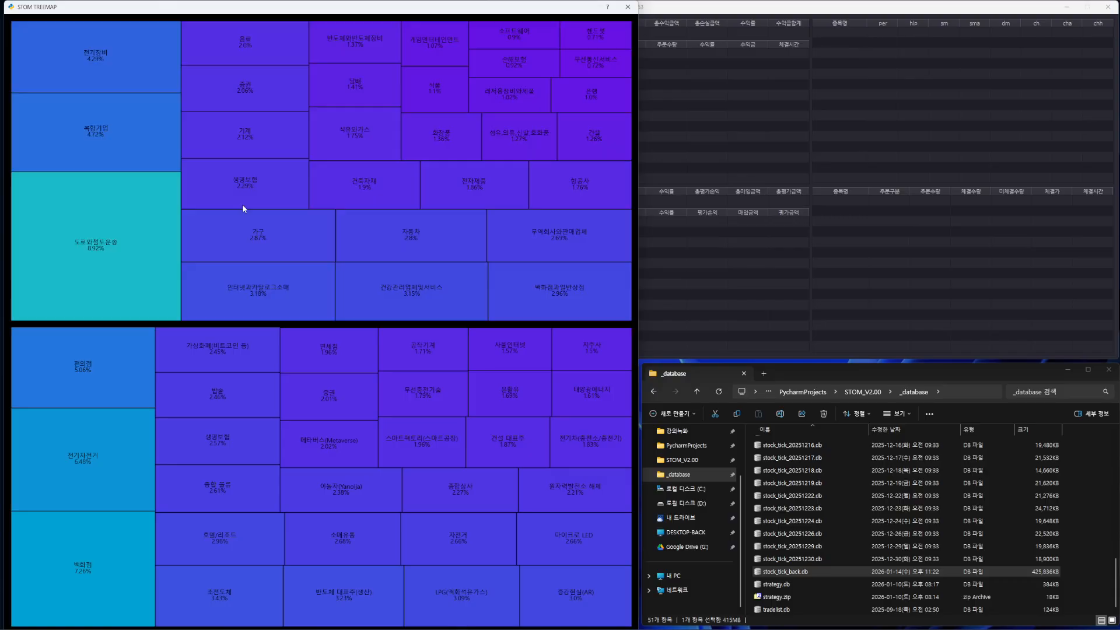
left_click(242, 177)
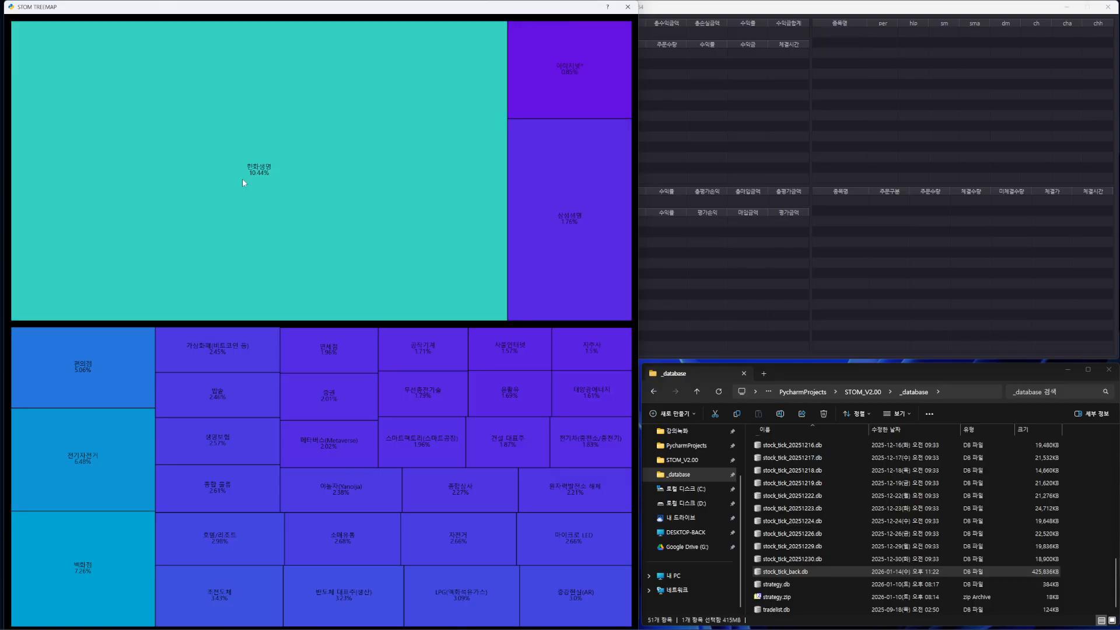
left_click(293, 203)
left_click(225, 353)
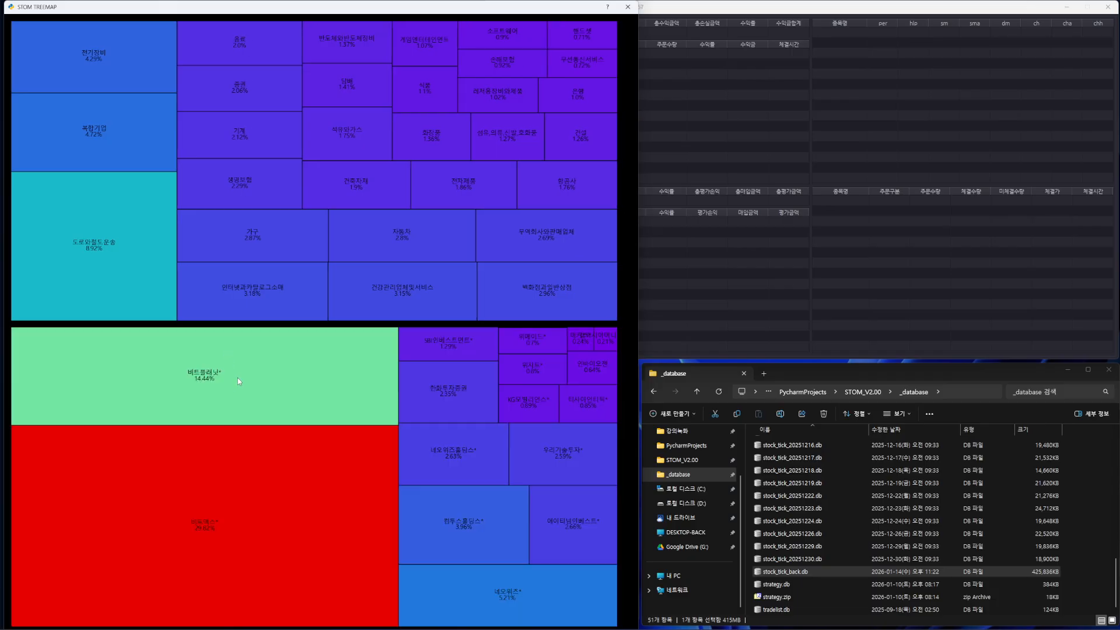
left_click(238, 377)
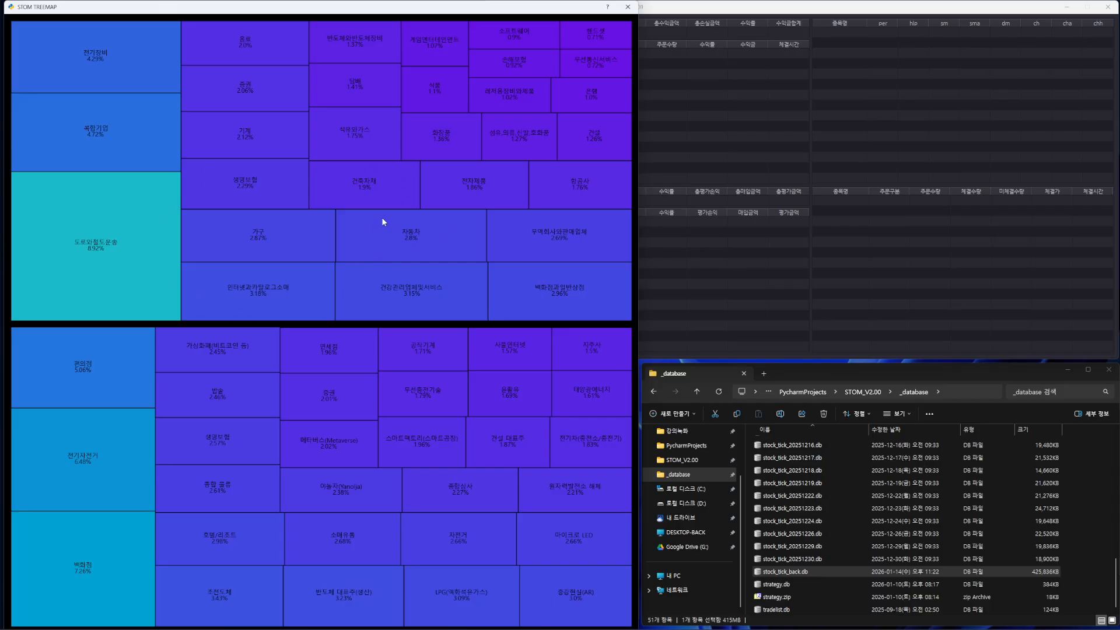
left_click(628, 7)
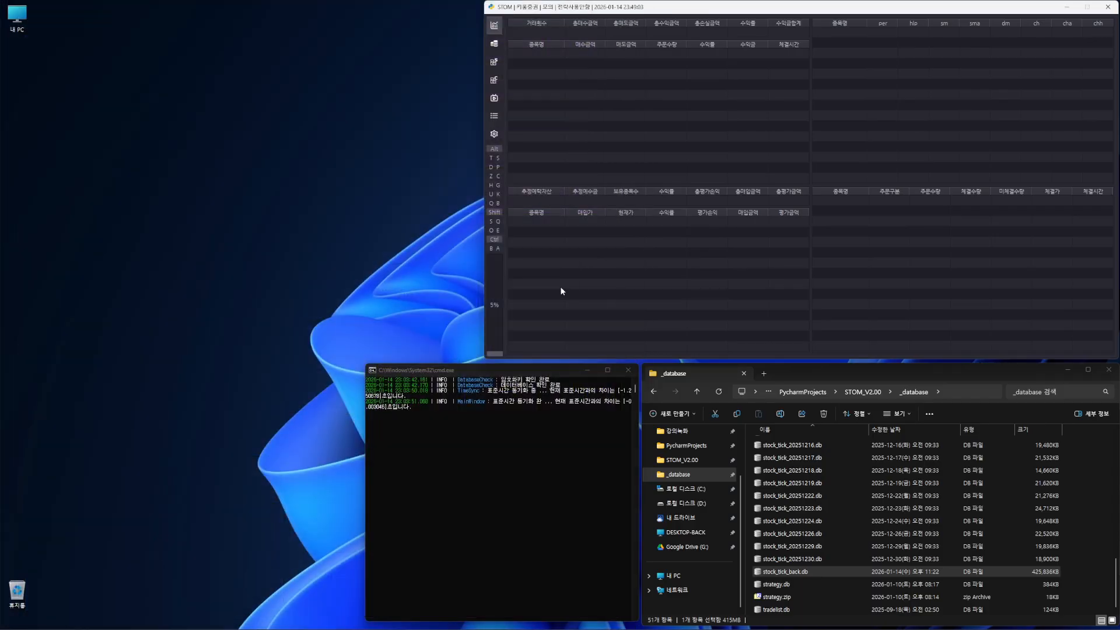
Step: Open the STOM JISU window with the KOSPI and KOSDAQ index charts and place it beside the main window
left_click(497, 194)
left_click_drag(231, 12, 362, 11)
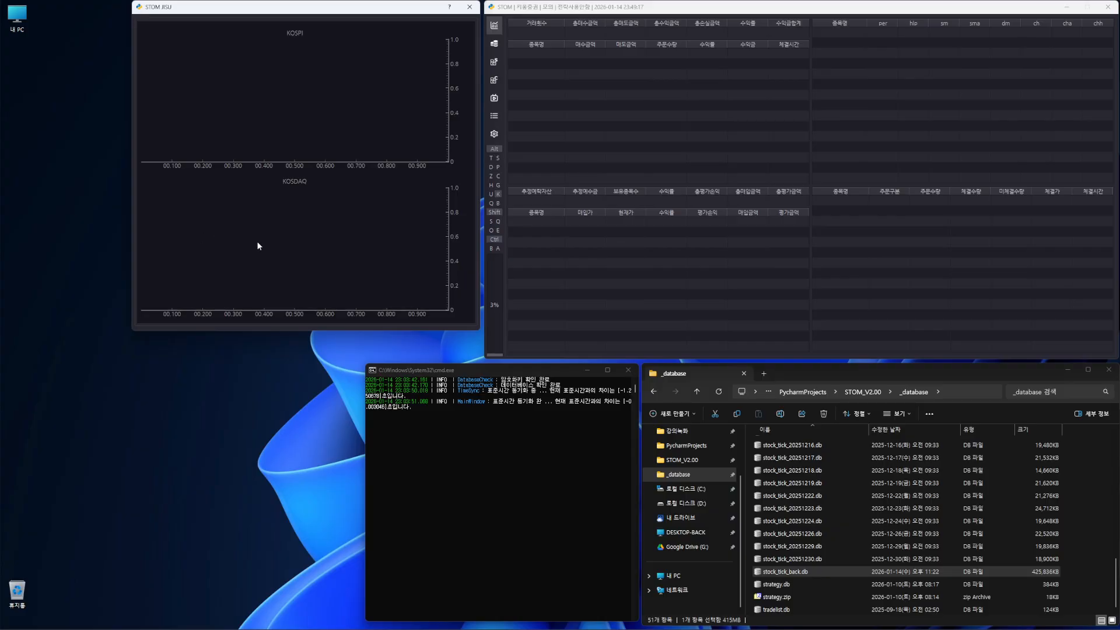
Step: Close the STOM JISU window and show the queue sizes in the main window's title
left_click(469, 7)
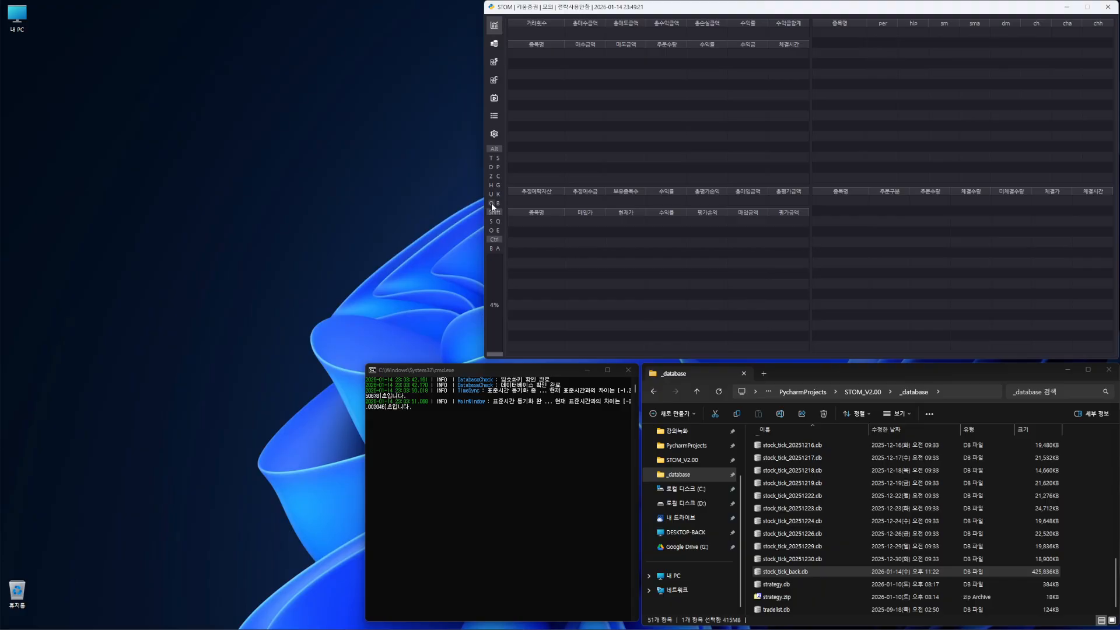
left_click(491, 204)
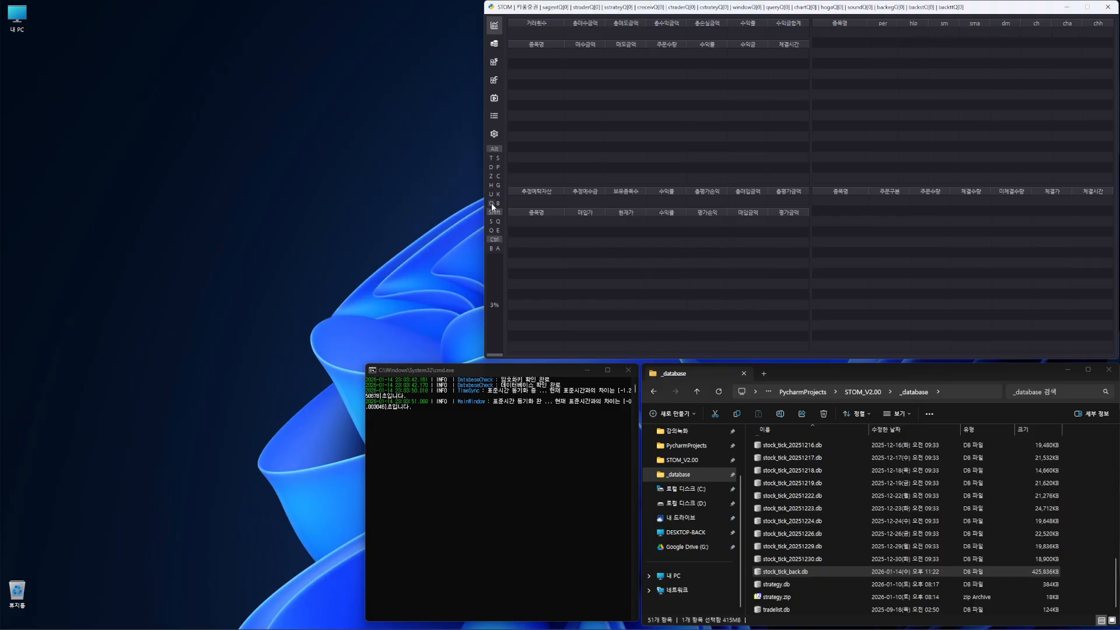
Step: Open the STOM BACKTEST SCHEDULER, place it directly below the main window, and show the general settings page
left_click(497, 203)
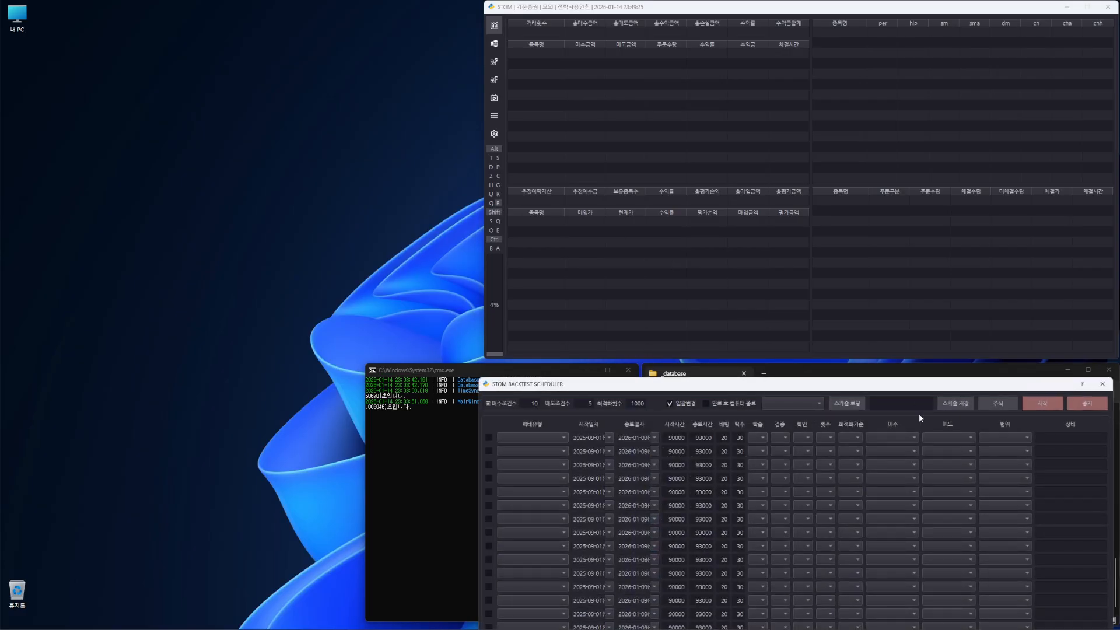
left_click_drag(912, 387, 920, 373)
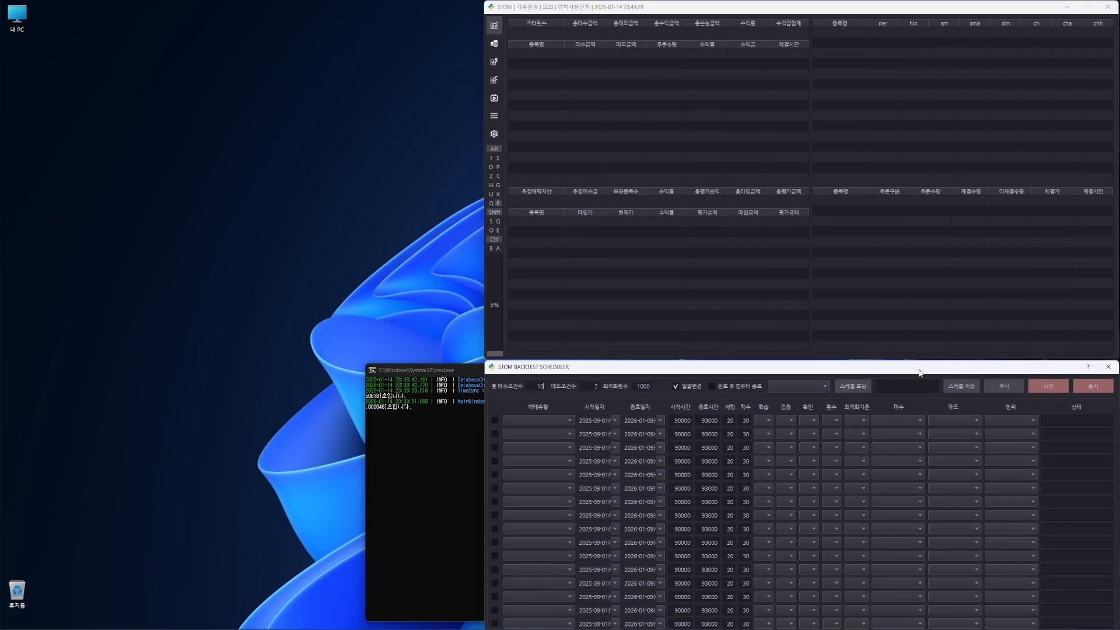
left_click(494, 133)
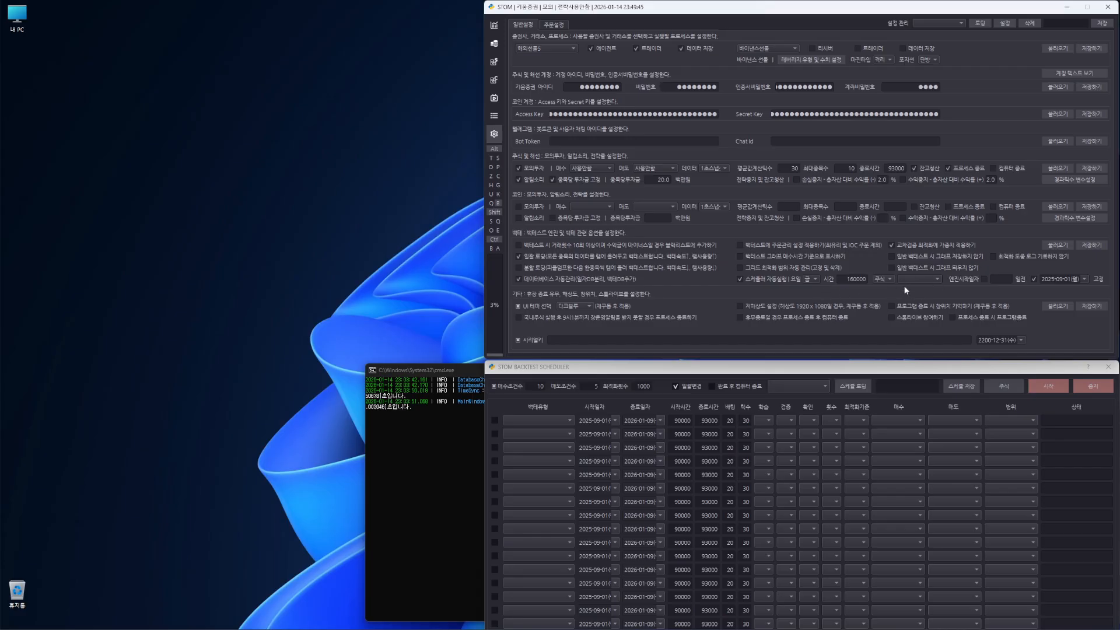
Step: Enable the first three scheduler rows and set their backtest type to 그리드 교차검증 최적화
left_click(495, 421)
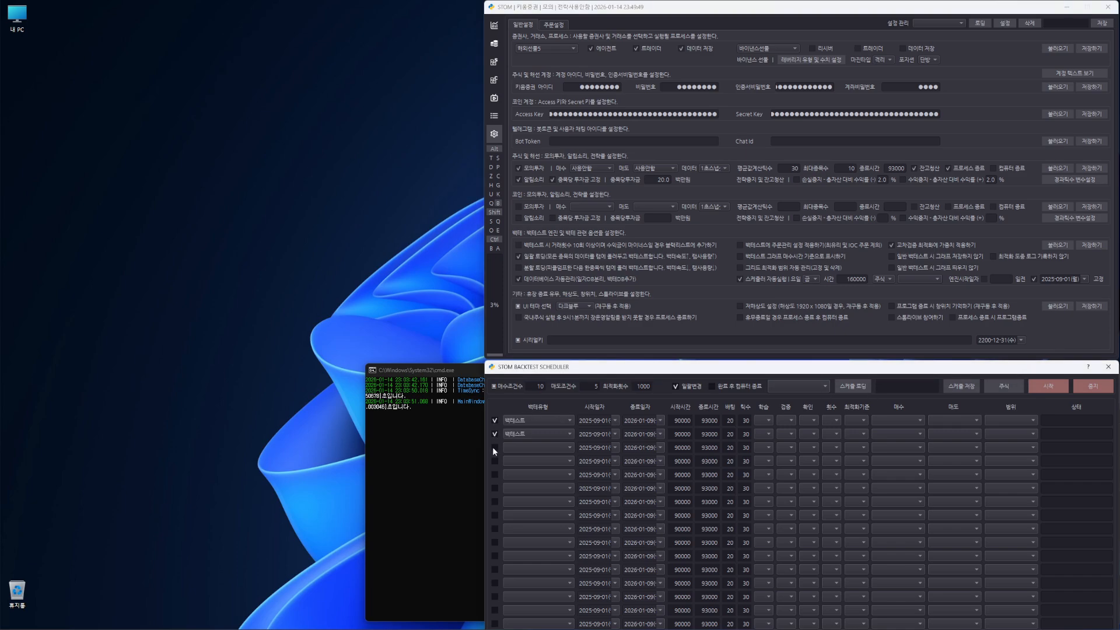
left_click(494, 448)
left_click(567, 422)
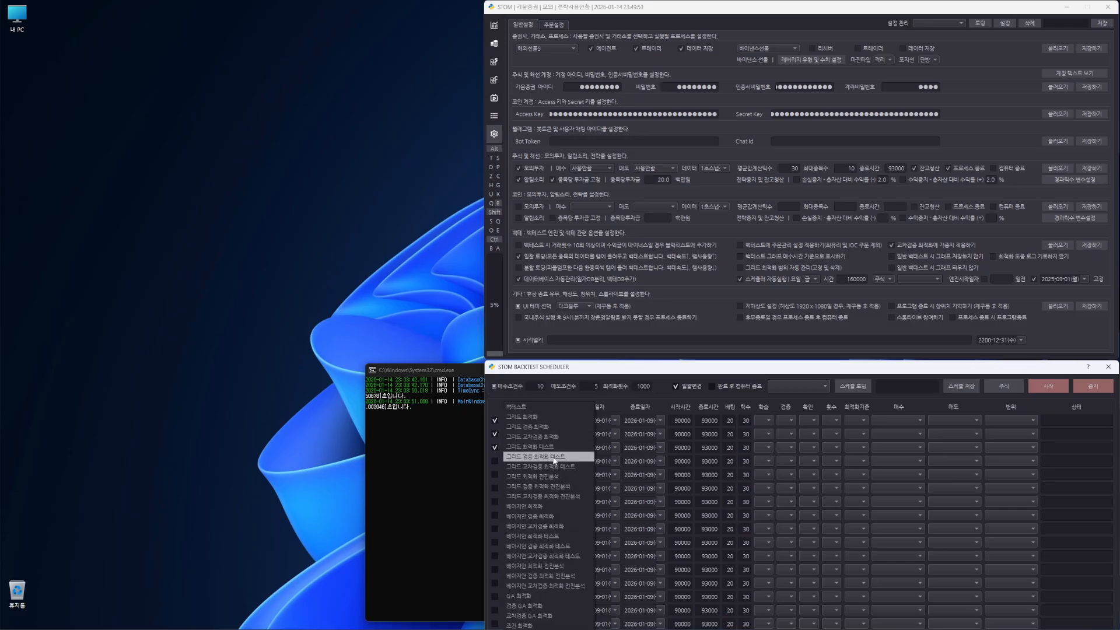
left_click(557, 436)
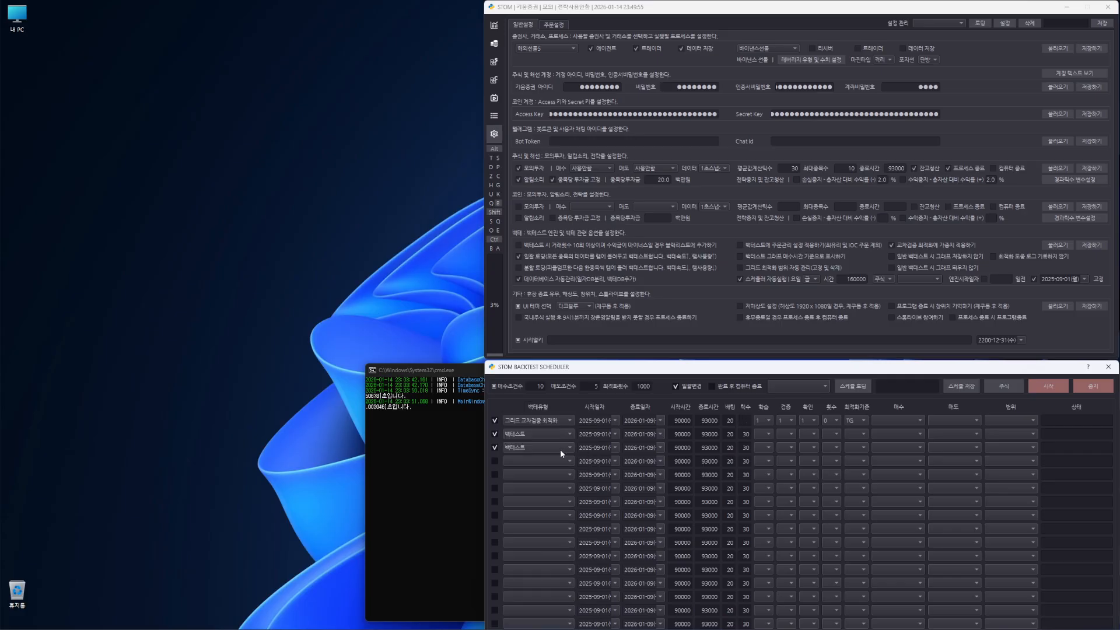
left_click(567, 434)
left_click(565, 449)
left_click(573, 439)
Step: Save the backtest schedule under the name 스케줄러에제
type("스케줄")
type("러에")
type("제")
left_click(975, 388)
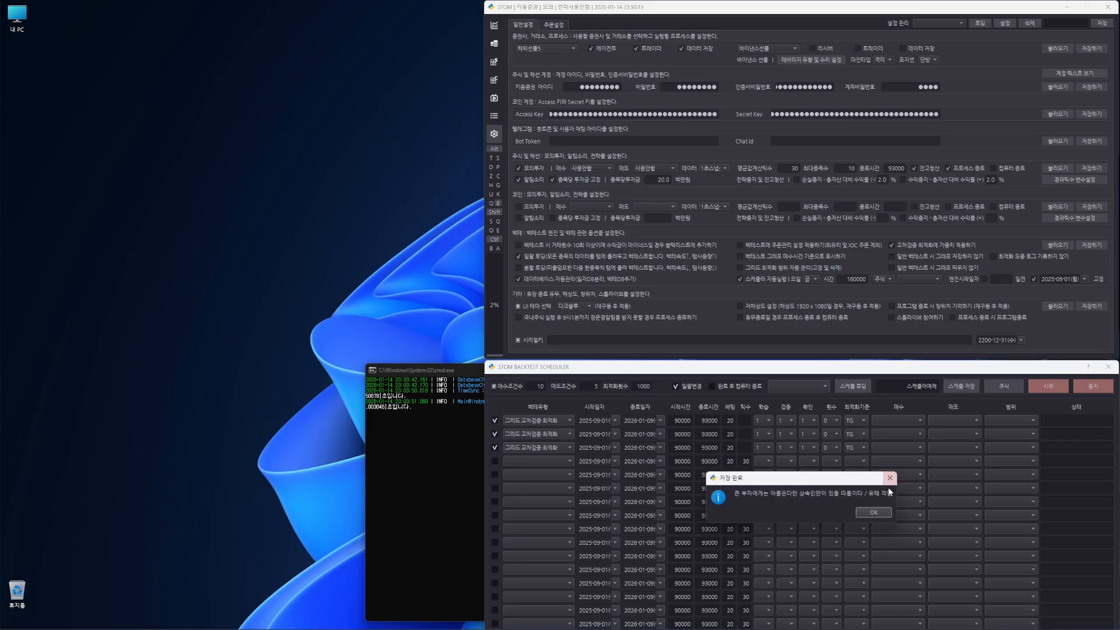
left_click(879, 513)
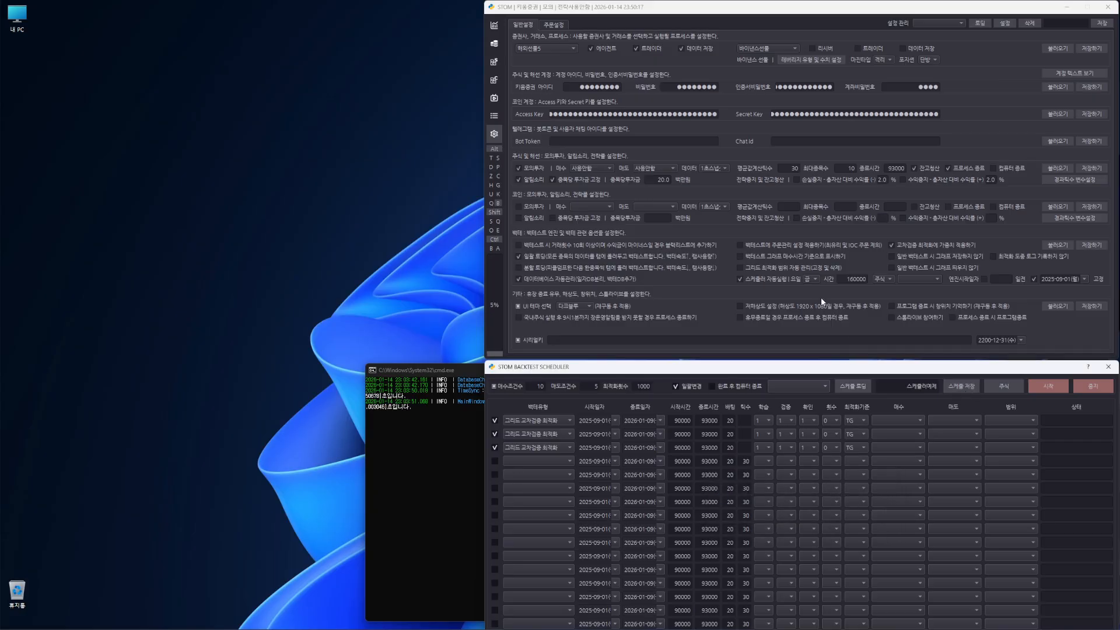
Step: In the scheduler auto-run settings, choose 스케줄러에제, try an engine start 365 days back, and return to the fixed date 2025-09-01
left_click(1058, 245)
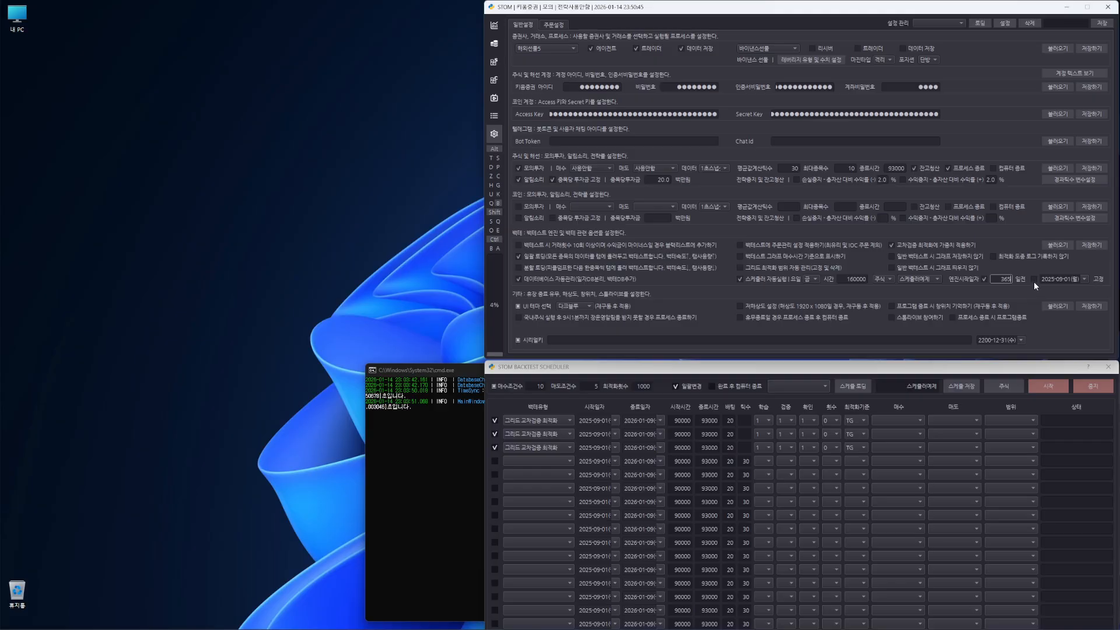
left_click(1034, 280)
left_click(1084, 279)
Step: Return the main window to the trading tables and align the backtest scheduler beneath it
left_click_drag(860, 368, 855, 370)
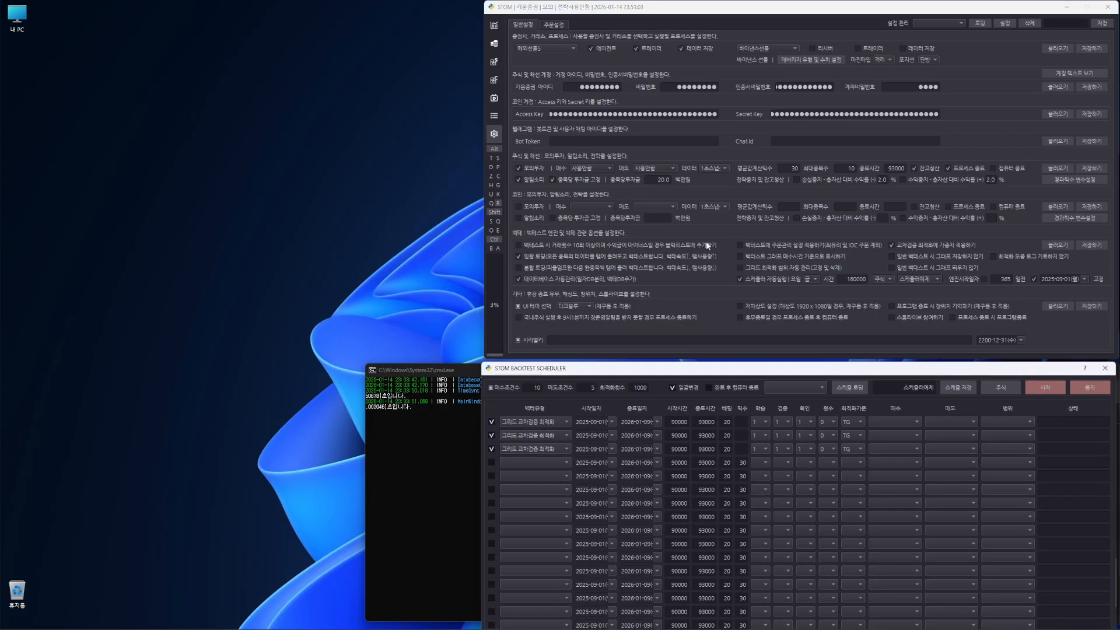
left_click(490, 28)
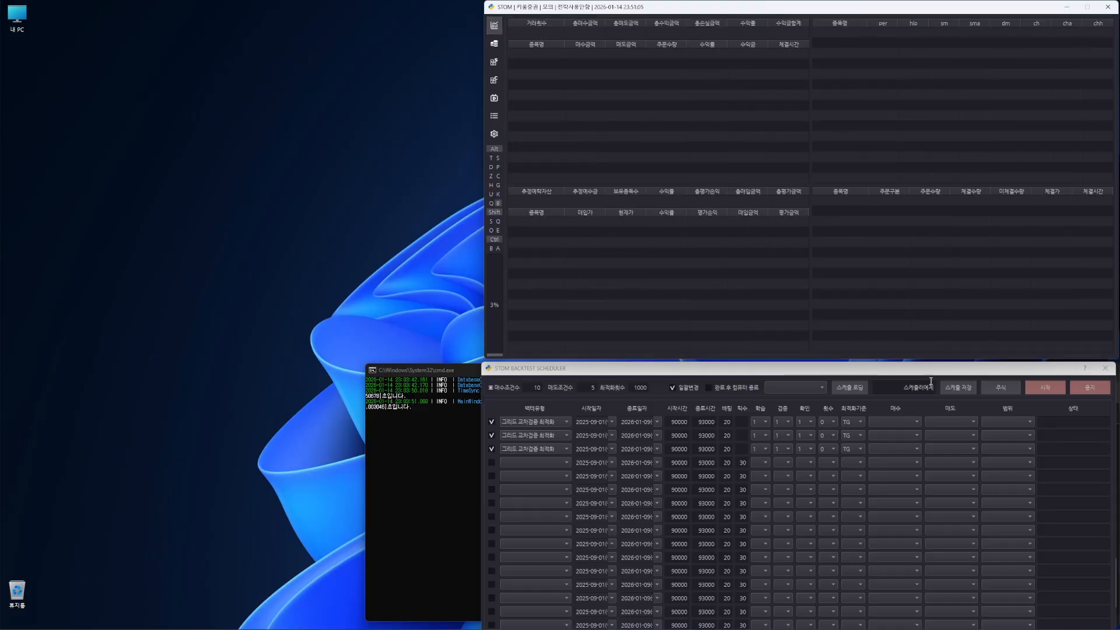
left_click_drag(931, 369, 935, 369)
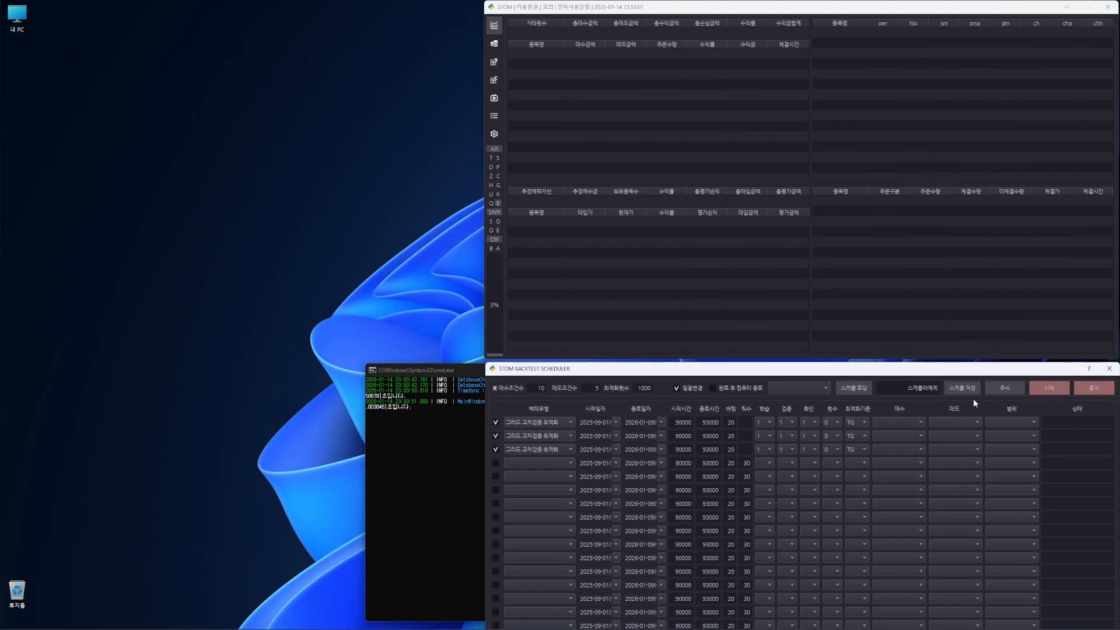
left_click(1058, 393)
Step: Set the three schedule rows to 학습 48, 검증 4 and 확인 4, trying 4 for 학습 first
left_click(768, 422)
left_click(761, 453)
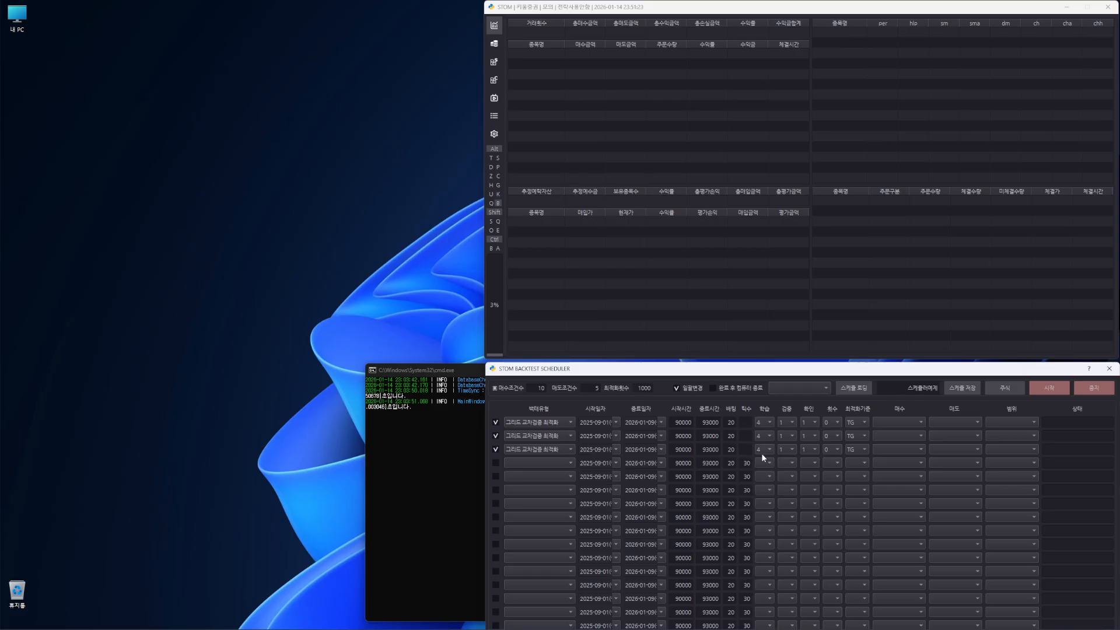
left_click(764, 422)
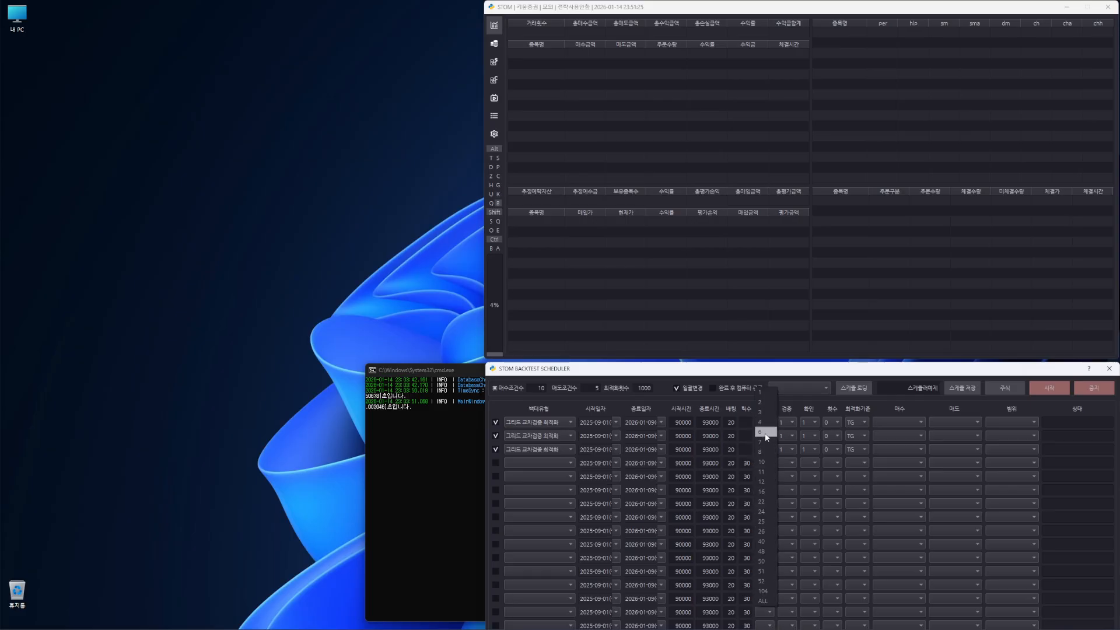
left_click(767, 547)
left_click(793, 422)
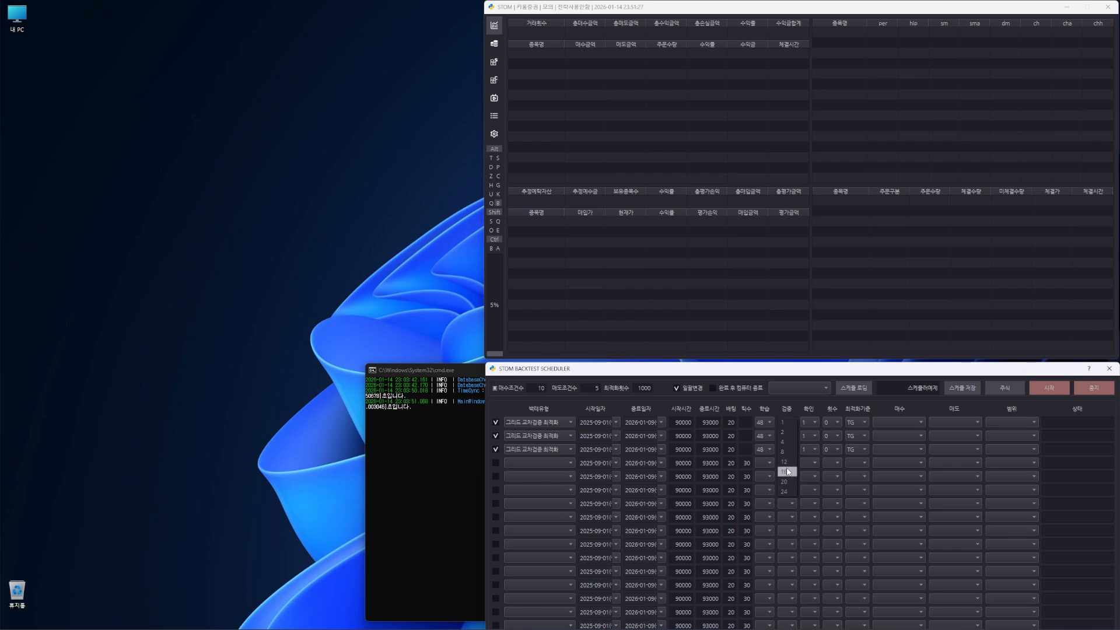
left_click(789, 443)
left_click(805, 422)
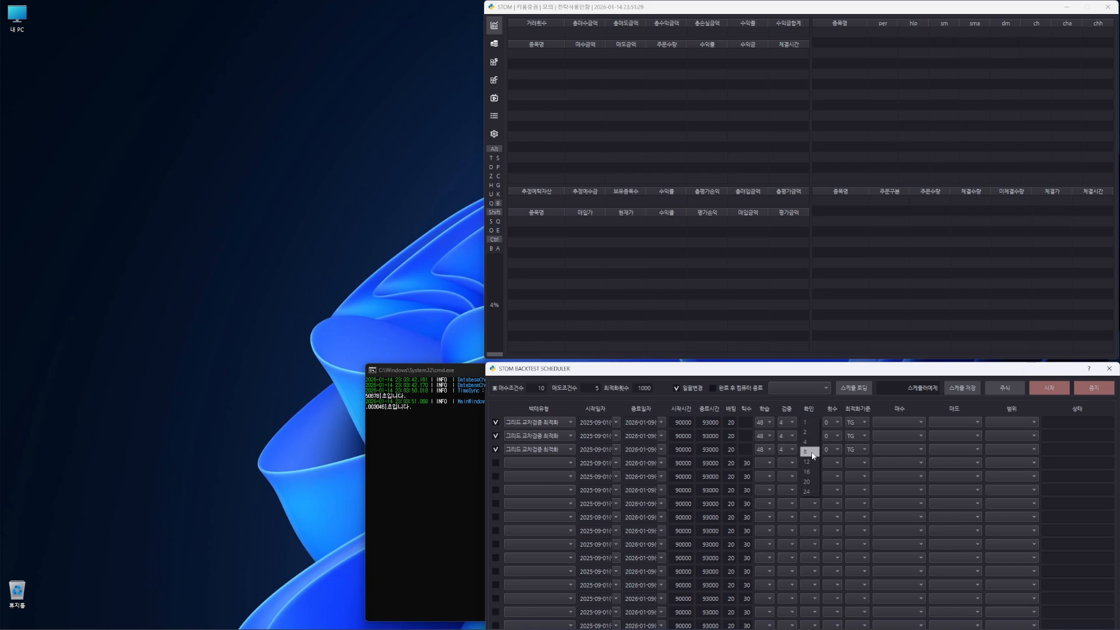
left_click(811, 440)
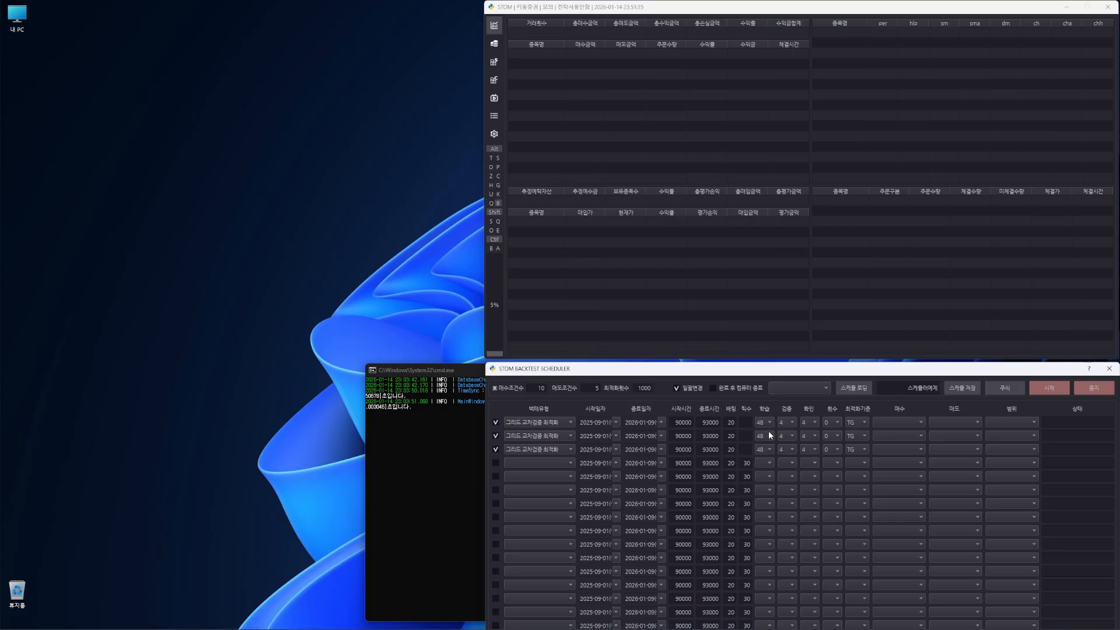
Step: Turn off 일괄변경 to try changing 확인 in the first row alone, then re-enable it and set 확인 back to 4
left_click(684, 389)
left_click(811, 423)
left_click(811, 423)
left_click(809, 426)
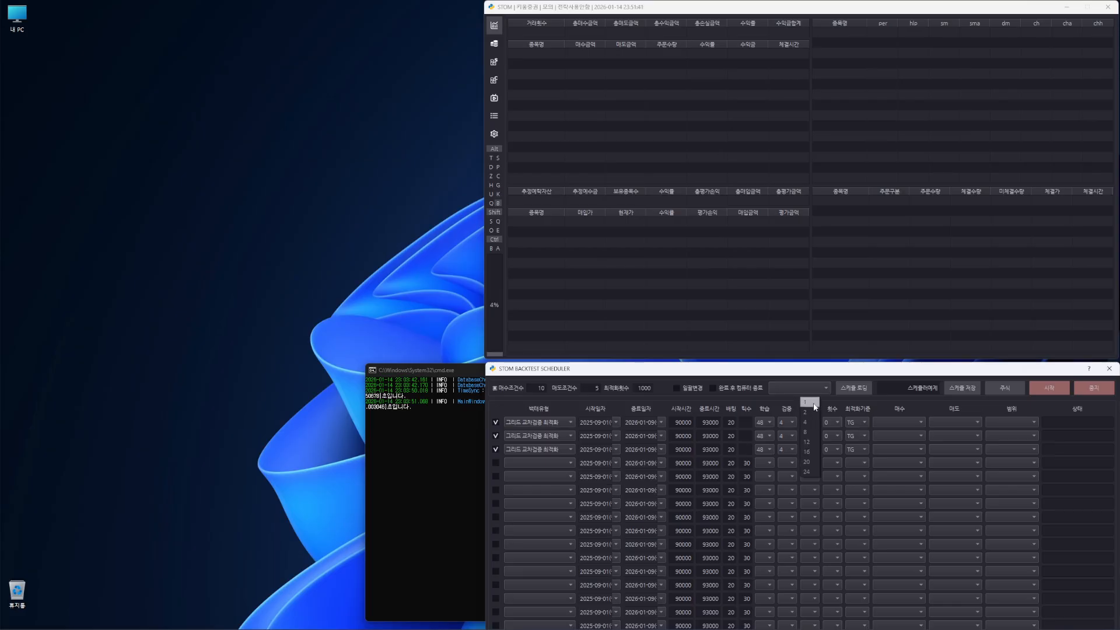
left_click(804, 436)
left_click(684, 387)
left_click(807, 422)
left_click(809, 440)
left_click(808, 426)
left_click(810, 442)
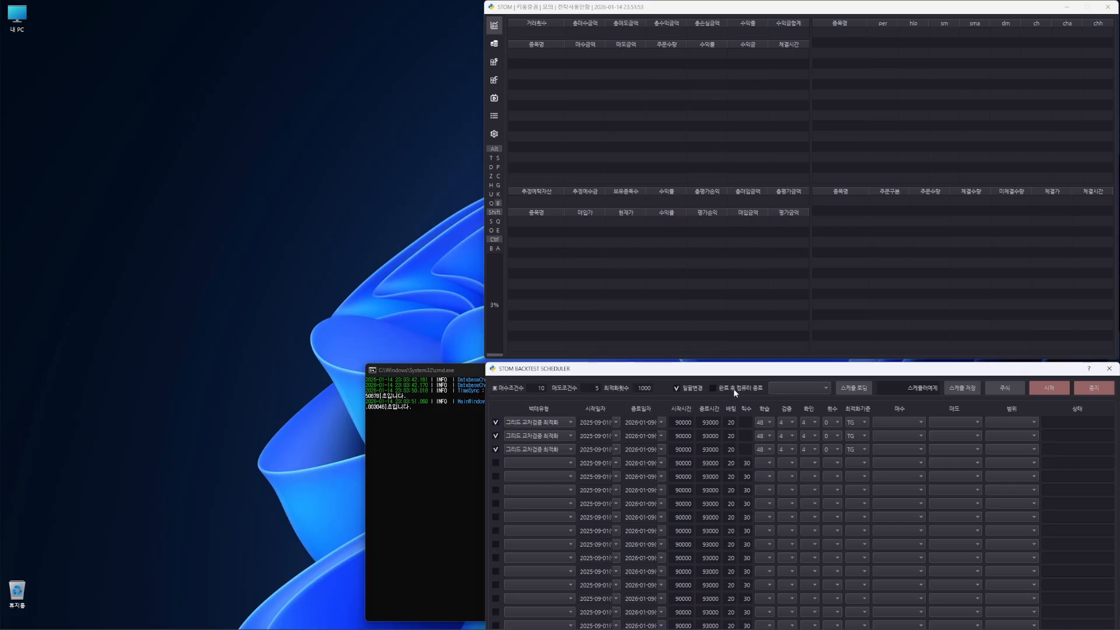
Step: Load the saved schedule 스케줄러에제 and cycle the scheduler's market type back to 주식
left_click(858, 390)
left_click(817, 391)
left_click(1006, 389)
left_click(1006, 389)
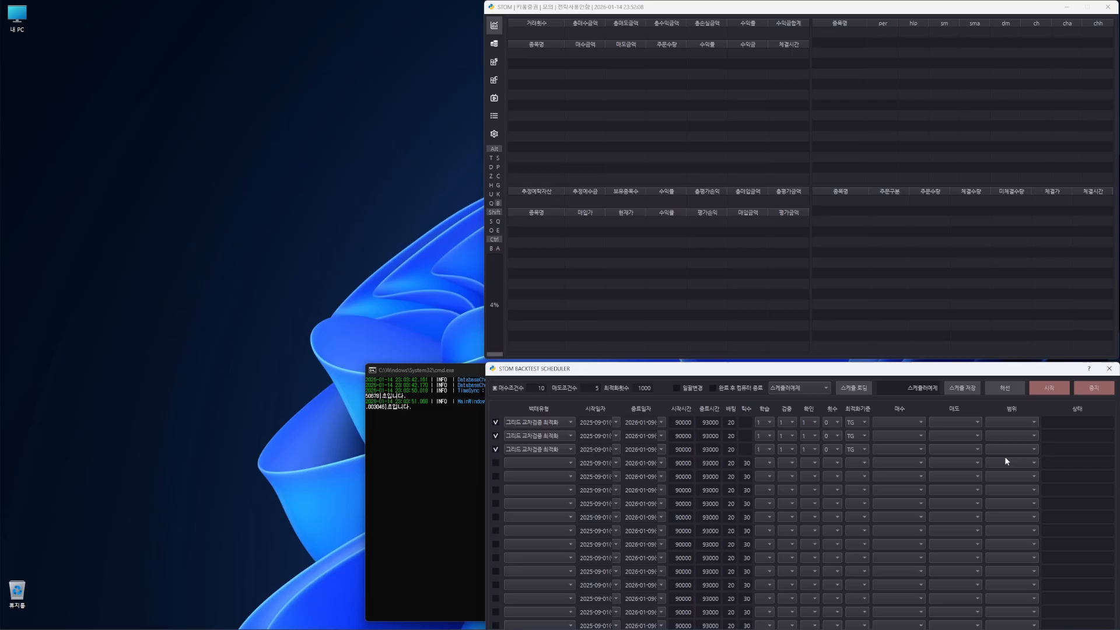
left_click(1010, 389)
left_click(1007, 391)
Step: Review the backtest types available for the fourth row, leave it on 백테스트, and close the scheduler
left_click(559, 467)
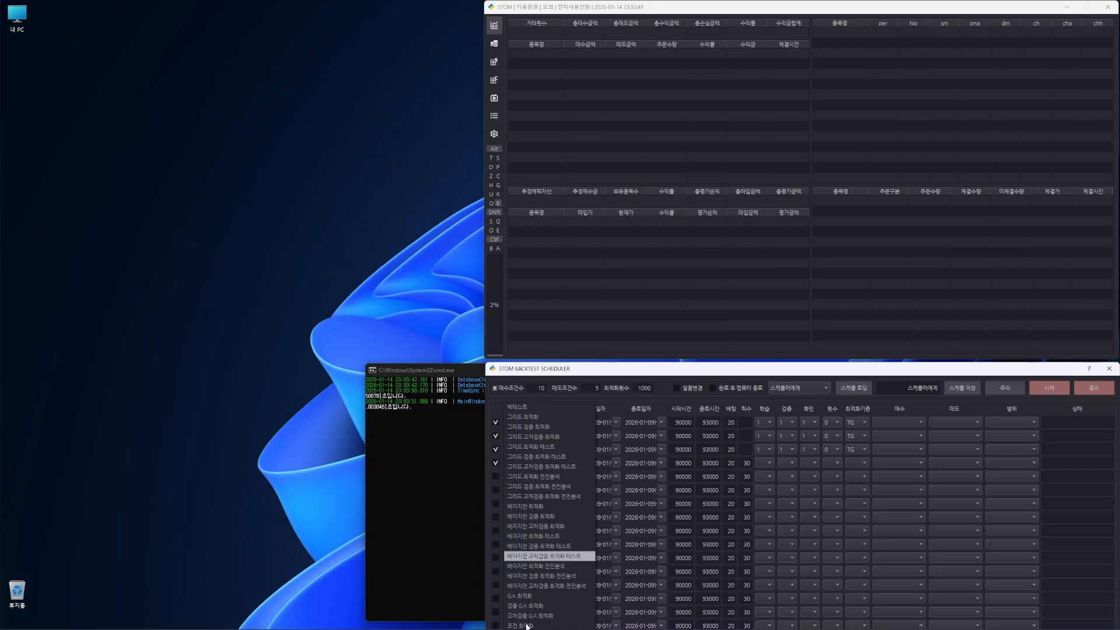
left_click(782, 372)
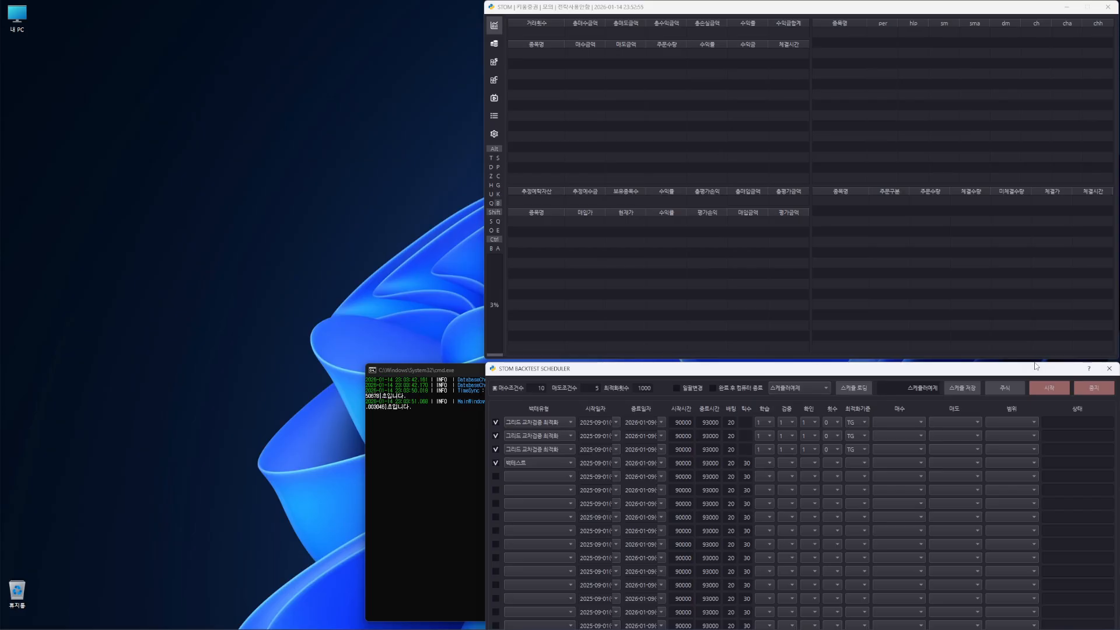
left_click(1109, 370)
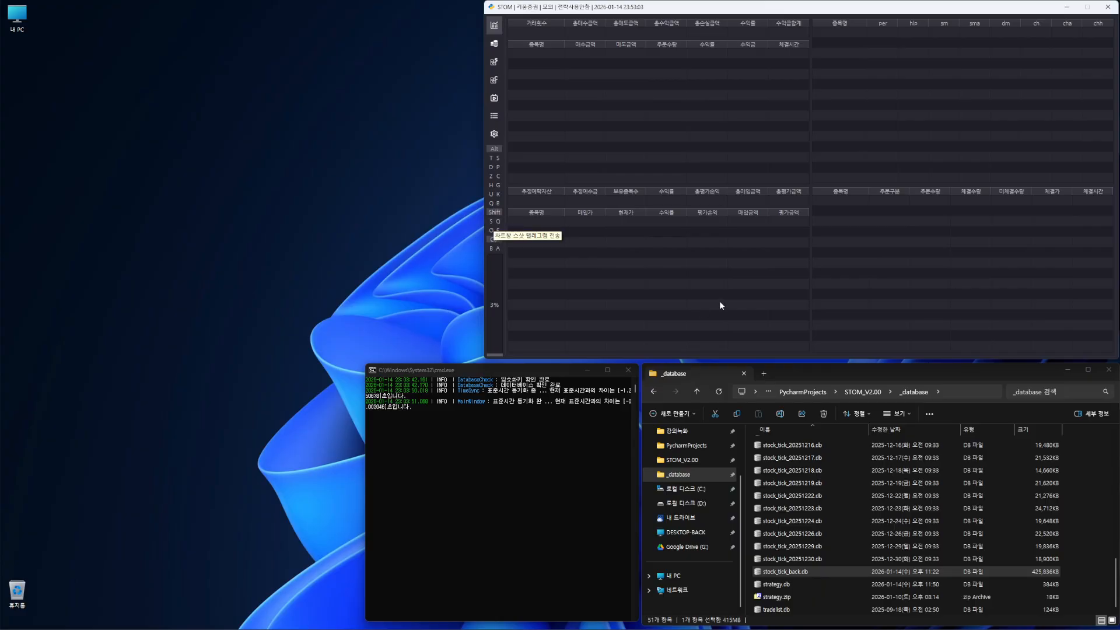
Step: Open the STOM CHART window, expand its stock list, and display the HLB chart
left_click(497, 172)
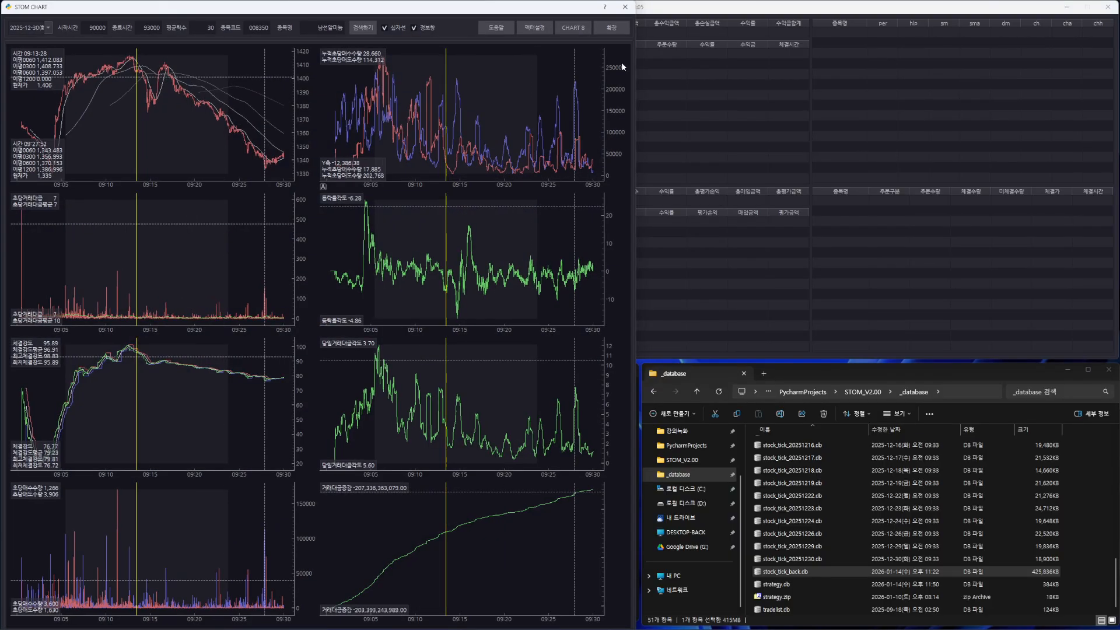
left_click(611, 29)
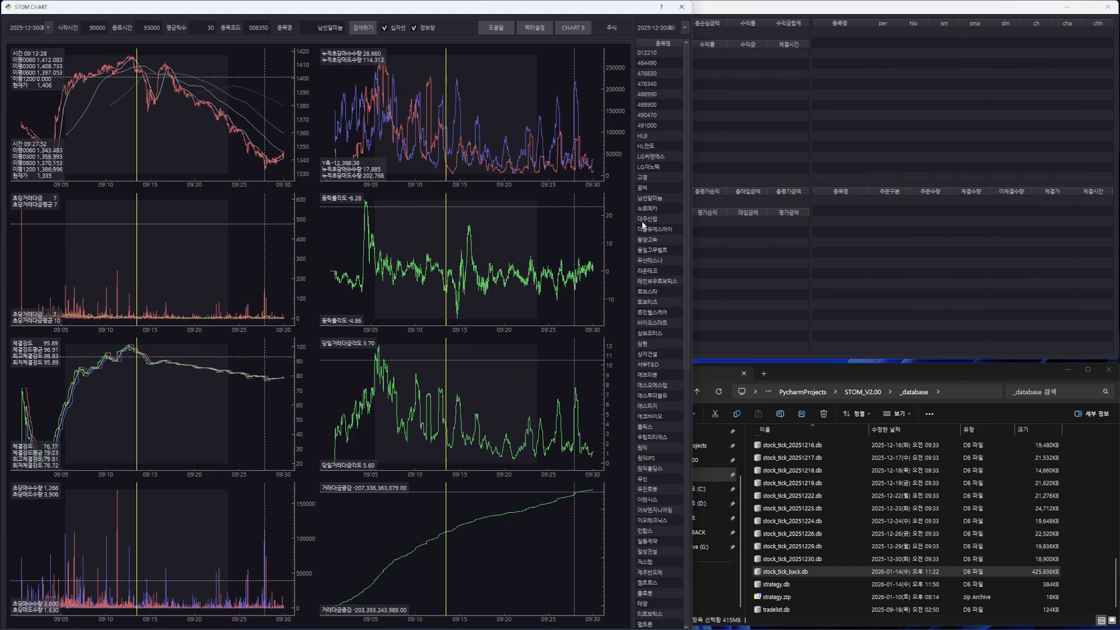
left_click(659, 138)
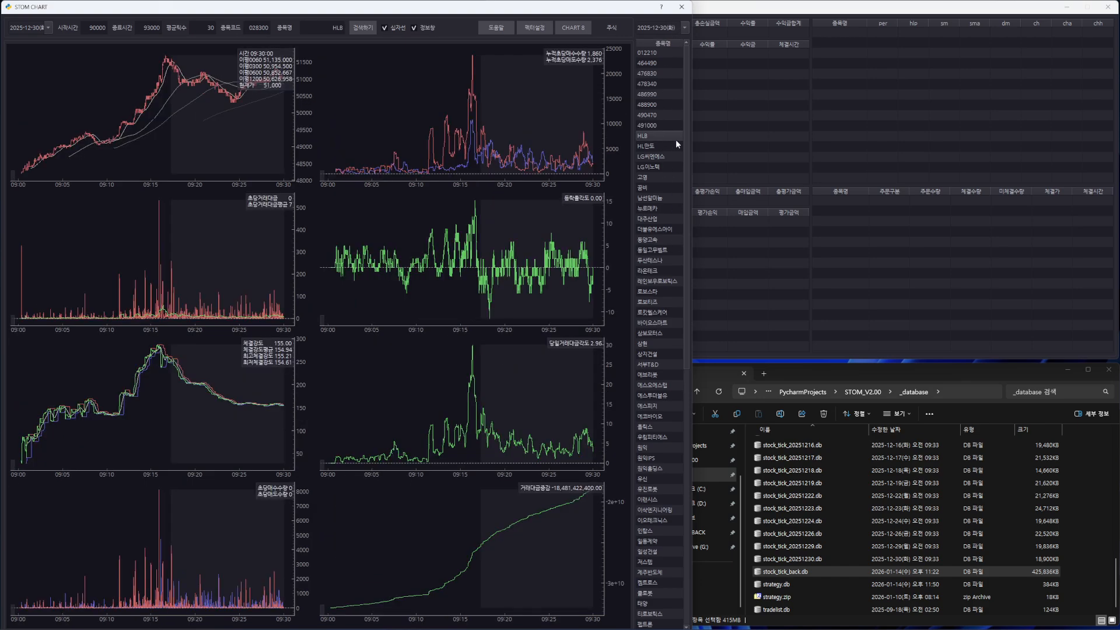
Step: Send a snapshot of the HLB chart to Telegram from the main window, and close the chart window
left_click(747, 19)
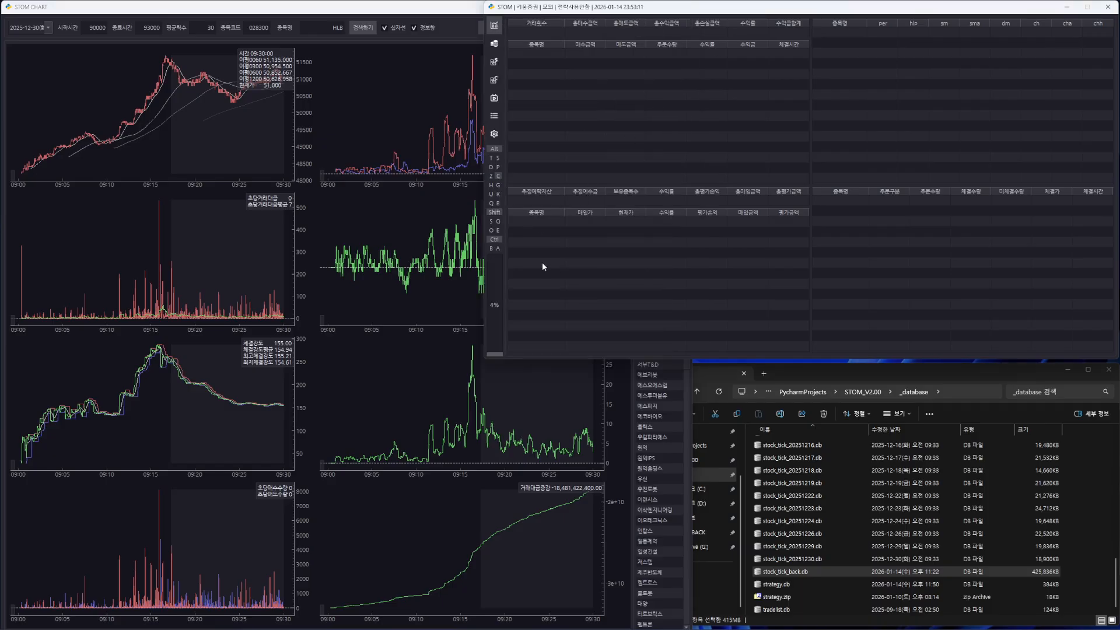
left_click(446, 10)
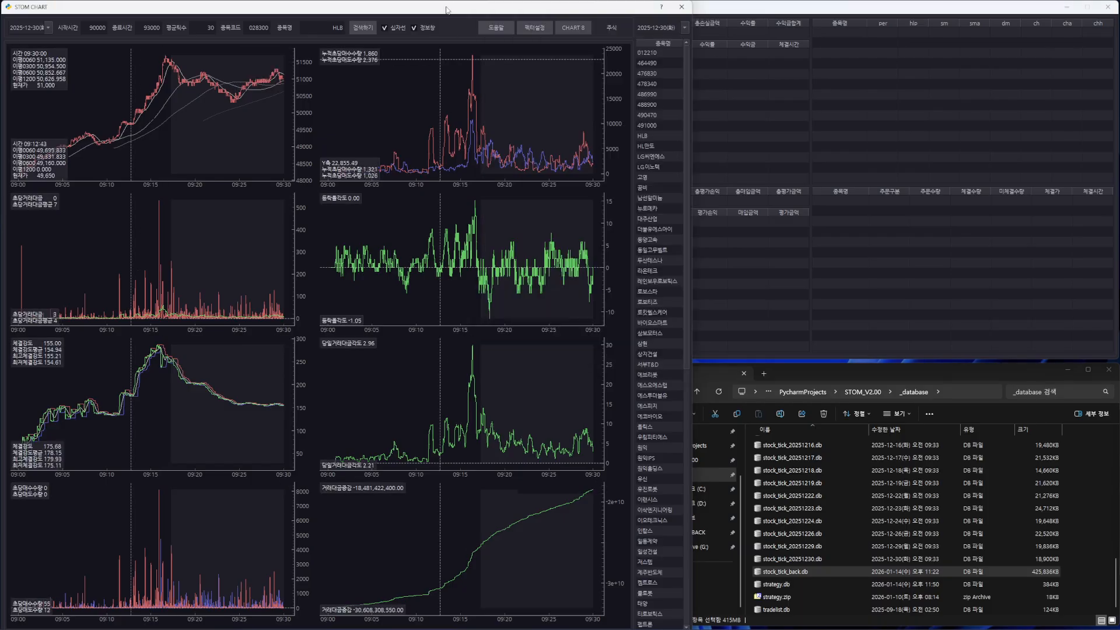
left_click(738, 9)
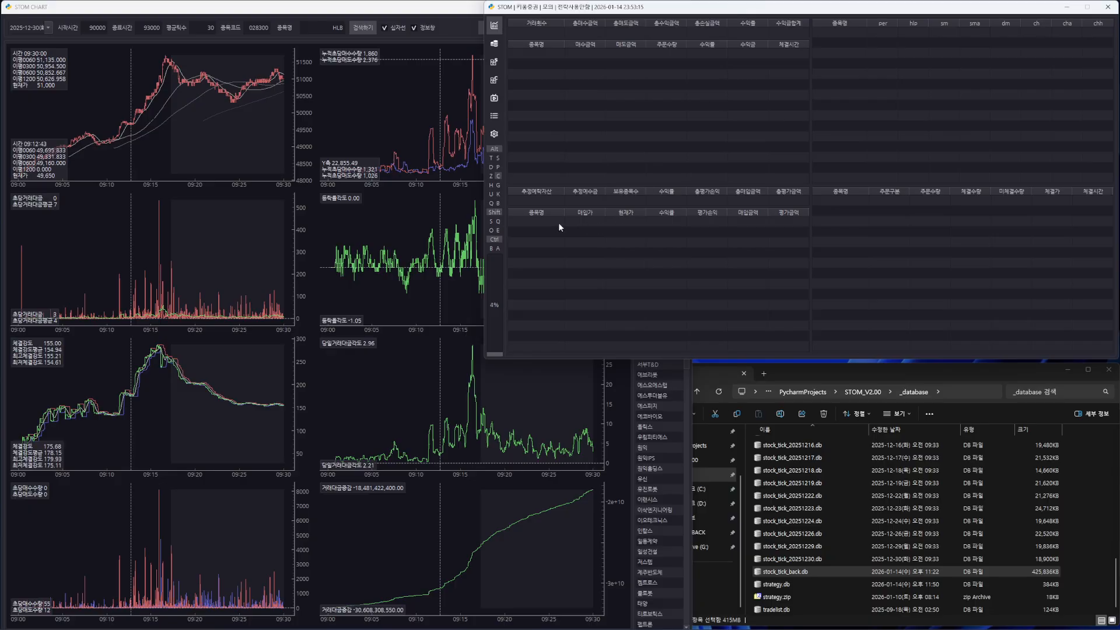
left_click(499, 230)
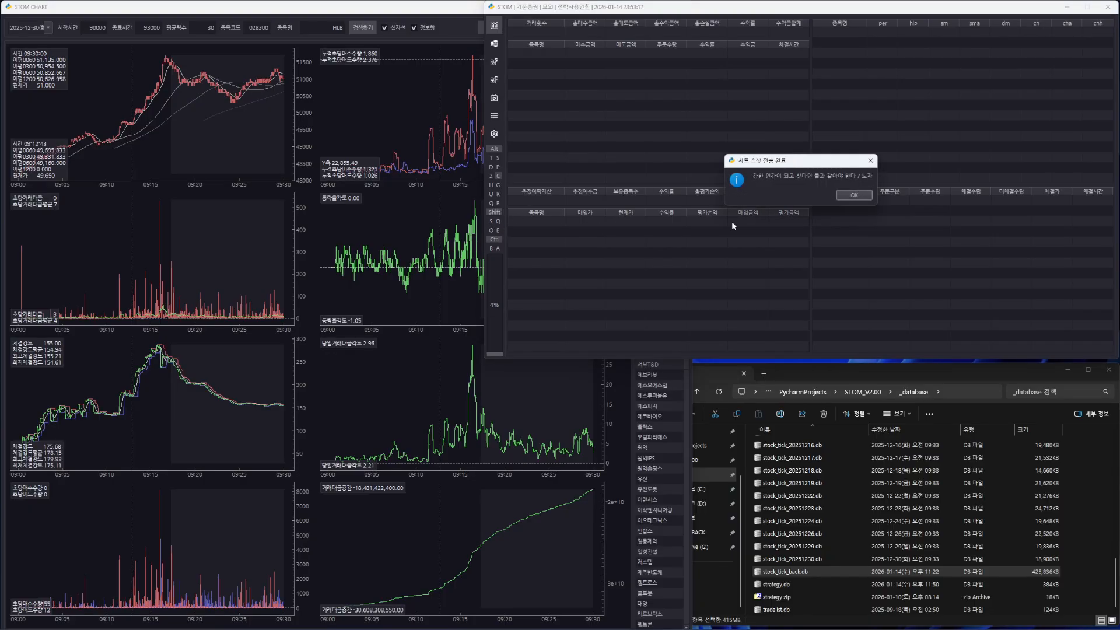
left_click(852, 198)
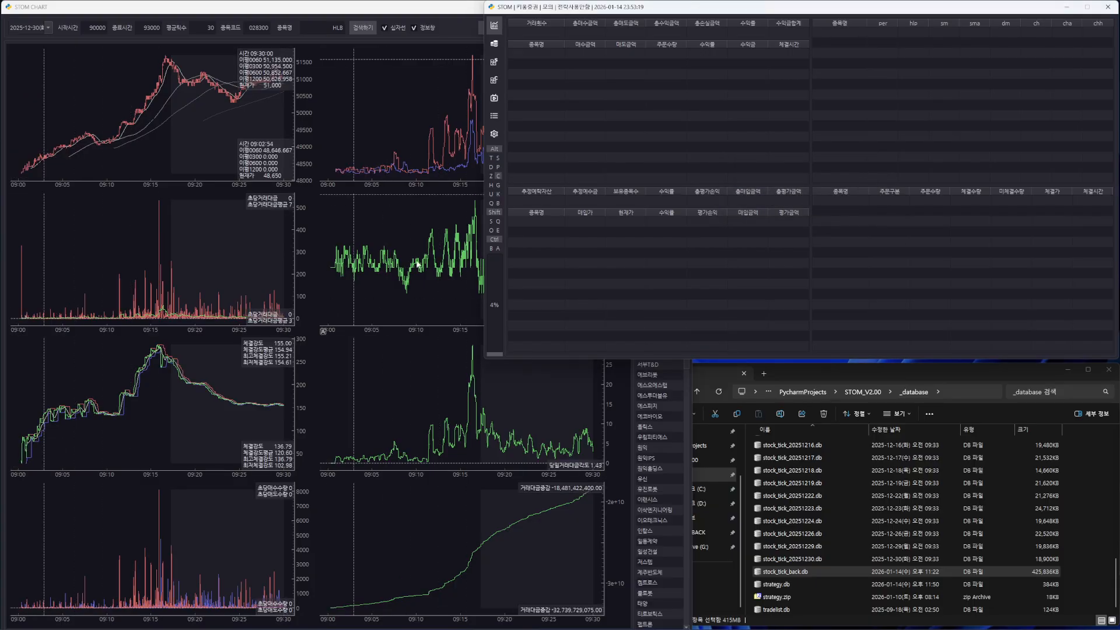
left_click(363, 256)
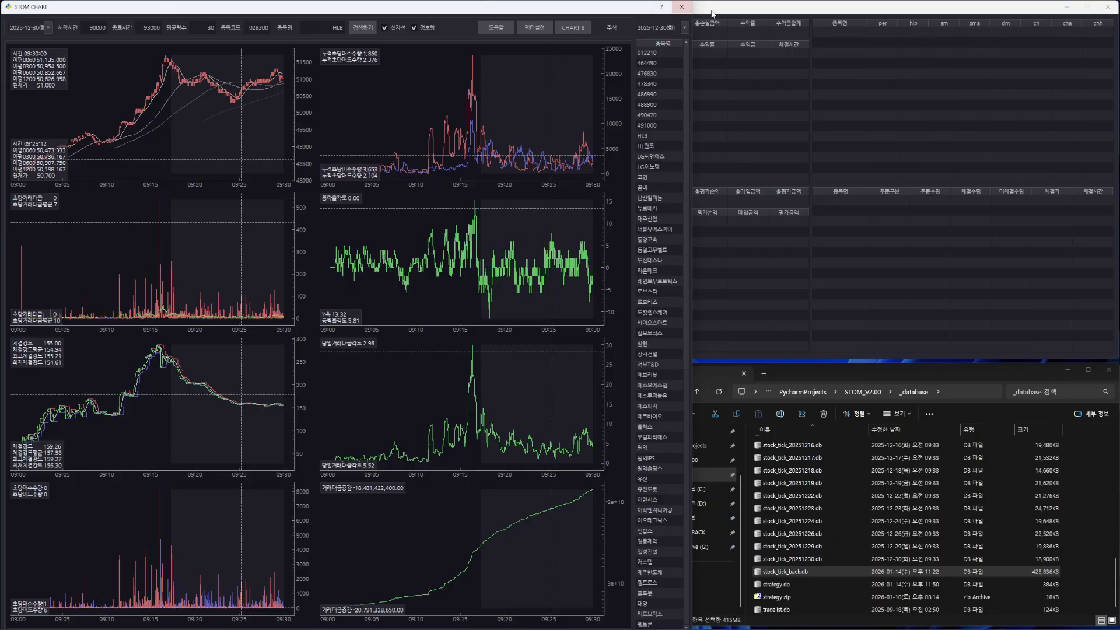
left_click(681, 6)
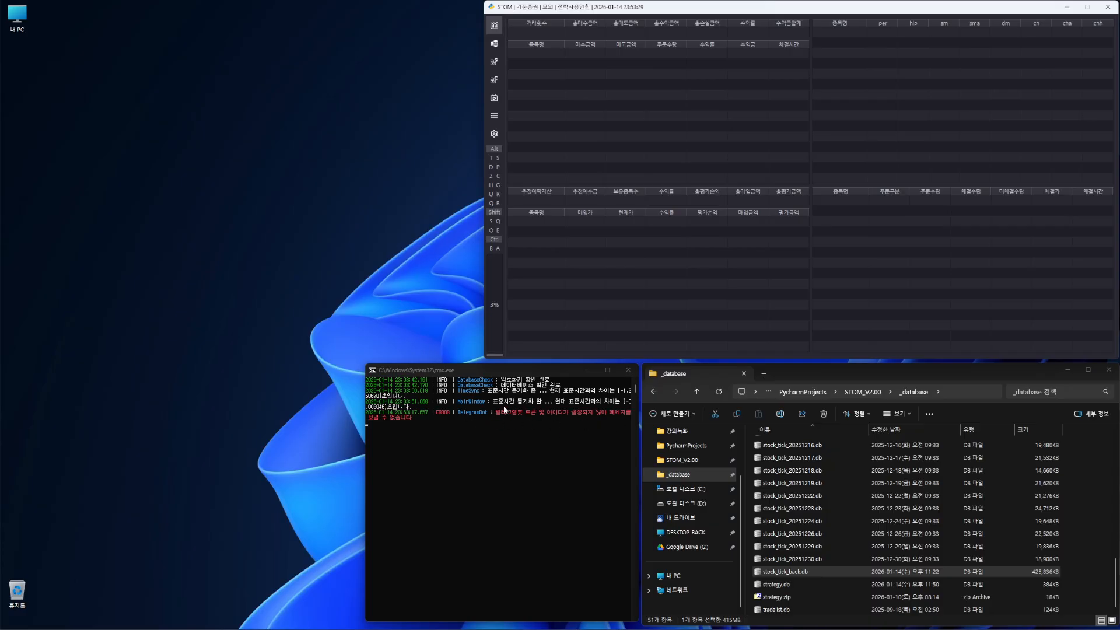
Step: Bring up the manual shutdown (수동종료) confirmation twice and decline it each time
left_click(498, 222)
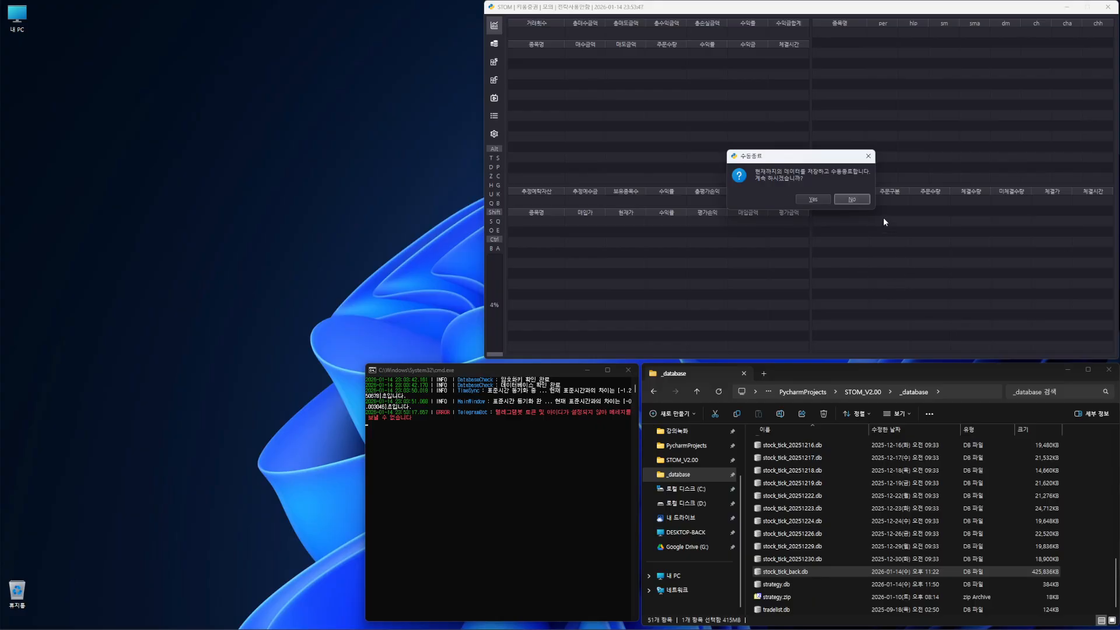
left_click(858, 201)
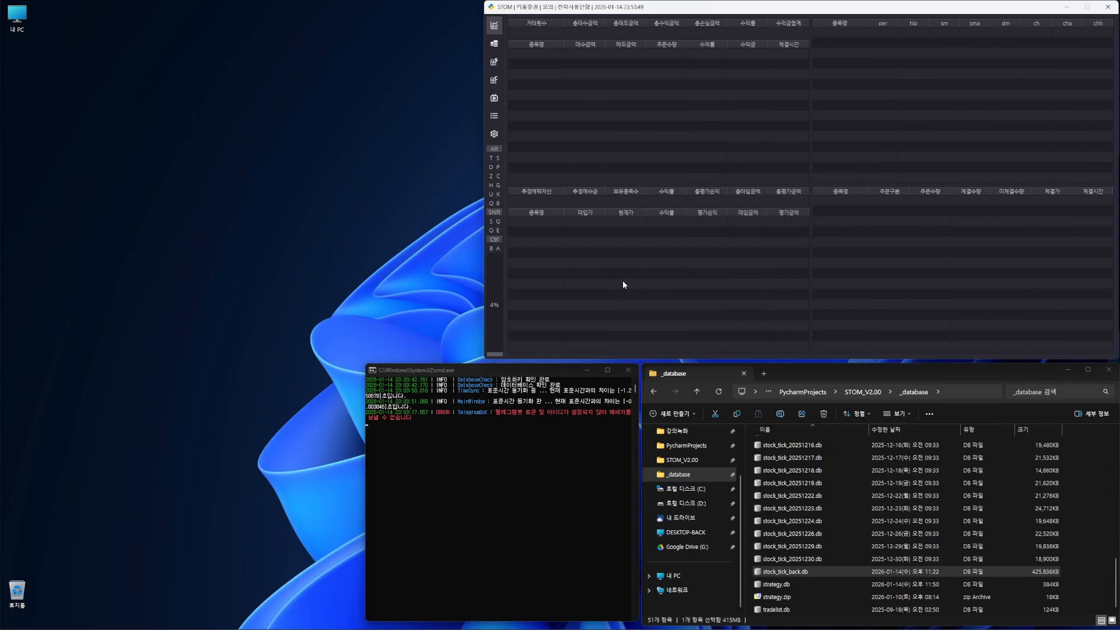
left_click(498, 222)
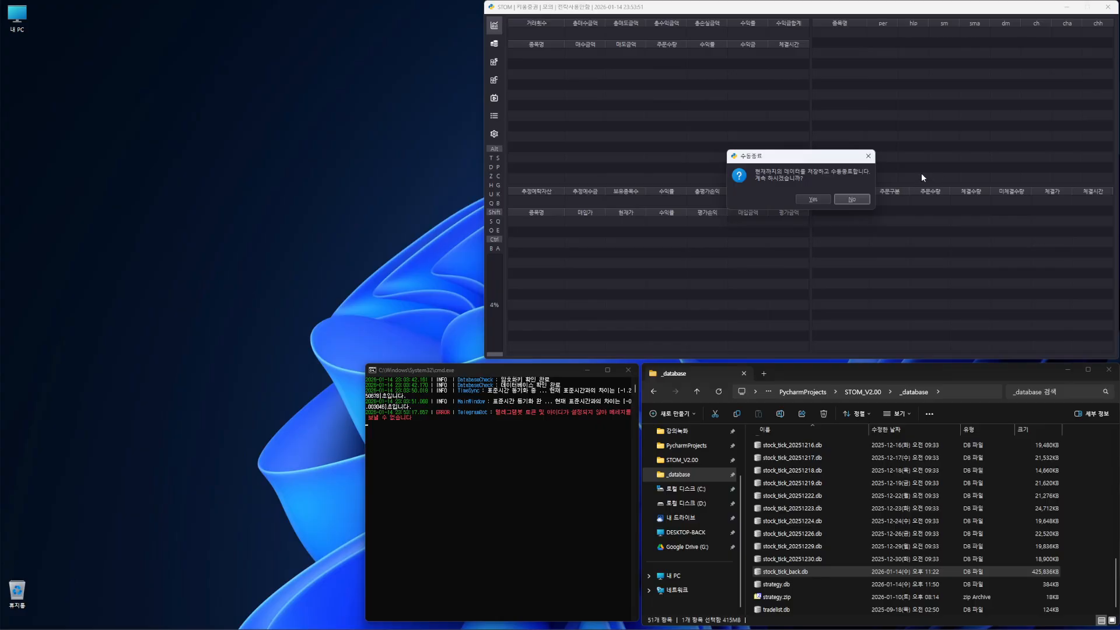
left_click(853, 200)
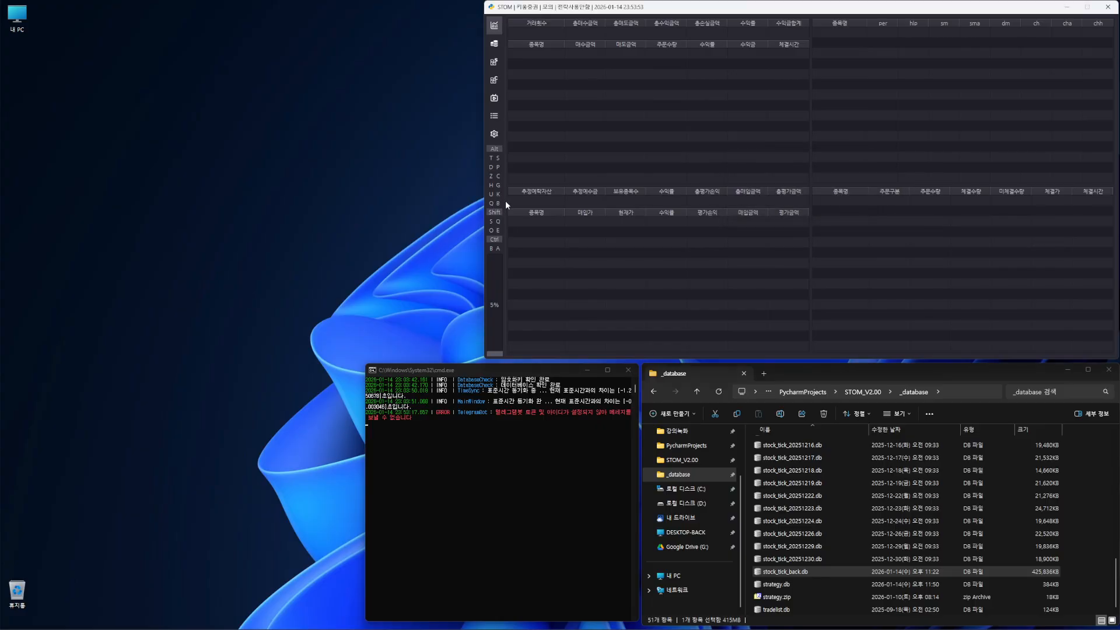
Step: View the settings page, return to the trading view, and decline the 수동종료 confirmation again
left_click(496, 135)
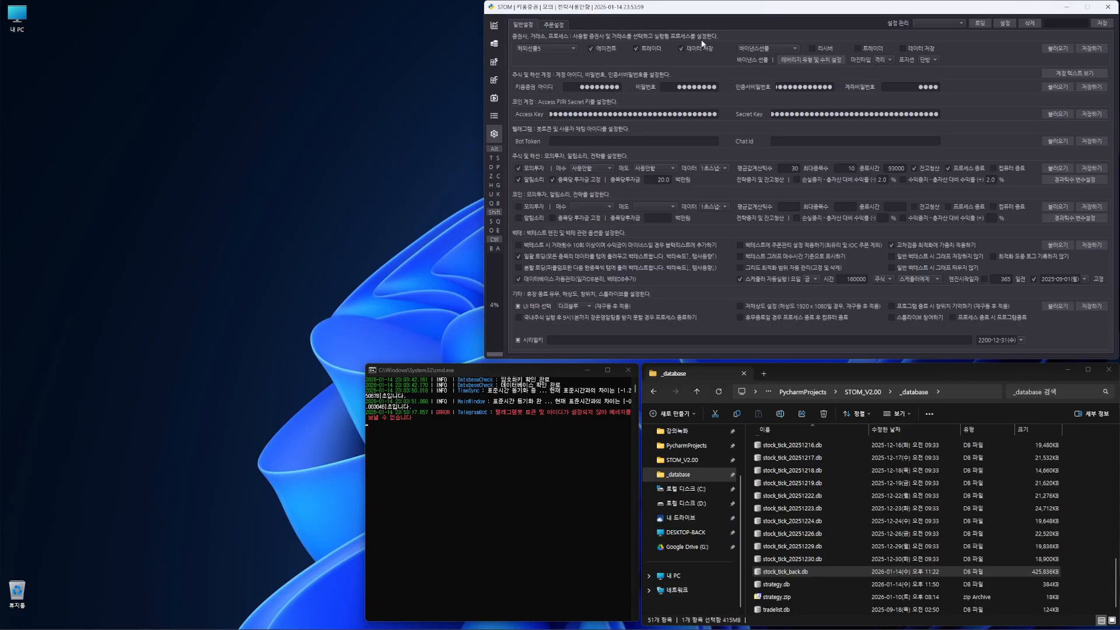
left_click(494, 27)
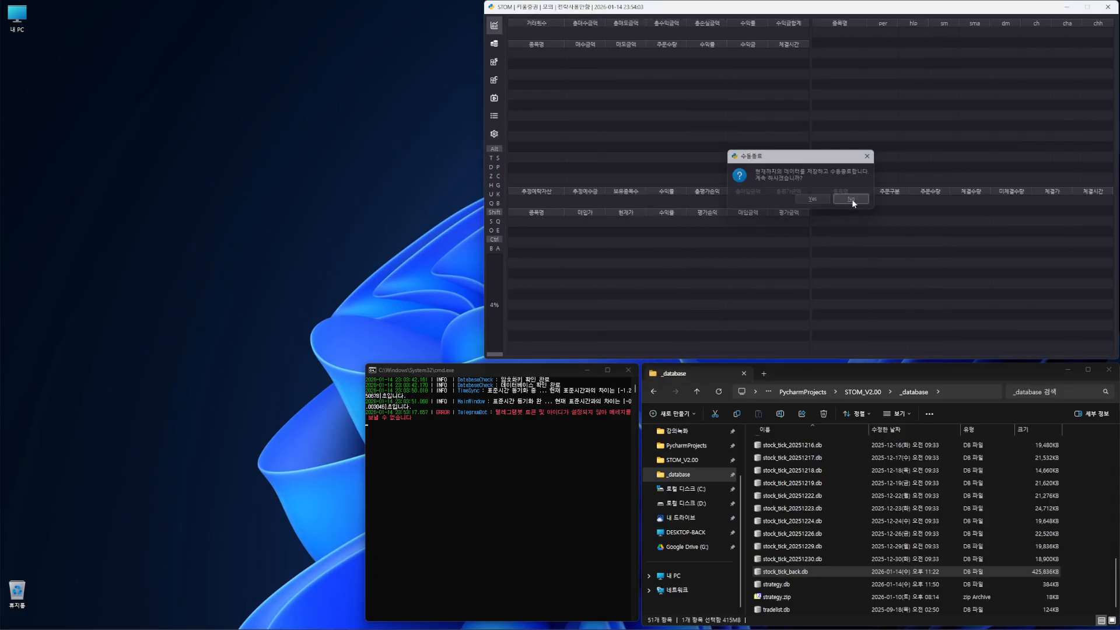
left_click(852, 199)
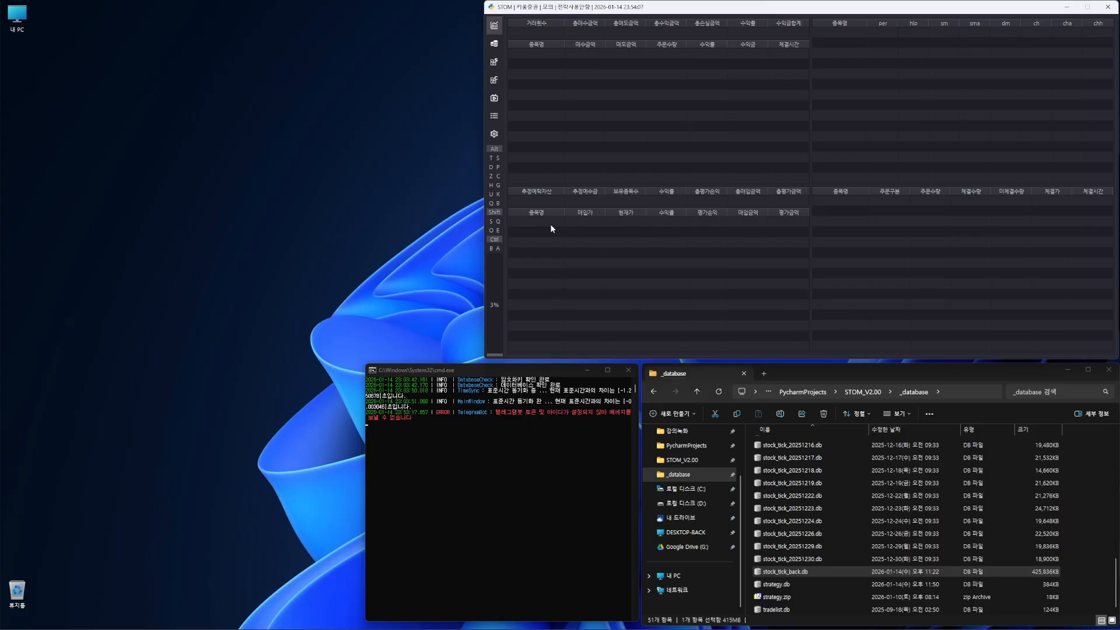
left_click(498, 222)
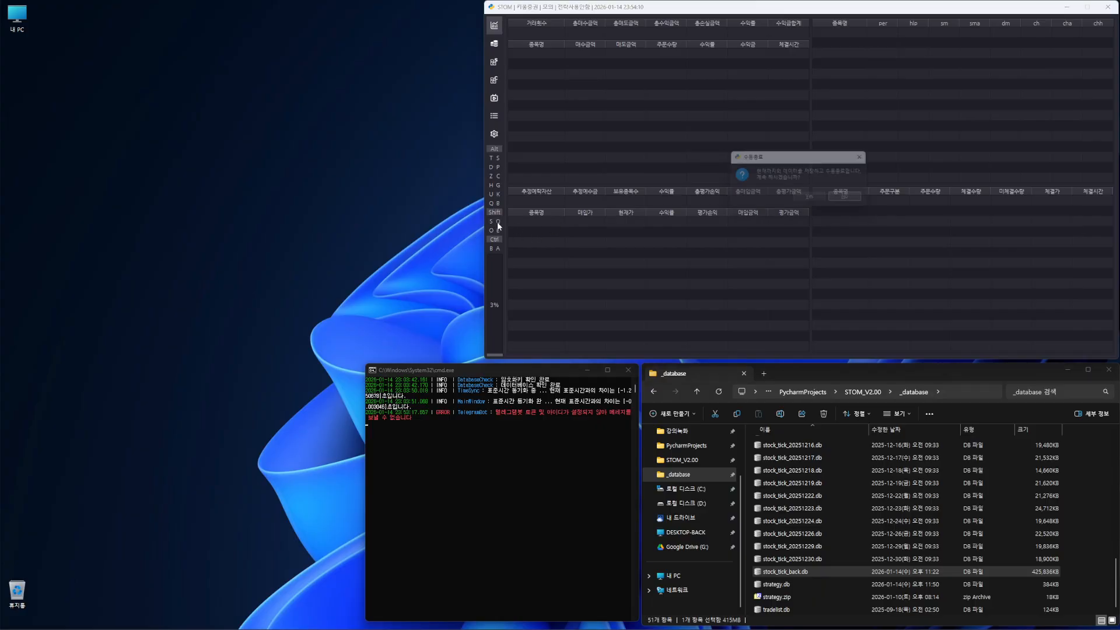
left_click(851, 199)
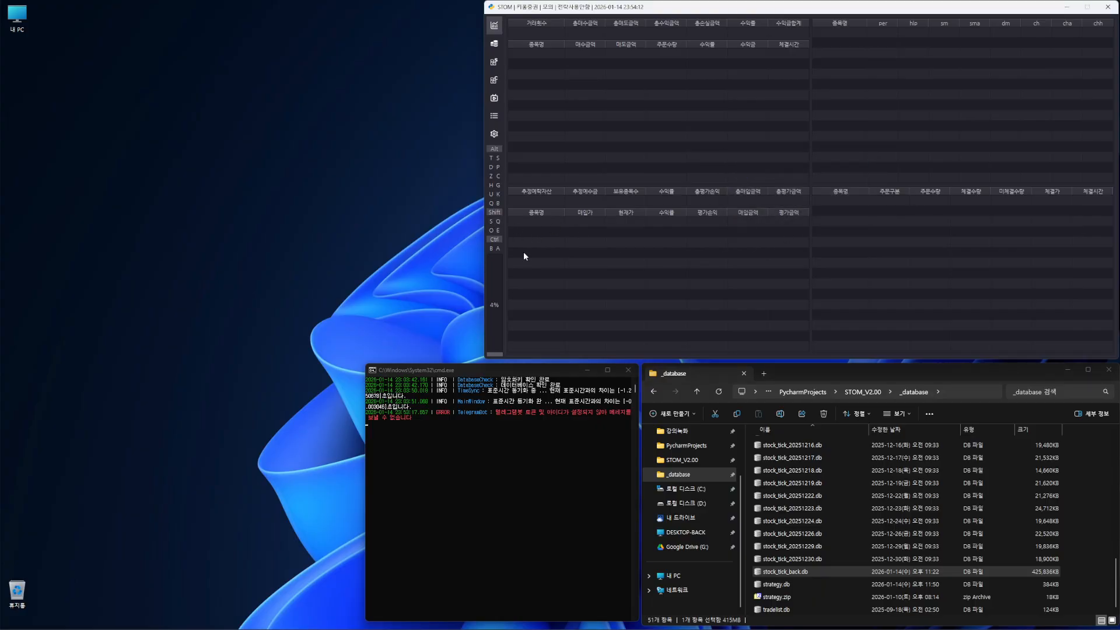
Step: Open the STOM ORDER window, place it over the desktop, review its order types while keeping 시장가, and close it
left_click(491, 231)
left_click_drag(946, 383, 786, 130)
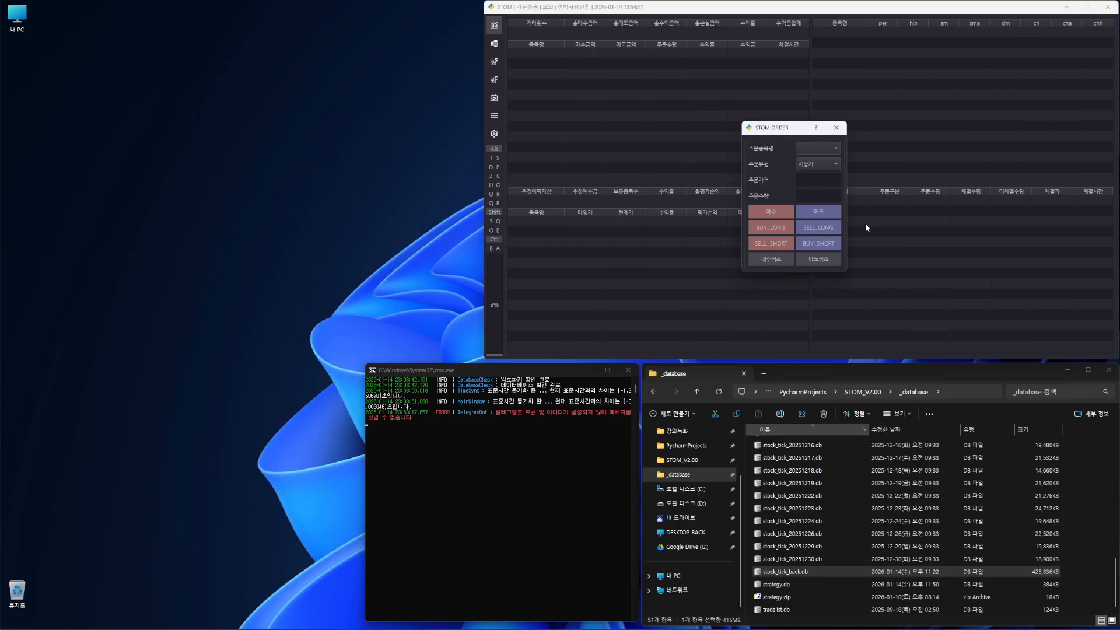
left_click_drag(800, 132, 664, 145)
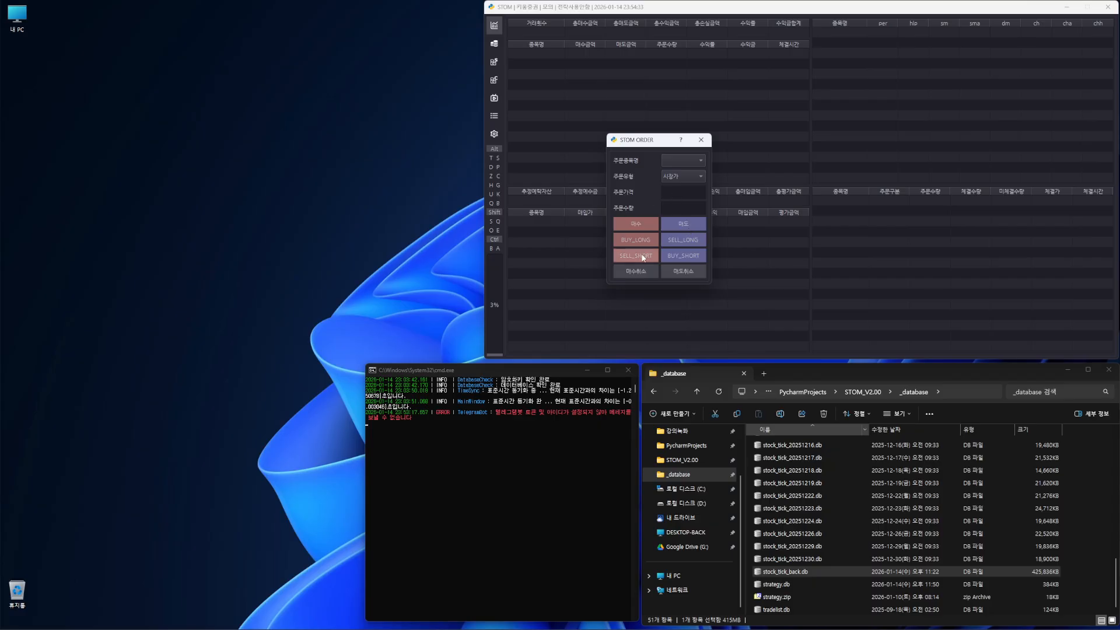
left_click_drag(653, 142, 399, 125)
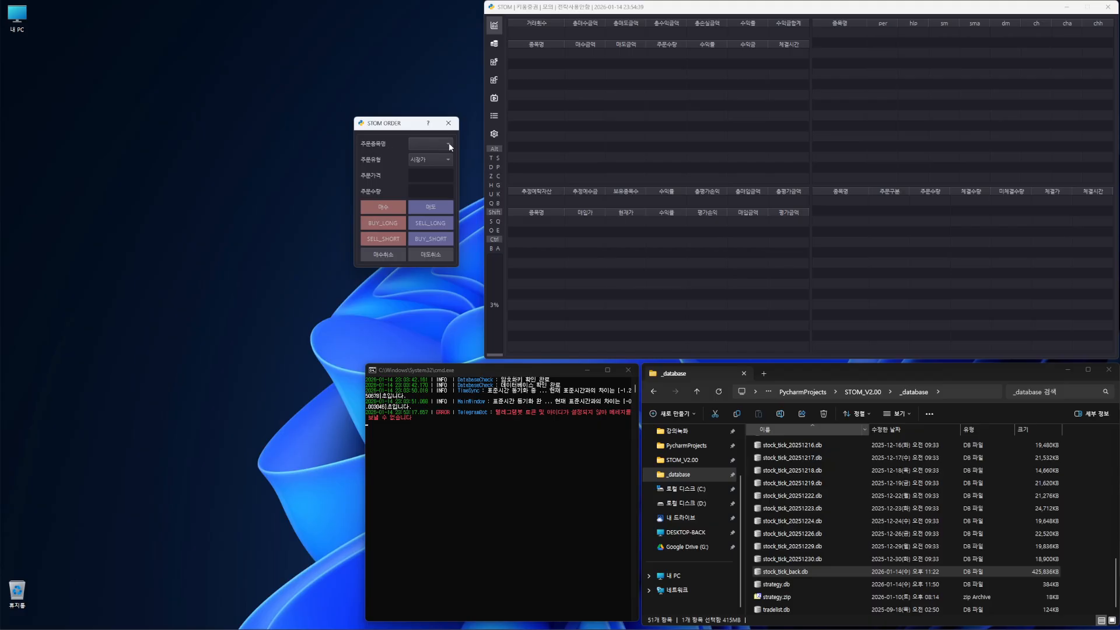
left_click(444, 159)
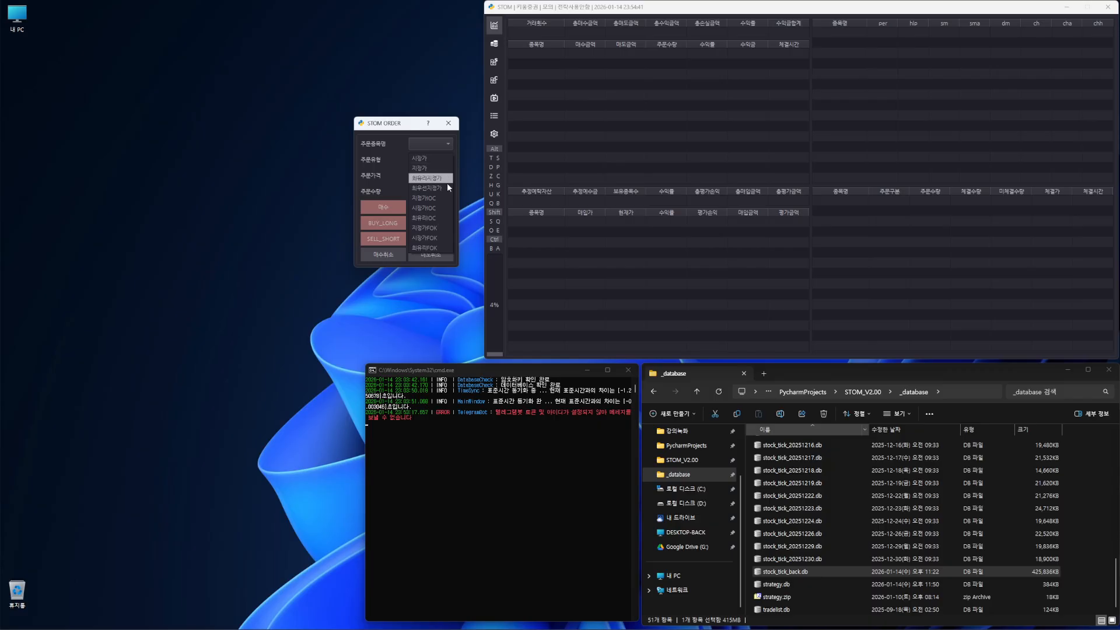
left_click(387, 159)
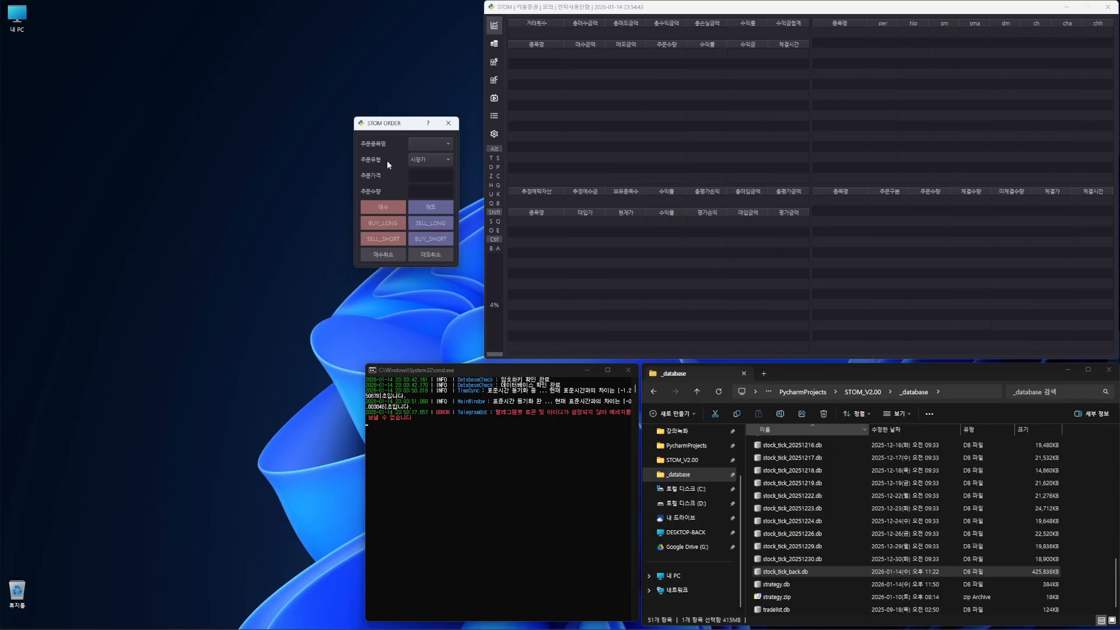
left_click(426, 194)
left_click_drag(405, 128, 426, 148)
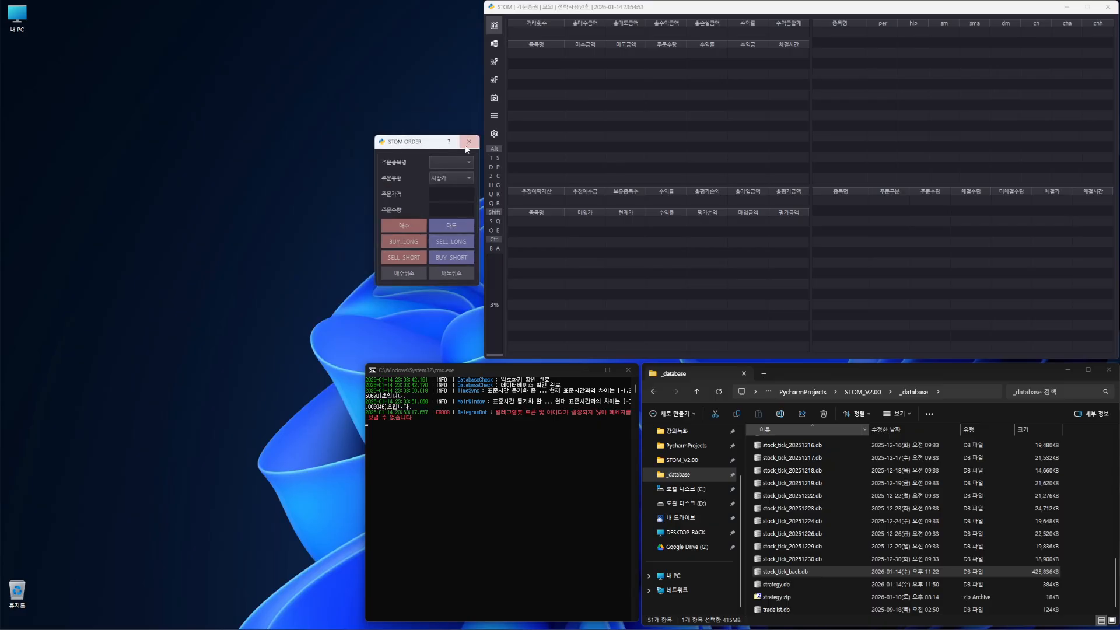
left_click(467, 146)
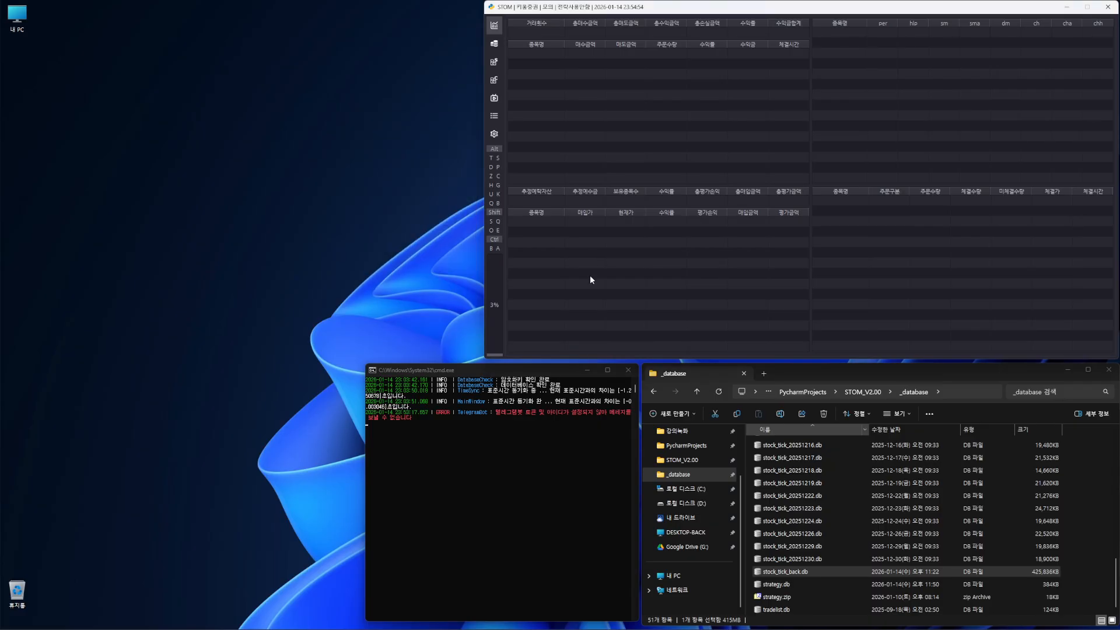
Step: Try the strategy page extension from the trading view, dismiss the notice, and open the stock strategy page
left_click(498, 231)
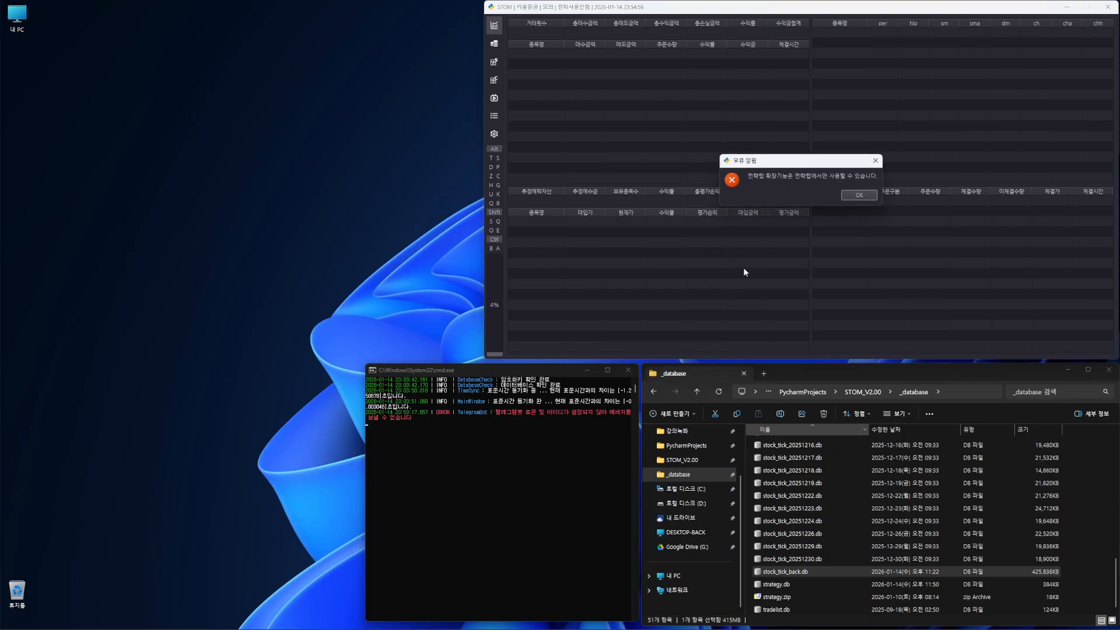
left_click(857, 196)
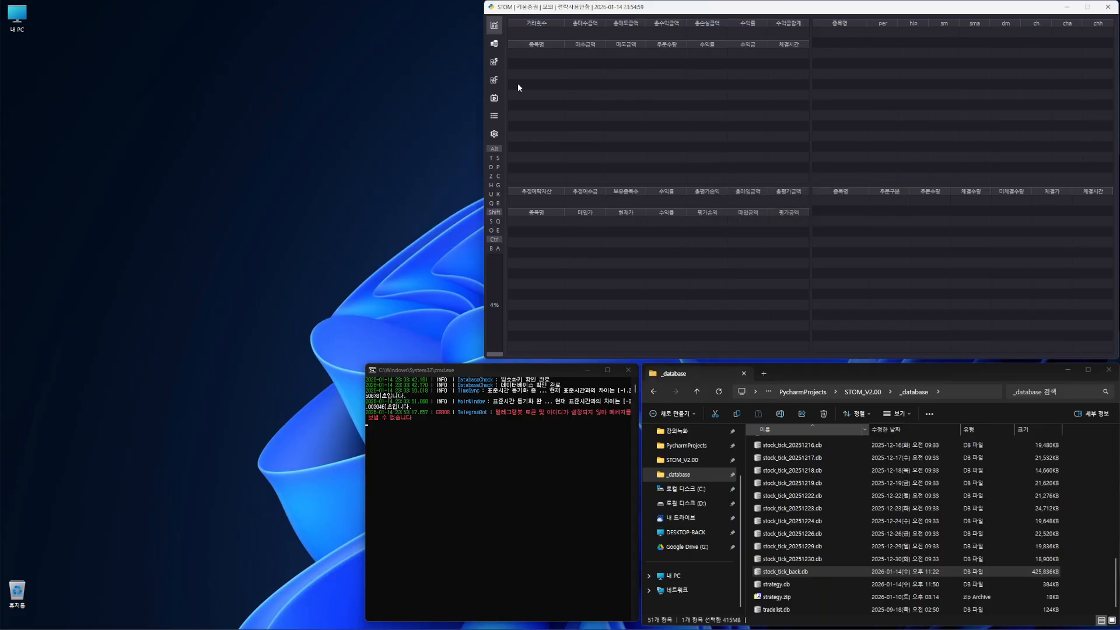
left_click(494, 61)
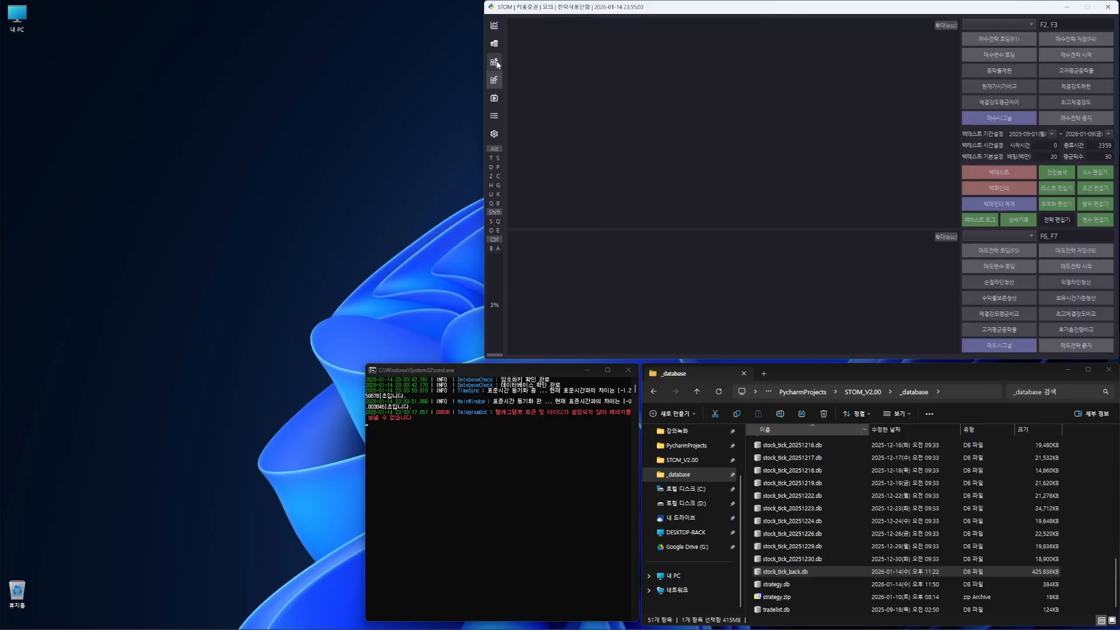
left_click(495, 62)
left_click(494, 63)
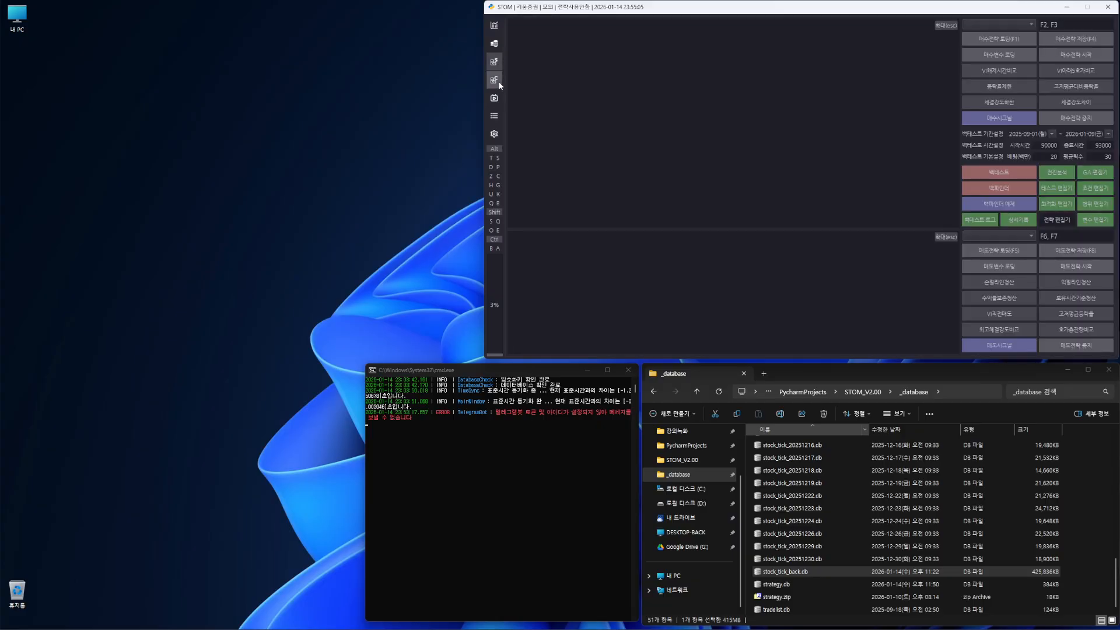
Step: Extend the stock strategy page to full screen height, and collapse it back to its normal size
left_click(498, 230)
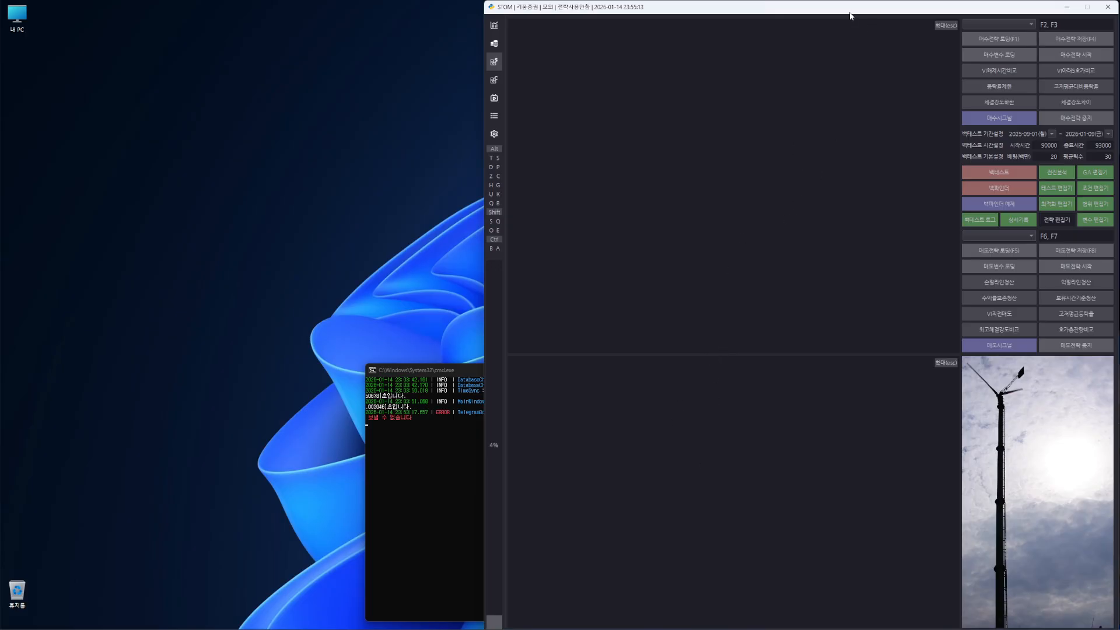
left_click_drag(850, 13, 852, 12)
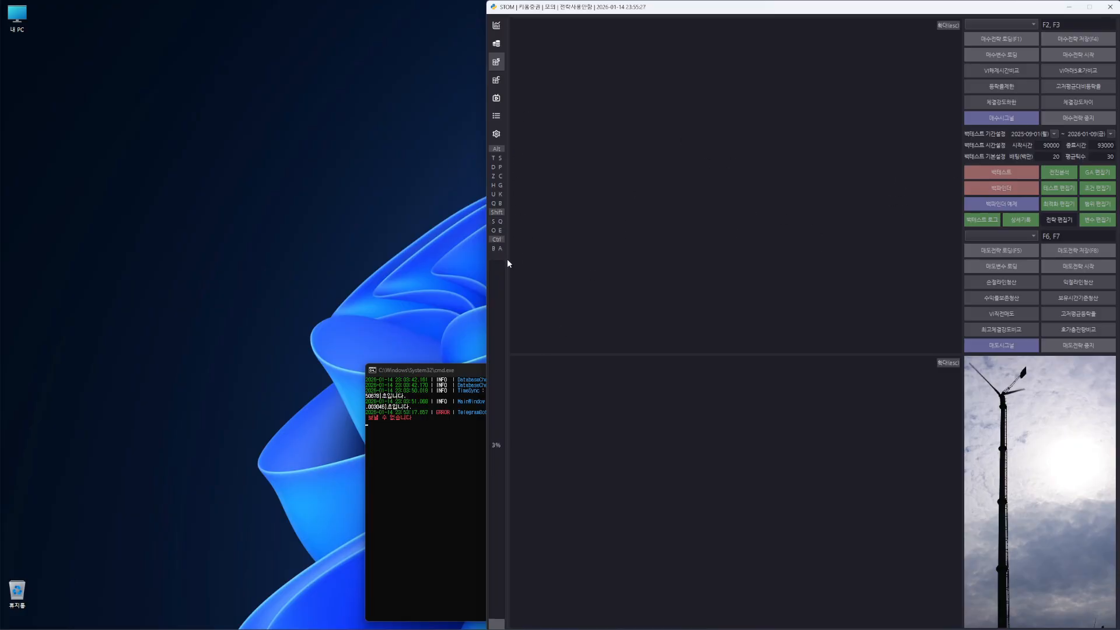
left_click(500, 231)
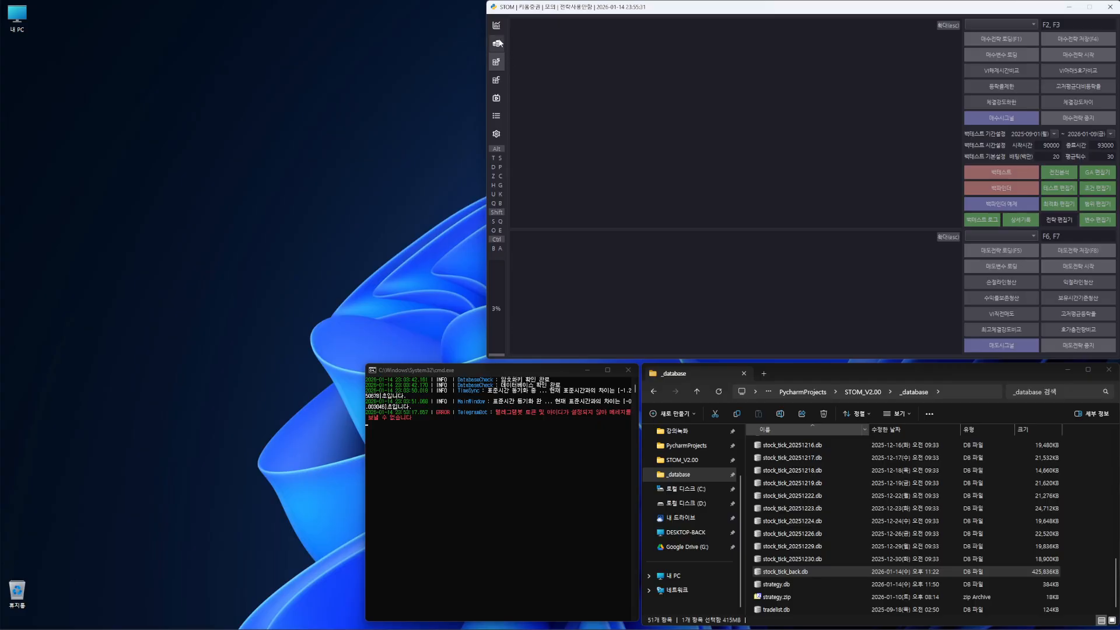
Step: Bring up the 백테기록삭제 confirmation from the trading view, and open the STOM_V2.00 backtester graph folder in File Explorer
left_click(497, 28)
left_click(494, 250)
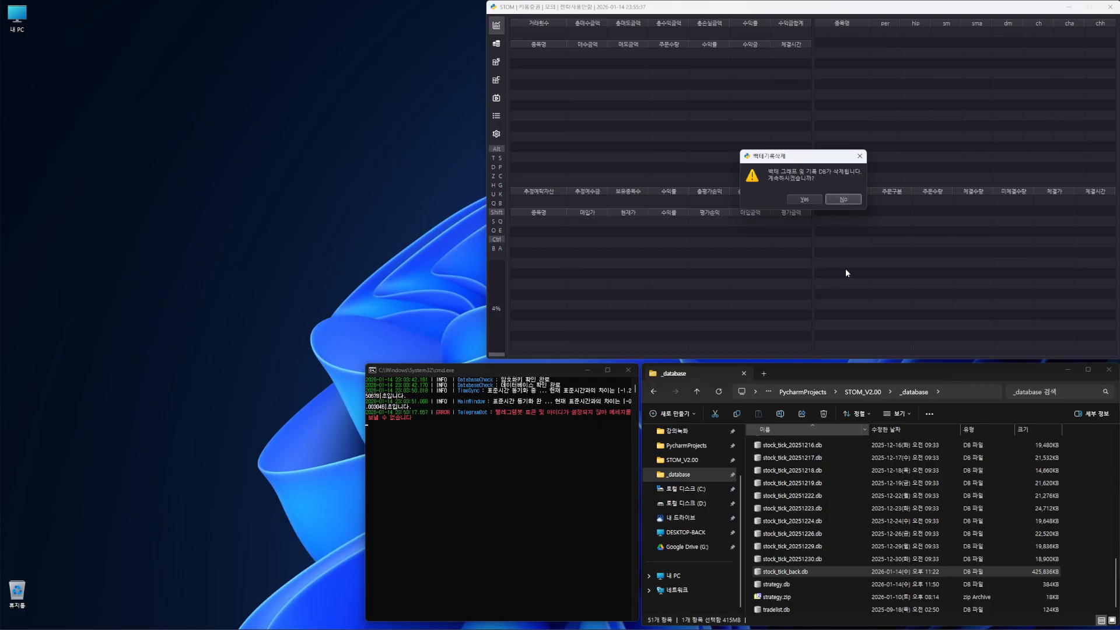
scroll(897, 506, "up", 12)
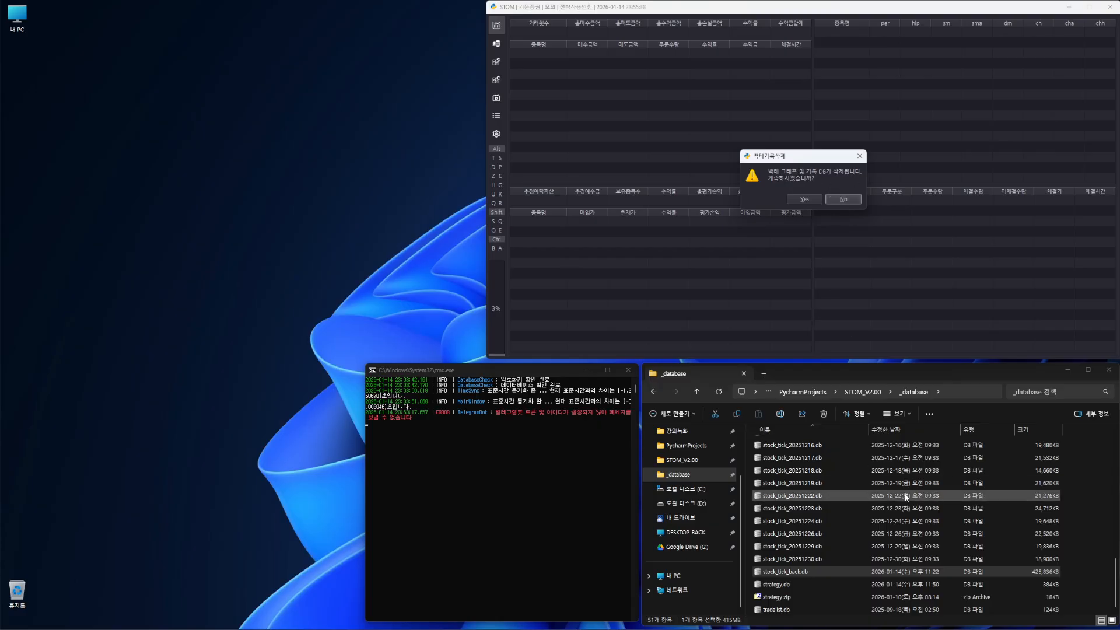
left_click(705, 462)
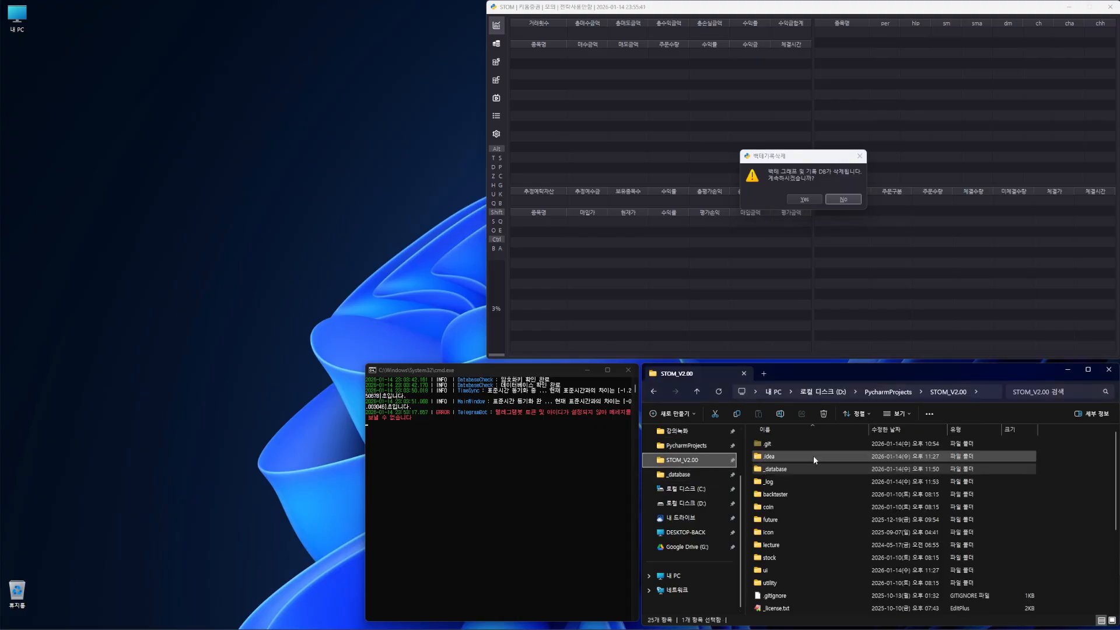
left_click(791, 496)
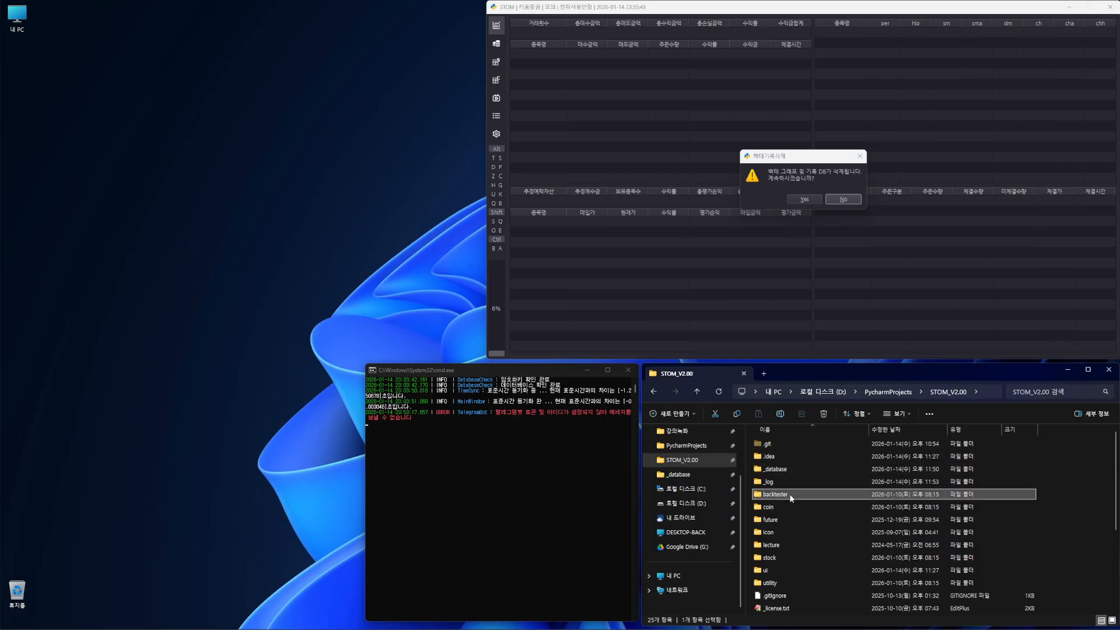
double_click(790, 496)
double_click(783, 459)
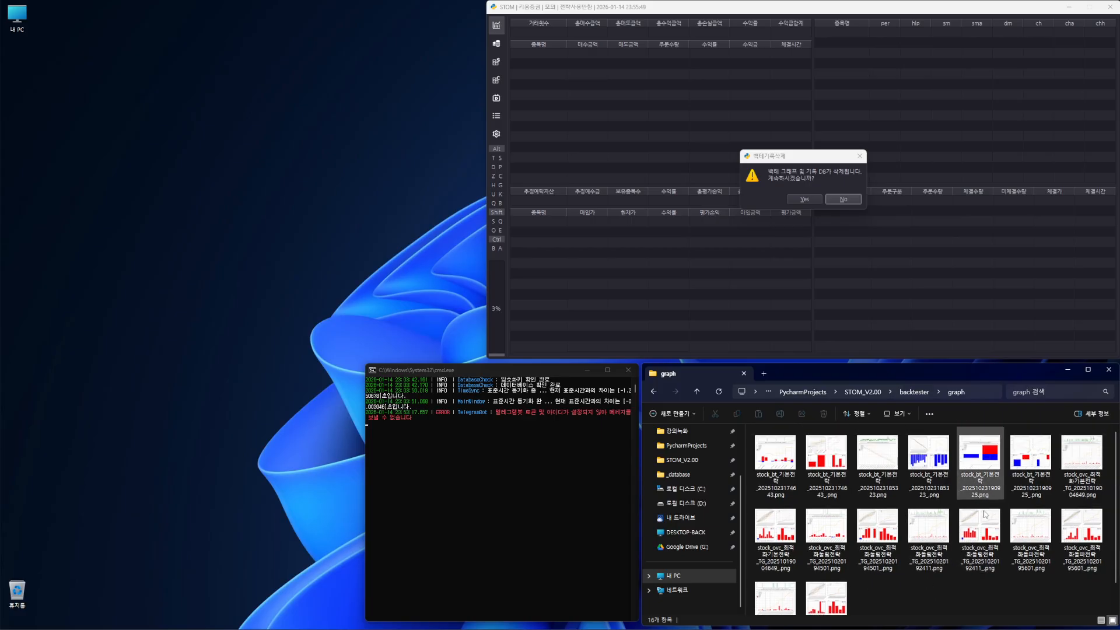
Step: Confirm deletion of the backtest graphs and record DB, and go back to the backtester folder
left_click(805, 200)
left_click(846, 194)
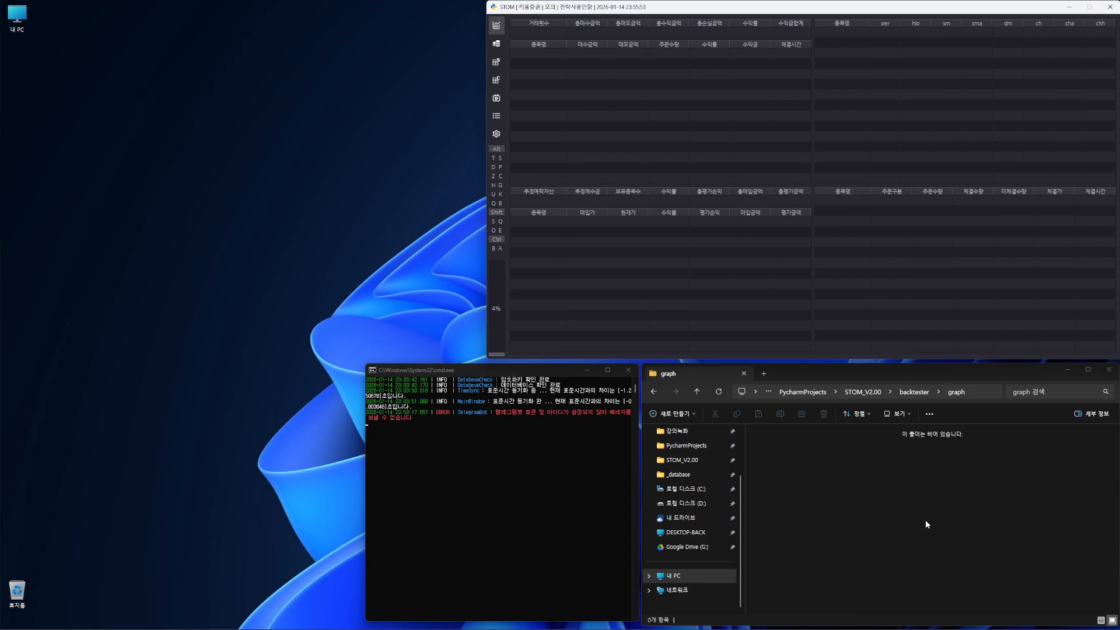
left_click(914, 392)
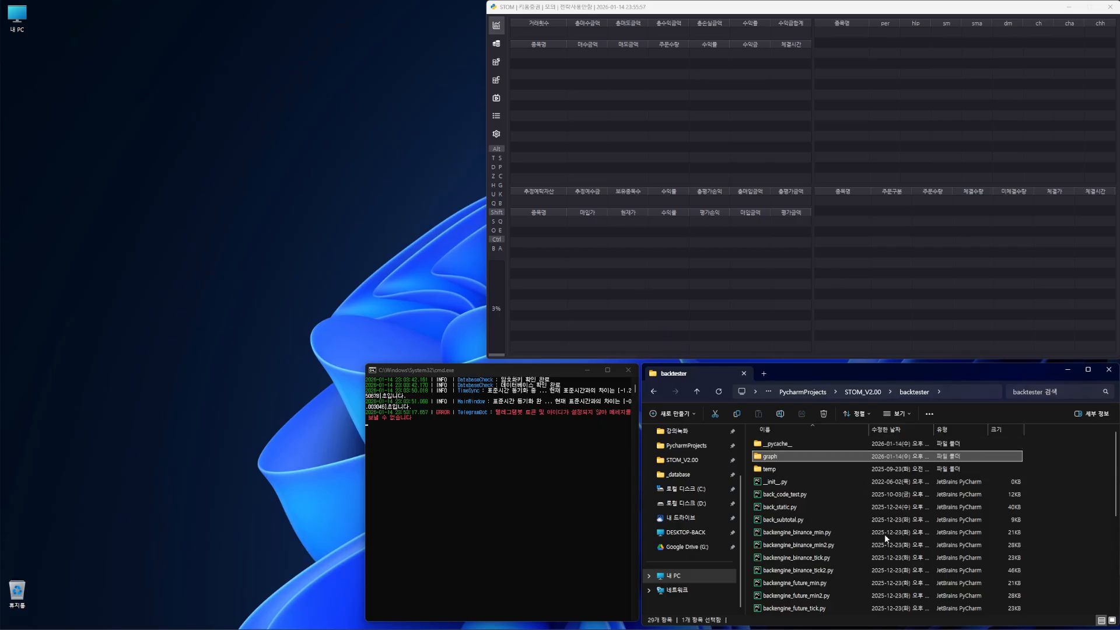
Step: Bring up the account settings reset (계정 설정 초기화) confirmation twice, dismiss it each time, and switch to the other trading view
left_click(500, 249)
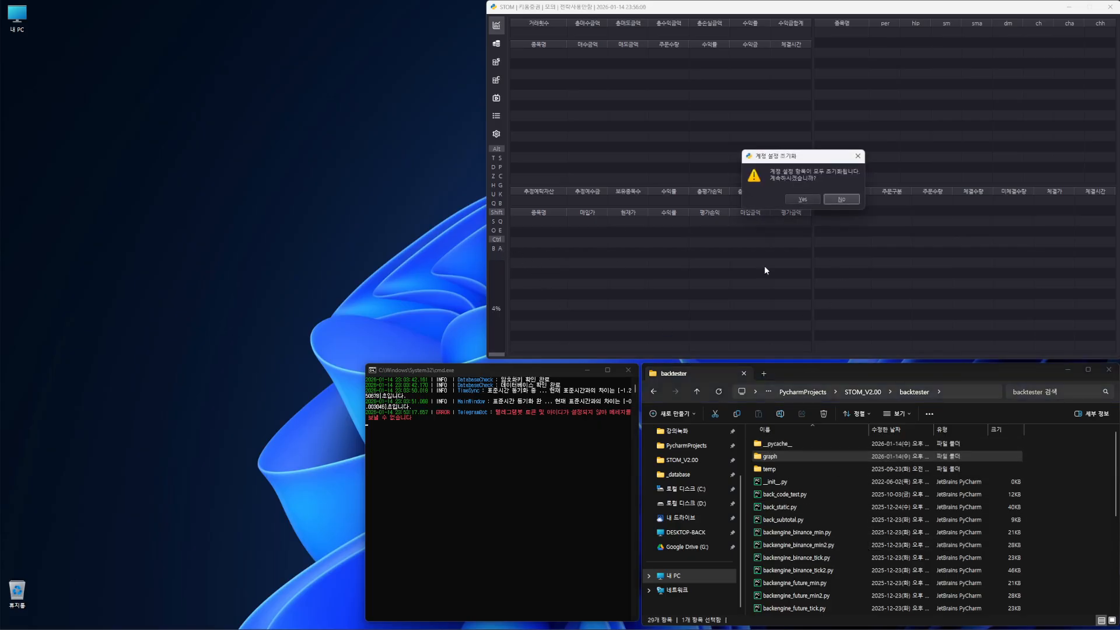
left_click(858, 157)
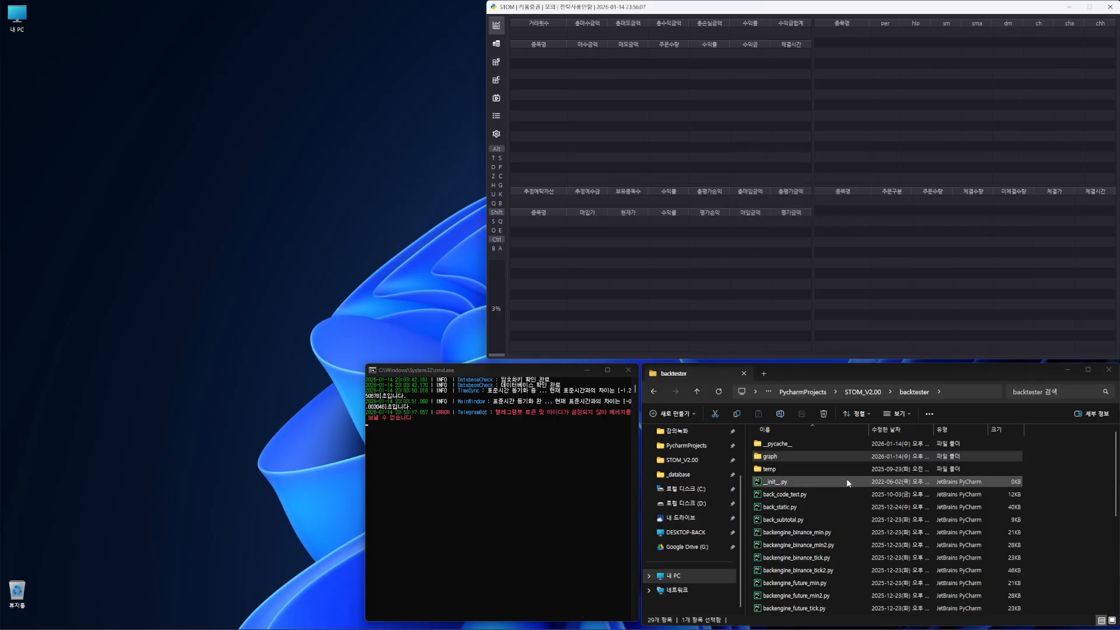
left_click(500, 248)
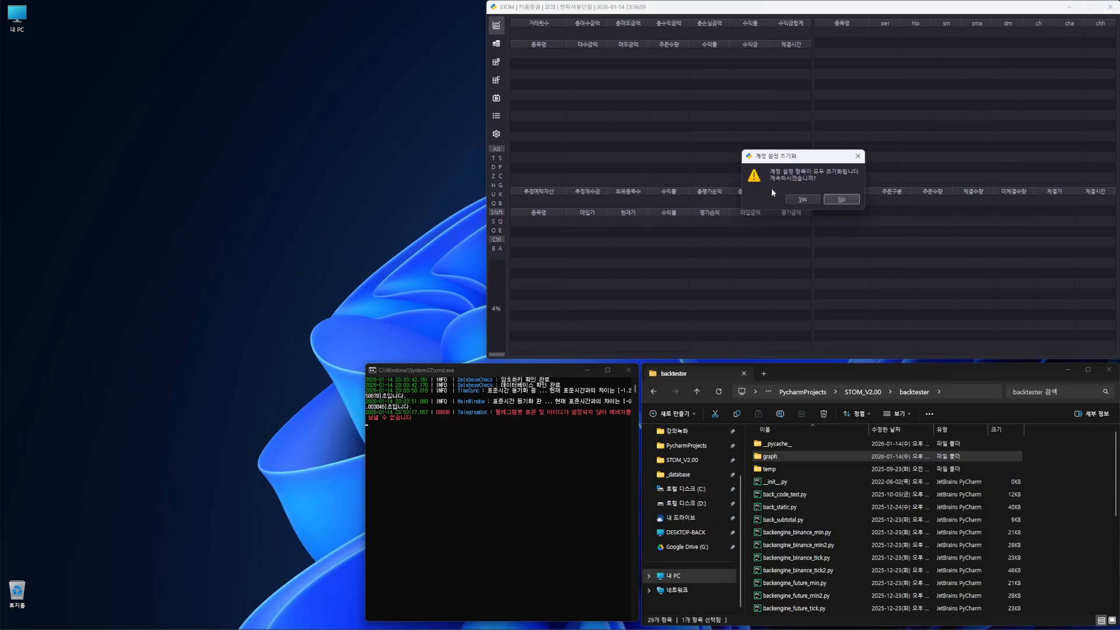
left_click(860, 158)
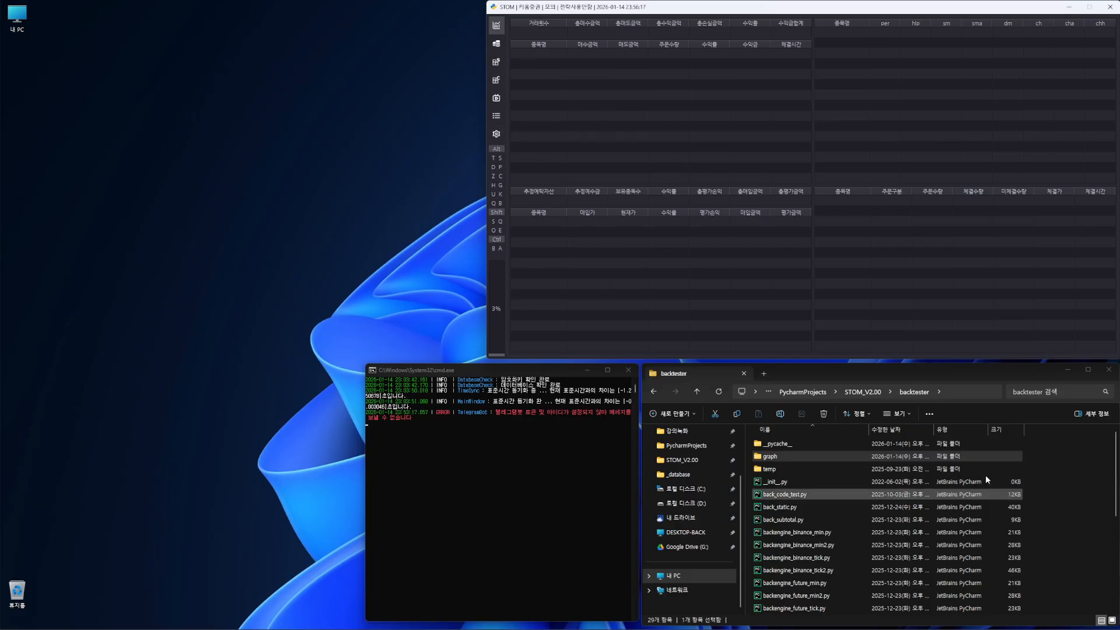
left_click(496, 43)
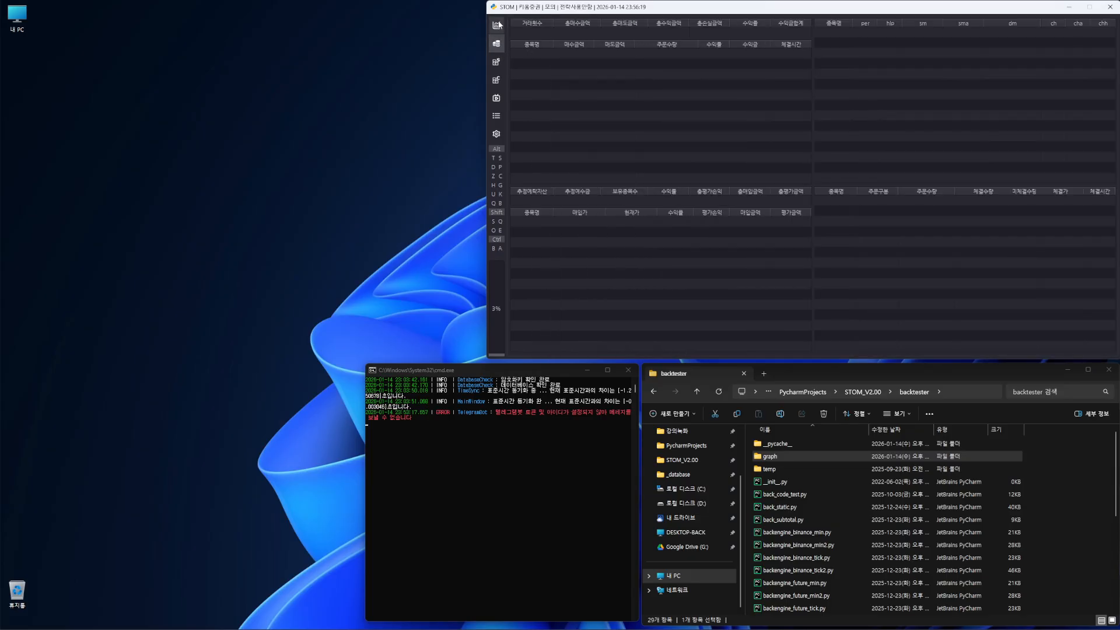
Step: Go through the trading, strategy and live-record pages to the settings page, and open the STOM_V2.00 folder in File Explorer
left_click(498, 25)
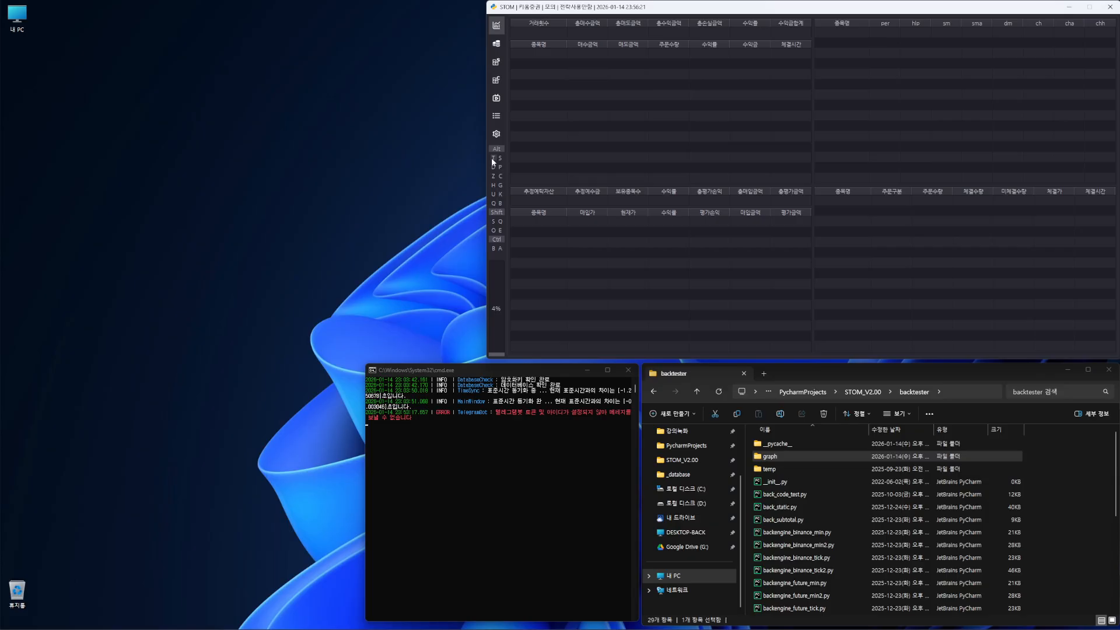
left_click(498, 51)
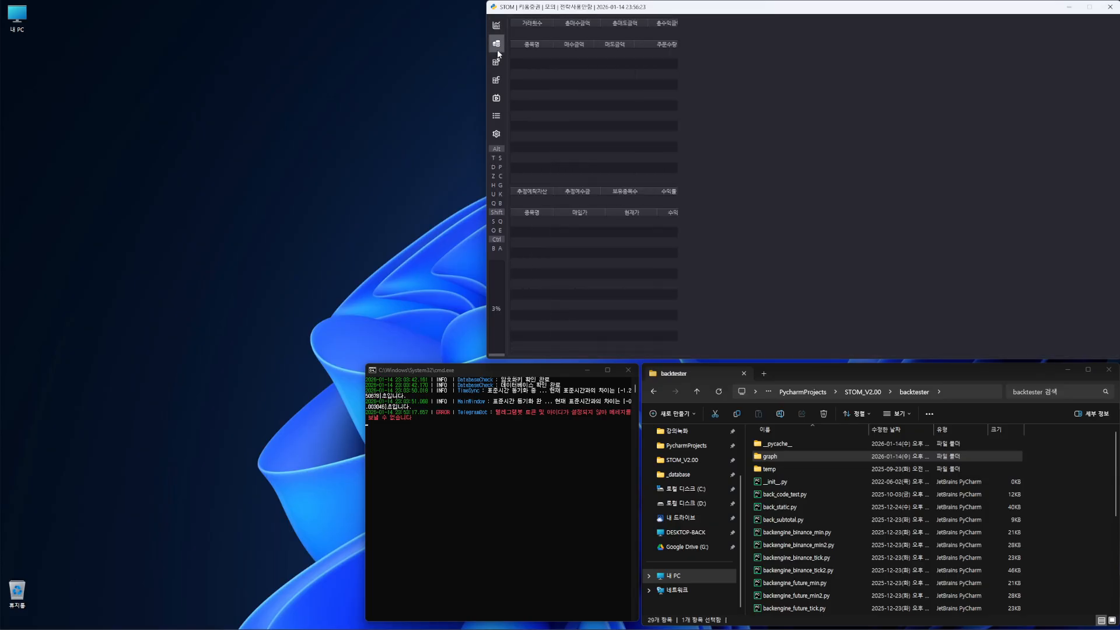
left_click(496, 62)
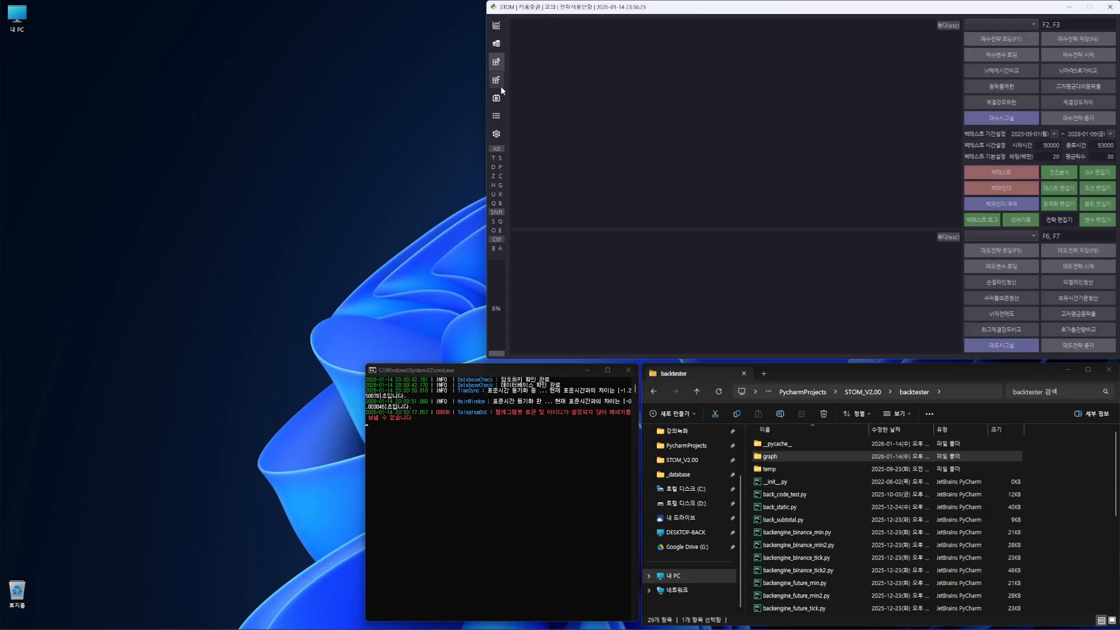
left_click(498, 64)
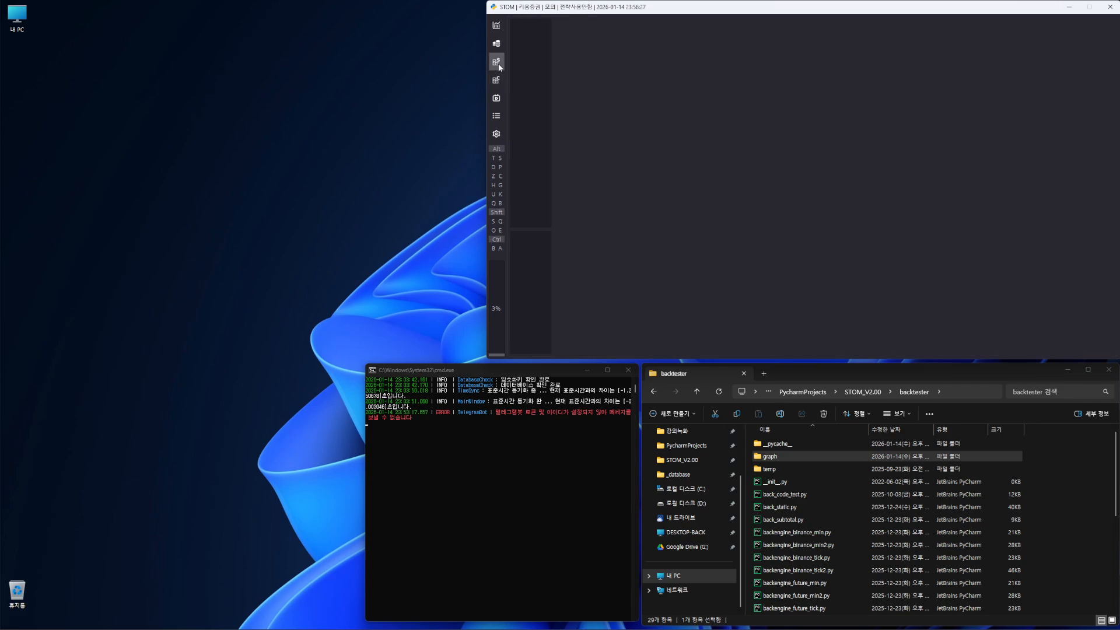
left_click(496, 97)
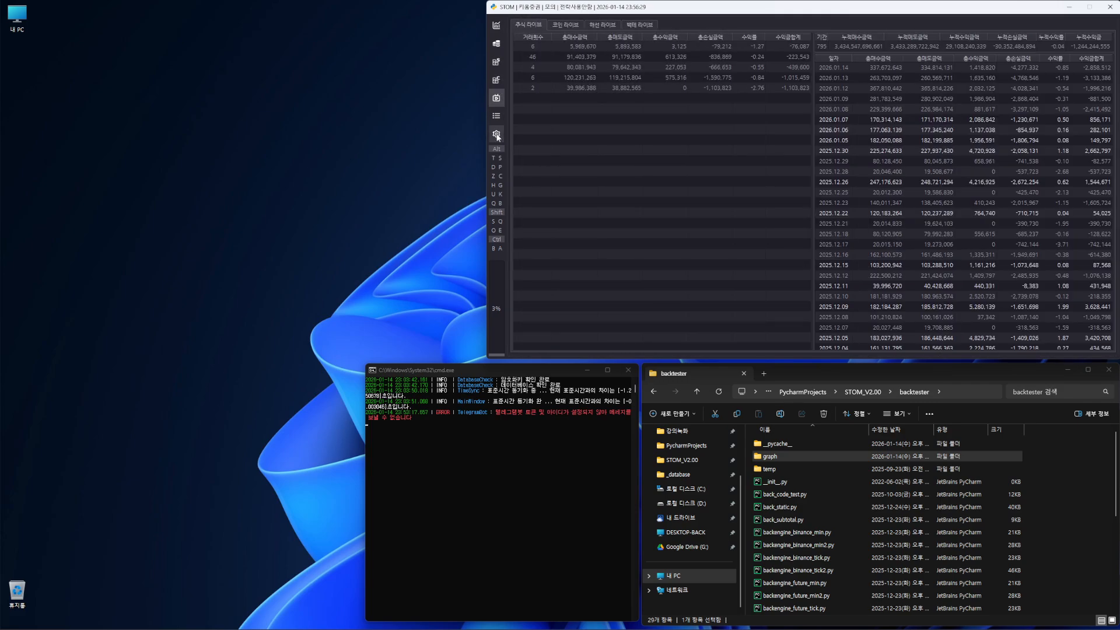
left_click(497, 135)
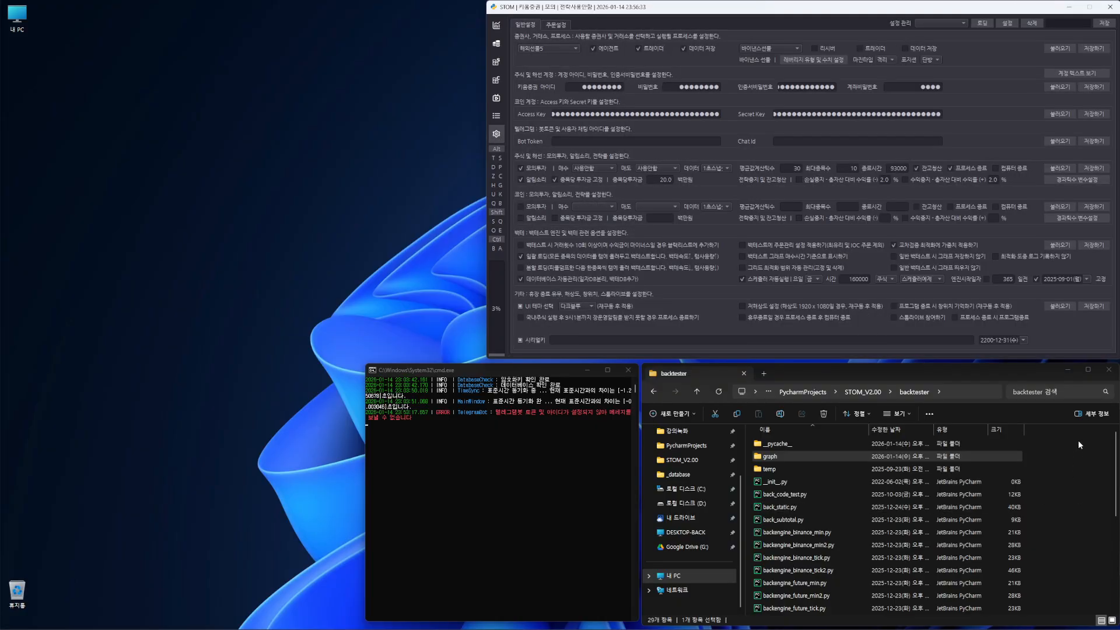
left_click(694, 461)
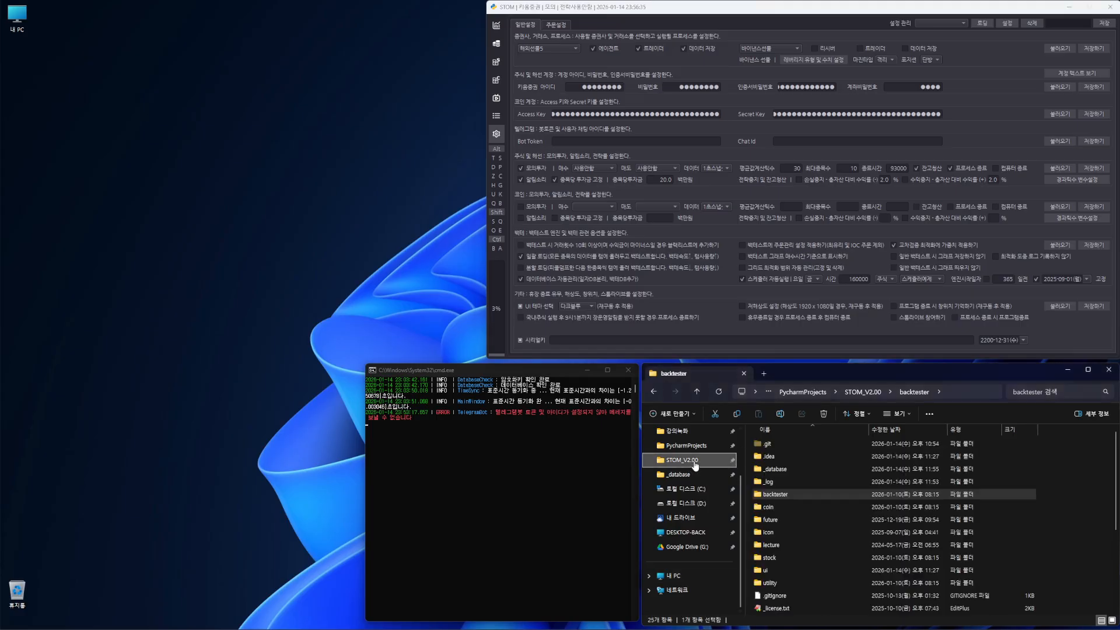
Step: Look over the 일반설정 and 주문설정 pages in turn, and reload the broker and exchange settings on 일반설정
left_click(557, 25)
left_click(525, 24)
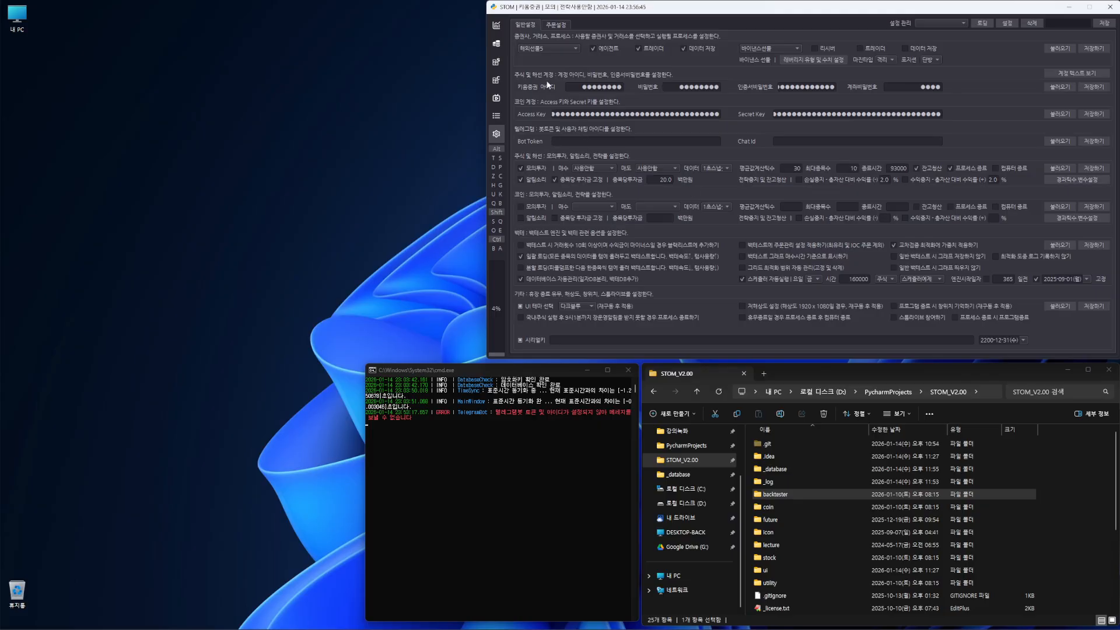
left_click(563, 25)
left_click(532, 24)
left_click(553, 25)
left_click(534, 25)
left_click(1050, 50)
left_click(568, 50)
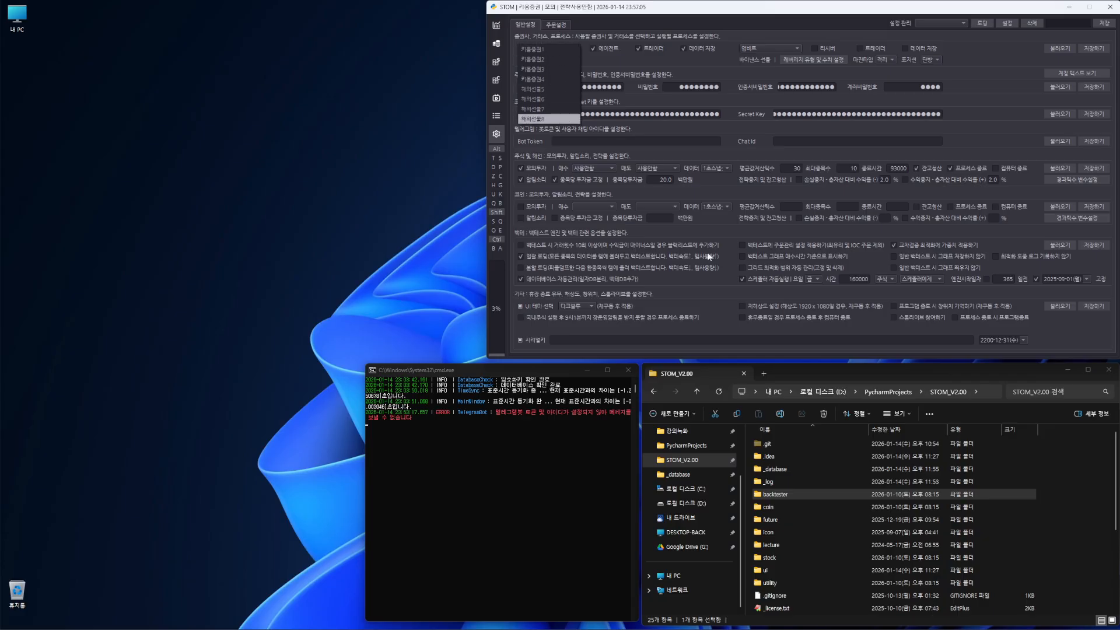
Step: Open setting.db from the _database folder in DB Browser for SQLite, view the sacc table's records, and minimize the database window
left_click(709, 480)
double_click(784, 509)
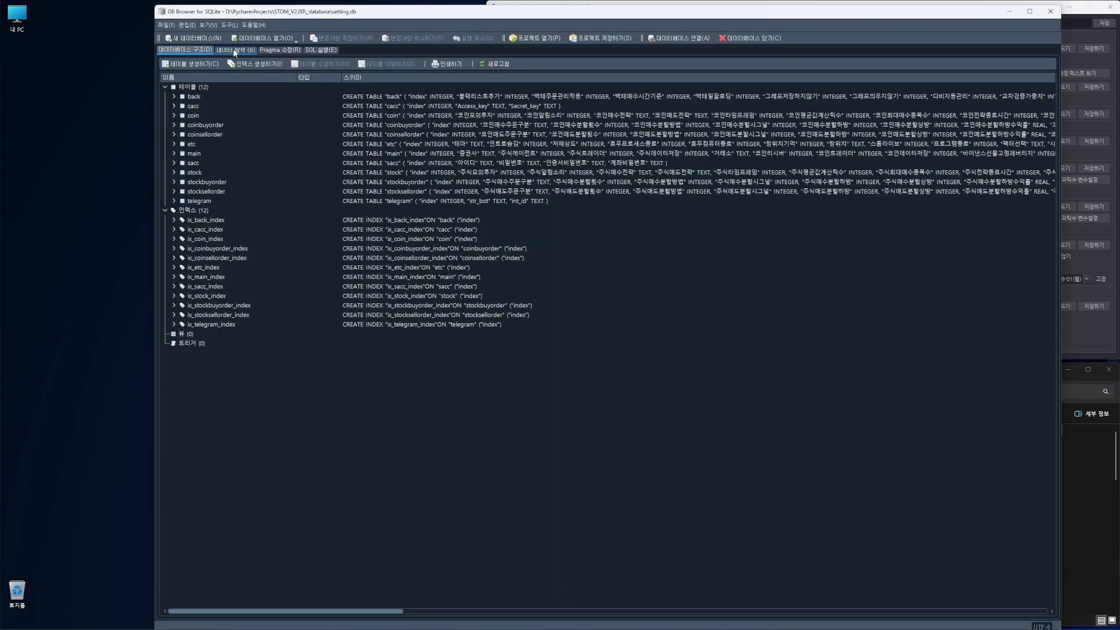
left_click(236, 50)
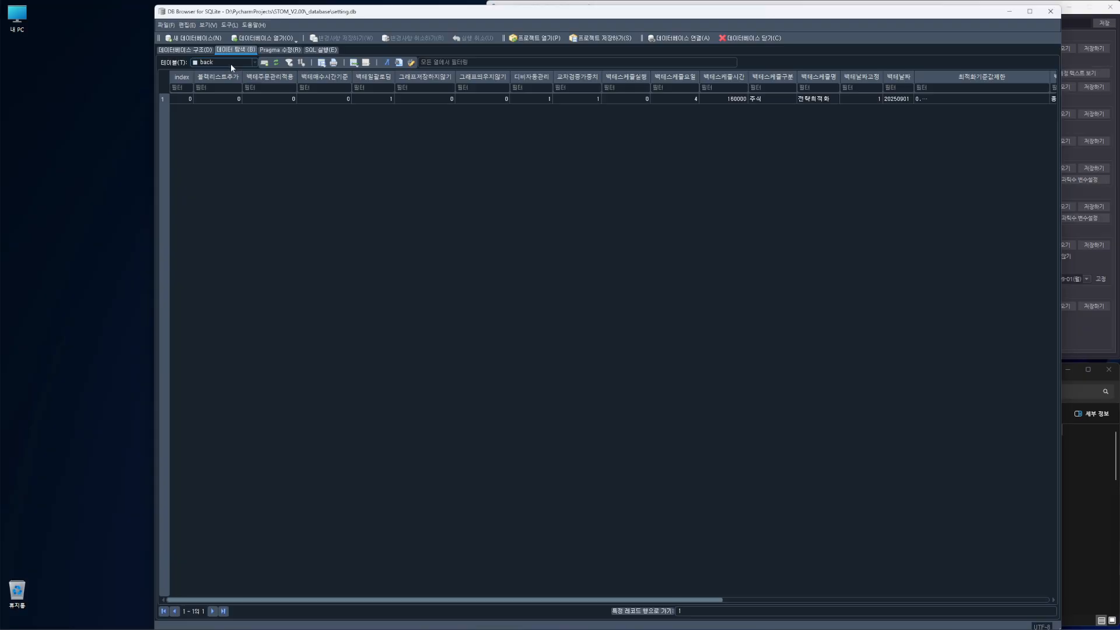
left_click(230, 63)
left_click(233, 122)
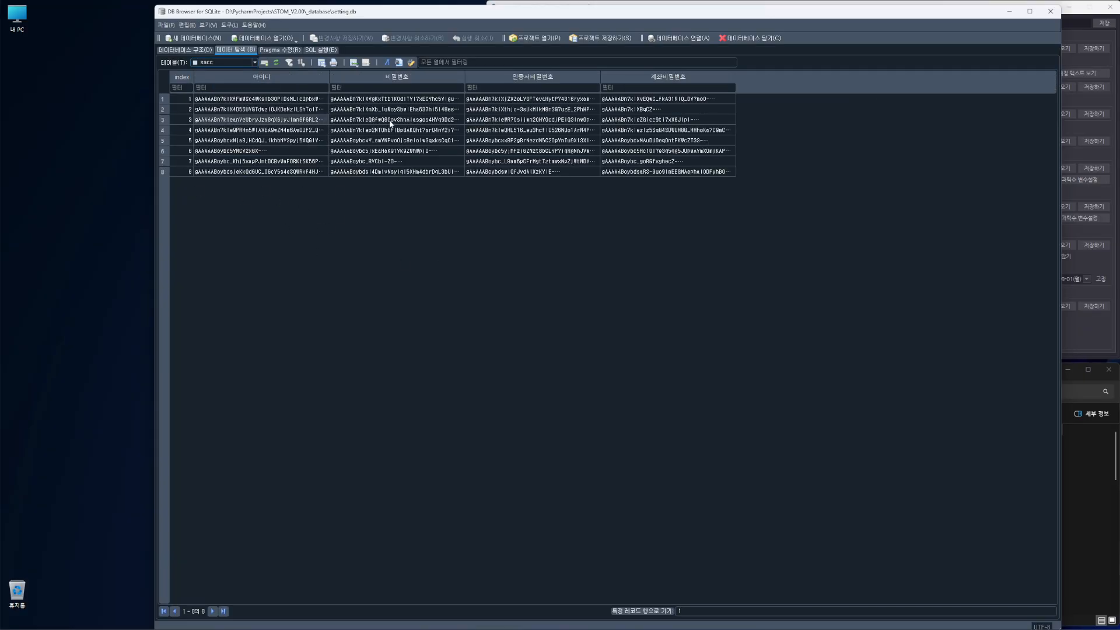
left_click(1010, 16)
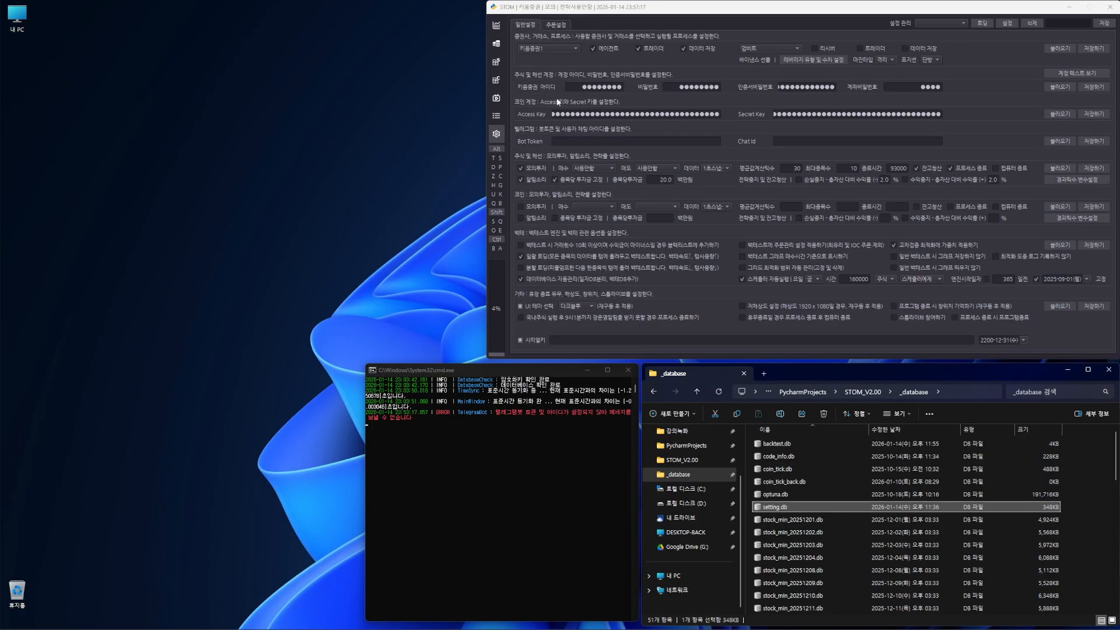
Step: Switch the broker selection through several account slots, including 키움증권3, and end on 해외선물5
left_click(570, 47)
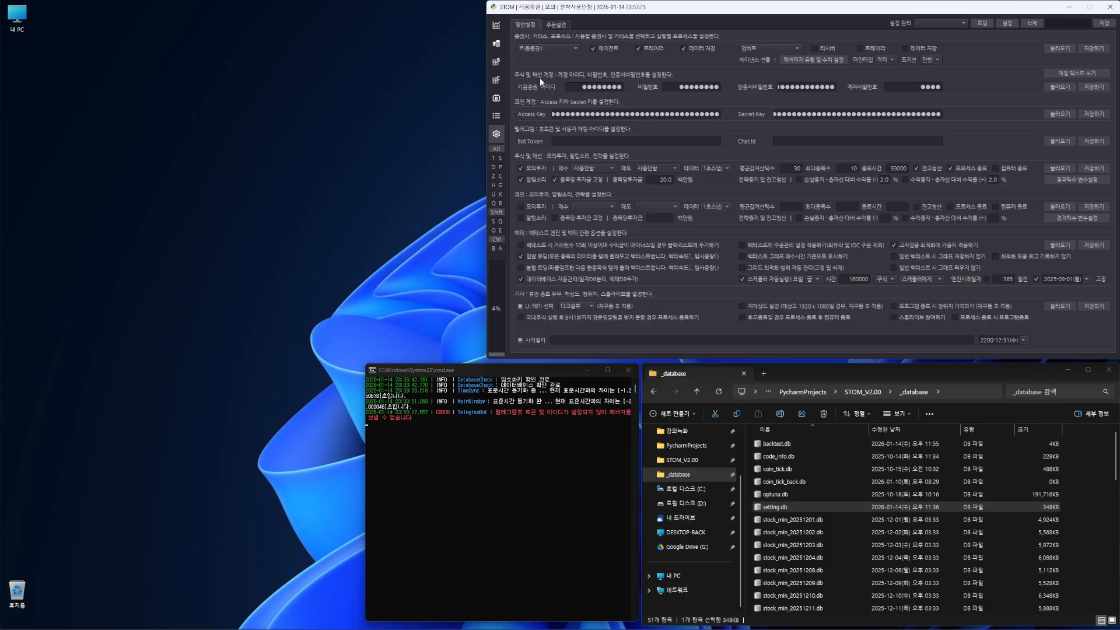
left_click(572, 46)
left_click(560, 60)
left_click(572, 51)
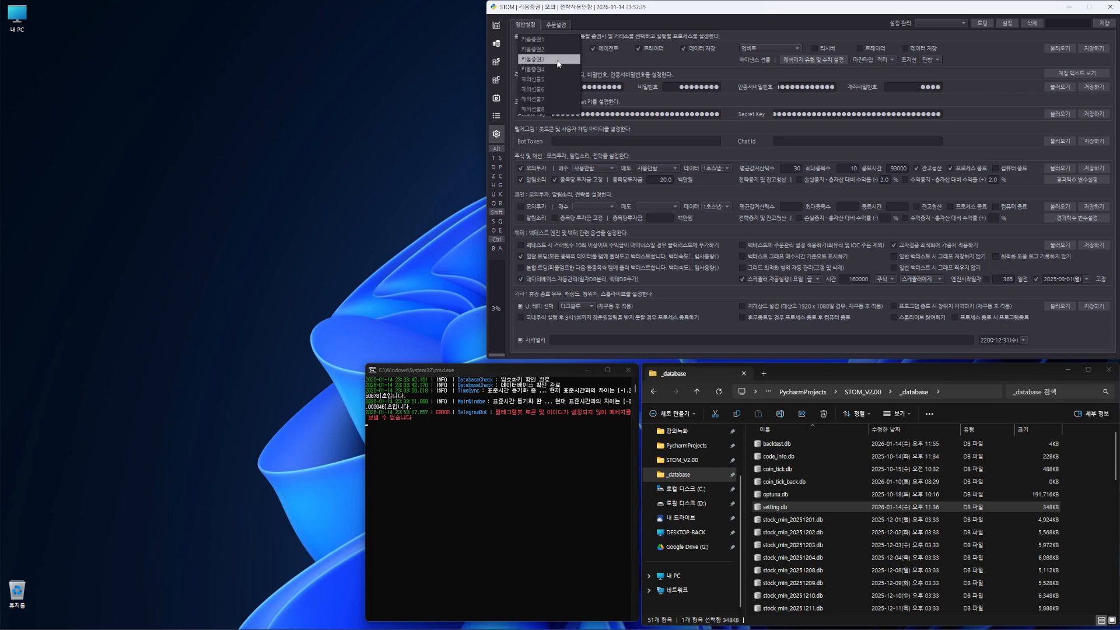
left_click(541, 46)
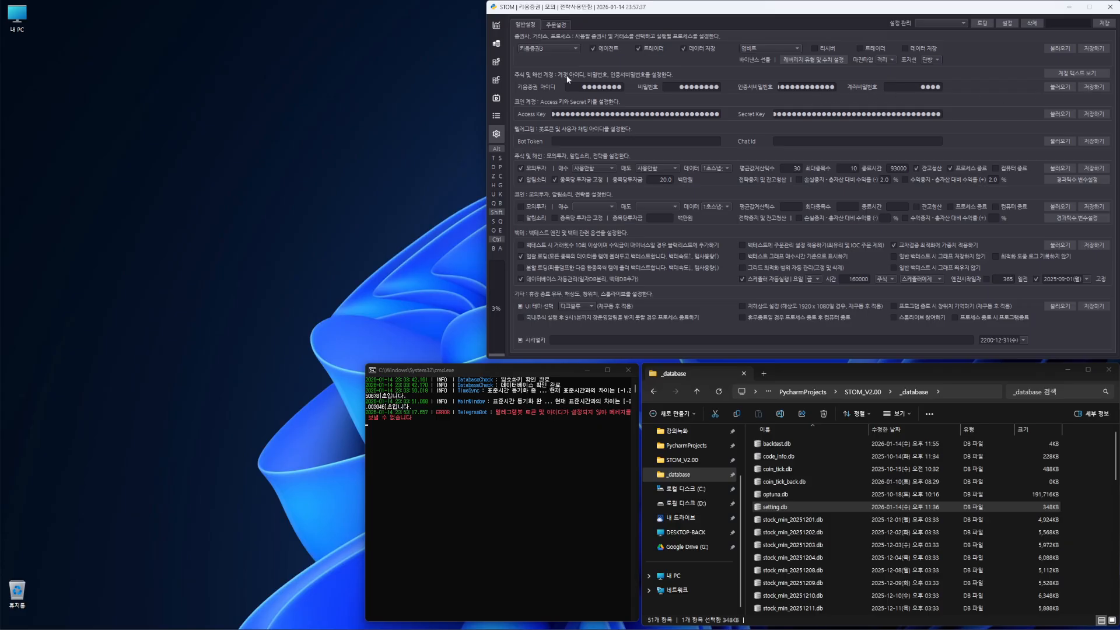
left_click(567, 49)
left_click(556, 62)
left_click(565, 51)
left_click(555, 86)
left_click(565, 47)
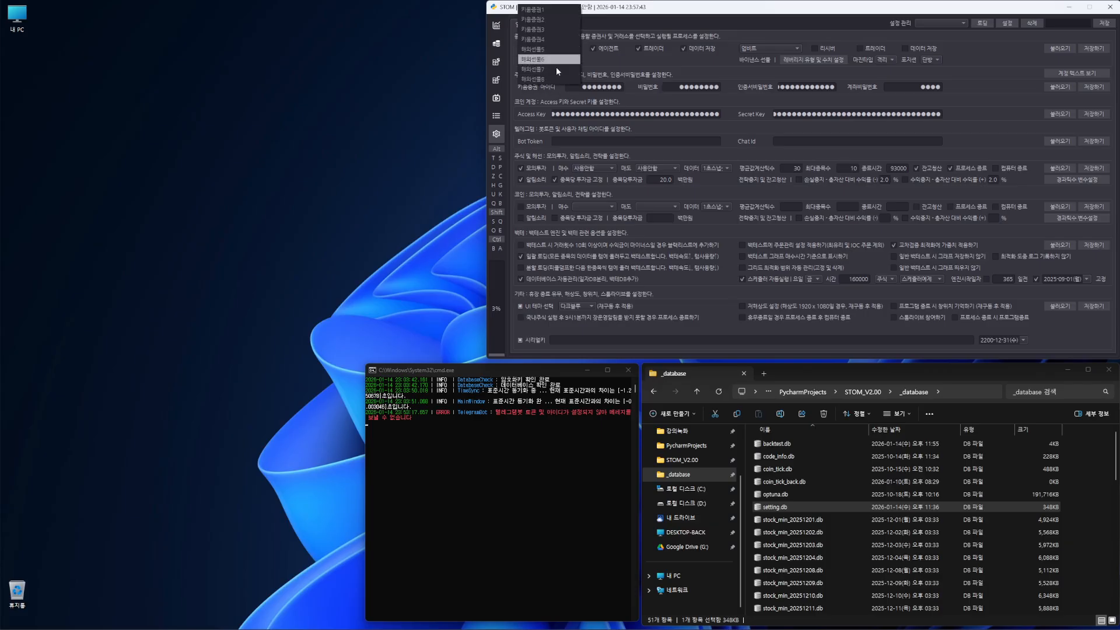
left_click(804, 97)
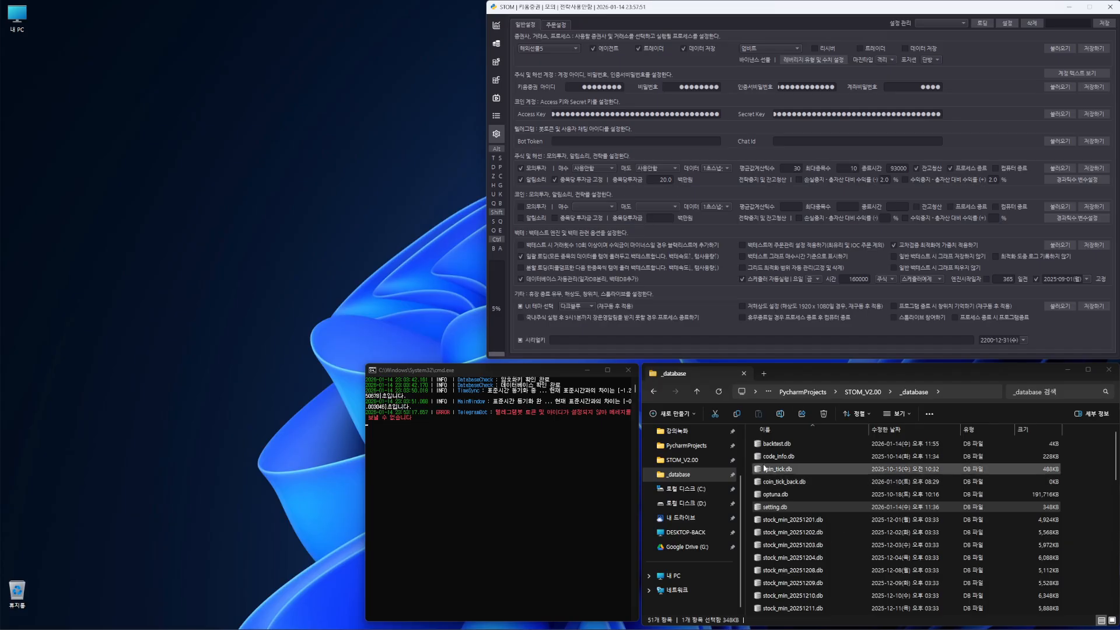
Step: Highlight setting.db in the _database folder, examine the stock account credential fields, and set the broker to 키움증권1
left_click(783, 508)
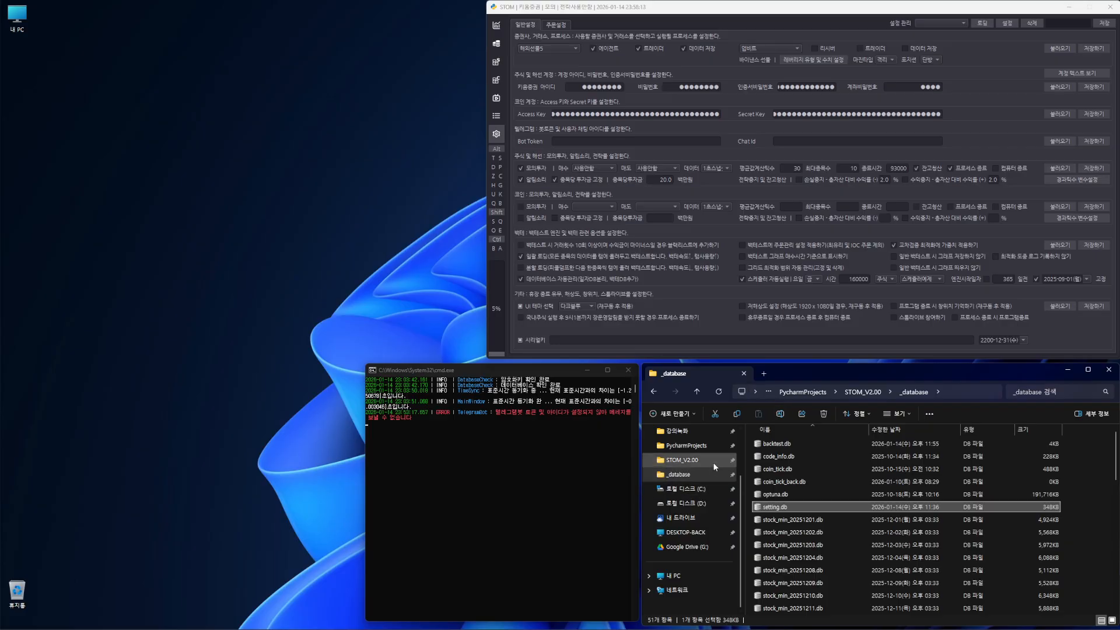
left_click(725, 476)
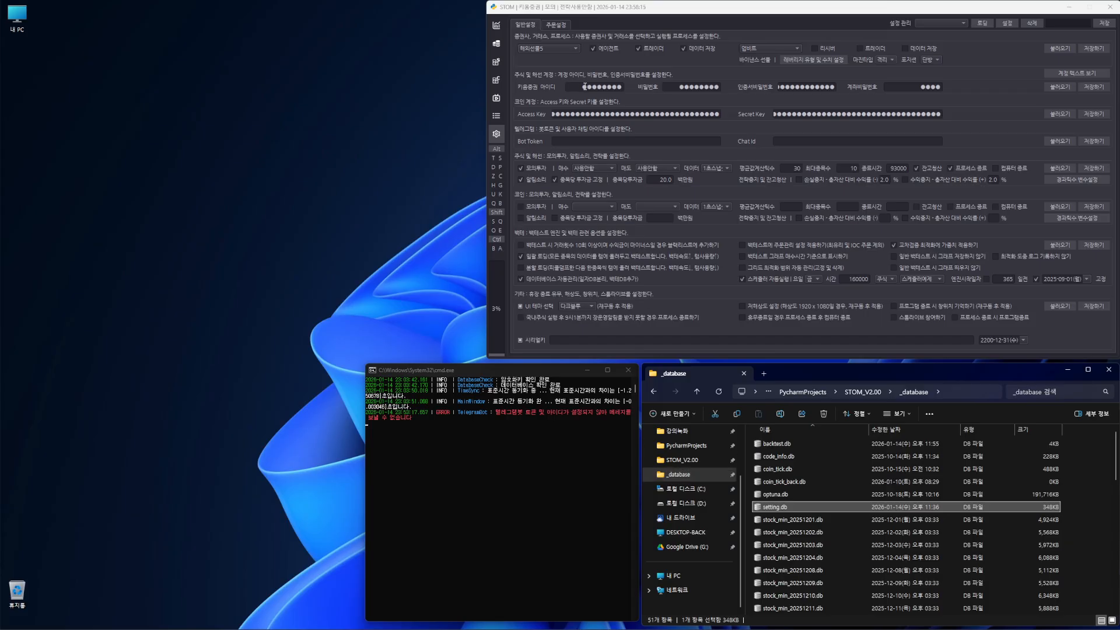
left_click(620, 87)
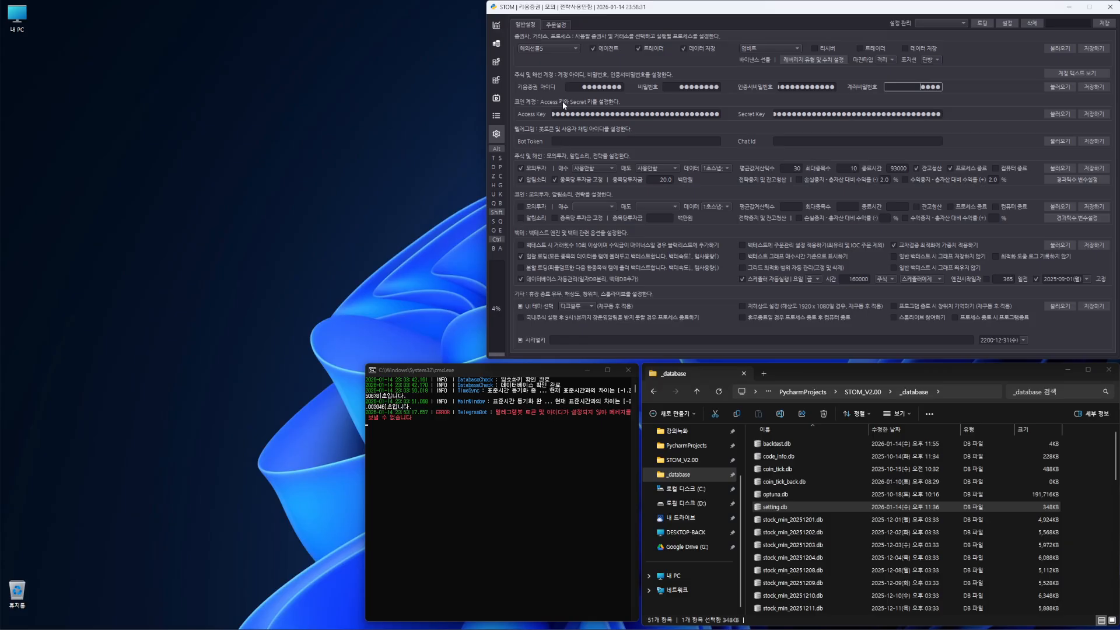
left_click(560, 48)
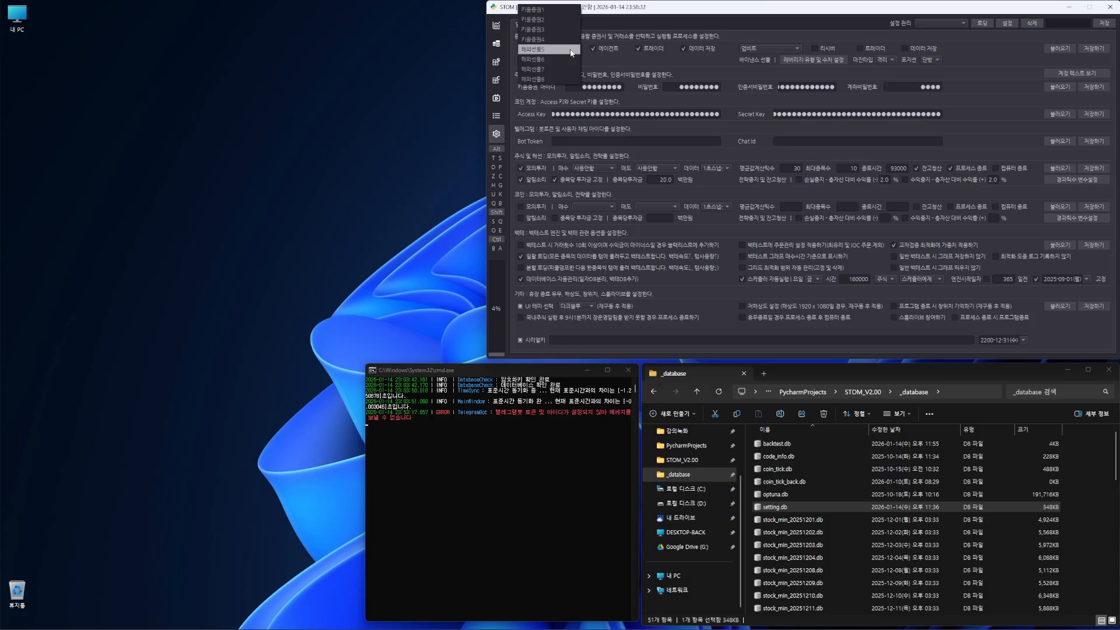
left_click(562, 14)
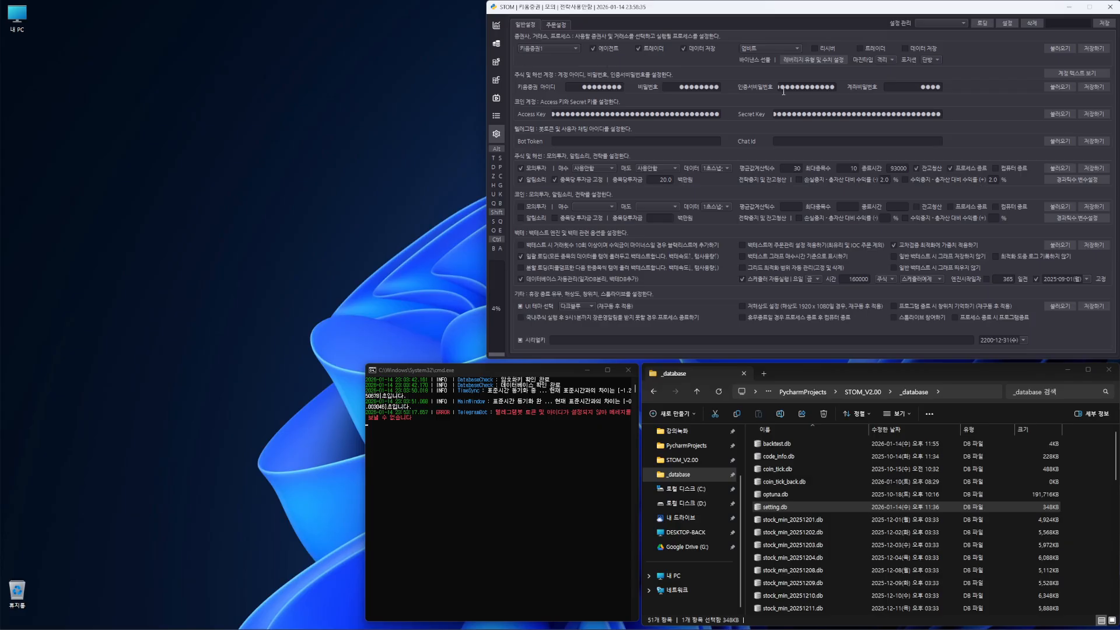
Step: Try the 업비트 and 바이낸스선물 exchange options, leave 업비트 selected, and view the broker list
left_click(784, 49)
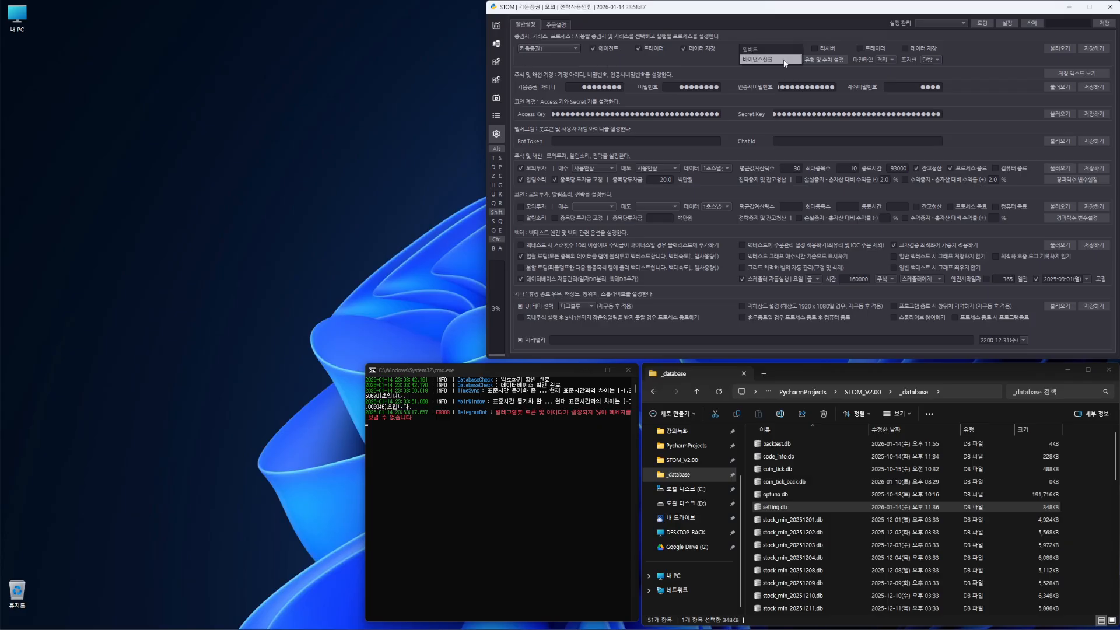
left_click(792, 48)
left_click(792, 46)
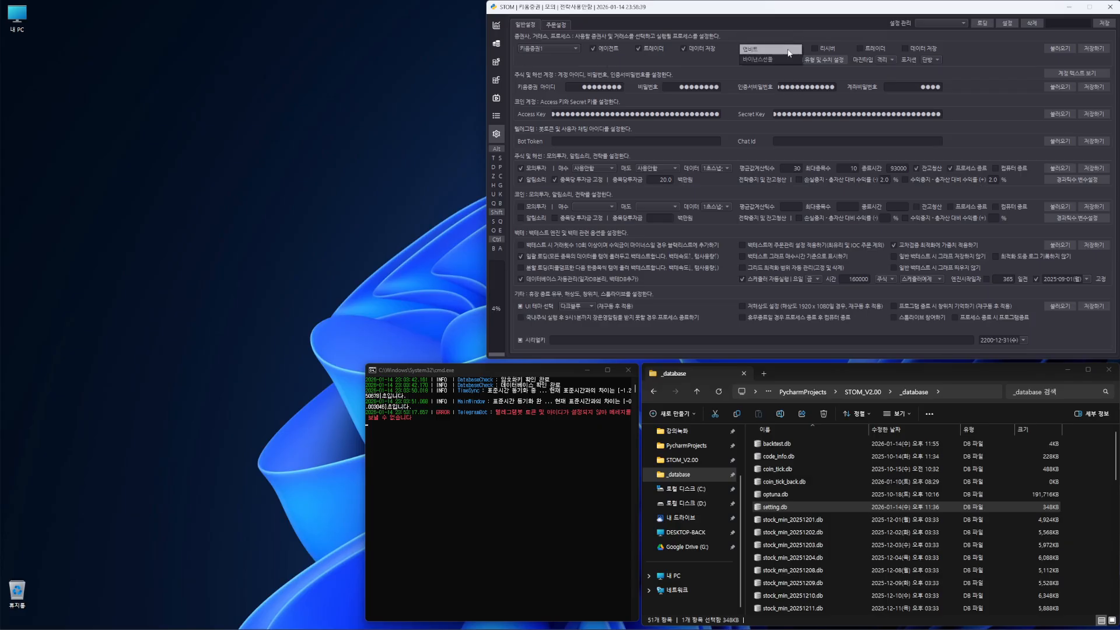
left_click(788, 51)
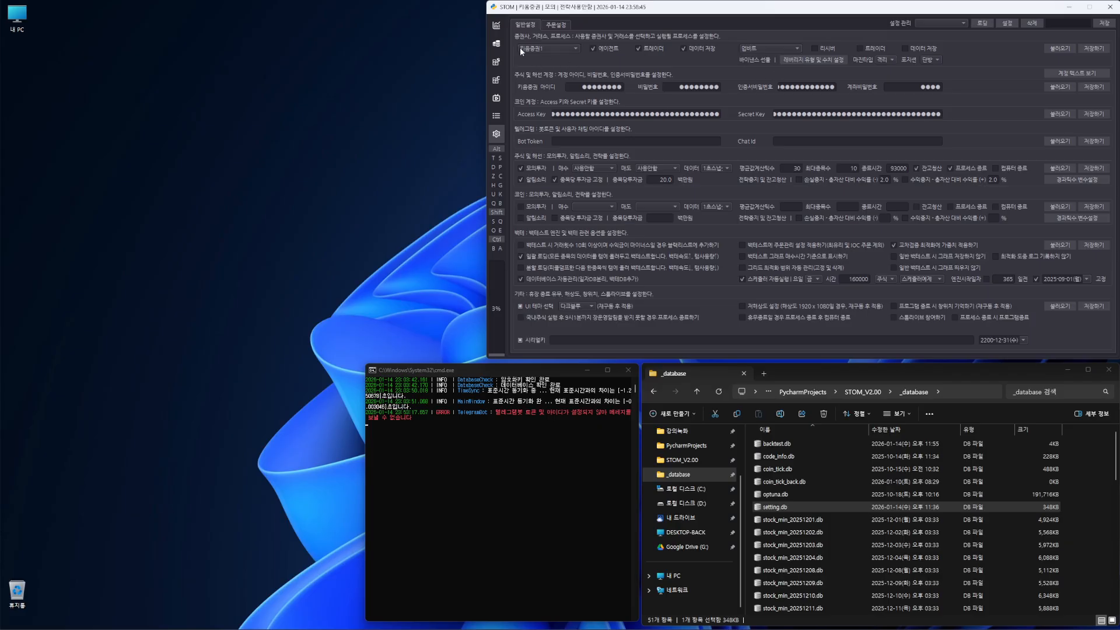
left_click(563, 49)
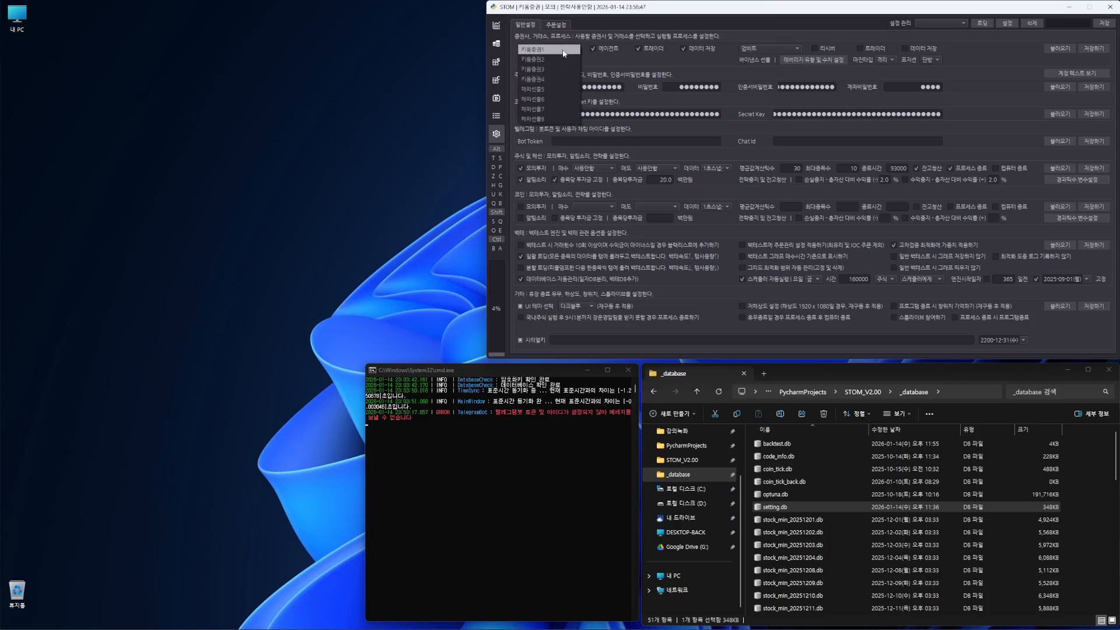
Step: Disable the 키움증권1 processes, select 바이낸스선물 with 리시버, 트레이더 and 데이터 저장 enabled and margin type 교차, and save the settings
left_click(618, 54)
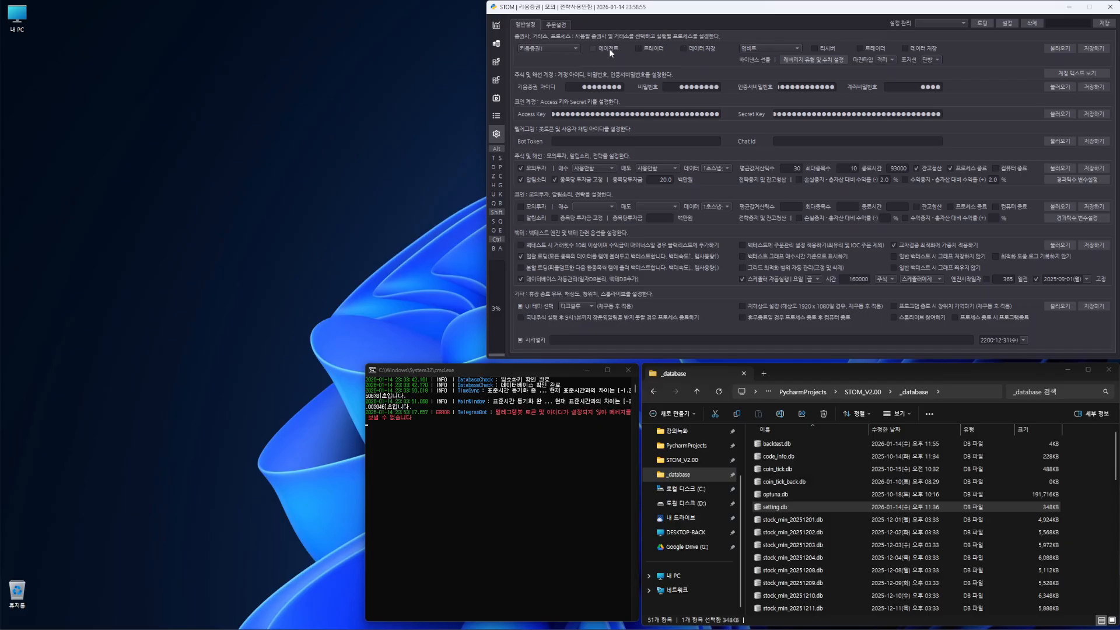
left_click(705, 51)
left_click(773, 49)
left_click(941, 61)
left_click(1094, 47)
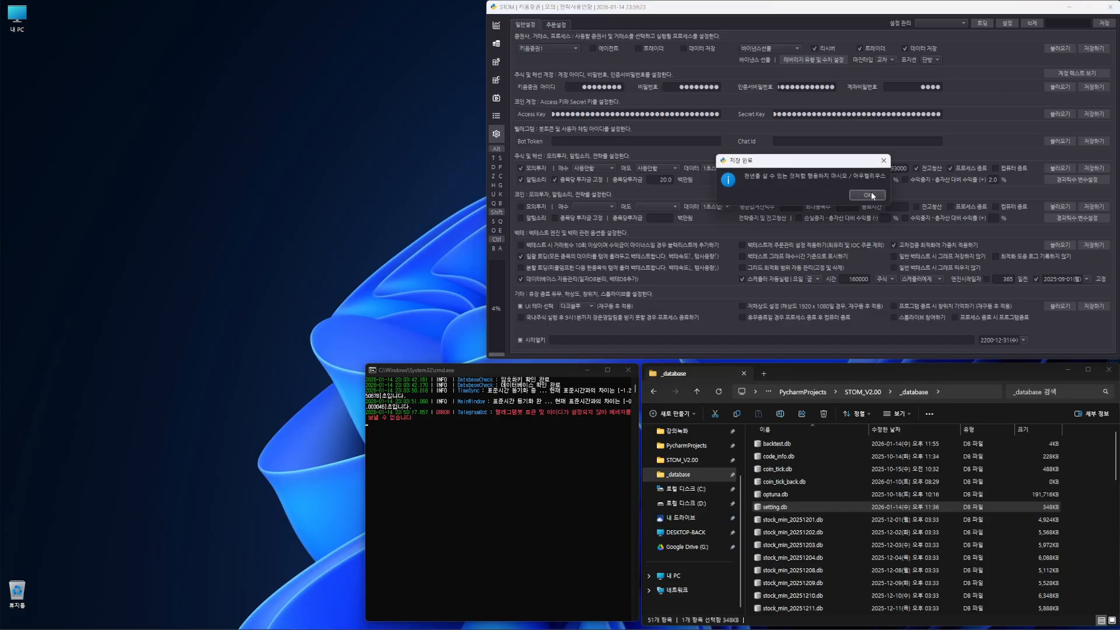
left_click(868, 195)
Step: Set the 바이낸스선물 margin type to 격리 and save the settings
left_click(887, 59)
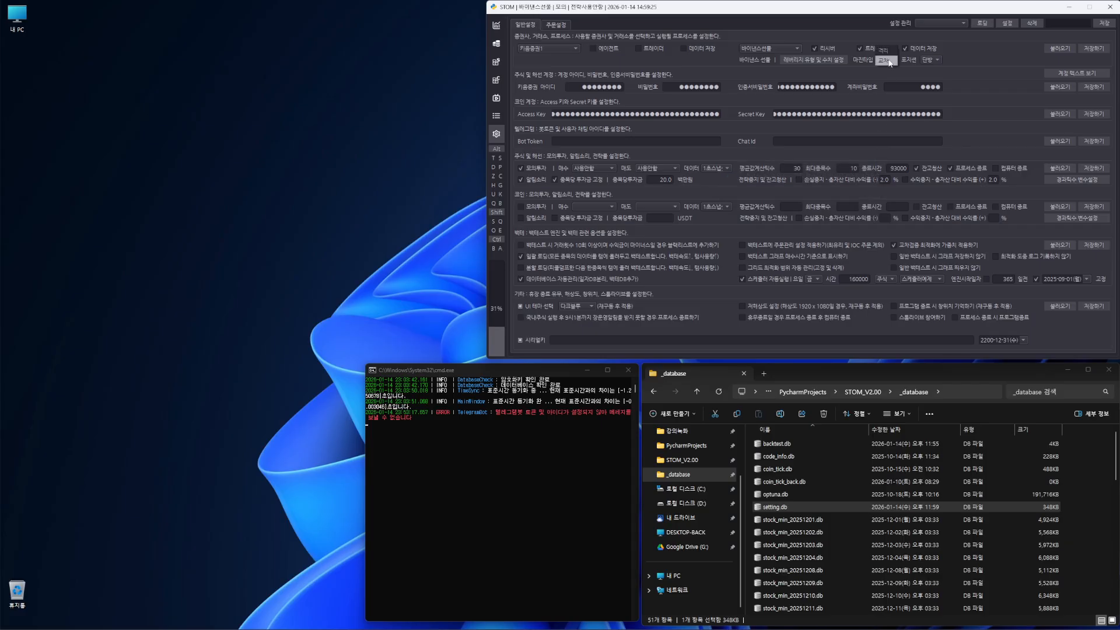
left_click(883, 50)
left_click(1094, 48)
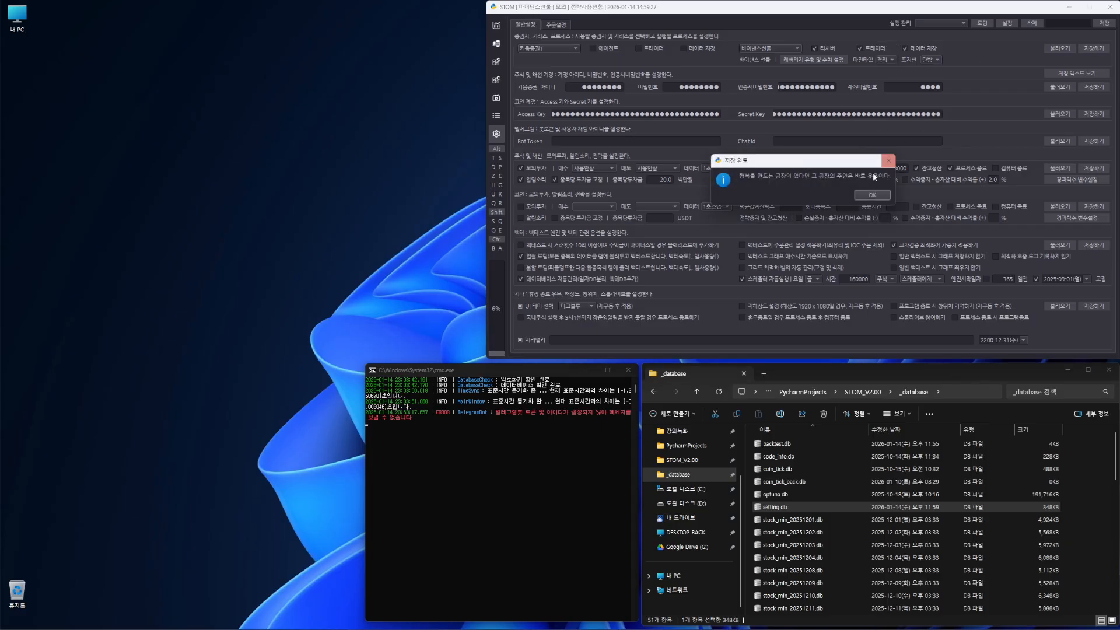
left_click(865, 192)
Step: Check the 바이낸스선물 margin type and position options, and open the 레버리지 유형 및 수치 설정 dialog
left_click(888, 60)
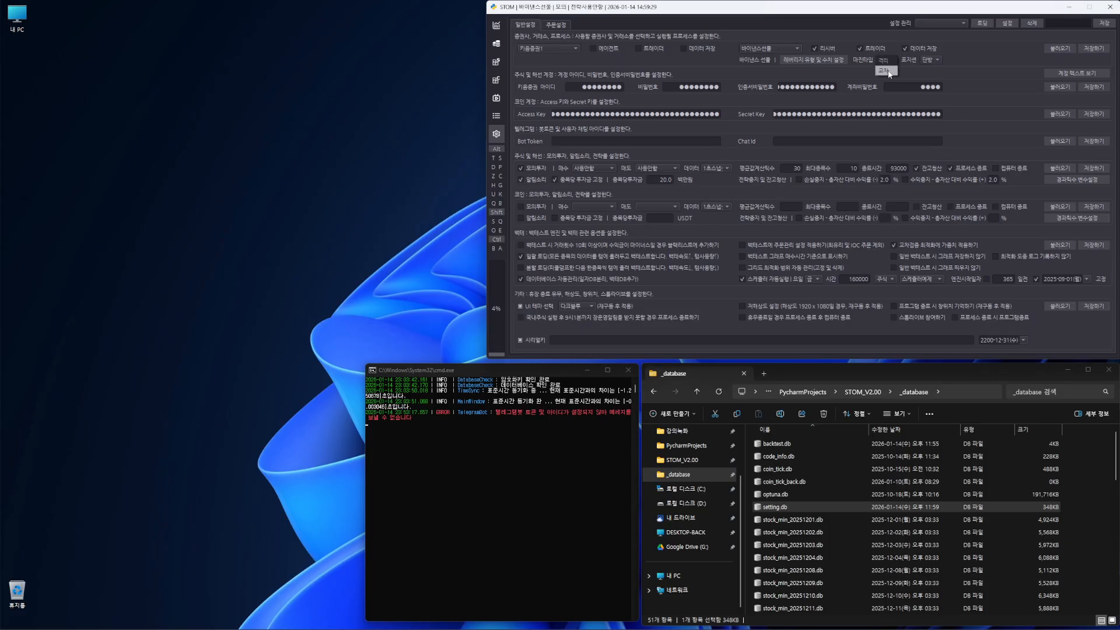
left_click(992, 65)
left_click(937, 60)
left_click(931, 70)
left_click(854, 194)
left_click(894, 61)
left_click(807, 60)
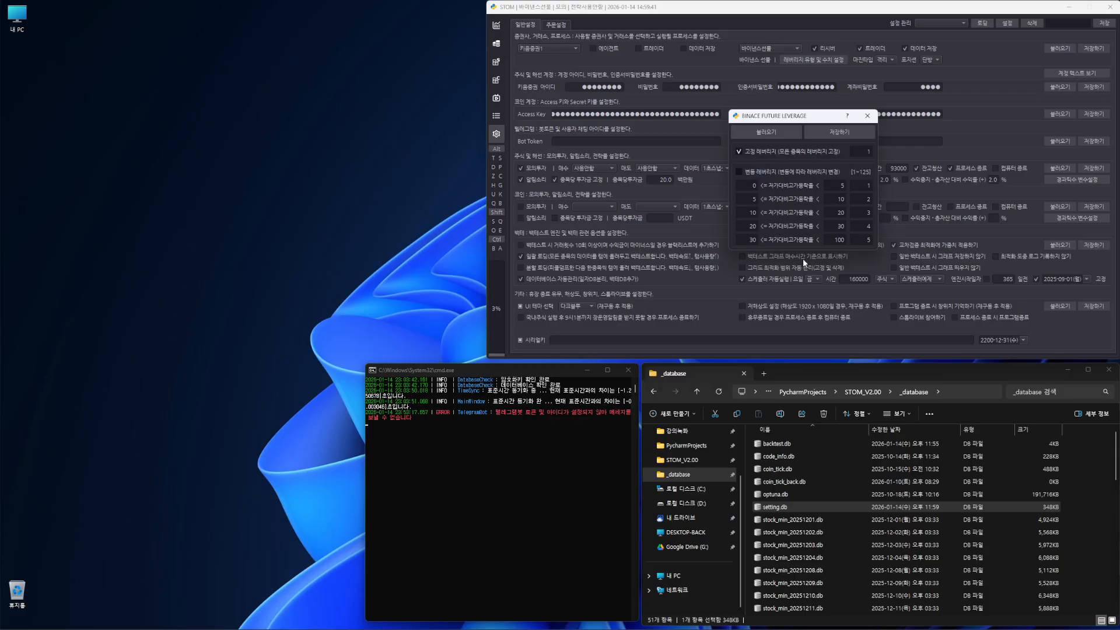
Step: Close the Binance futures leverage settings and save the process setup with the 키움증권 agent, trader and data saving enabled
left_click(760, 173)
left_click(867, 116)
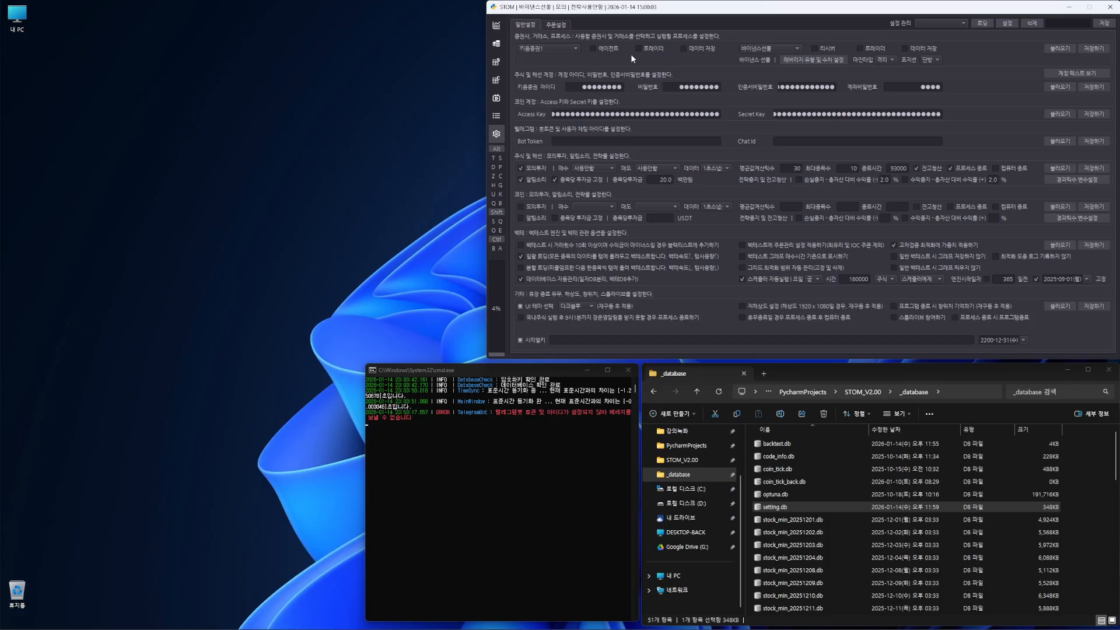
left_click(1102, 49)
left_click(893, 196)
Step: Request the account text view and dismiss its account password request
left_click(1061, 71)
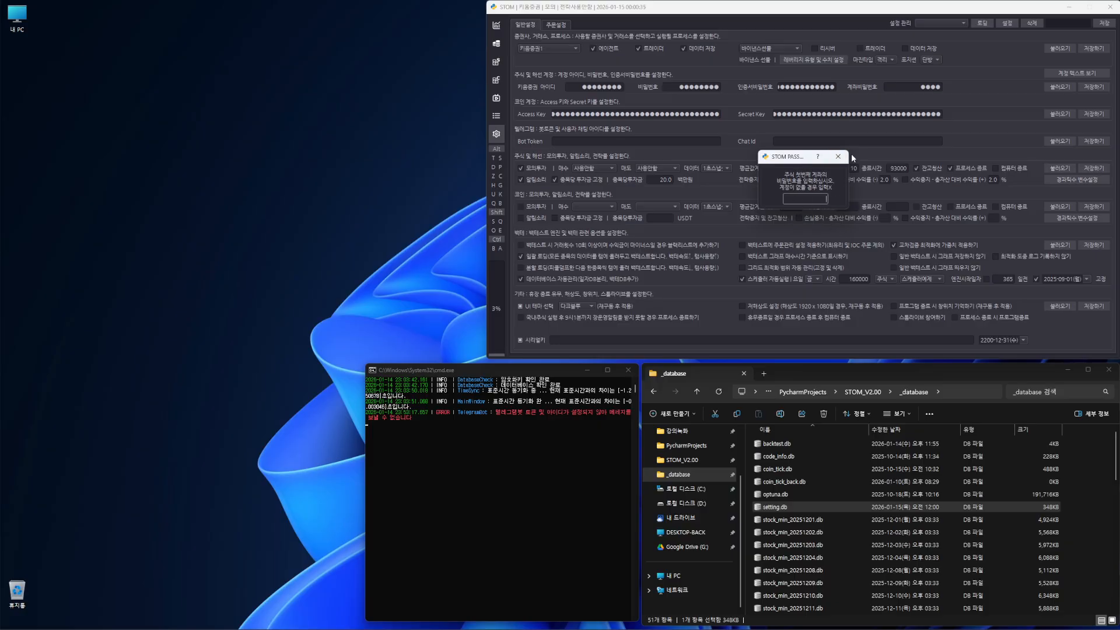
left_click(839, 157)
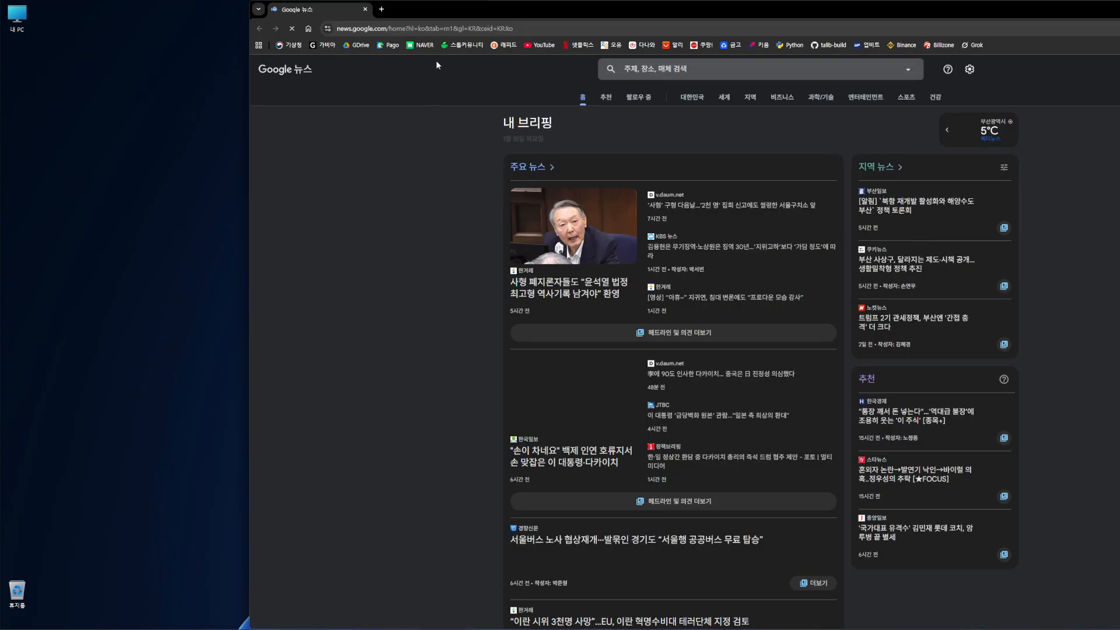
Step: In the browser, view the 스톰커뮤니티 cafe's linked Telegram bot creation guide, then return to the Chat Id setting in STOM
left_click(462, 45)
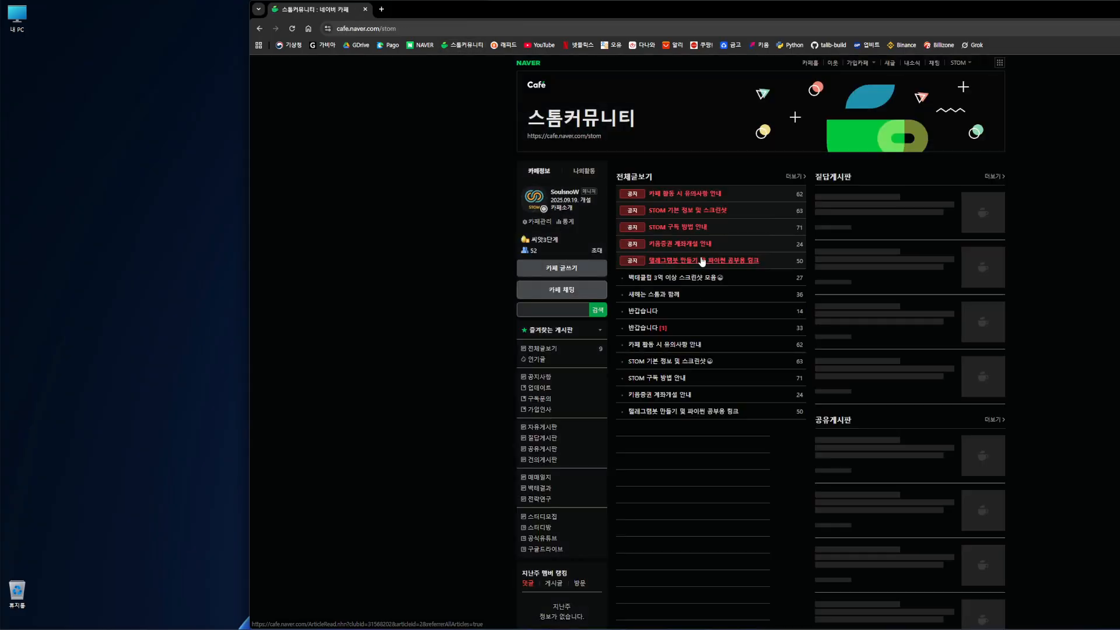
left_click(698, 263)
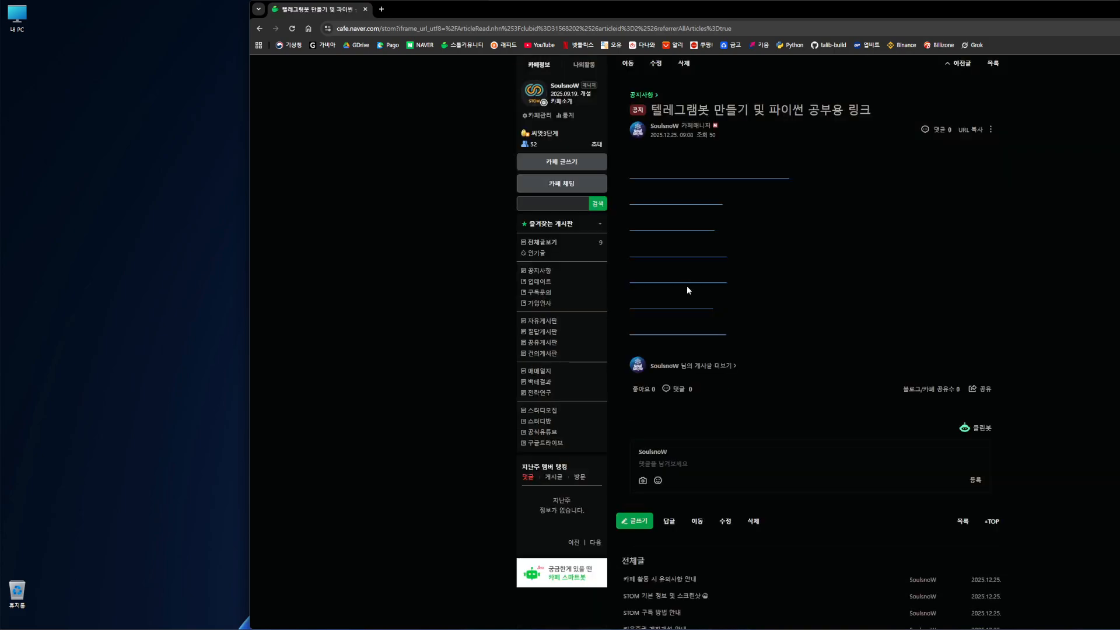
left_click(694, 174)
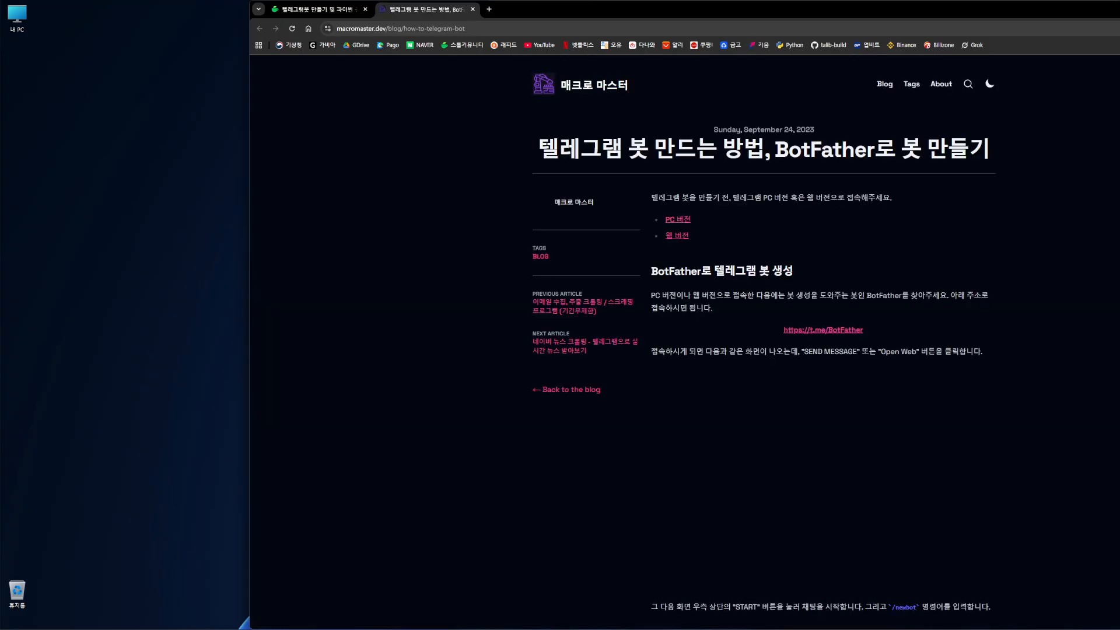
left_click(1119, 9)
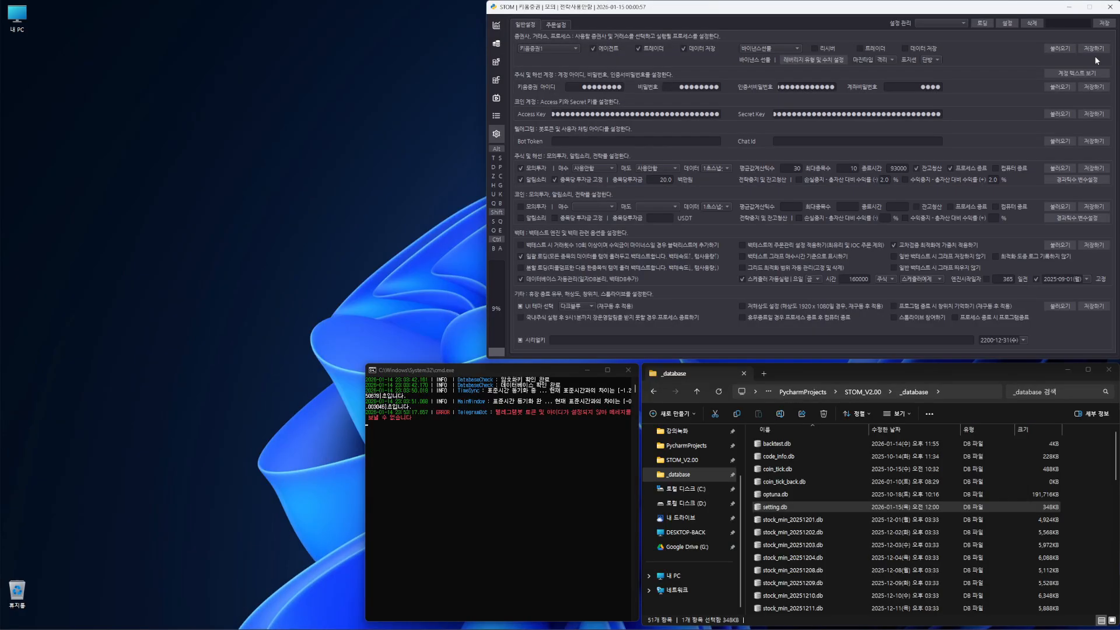
left_click(803, 142)
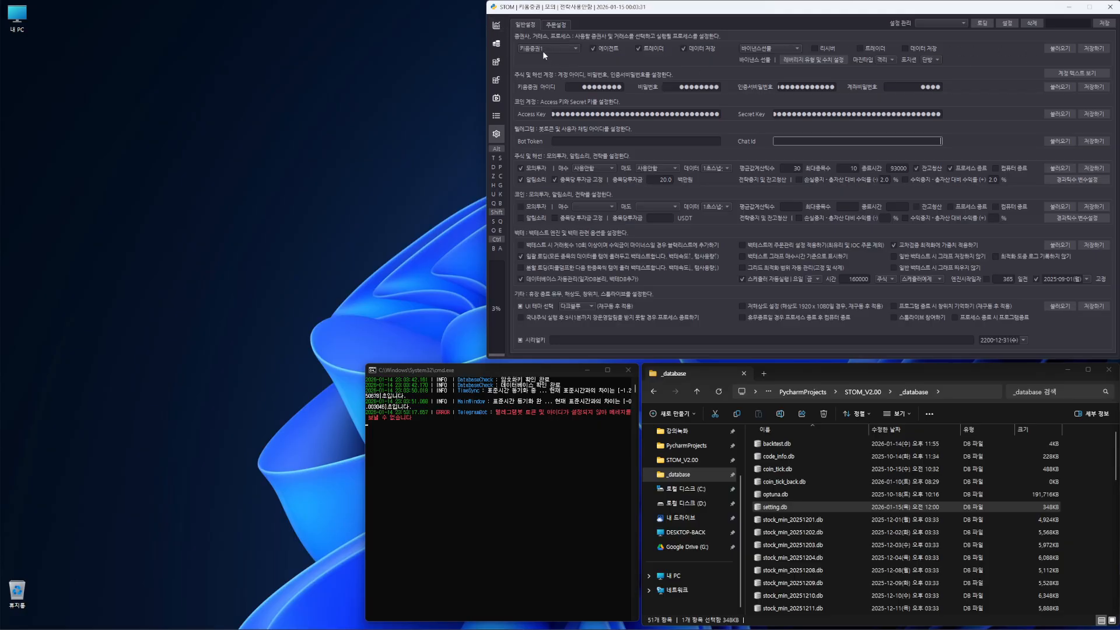
Step: Manually start the stock receiver and trader from the main trading view, accepting the start and version-update confirmations
left_click(500, 26)
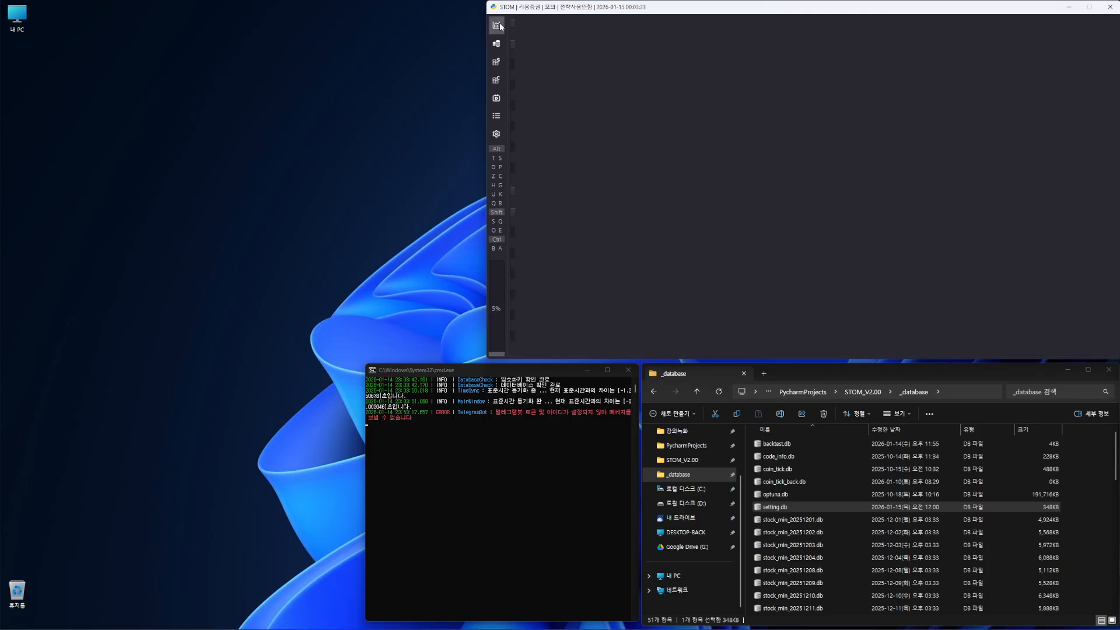
left_click(501, 159)
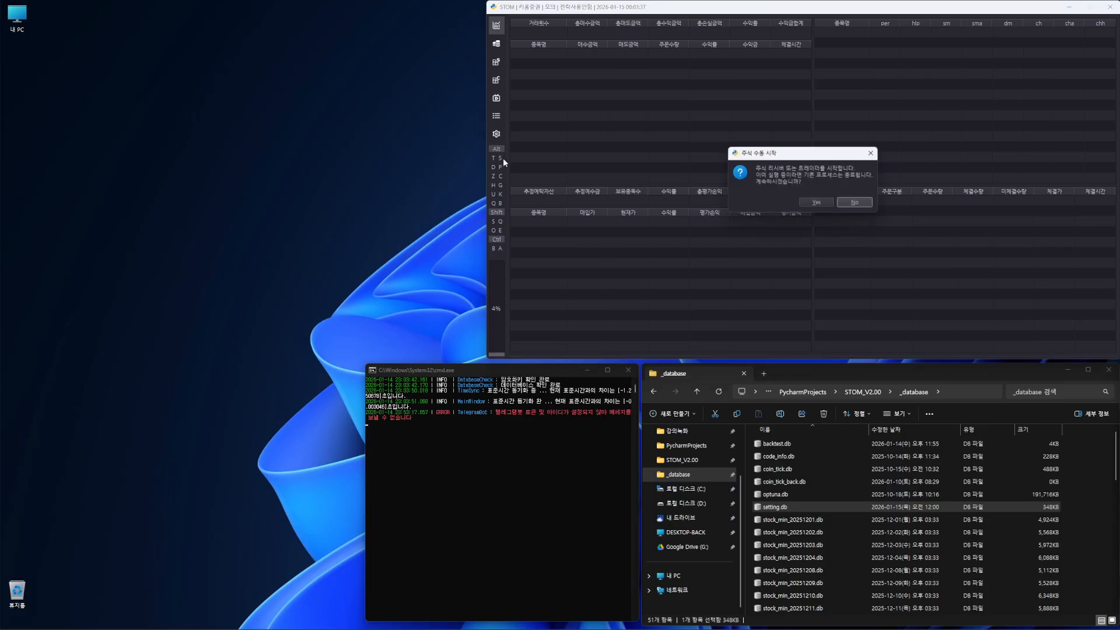
left_click(815, 204)
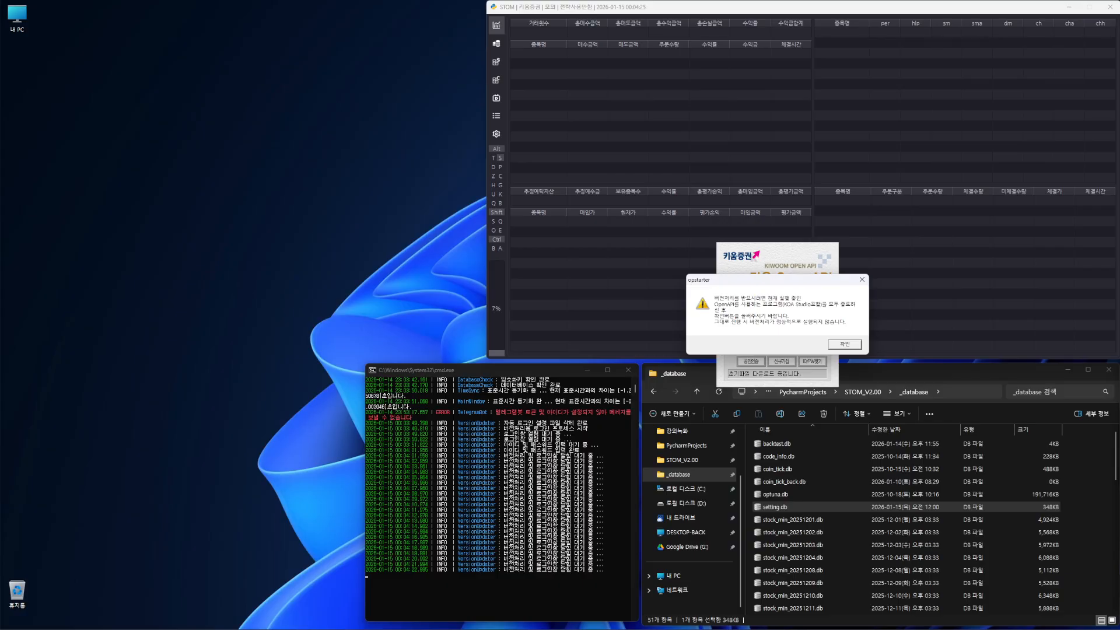
key("Return")
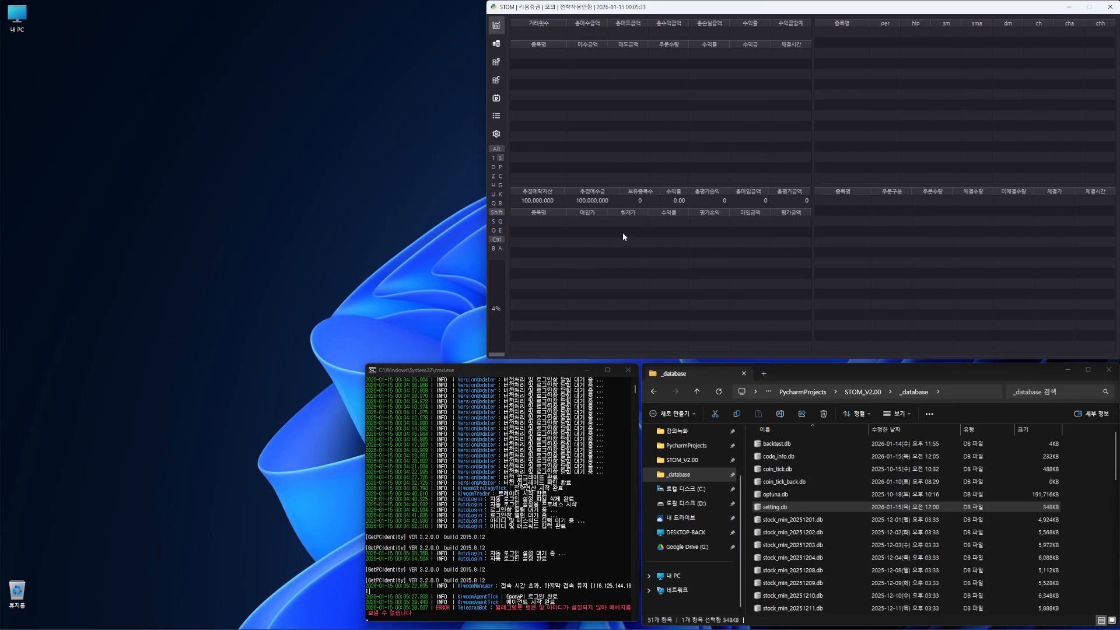
Step: Open the log view and examine the startup messages in the stock trader log
left_click(497, 117)
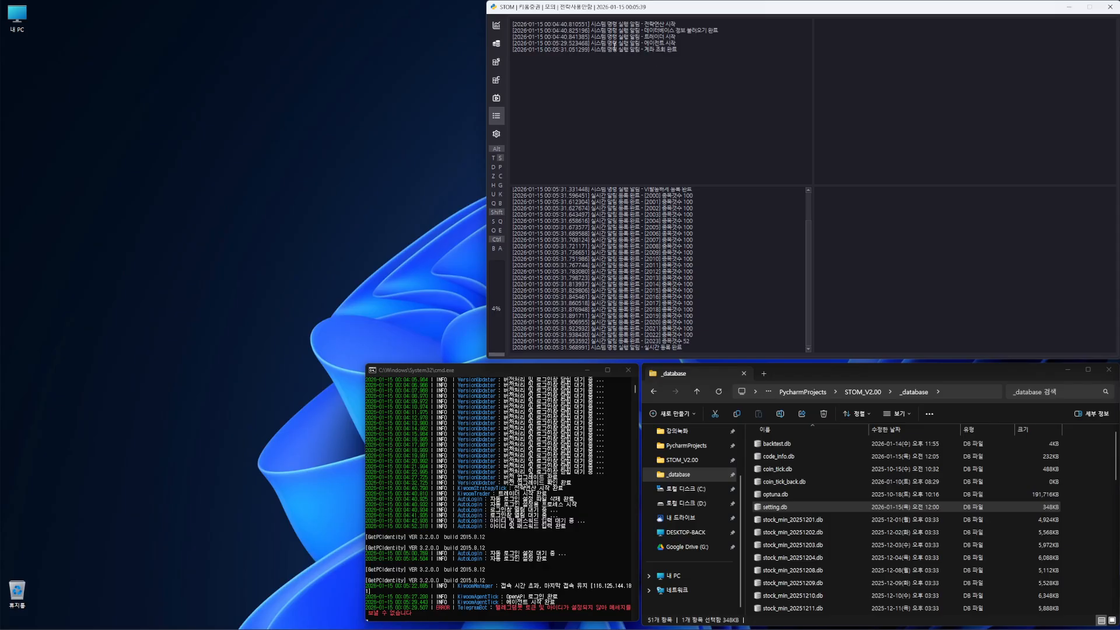
mouse_move(644, 24)
left_mouse_down()
mouse_move(696, 30)
mouse_move(649, 31)
mouse_move(660, 43)
mouse_move(650, 43)
mouse_move(683, 50)
mouse_move(516, 38)
mouse_move(644, 25)
left_mouse_up()
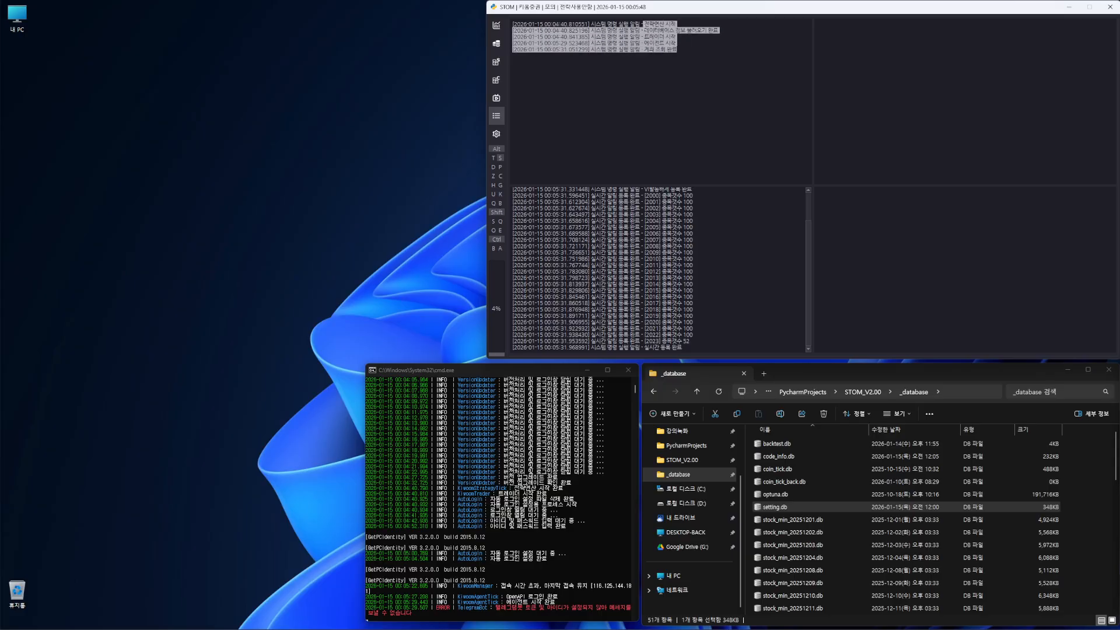
left_click(675, 69)
Step: Examine the stock receiver log's entries for the OpenAPI login, condition search loading, and market and VI registration
scroll(704, 263, "up", 2)
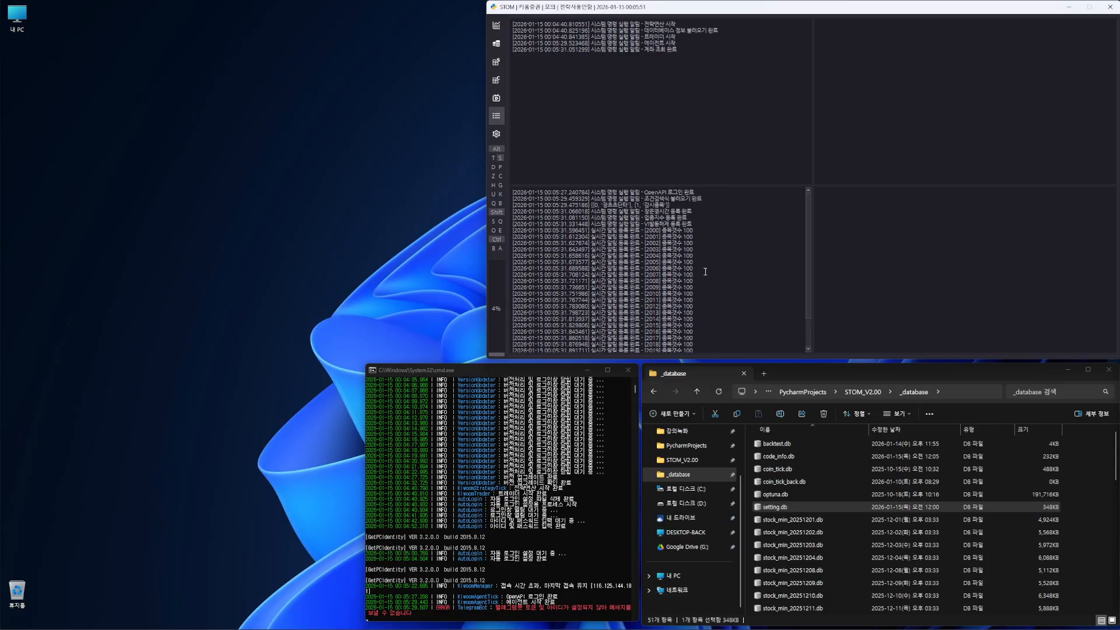
scroll(724, 268, "down", 2)
scroll(716, 308, "up", 2)
left_click_drag(646, 193, 710, 201)
left_click(679, 208)
left_click_drag(593, 206, 669, 206)
left_click(664, 209)
left_click_drag(594, 205, 676, 206)
left_click(644, 214)
double_click(597, 209)
left_click_drag(592, 205, 672, 206)
left_click(701, 209)
left_click_drag(646, 210, 712, 321)
left_click(701, 226)
left_click(646, 237)
scroll(712, 320, "down", 2)
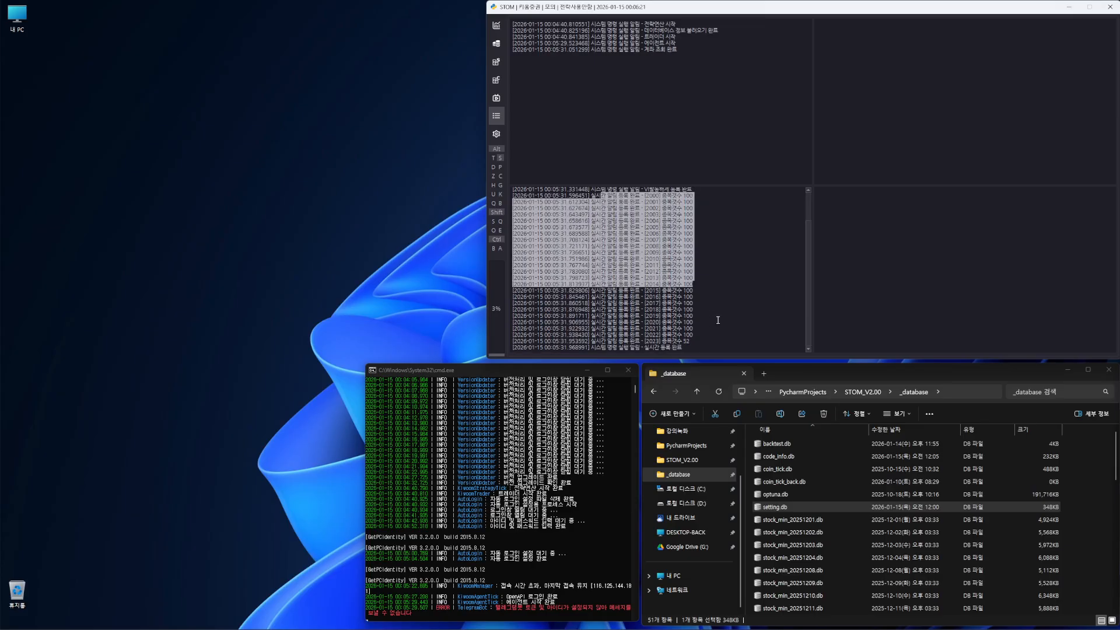
Step: Examine the real-time stock registration entries numbered 2000 to 2023 and the closing entry of the receiver log
left_click(716, 214)
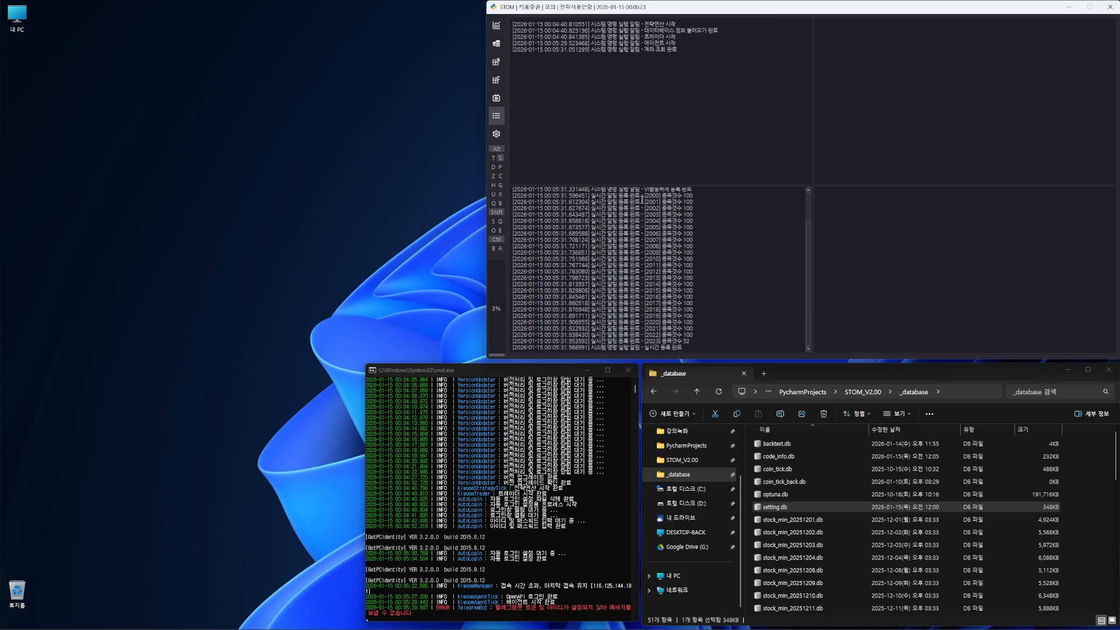
left_click_drag(643, 198, 700, 340)
left_click(699, 343)
left_click(704, 330)
left_click_drag(681, 196, 693, 195)
left_click_drag(653, 342, 631, 208)
left_click(731, 254)
left_click_drag(703, 341, 694, 254)
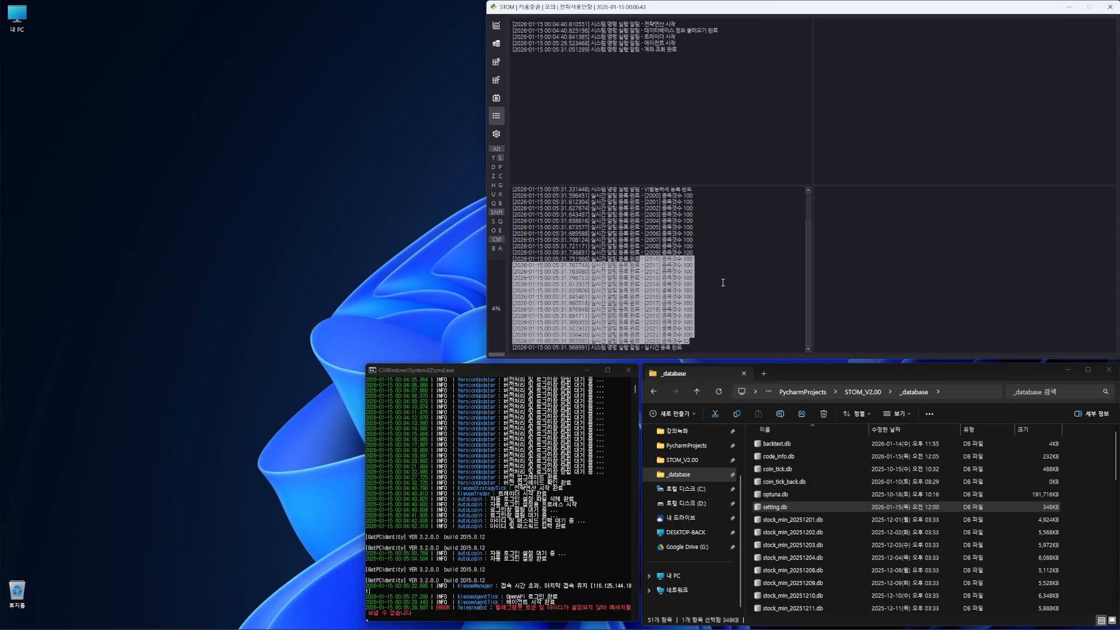
left_click(699, 329)
left_click_drag(644, 348, 699, 348)
left_click(698, 348)
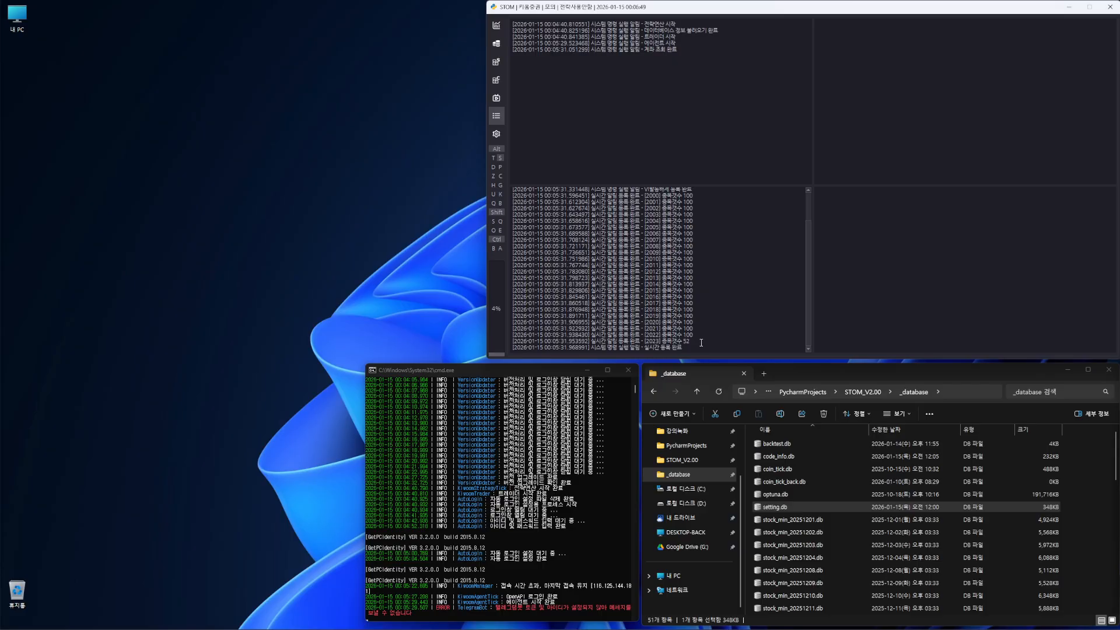
left_click_drag(700, 342, 654, 246)
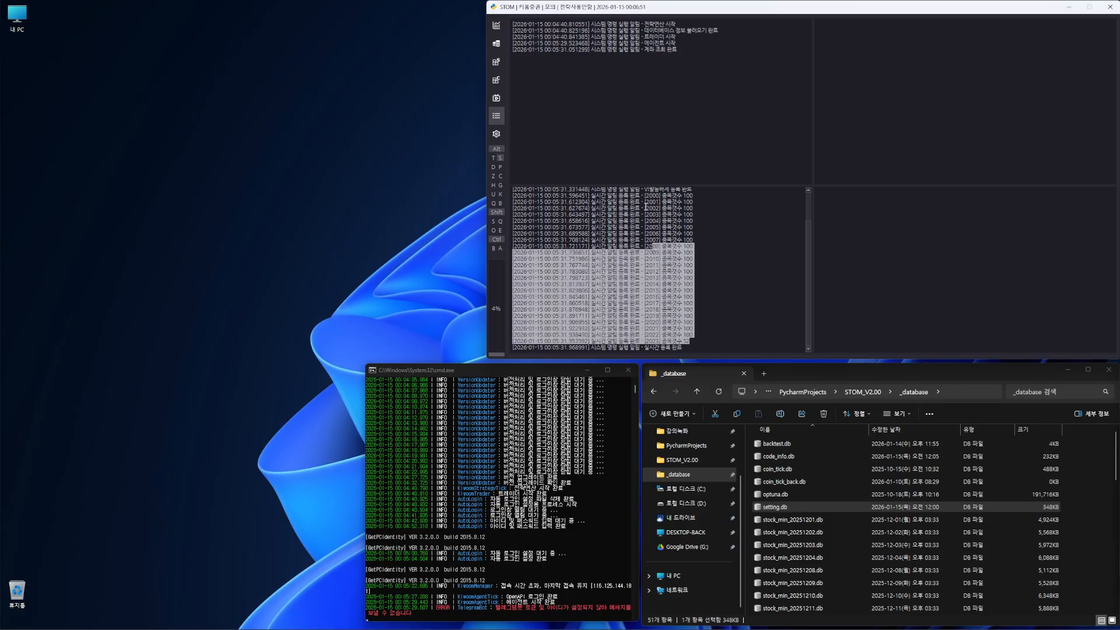
left_click_drag(646, 208, 720, 227)
left_click(707, 330)
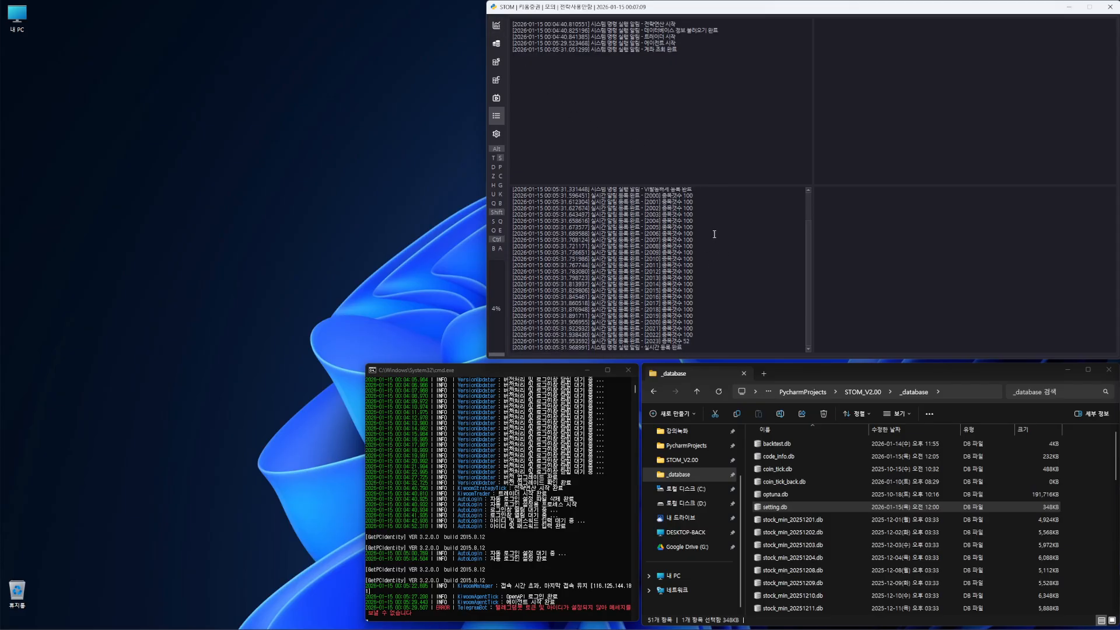
Step: Review the start of the receiver log again, focusing on the first real-time stock registration entries
scroll(623, 245, "up", 2)
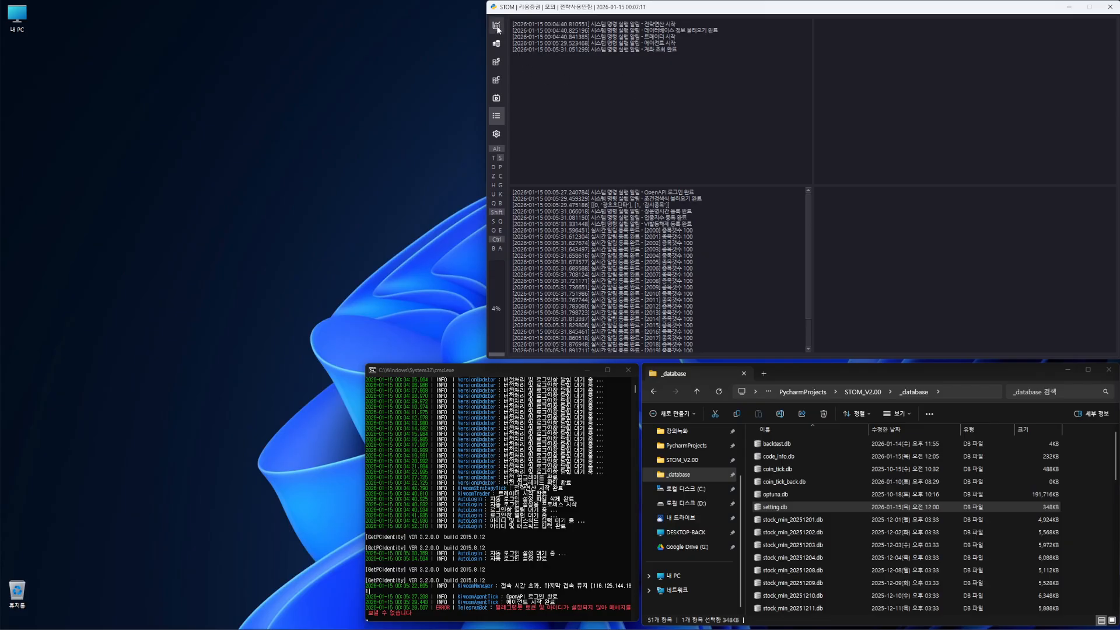
left_click_drag(645, 230, 688, 261)
left_click(694, 233)
left_click(688, 261)
mouse_move(640, 231)
left_mouse_down()
mouse_move(711, 321)
mouse_move(700, 323)
mouse_move(636, 236)
left_mouse_up()
left_click(716, 219)
mouse_move(701, 224)
left_mouse_down()
mouse_move(645, 194)
mouse_move(702, 226)
left_mouse_up()
left_click(701, 225)
Step: Check the main trading tables, try to turn off 모의투자 in the stock settings, and decline the switch to live trading
left_click(498, 27)
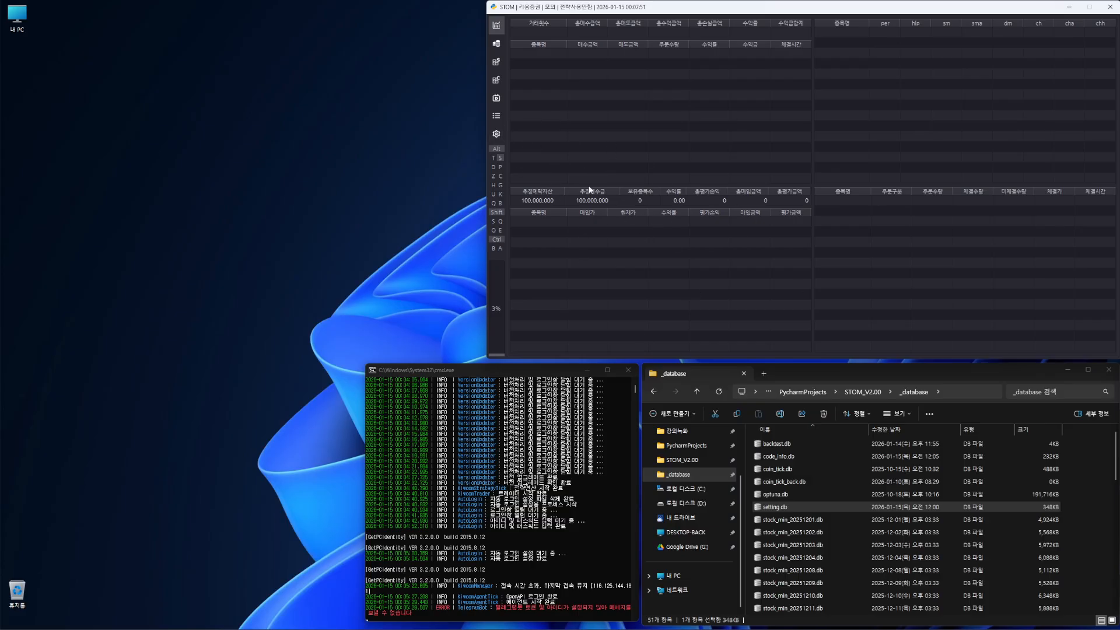
left_click(499, 134)
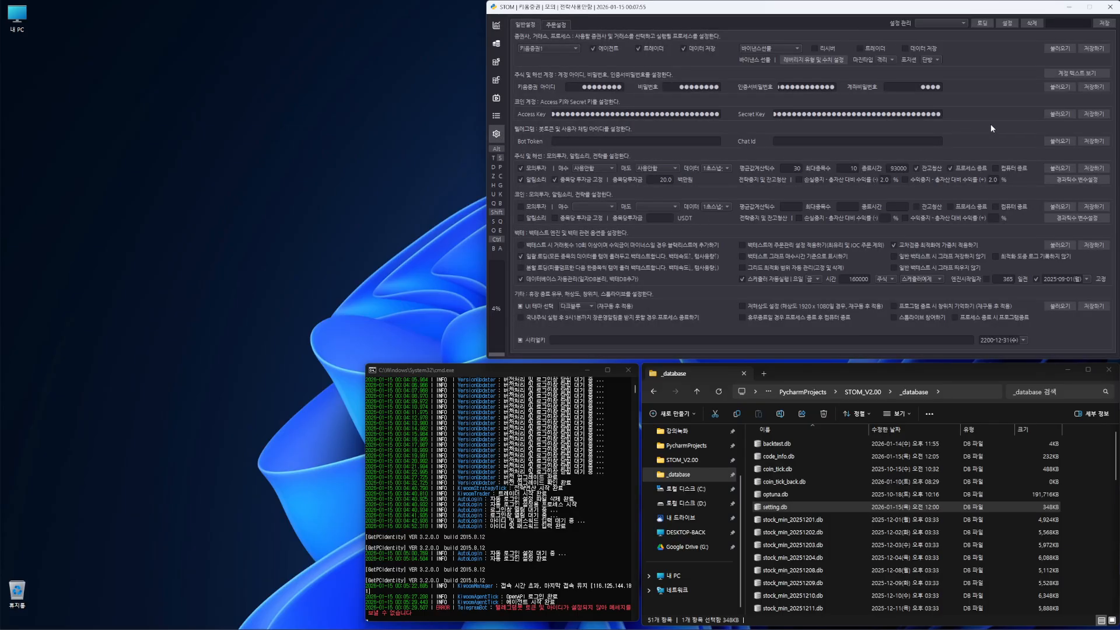
left_click(529, 182)
left_click(532, 171)
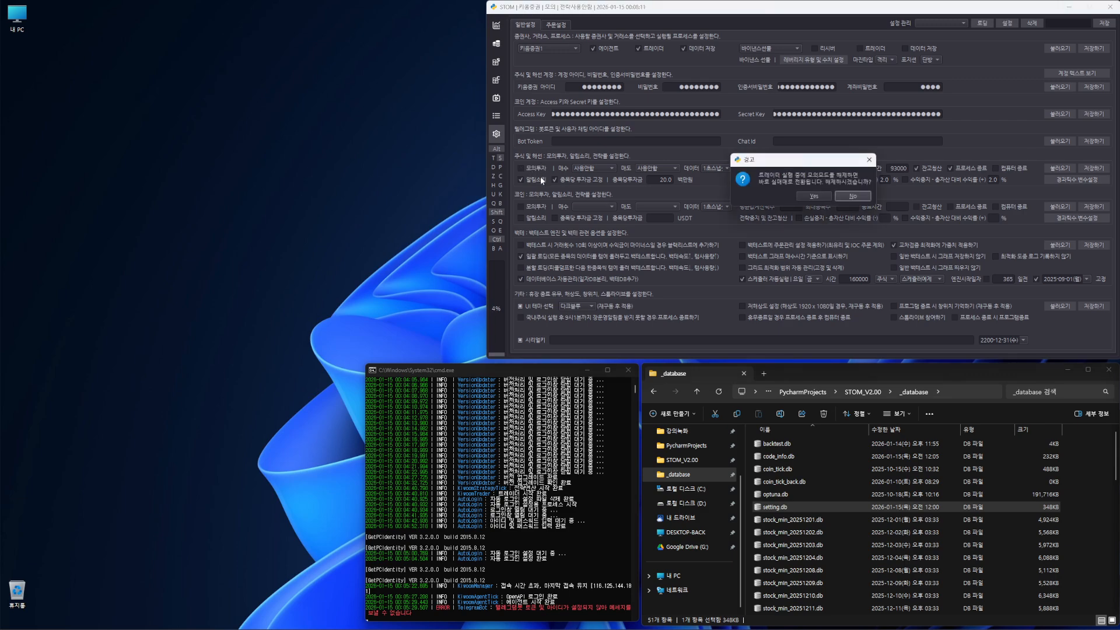
left_click(853, 198)
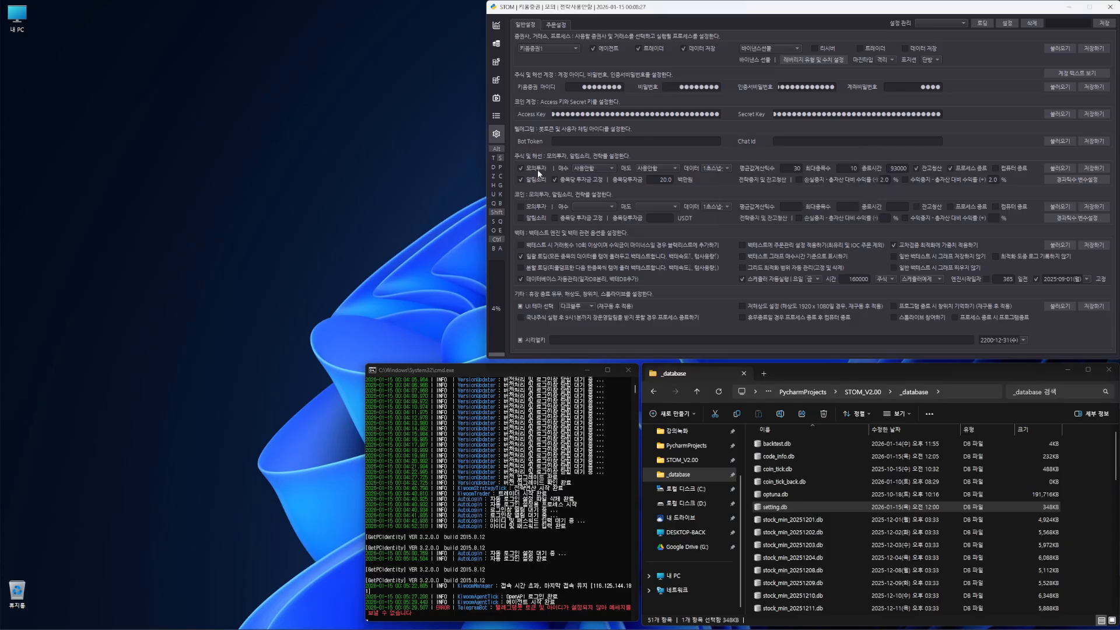
left_click(538, 170)
left_click(843, 197)
Step: Open the stock strategy page and load the example buy and sell code into the strategy and optimization editors
left_click(500, 64)
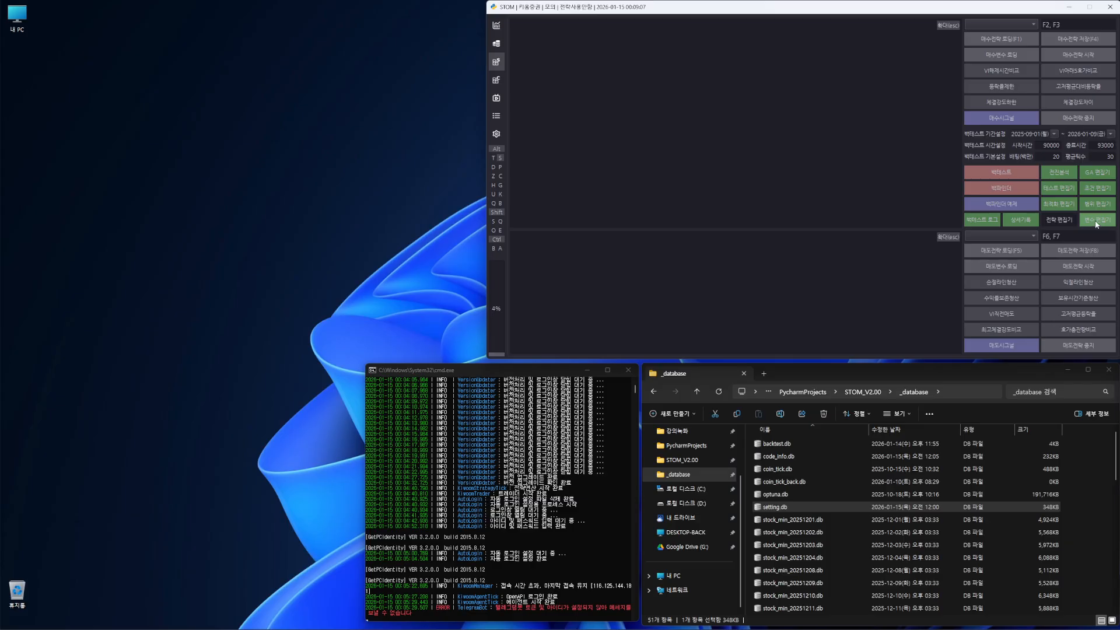
left_click(1070, 205)
left_click(1066, 221)
left_click(1062, 206)
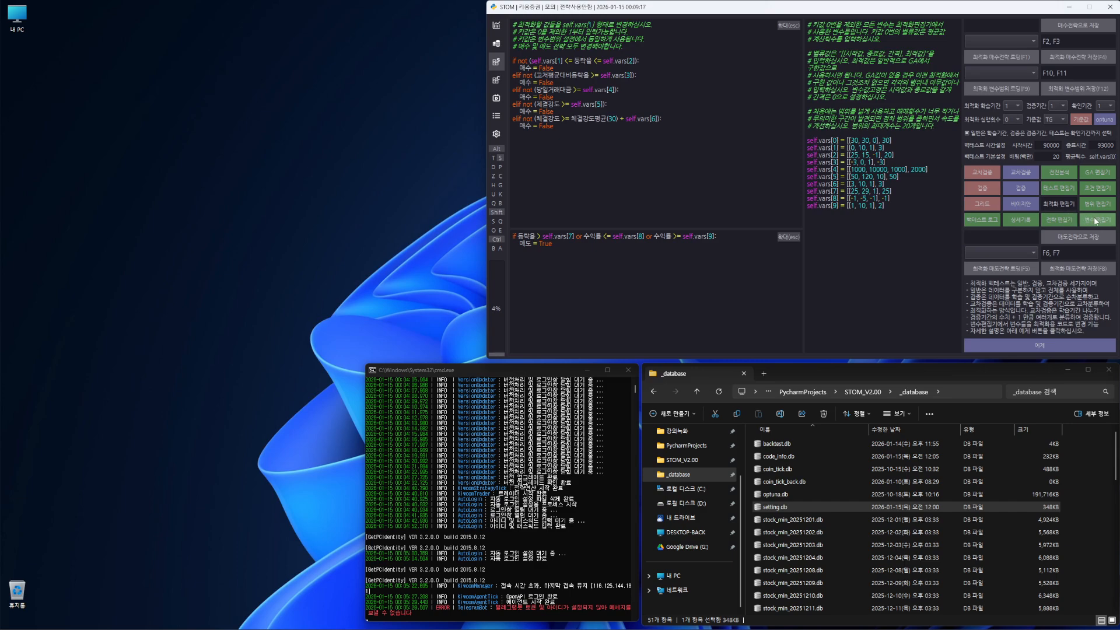
left_click(1096, 220)
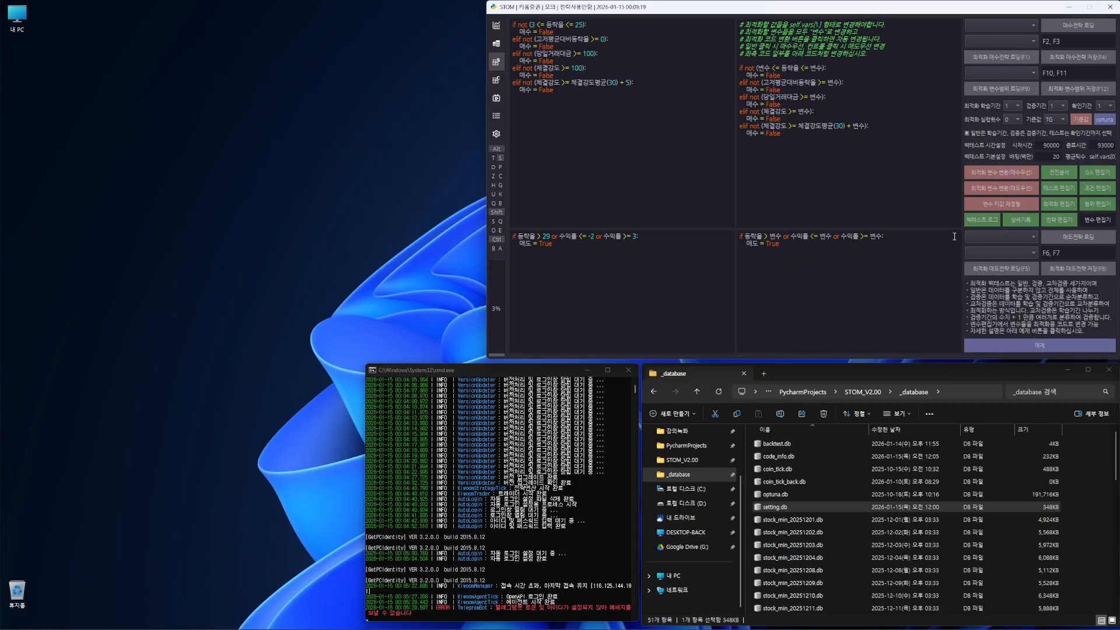
left_click(1059, 220)
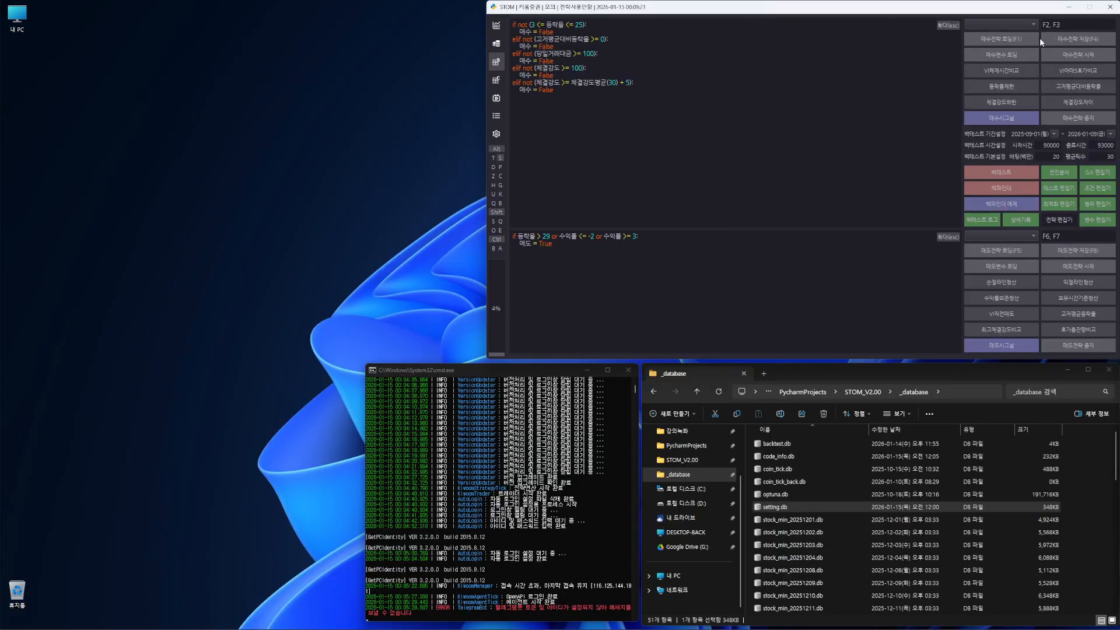
Step: Name the example buy strategy 예제전략 and copy the same name to the sell strategy
triple_click(1079, 24)
type("매")
type("수")
type("전략")
double_click(1044, 22)
key("ctrl+c")
left_click(1070, 238)
key("ctrl+v")
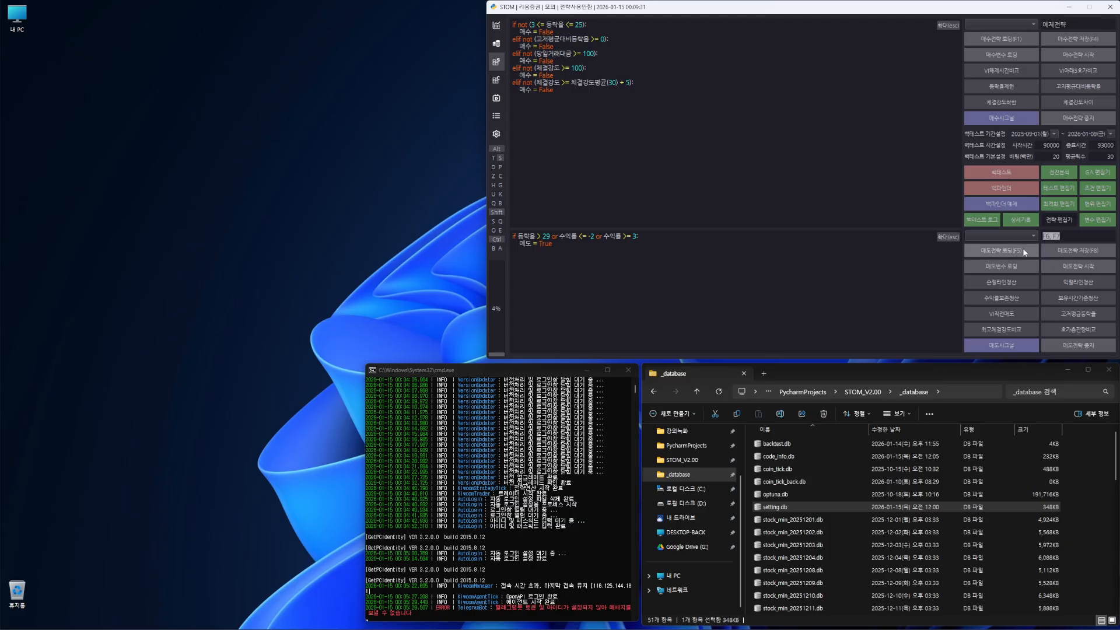
Step: Save the named sell strategy and buy strategy, closing both save notices
left_click(1087, 251)
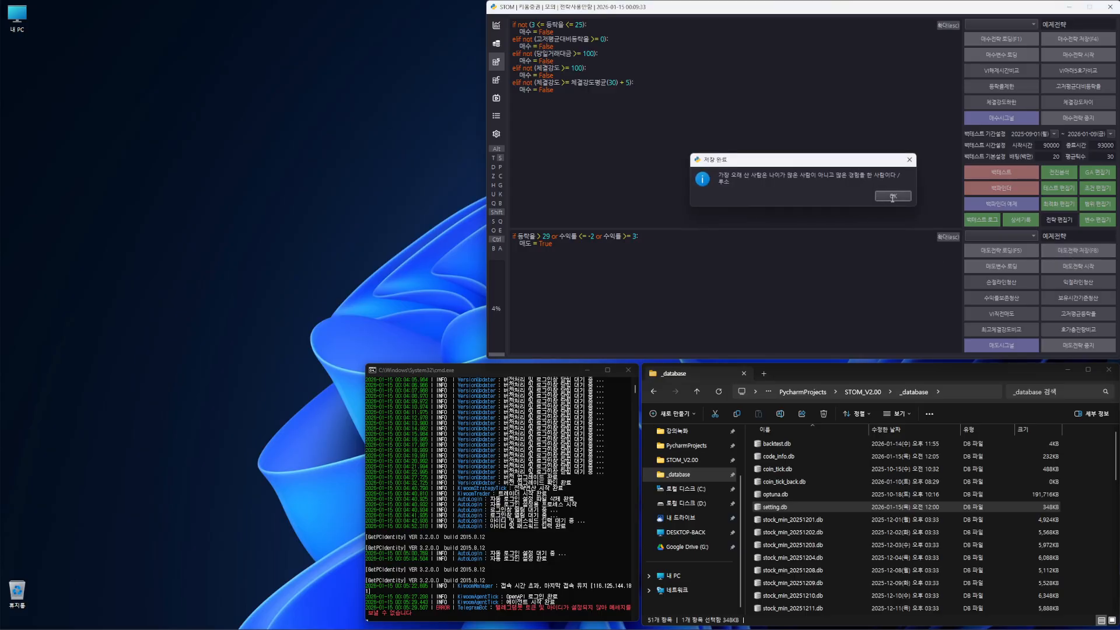
left_click(893, 195)
left_click(1056, 42)
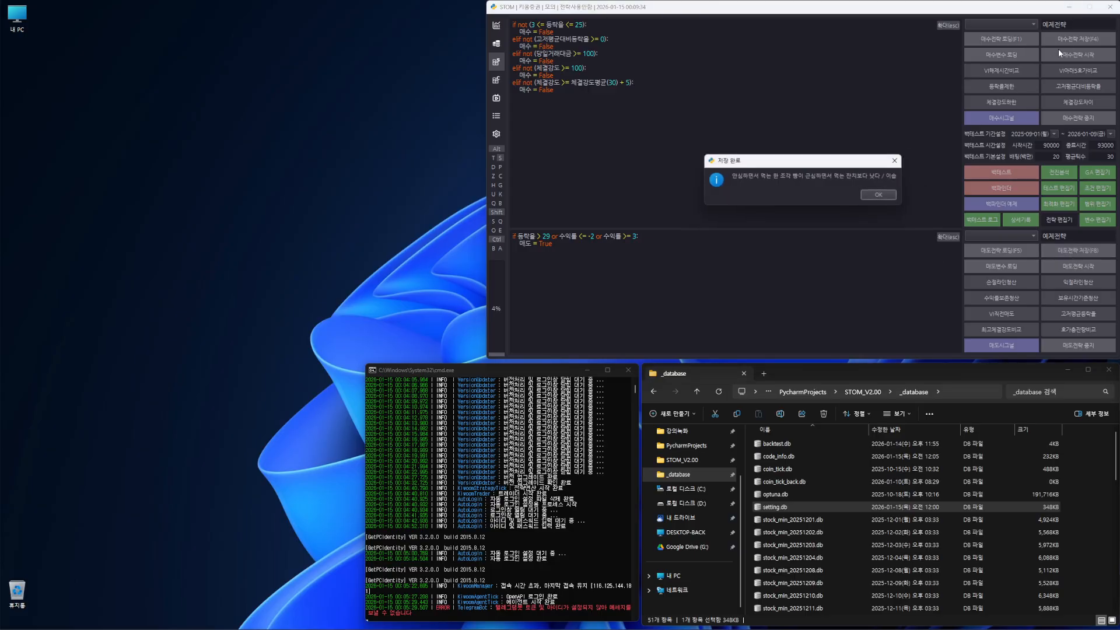
left_click(878, 197)
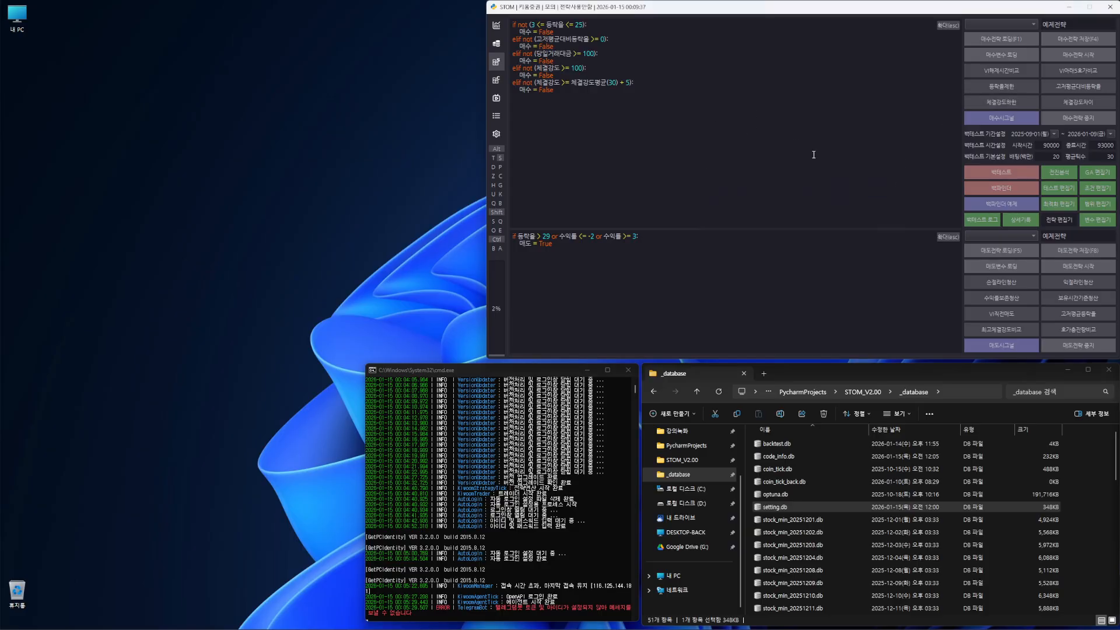
Step: Open the optimization editor, load its self.vars example code, and name the optimization buy strategy 예제최적화전략
left_click(1062, 205)
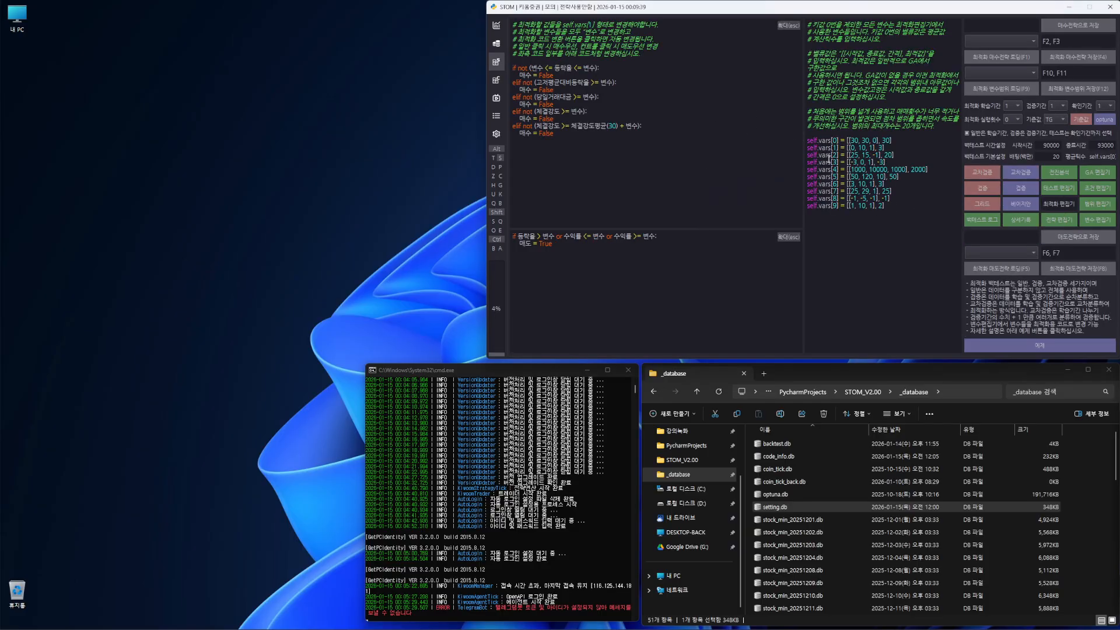
left_click(1051, 347)
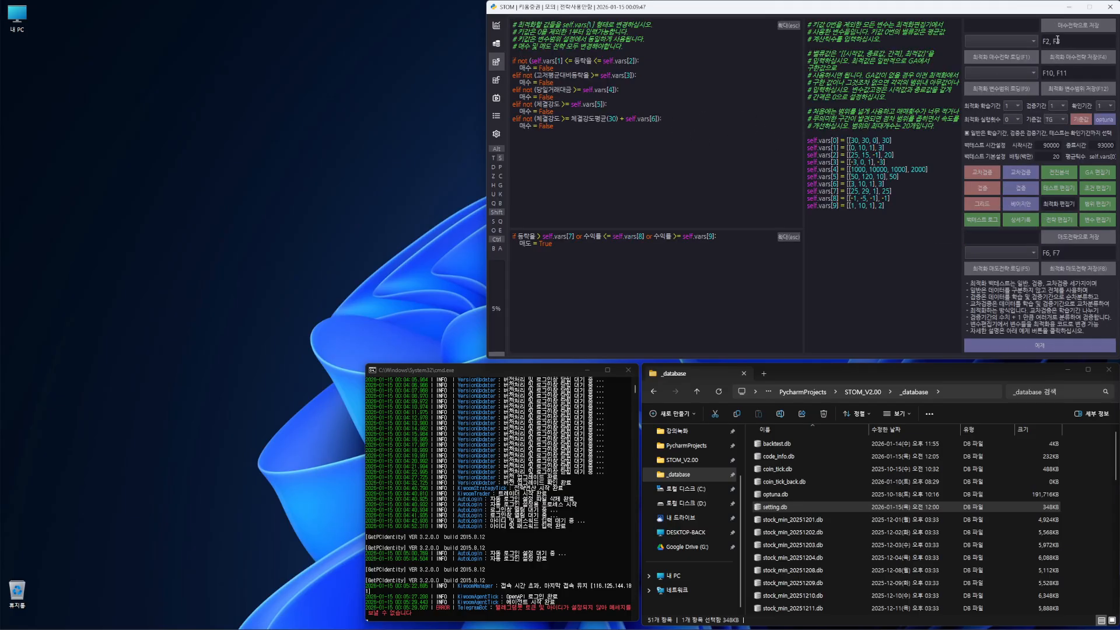
triple_click(1080, 43)
type("ㅇ")
type("예제최적화")
type("전")
type("략")
left_click_drag(1072, 42, 1032, 43)
Step: Name the optimization sell strategy 예제최적화전략 and the optimization variable range 예제최적화범위
left_click(1068, 255)
key("ctrl+a")
type("예제최적화전략")
left_click(1068, 73)
key("ctrl+a")
type("예제최적화전략")
key("BackSpace")
key("BackSpace")
type("범위")
Step: Save the optimization buy strategy, variable range and sell strategy, closing the save notice after each
left_click(1078, 57)
key("Return")
left_click(1074, 89)
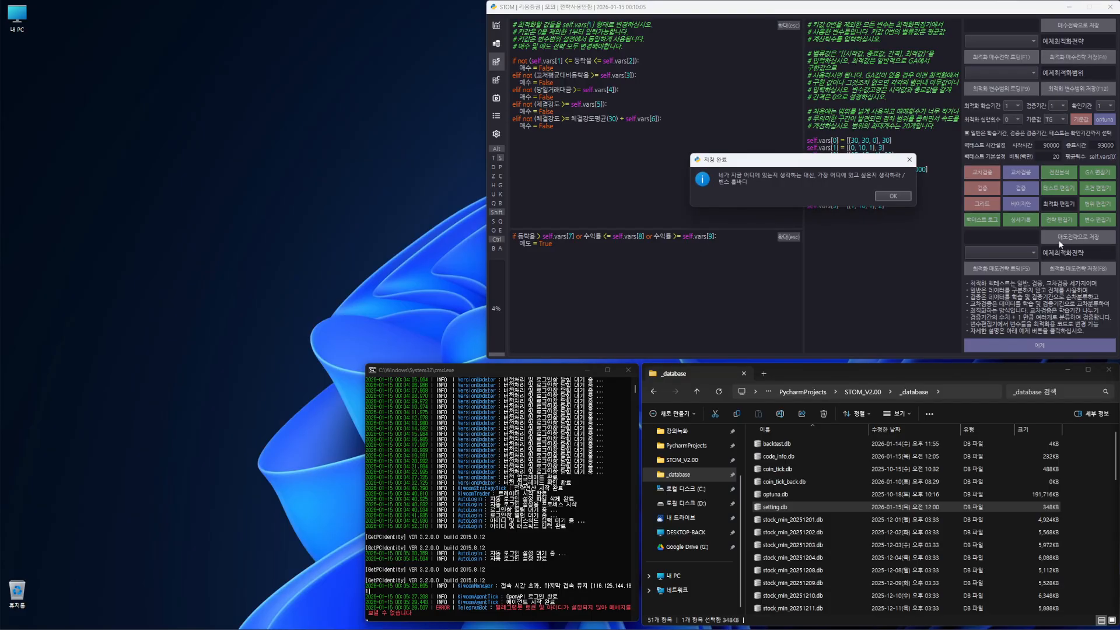
key("Return")
left_click(1083, 265)
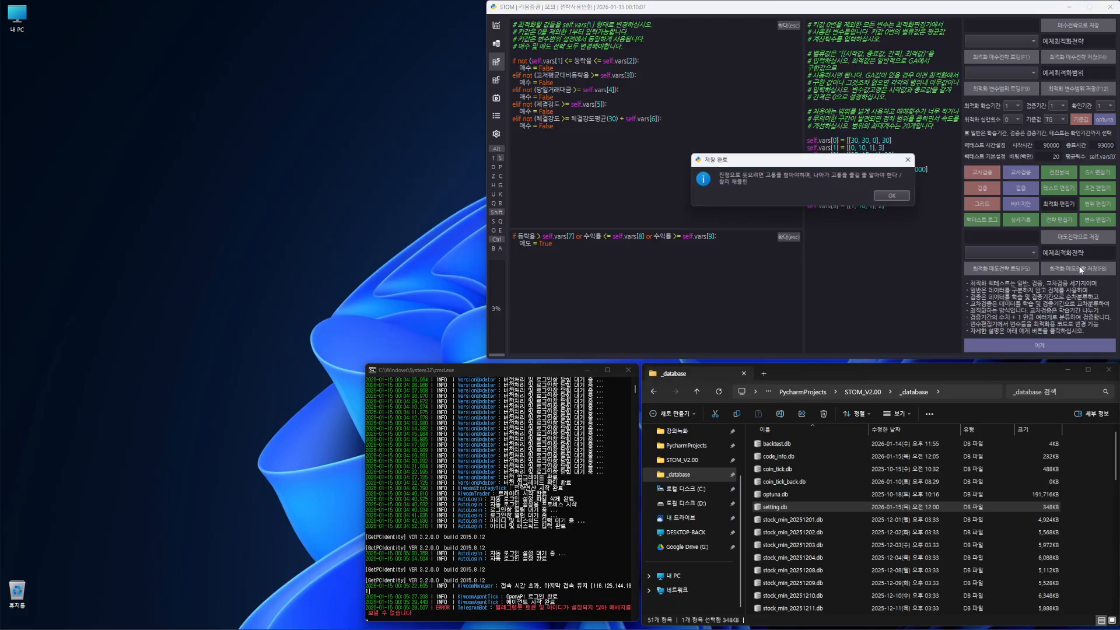
key("Return")
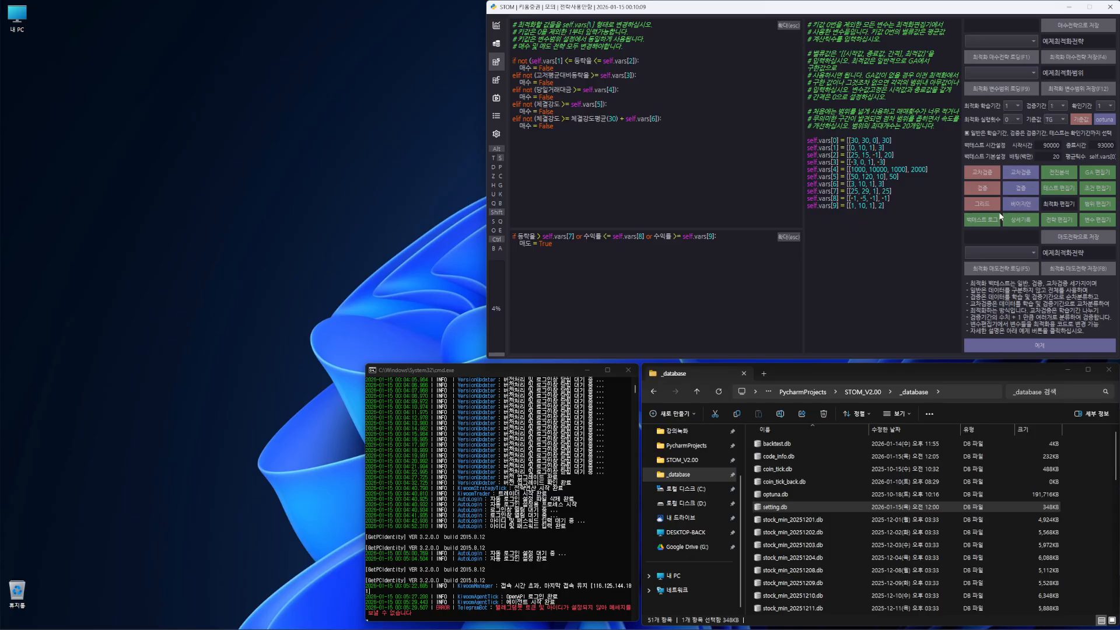
Step: Check the available 매수 strategy choices in the stock settings without changing the selection
left_click(497, 133)
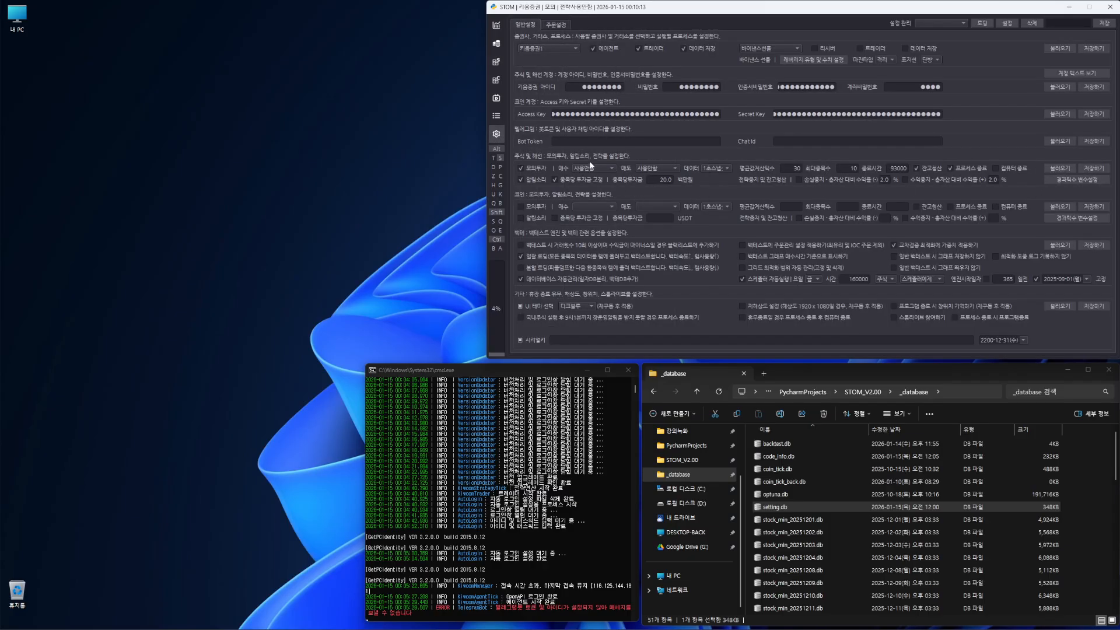
left_click(604, 168)
left_click(655, 158)
Step: Return to the stock strategy editor and examine the example buy conditions and sell condition
left_click(497, 62)
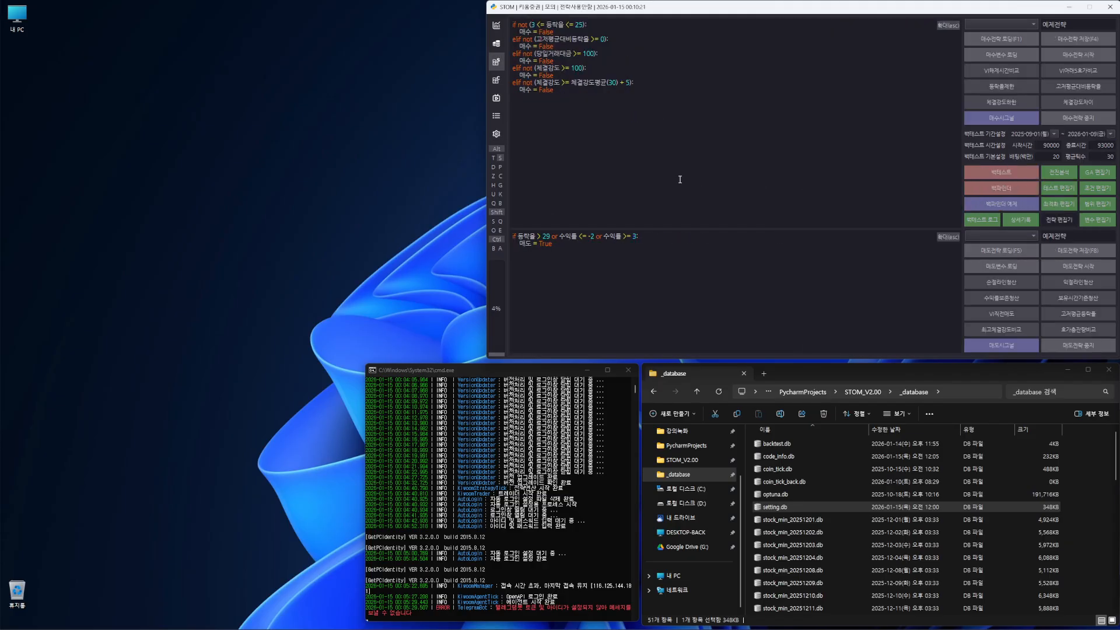
left_click_drag(527, 26, 607, 27)
left_click(654, 88)
left_click_drag(572, 92, 510, 24)
left_click_drag(561, 244, 511, 236)
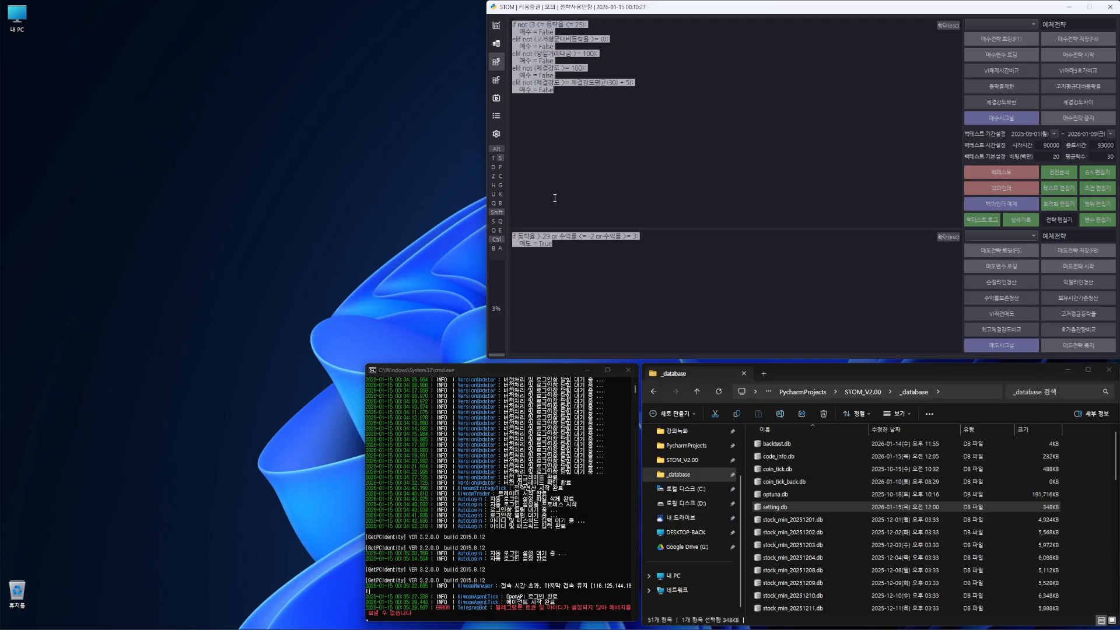
left_click(555, 199)
left_click(606, 249)
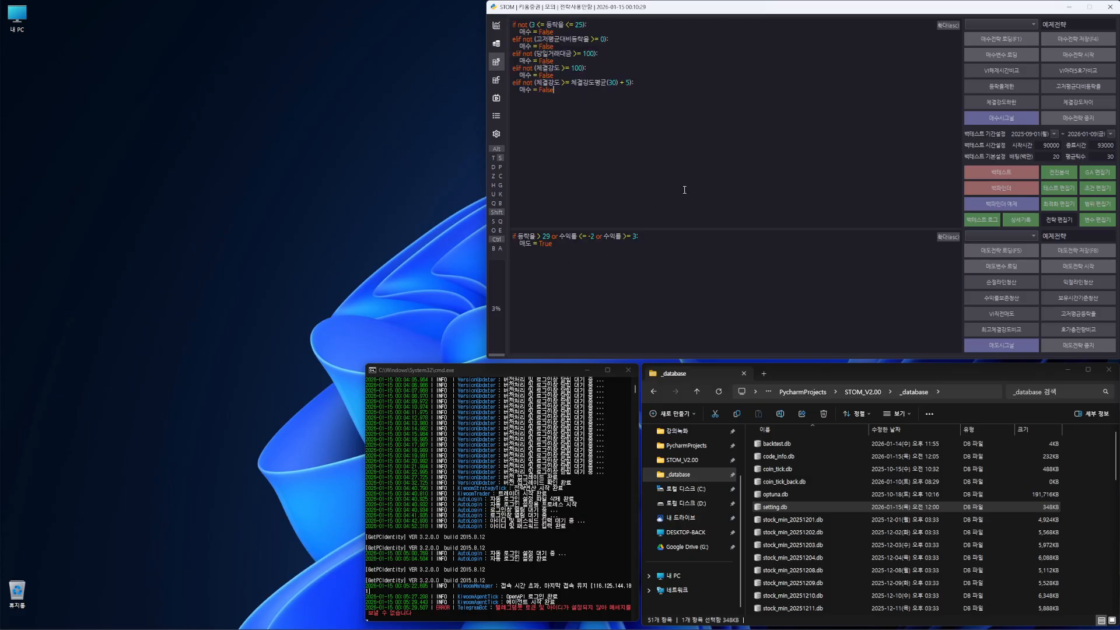
Step: Examine the optimization version of the buy conditions and the matching self.vars range definitions
left_click(1057, 204)
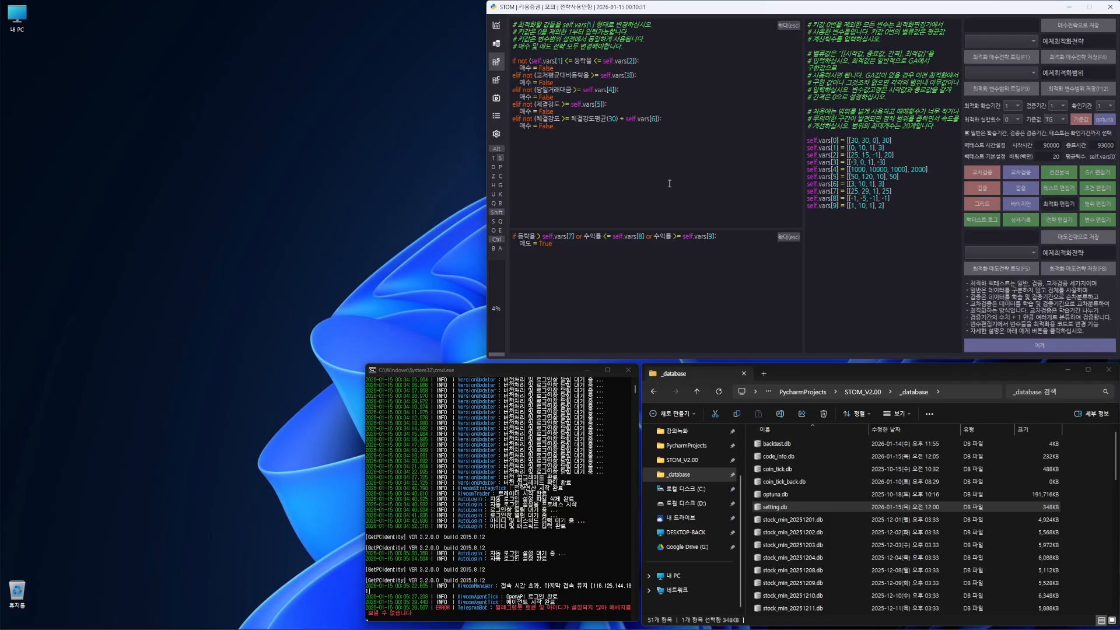
left_click_drag(530, 61, 571, 60)
left_click(659, 58)
left_click_drag(670, 122, 519, 97)
left_click(586, 133)
mouse_move(808, 140)
left_mouse_down()
mouse_move(901, 205)
mouse_move(842, 191)
mouse_move(808, 140)
left_mouse_up()
left_click(899, 111)
double_click(882, 148)
type("0")
key("ctrl+z")
Step: Open strategy.db from the _database folder in DB Browser and browse the stockoptibuy table with a widened 변수값 column
scroll(811, 476, "down", 8)
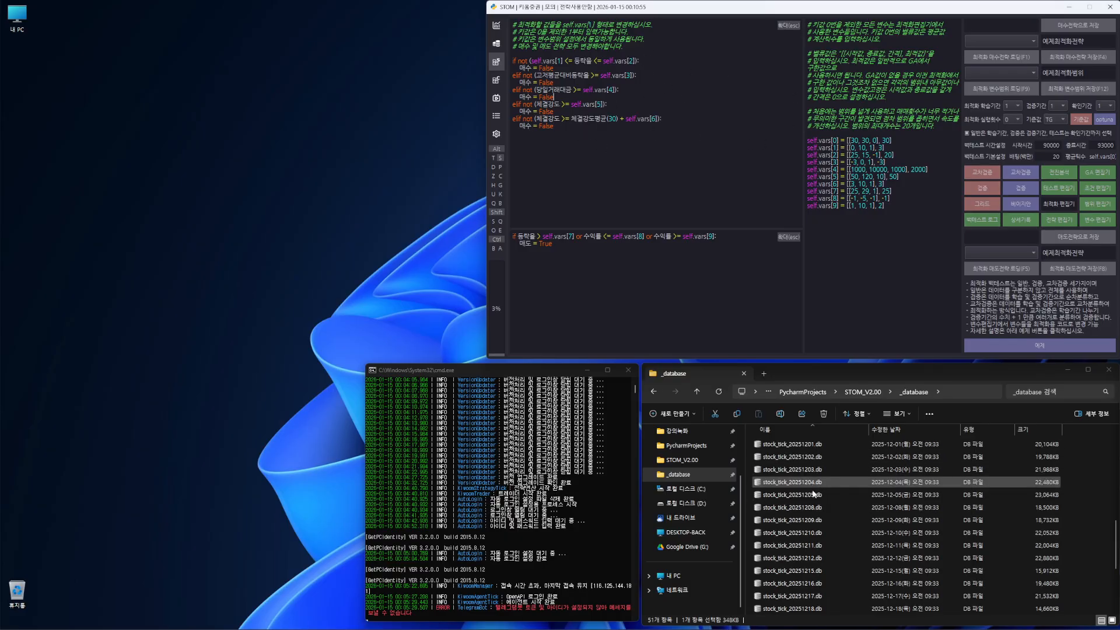
scroll(817, 484, "up", 10)
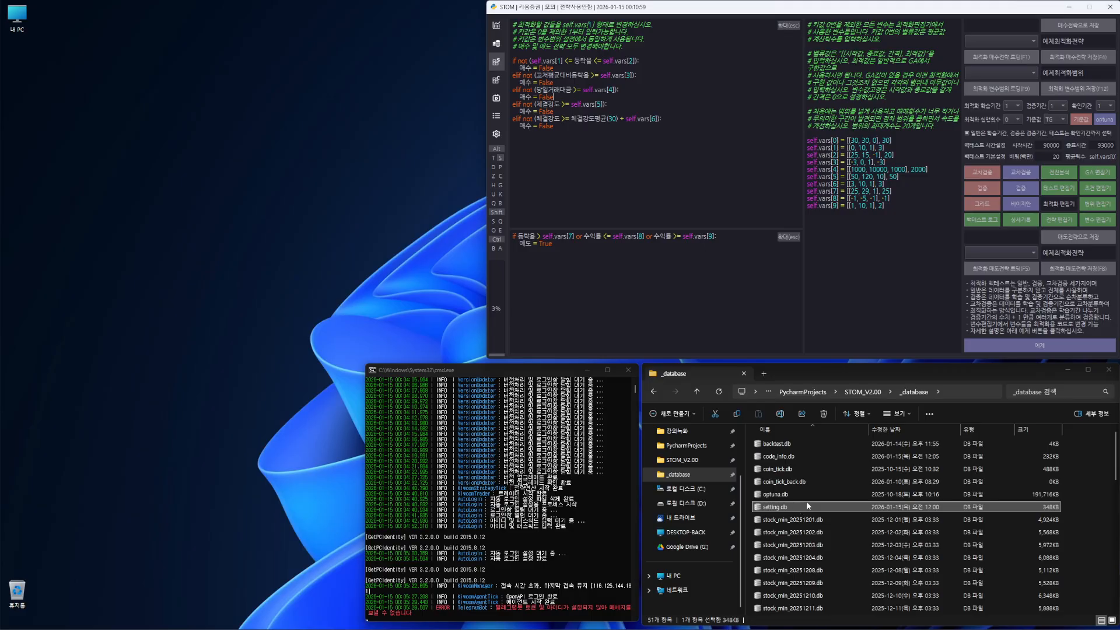
scroll(807, 502, "down", 10)
double_click(789, 584)
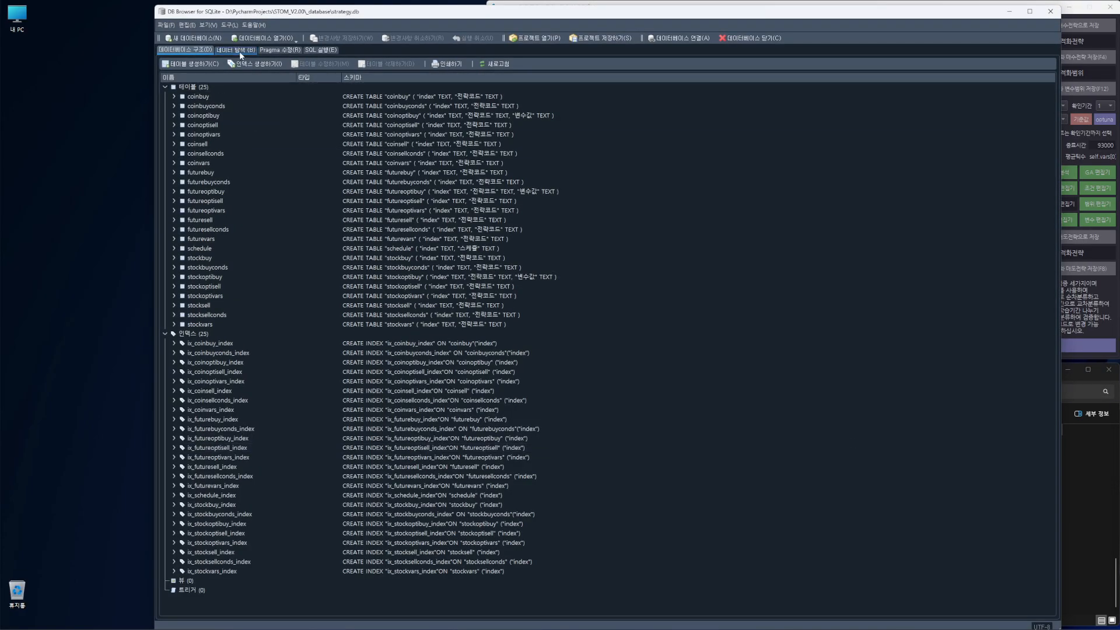
left_click(237, 51)
left_click(237, 63)
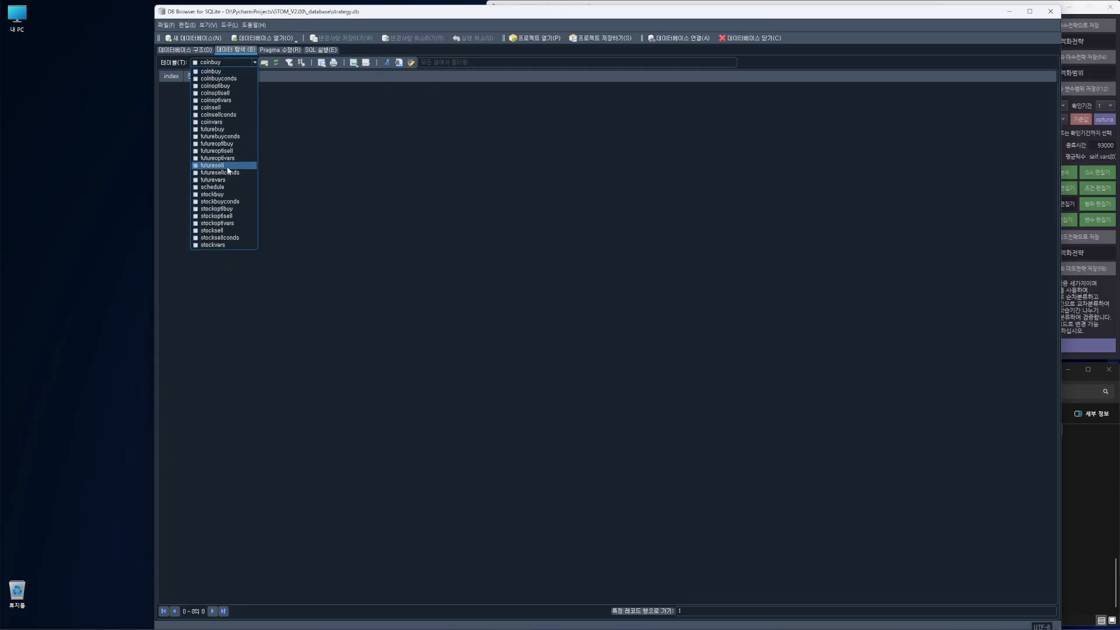
left_click(232, 209)
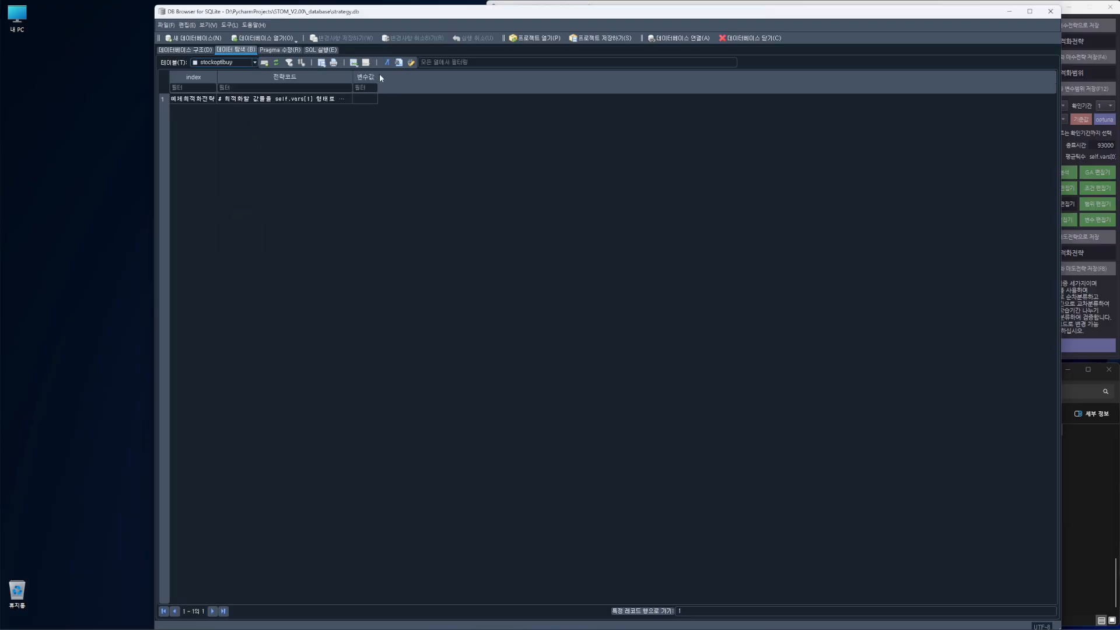
left_click_drag(378, 77, 619, 77)
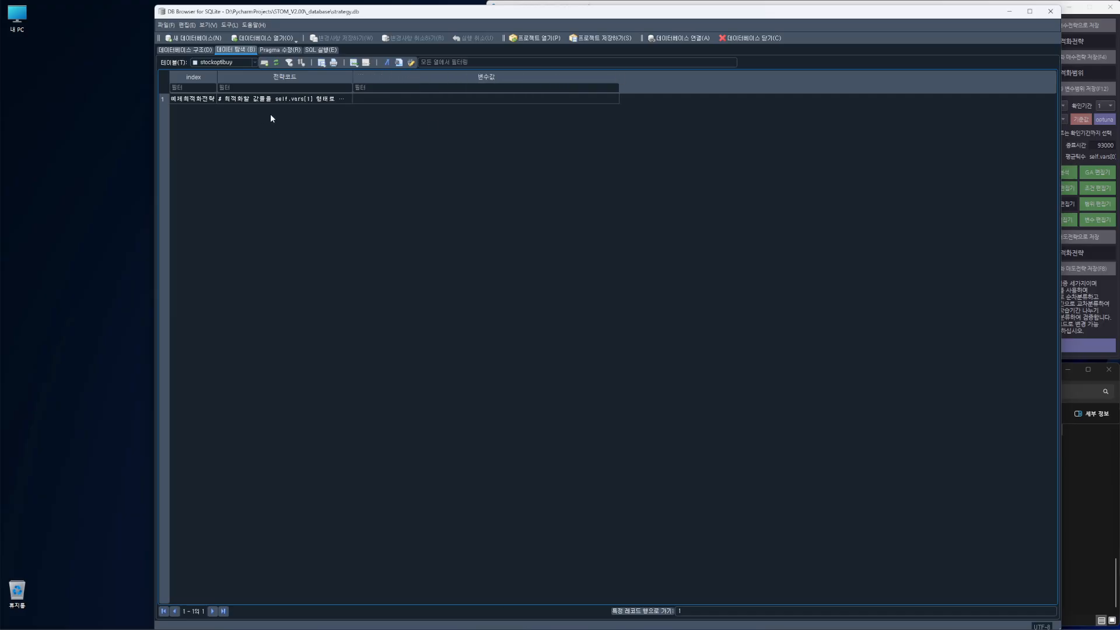
Step: Examine the 전략코드 stored for 예제최적화전략 and compare it with the code in the STOM optimization editor
left_click(205, 96)
double_click(288, 99)
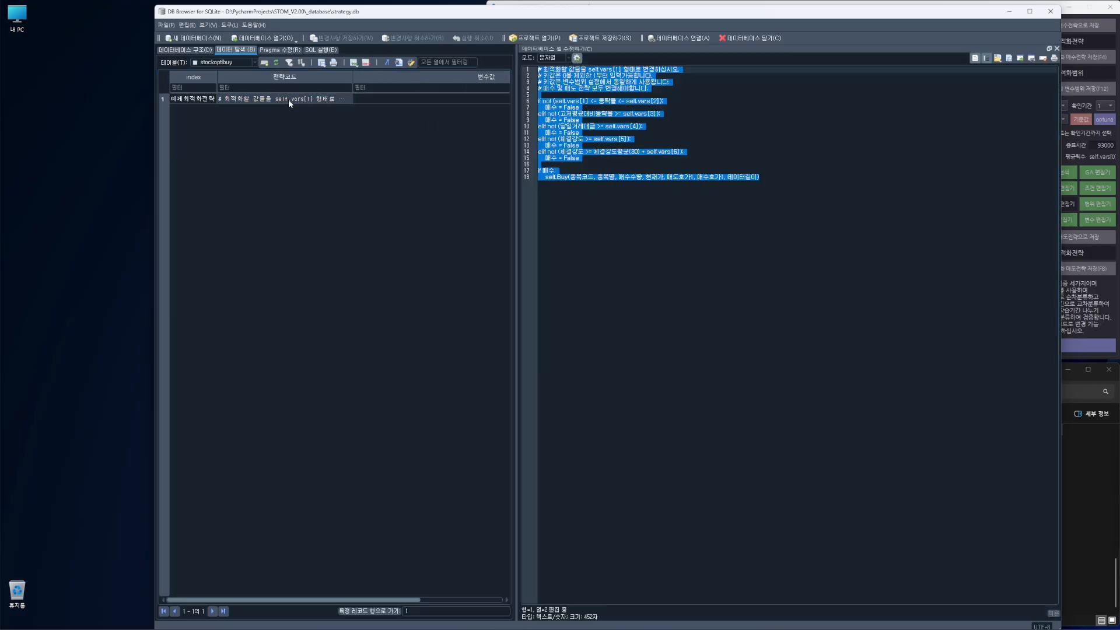
left_click(659, 203)
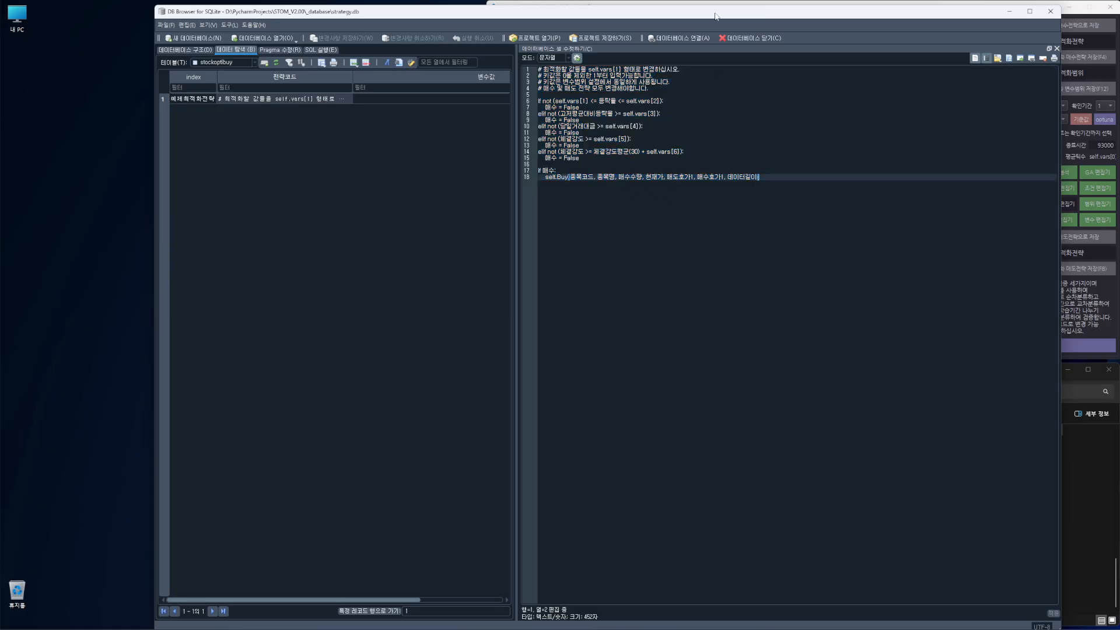
left_click_drag(716, 16, 713, 266)
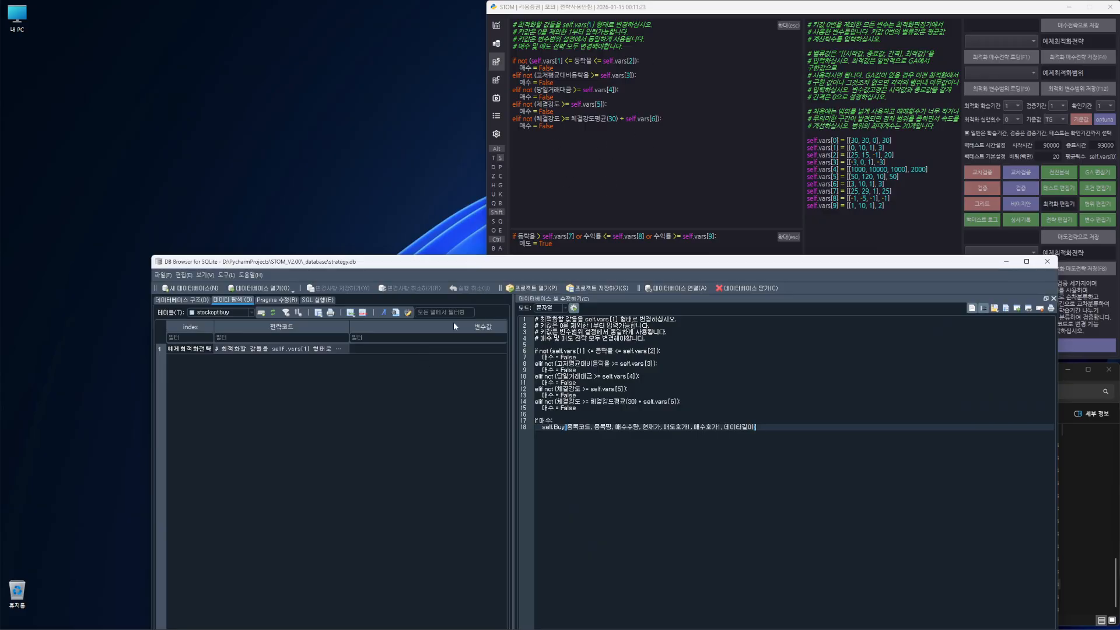
left_click_drag(622, 262, 625, 41)
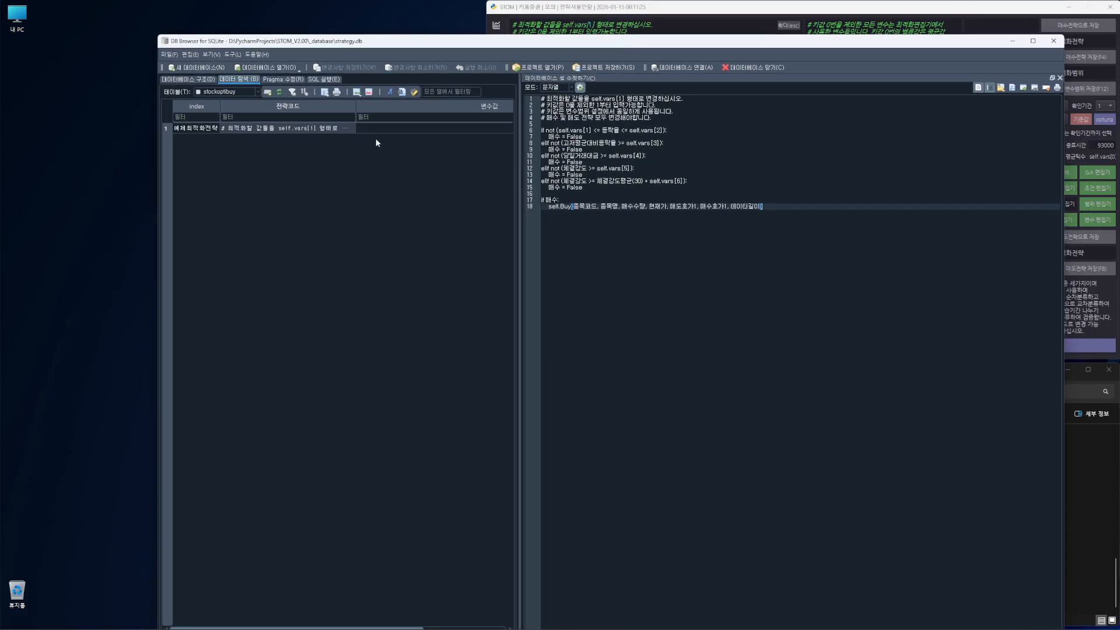
Step: Close the cell editor, inspect the 변수값 cell of the 예제최적화전략 record, and minimize the database window
left_click(410, 128)
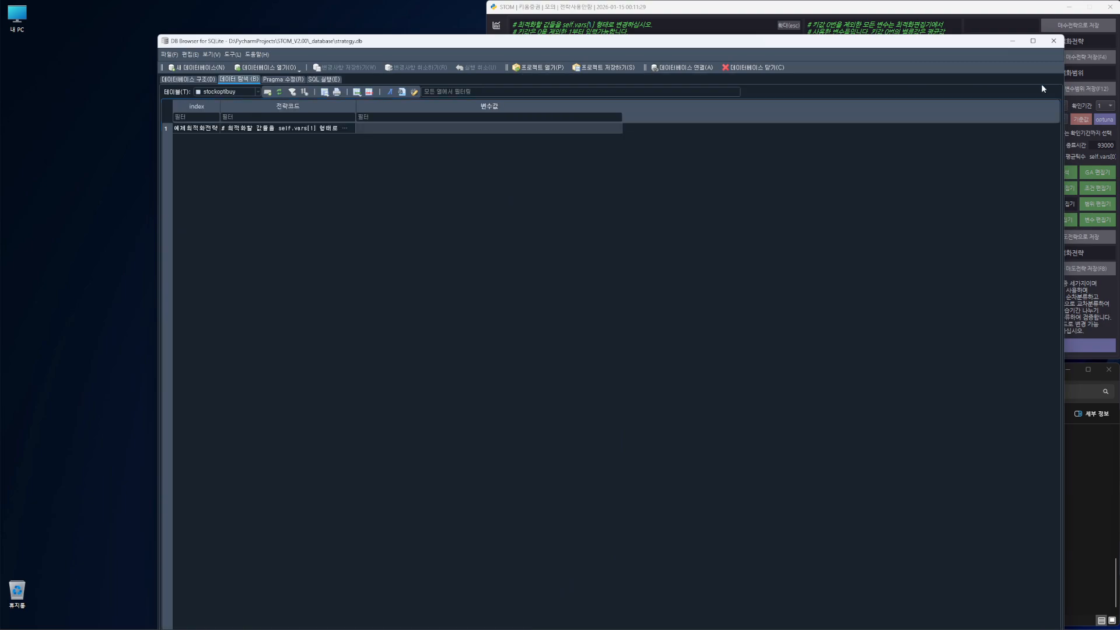
left_click(1060, 78)
left_click(467, 128)
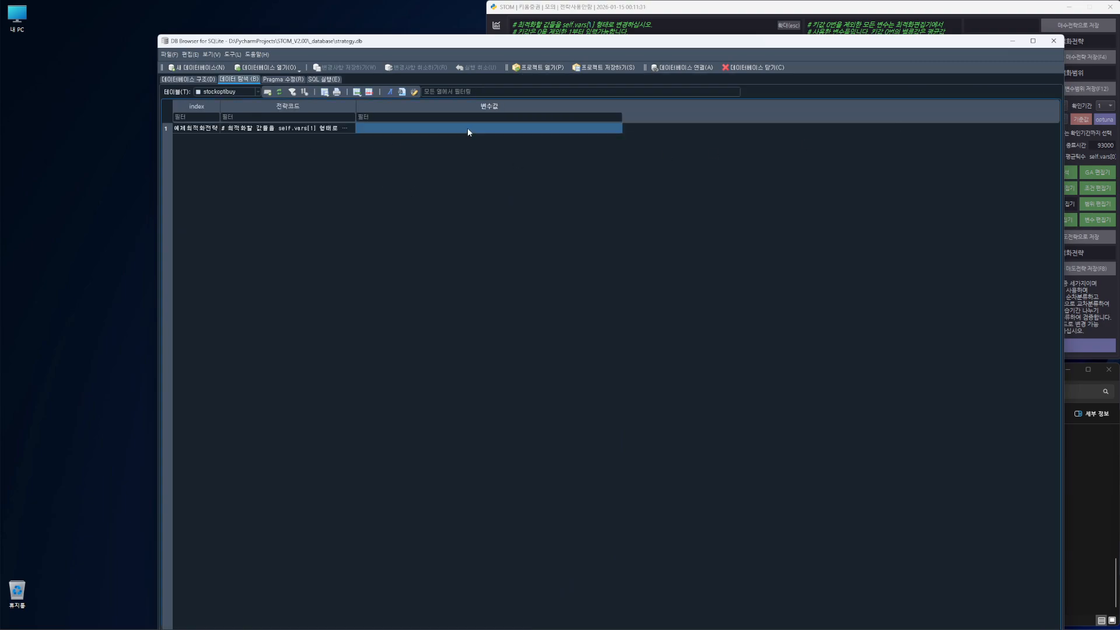
double_click(474, 128)
key("Return")
left_click(459, 158)
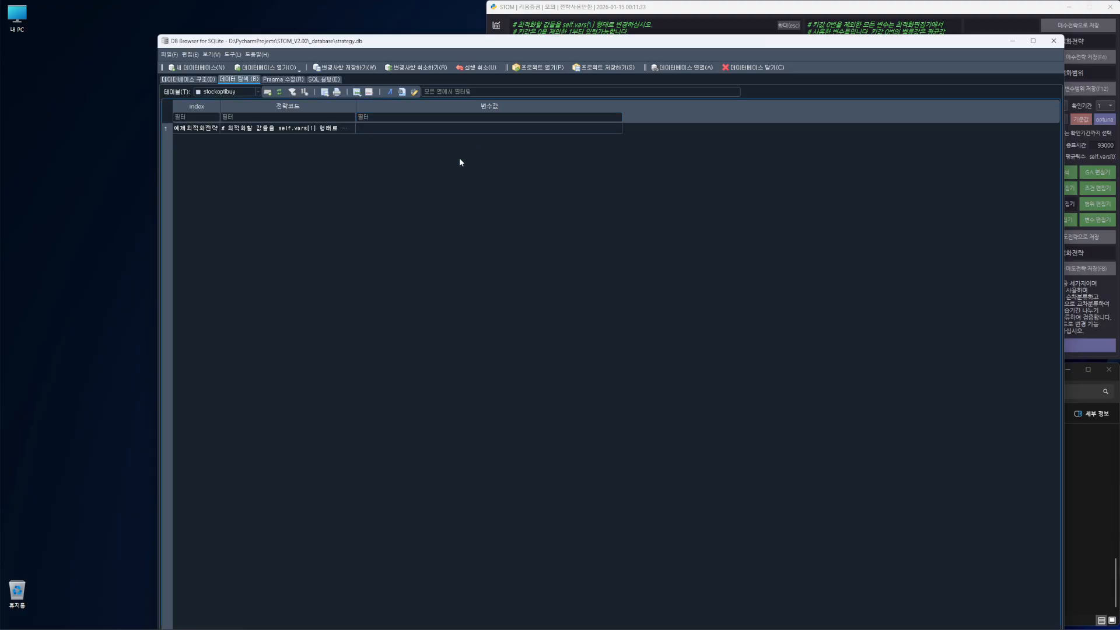
left_click(482, 127)
left_click(475, 149)
left_click(488, 127)
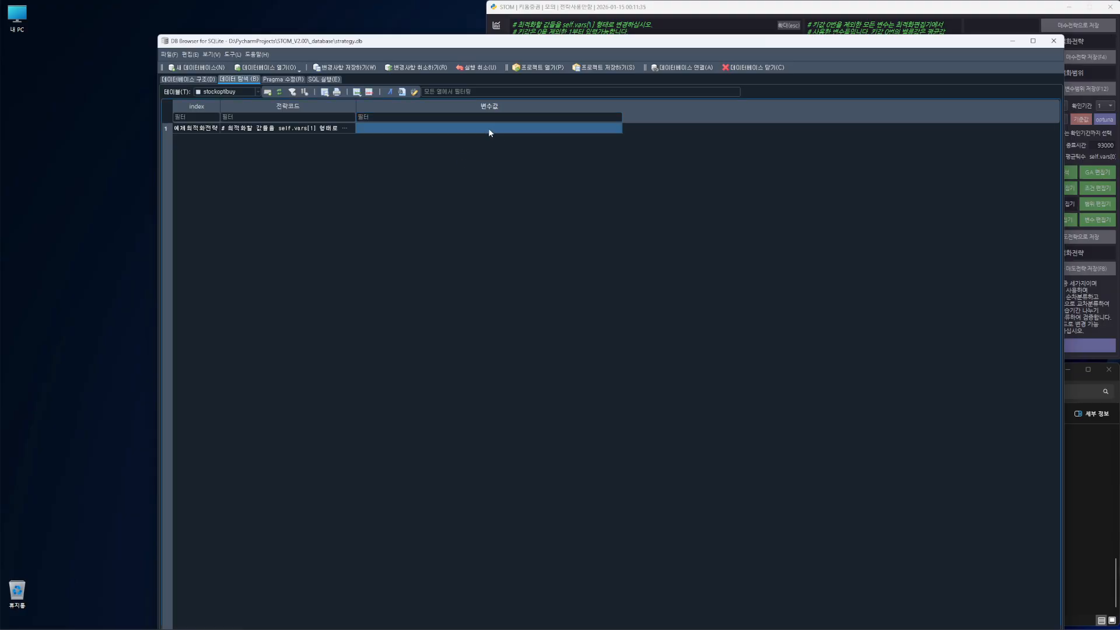
left_click(488, 148)
left_click(1015, 42)
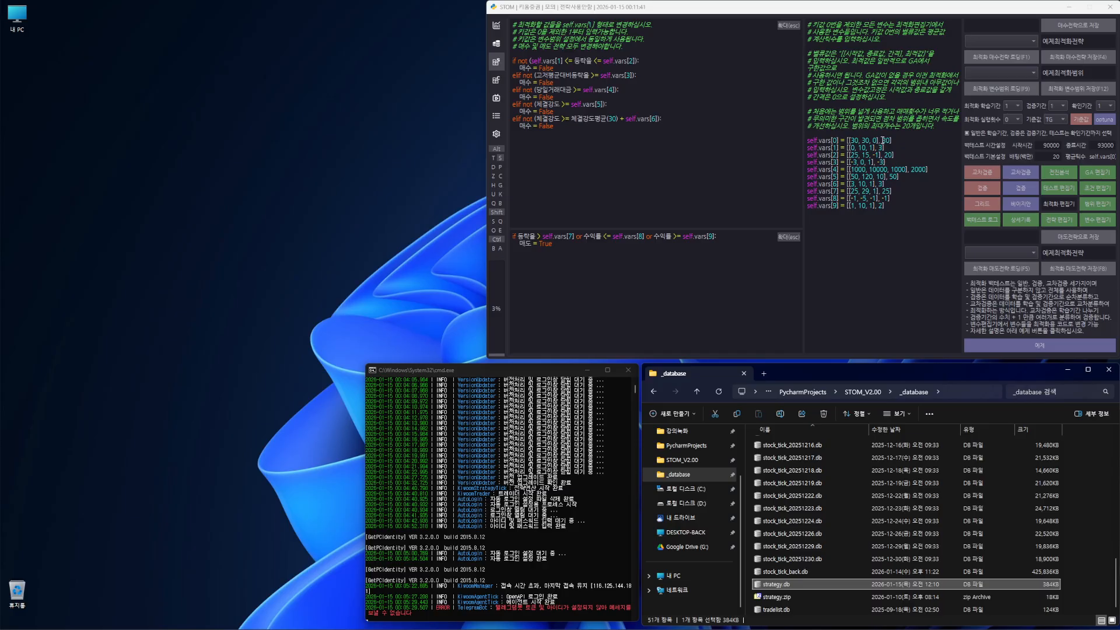
Step: Examine the range and optimal values of the first self.vars entries in the optimization editor
left_click_drag(879, 148, 893, 155)
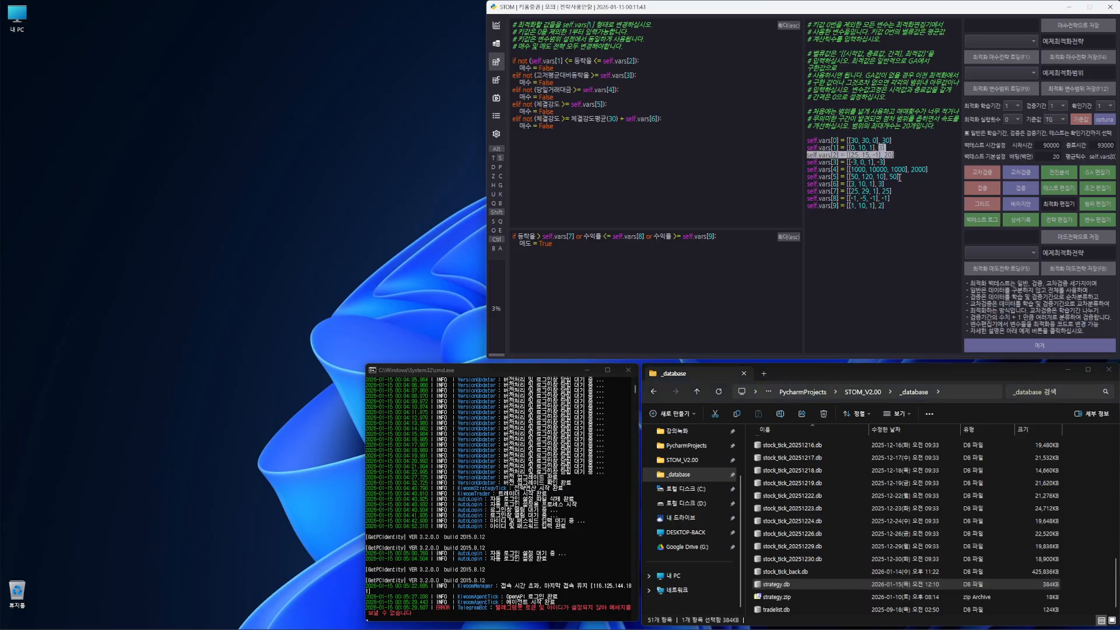
left_click(899, 177)
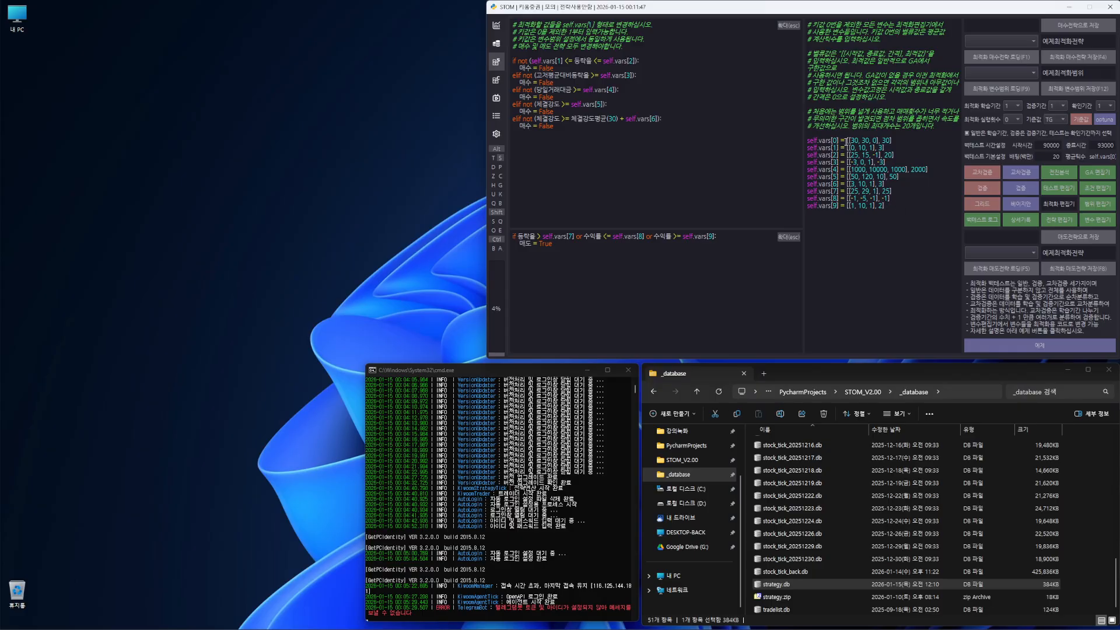
left_click_drag(847, 141, 902, 140)
left_click(896, 155)
left_click_drag(817, 141, 892, 141)
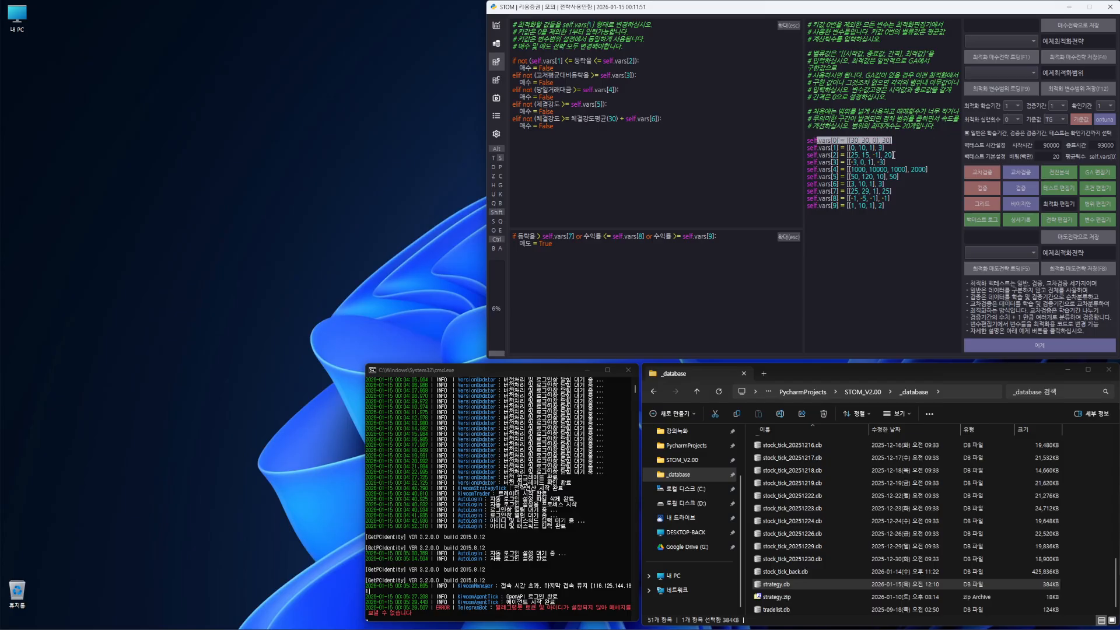
left_click(893, 155)
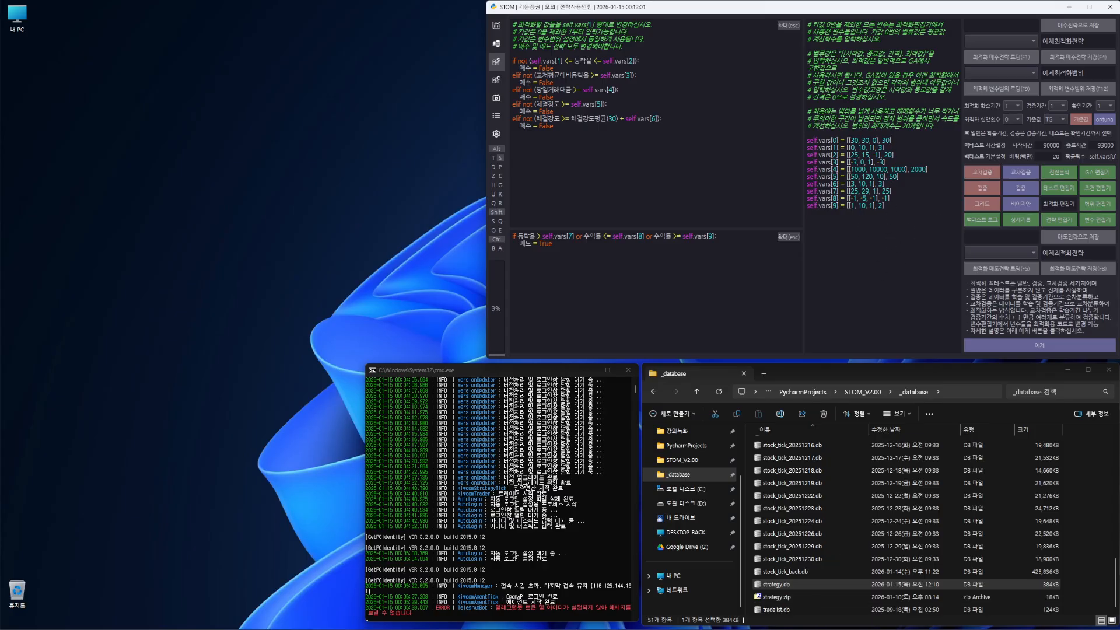
Step: Recheck the 변수값 cell in strategy.db, and close both the strategy.db and setting.db windows, discarding the pending changes
double_click(776, 584)
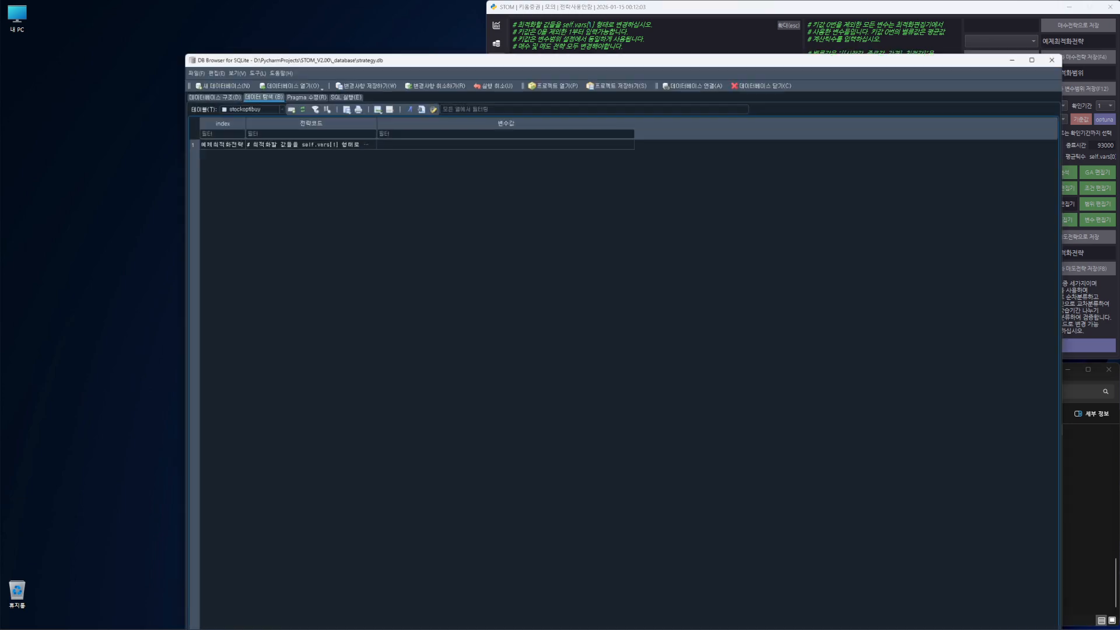
left_click(468, 130)
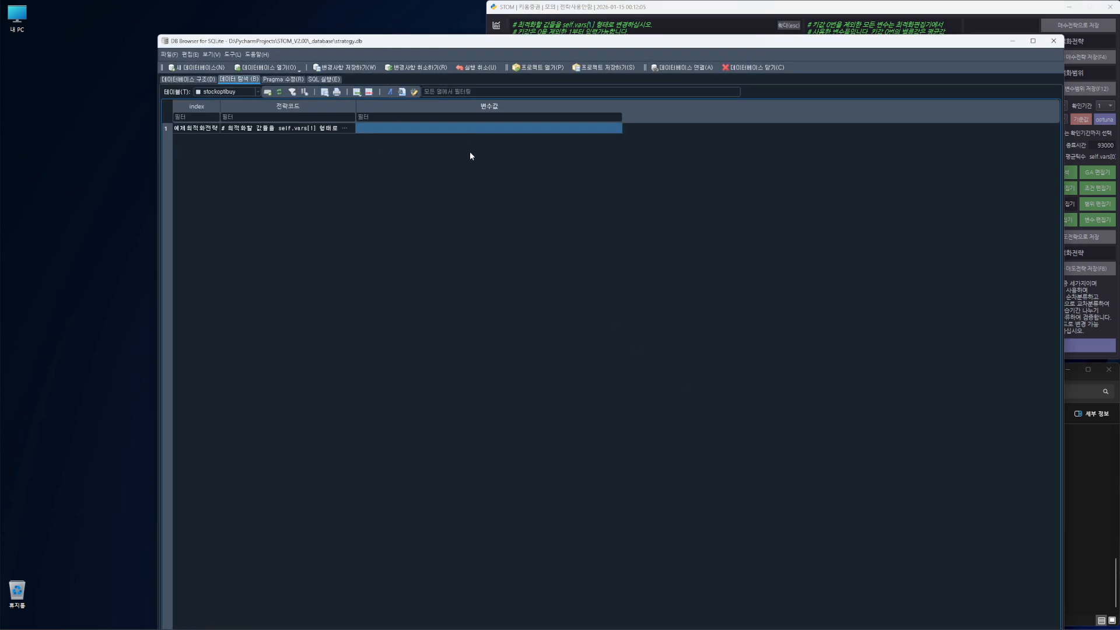
left_click_drag(807, 58, 806, 262)
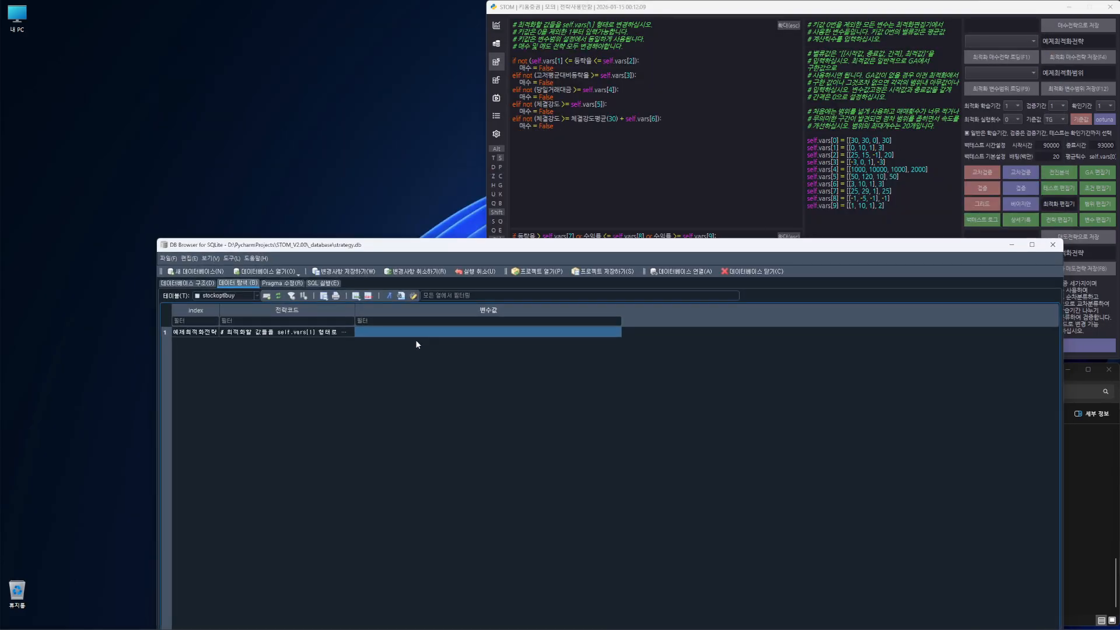
left_click(1053, 245)
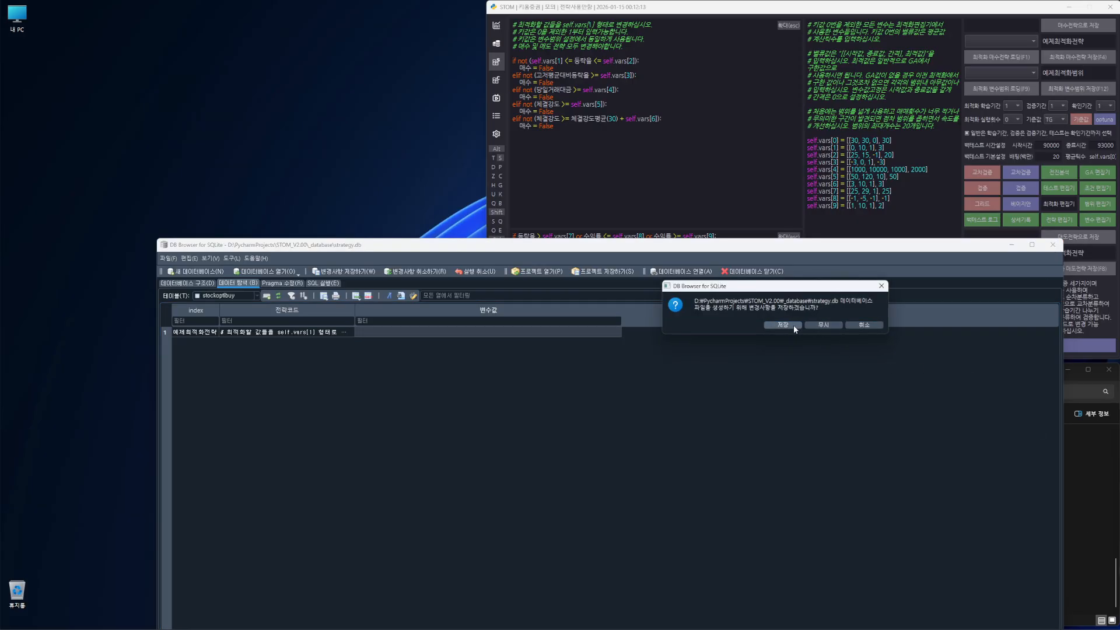
left_click(824, 324)
double_click(1002, 446)
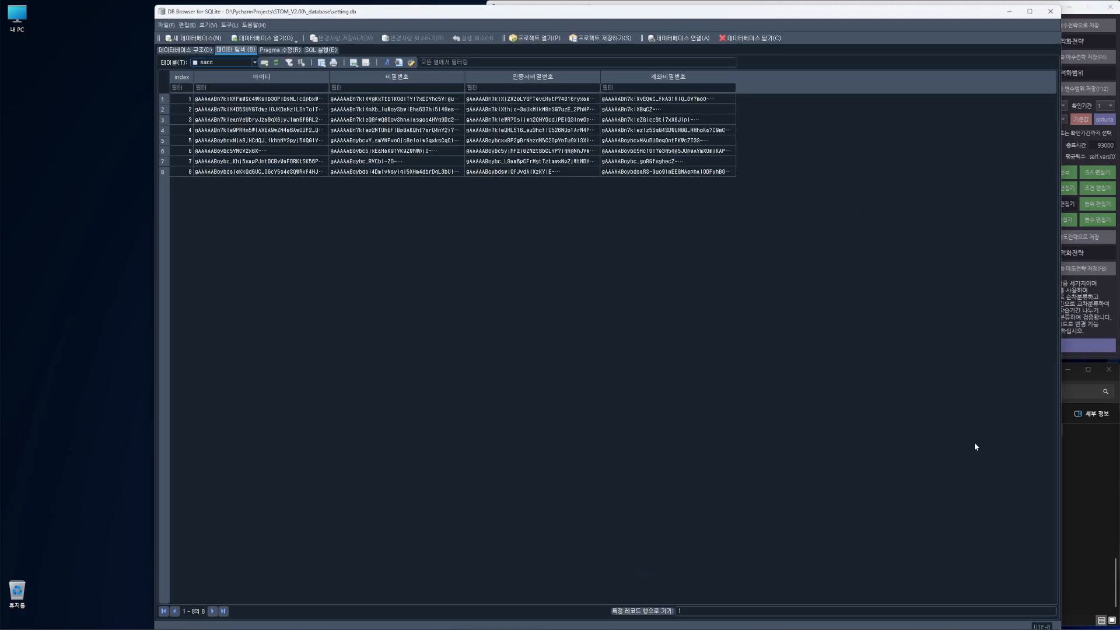
left_click(1047, 21)
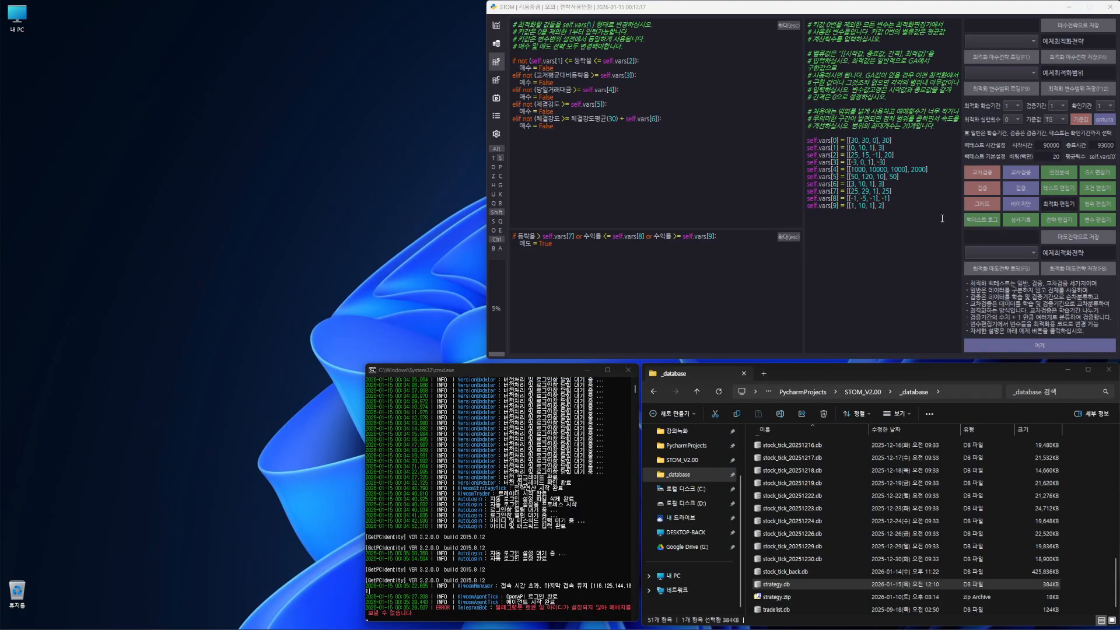
Step: Open the settings, choose 예제최적화전략 as the stock buy strategy, and dismiss the optimization strategy warning
left_click(496, 135)
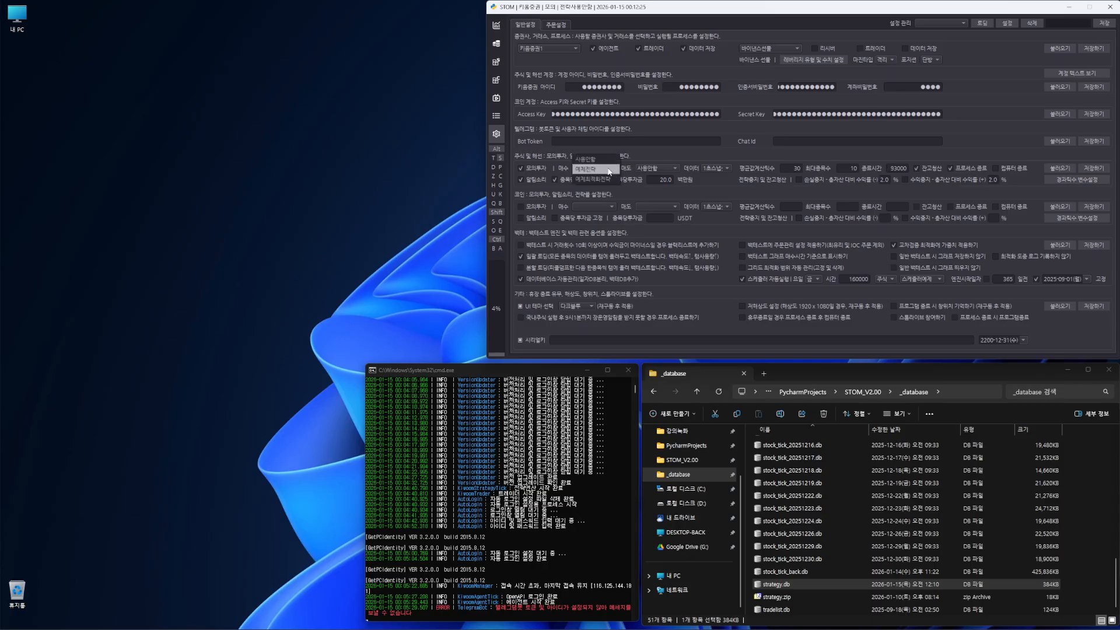
left_click(602, 180)
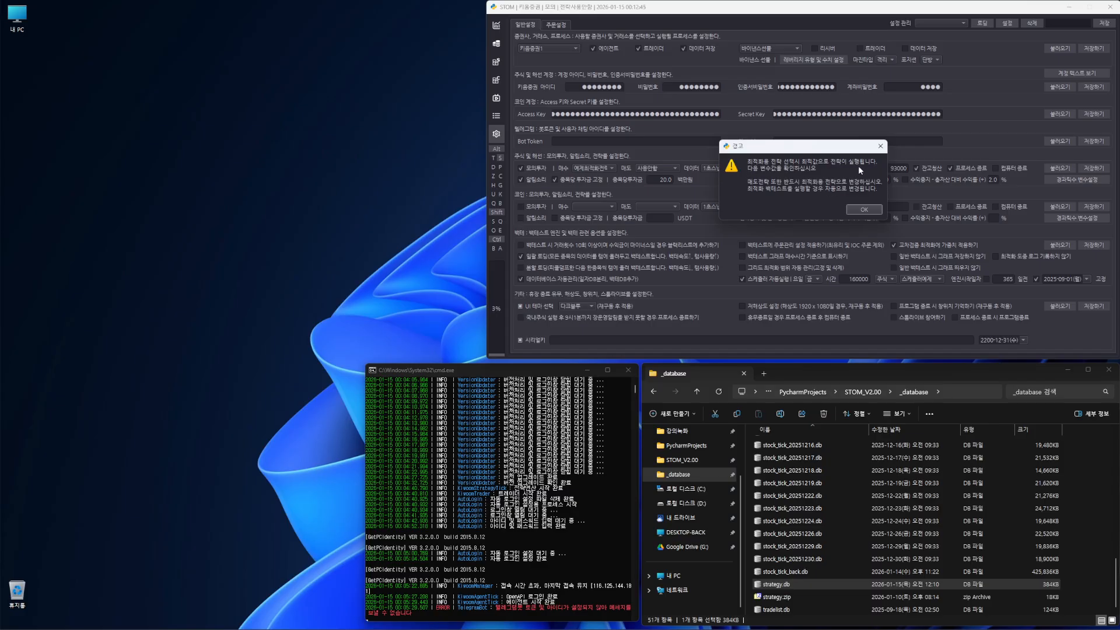
left_click(851, 213)
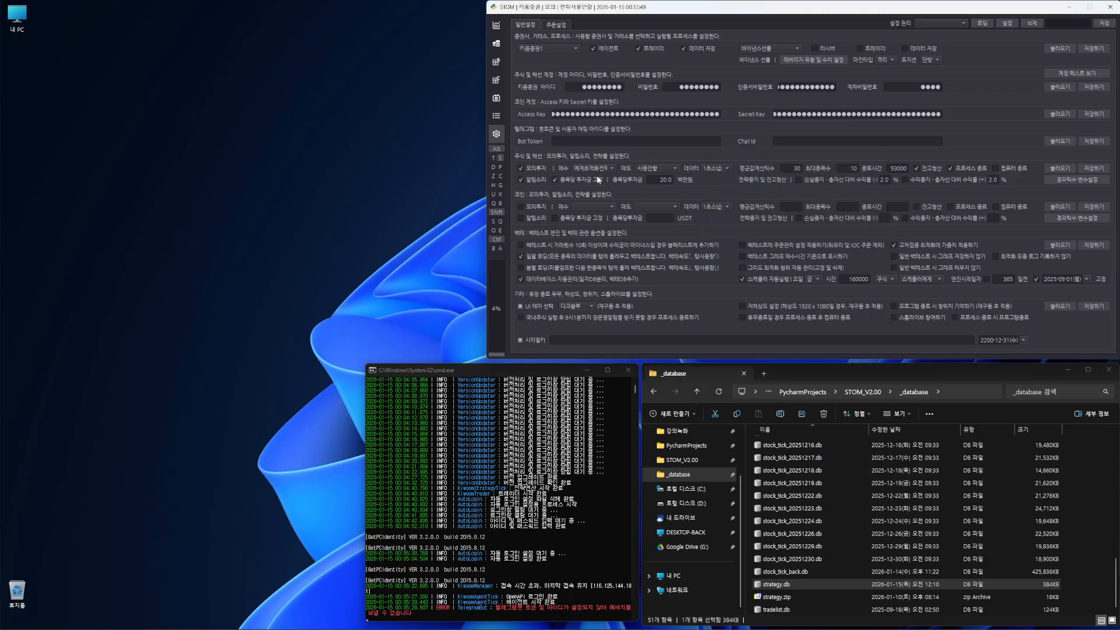
Step: Set both the stock buy and sell strategies to 예제전략
left_click(612, 167)
left_click(607, 165)
left_click(671, 168)
left_click(655, 179)
Step: Compare the stock data type options and set the data type to 1분봉
left_click(725, 171)
left_click(725, 168)
left_click(722, 170)
left_click(720, 178)
left_click(723, 169)
left_click(724, 169)
left_click(725, 168)
left_click(723, 162)
scroll(724, 170, "down", 1)
left_click(726, 168)
Step: Examine the 평균값계산틱수, 최대종목수, 종료시간 and shutdown options of the stock strategy settings
left_click(793, 169)
left_click(846, 168)
left_click(845, 178)
left_click(903, 169)
double_click(904, 168)
left_click(891, 169)
left_click_drag(891, 170, 908, 168)
left_click(892, 169)
left_click_drag(891, 169, 906, 168)
left_click(934, 168)
left_click(921, 167)
left_click(1013, 168)
Step: Examine how 종목당투자금, 종목당 투자금 고정 and 최대종목수 work together in the stock strategy settings
left_click_drag(653, 180, 702, 180)
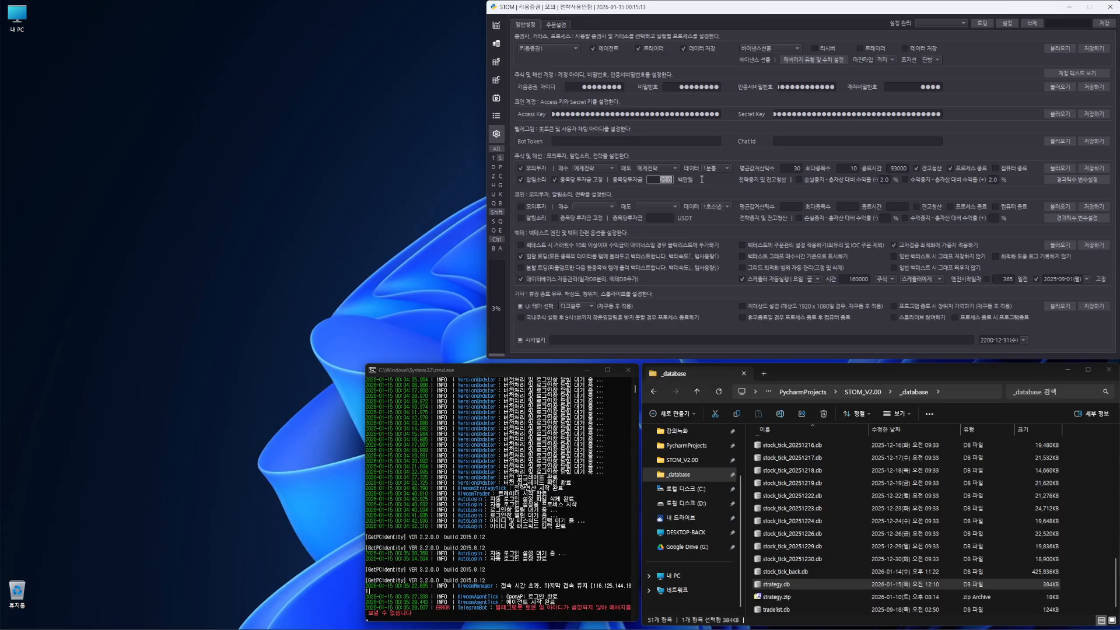
left_click(585, 179)
left_click_drag(840, 169, 872, 169)
left_click_drag(840, 168, 865, 173)
left_click(850, 169)
left_click_drag(848, 167, 856, 169)
left_click(850, 168)
left_click(577, 180)
double_click(655, 180)
left_click(725, 191)
key("Return")
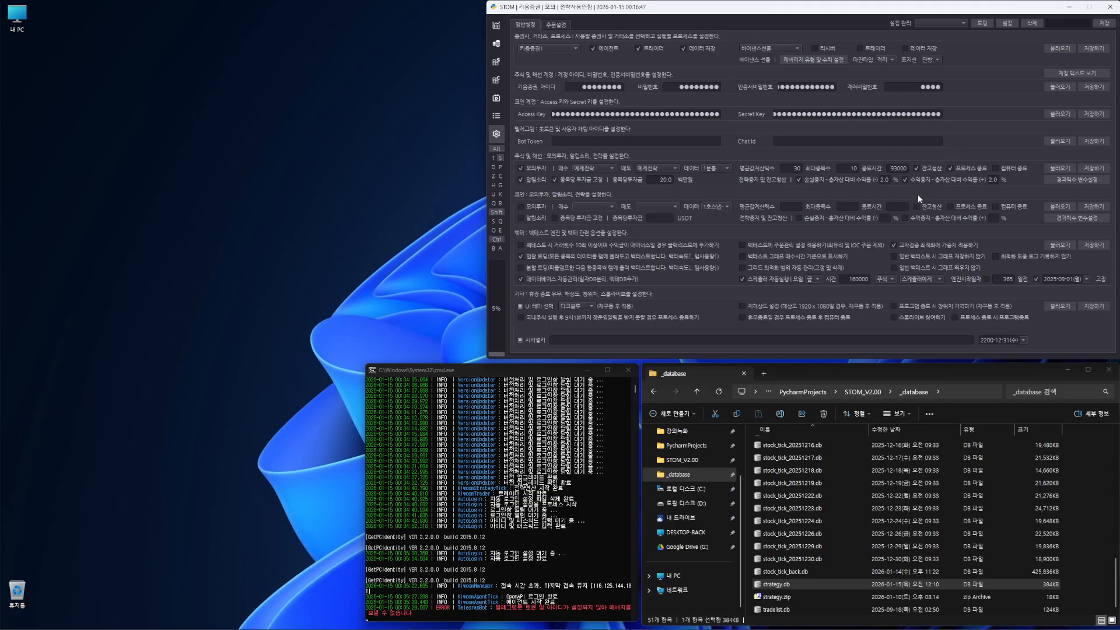
Step: Reload the saved stock strategy settings and load the saved coin strategy settings
left_click(844, 178)
left_click(1061, 168)
left_click(1049, 207)
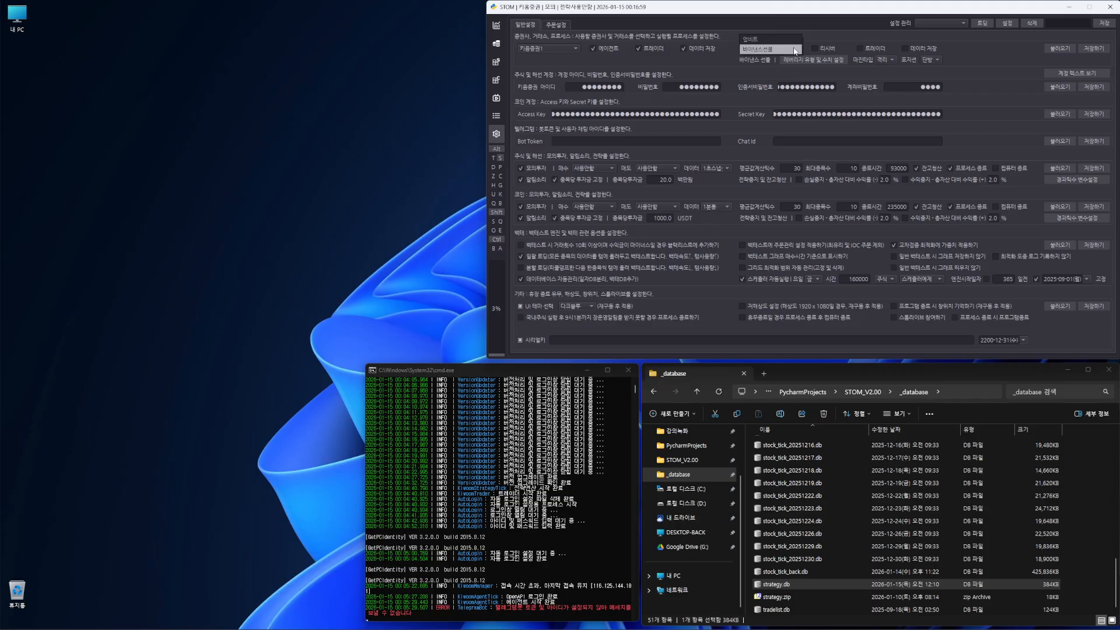
Step: Switch the coin exchange to 업비트 and save the exchange settings
scroll(793, 47, "up", 1)
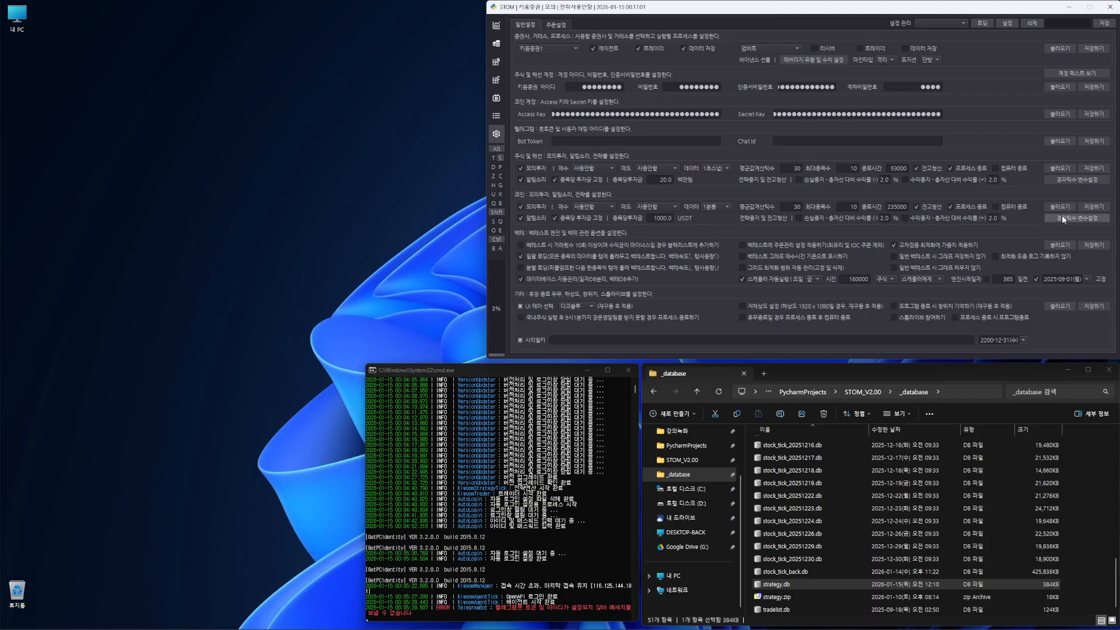
left_click(1098, 53)
left_click(877, 195)
Step: Set the coin exchange to 바이낸스선물 and save the exchange settings
left_click(769, 48)
left_click(758, 63)
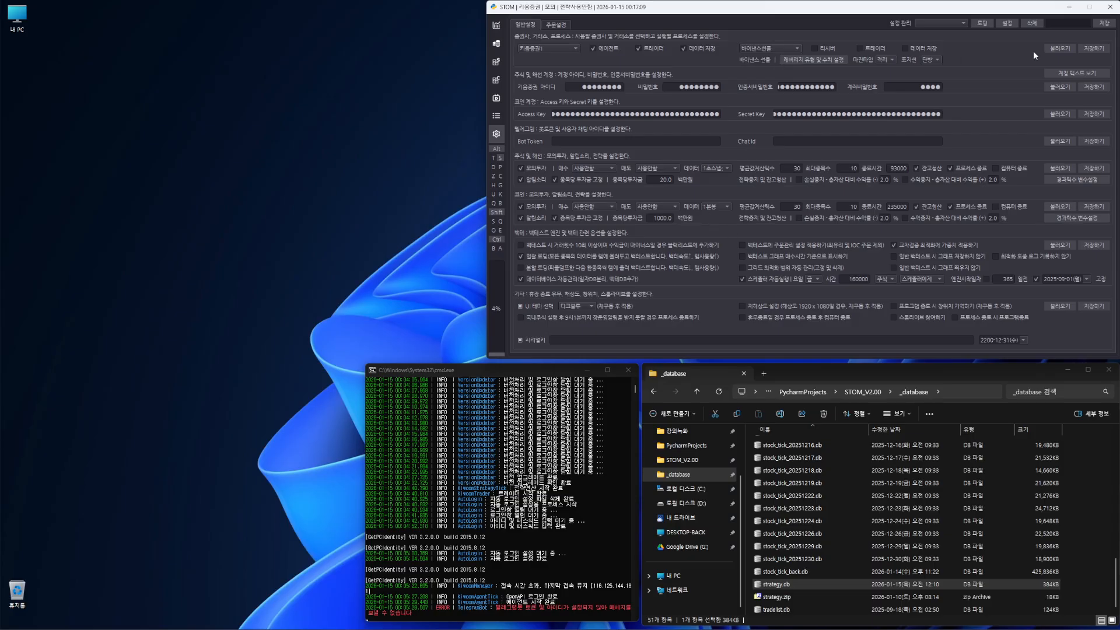
left_click(1089, 50)
left_click(877, 195)
Step: Try to save the coin strategy settings with the end time set to 235500
left_click(1094, 206)
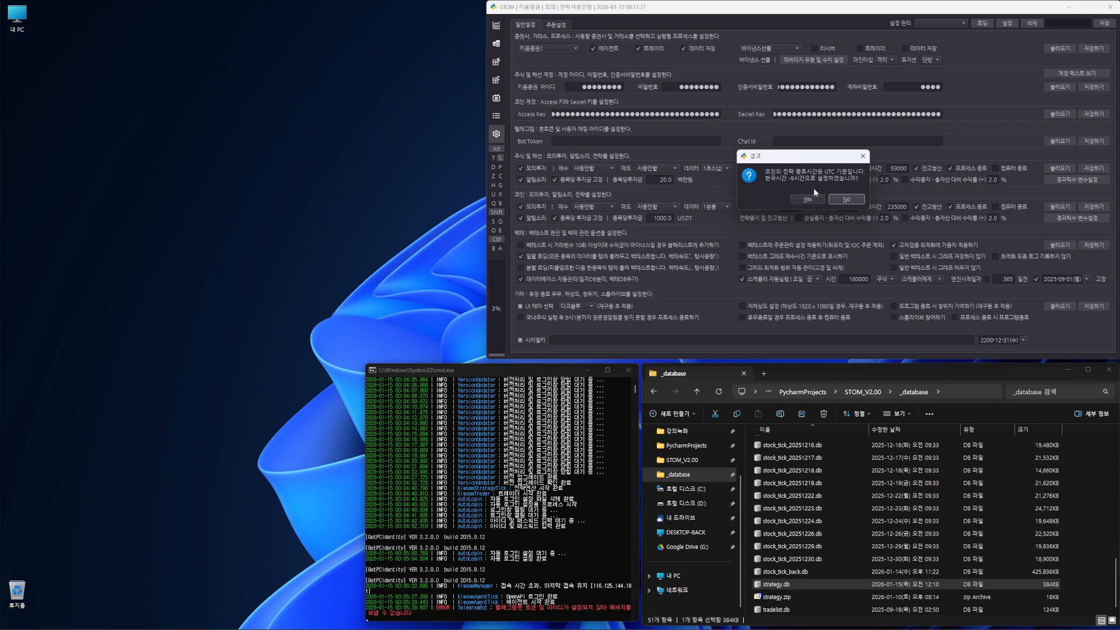
left_click(863, 156)
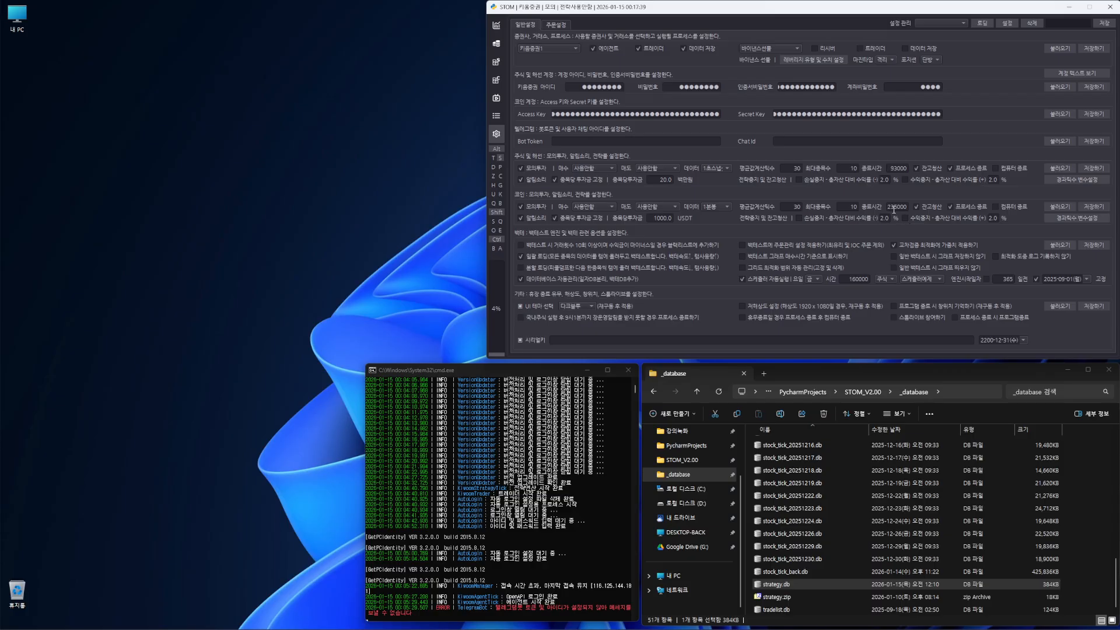
left_click_drag(887, 208, 912, 222)
left_click(898, 209)
double_click(890, 206)
left_click(899, 207)
double_click(888, 207)
left_click(899, 206)
key("Delete")
left_click(1082, 208)
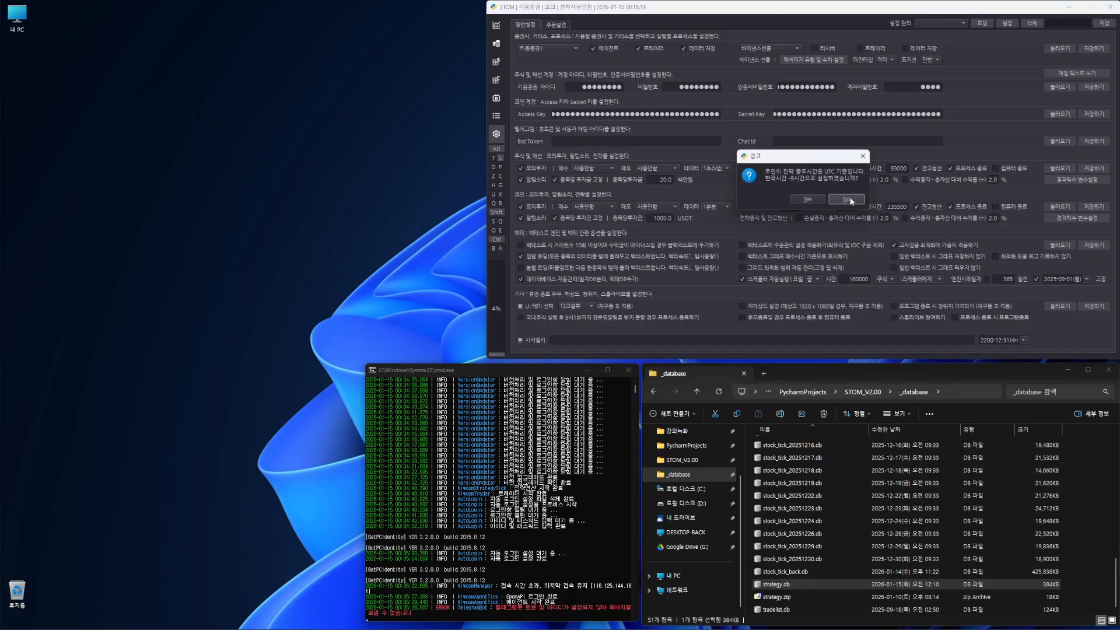
left_click(811, 198)
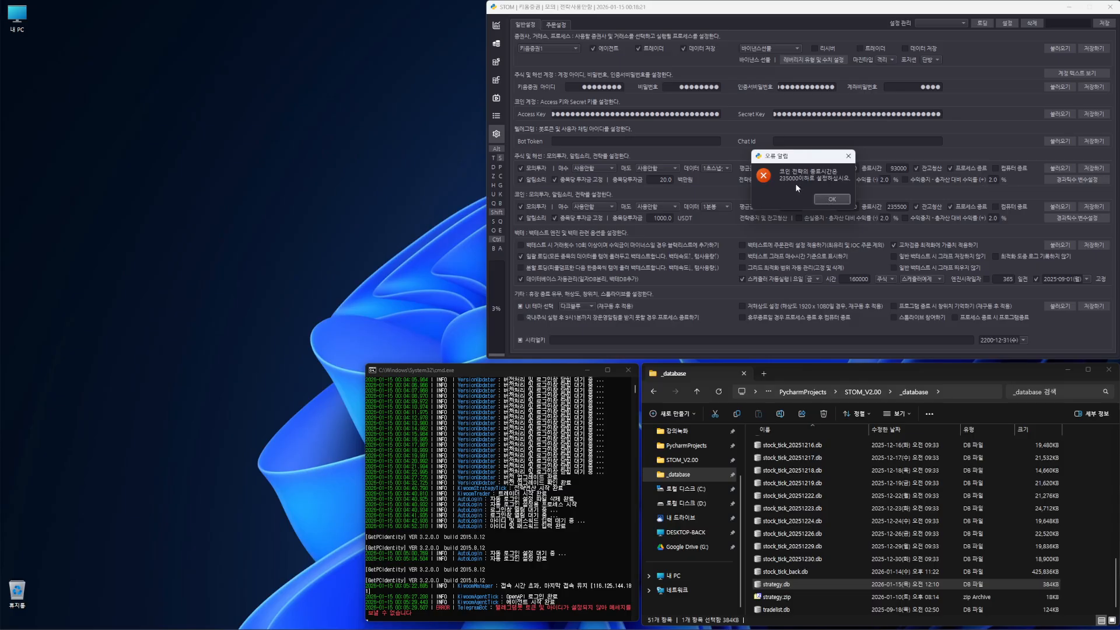
left_click(834, 199)
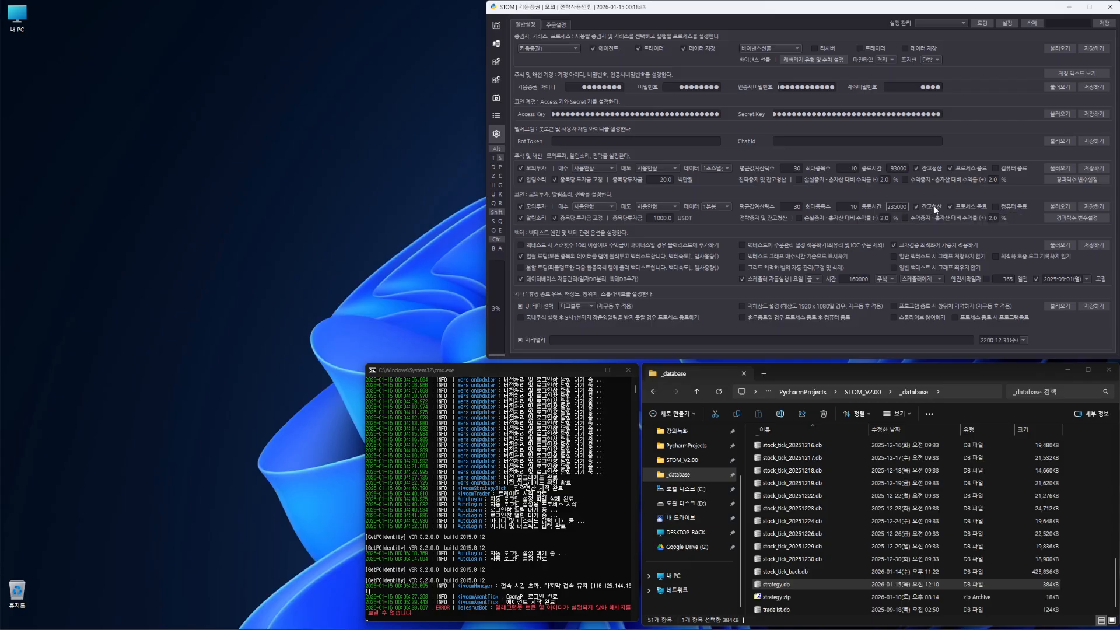
Step: Save the coin strategy settings with the end time 235000, confirming that it is based on UTC
double_click(903, 207)
left_click(901, 207)
left_click_drag(889, 207, 908, 207)
left_click(899, 206)
mouse_move(889, 207)
left_mouse_down()
mouse_move(911, 211)
mouse_move(896, 208)
mouse_move(914, 233)
mouse_move(900, 208)
mouse_move(886, 209)
left_mouse_up()
key("Right")
left_click(1088, 208)
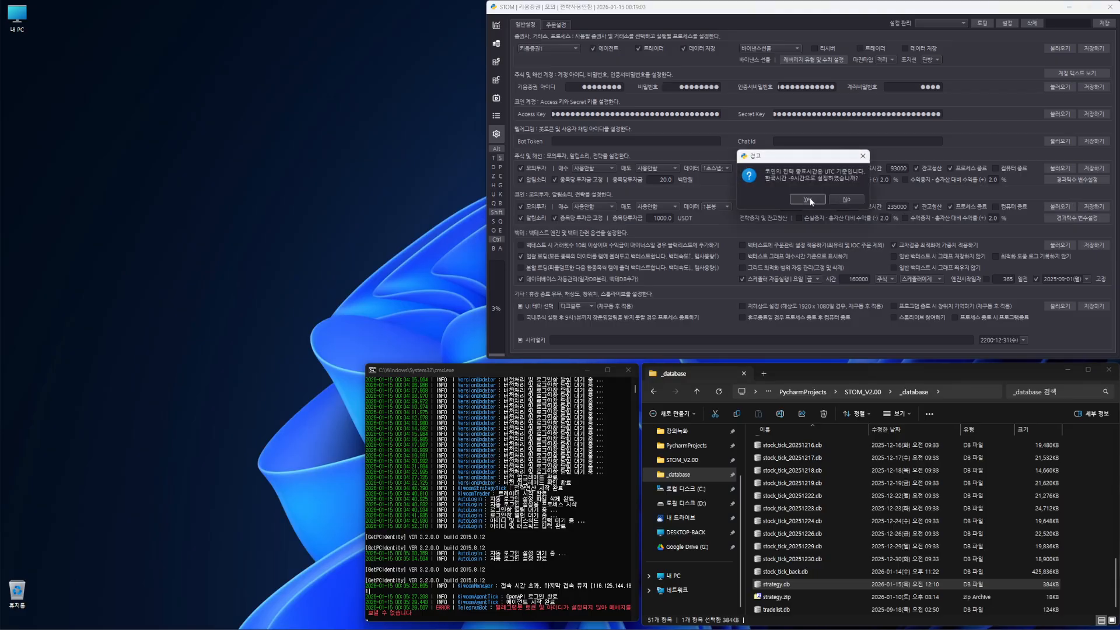
left_click(875, 196)
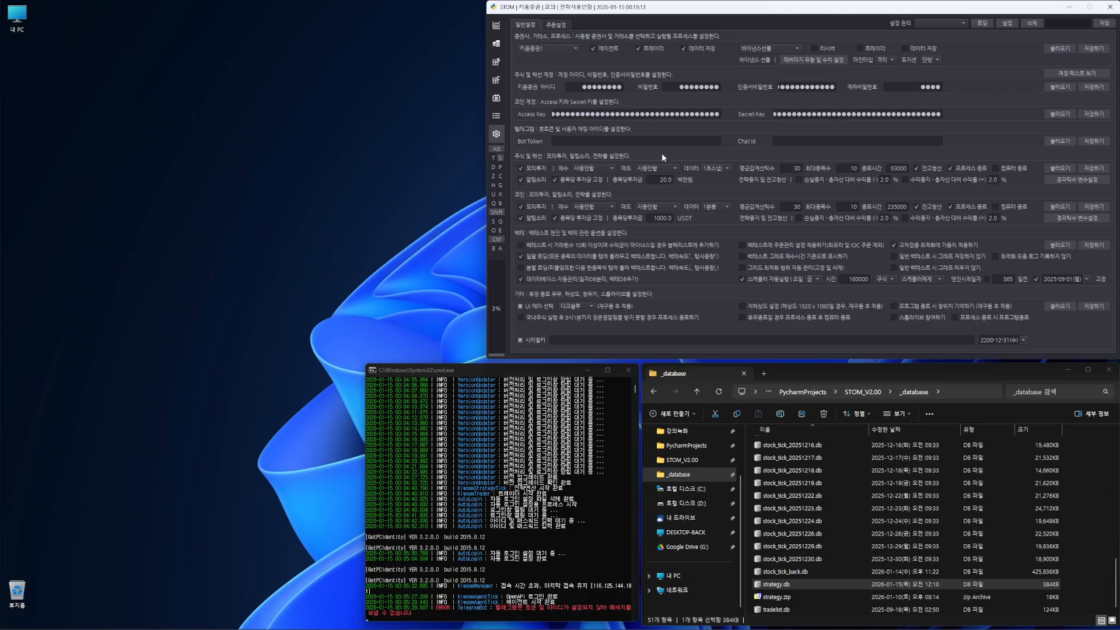
Step: Try the end time 153000 in the stock strategy settings and review the data type options
double_click(896, 168)
type("153000")
left_click(892, 168)
double_click(888, 168)
left_click(893, 168)
double_click(899, 168)
left_click(713, 168)
left_click(723, 170)
Step: Select 해외선물5 as the broker and set the 주식 및 해선 data type to 1분봉
left_click(579, 49)
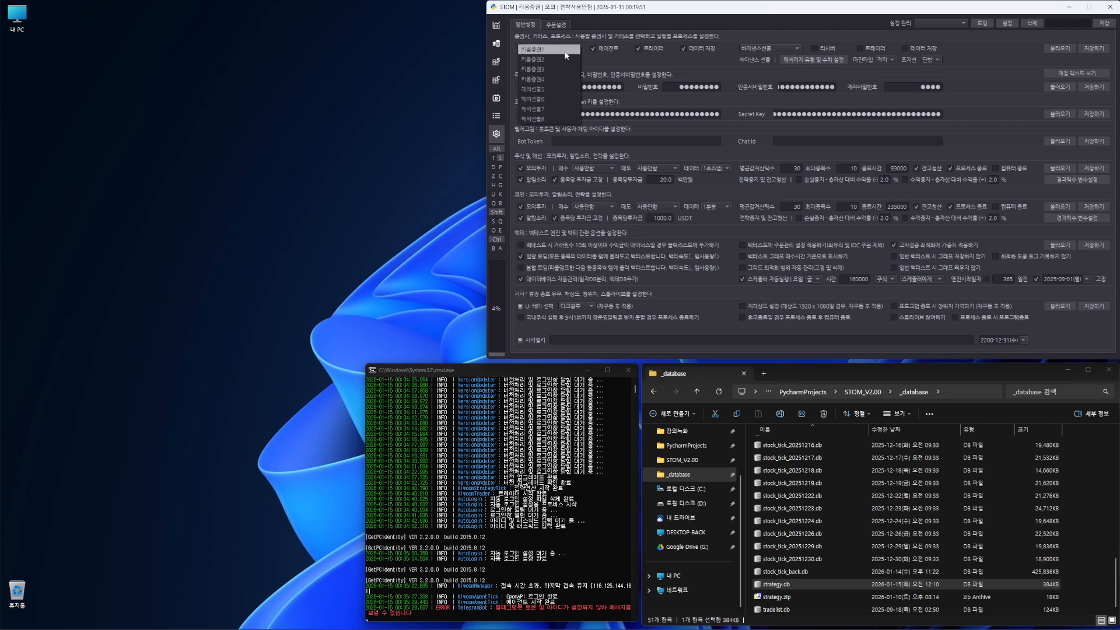
left_click(552, 91)
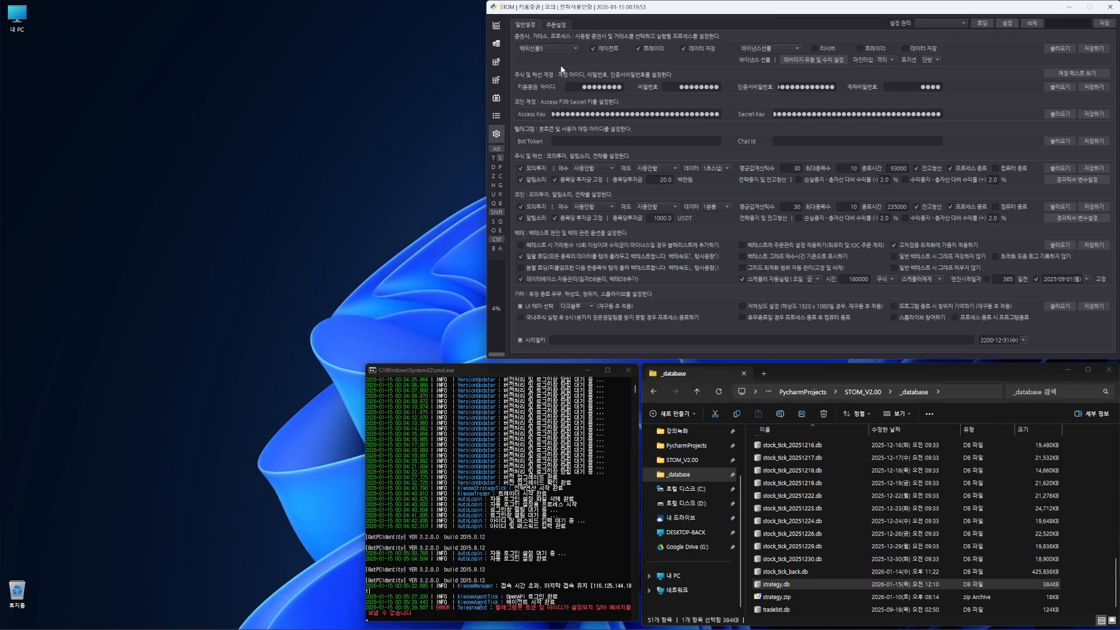
double_click(892, 170)
left_click(729, 170)
Step: Set the end time of the 주식 및 해선 strategy to 160000
left_click_drag(890, 168, 922, 168)
type("160000")
double_click(897, 168)
left_click(900, 170)
left_click_drag(888, 168, 914, 172)
left_click(889, 168)
left_click_drag(889, 170, 930, 167)
left_click(898, 169)
double_click(898, 169)
left_click(898, 169)
double_click(897, 169)
left_click(898, 169)
double_click(898, 168)
left_click(901, 169)
key("ctrl+a")
left_click(660, 592)
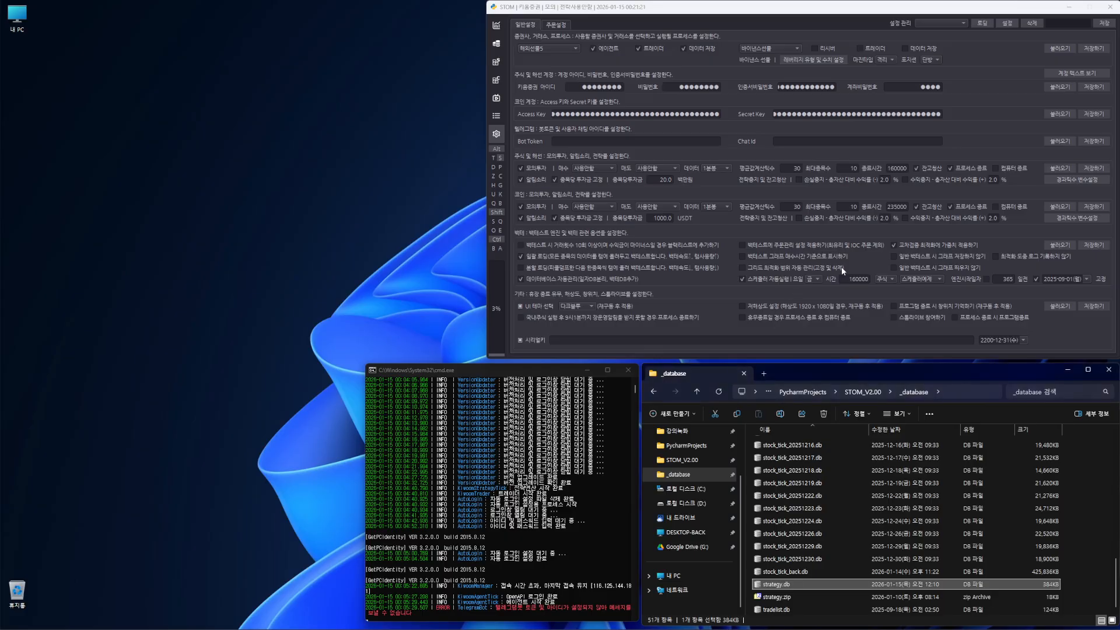
left_click(978, 133)
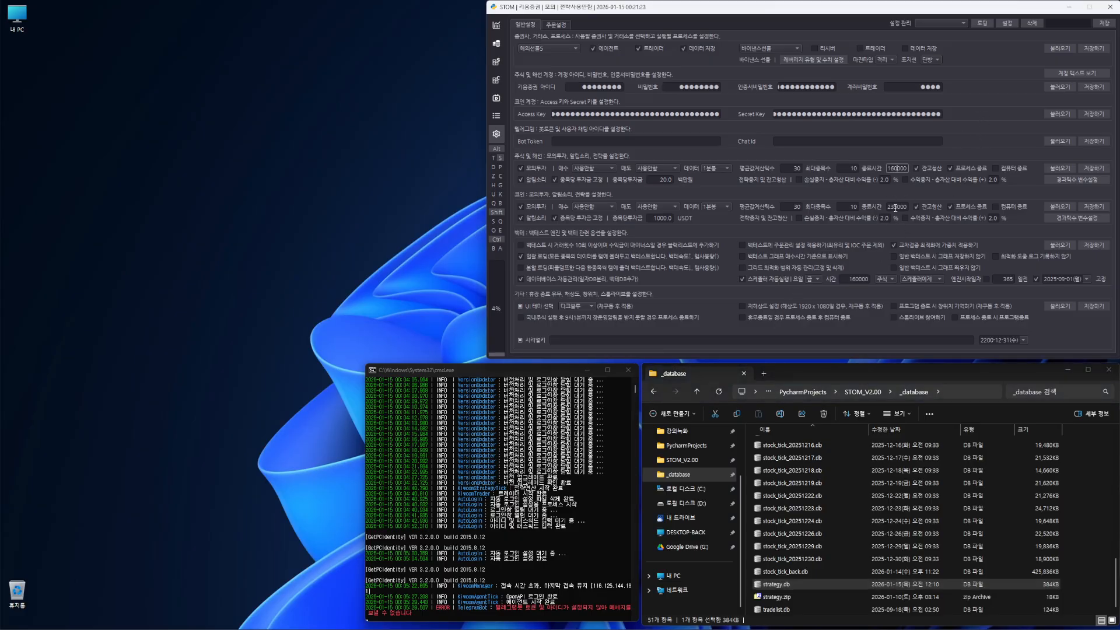
left_click(895, 207)
left_click_drag(887, 207, 908, 207)
left_click(898, 207)
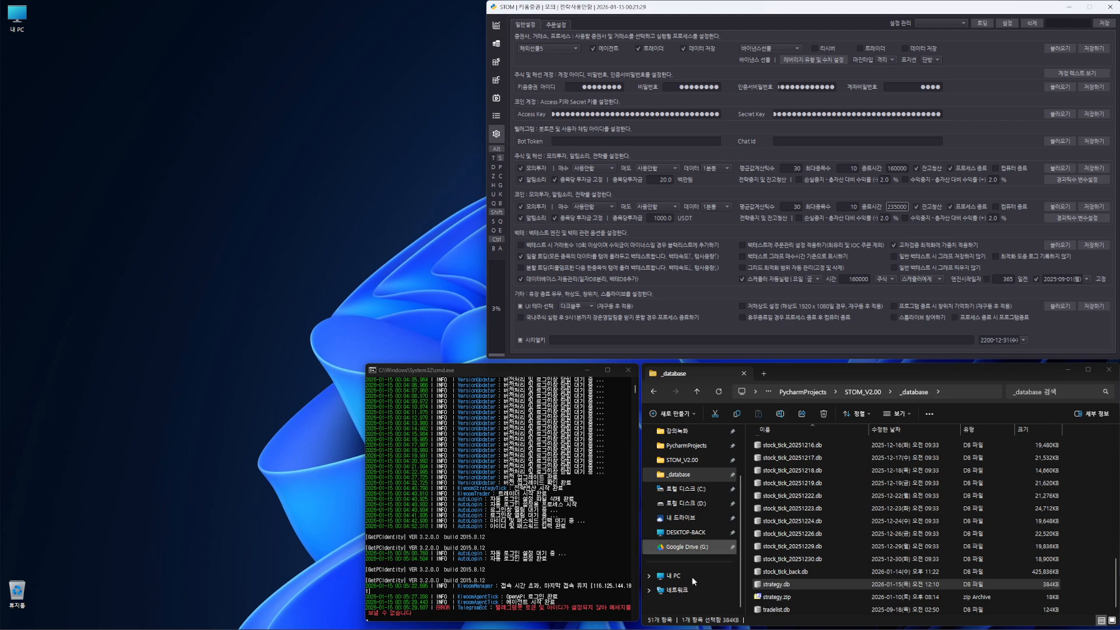
Step: Search Windows for 메모, open 메모장, and close its window
mouse_move(659, 629)
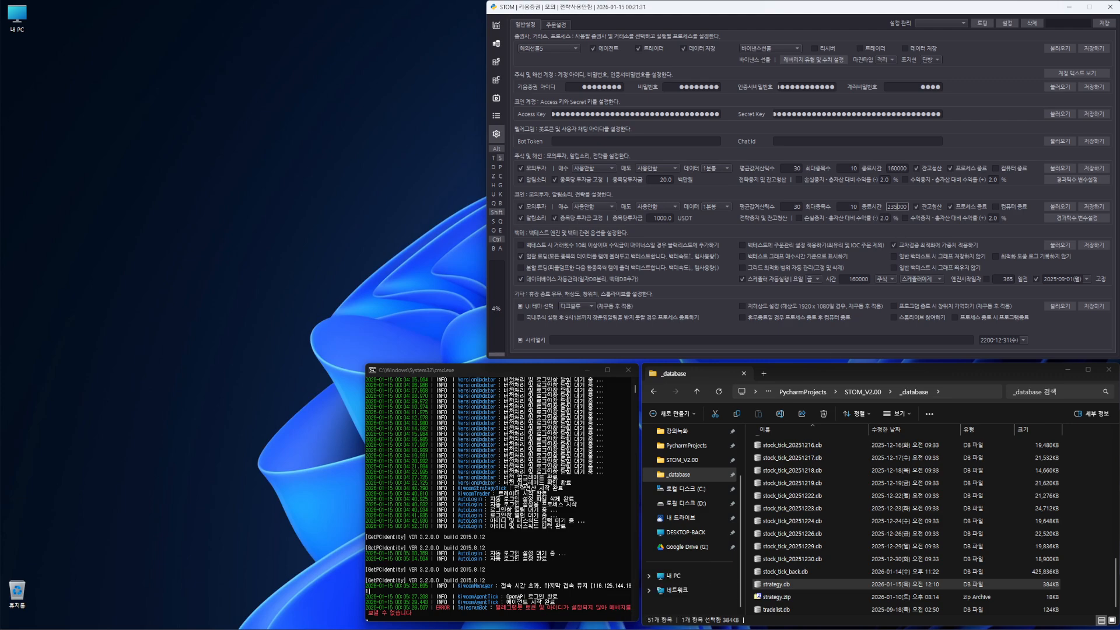
left_click(659, 627)
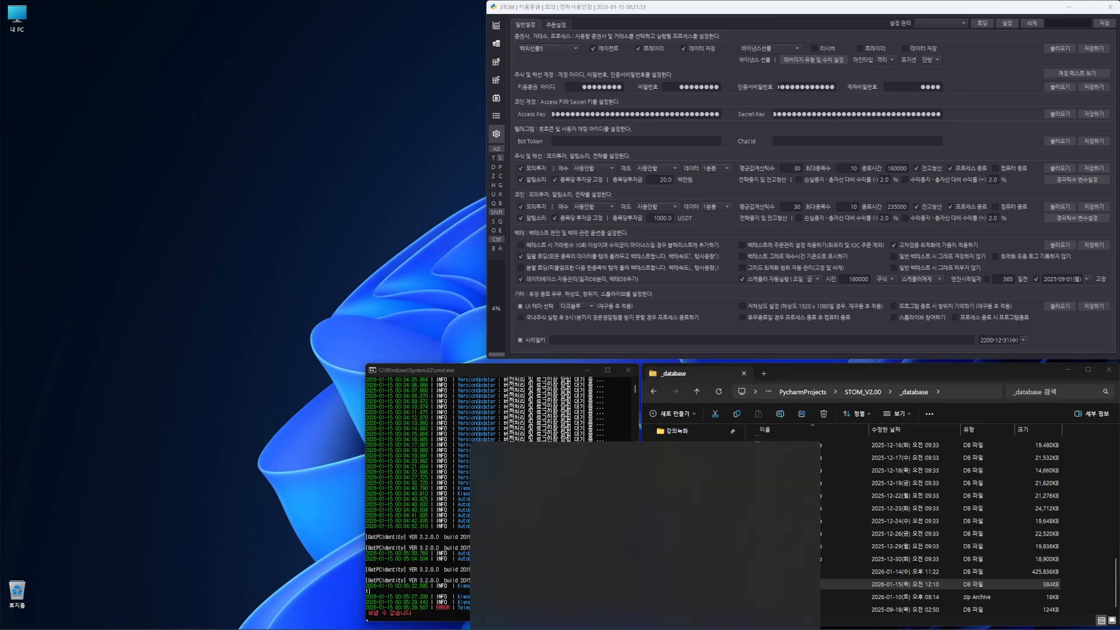
type("ap")
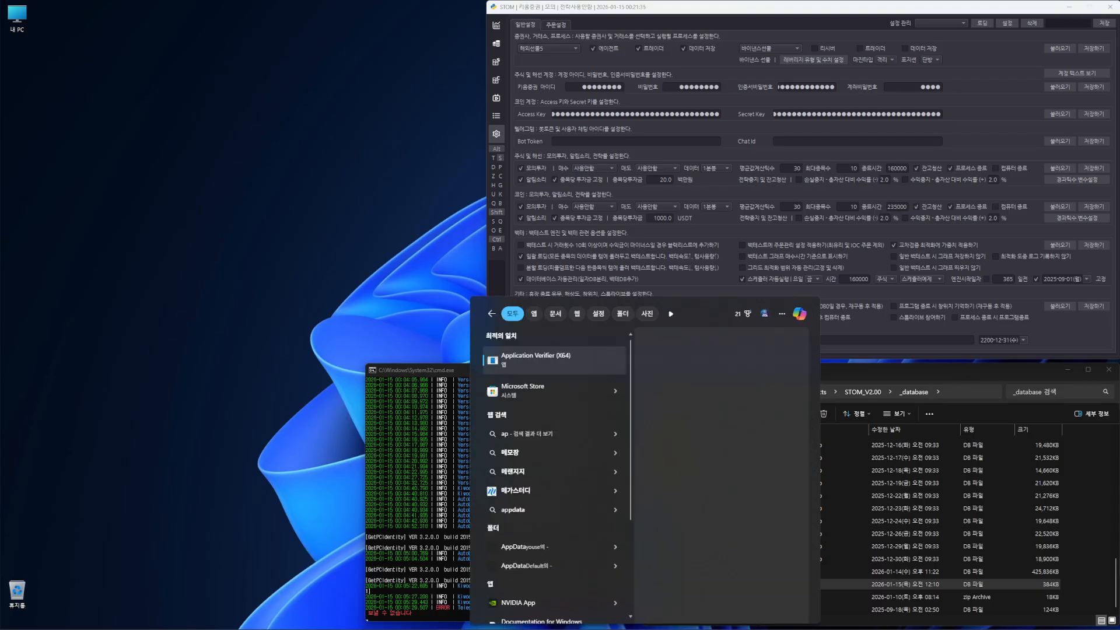
key("BackSpace")
type("메모")
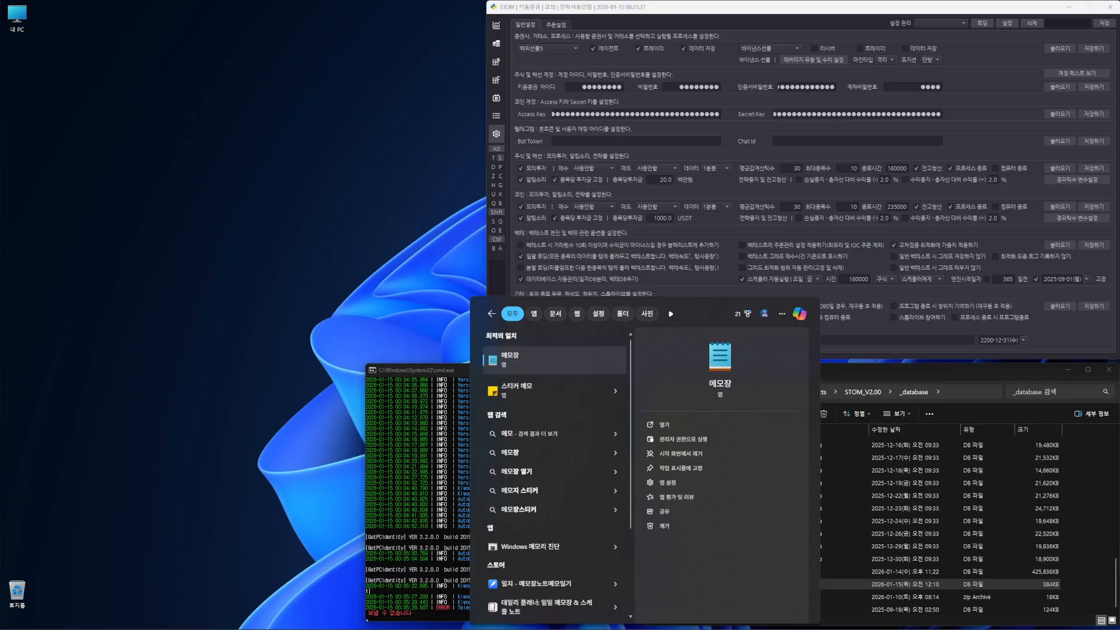
left_click(505, 360)
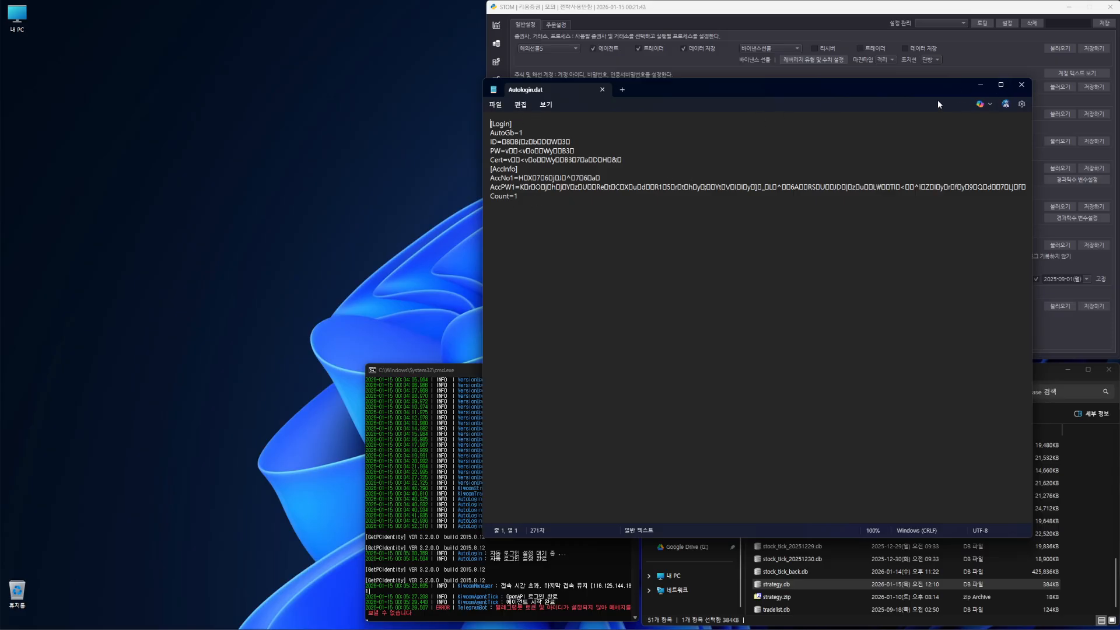
left_click(1022, 85)
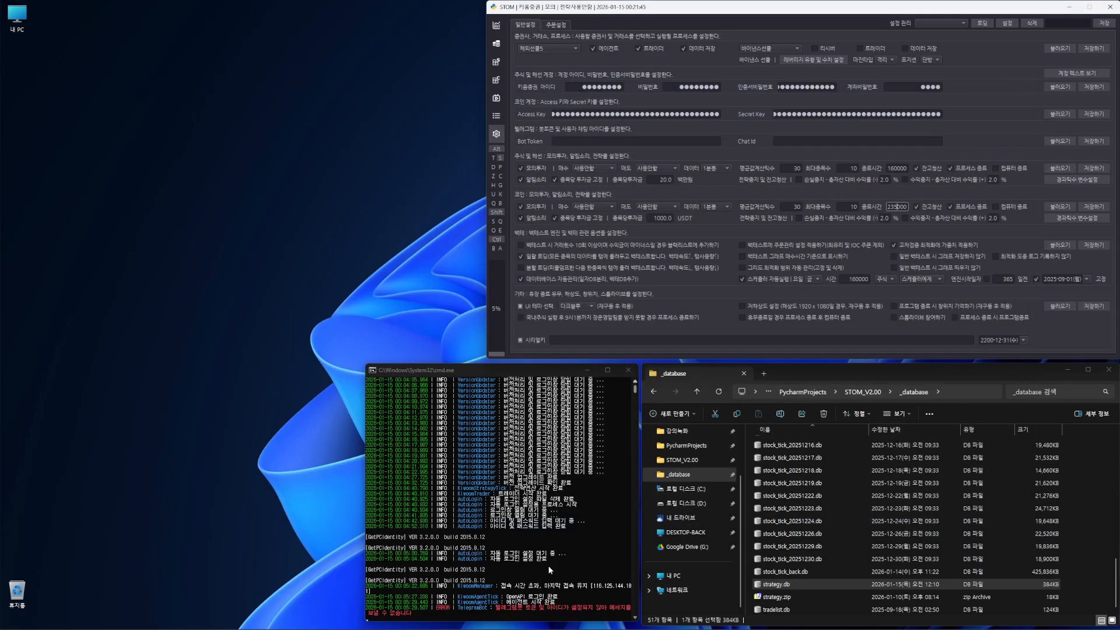
Step: Reopen 메모장, close the Autologin.dat document, and bring up an empty document in its place
key("super")
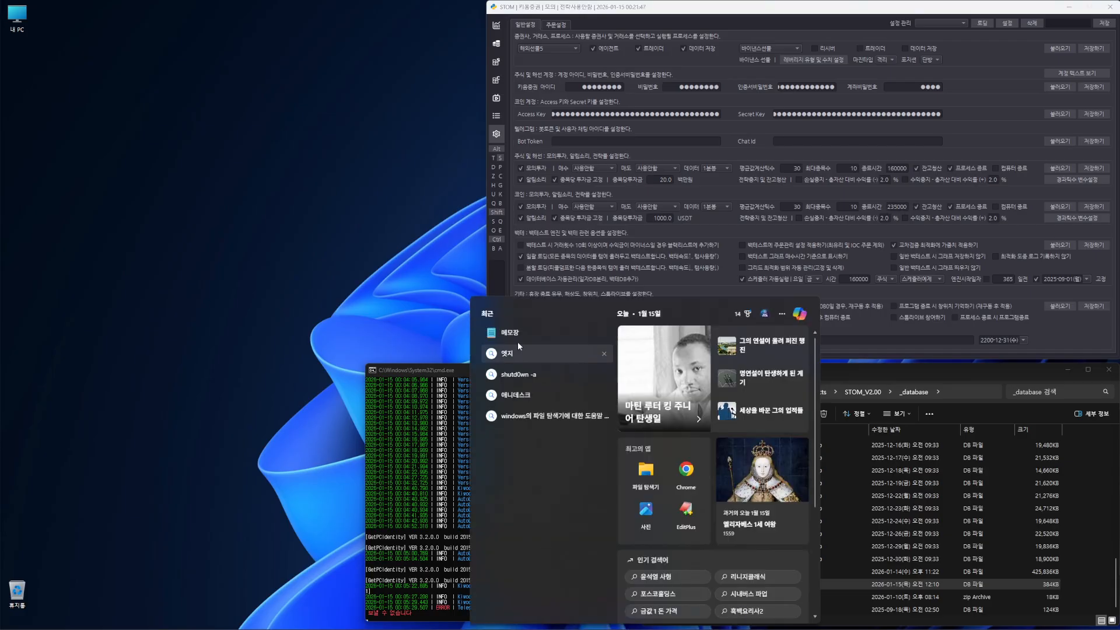
left_click(520, 330)
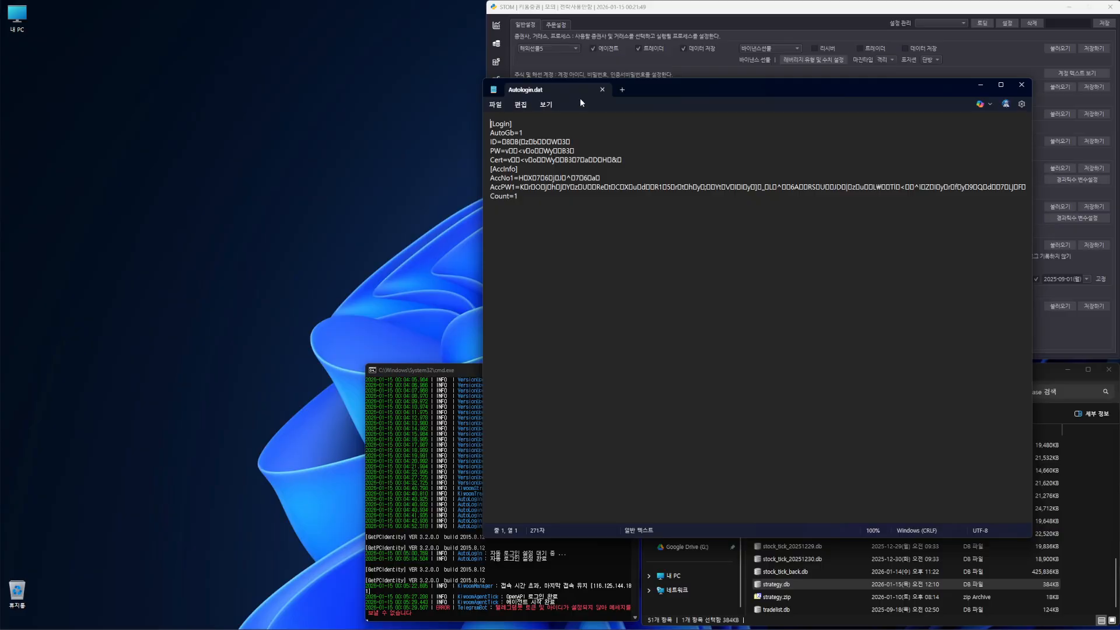
left_click(604, 91)
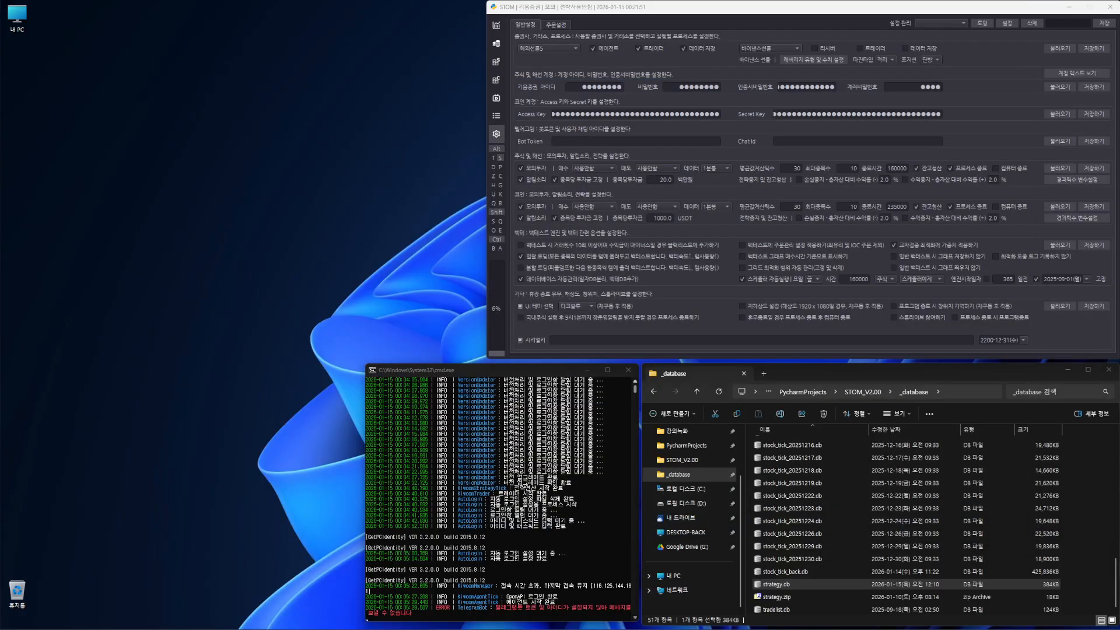
key("super")
left_click(520, 333)
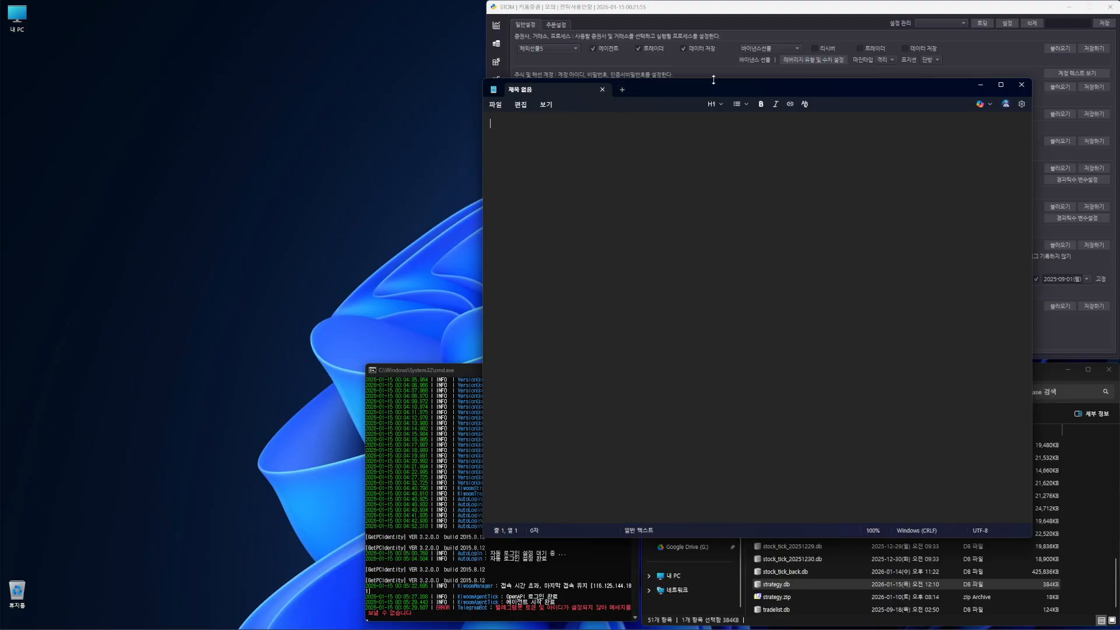
left_click_drag(712, 85, 582, 81)
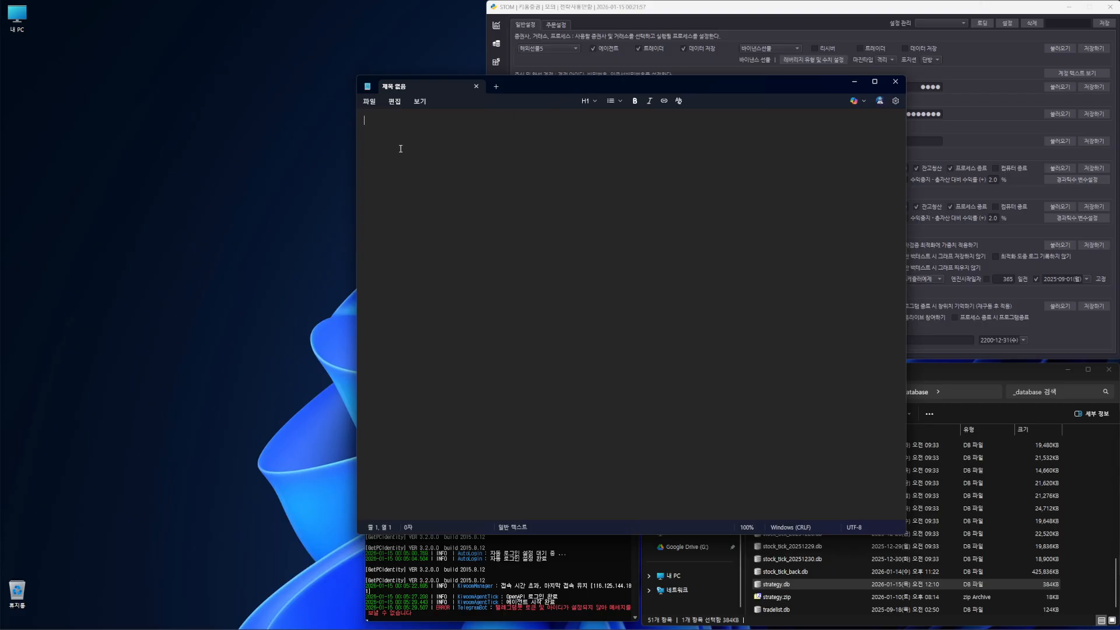
Step: Enter the sample text asdfsdafsd and make it bold, going through the text formatting introduction
type("asdfsdafsd")
left_click_drag(398, 121, 328, 122)
left_click(635, 103)
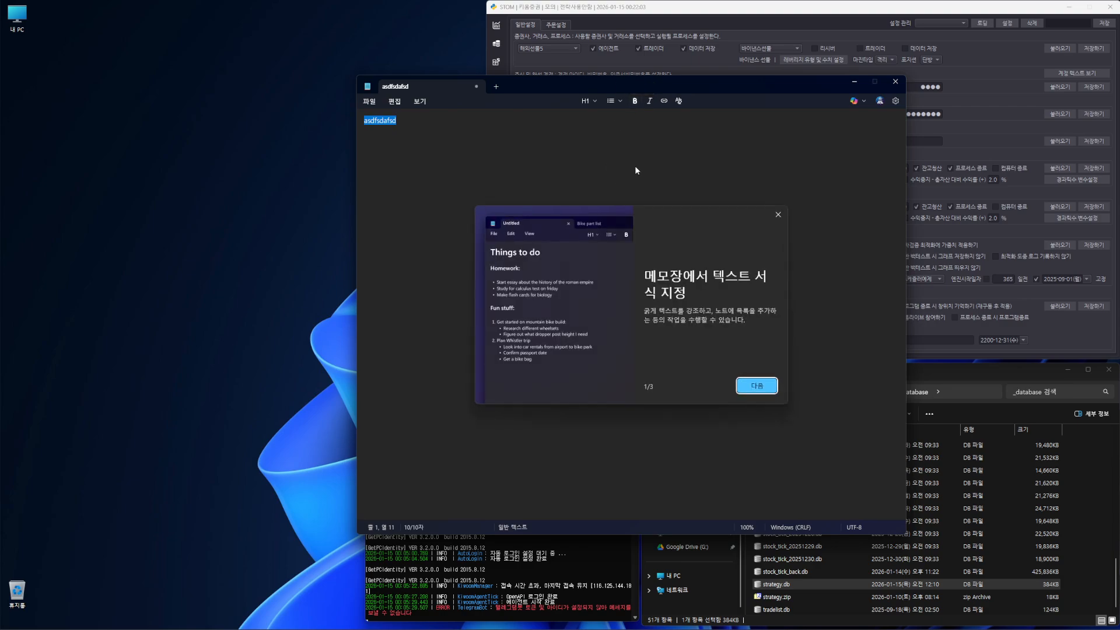
left_click(756, 386)
left_click(757, 387)
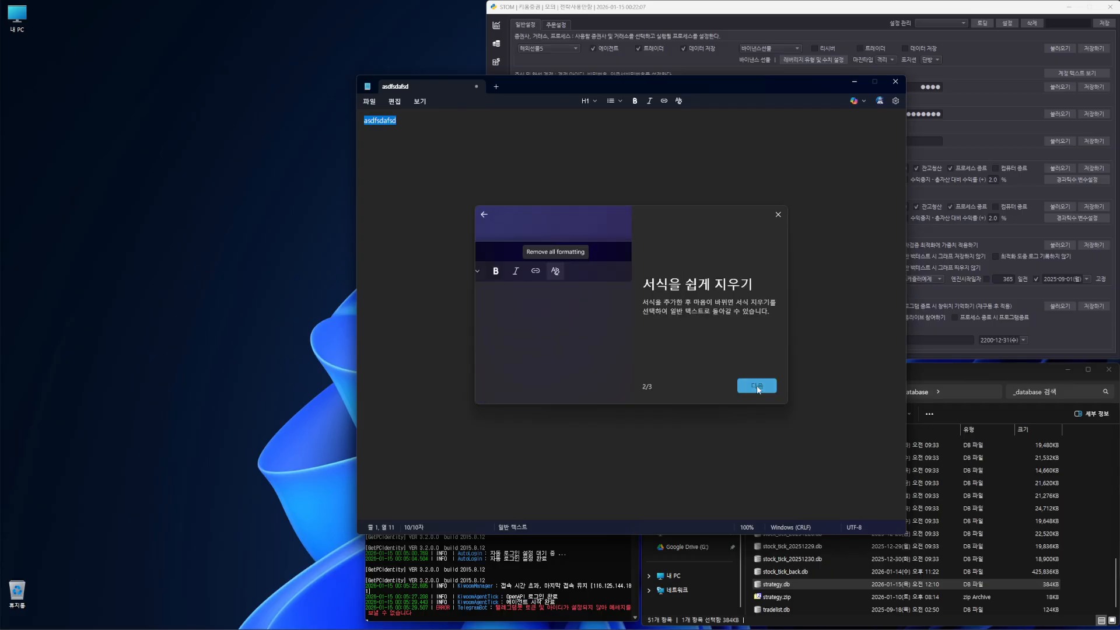
left_click(756, 385)
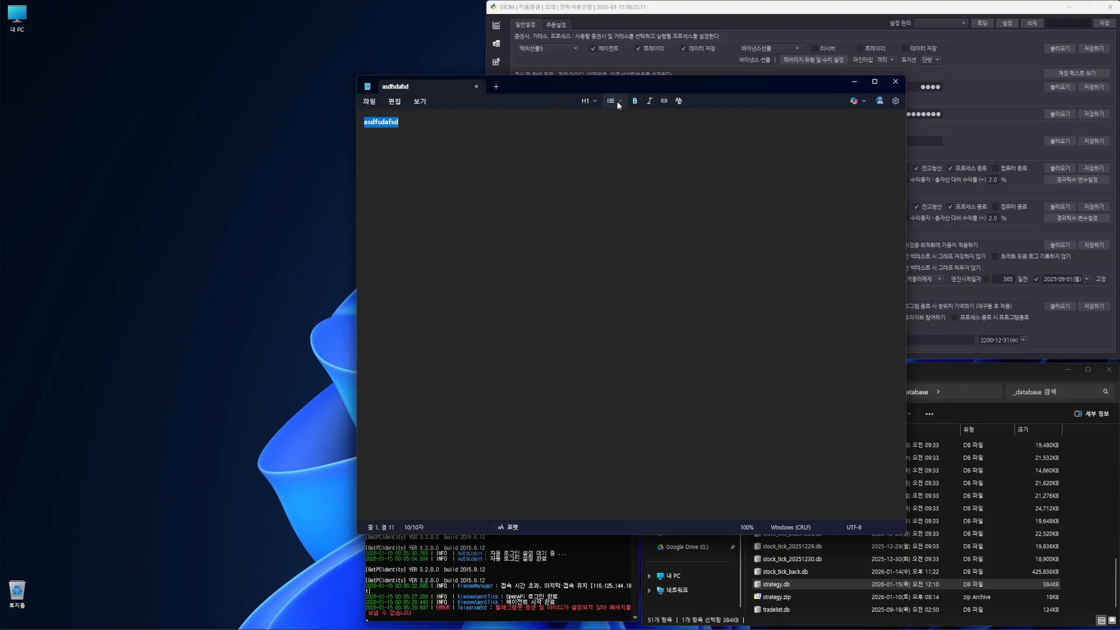
Step: Apply the 머리글 text style to the sample text asdfsdafsd
left_click(590, 100)
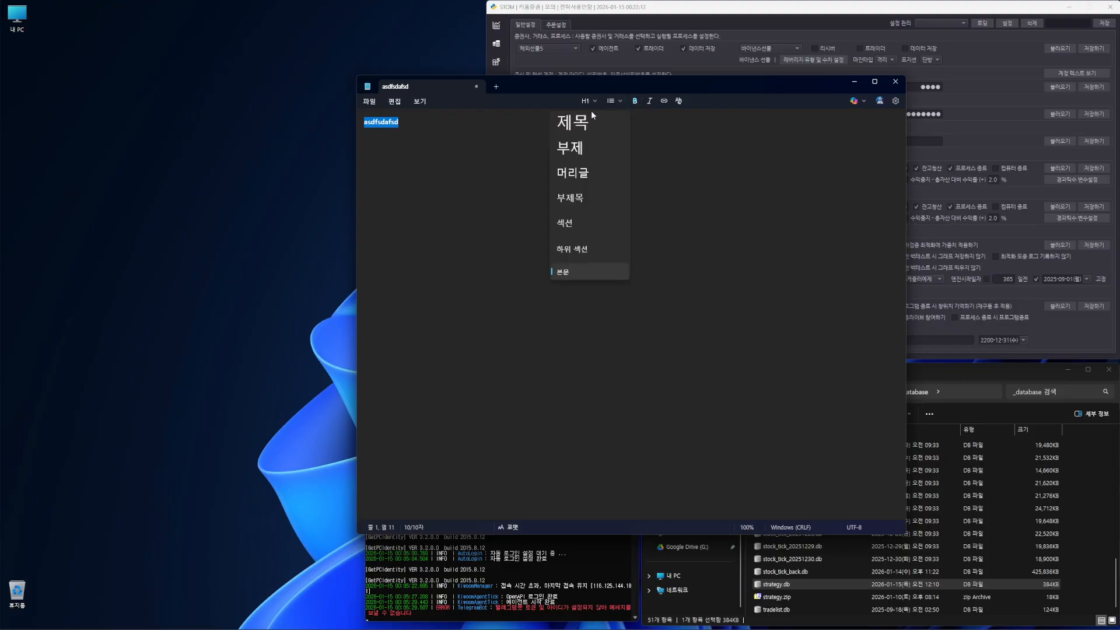
left_click(585, 181)
left_click_drag(442, 132, 364, 128)
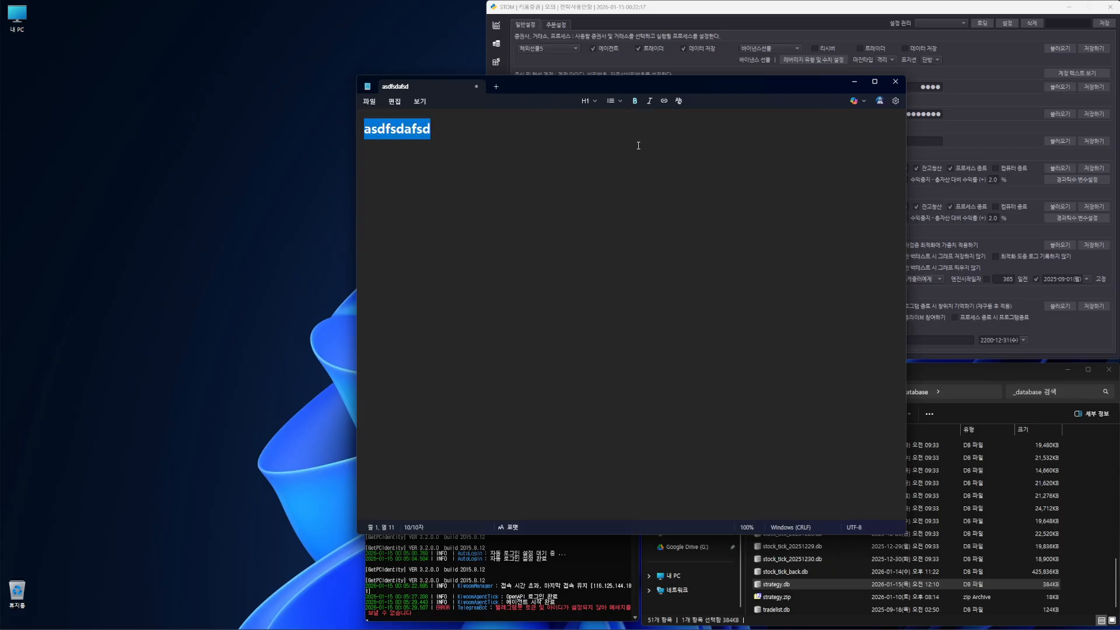
Step: Replace the sample text with 국내주식 and put 틱봉 on a second line
type("nr")
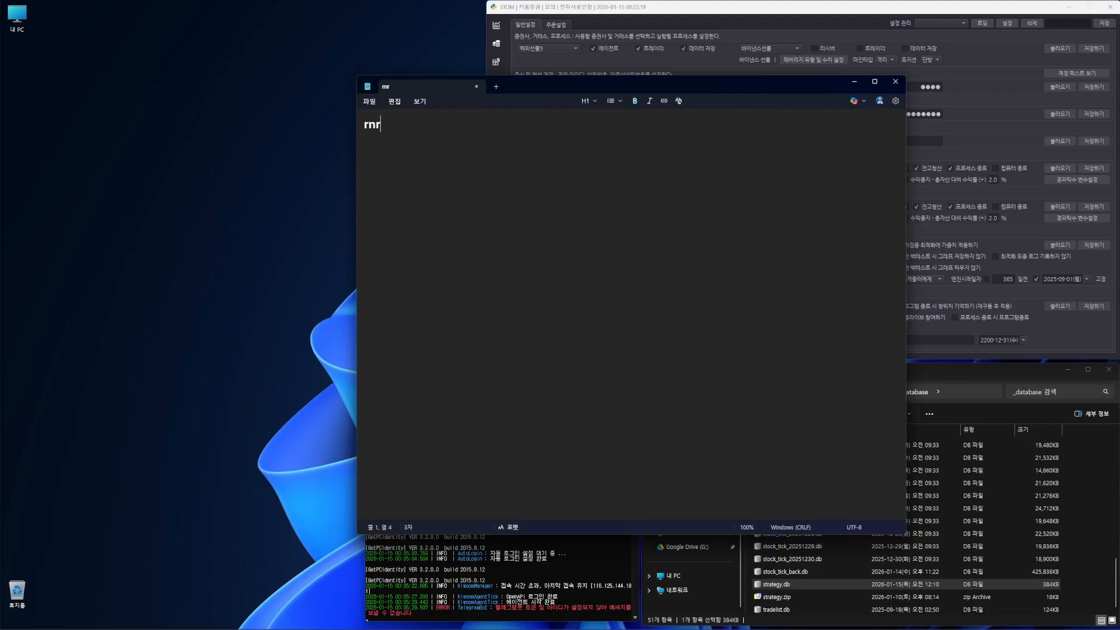
key("BackSpace")
key("BackSpace")
key("BackSpace")
key("Hangul")
type("국내")
type("주식")
type("테")
type("봉")
Step: Apply the 머리글 style to both lines, 국내주식 and 틱봉
key("ctrl+a")
left_click(593, 100)
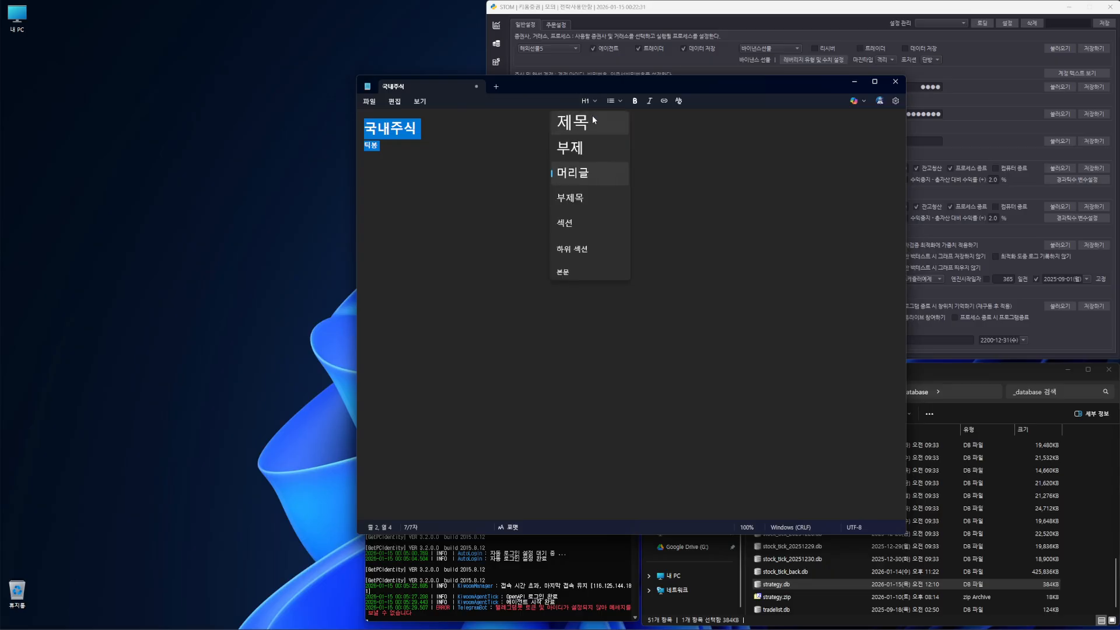
left_click(591, 118)
left_click(423, 153)
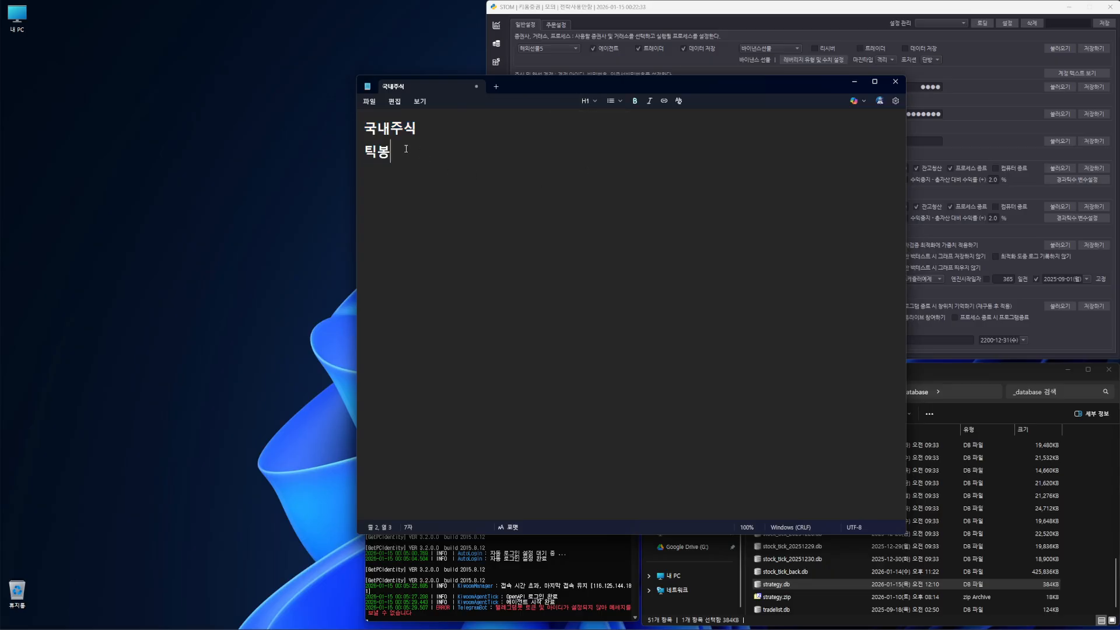
Step: Clear 틱봉 and the stray test characters so that only the 국내주식 line holds text
key("Return")
type("ㄴㅇㄹ")
key("BackSpace")
key("BackSpace")
key("Return")
key("Up")
type("ㄴㅇㄹㄴ")
key("BackSpace")
key("Up")
key("Delete")
key("Delete")
key("Delete")
key("Delete")
key("Return")
key("Down")
key("Up")
key("Delete")
key("Delete")
key("Up")
key("Up")
Step: Enter 1초스냅샷 - 스케쥴러 on the second line
type("1초스내")
type("ㅂ샷")
type(" -")
type(" 스케쥴러")
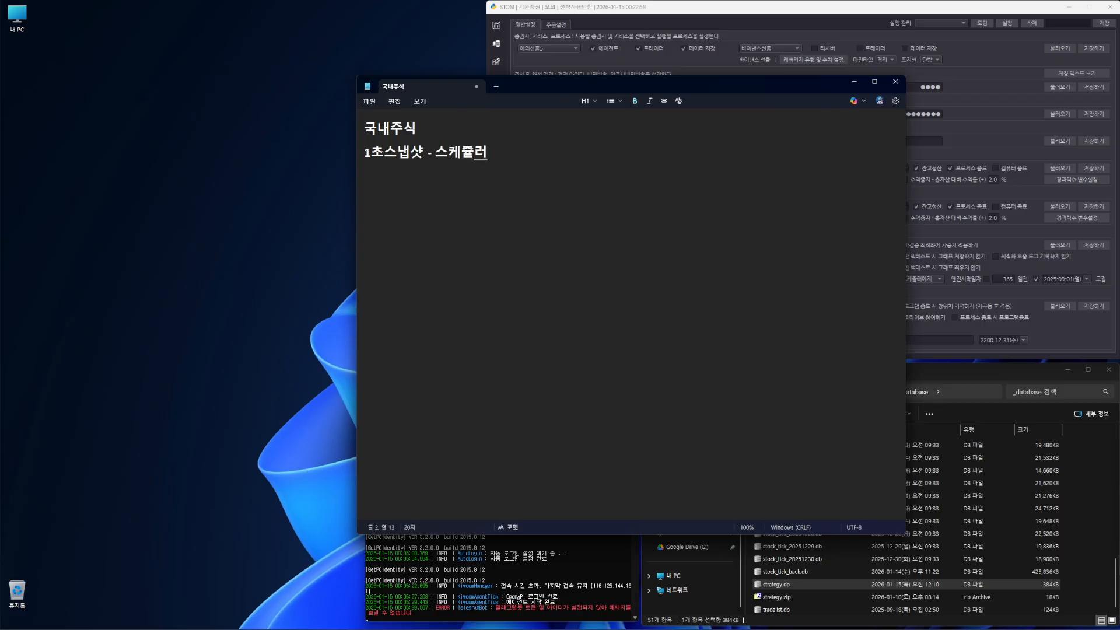
Step: Extend the first line with the column headings | 스케쥴러시작시간 | 전략종료시간설정
left_click(418, 128)
type("- ")
type("| 스케")
type("쥴러시")
type("작시간 ")
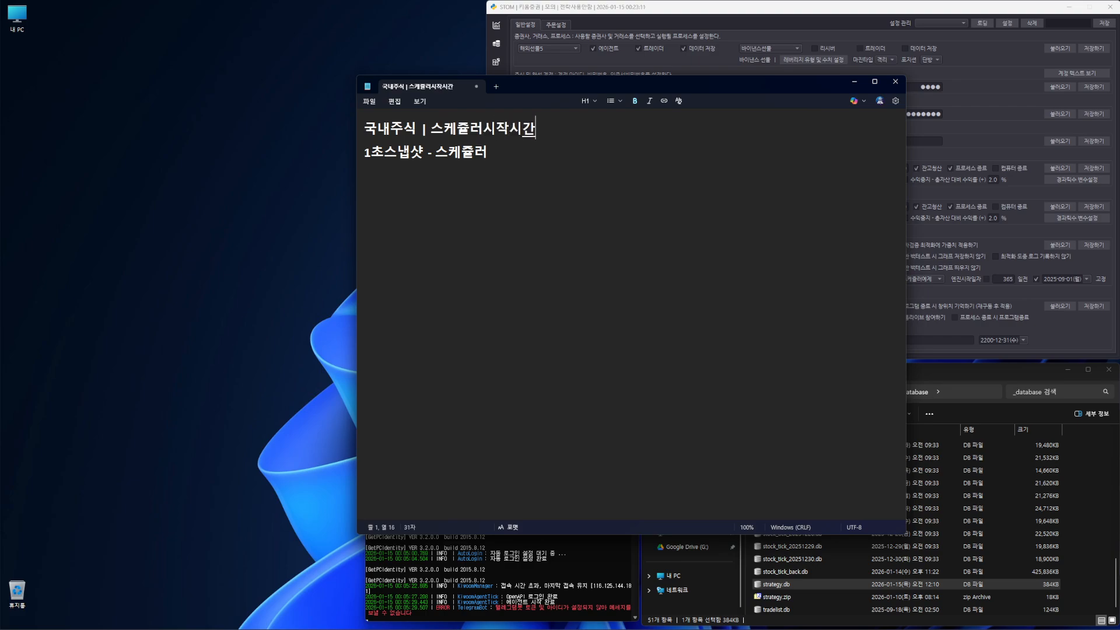
type("| 전략종료")
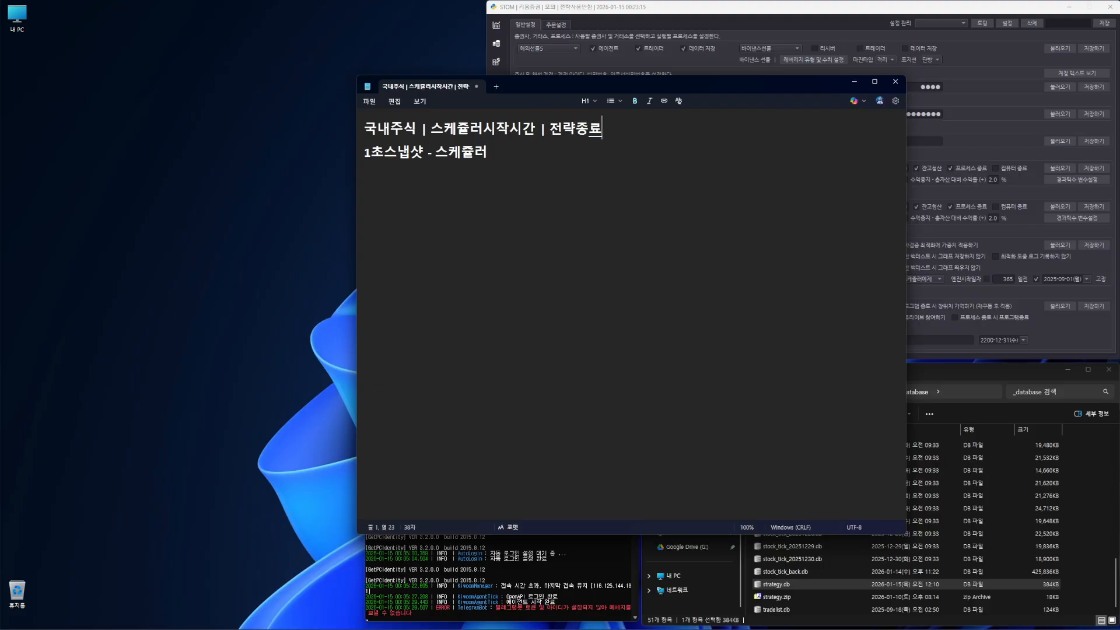
type("시간설정")
Step: Replace 국내주식 at the start of the heading line with 거래소구분
key("Up")
key("Home")
key("Delete")
key("Delete")
key("Delete")
key("Delete")
type("구분")
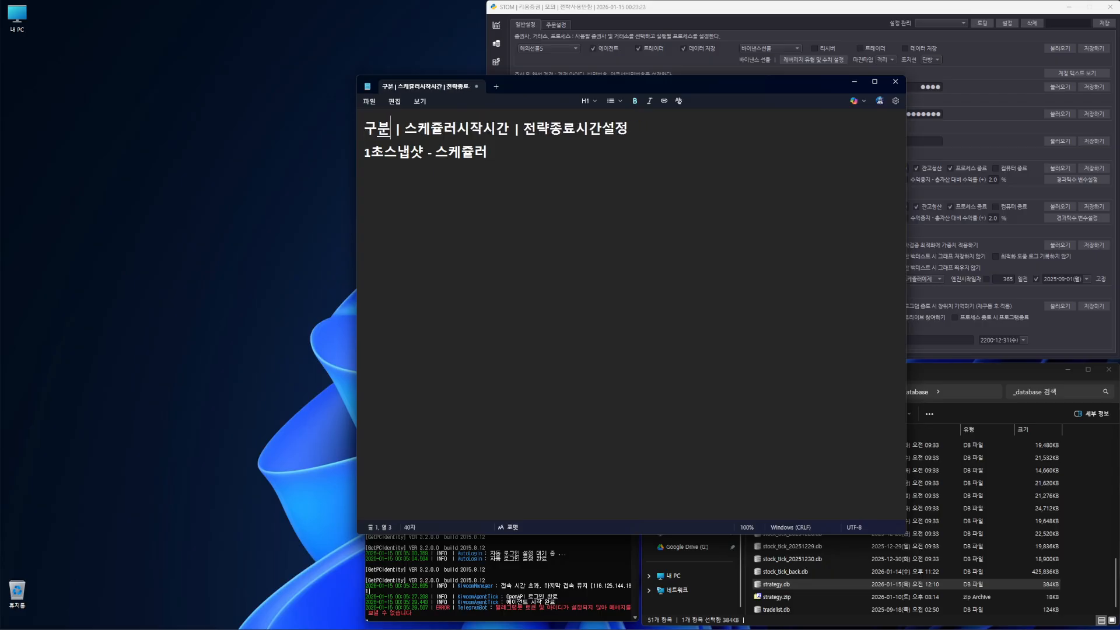
key("Down")
key("Up")
key("Left")
type("거래소")
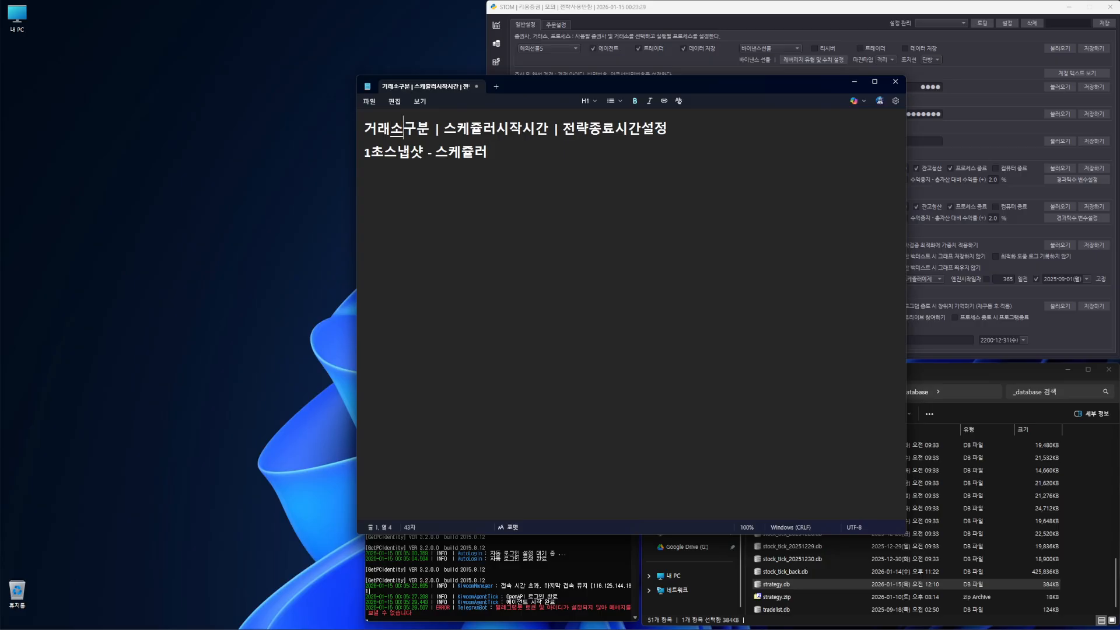
Step: Insert the column heading 데이터구분 between 거래소구분 and 스케쥴러시작시간
key("Right")
key("Right")
key("Right")
type("| ")
type("데이터구분")
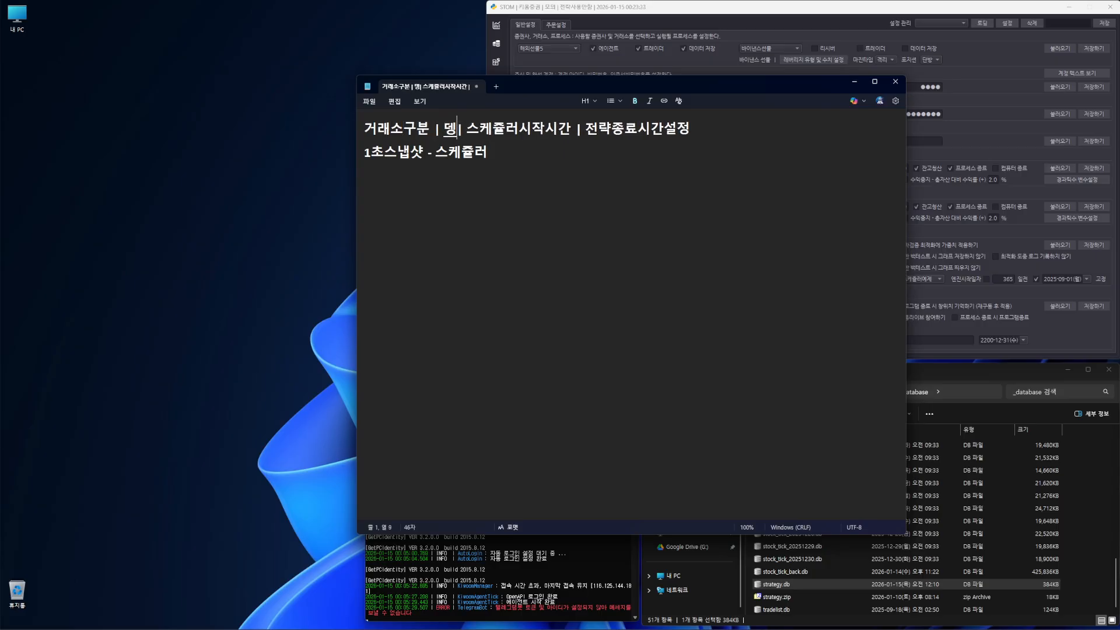
Step: Start the second line with 국내주식, space 1초스냅샷 under 데이터구분, and remove the hyphen after it
left_click(487, 152)
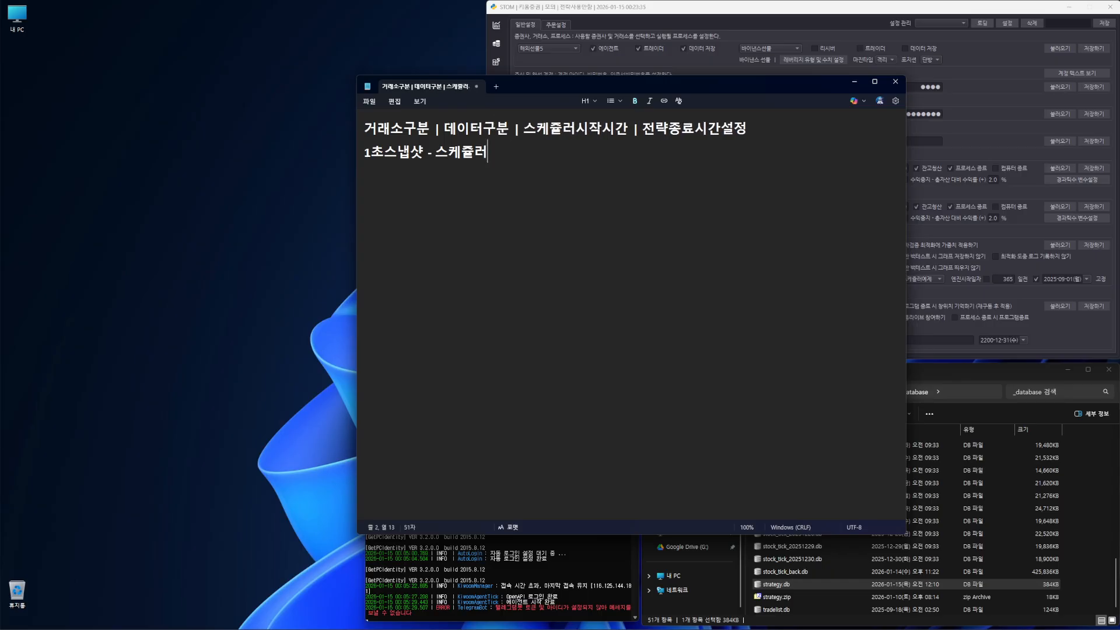
type("국내주")
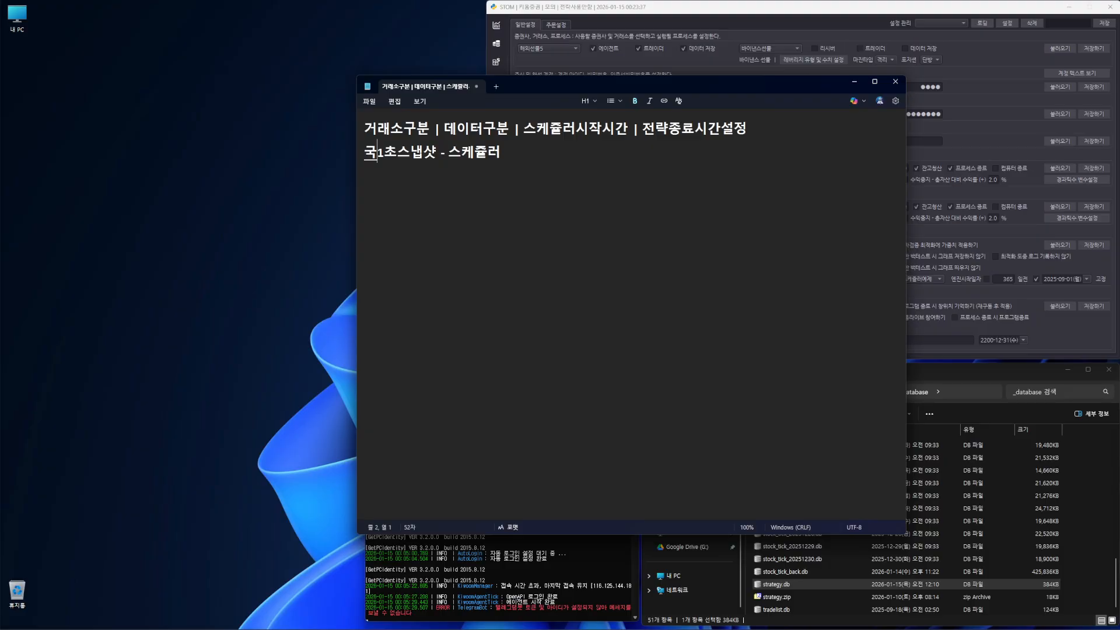
type("식")
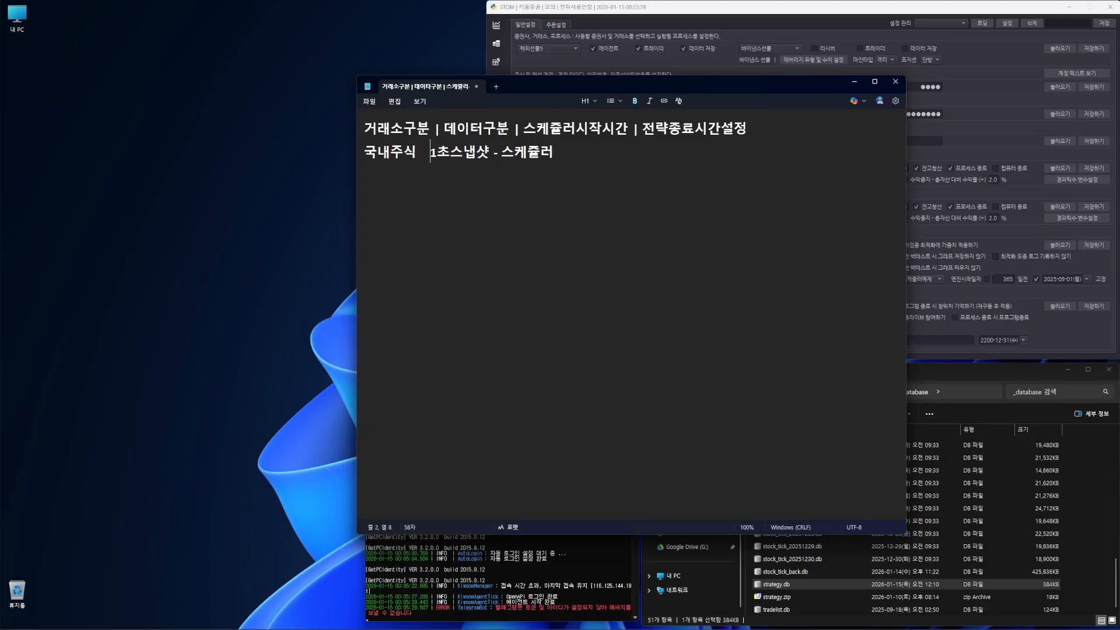
key("BackSpace")
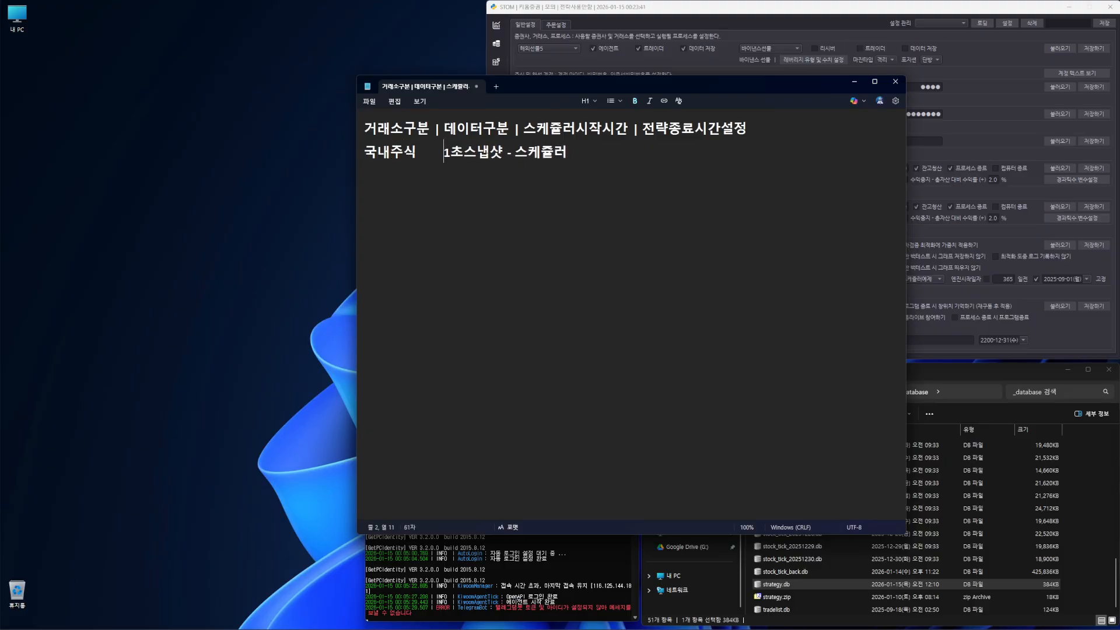
key("BackSpace")
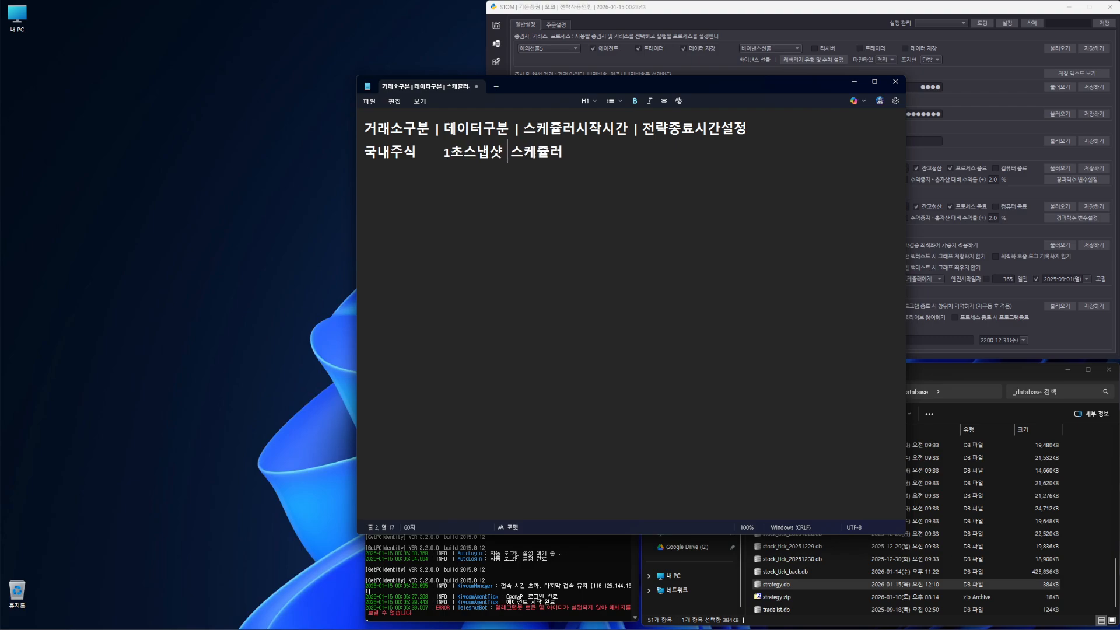
Step: Replace 스케쥴러 in the second line with 8:50, placed under the 스케쥴러시작시간 heading
key("Delete")
key("Delete")
key("Delete")
key("Delete")
key("Delete")
type("8:50")
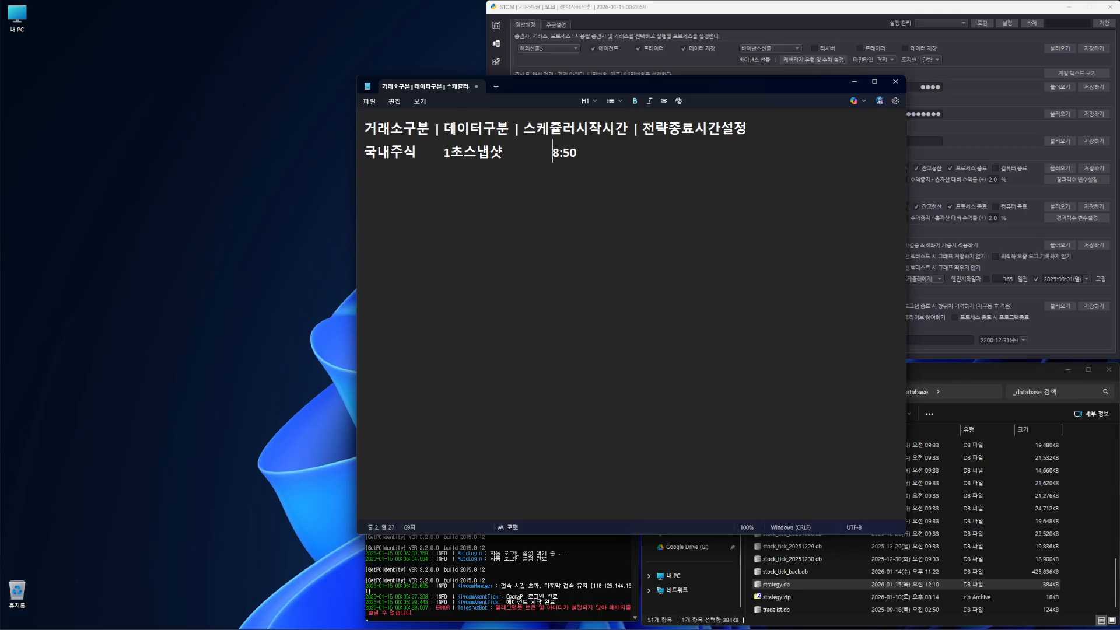
Step: Expand the scheduler start time in the 국내주식 row to the range 08:30 ~ 08:50
type("8:30 ~")
left_click(570, 152)
type("08:30")
key("Left")
key("Left")
key("Left")
key("Left")
key("Left")
key("Left")
key("Left")
key("BackSpace")
key("BackSpace")
key("Delete")
Step: Enter the strategy end time range 09:30 ~ 15:20 under 전략종료시간설정 in the 국내주식 row
key("End")
type("930")
type(":")
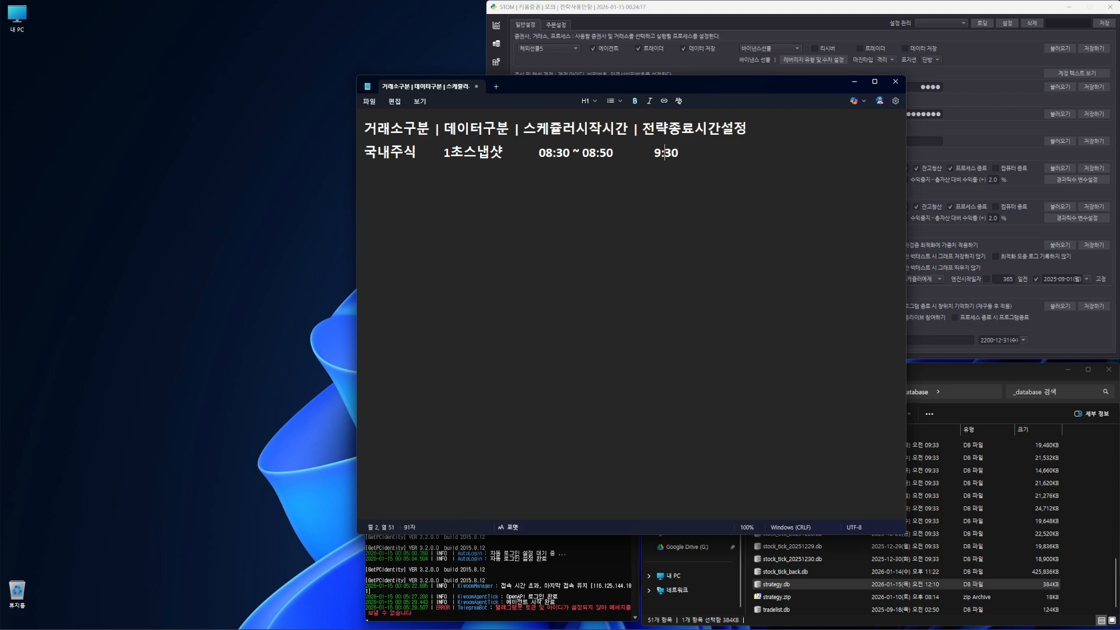
key("Left")
type("0 ~ 10:30")
key("Delete")
type("5")
key("Right")
key("Delete")
type("2")
Step: Go over the strategy end time range in the 국내주식 1초스냅샷 row
left_click_drag(698, 153, 732, 153)
left_click(718, 146)
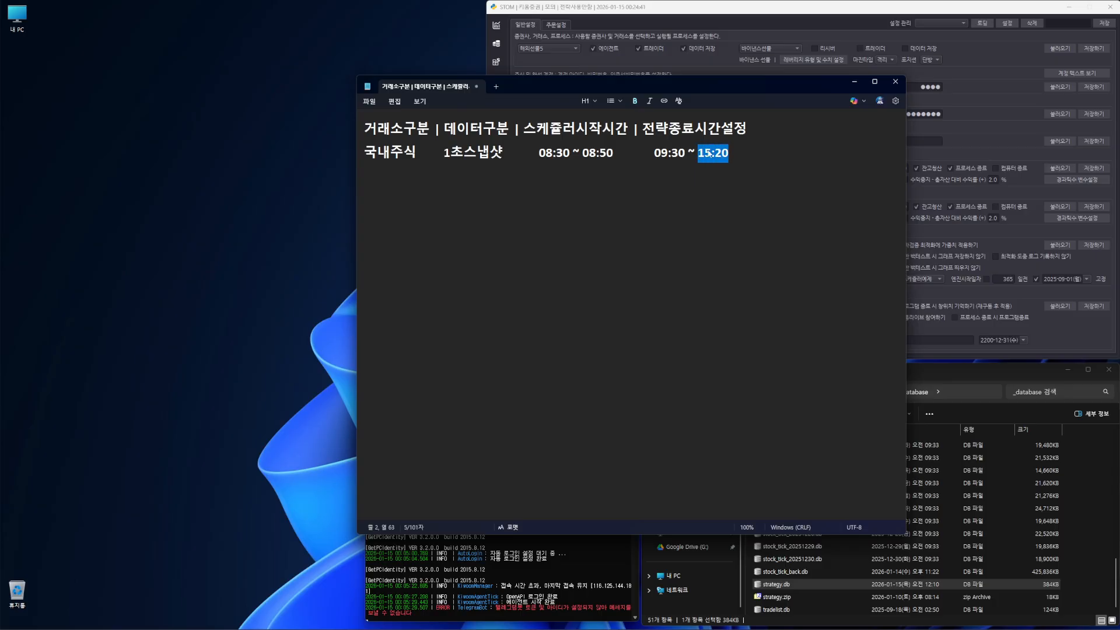
left_click(655, 153)
left_click_drag(654, 153, 735, 154)
left_click(700, 130)
left_click(716, 153)
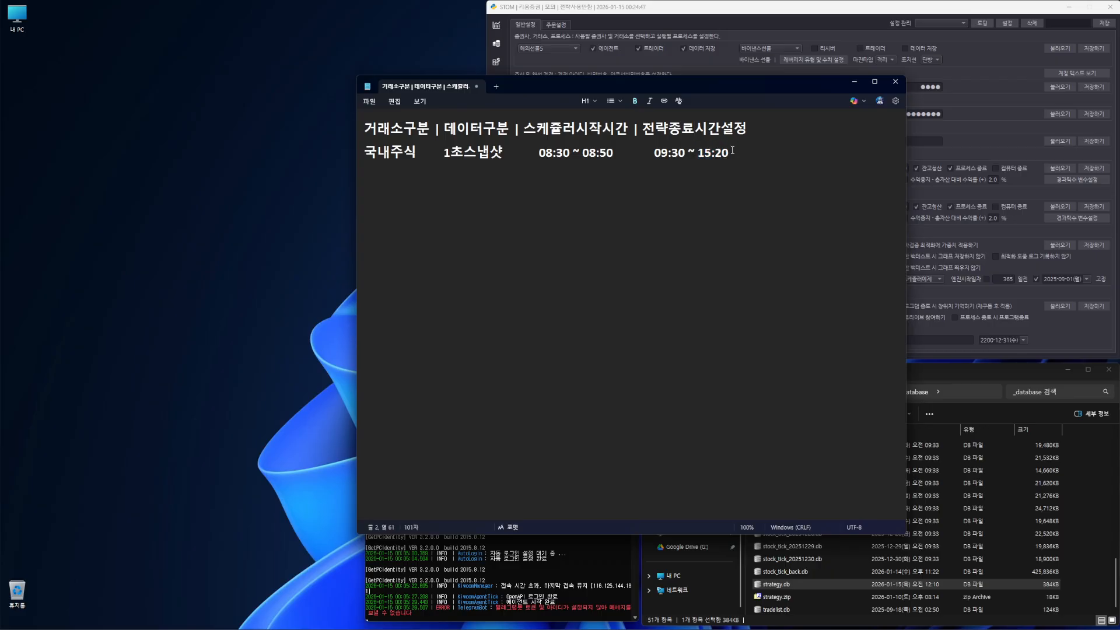
mouse_move(731, 153)
left_mouse_down()
mouse_move(698, 153)
mouse_move(733, 155)
left_mouse_up()
left_click(703, 139)
left_click(704, 138)
left_click_drag(653, 154, 739, 152)
left_click(708, 138)
left_click(695, 135)
left_click(700, 153)
left_click(695, 153)
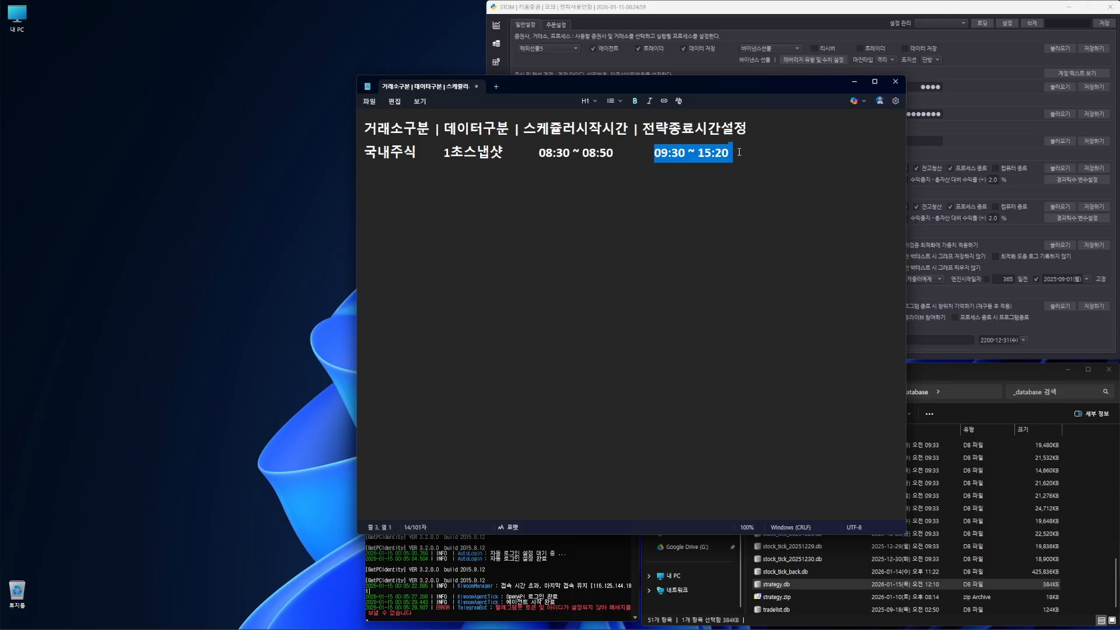
left_click_drag(654, 154, 730, 152)
left_click(737, 153)
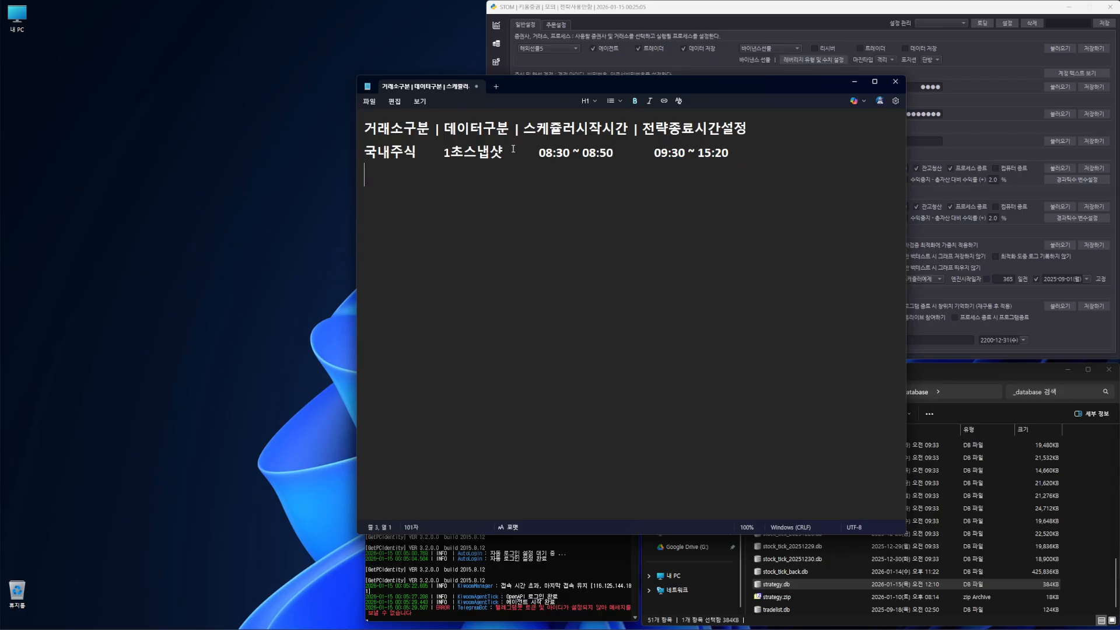
left_click_drag(729, 153, 737, 153)
Step: Duplicate the 국내주식 row onto the line below and change its data type to 1분봉
left_click_drag(320, 168, 356, 150)
key("ctrl+c")
left_click(499, 187)
key("ctrl+v")
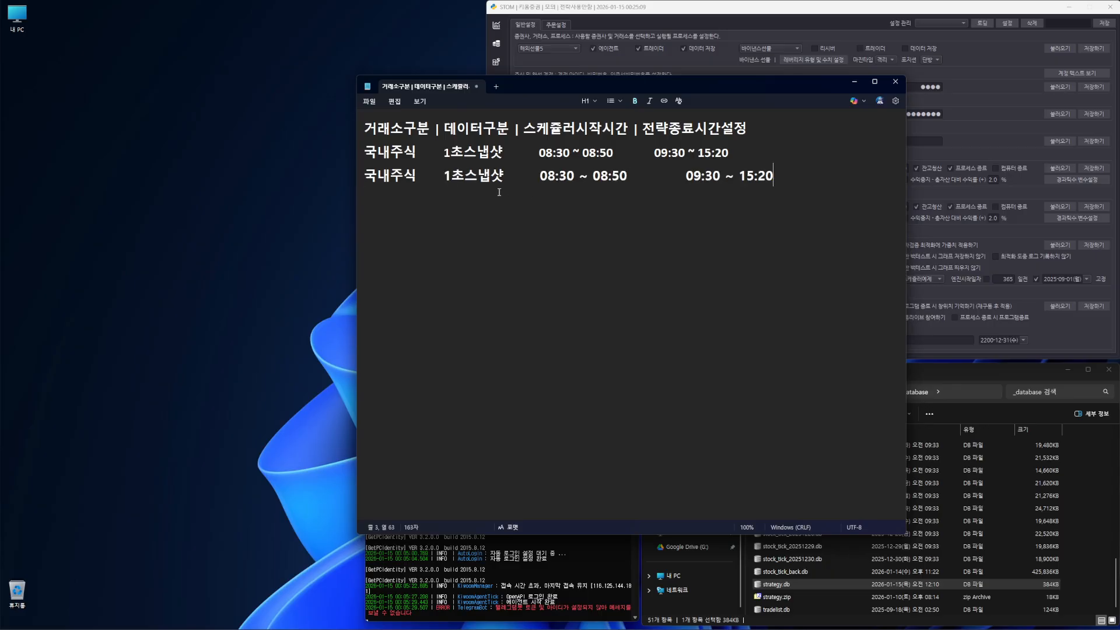
triple_click(460, 178)
double_click(460, 178)
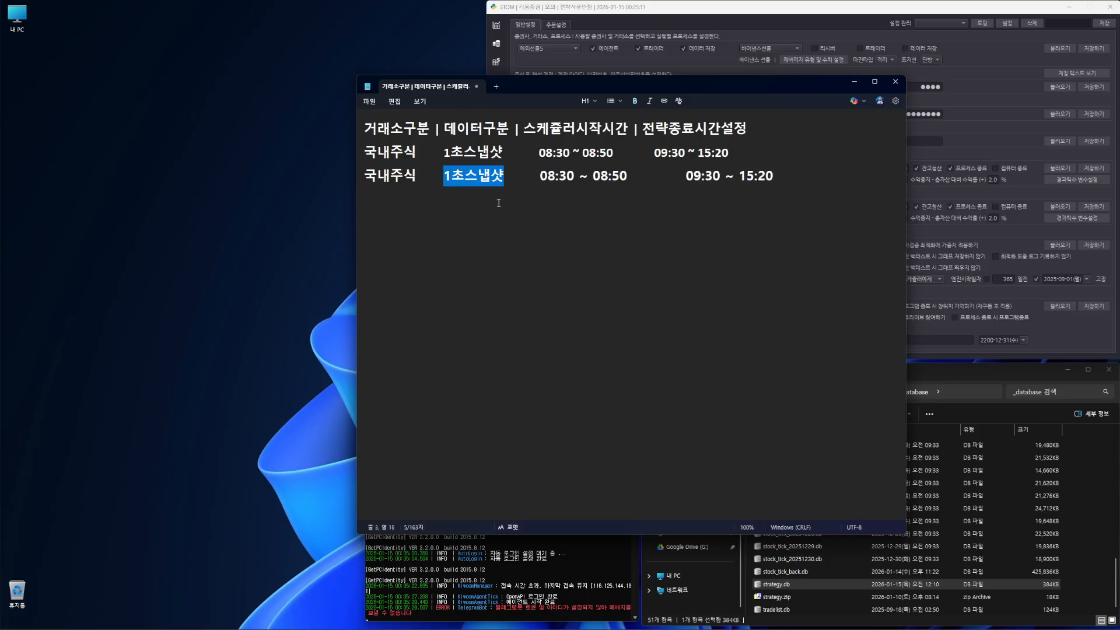
type("1분봉")
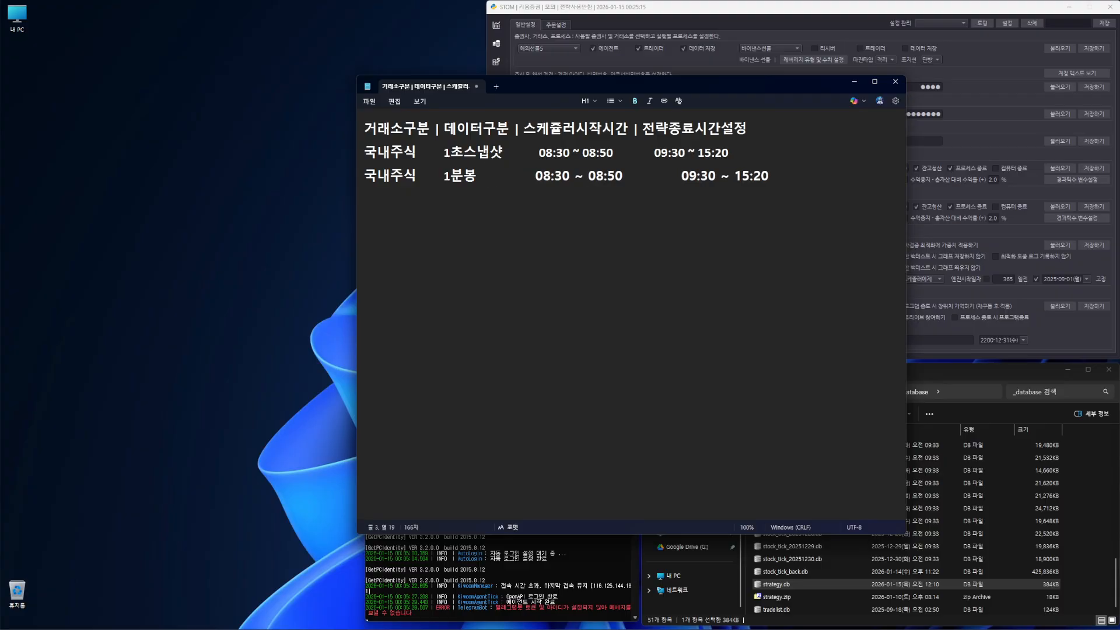
Step: Make the times in the 1초스냅샷 row match the text size and spacing of the 1분봉 row below
key("Right")
key("Right")
key("Right")
key("Right")
key("Right")
key("Right")
key("Right")
key("Right")
key("Right")
key("Right")
key("Right")
key("Right")
key("Left")
key("Left")
key("Left")
key("Left")
key("Left")
key("Up")
key("End")
key("shift+Home")
key("End")
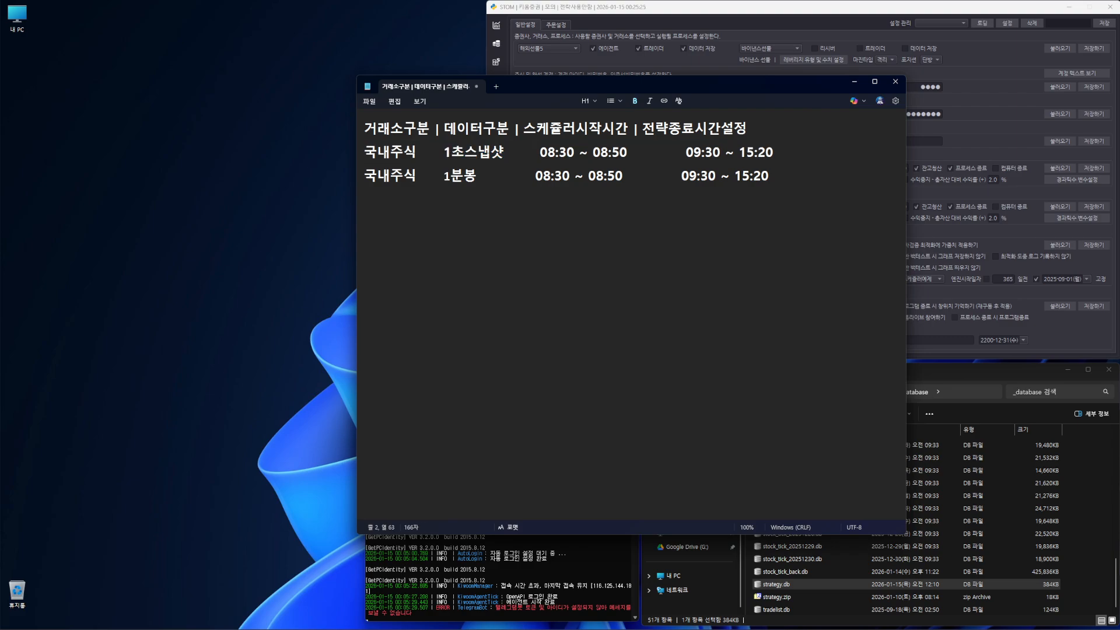
Step: Shift the scheduler start time in the 1초스냅샷 row closer to its data type by removing two spaces
key("Right")
key("Right")
key("Right")
key("Right")
key("Right")
key("Right")
key("Right")
key("Right")
key("Right")
key("Right")
key("Right")
key("Right")
key("Right")
key("Right")
key("Right")
key("Right")
key("Right")
key("Right")
key("Right")
key("Right")
key("Left")
key("Left")
key("Delete")
key("Delete")
Step: Remove the extra spaces before 09:30 ~ 15:20 in the 1초스냅샷 row so it sits under the 전략종료시간설정 heading
key("Right")
key("Right")
key("Right")
key("Right")
key("Right")
key("Right")
key("Right")
key("Right")
key("Right")
key("Right")
key("Right")
key("Right")
key("Right")
key("Right")
key("Right")
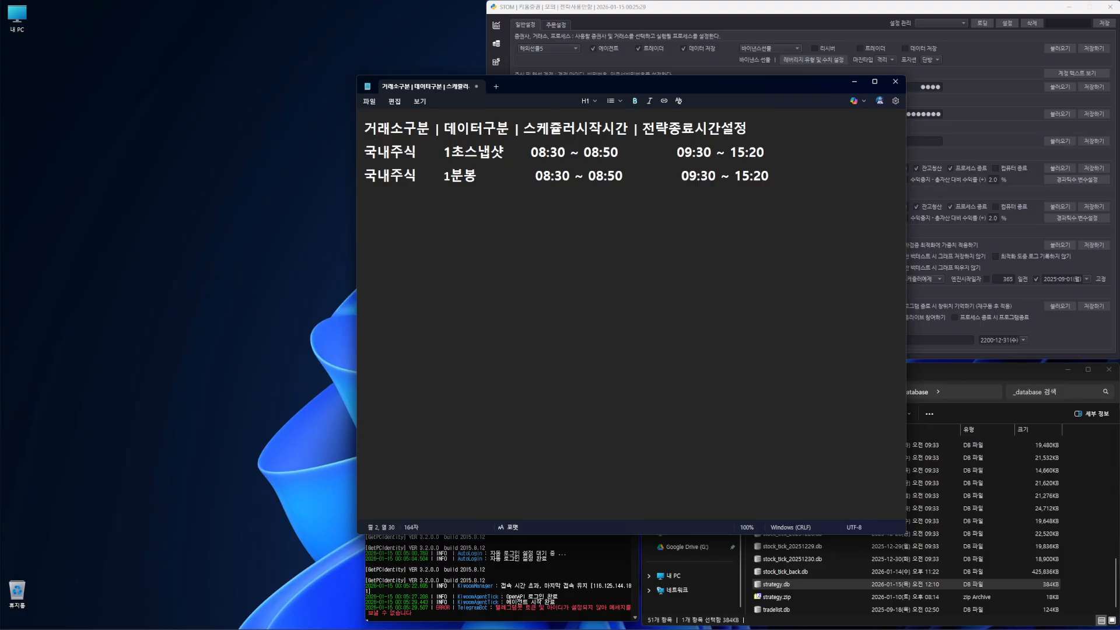
key("Delete")
key("Delete")
key("Delete")
key("Delete")
key("Delete")
Step: Align the scheduler start time in the 1분봉 row with the one in the 1초스냅샷 row above
key("Down")
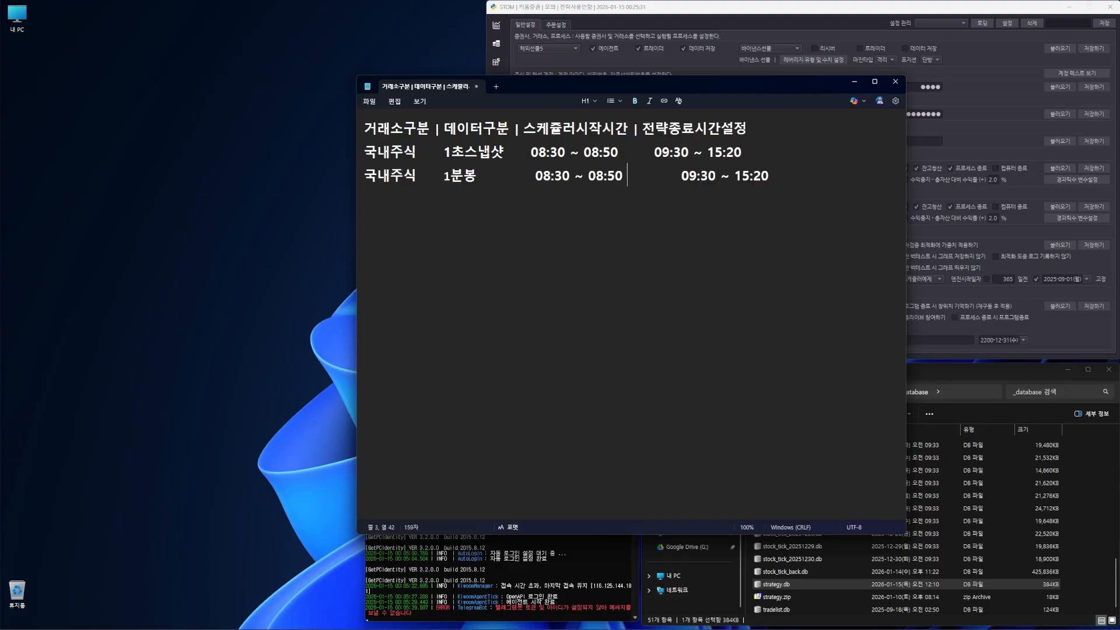
key("Left")
key("Left")
key("Left")
key("Left")
key("Left")
key("Left")
key("Left")
key("Left")
key("Left")
key("Left")
key("Left")
key("Left")
key("Left")
key("Left")
key("Left")
key("Delete")
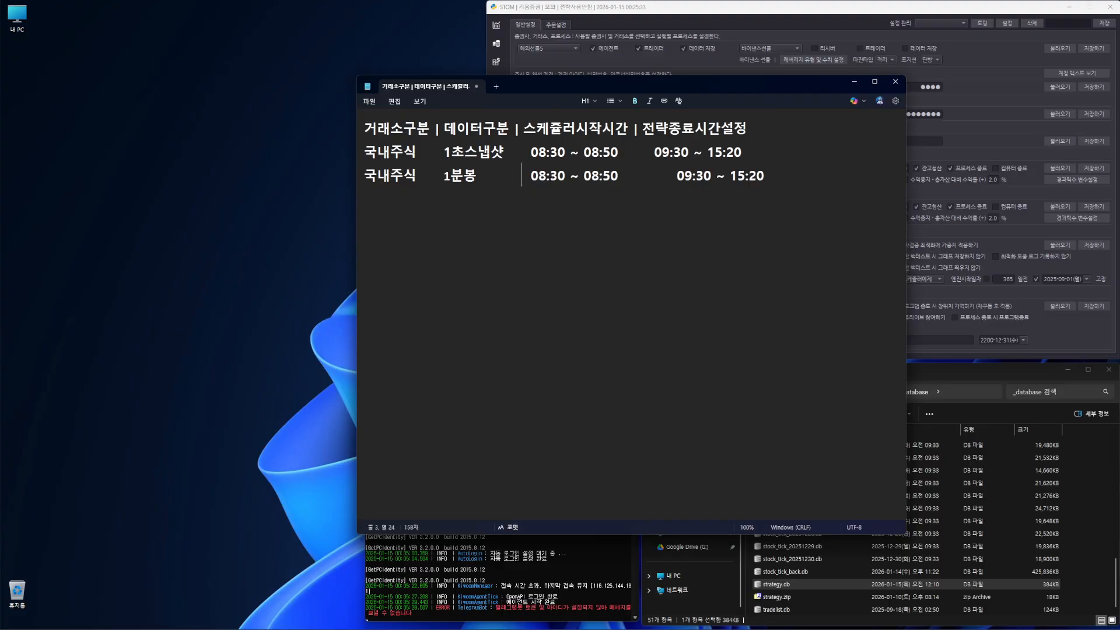
Step: Remove the extra spaces before the strategy end time in the 1분봉 row to align it with the row above
key("Right")
key("Right")
key("Right")
key("Right")
key("Right")
key("Right")
key("Right")
key("Right")
key("Right")
key("Right")
key("Right")
key("Right")
key("Right")
key("Right")
key("Right")
key("Right")
key("Right")
key("Right")
key("Delete")
key("Delete")
key("Delete")
key("Delete")
key("Delete")
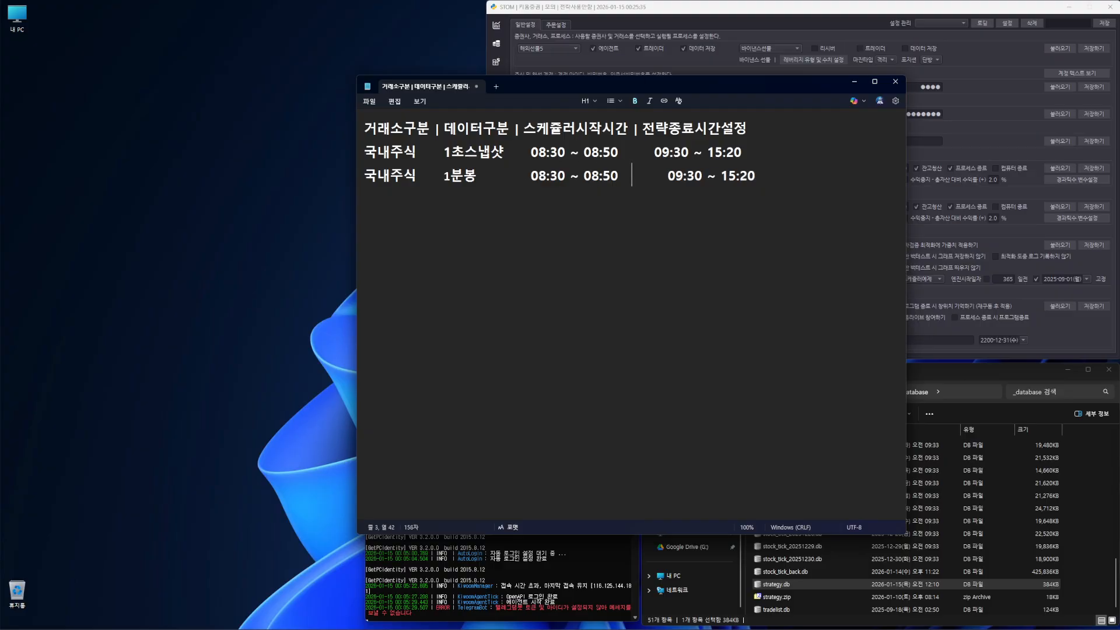
key("Right")
key("Right")
key("Right")
key("Right")
key("Right")
key("Right")
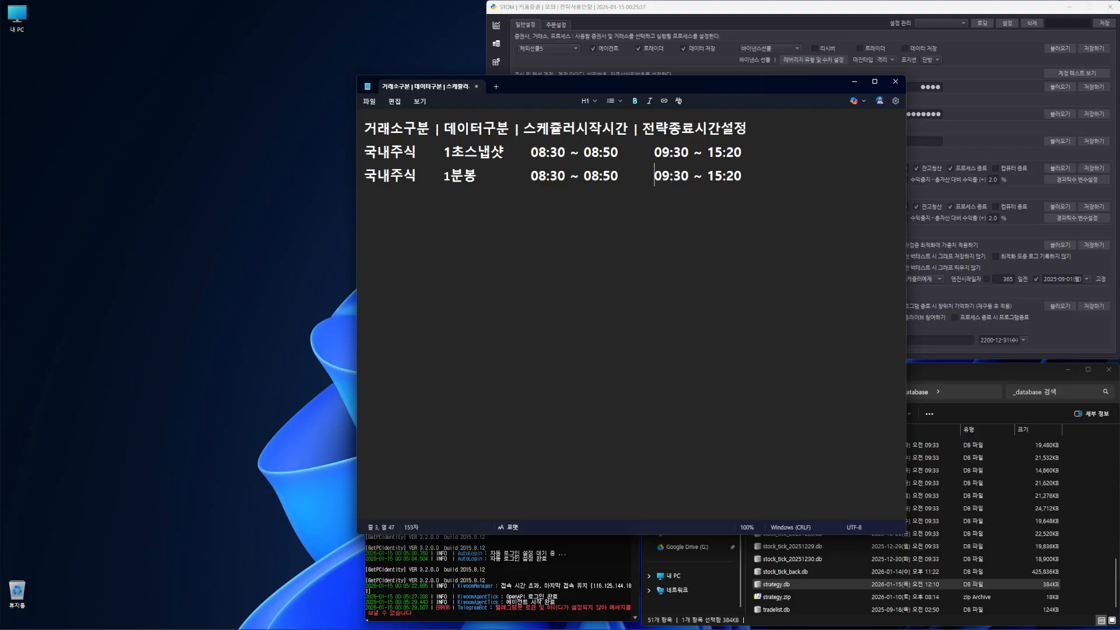
Step: Reduce the strategy end time in the 국내주식 1분봉 row to 15:20 only
key("Left")
key("Delete")
key("Delete")
key("Delete")
key("Delete")
key("Delete")
key("Delete")
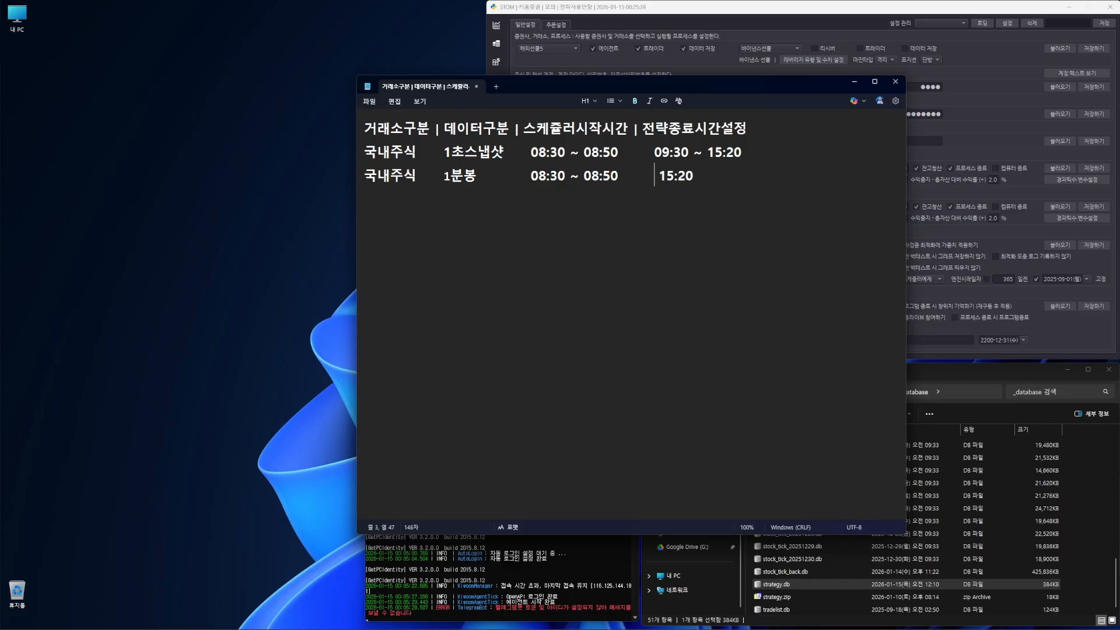
Step: Insert a blank line between the heading line and the 국내주식 rows
key("End")
key("Up")
key("Up")
key("End")
key("Return")
Step: Paste the copied 국내주식 1초스냅샷 row below the existing rows, leaving a blank line in between
key("Down")
key("Down")
key("Down")
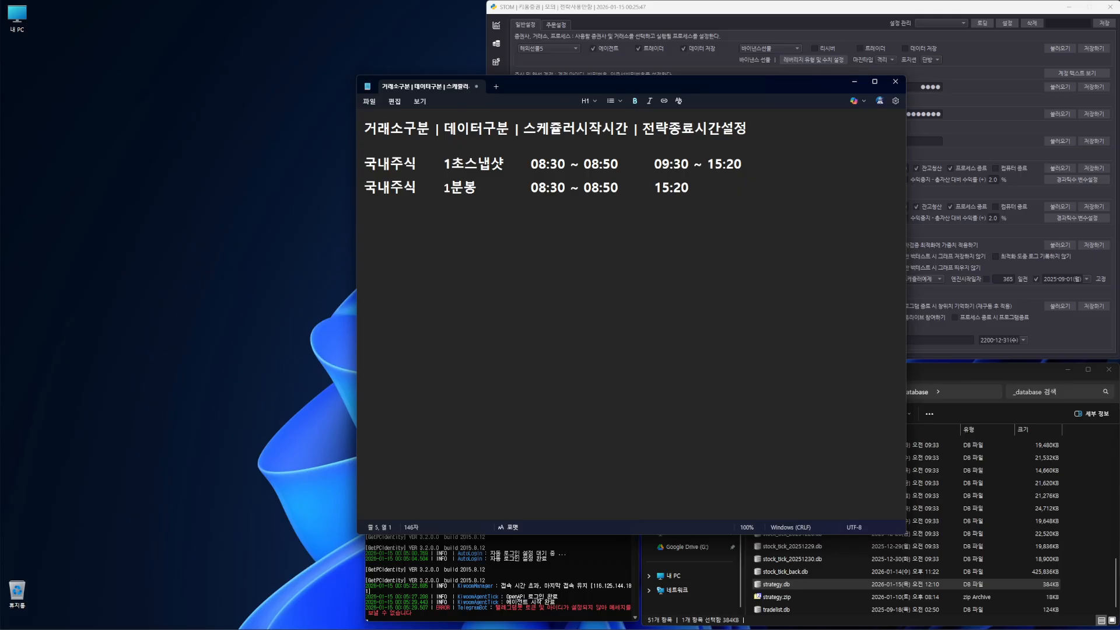
key("Return")
key("ctrl+v")
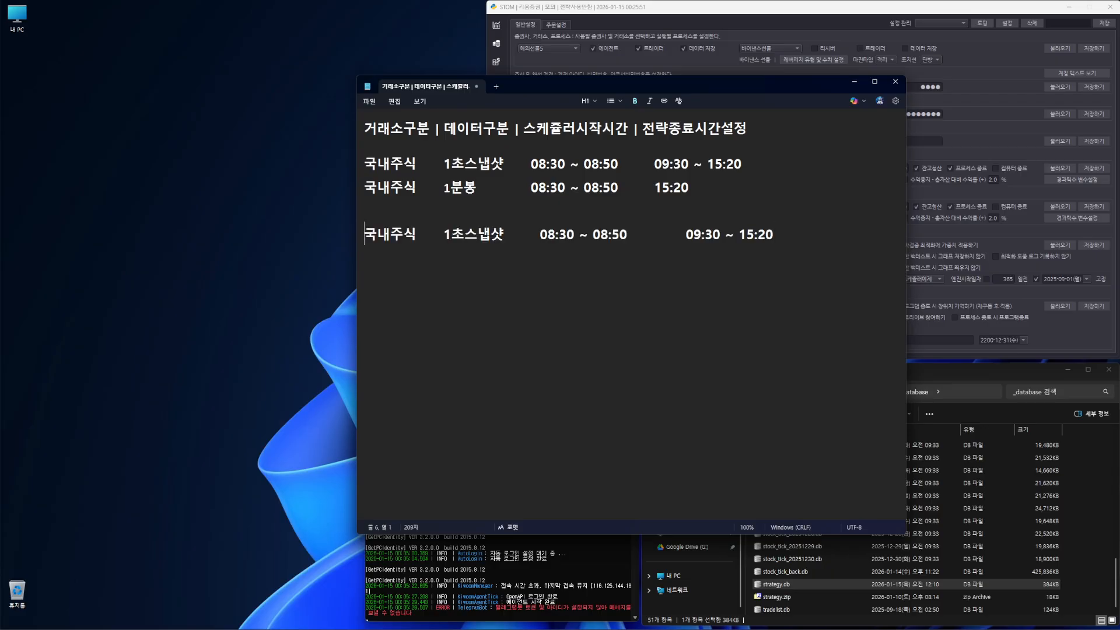
Step: Change the exchange name in the pasted row to 해외선물
key("Delete")
key("Delete")
key("Delete")
key("Delete")
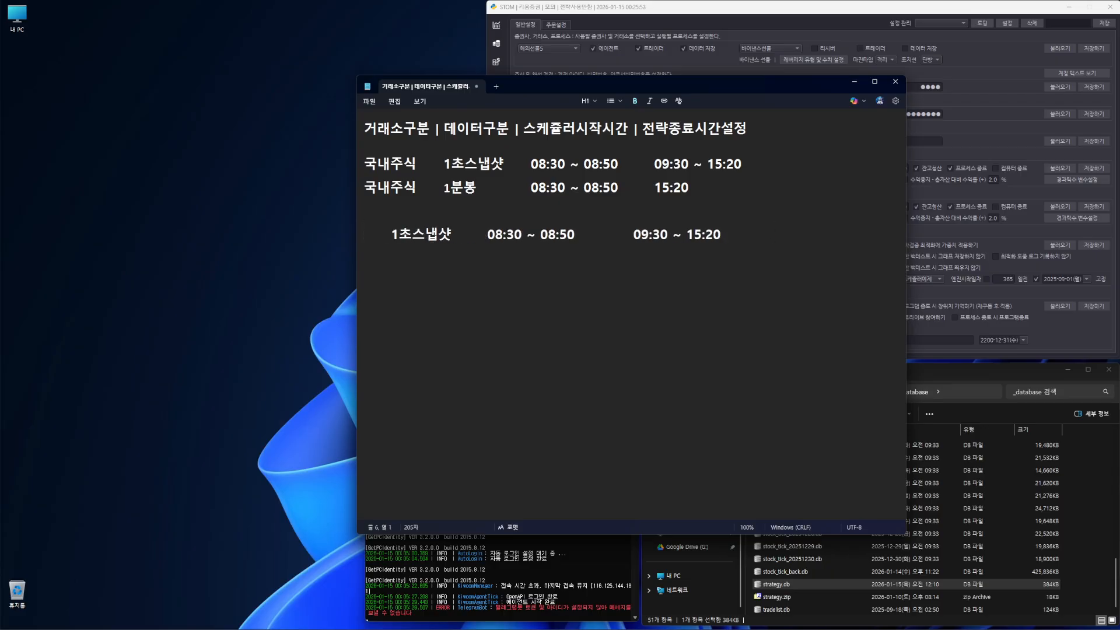
type("해욋ㅓㄴ")
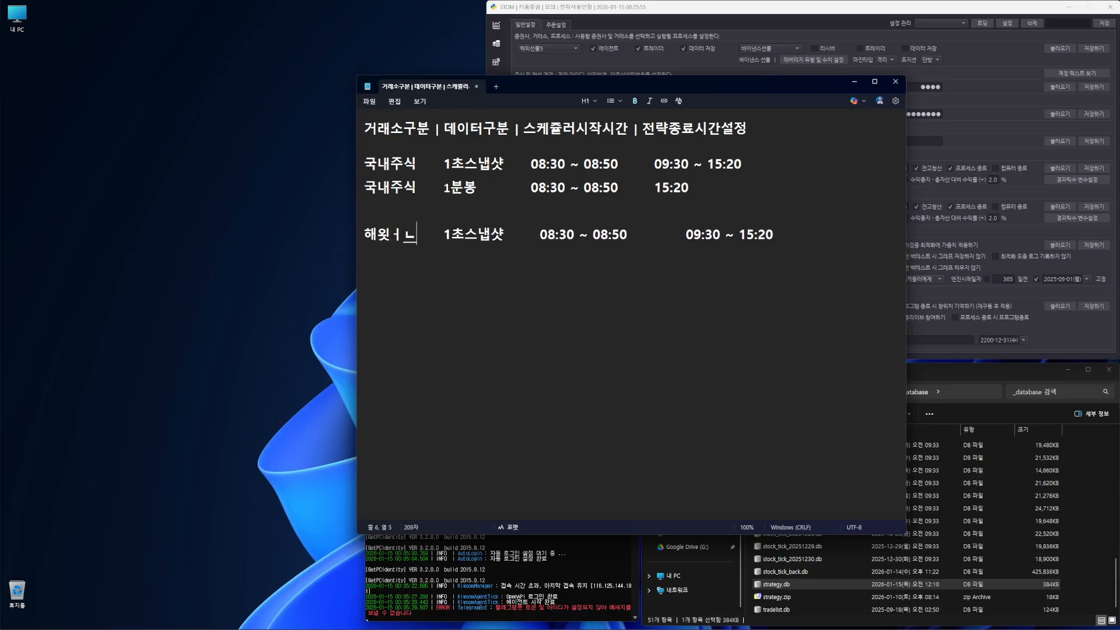
key("BackSpace")
key("BackSpace")
key("BackSpace")
type("외선")
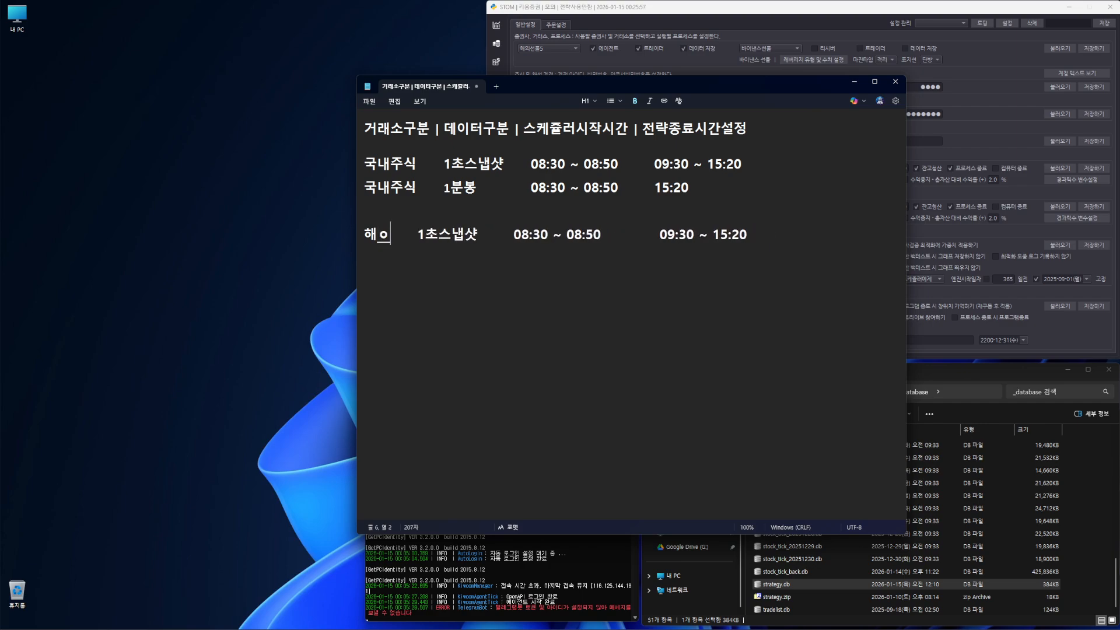
type("물")
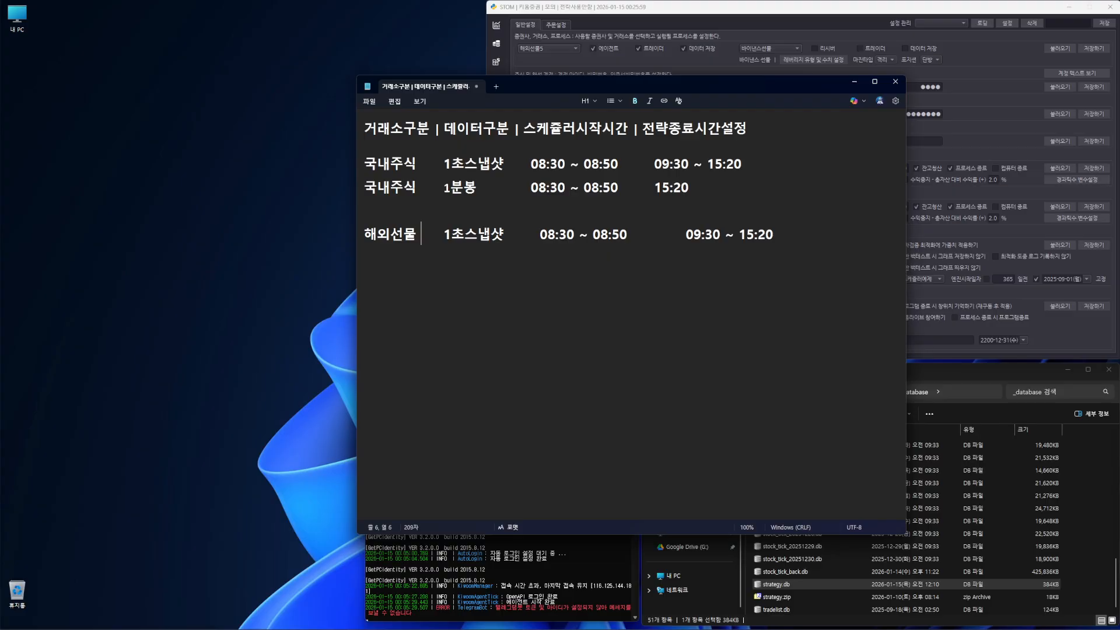
Step: Align the scheduler start time in the 해외선물 row with the column in the rows above
key("Right")
key("Right")
key("Right")
key("Right")
key("Right")
key("Right")
key("Right")
key("Right")
key("Right")
key("Right")
key("Right")
key("Right")
key("Right")
key("Right")
key("Right")
key("Right")
key("Right")
key("Left")
key("Delete")
key("Delete")
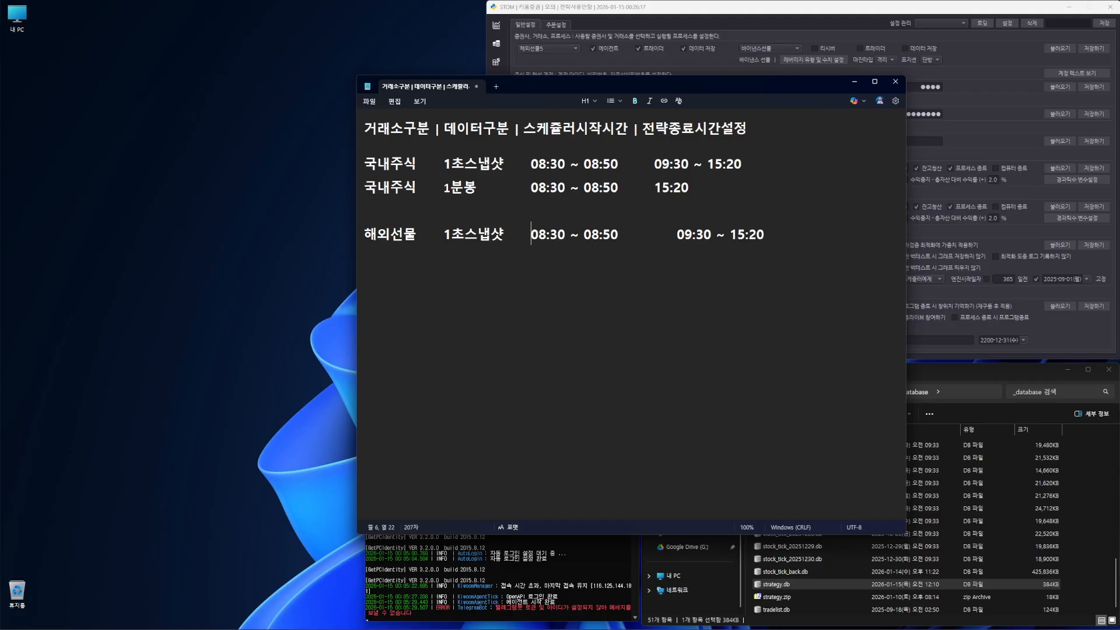
Step: Set the beginning of the scheduler start time range in the 해외선물 row to 22:00
key("Right")
key("Right")
key("Right")
key("Left")
key("Left")
key("Left")
key("Delete")
key("Delete")
type("22")
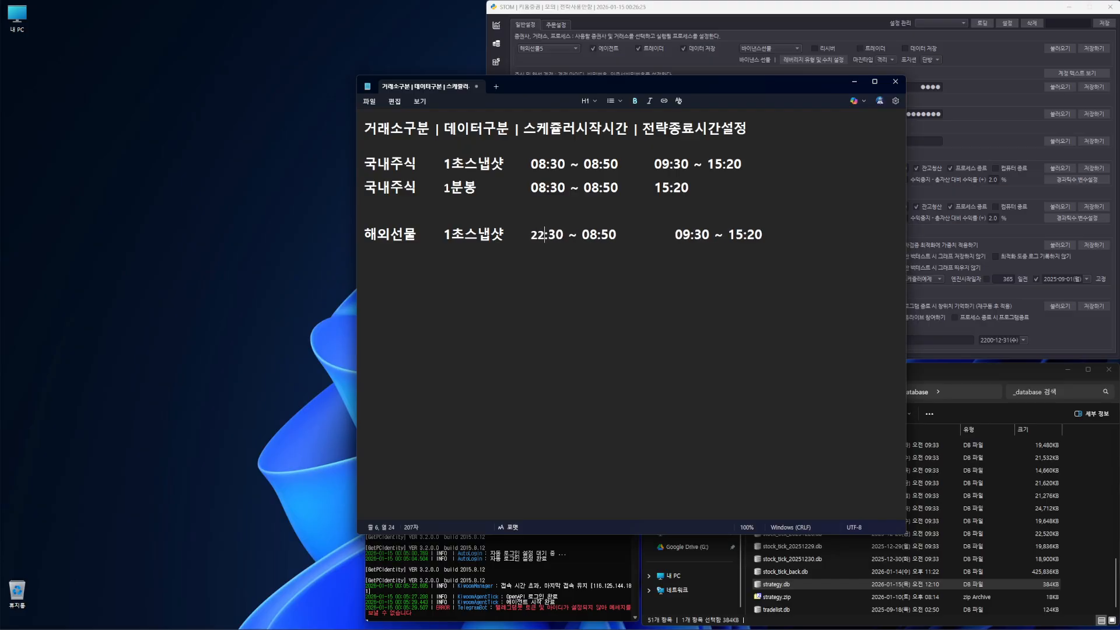
key("Right")
key("Delete")
type("0")
key("Delete")
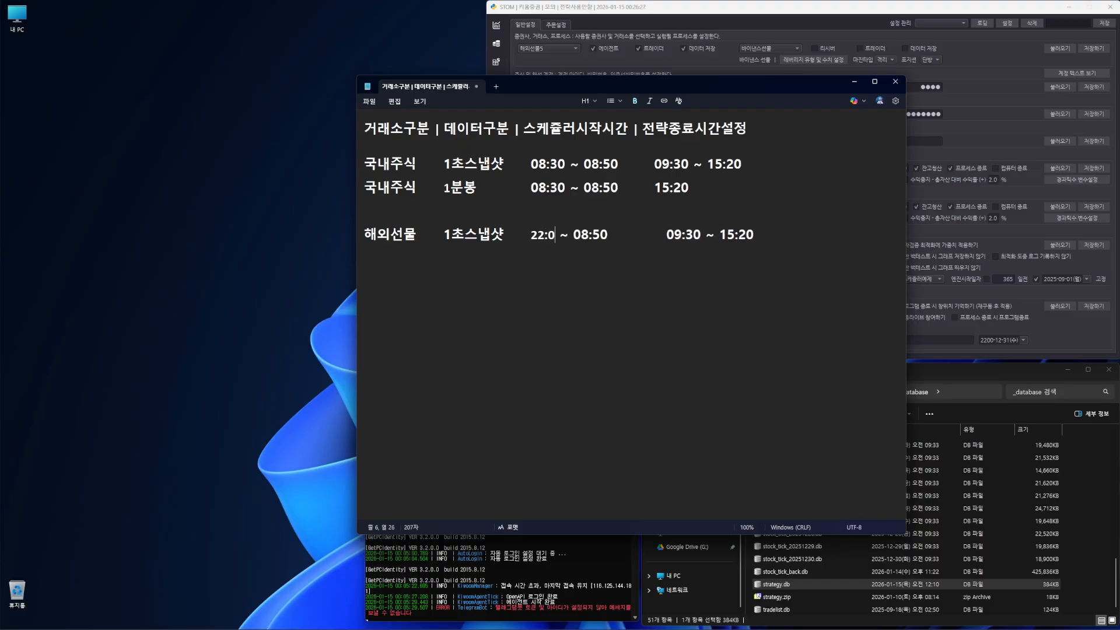
type("0")
Step: Set the end of the scheduler start time range in the 해외선물 row to 22:20
key("Right")
key("Right")
key("Right")
key("Right")
key("Right")
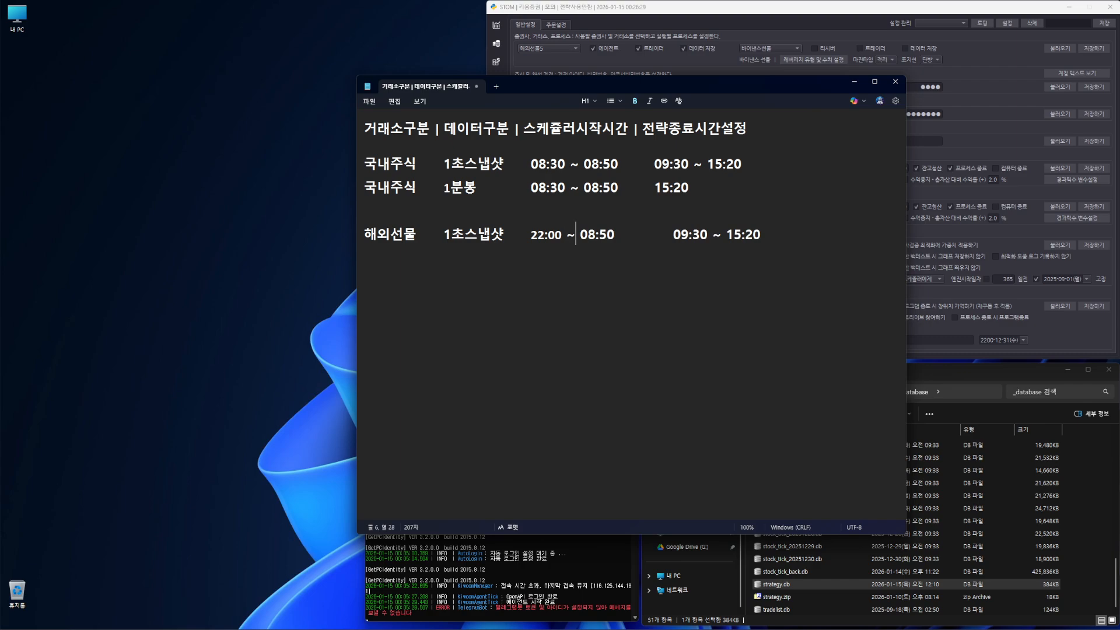
key("Left")
key("Left")
key("Right")
key("Left")
key("Delete")
key("Delete")
type("22")
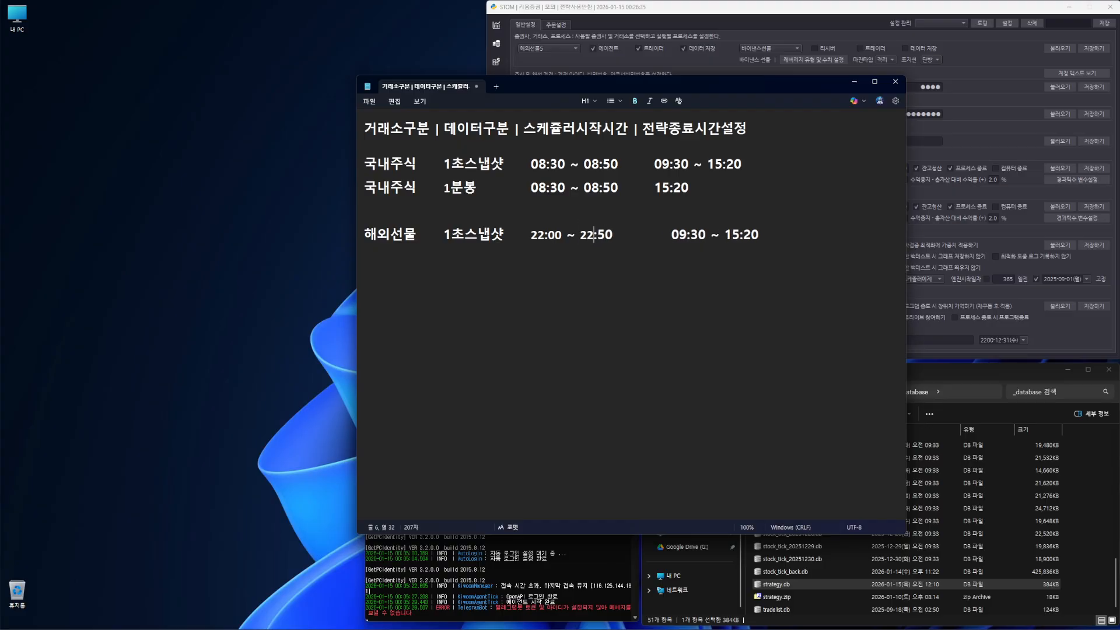
key("Delete")
key("Delete")
type("2:00")
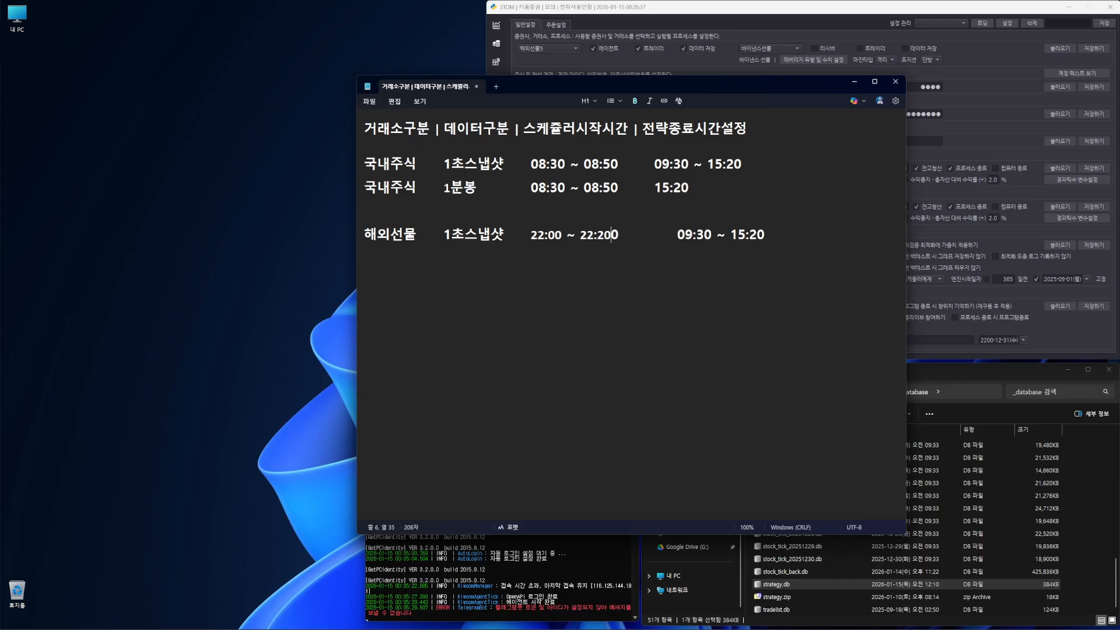
key("BackSpace")
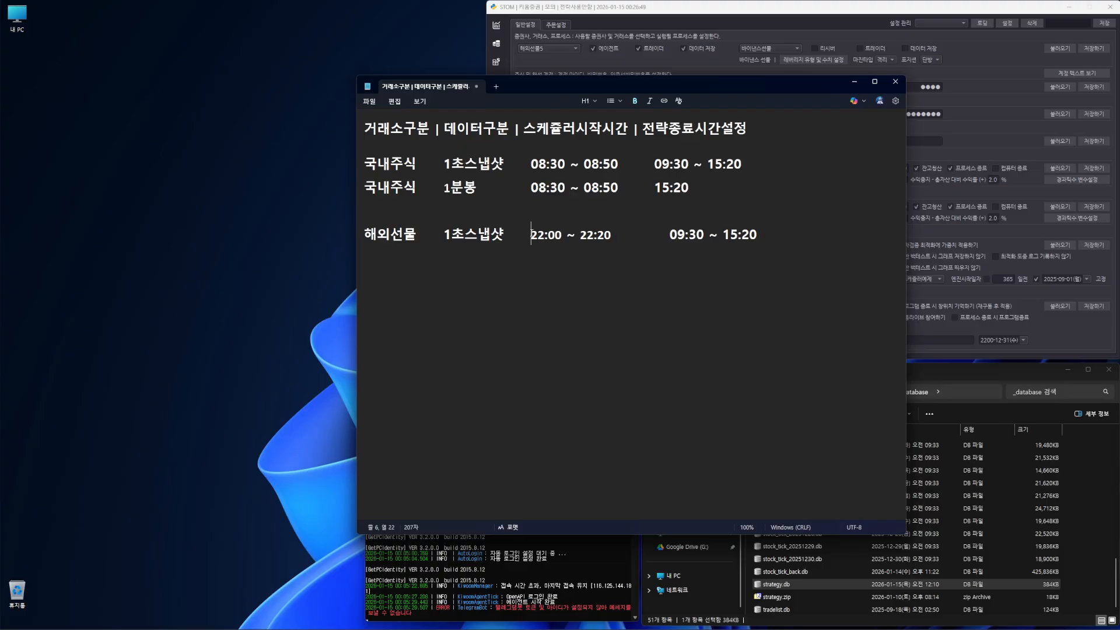
left_click_drag(530, 233, 613, 234)
key("Up")
left_click_drag(531, 233, 612, 235)
key("Up")
left_click_drag(530, 233, 613, 234)
key("Up")
left_click_drag(531, 235, 612, 235)
key("Up")
left_click_drag(530, 234, 613, 234)
key("Up")
left_click_drag(533, 235, 613, 234)
key("Up")
left_click_drag(531, 234, 613, 234)
key("Up")
left_click(530, 235)
left_click_drag(531, 234, 613, 234)
key("Up")
Step: Remove the extra spaces before the strategy end time in the 해외선물 row to align it with the column above
left_click(648, 234)
key("Delete")
key("Delete")
key("Delete")
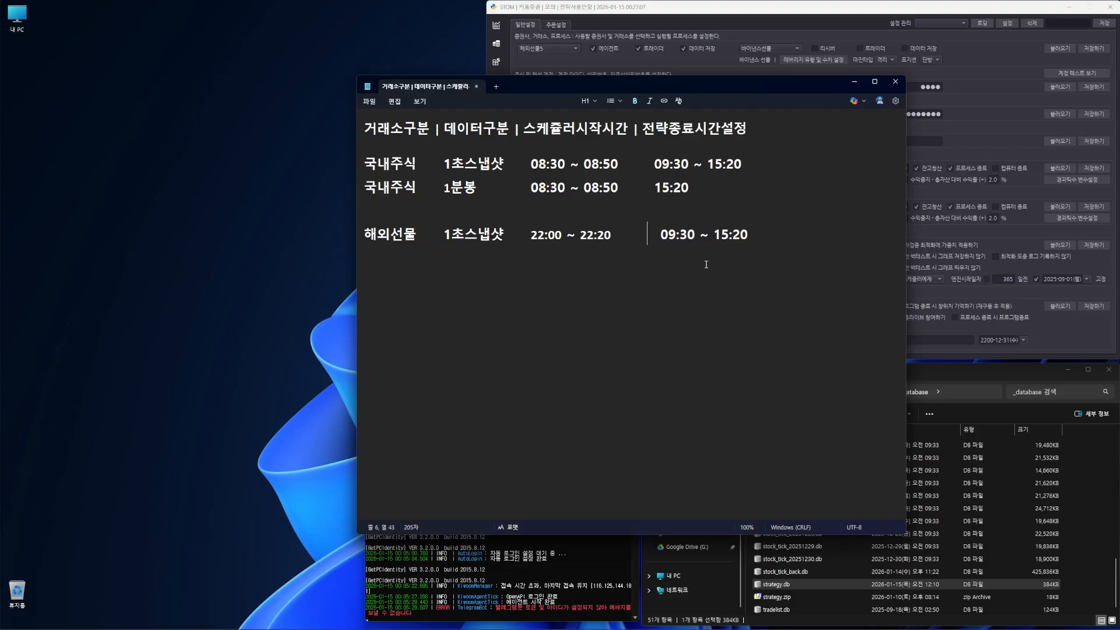
left_click_drag(656, 235, 672, 234)
left_click(673, 219)
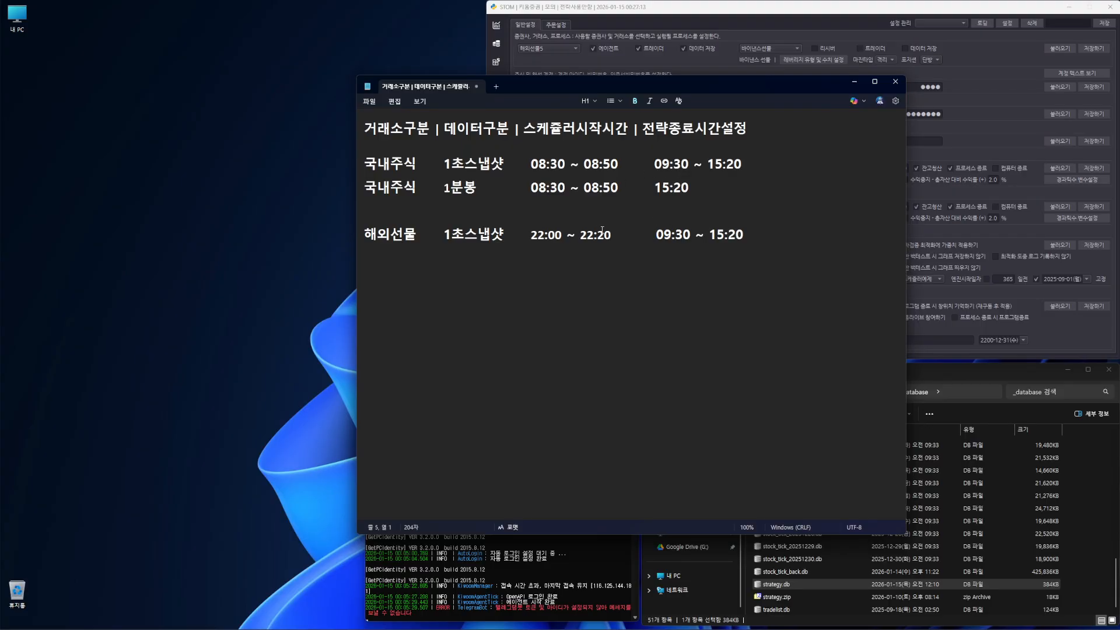
Step: Change the first strategy end time in the 해외선물 row to 10:30
left_click_drag(617, 235, 530, 235)
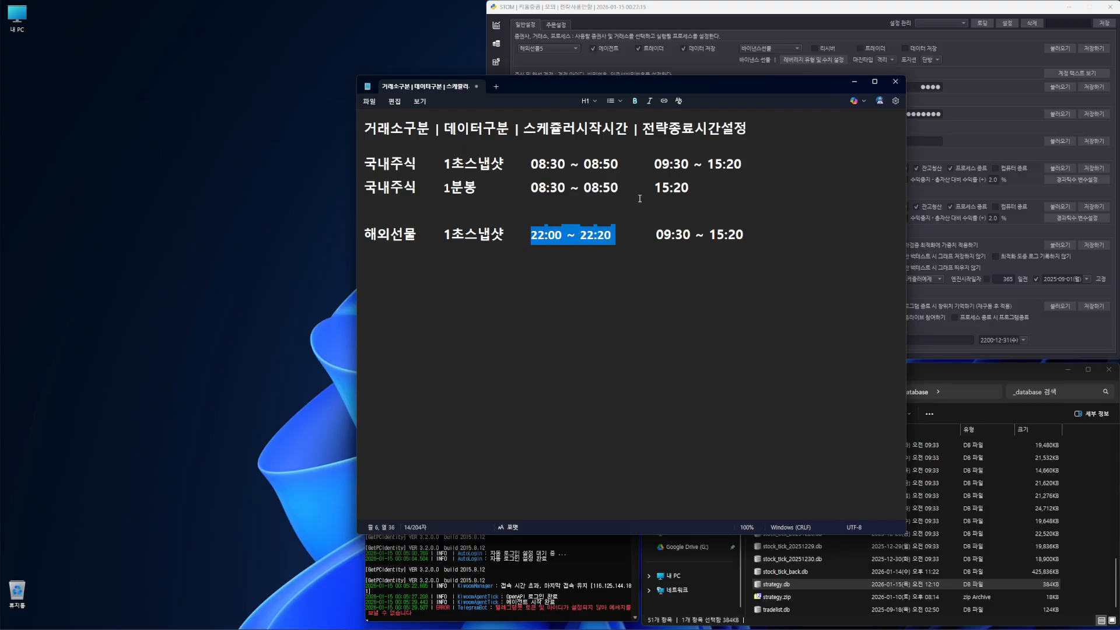
left_click(696, 234)
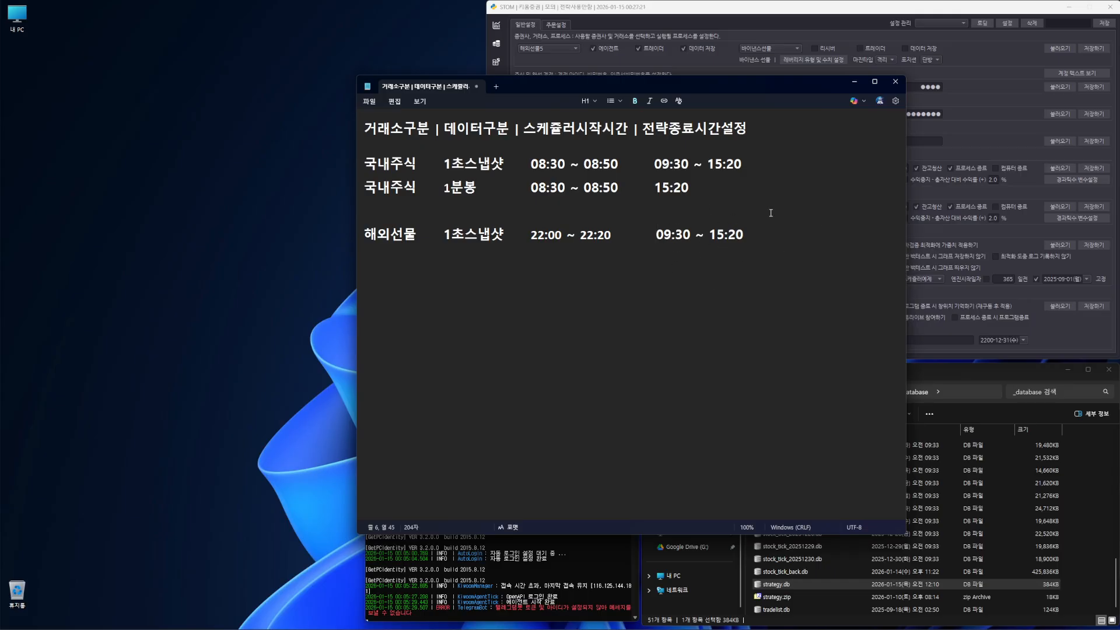
key("Delete")
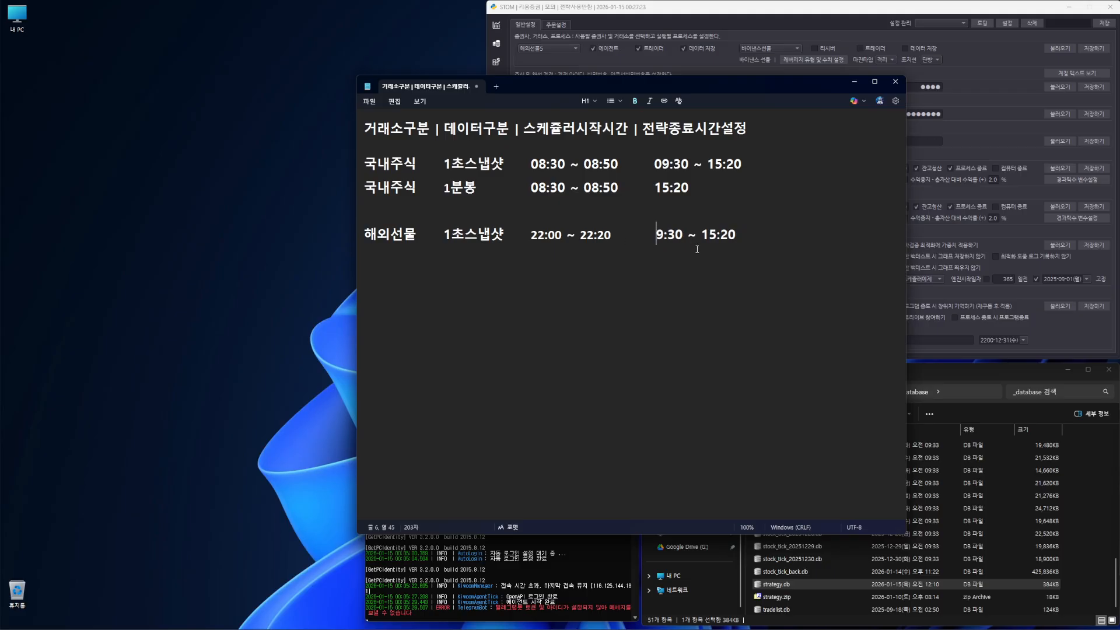
key("Delete")
type("10")
left_click(687, 228)
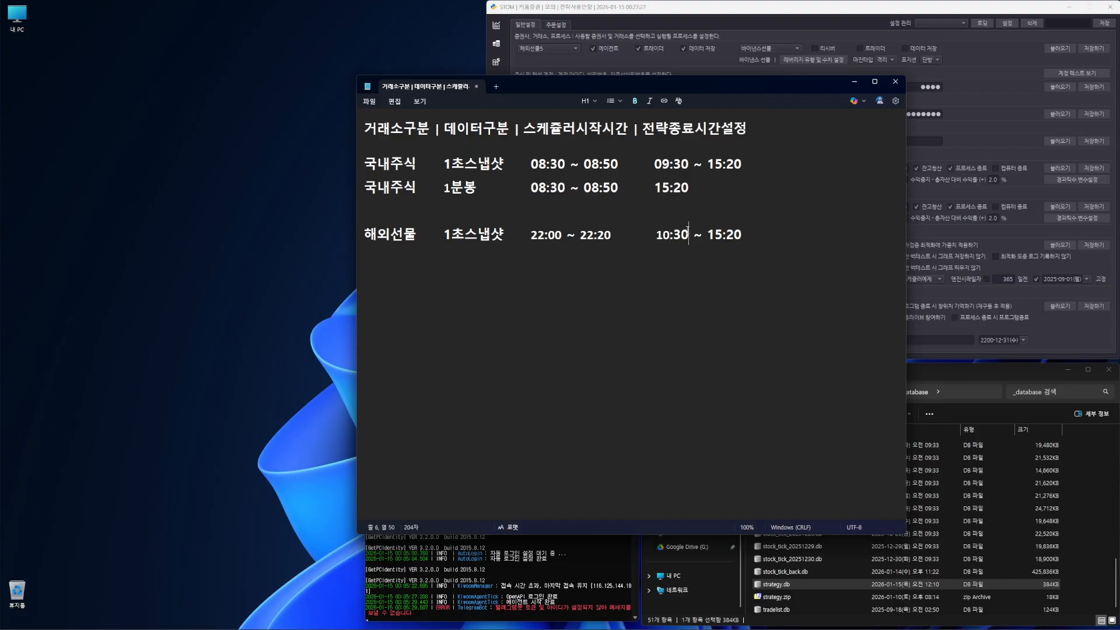
key("Right")
left_click_drag(656, 235, 689, 235)
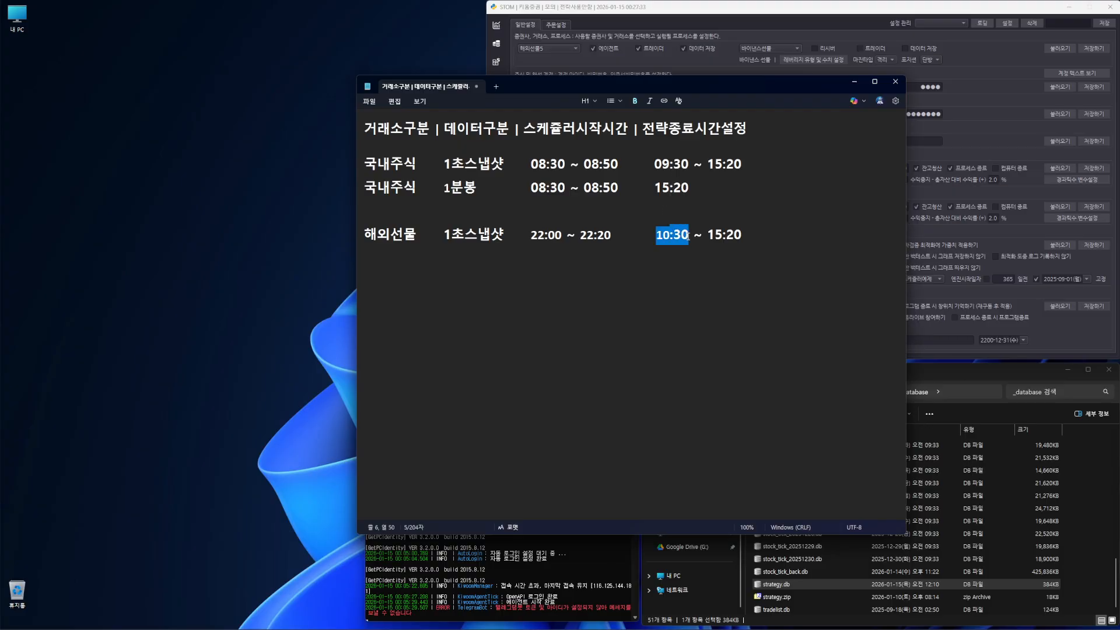
key("Up")
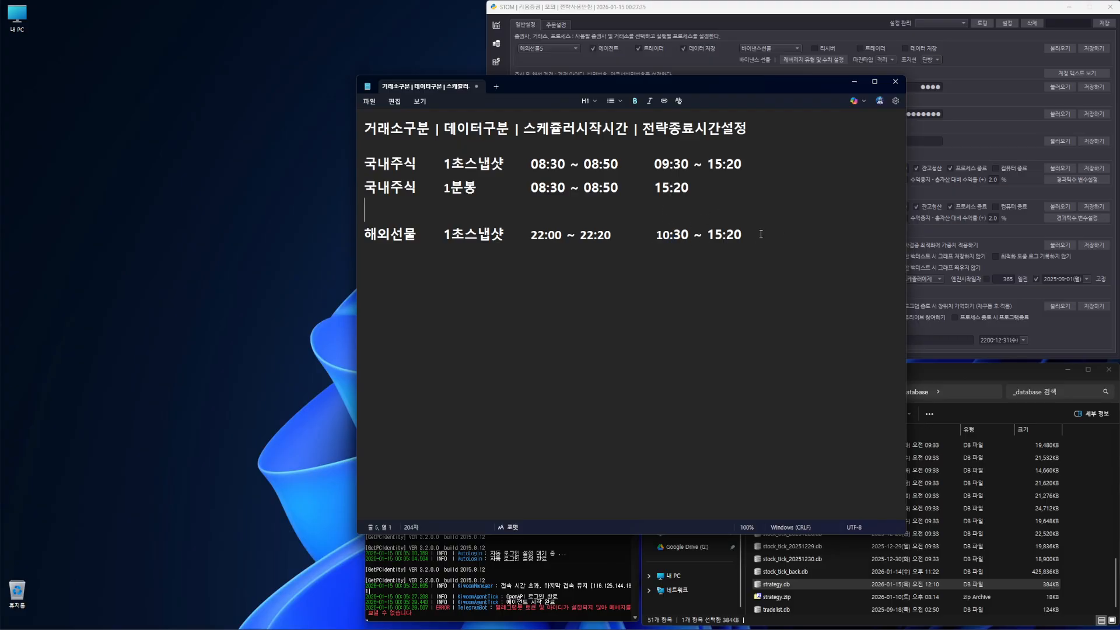
Step: Try the 부제 text style on the 해외선물 row and restore the 머리글 style
triple_click(761, 234)
left_click(593, 104)
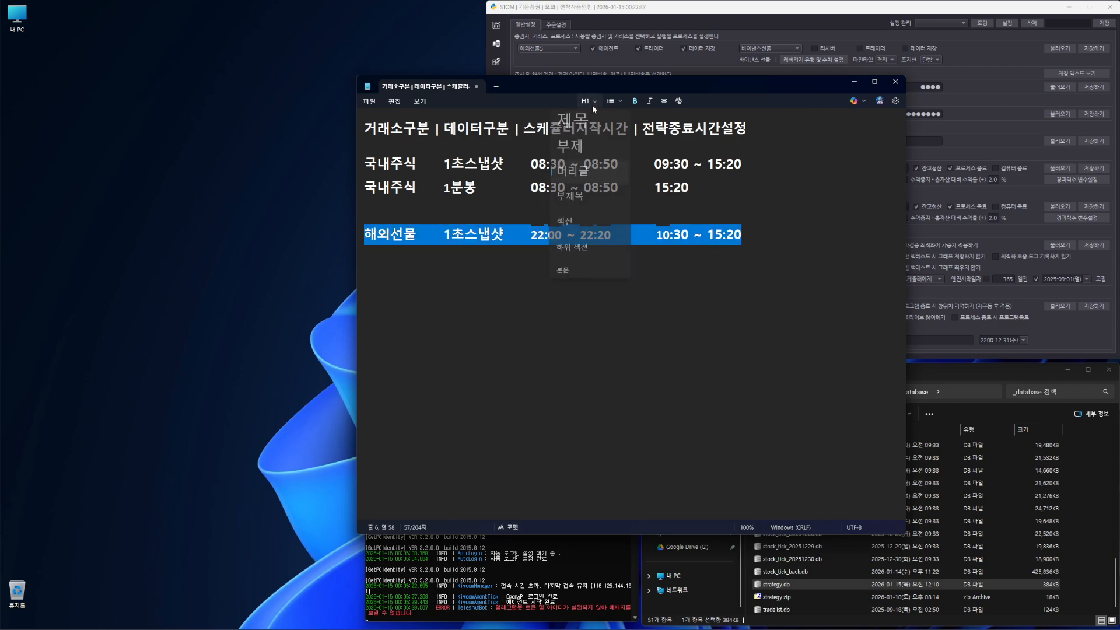
left_click(570, 170)
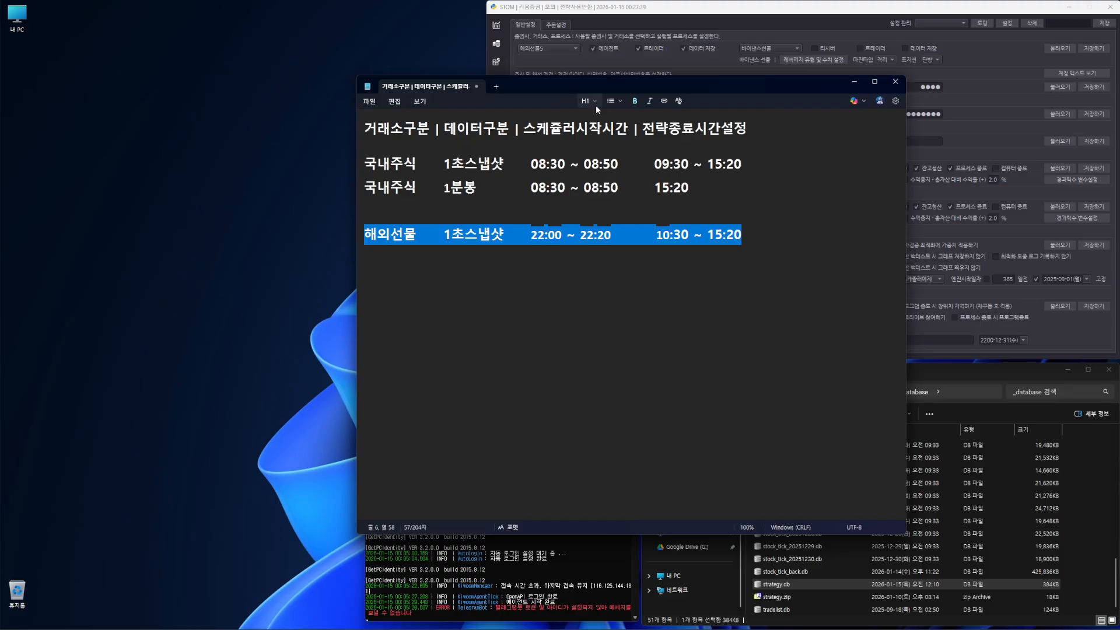
left_click(595, 102)
left_click(580, 149)
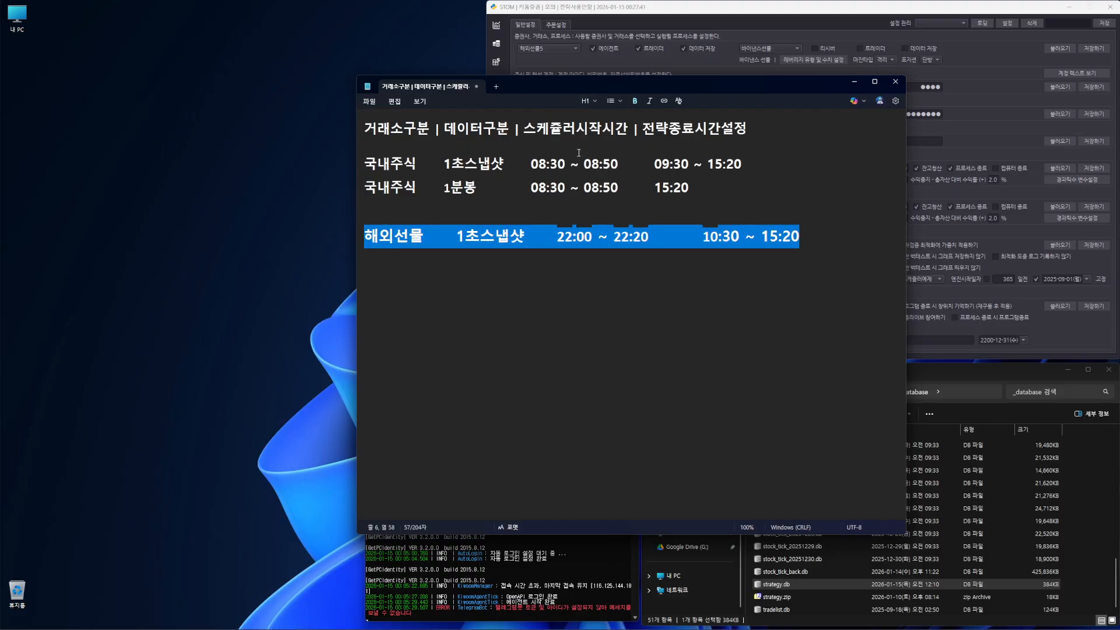
left_click(591, 101)
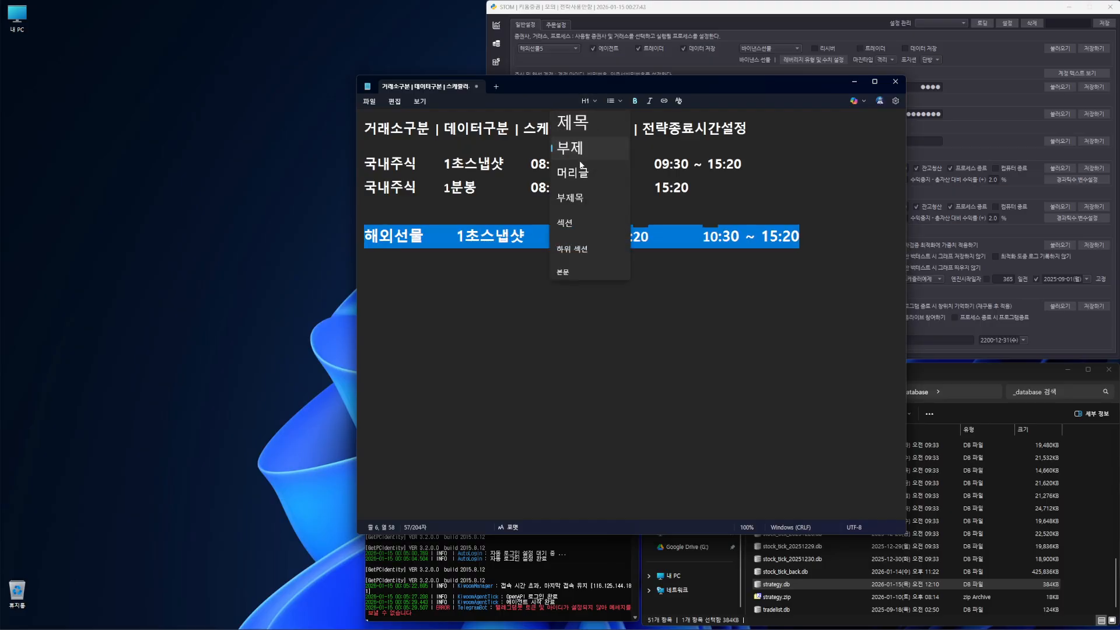
left_click(583, 174)
Step: Retype the strategy end time range in the 해외선물 row as 10:30 ~ 16:00
left_click(683, 239)
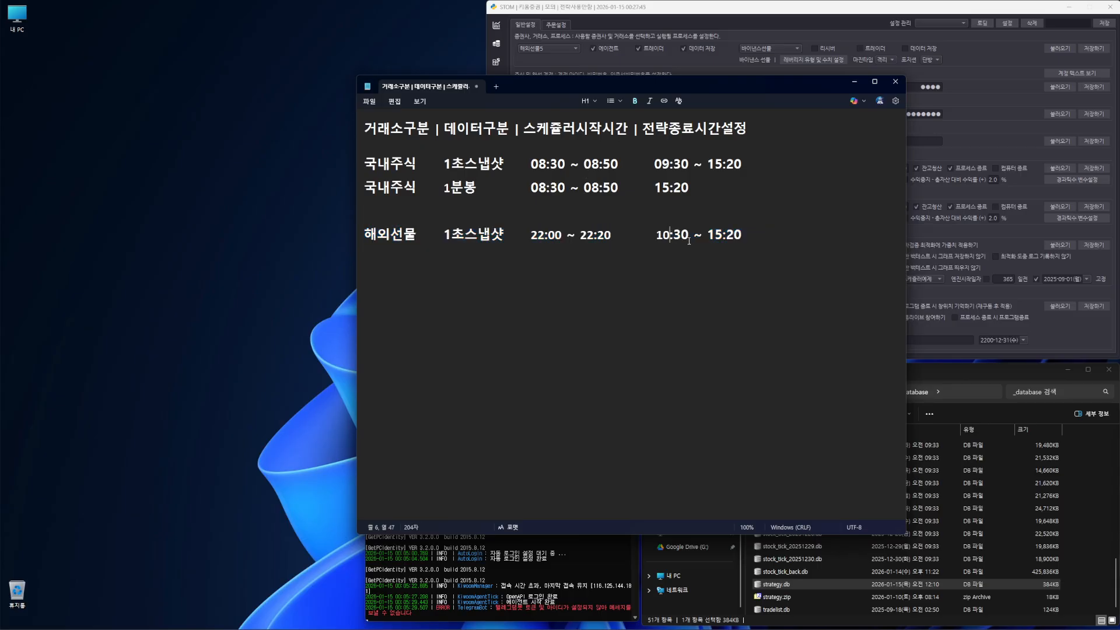
key("BackSpace")
key("BackSpace")
type(":3")
left_click_drag(688, 235, 755, 235)
key("BackSpace")
type("~")
key("BackSpace")
type("~ 16:00")
left_click_drag(657, 234, 773, 229)
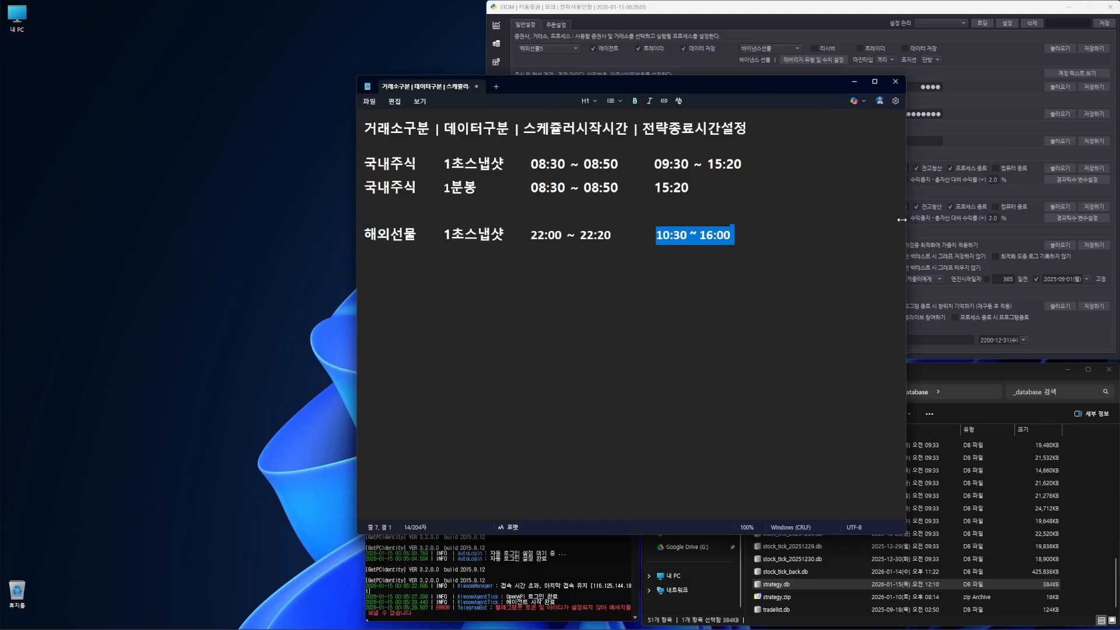
left_click(688, 233)
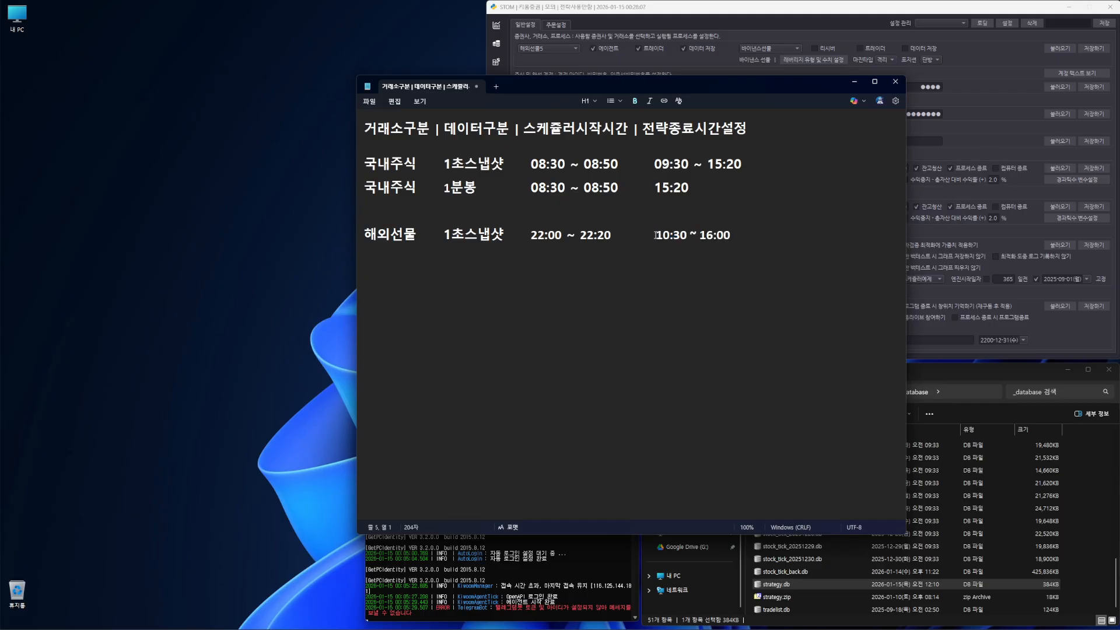
left_click_drag(527, 235, 619, 235)
left_click(618, 235)
left_click_drag(531, 235, 614, 234)
key("Up")
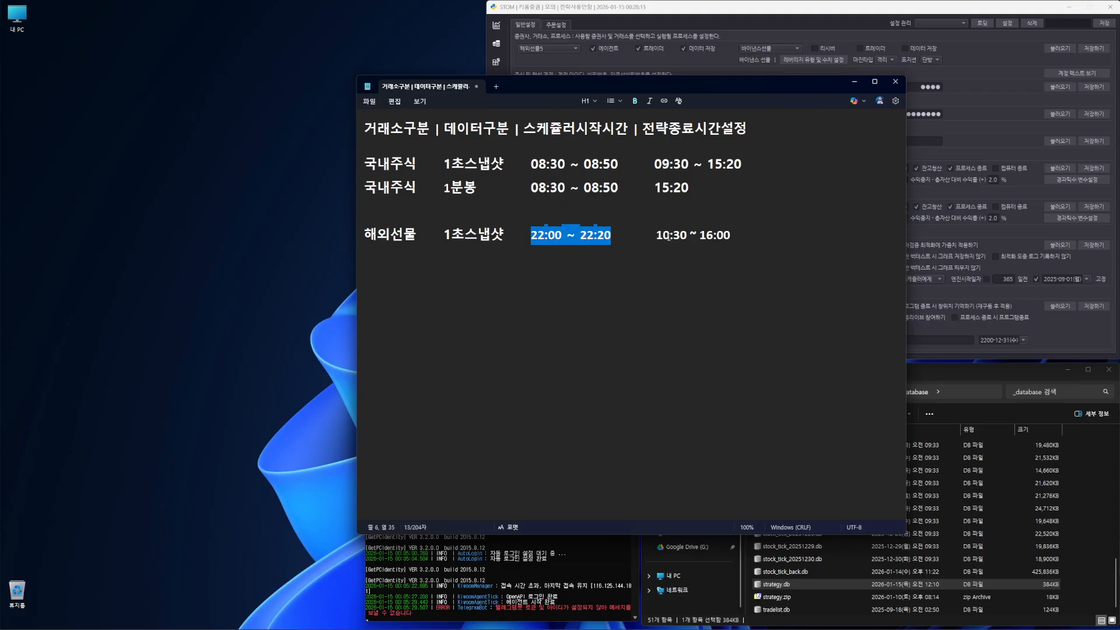
left_click(648, 236)
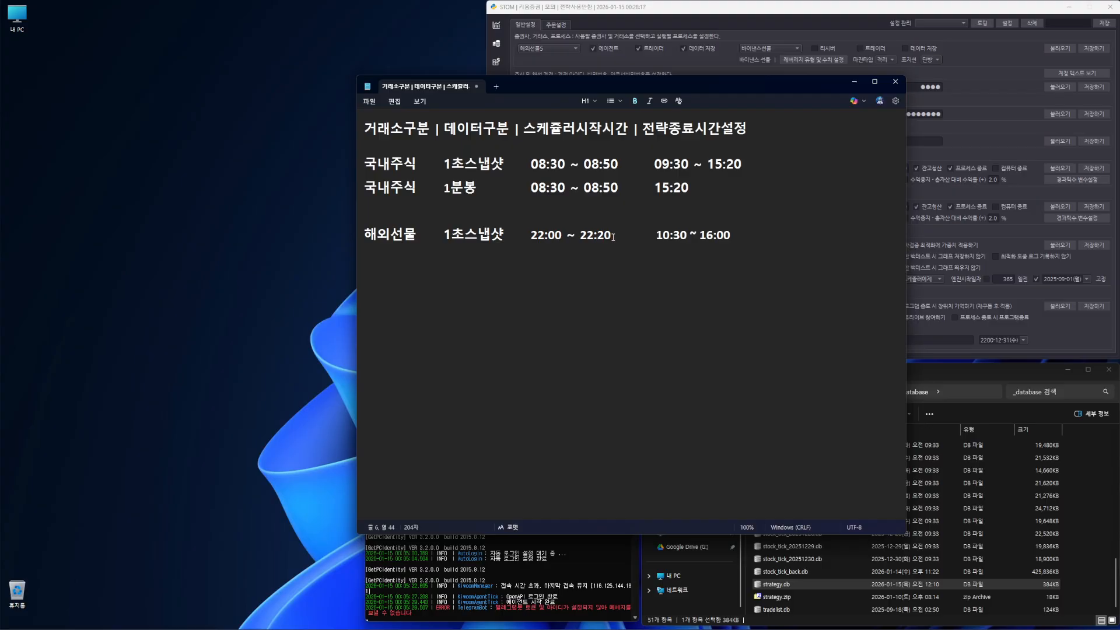
Step: Duplicate the 해외선물 1초스냅샷 row on a new line directly below it
left_click_drag(655, 236, 363, 231)
left_click(682, 213)
key("ctrl+c")
left_click(743, 237)
key("Return")
key("ctrl+v")
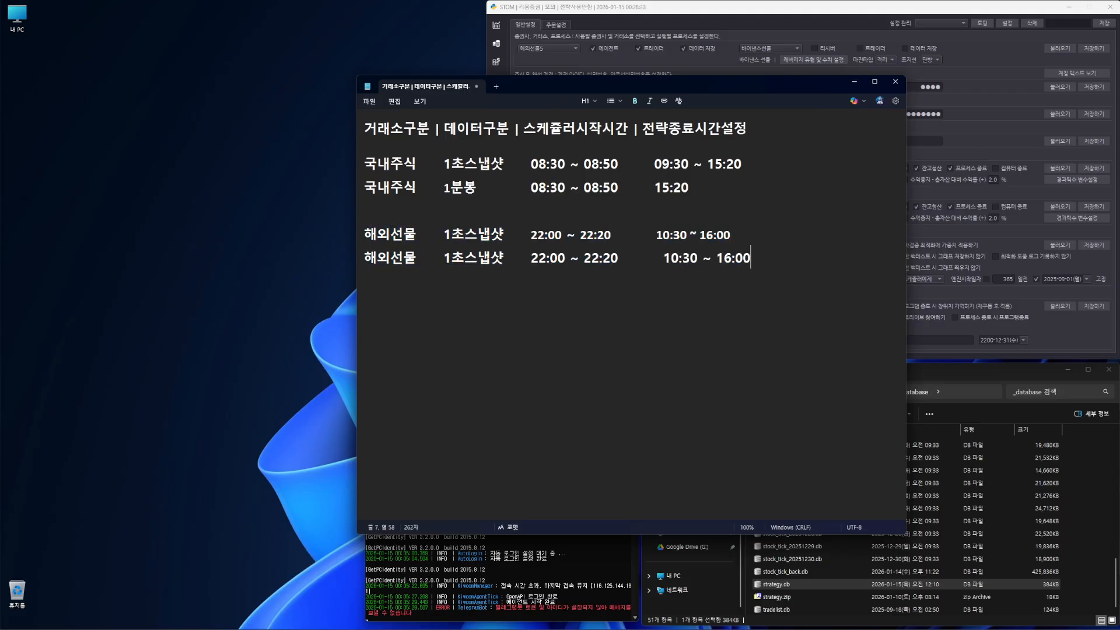
Step: Replace the data type in the duplicated 해외선물 row with 1분봉 copied from the 국내주식 row, keeping the columns aligned
double_click(460, 187)
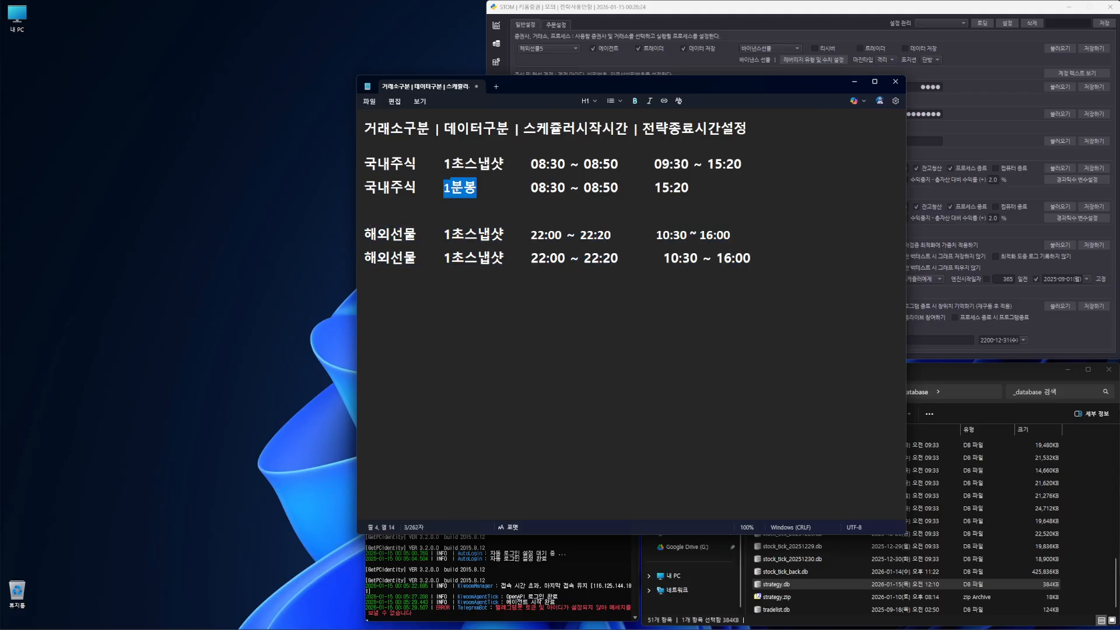
key("ctrl+c")
double_click(464, 261)
key("ctrl+v")
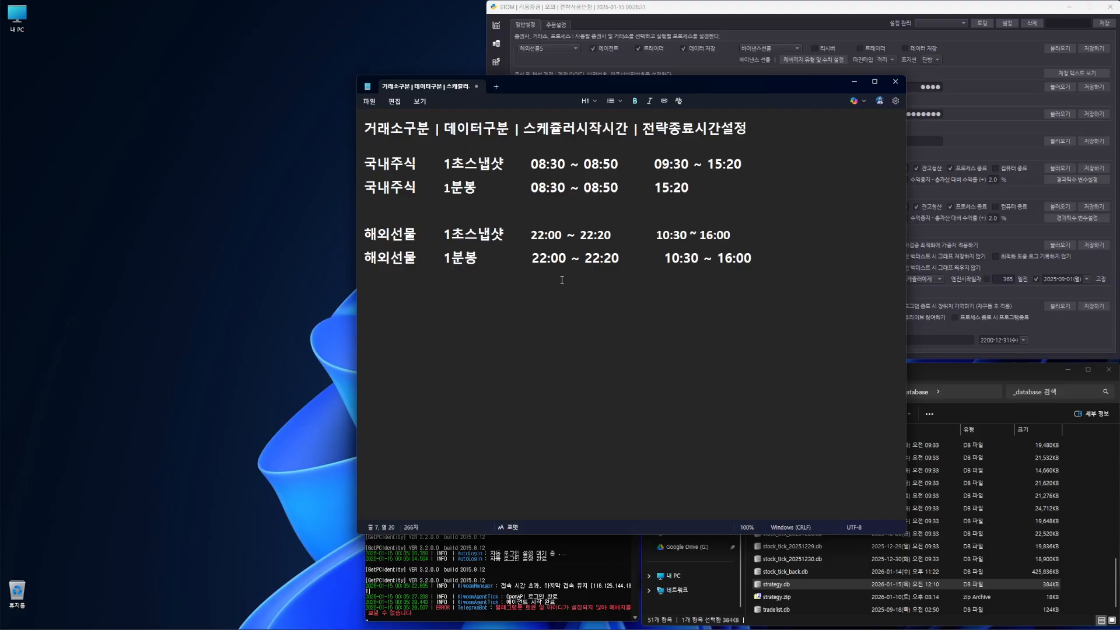
Step: Set the scheduler start time range in the 해외선물 1분봉 row to 21:30 ~ 21:50
left_click(548, 232)
left_click(532, 257)
key("Delete")
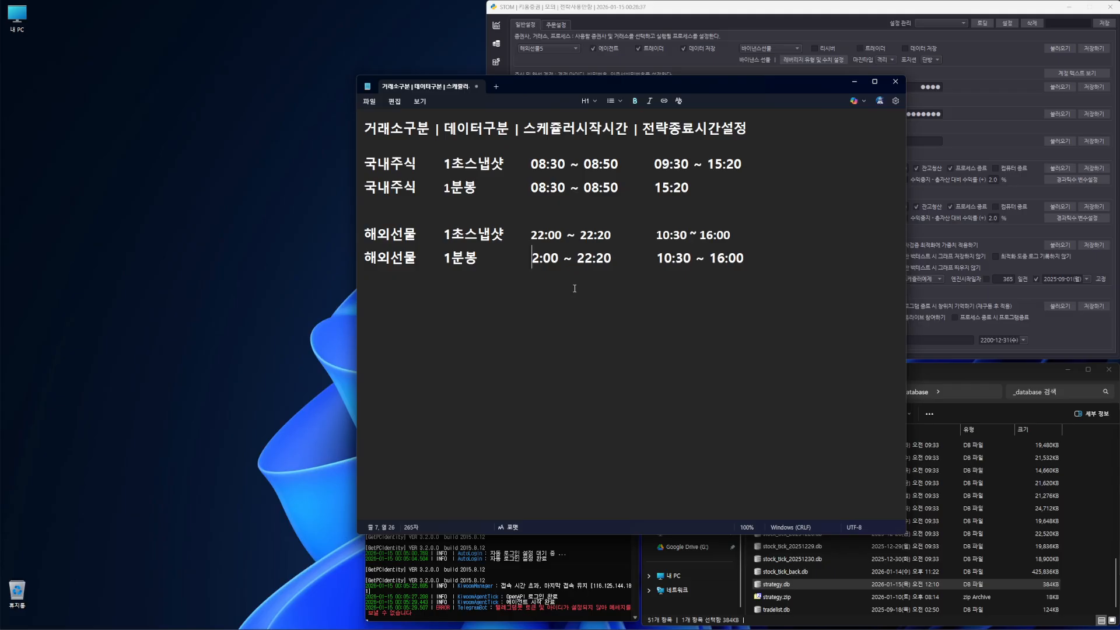
key("Delete")
type("21")
double_click(555, 260)
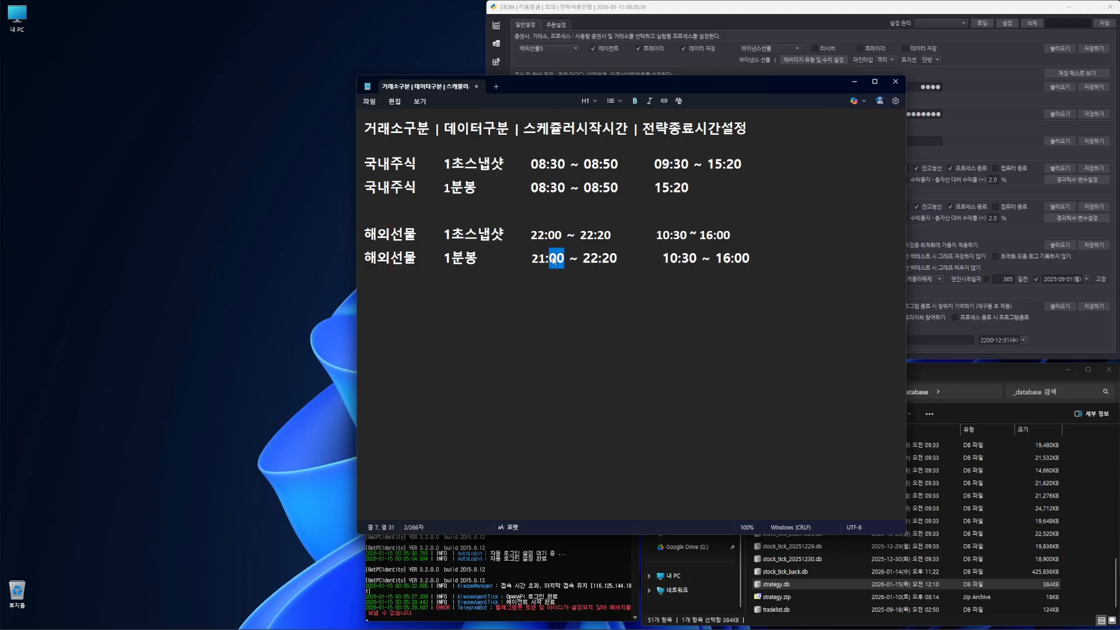
type("30")
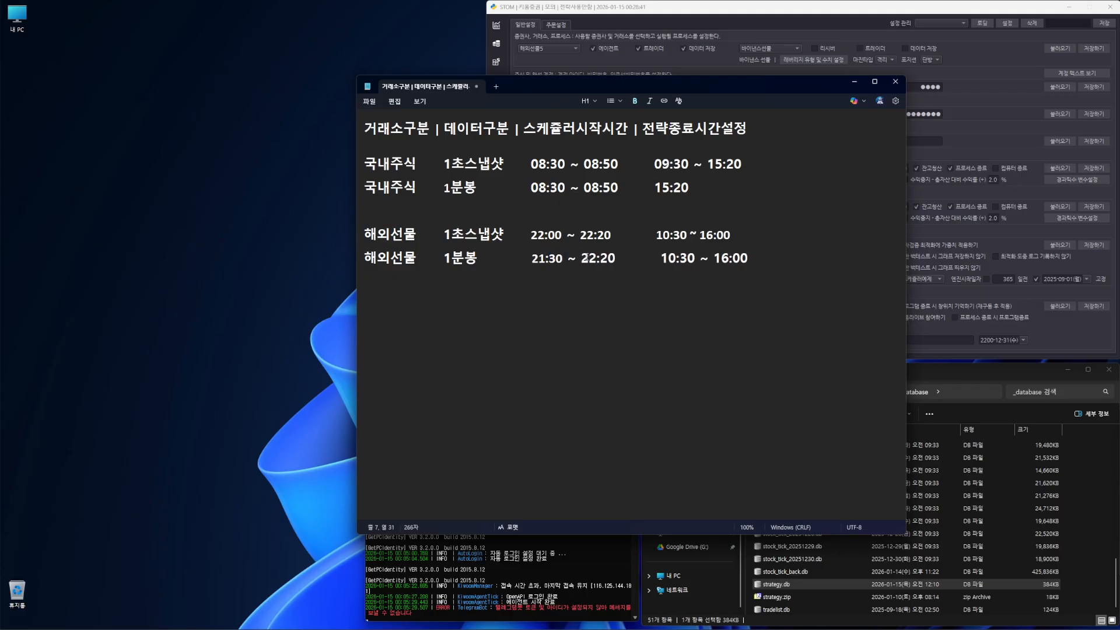
double_click(584, 259)
type("21")
double_click(608, 260)
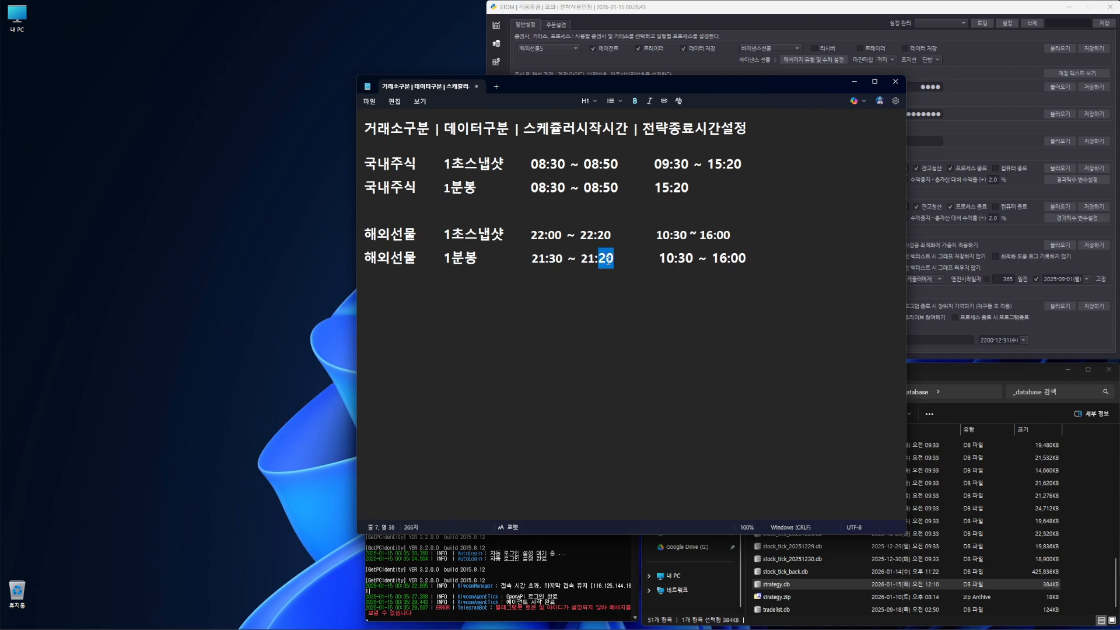
type("50")
left_click(567, 258)
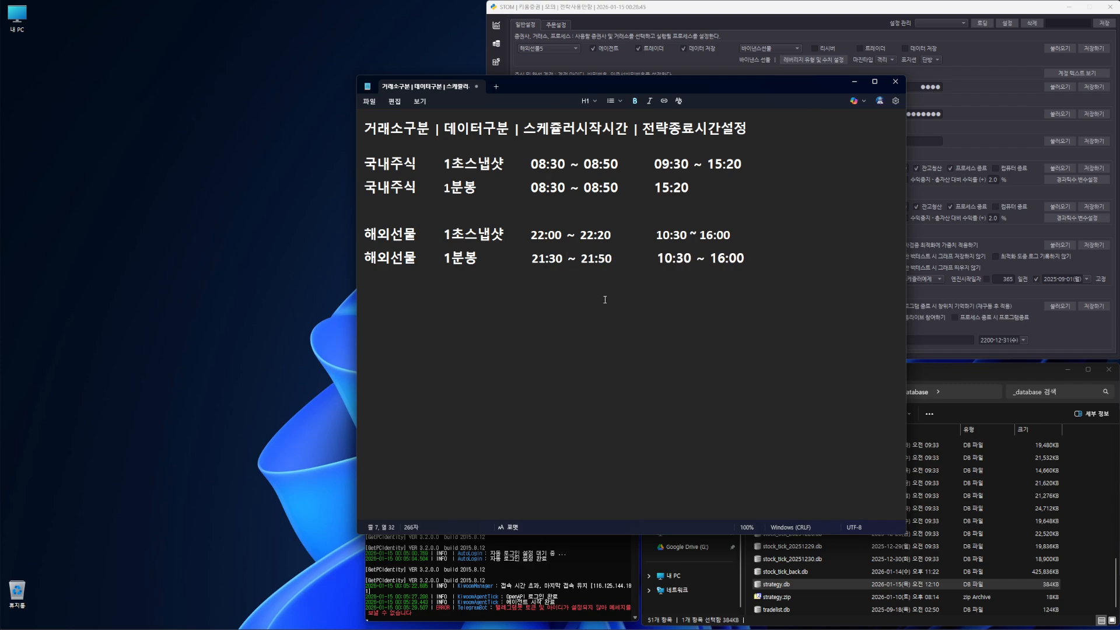
left_click_drag(531, 259, 612, 260)
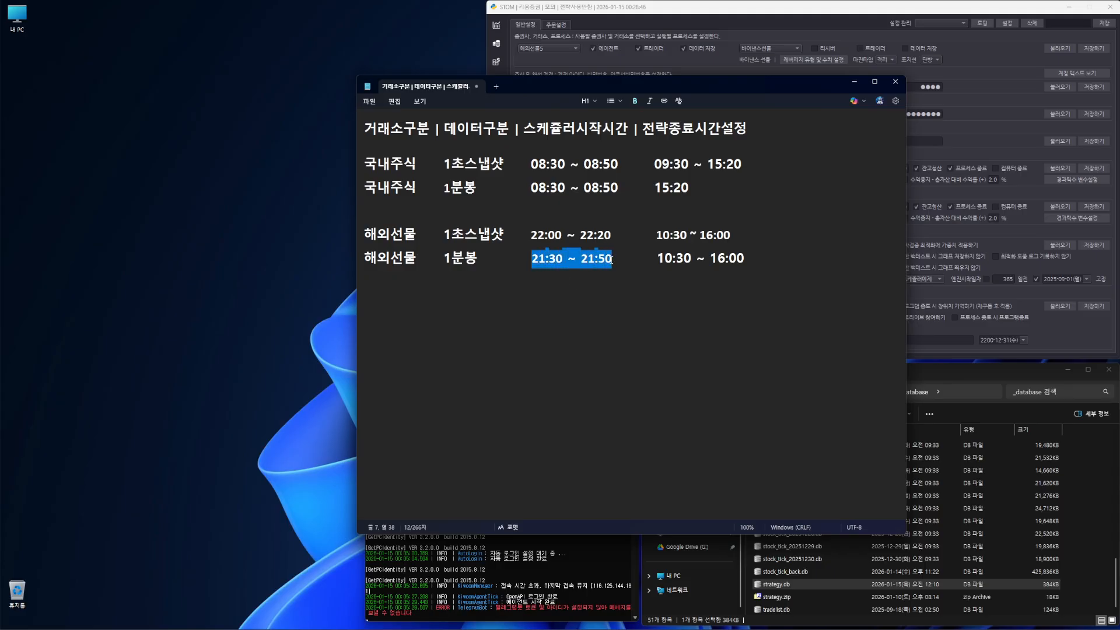
left_click(686, 233)
left_click(677, 270)
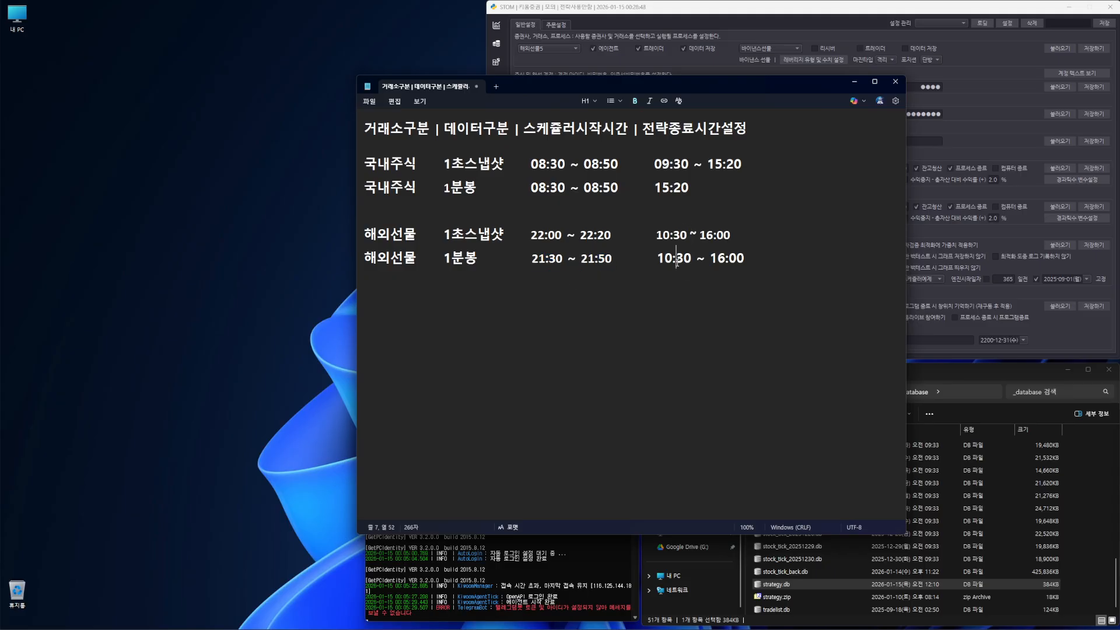
left_click(720, 259)
left_click(773, 256)
left_click_drag(655, 235, 743, 233)
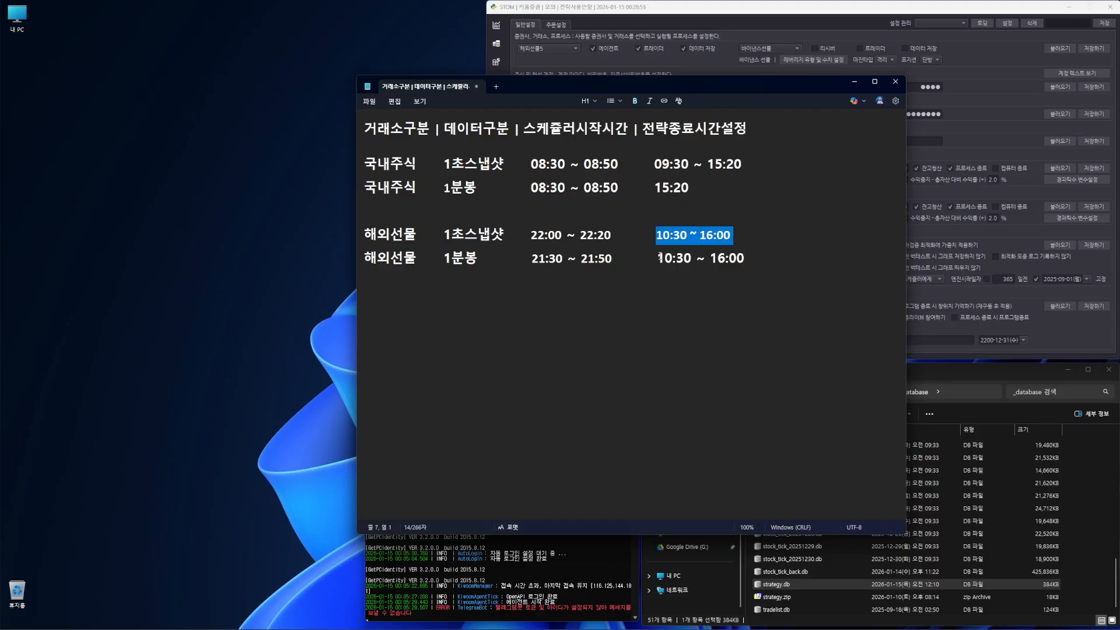
left_click_drag(658, 258, 745, 252)
key("Right")
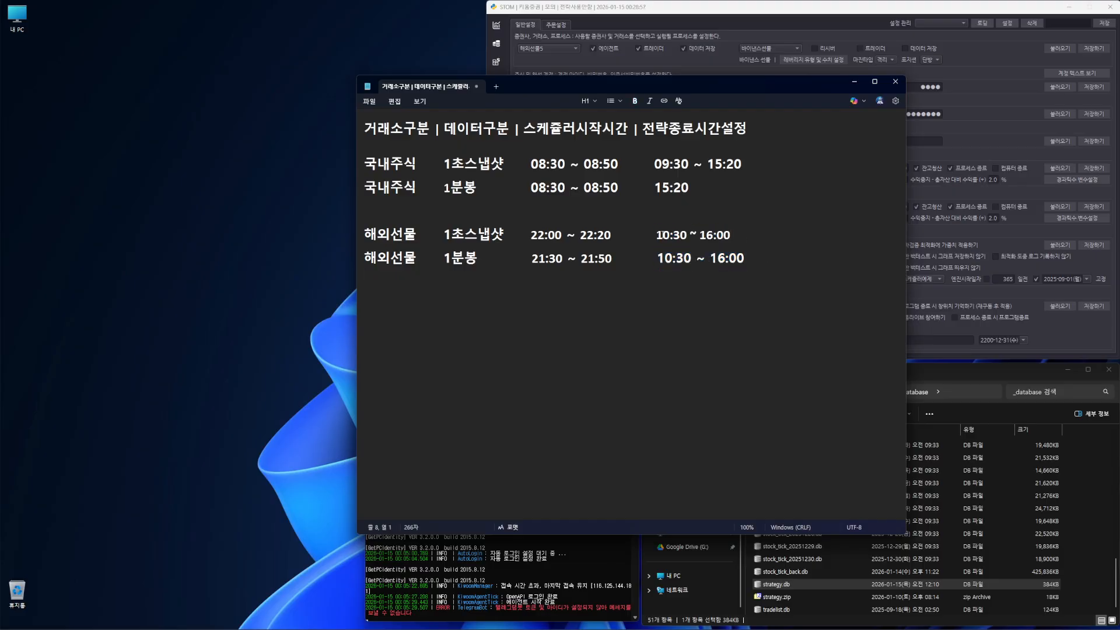
Step: Replace the strategy end time in the 해외선물 1분봉 row with the 10:30 ~ 16:00 range copied from the row above
left_click_drag(656, 234, 741, 232)
left_click_drag(663, 260, 755, 259)
key("ctrl+v")
left_click_drag(660, 259, 757, 260)
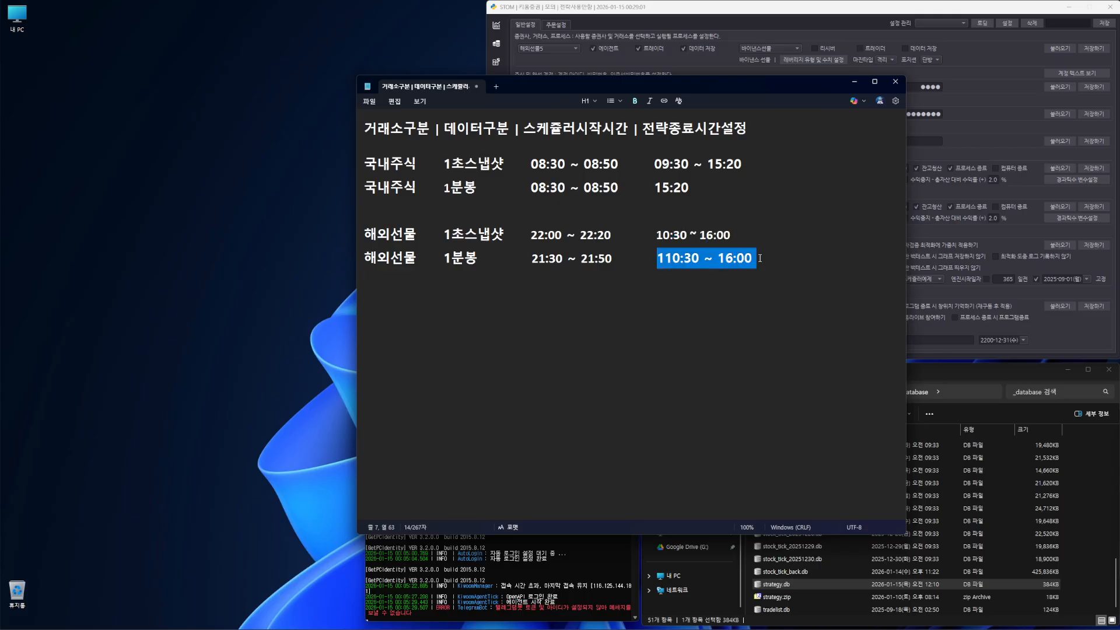
key("ctrl+v")
double_click(663, 257)
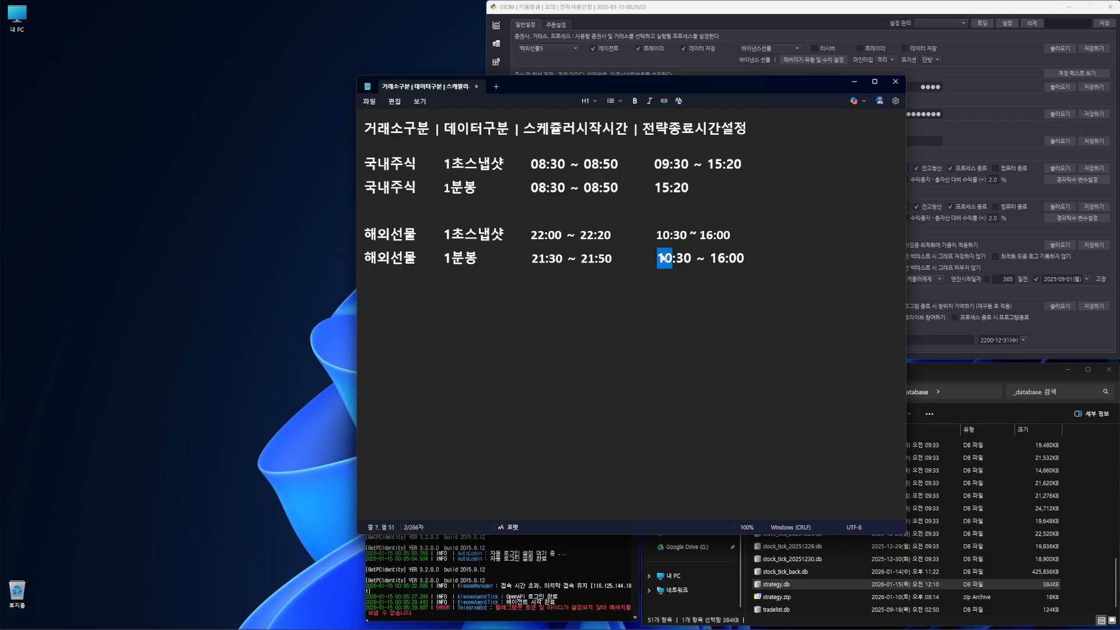
Step: Retype the strategy end time in the 해외선물 1분봉 row as 10:30 ~ 16:00 to match the row above
type("10")
left_click(684, 258)
key("Delete")
type("0")
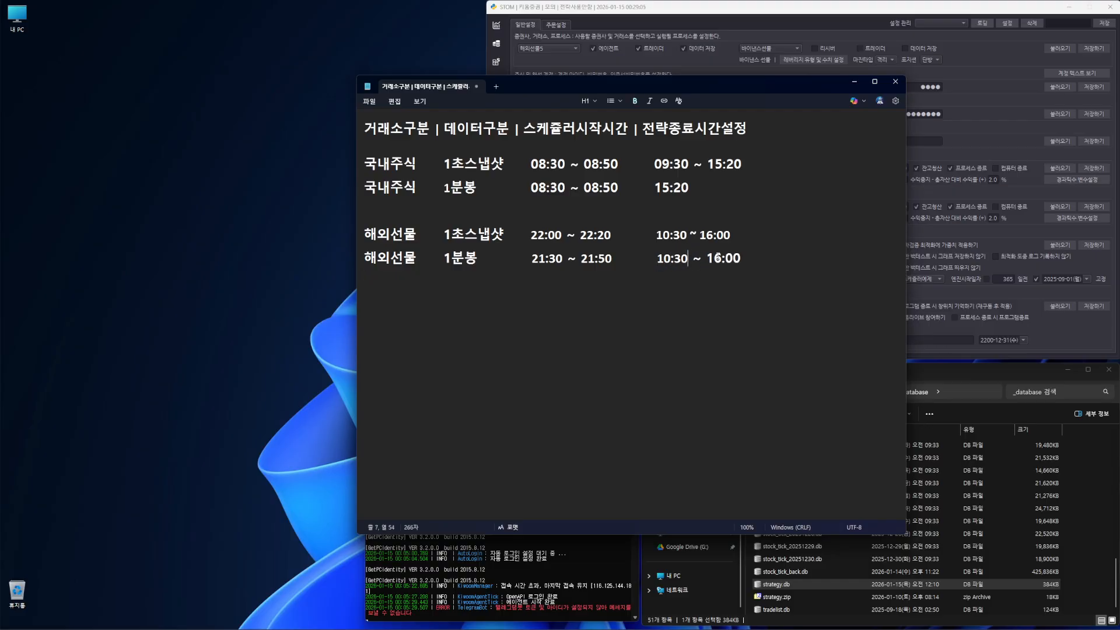
double_click(714, 258)
type("16")
key("shift+End")
type(":00")
key("shift+Right")
type("~")
Step: Remove the 10:30 start of the range so the 해외선물 1분봉 strategy end time is only 16:00
left_click(731, 215)
left_click_drag(656, 235, 691, 236)
left_click(689, 259)
left_click_drag(657, 258, 705, 259)
key("BackSpace")
left_click(684, 280)
left_click(611, 260)
left_click_drag(530, 236, 616, 260)
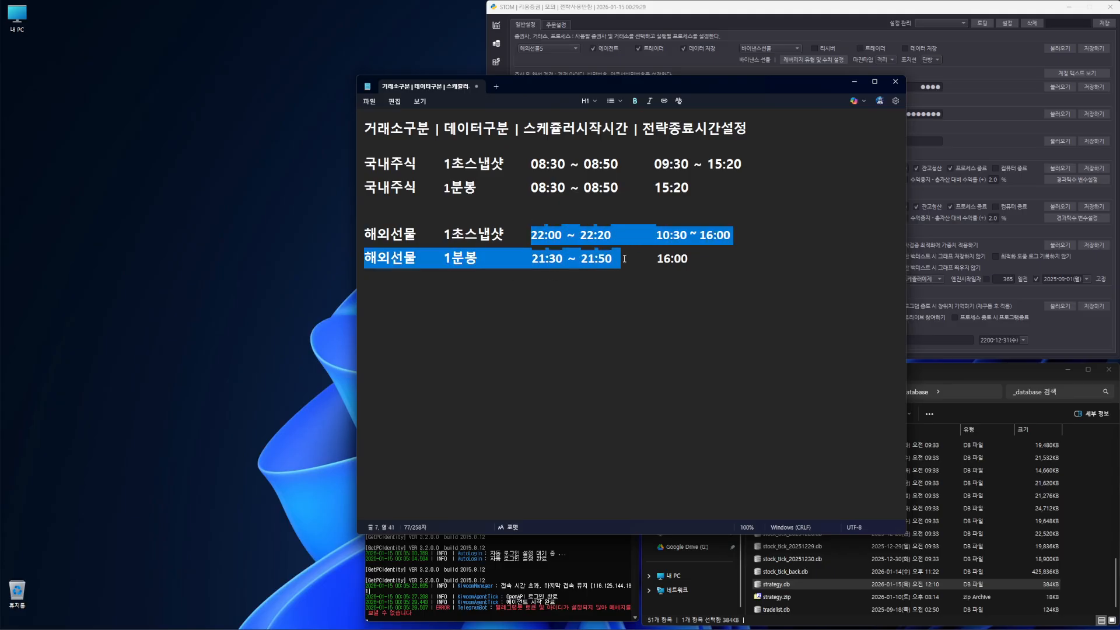
left_click(689, 260)
left_click_drag(689, 260, 655, 236)
left_click(690, 260)
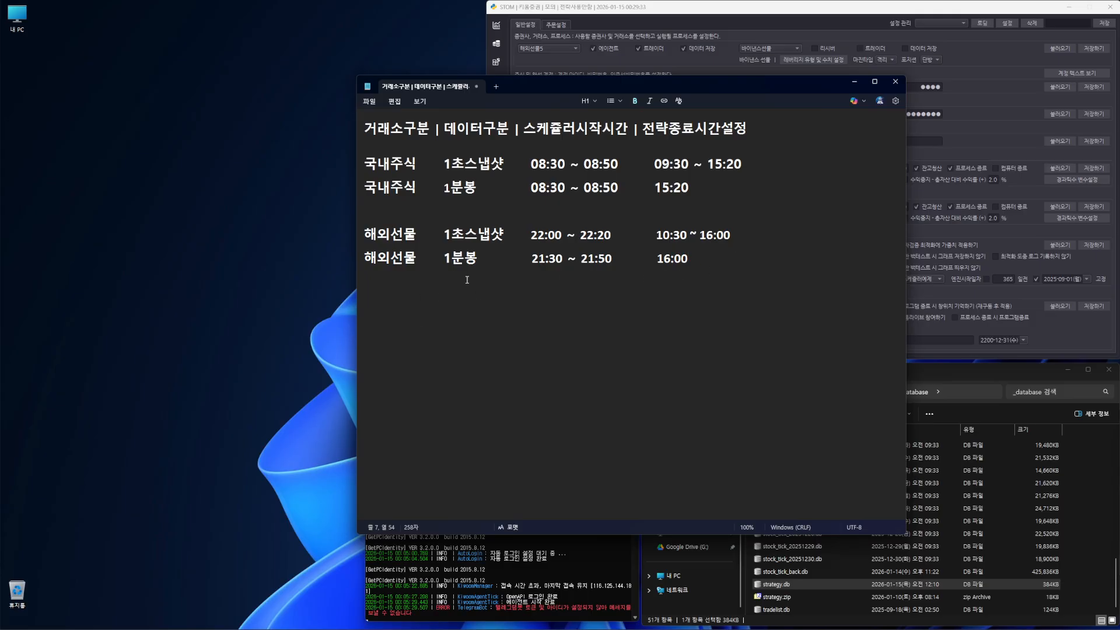
Step: Copy the 해외선물 1분봉 row below, separated by a blank line, and change the copy's exchange name to 코인
left_click_drag(728, 260, 353, 252)
key("ctrl+c")
left_click(711, 255)
key("Return")
key("ctrl+v")
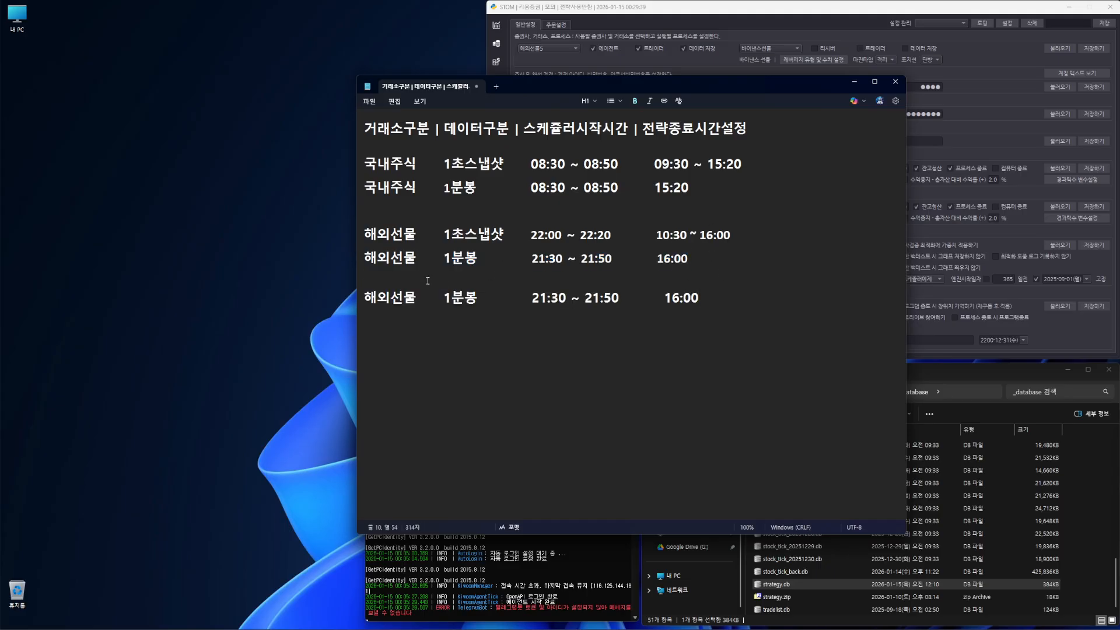
double_click(395, 299)
type("코인")
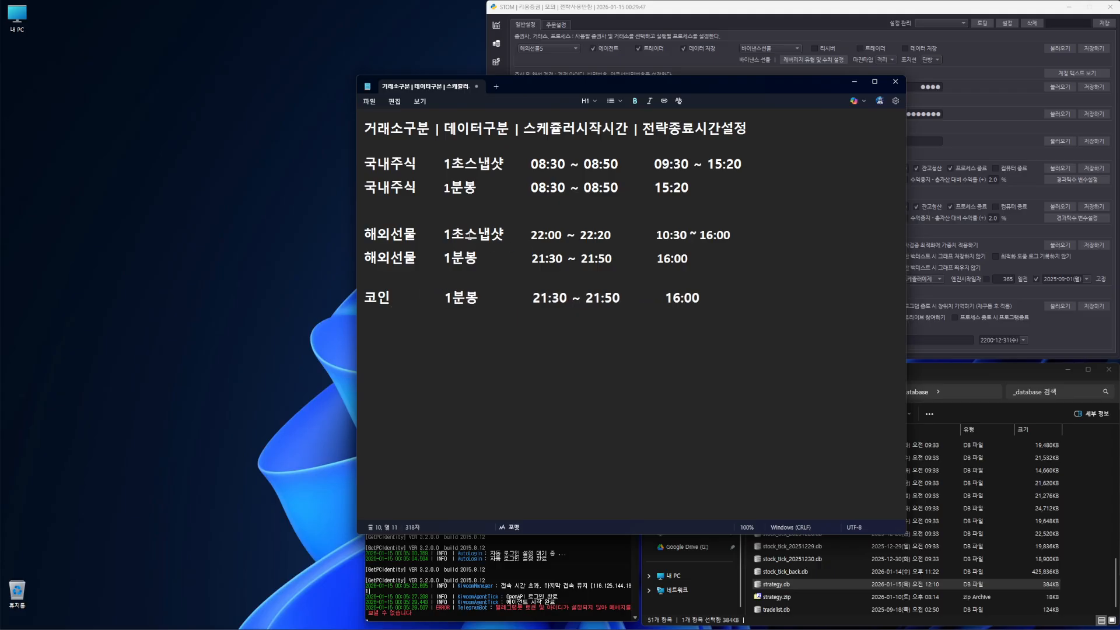
Step: Duplicate the 코인 row on a new line directly below it
left_click_drag(733, 303, 352, 308)
key("ctrl+c")
key("Right")
key("Return")
key("ctrl+v")
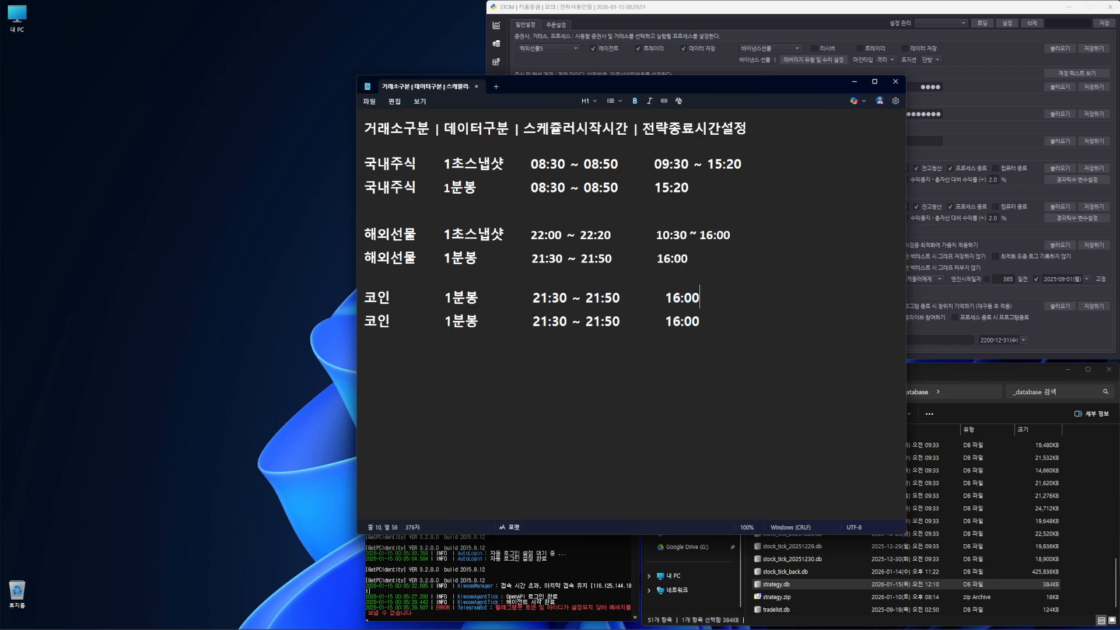
Step: Replace the data type in the first 코인 row with 1초스냅샷 copied from the 해외선물 row and realign the columns
double_click(473, 234)
key("ctrl+c")
double_click(460, 298)
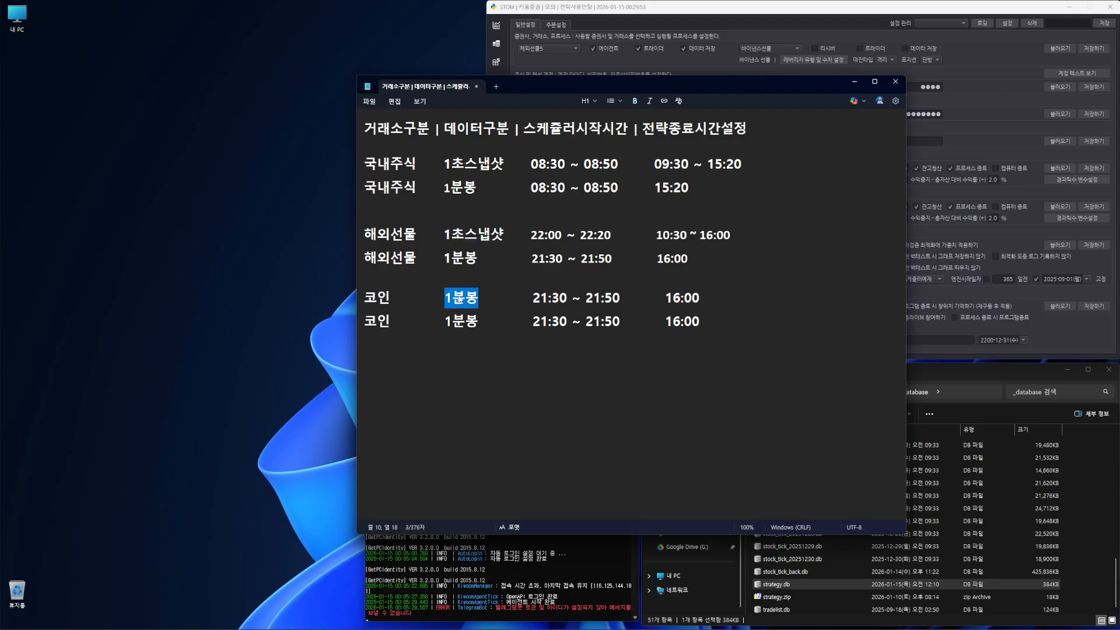
key("ctrl+v")
key("Delete")
key("Delete")
key("Delete")
key("Delete")
key("Delete")
key("Delete")
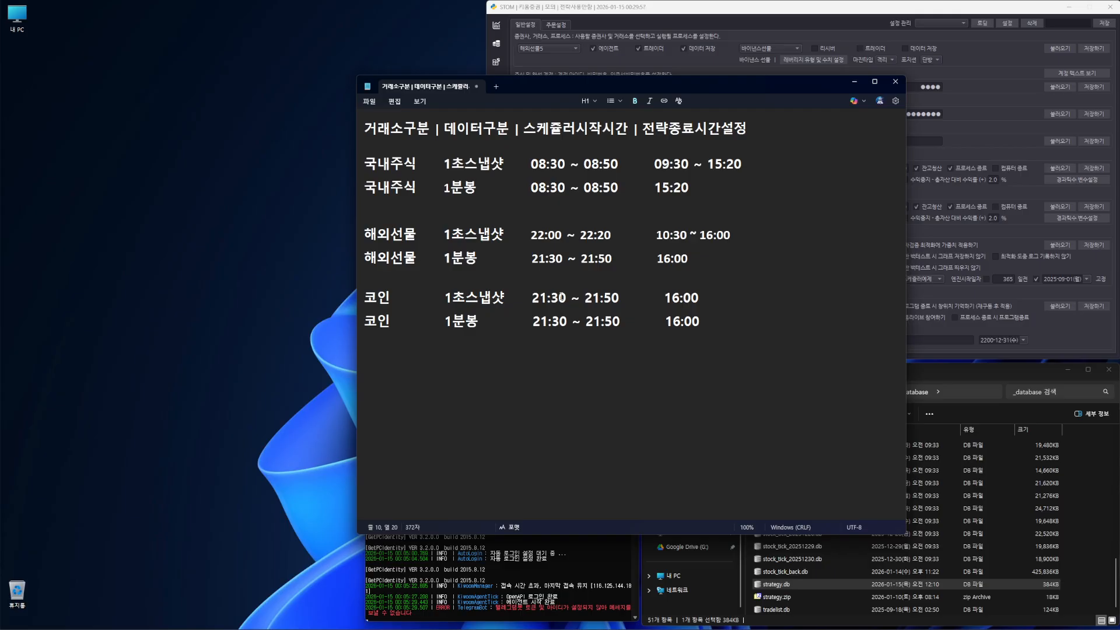
Step: Replace the scheduler start time range in the 코인 1초스냅샷 row with 08:55
left_click_drag(533, 299, 540, 307)
type("0")
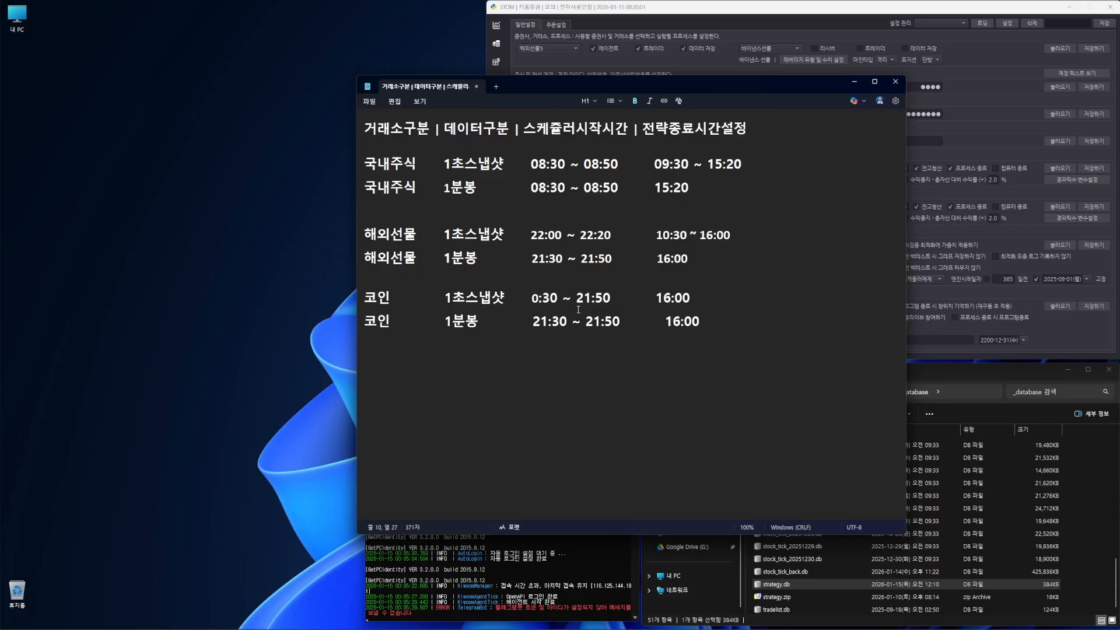
type("8")
left_click_drag(549, 300, 616, 301)
type("55")
key("BackSpace")
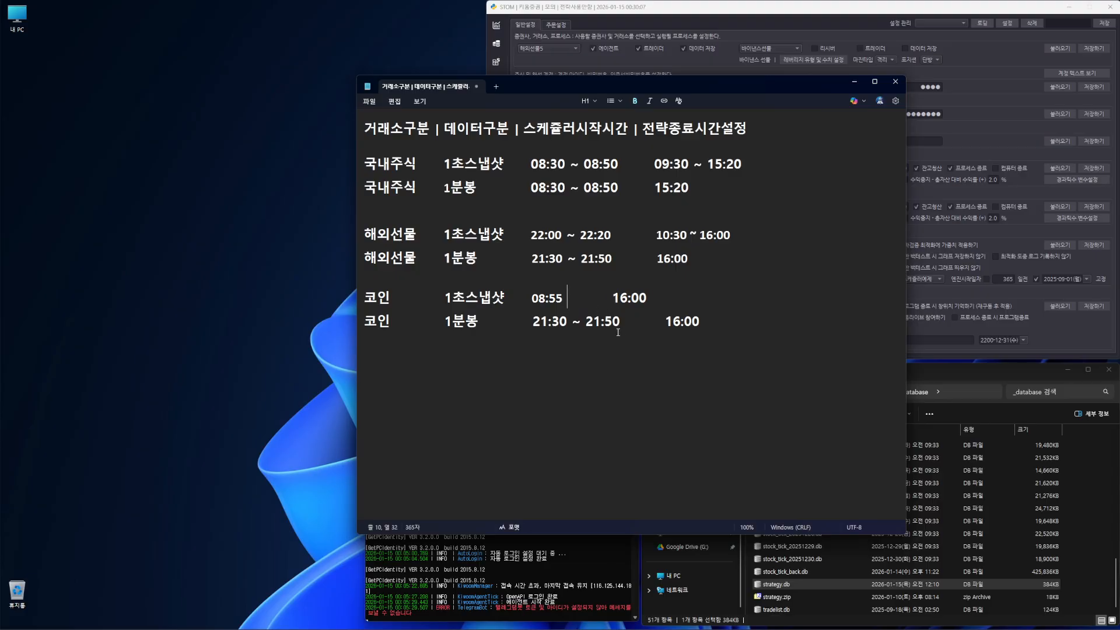
Step: Replace the scheduler start time range in the 코인 1분봉 row with 08:55 and realign the end time column
left_click_drag(532, 321, 618, 322)
type("08:55")
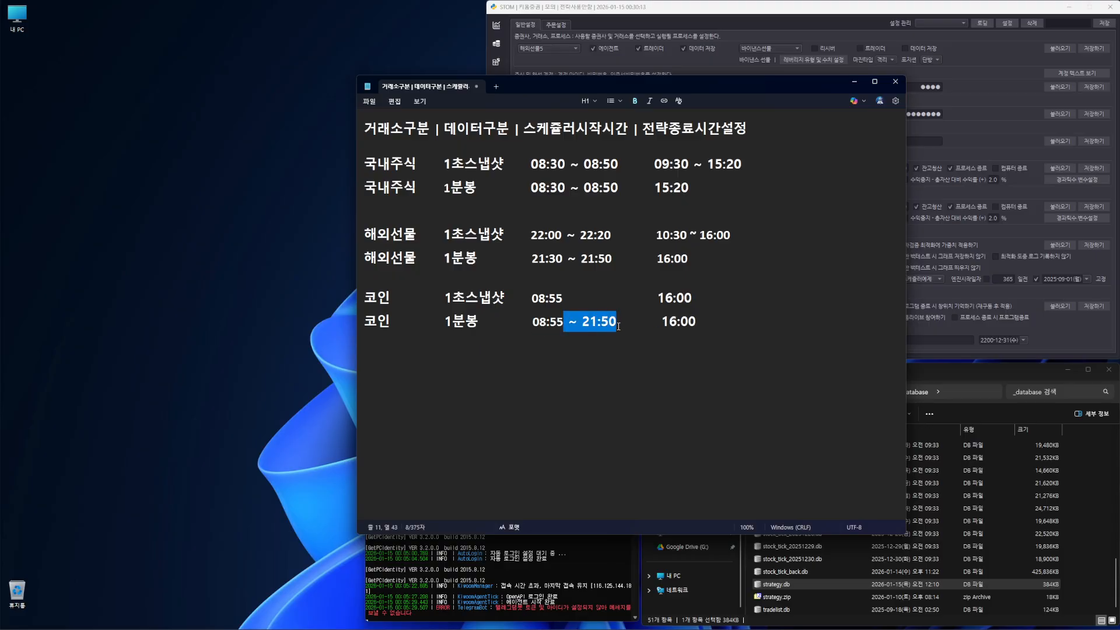
key("BackSpace")
key("Right")
key("Right")
key("Right")
key("Right")
key("Right")
key("Right")
key("Right")
key("Right")
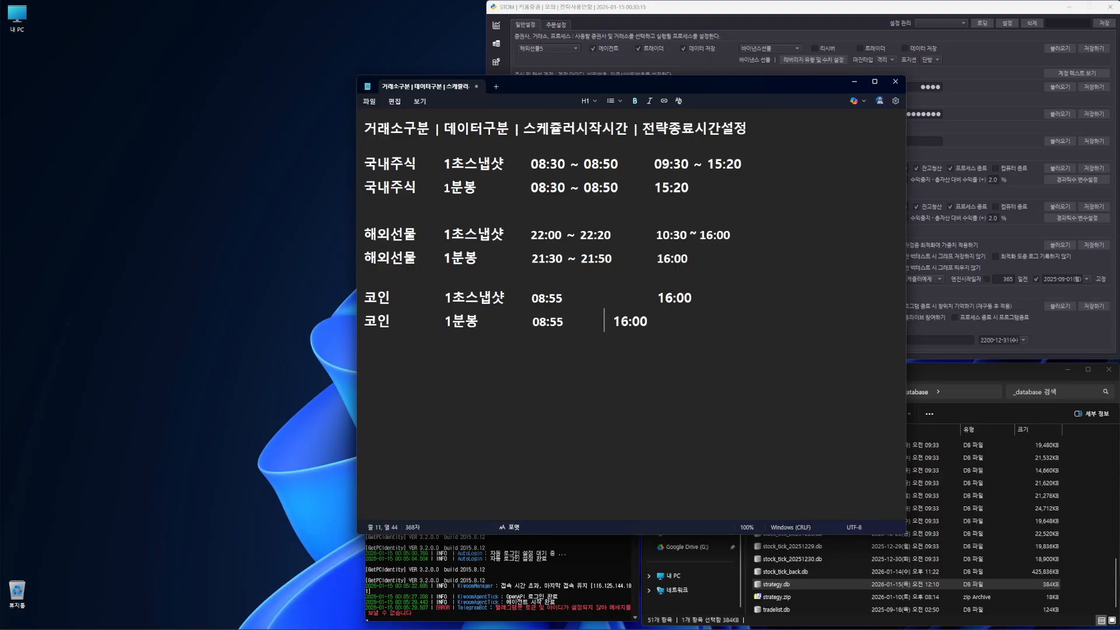
left_click(545, 299)
left_click_drag(532, 298, 564, 322)
left_click(565, 298)
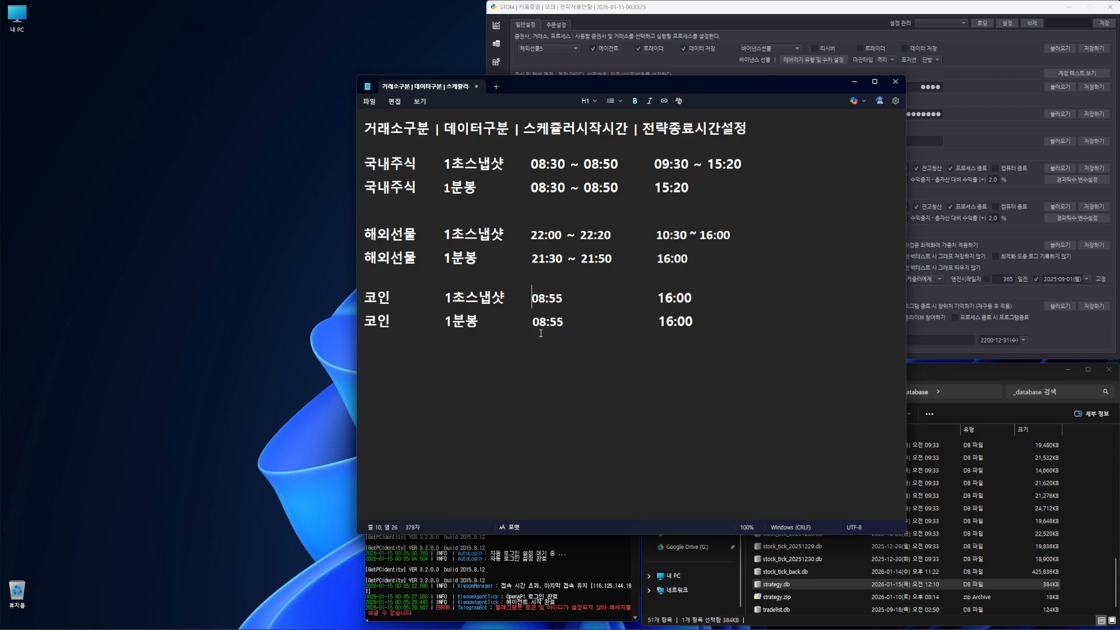
left_click(544, 311)
Step: Set the strategy end time in both 코인 rows to 23:50
double_click(661, 299)
type("23")
double_click(685, 299)
type("50")
double_click(683, 322)
type("50")
double_click(666, 321)
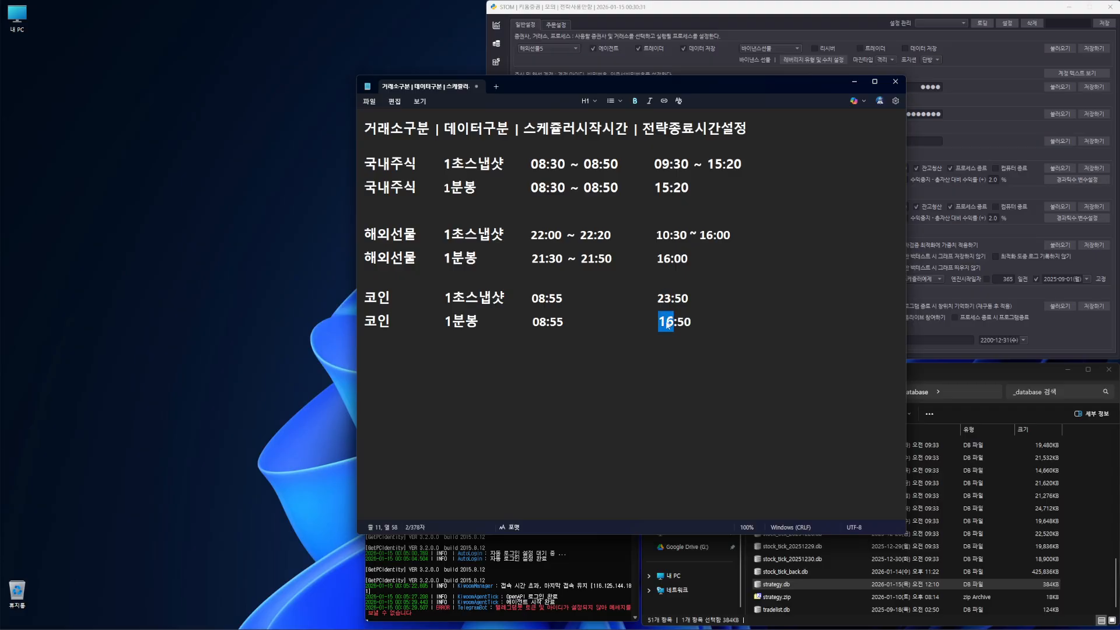
type("23")
left_click(677, 351)
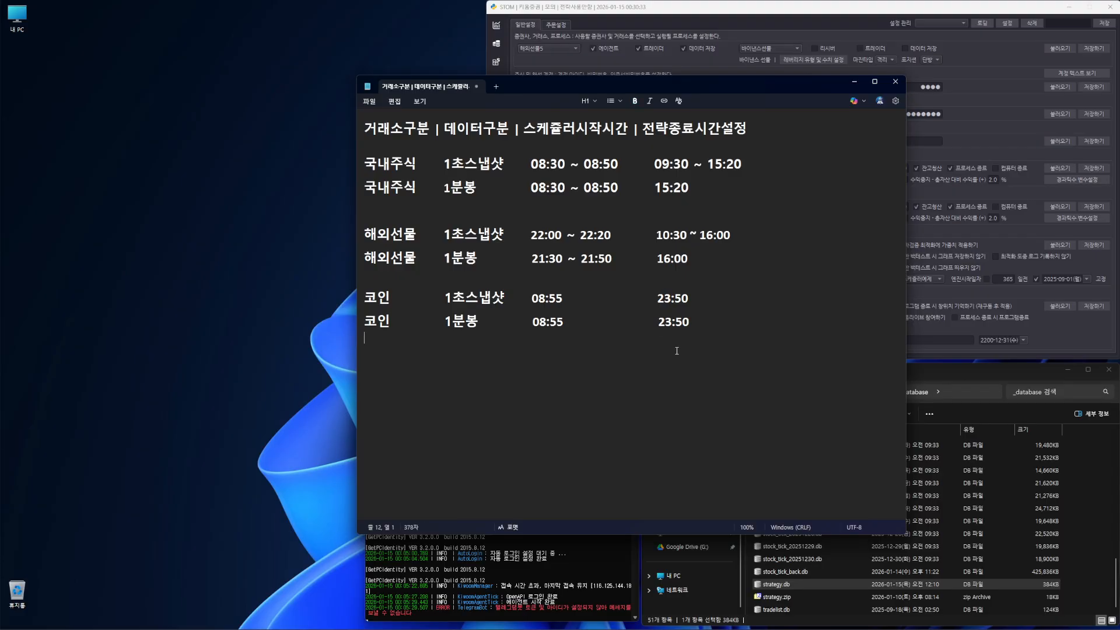
Step: Rewrite the strategy end time in both 코인 rows in six-digit format as 235000
left_click(673, 301)
key("BackSpace")
key("End")
type("00")
left_click(673, 323)
key("BackSpace")
key("End")
type("00")
left_click(713, 290)
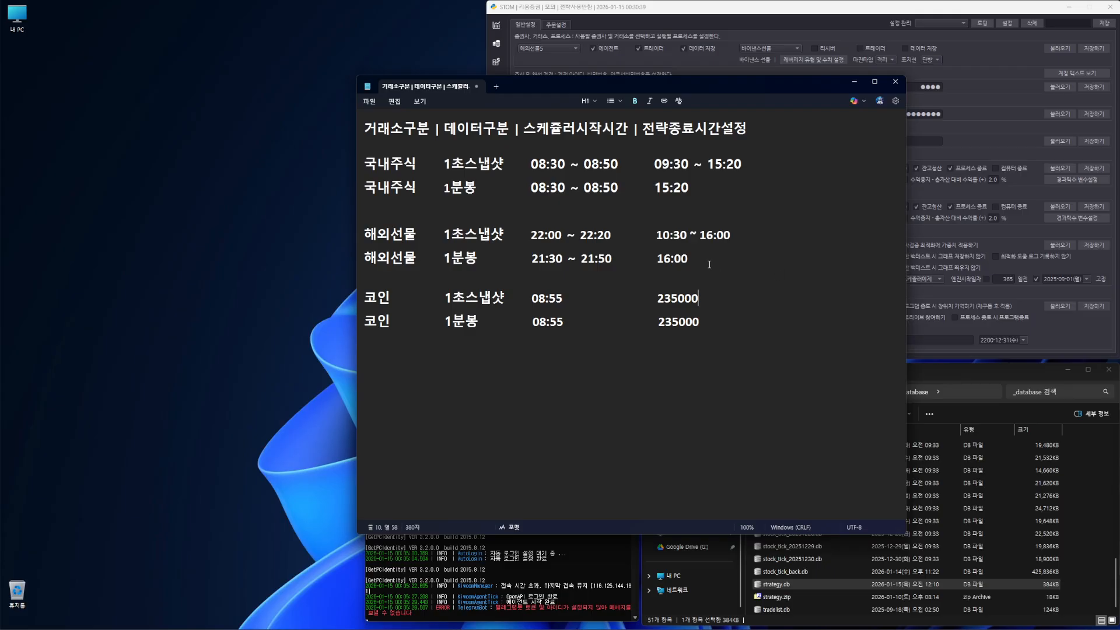
Step: Rewrite the 해외선물 strategy end times in six-digit format: 103000 ~ 160000 for 1초스냅샷 and 160000 for 1분봉
left_click(674, 258)
key("BackSpace")
key("End")
type("00")
key("Delete")
key("Right")
key("Right")
type("00")
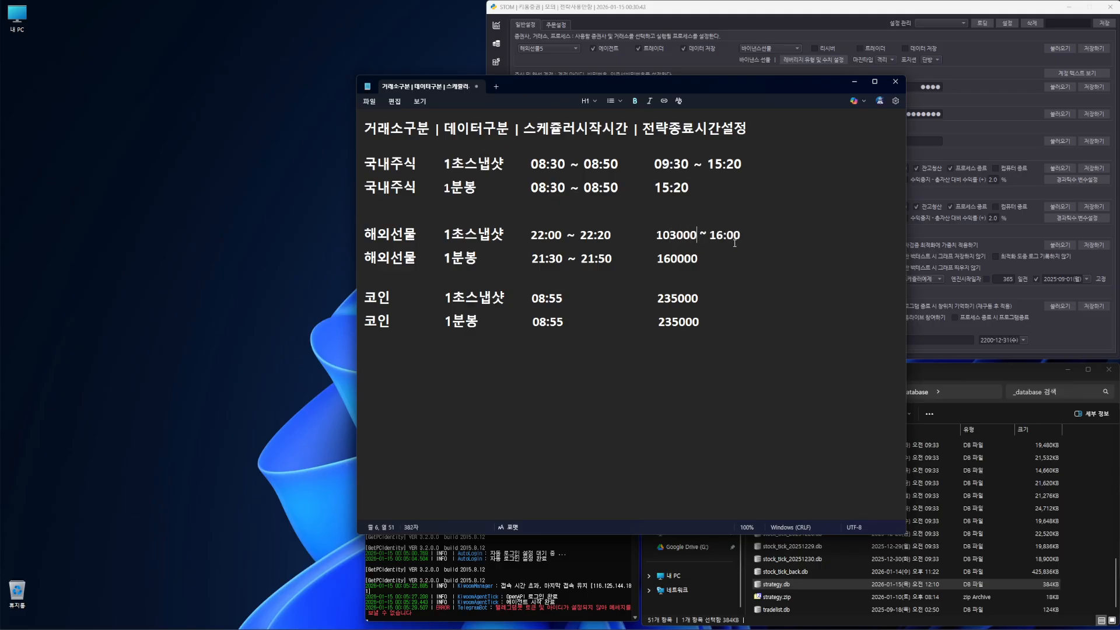
left_click(725, 236)
key("BackSpace")
key("End")
type("00")
Step: Rewrite the 국내주식 strategy end times in six-digit format: 093000 ~ 152000 for 1초스냅샷 and 152000 for 1분봉
left_click(677, 167)
key("BackSpace")
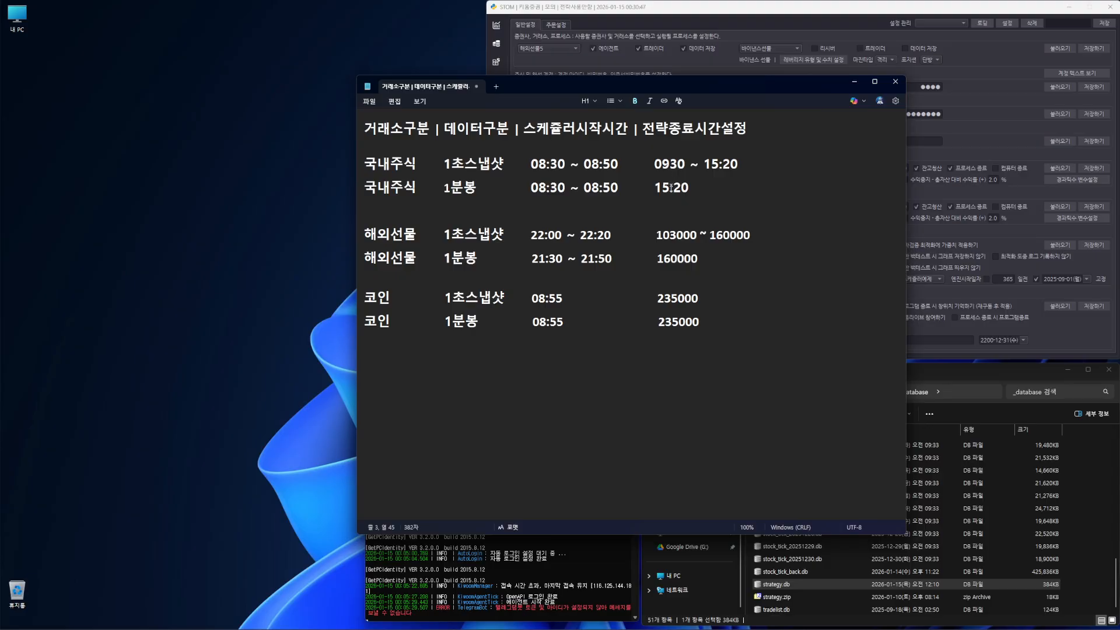
left_click(671, 187)
key("BackSpace")
left_click(715, 166)
key("BackSpace")
key("End")
type("00")
left_click(686, 163)
type("00")
key("Down")
type("00")
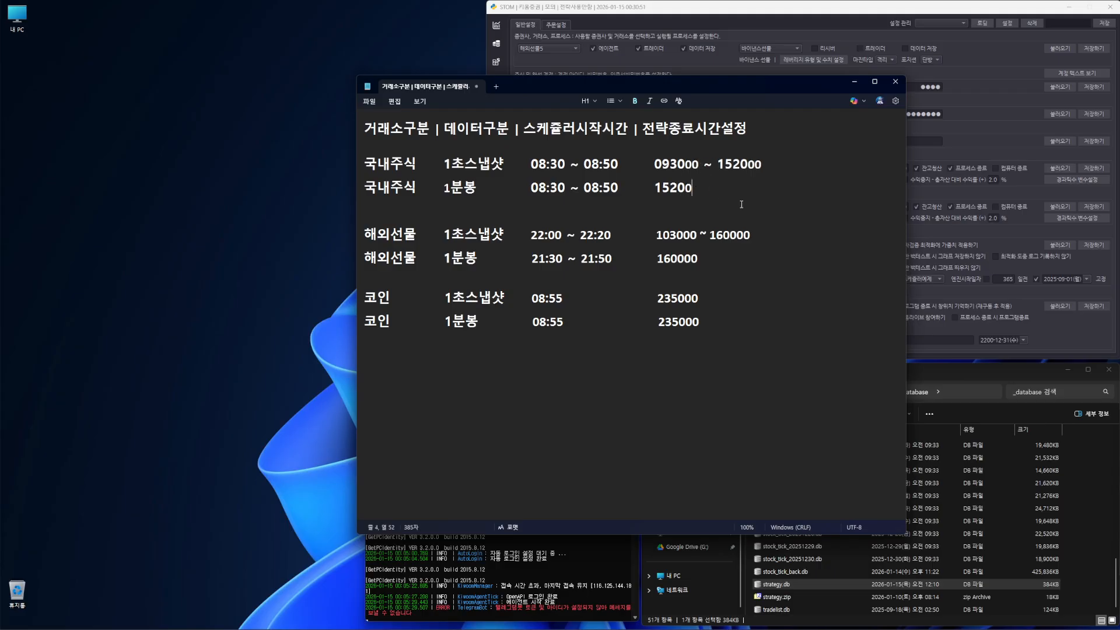
Step: Review the data types, scheduler start times and strategy end times in the two 국내주식 rows
left_click(703, 322)
left_click(599, 344)
left_click(403, 164)
left_click_drag(531, 164, 529, 188)
left_click(464, 164)
left_click(710, 189)
left_click(450, 187)
left_click(549, 163)
left_click(538, 187)
left_click(463, 187)
left_click(550, 187)
left_click(551, 164)
Step: Reduce the 국내주식 scheduler start times to 08:50 for 1초스냅샷 and 08:30 for 1분봉, realigning the end time column
left_click_drag(565, 187, 618, 188)
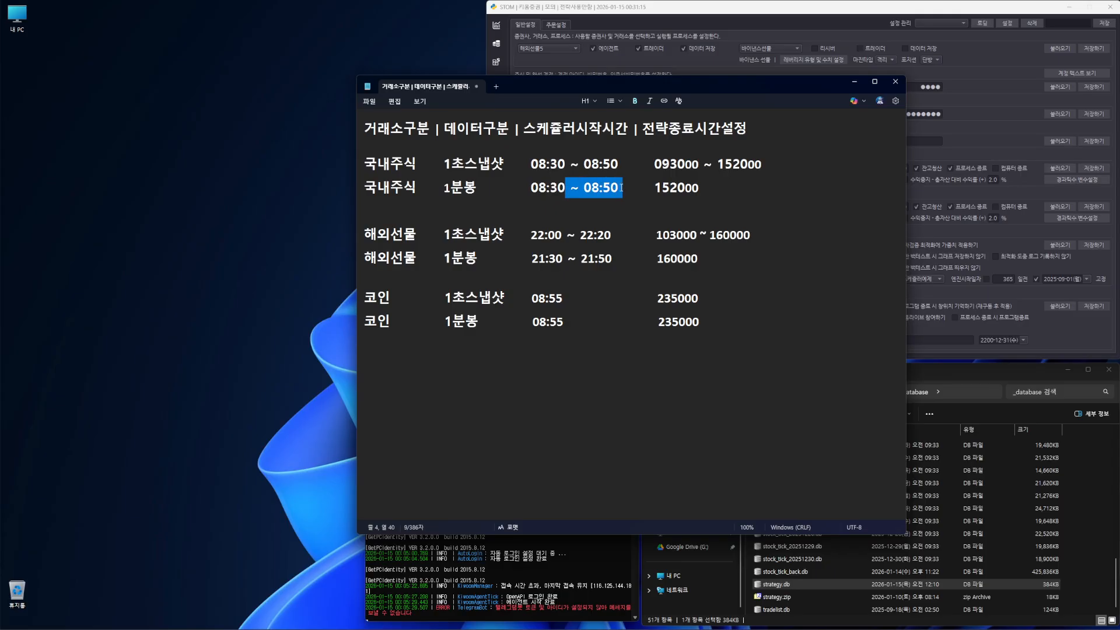
key("BackSpace")
left_click(565, 163)
mouse_move(565, 163)
left_mouse_down()
mouse_move(618, 164)
mouse_move(566, 164)
left_mouse_up()
key("BackSpace")
double_click(559, 168)
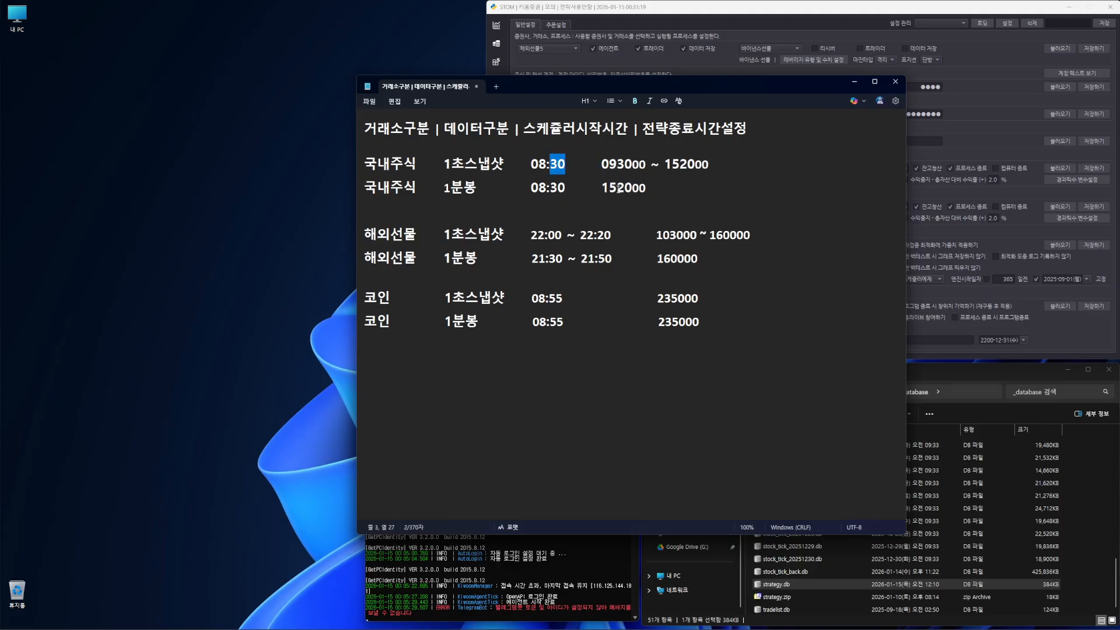
type("50")
left_click(602, 164)
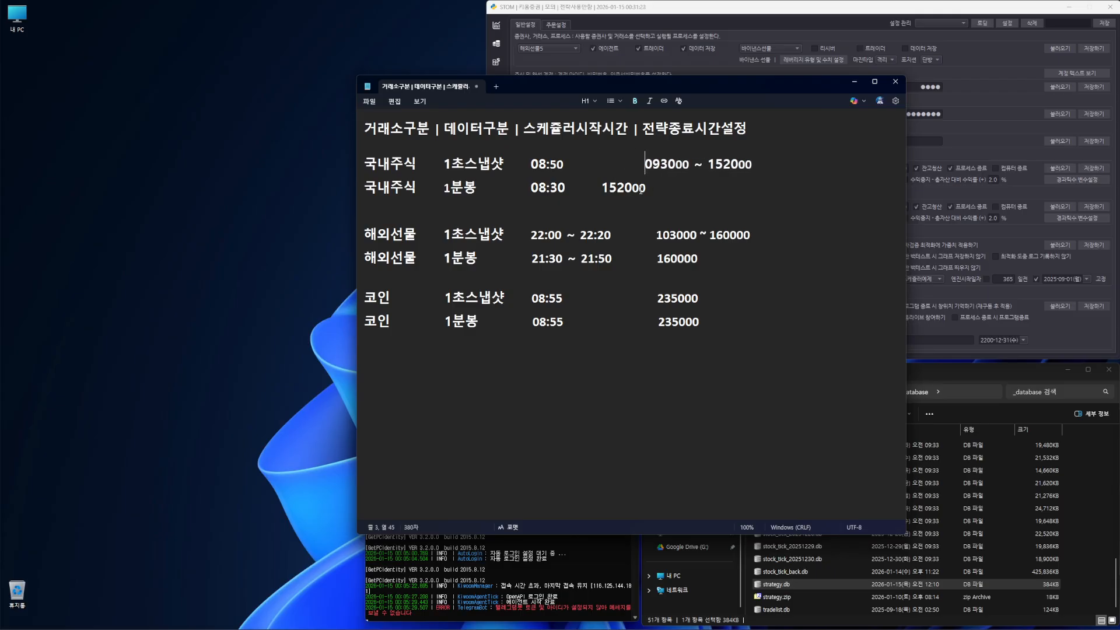
left_click(605, 184)
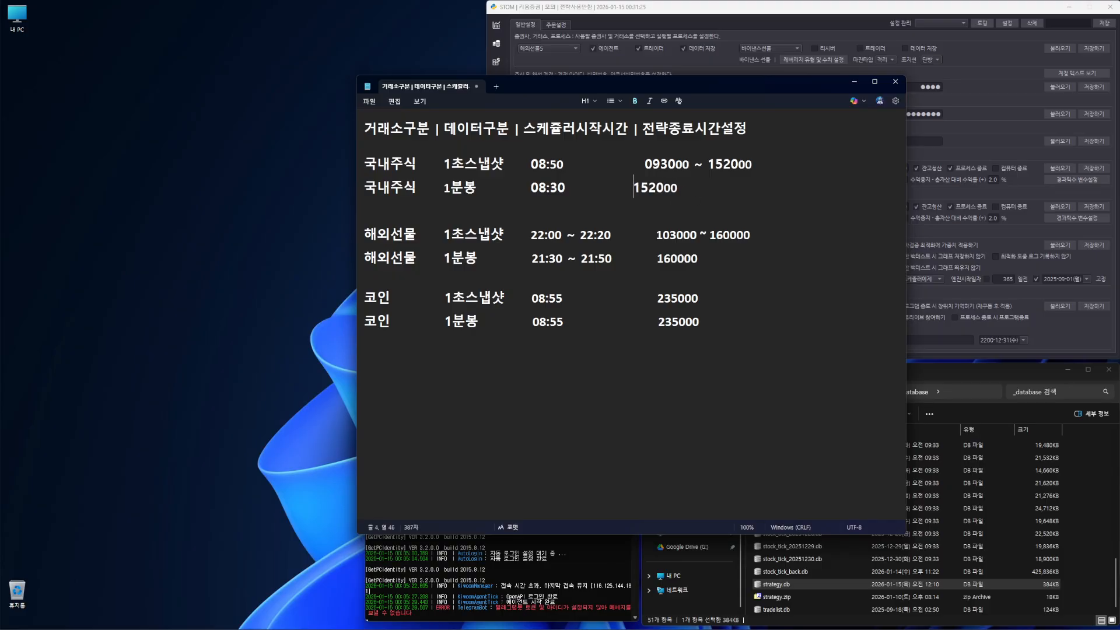
Step: Set the 국내주식 strategy end times to the single values 93000 for 1초스냅샷 and 152000 for 1분봉
left_click_drag(644, 164, 677, 165)
type("930")
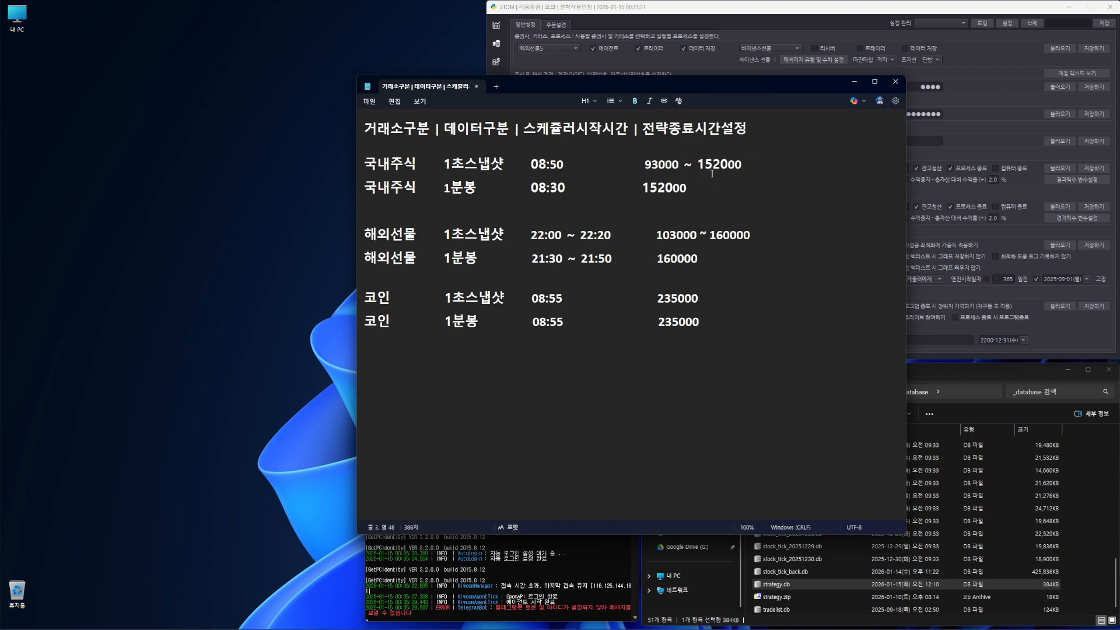
left_click_drag(678, 164, 748, 165)
key("BackSpace")
left_click_drag(643, 187, 708, 186)
type("152000")
left_click(643, 188)
left_click(444, 188)
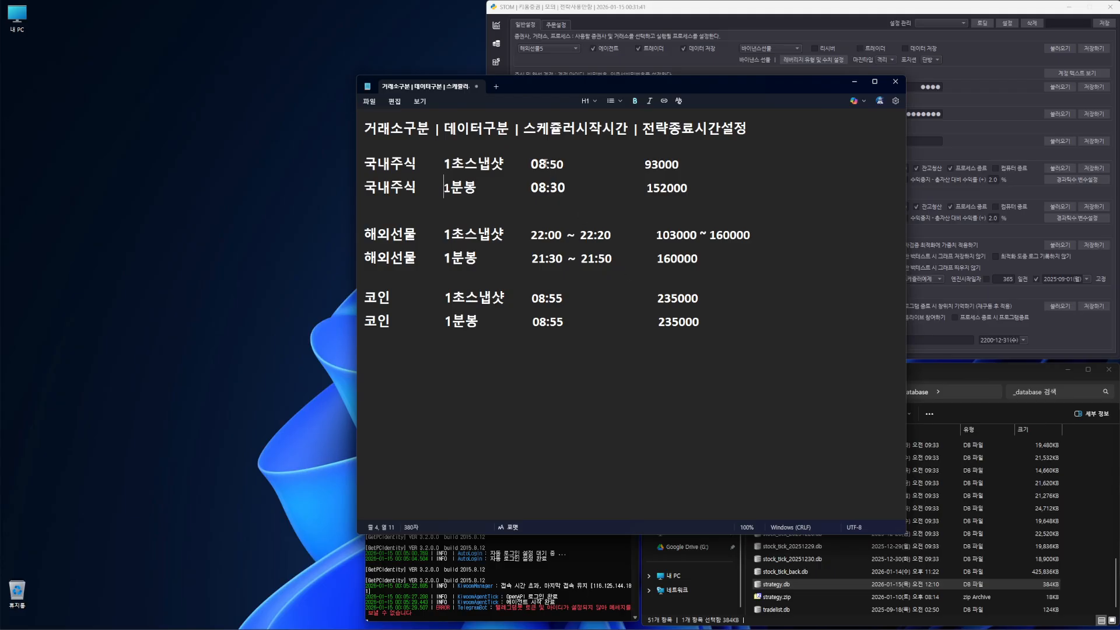
Step: Retype the 국내주식 scheduler start times, 08:50 for 1초스냅샷 and 08:30 for 1분봉, in uniform text formatting
double_click(543, 164)
type("08")
left_click(538, 188)
key("Delete")
key("Delete")
key("Delete")
key("Delete")
type("8:30")
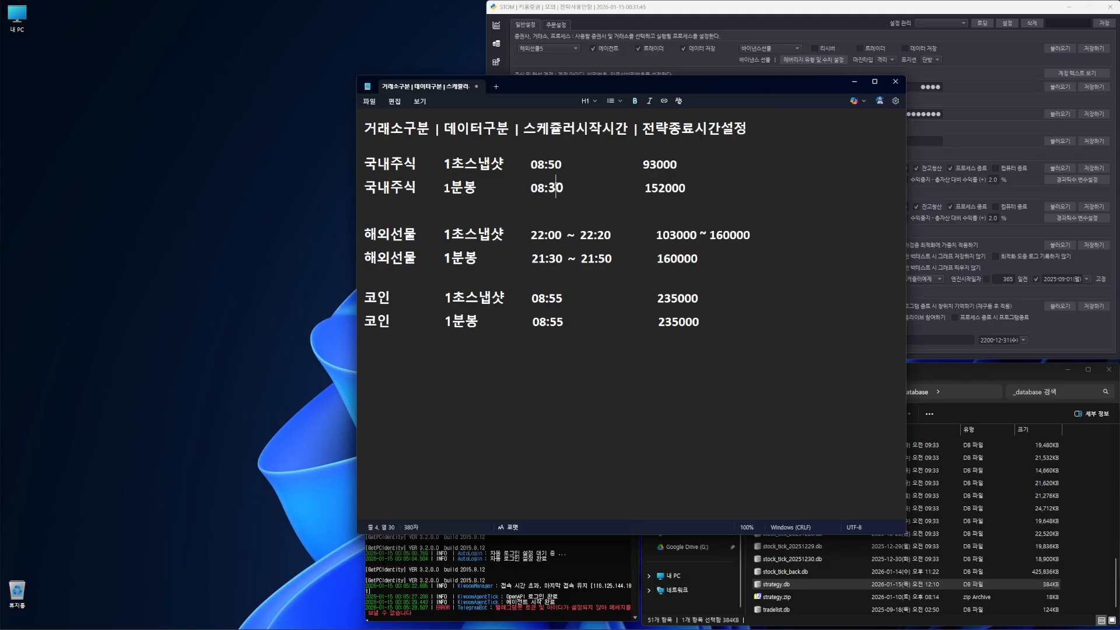
Step: Reduce the strategy end time in the 해외선물 1초스냅샷 row to 103000 by deleting the rest of the range
left_click(714, 217)
left_click_drag(699, 235, 753, 234)
key("BackSpace")
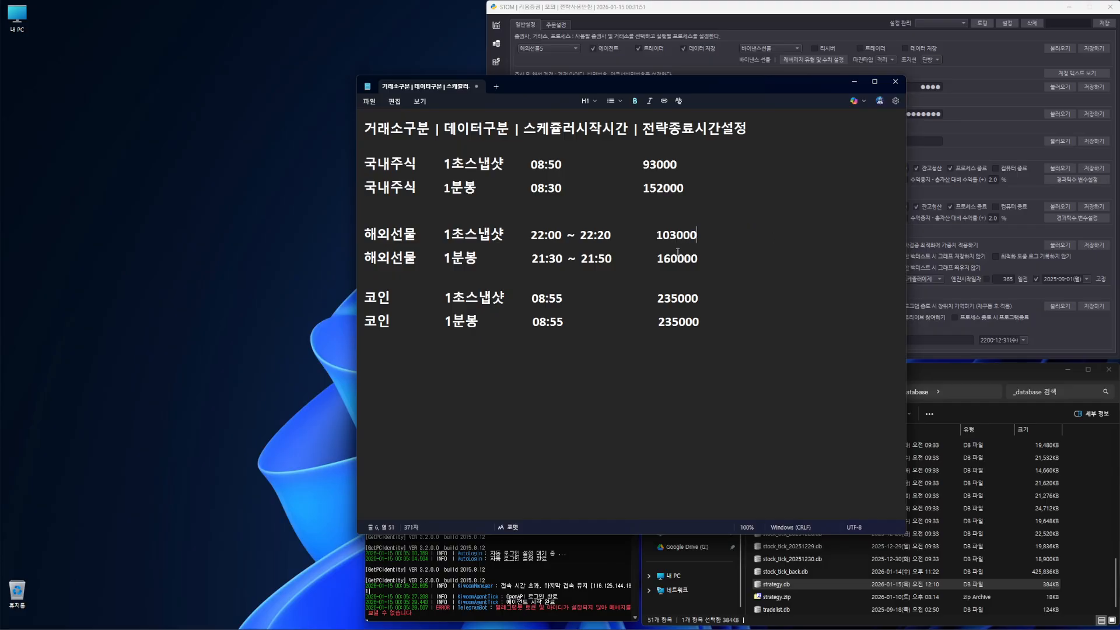
Step: Remove extra spaces before the strategy end times in the 해외선물 and 코인 rows to align them with the 국내주식 column
left_click(647, 233)
key("Delete")
key("Delete")
key("Down")
key("Delete")
key("Delete")
left_click(646, 298)
key("Delete")
key("Delete")
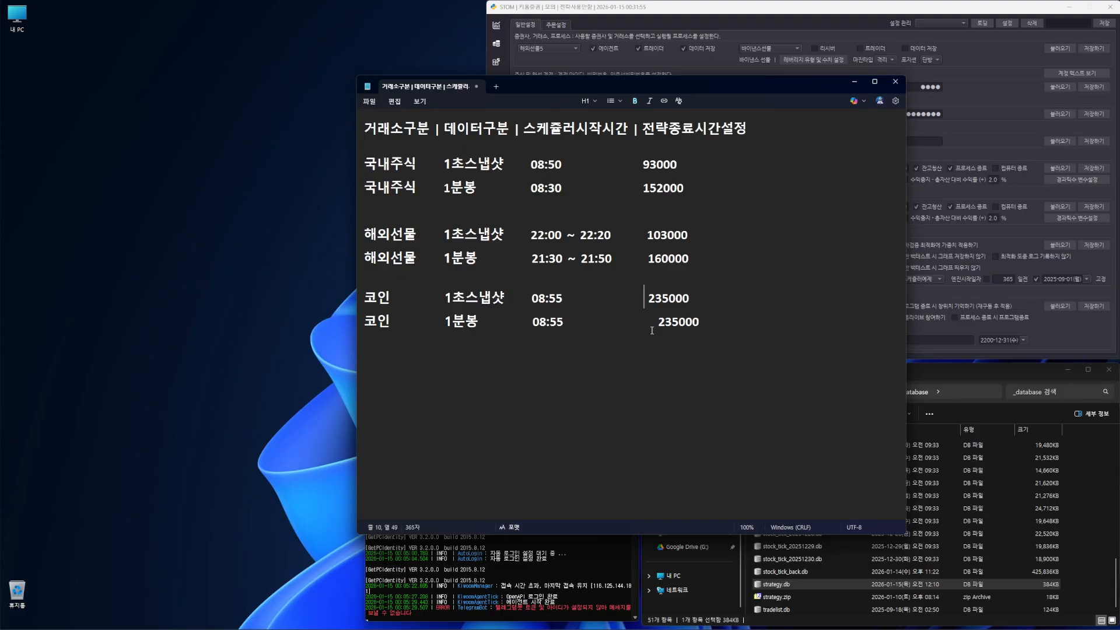
key("Down")
key("Delete")
key("Delete")
left_click(697, 282)
left_click(464, 257)
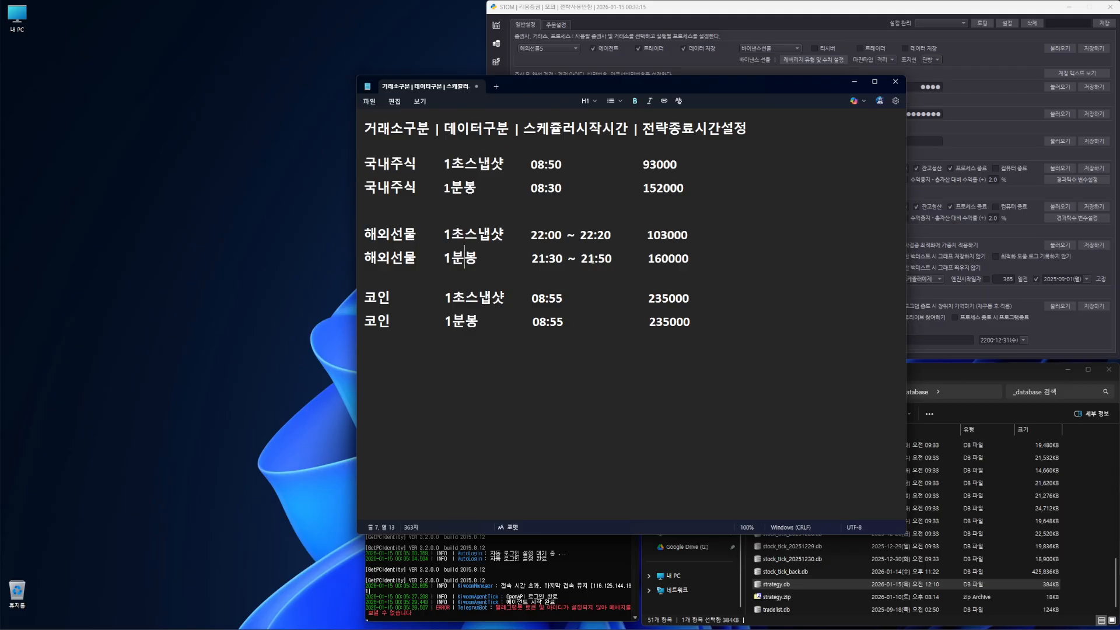
Step: Reduce the 해외선물 scheduler start times to 22:20 for 1초스냅샷 and 21:50 for 1분봉 by deleting the range beginnings
left_click_drag(581, 258, 531, 258)
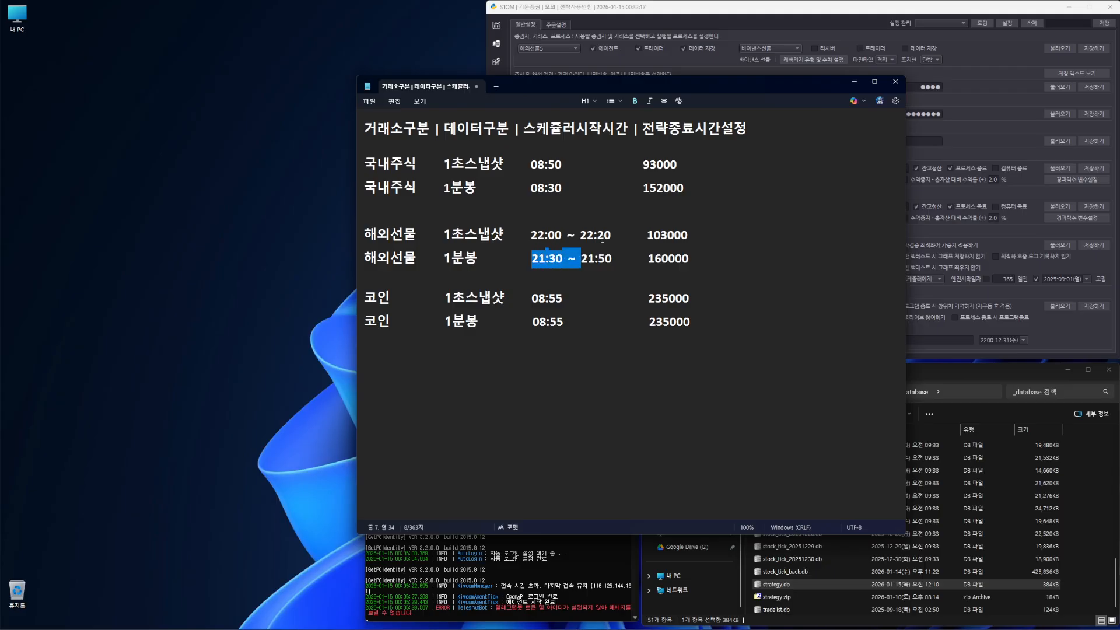
key("BackSpace")
key("shift+Left")
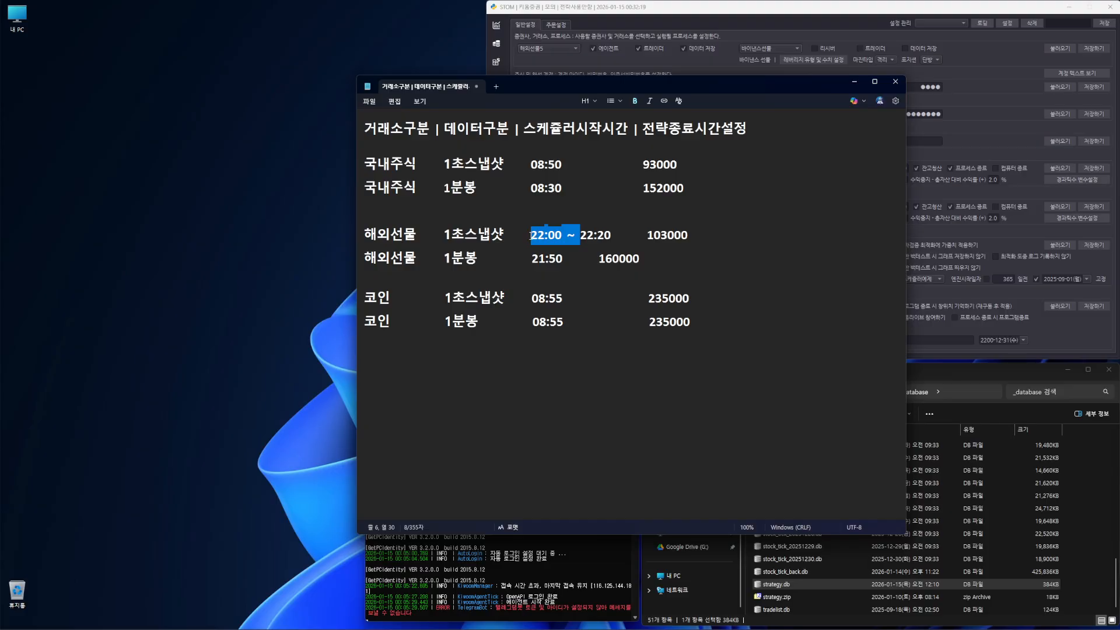
key("BackSpace")
Step: Adjust the spacing in the 해외선물 and 코인 rows to realign their strategy end times with the 국내주식 column
left_click(603, 225)
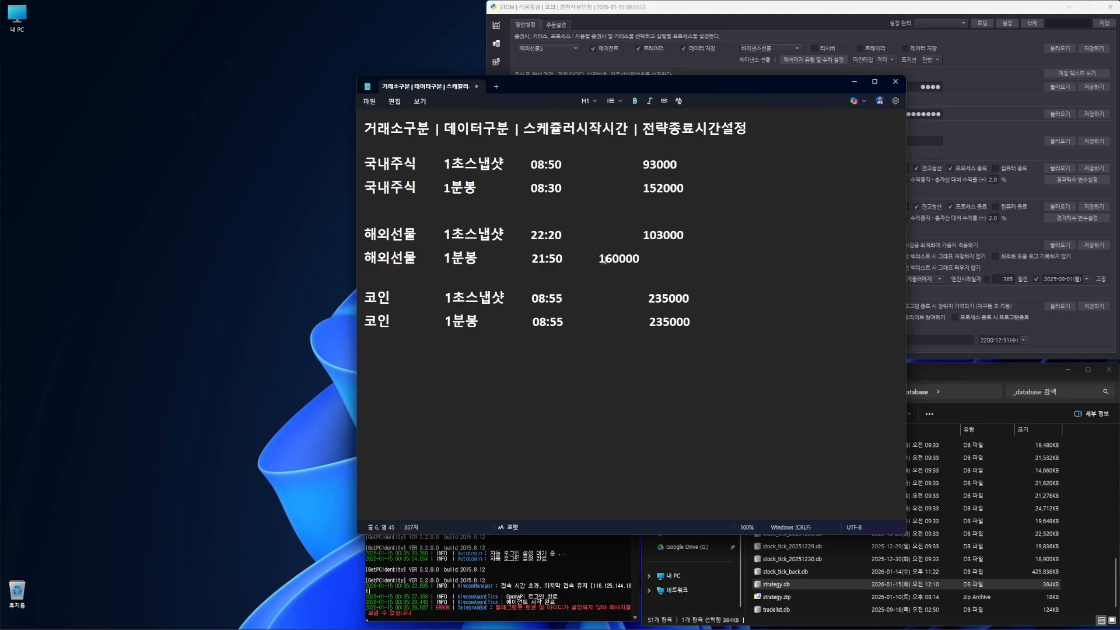
left_click(599, 259)
left_click(643, 299)
key("BackSpace")
left_click(627, 321)
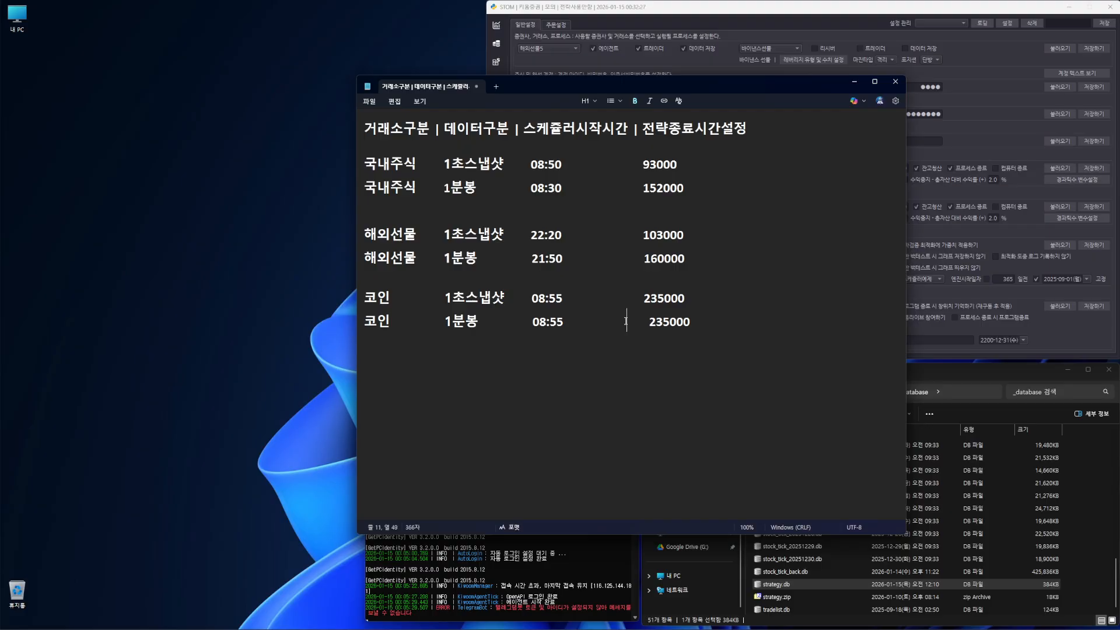
key("BackSpace")
Step: Review the data type, scheduler start time and strategy end time in the two 코인 rows
left_click(706, 299)
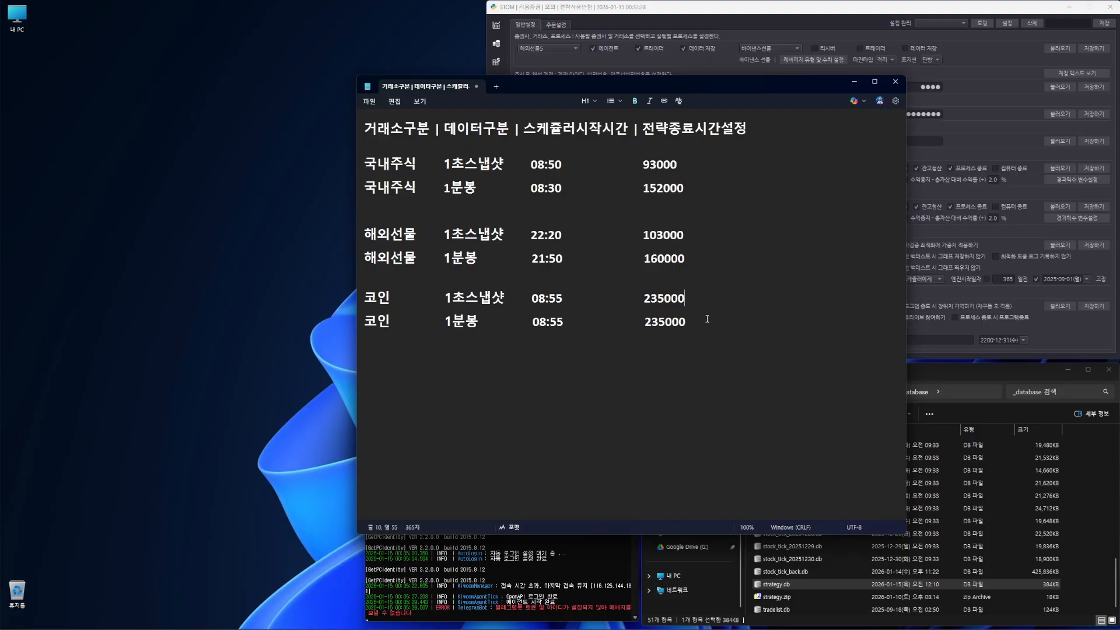
left_click(619, 322)
left_click(556, 321)
left_click(467, 297)
key("ctrl+Left")
key("ctrl+shift+Right")
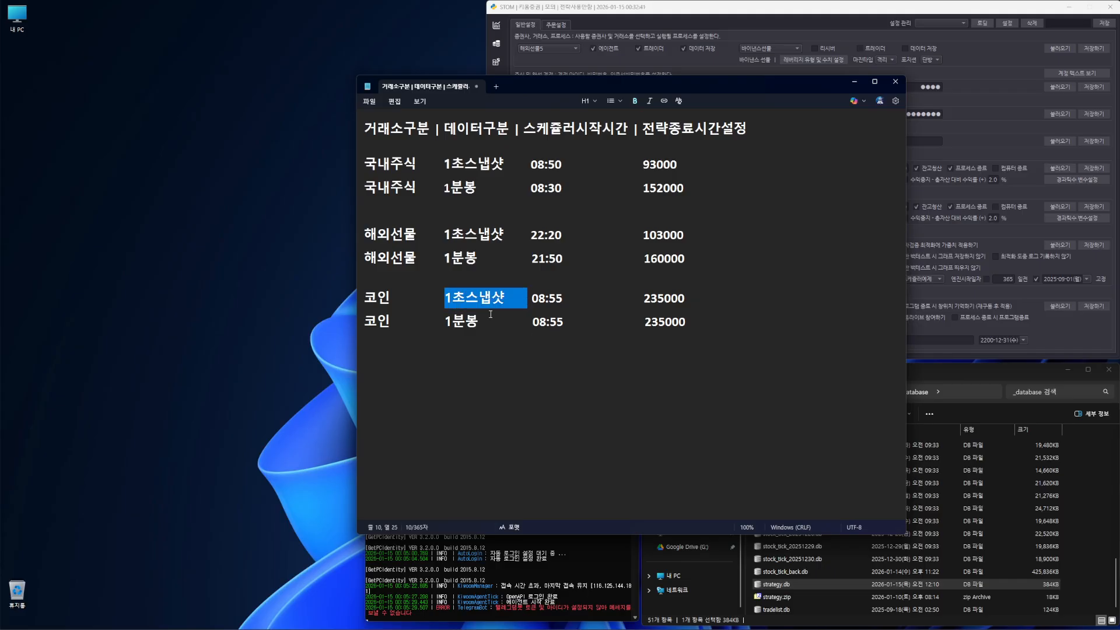
left_click_drag(443, 320, 693, 321)
left_click(705, 294)
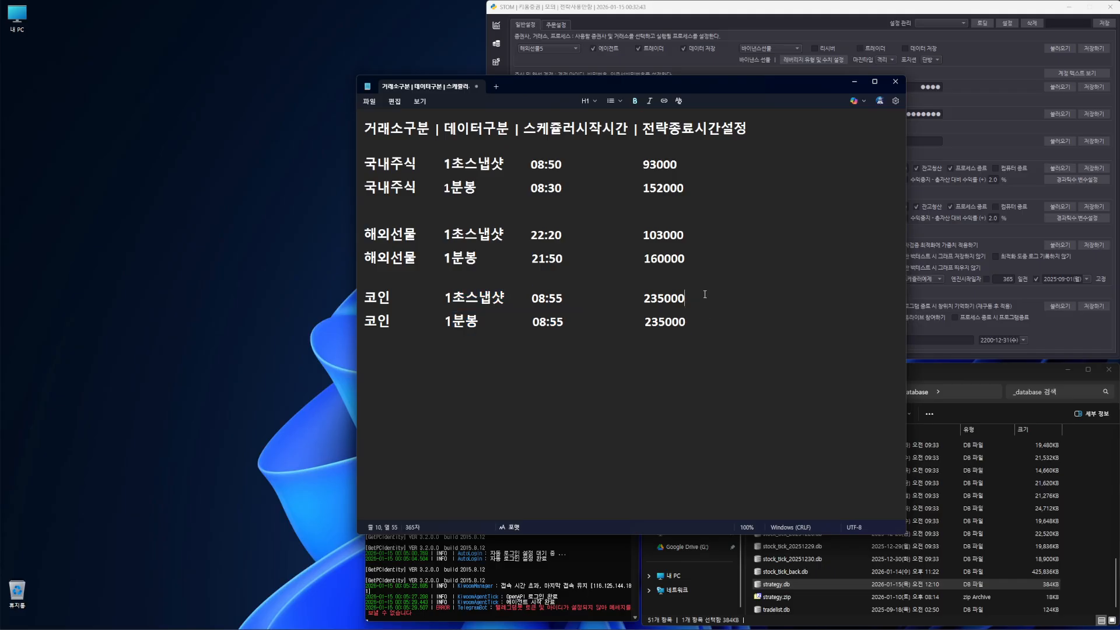
left_click_drag(440, 300, 688, 299)
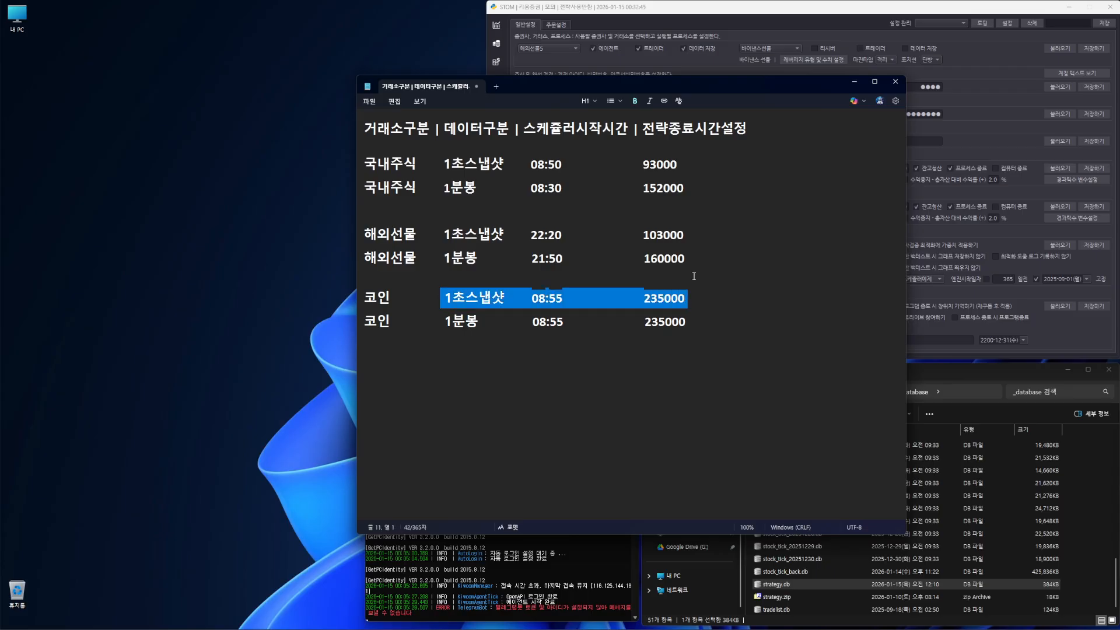
left_click(705, 300)
key("shift+Home")
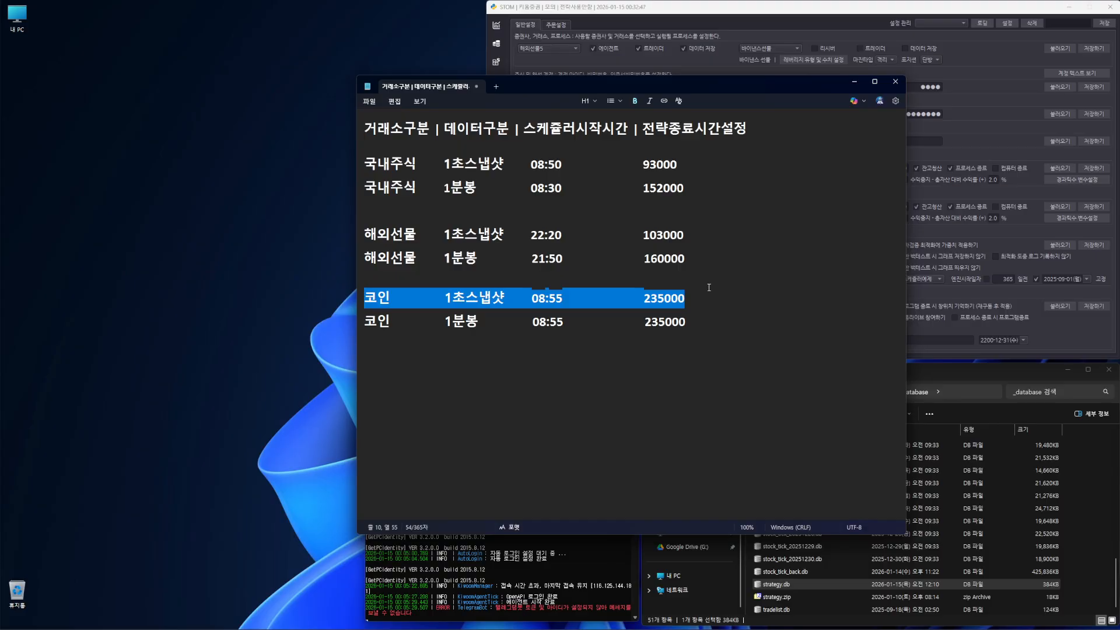
left_click(708, 297)
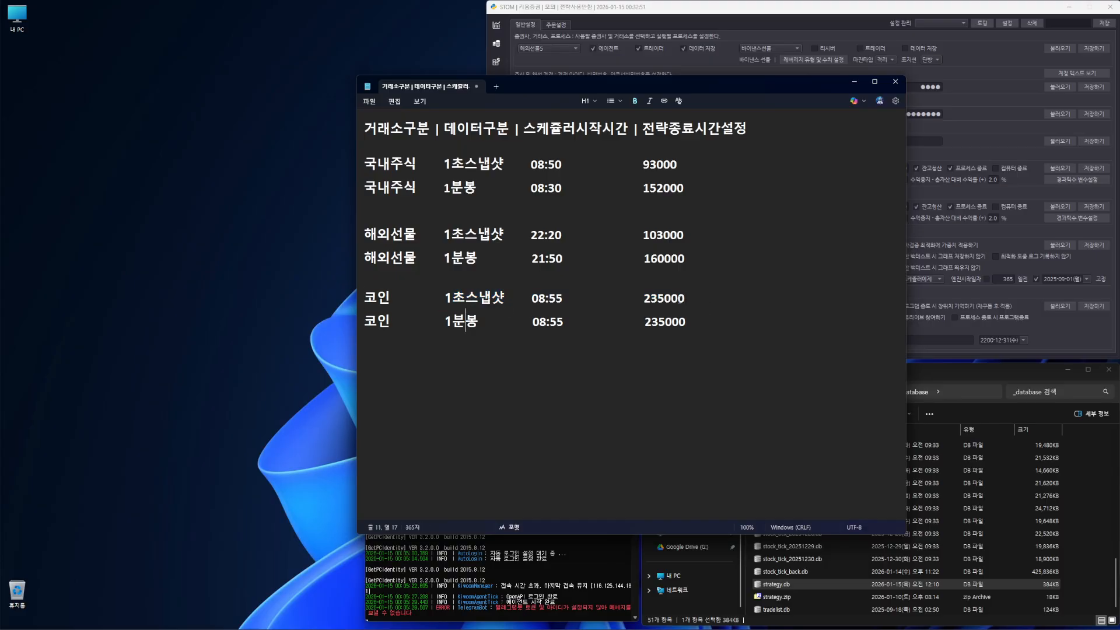
key("shift+Home")
key("BackSpace")
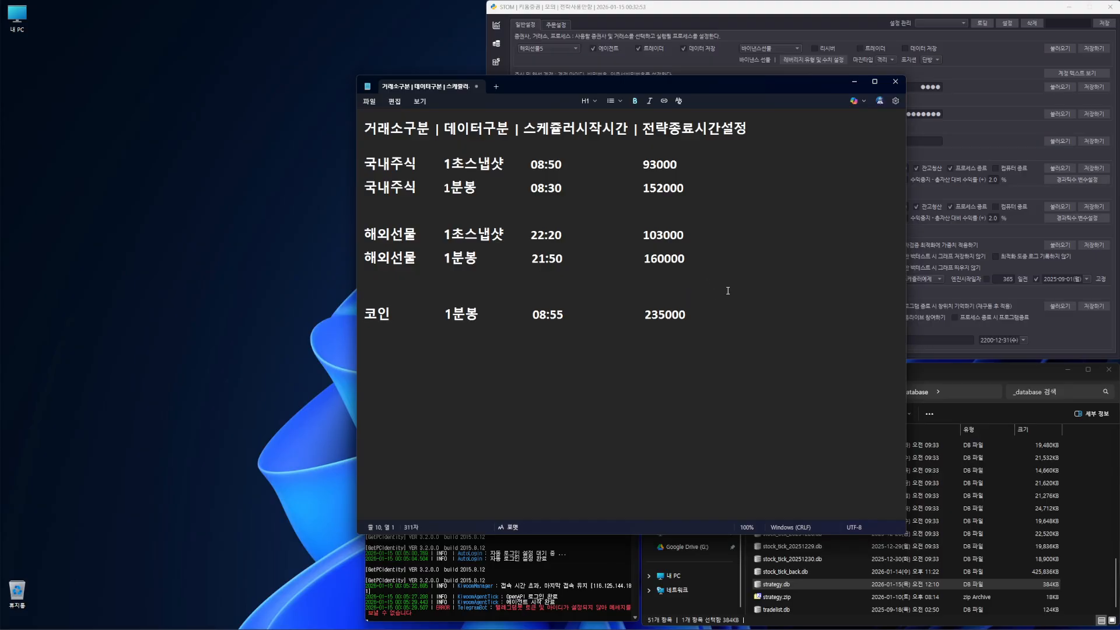
key("ctrl+z")
left_click(547, 322)
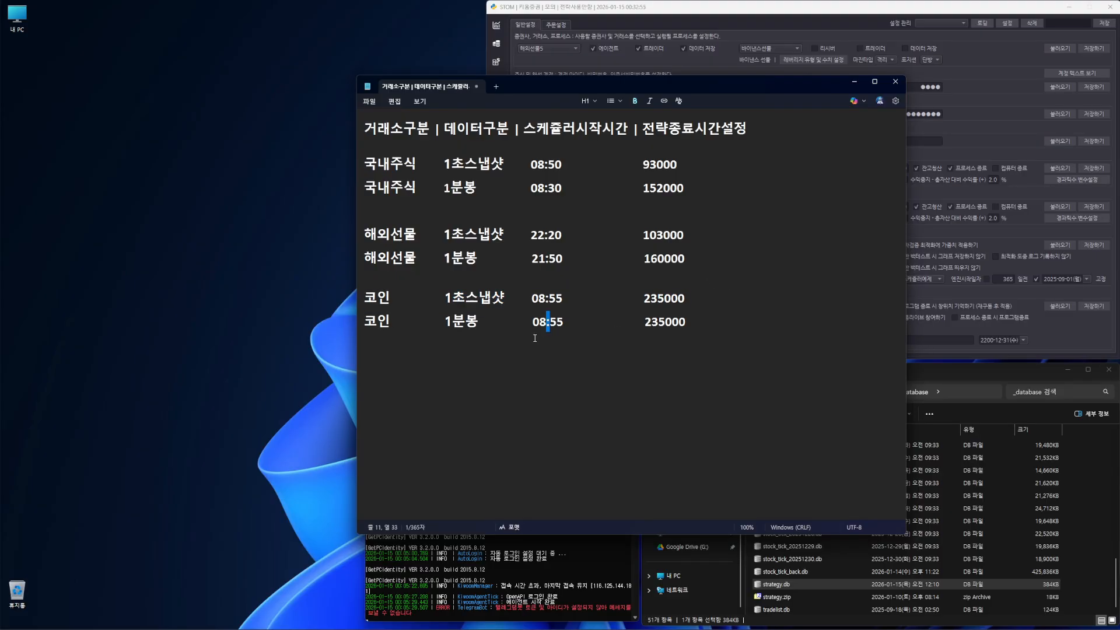
left_click_drag(538, 323, 355, 328)
left_click(720, 297)
left_click(523, 282)
key("Up")
key("Up")
key("Up")
key("Up")
key("Up")
key("Up")
key("Right")
key("Right")
key("Right")
key("Right")
key("Right")
key("Right")
key("Right")
key("Right")
key("Right")
key("Right")
key("Right")
key("Right")
key("Right")
key("Right")
key("Right")
key("Right")
key("Right")
key("Right")
key("Right")
key("Right")
left_click(395, 187)
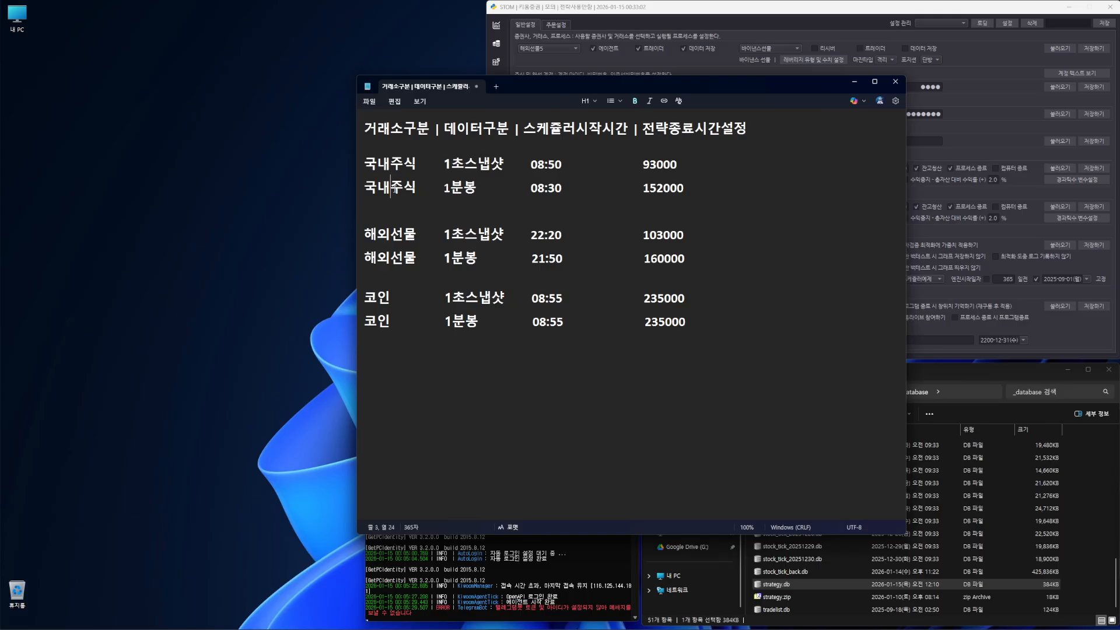
Step: Swap the 국내주식 scheduler start times, entering 08:30 for 1초스냅샷 and 08:50 for 1분봉
double_click(535, 189)
left_click_drag(568, 164, 530, 165)
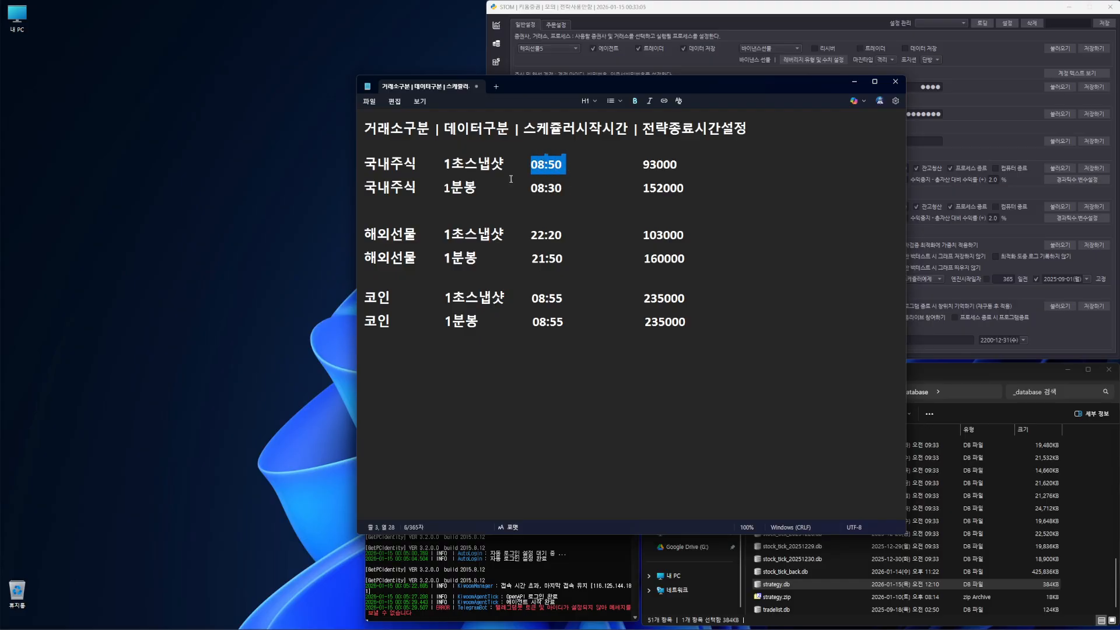
left_click(511, 179)
double_click(555, 164)
type("30")
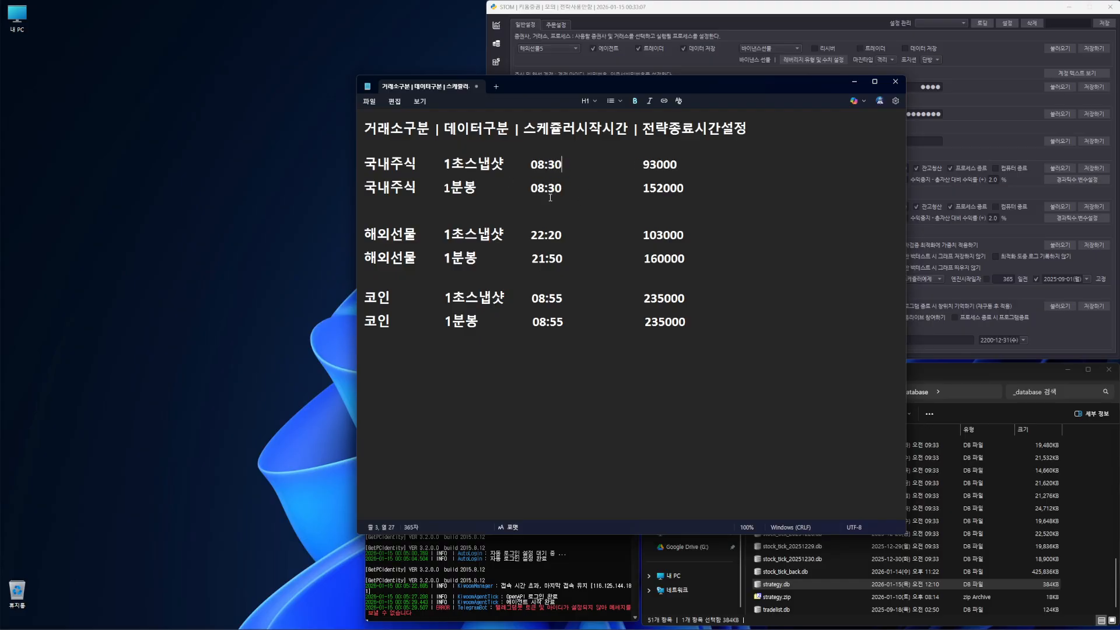
double_click(554, 187)
type("50")
Step: Review the scheduler start and strategy end times of the 해외선물 rows and compare both time columns across all markets
left_click(701, 168)
key("Down")
key("Down")
left_click(475, 267)
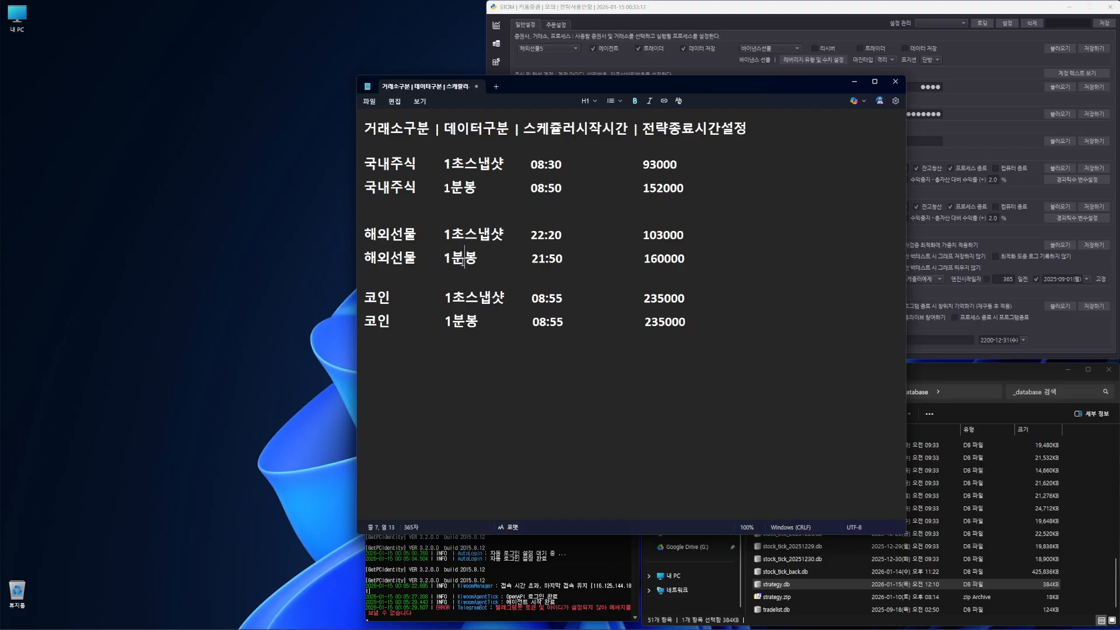
left_click(555, 235)
left_click(551, 238)
left_click(556, 258)
left_click(546, 322)
left_click_drag(527, 238, 703, 257)
left_click(590, 272)
left_click_drag(530, 235, 598, 248)
left_click(466, 212)
left_click_drag(451, 235, 723, 235)
left_click(535, 257)
left_click(527, 215)
left_click(698, 213)
left_click_drag(639, 235, 725, 238)
left_click_drag(639, 236, 719, 242)
left_click_drag(532, 259, 562, 260)
left_click(545, 276)
left_click(561, 278)
mouse_move(644, 260)
left_mouse_down()
mouse_move(709, 258)
mouse_move(642, 261)
left_mouse_up()
left_click(722, 259)
left_click_drag(722, 259, 429, 230)
left_click(522, 297)
left_click_drag(526, 164, 554, 321)
left_click(555, 321)
left_click_drag(642, 164, 706, 321)
left_click(720, 328)
Step: Move the note window aside and close it, reopen 메모장 and close the schedule note's tab
left_click_drag(842, 101, 571, 67)
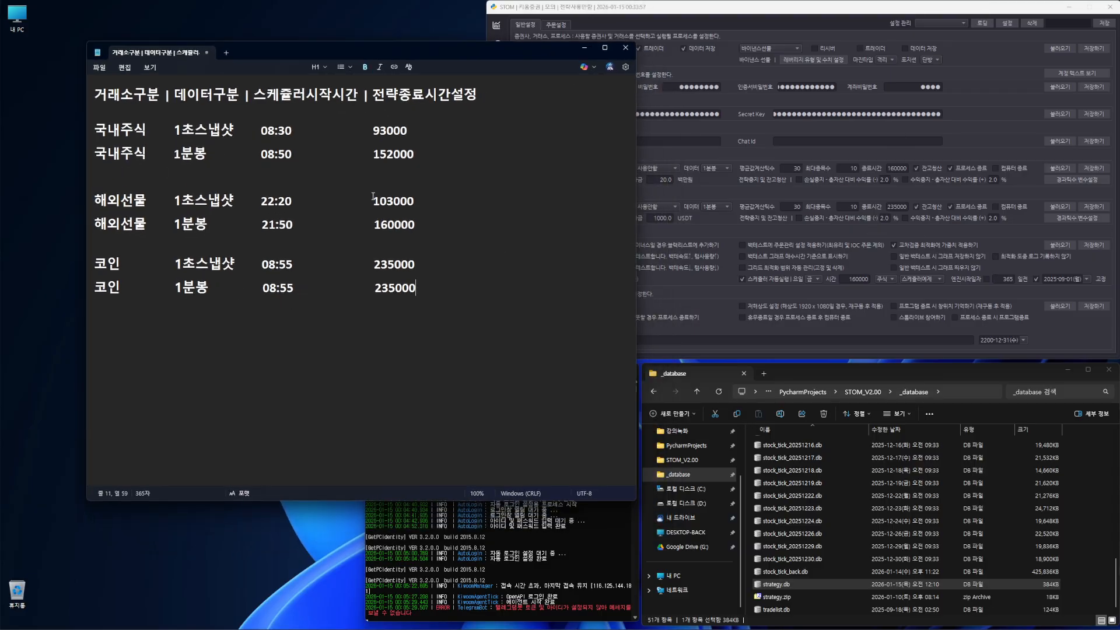
left_click(626, 49)
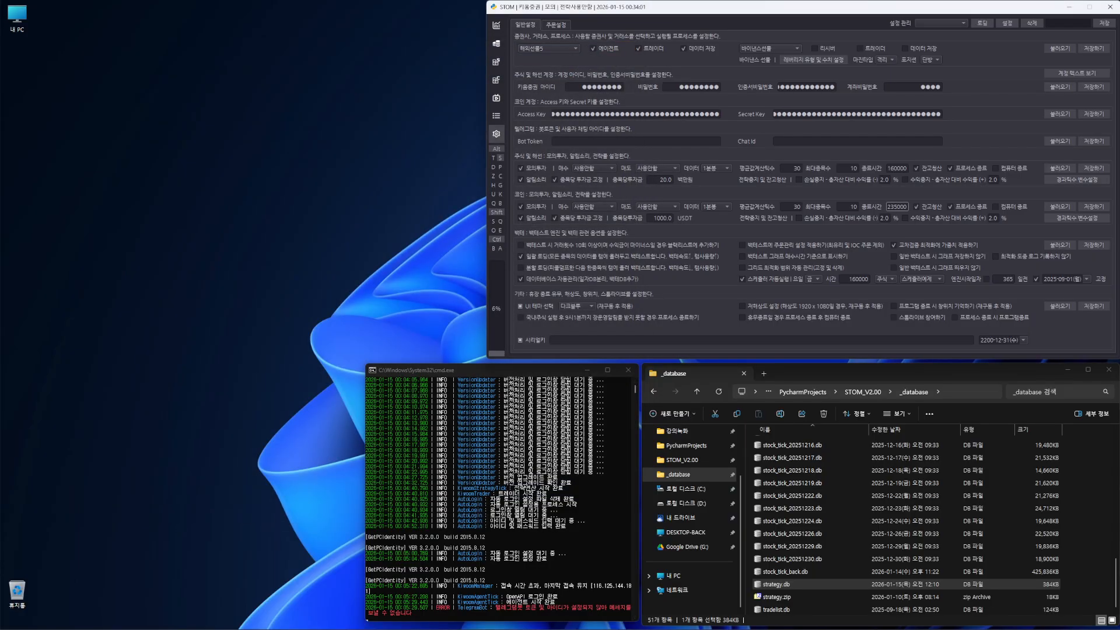
key("super")
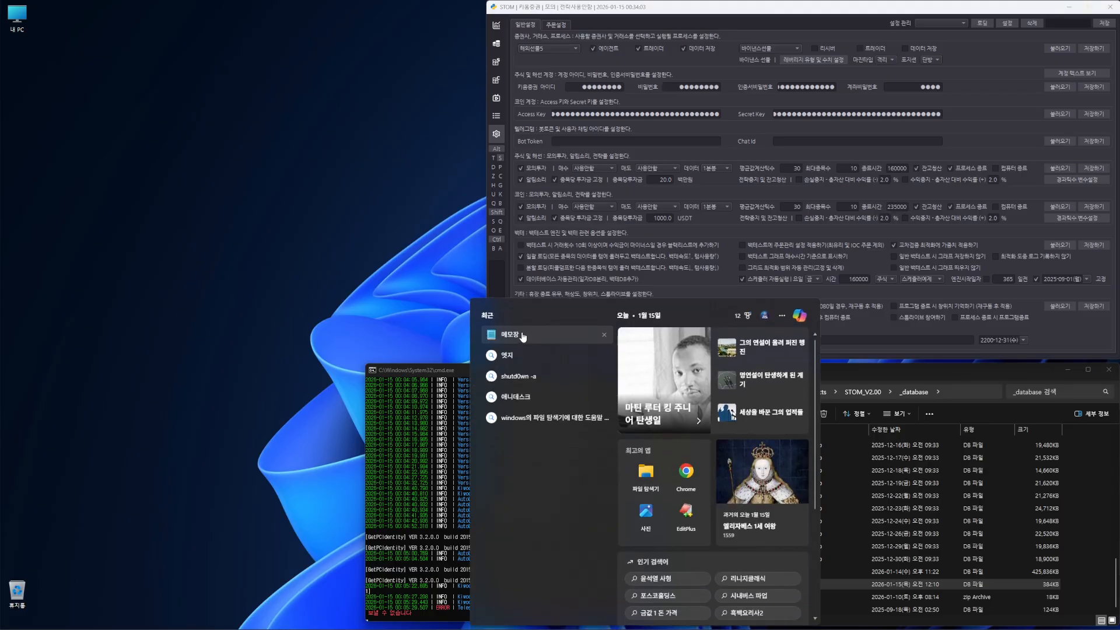
left_click(525, 335)
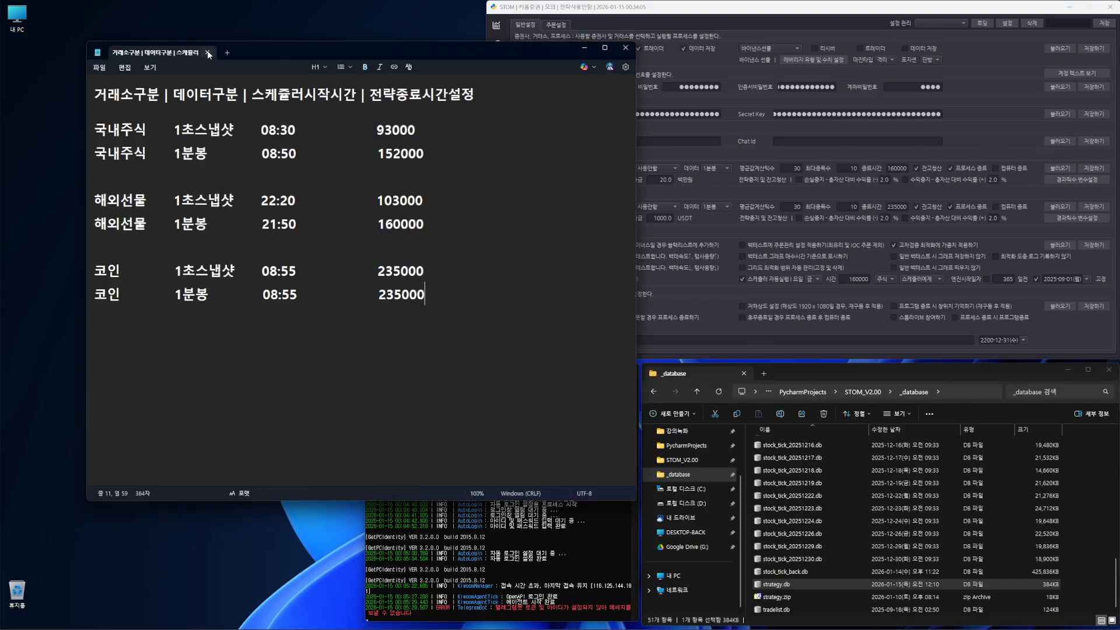
left_click(208, 51)
left_click(381, 301)
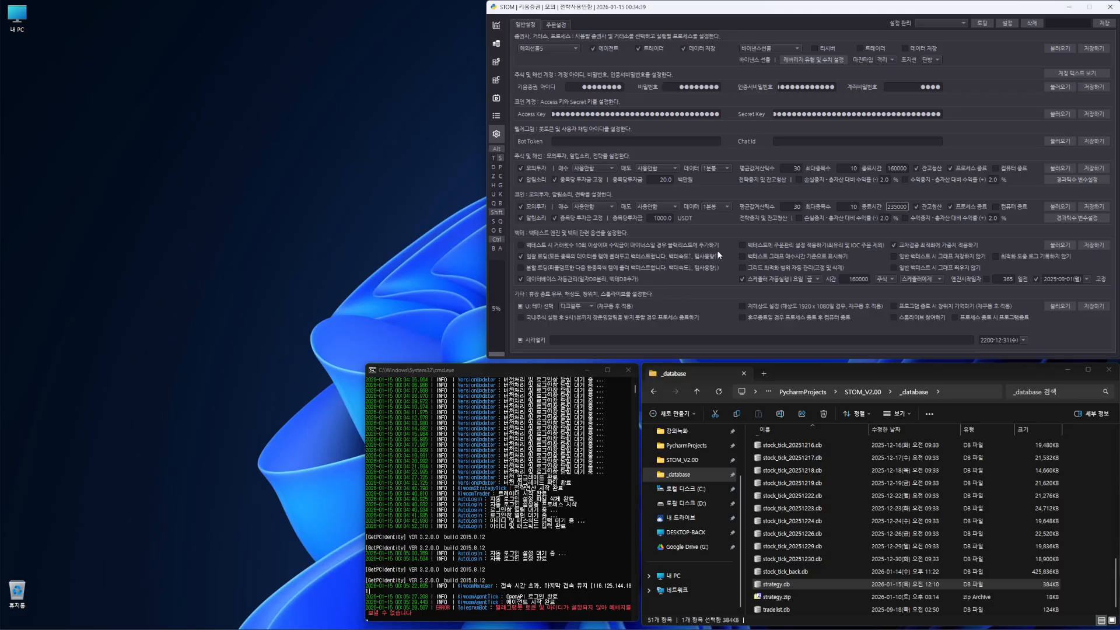
Step: Examine the 백테 options in 일반설정, including applying order management settings to backtests, alongside the order options in 주문설정
left_click(559, 246)
left_click(620, 249)
left_click(558, 25)
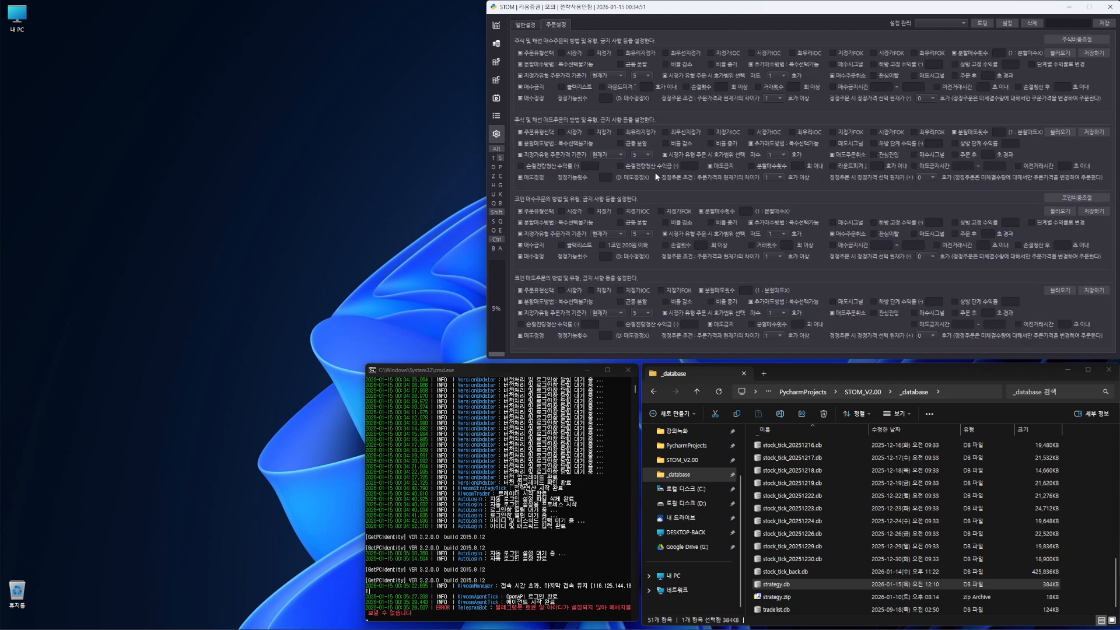
left_click(525, 25)
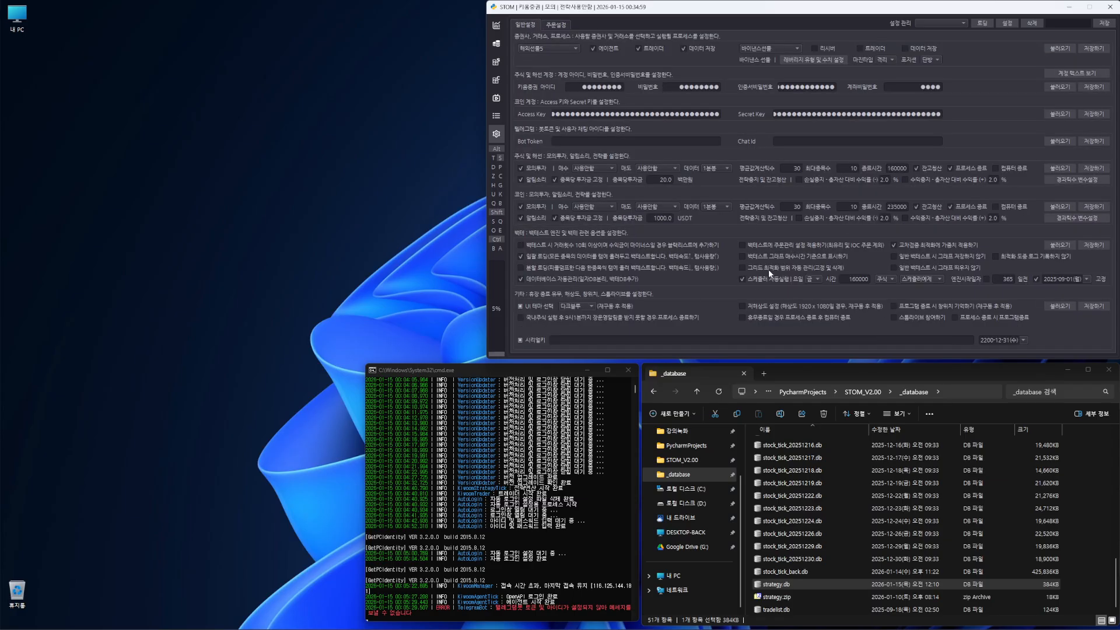
left_click(558, 25)
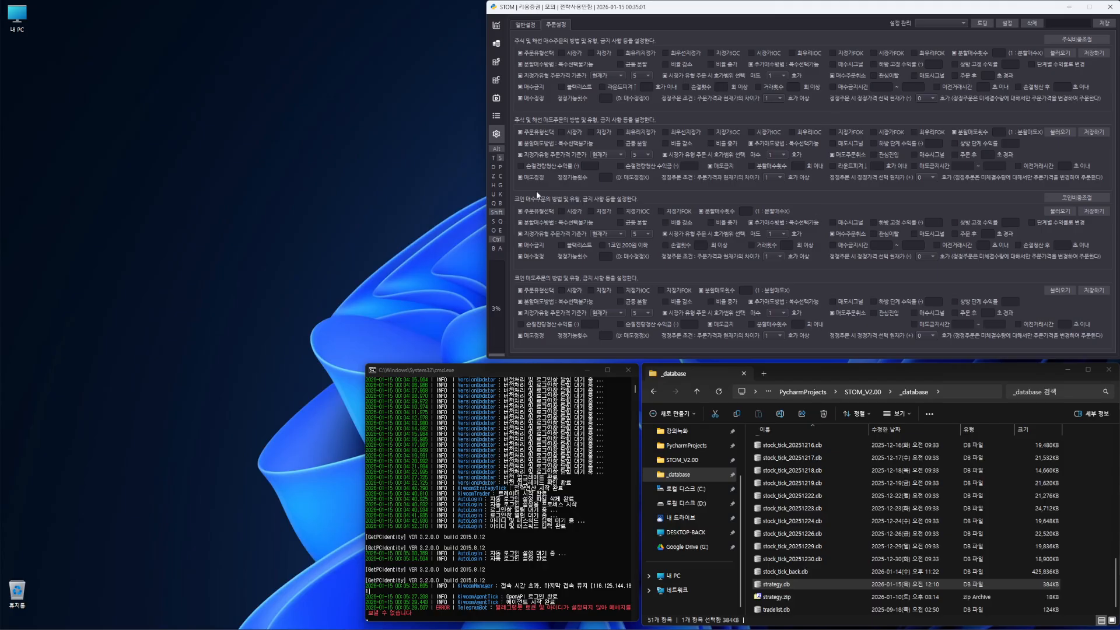
left_click(525, 25)
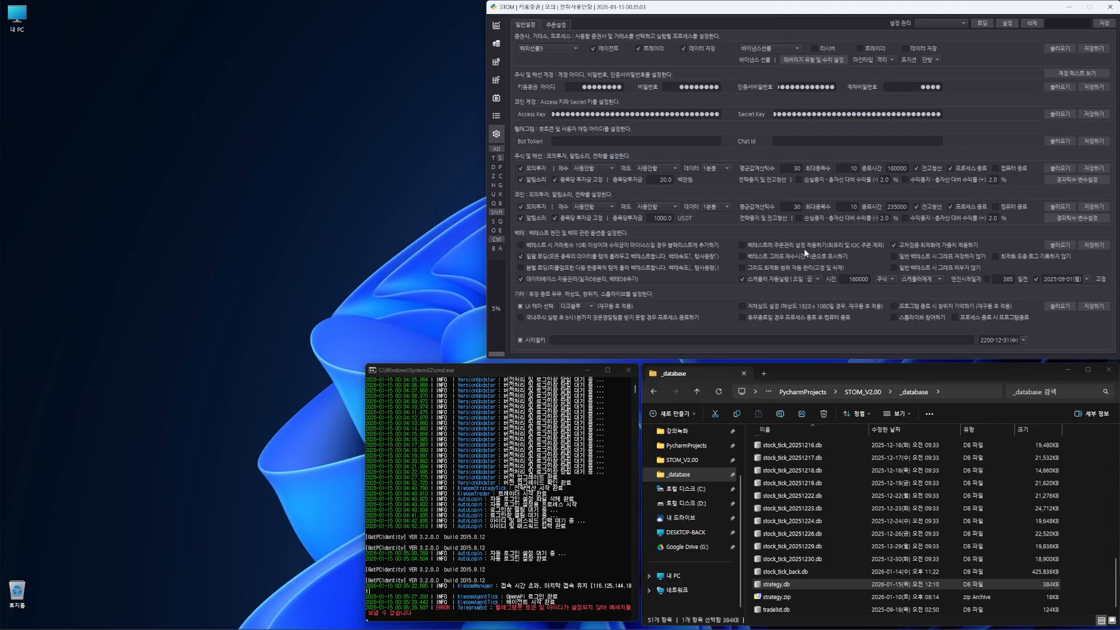
left_click(763, 245)
left_click(763, 245)
Step: Open the temp folder inside the backtester folder of STOM_V2.00 in the file browser
left_click(537, 267)
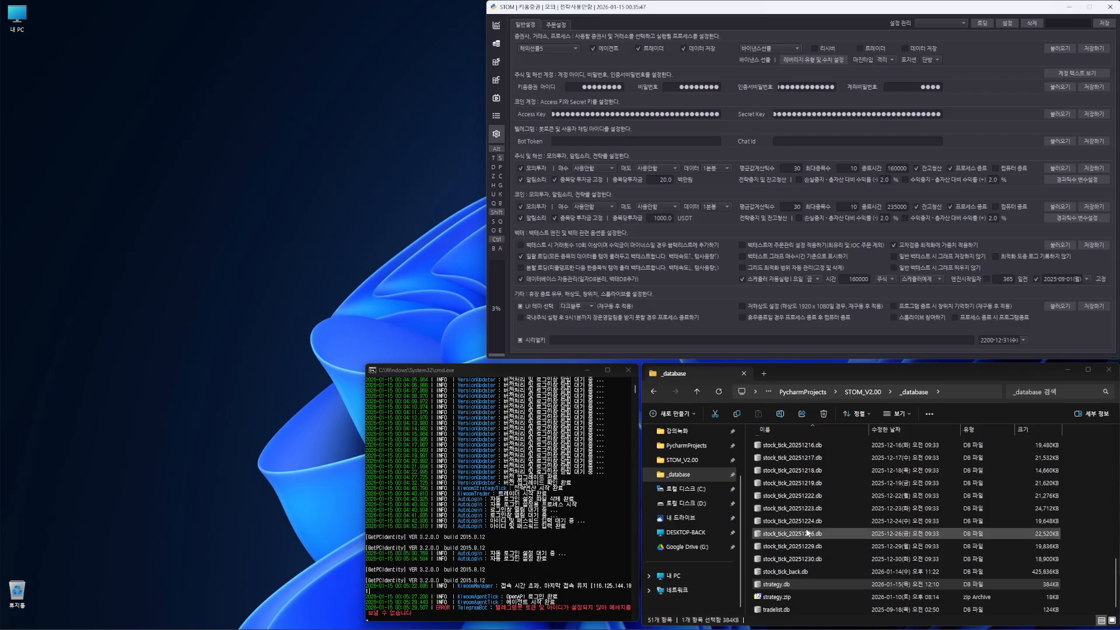
scroll(858, 548, "up", 10)
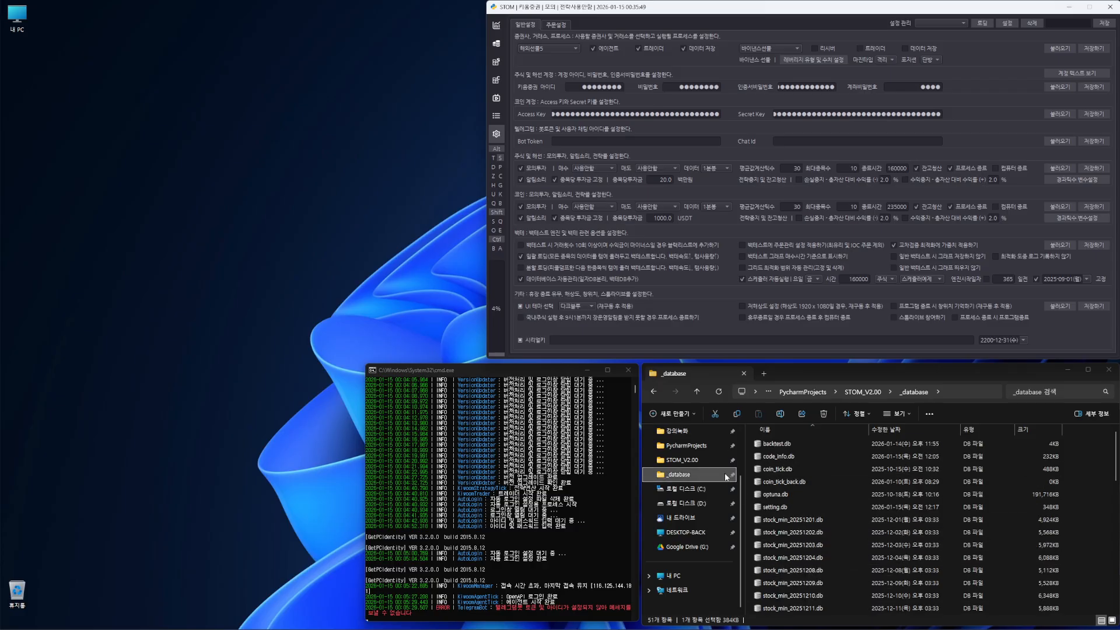
left_click(700, 460)
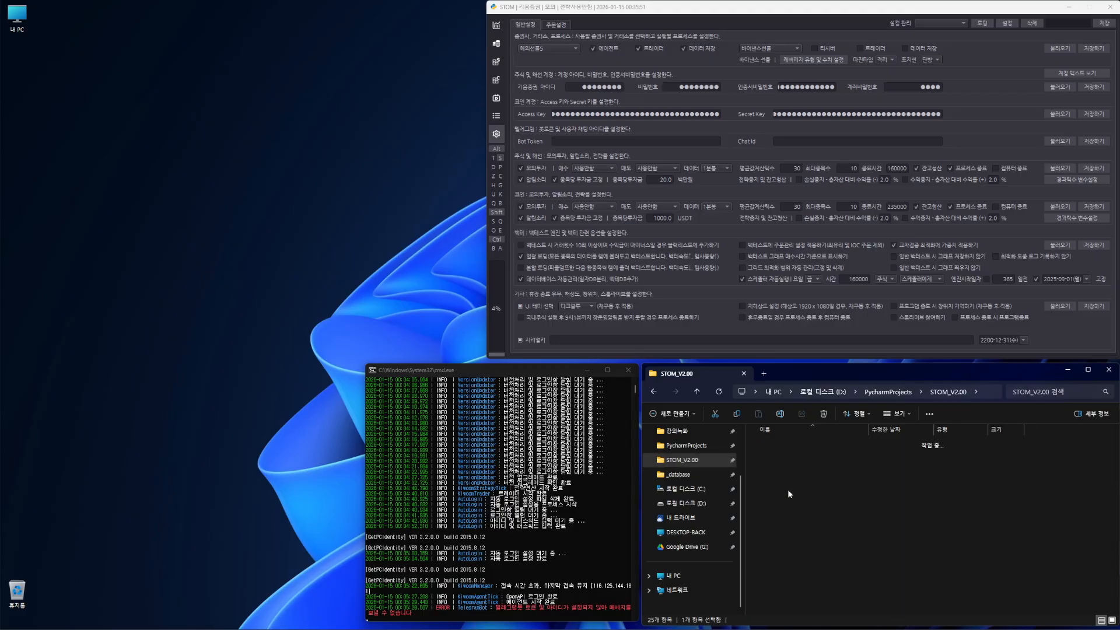
double_click(789, 490)
double_click(782, 470)
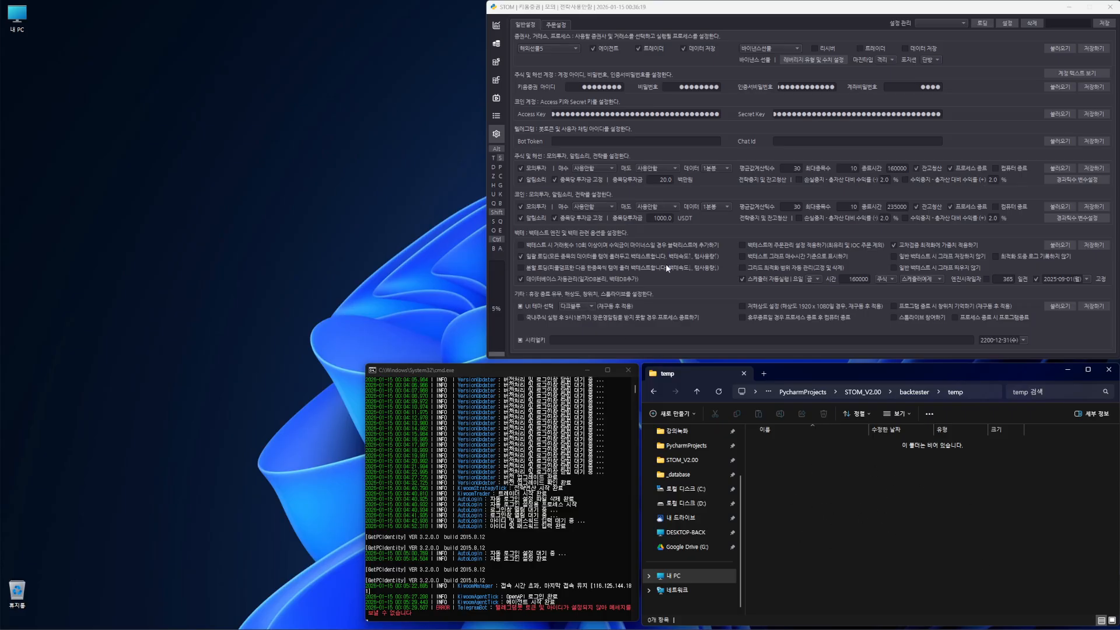
Step: Return the file browser to the STOM_V2.00 folder and compare the 분할 로딩 and 일괄 로딩 backtest options
left_click(554, 269)
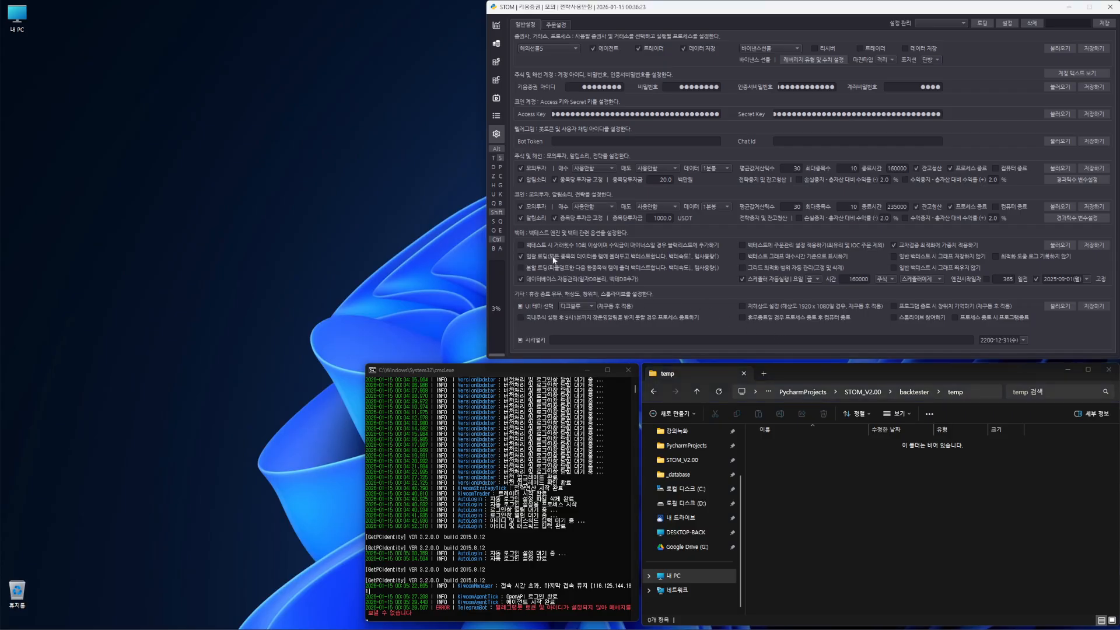
left_click(862, 392)
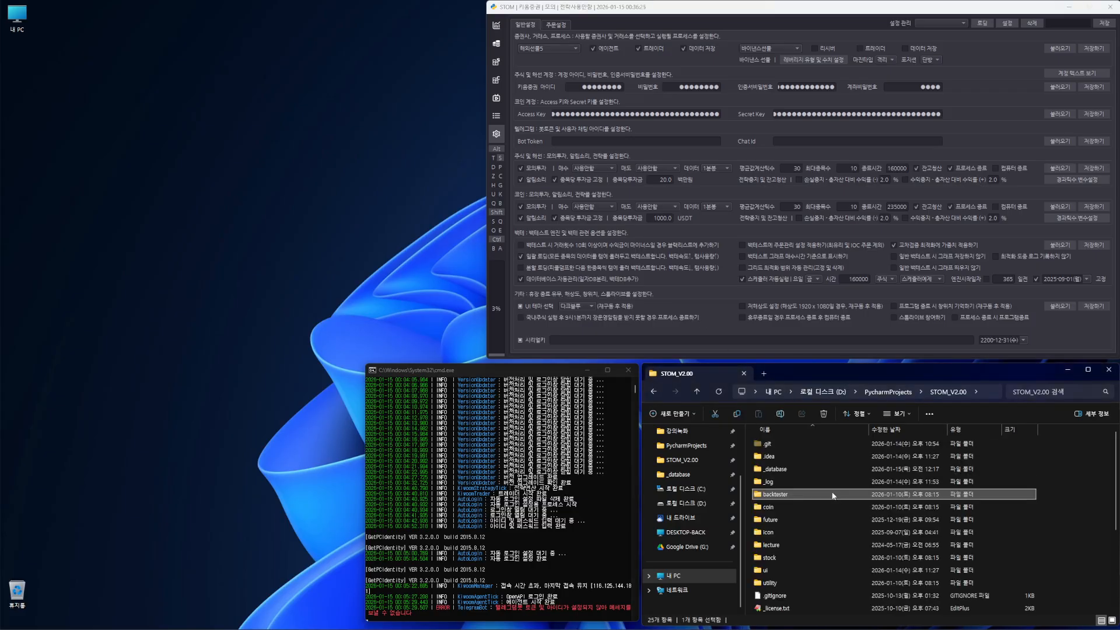
left_click(548, 267)
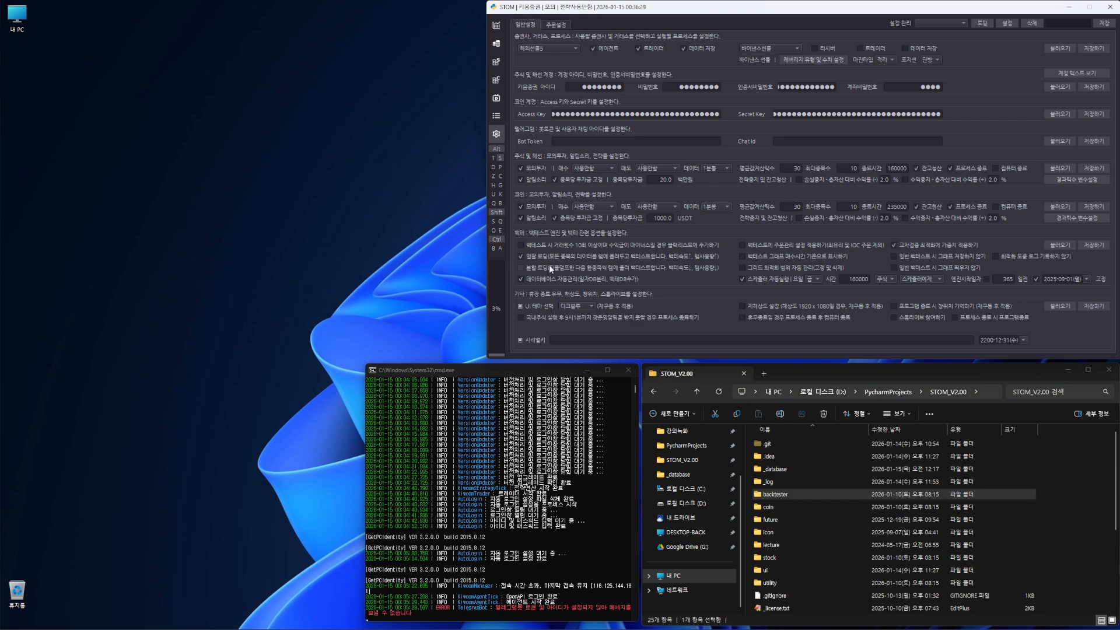
left_click(555, 257)
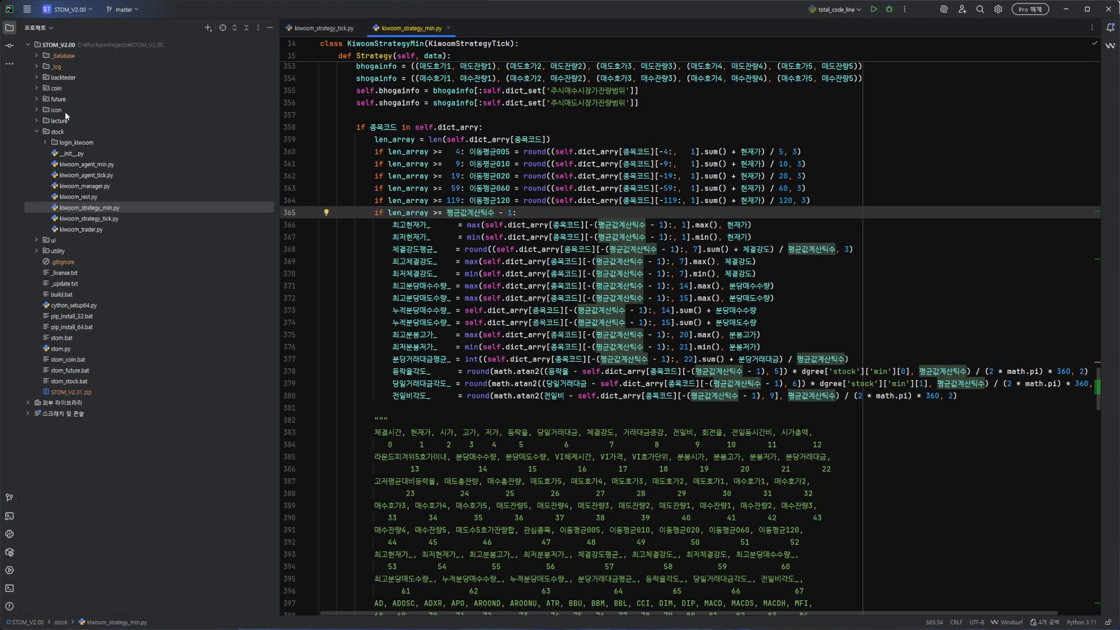
Step: In the PyCharm project tree, collapse the stock folder and expand lecture and its imagefiles subfolder
double_click(61, 131)
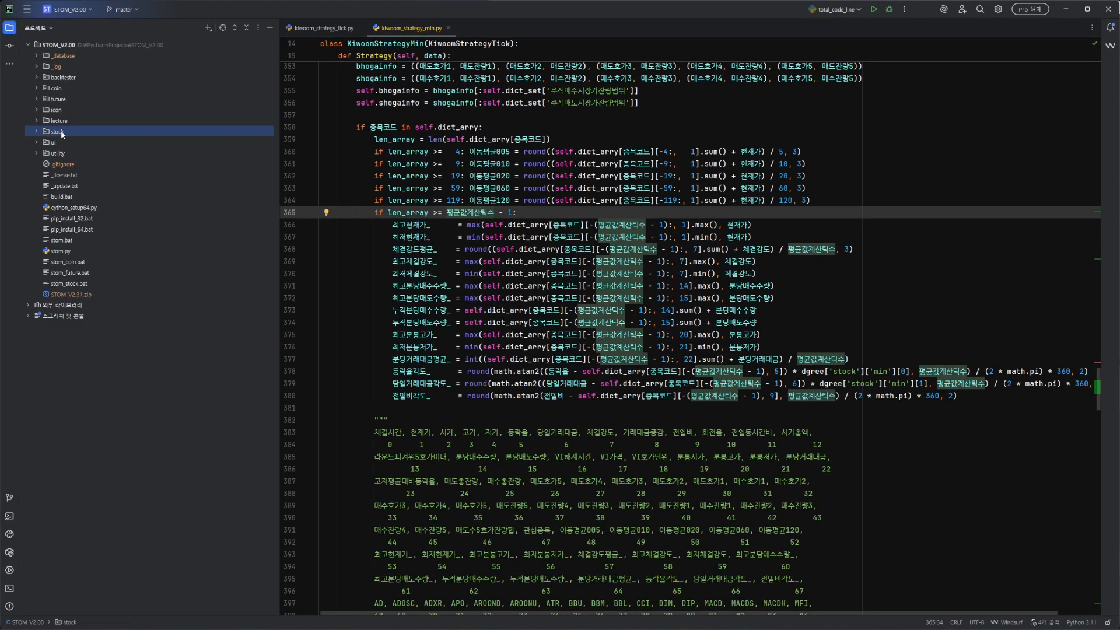
double_click(65, 121)
double_click(78, 133)
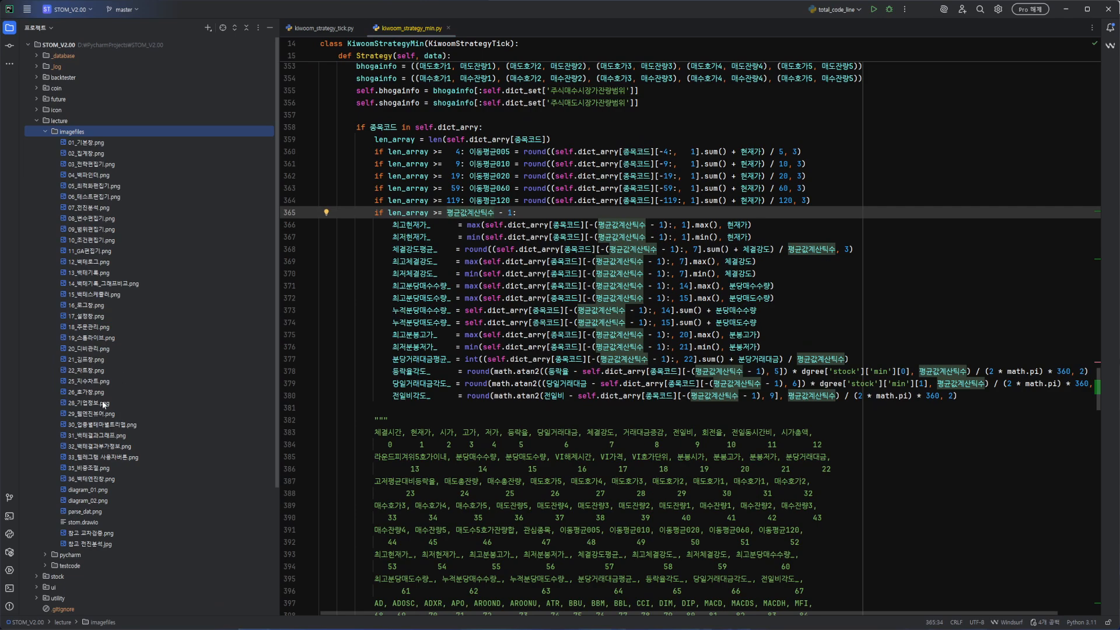
Step: View 32_백테결과부가정보.png in the imagefiles folder and check the 백테스트 그래프 매수시간 기준으로 표시하기 option in the STOM settings
double_click(125, 446)
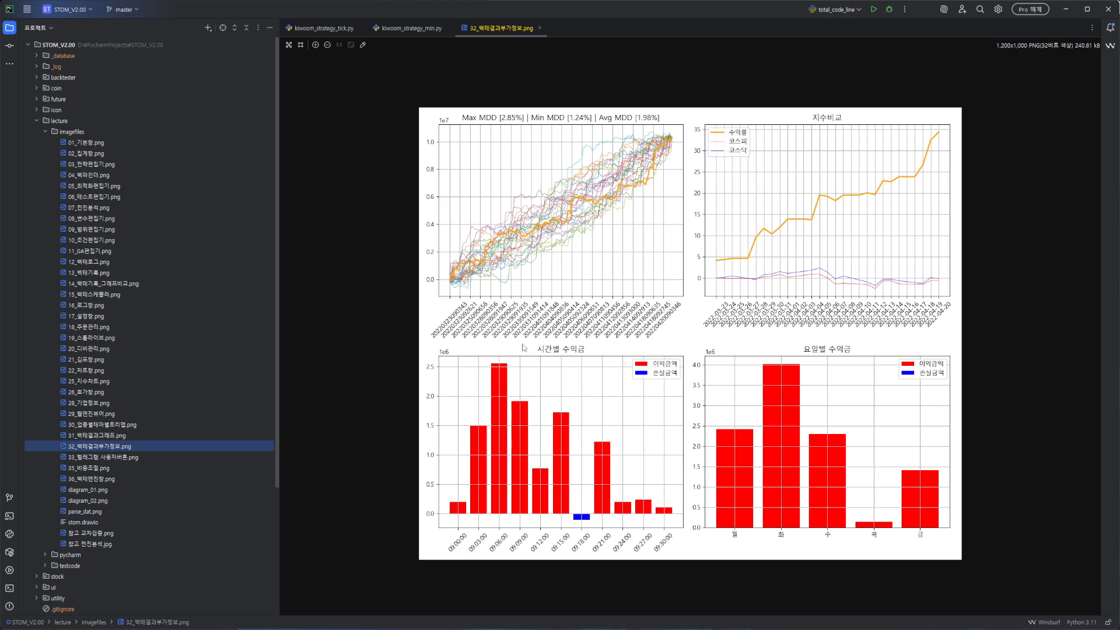
left_click(1066, 8)
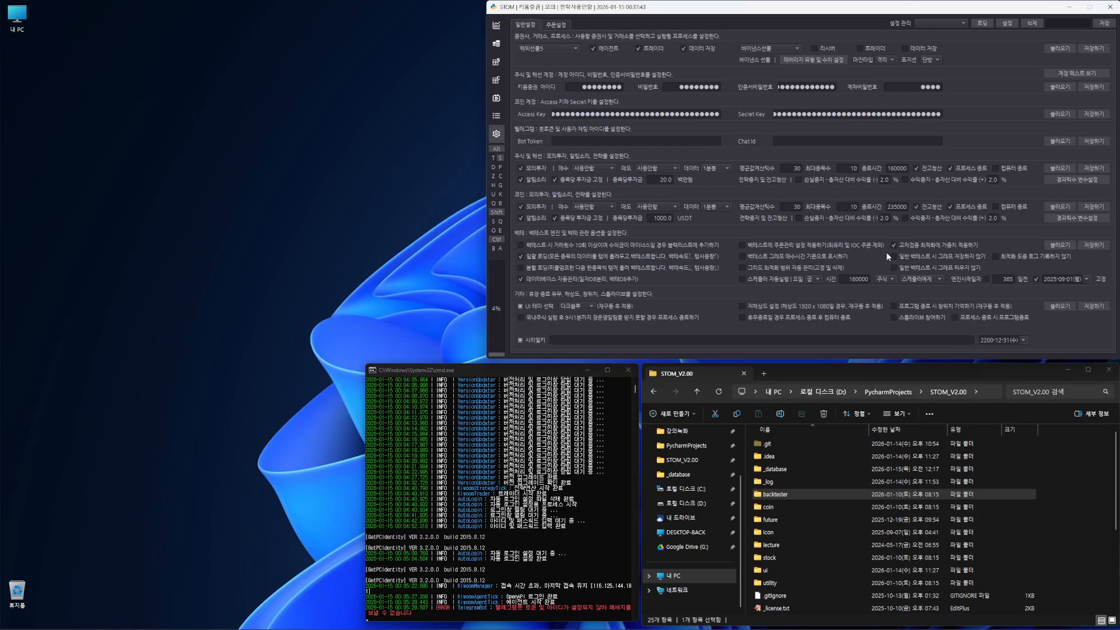
left_click(789, 258)
left_click(772, 257)
Step: Switch back to PyCharm and review the charts in 32_백테결과부가정보.png again
left_click(729, 619)
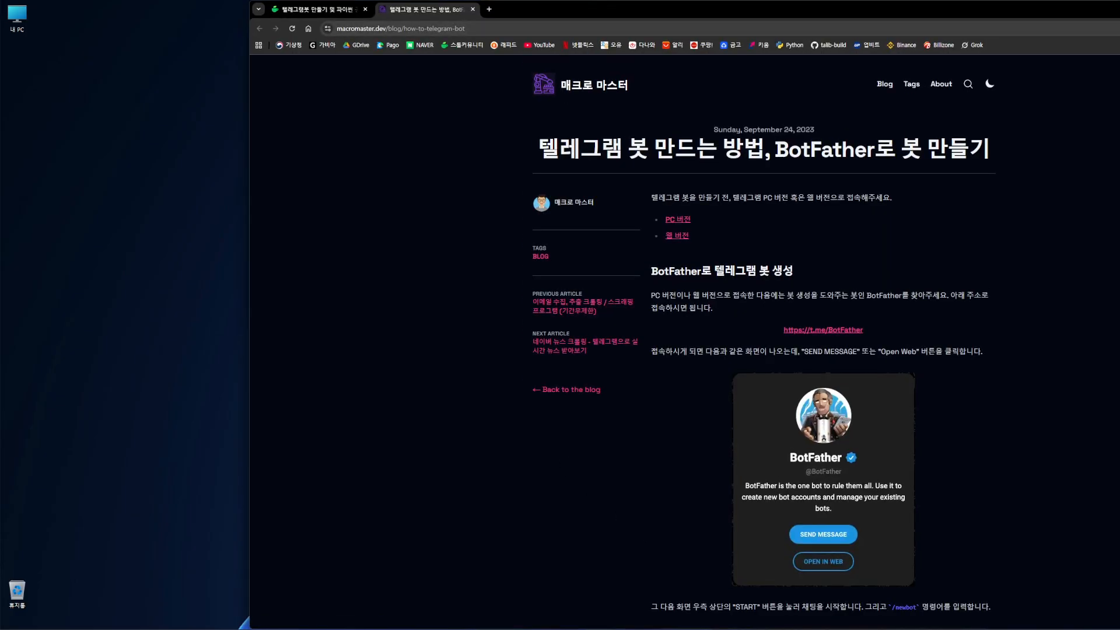
key("super+Down")
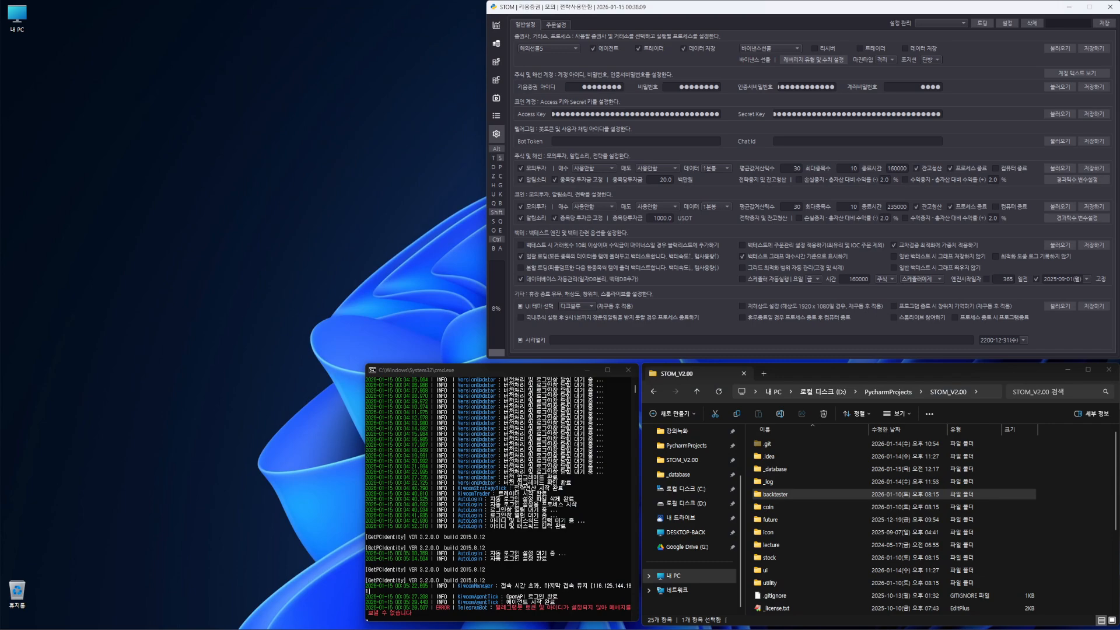
mouse_move(660, 626)
key("alt+Tab")
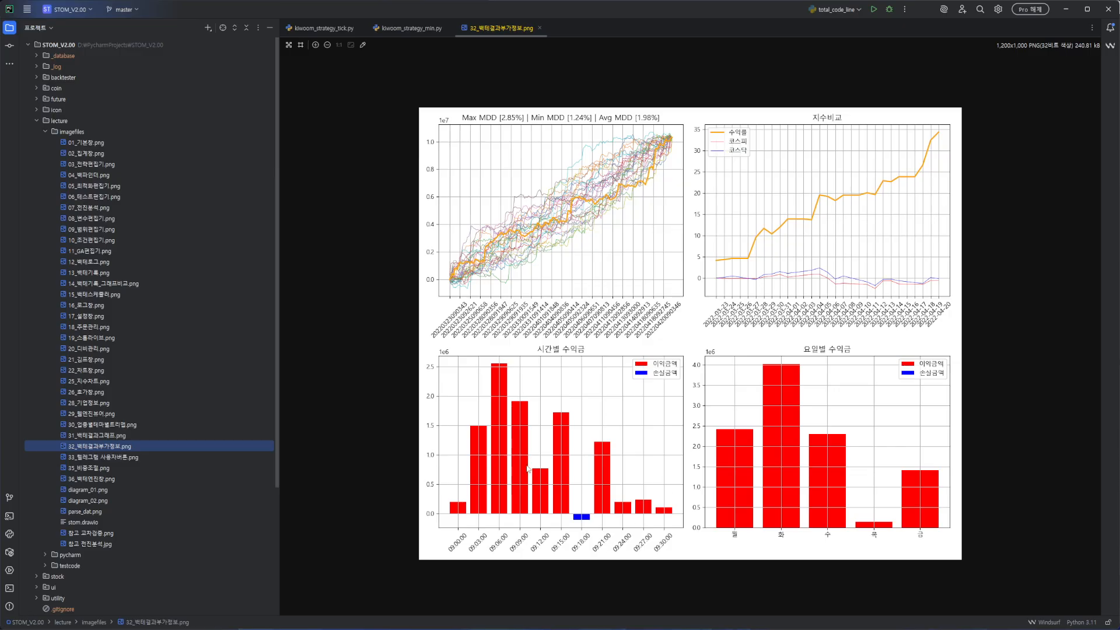
left_click(1068, 8)
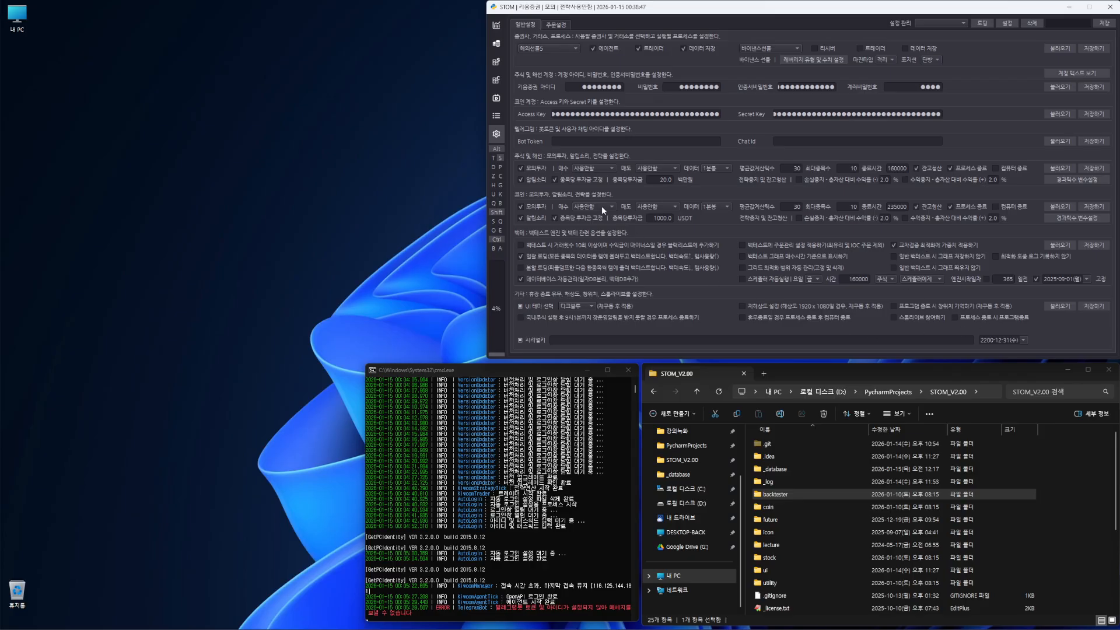
Step: View the optimisation editor and the 전략 편집기 with its example strategy, and return to the STOM settings
left_click(500, 64)
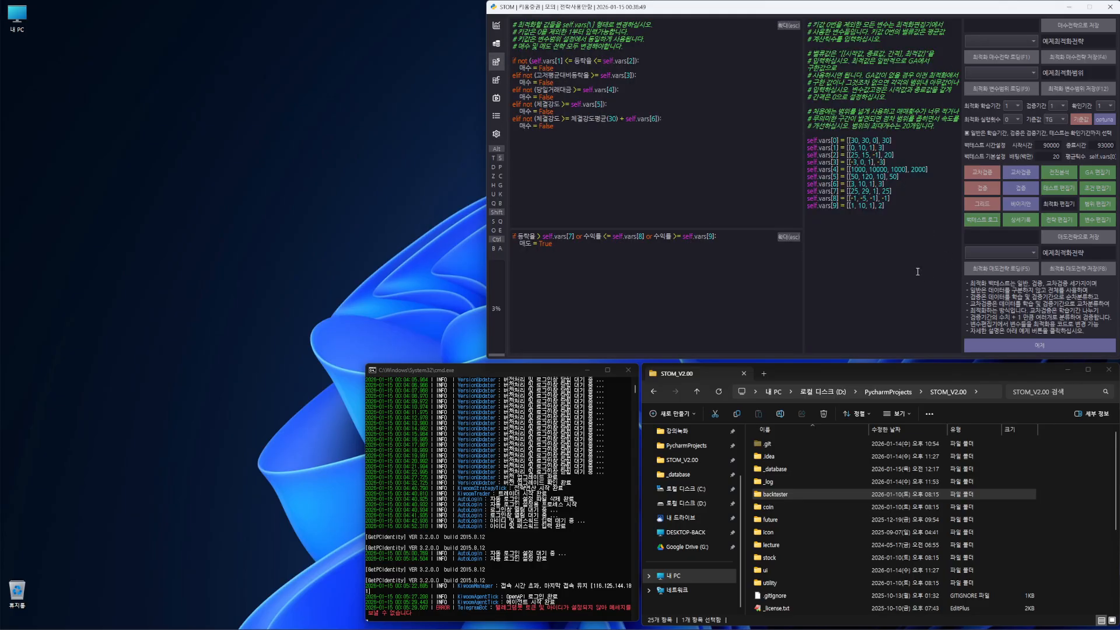
left_click(1058, 221)
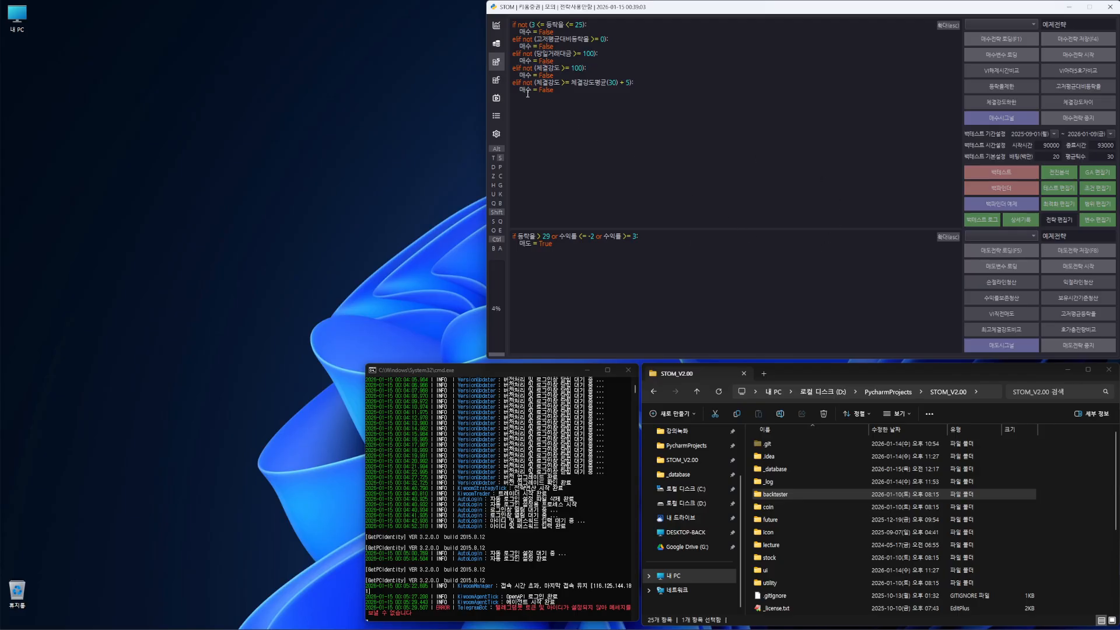
left_click(498, 133)
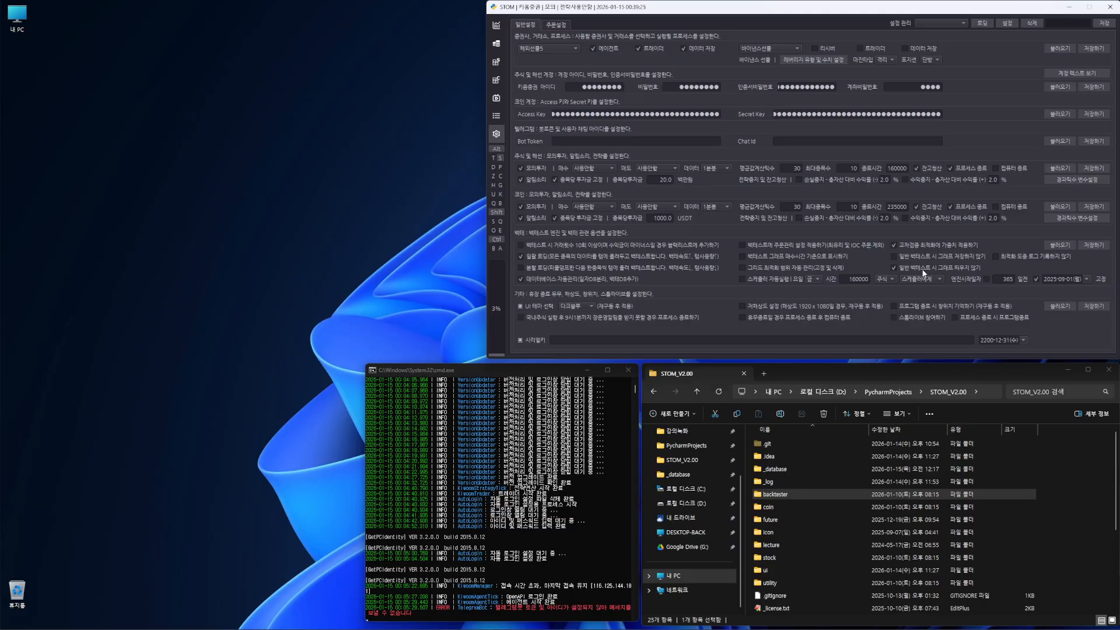
Step: Try the options for skipping backtest graphs and optimisation logs, check the 백테스트 로그, and reload the saved 백테 settings
left_click(914, 260)
left_click(907, 268)
left_click(497, 62)
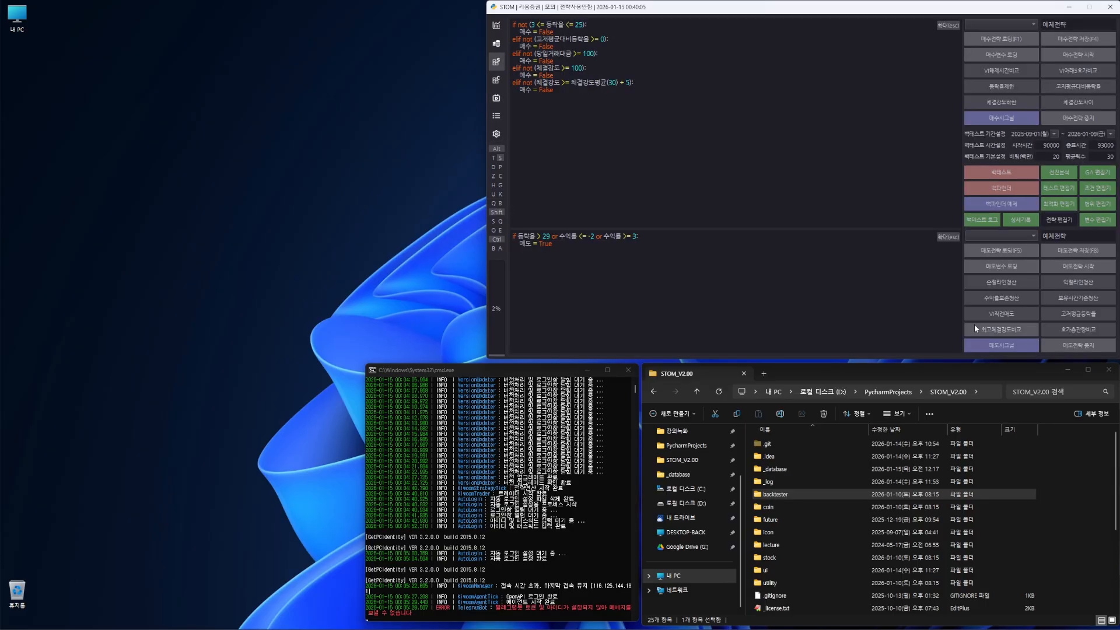
left_click(981, 219)
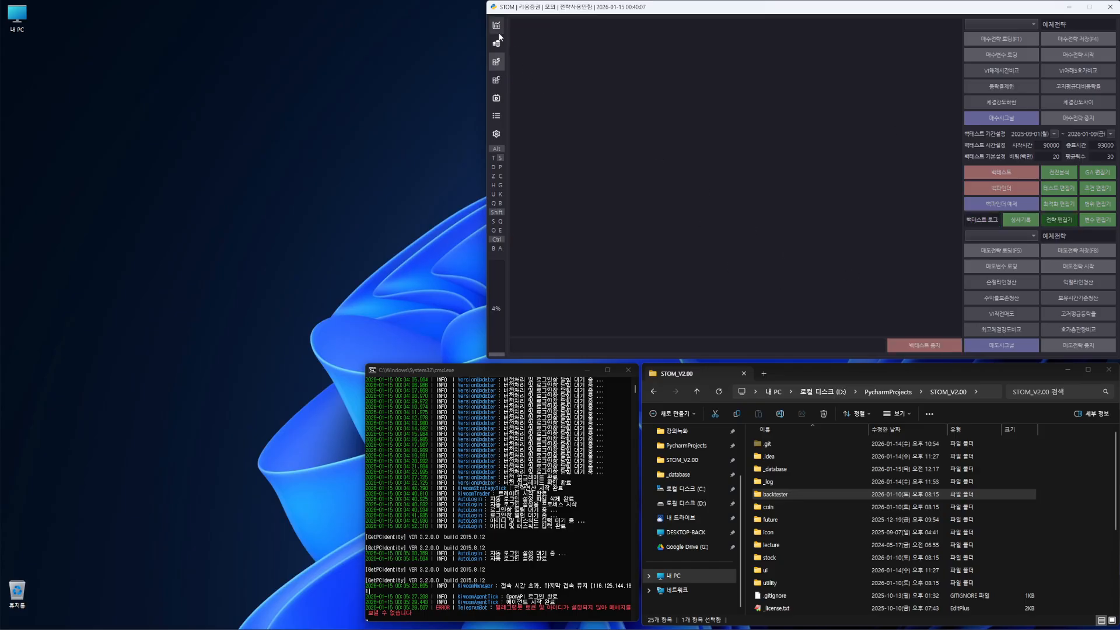
left_click(496, 133)
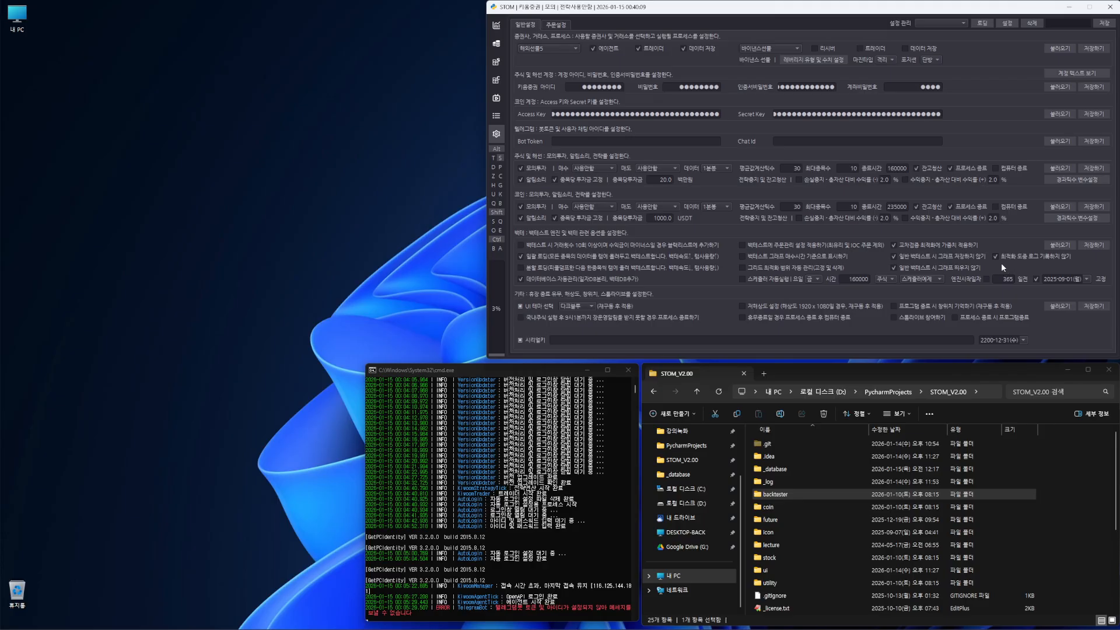
left_click(1065, 245)
Step: View the variable ranges in the optimisation editor and compare them with the 그리드 최적화 범위 자동 관리 option
left_click(497, 61)
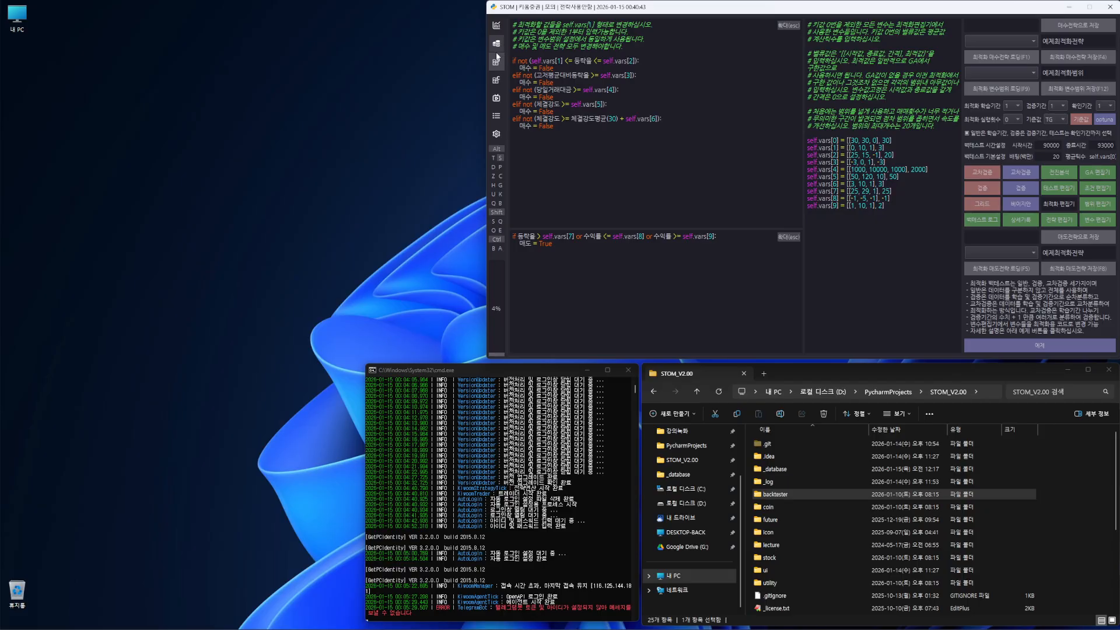
left_click(497, 134)
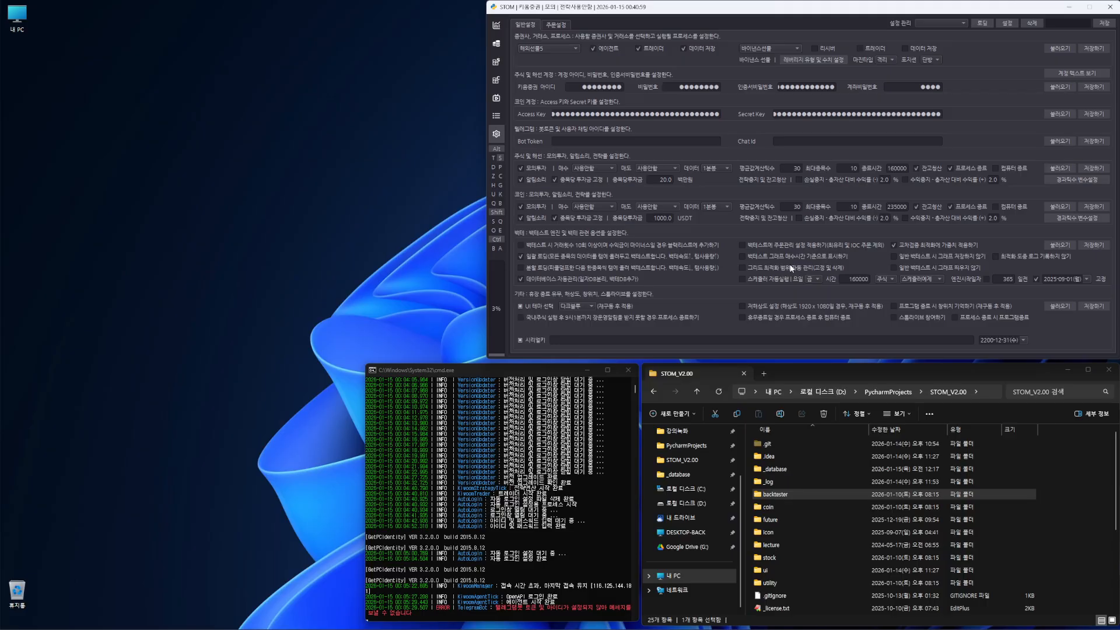
mouse_move(820, 268)
Step: Try the 다크브라운 UI theme and switch the theme selection back to 다크블루
left_click(583, 306)
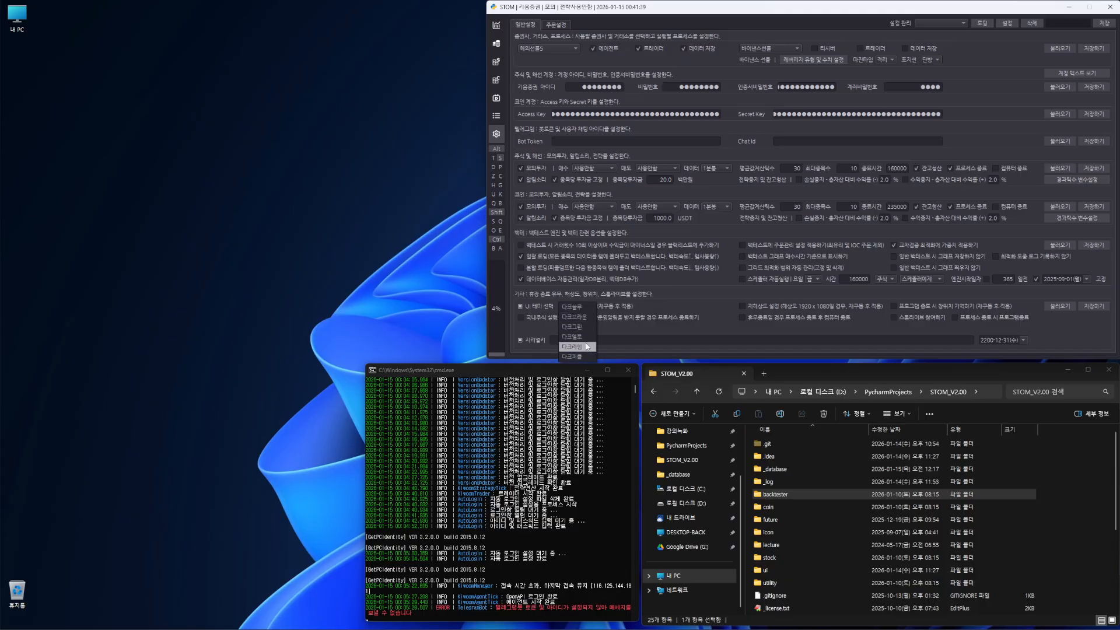
left_click(593, 306)
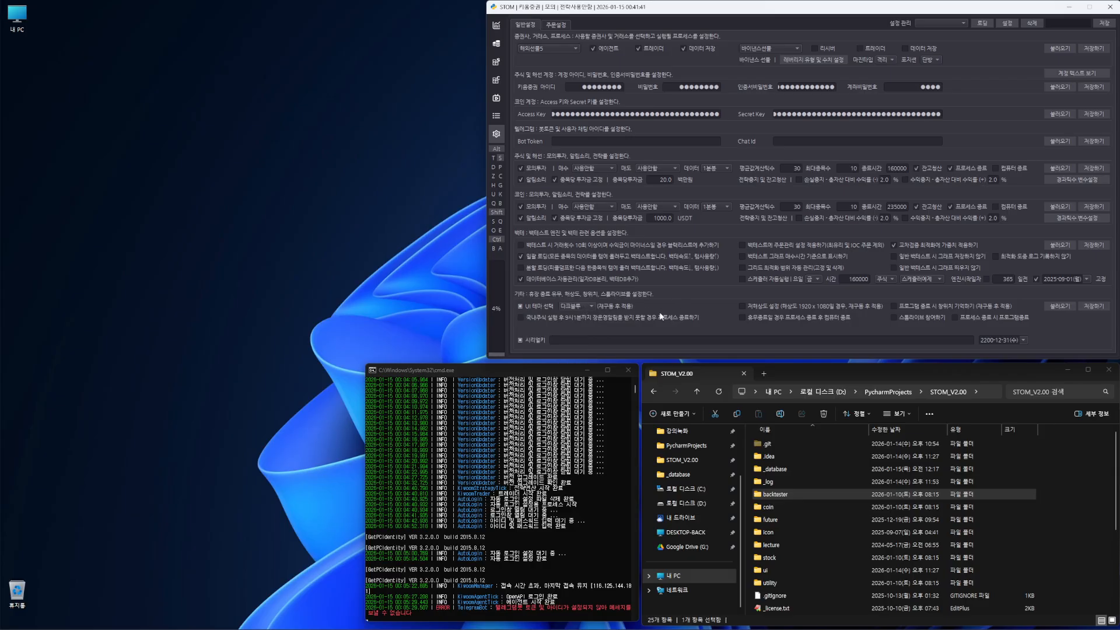
left_click(590, 306)
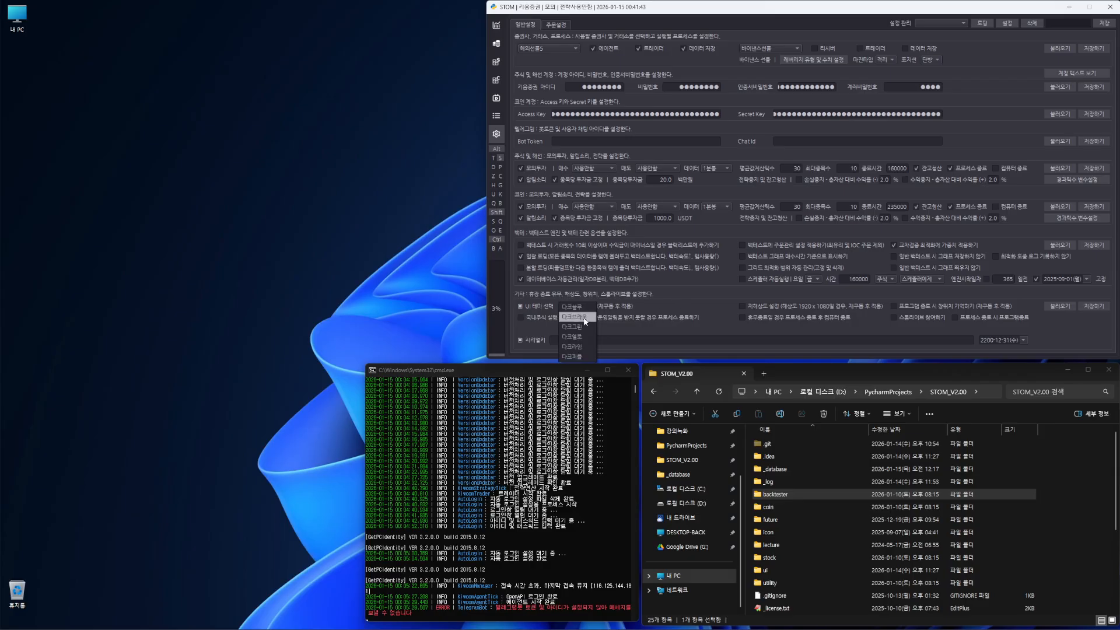
left_click(585, 319)
left_click(590, 308)
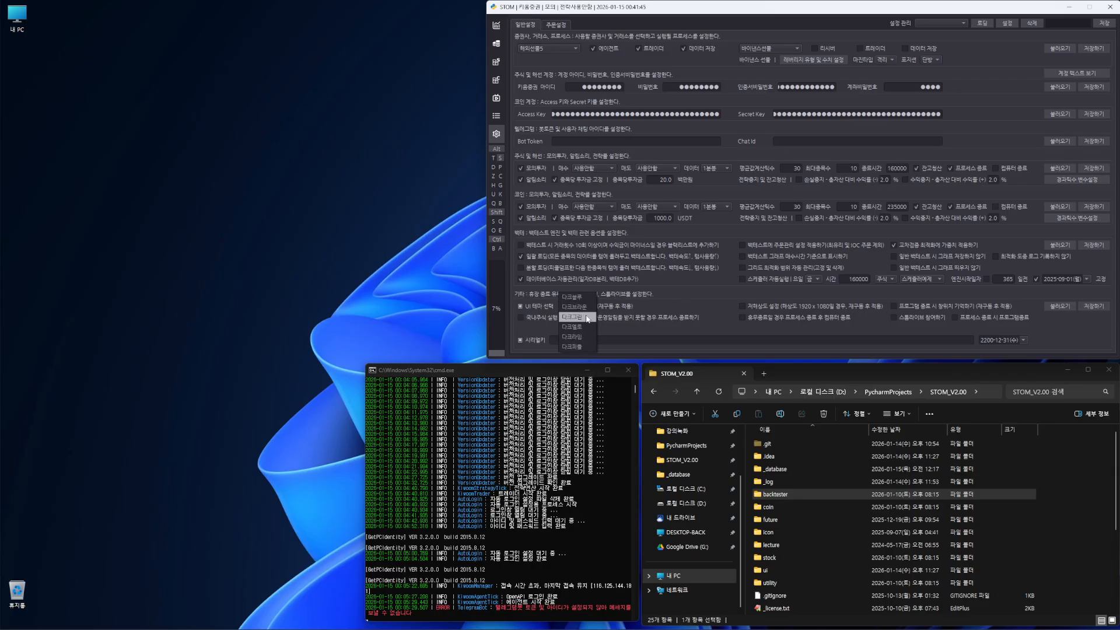
left_click(663, 306)
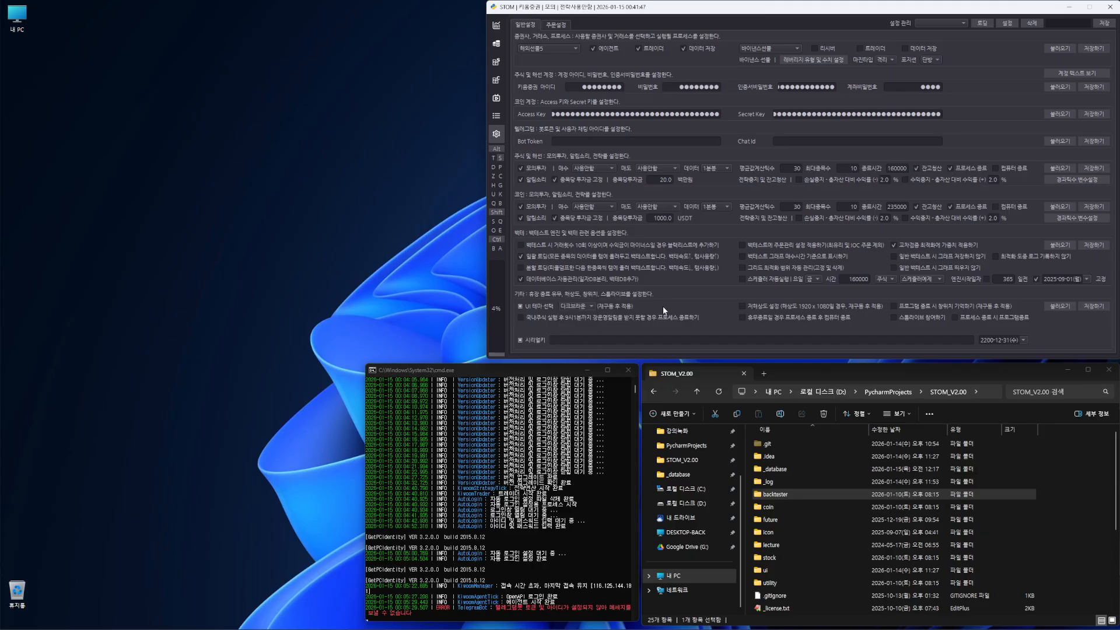
left_click(584, 310)
left_click(593, 299)
Step: Load the saved 기타 settings, check the 저해상도 설정 option and shift the STOM window slightly
left_click(1046, 308)
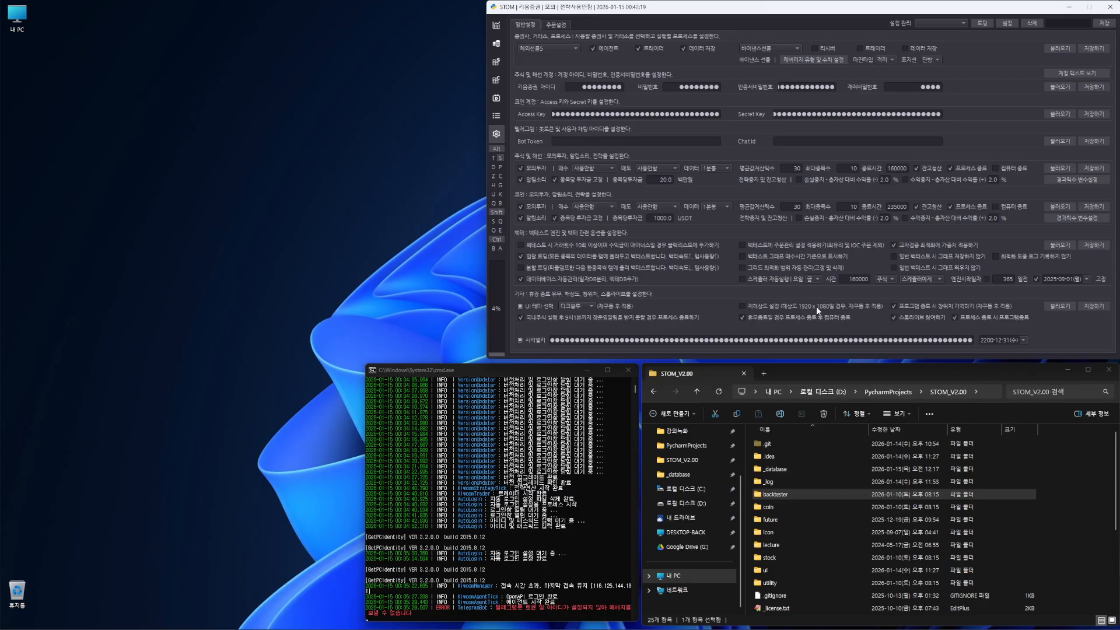
left_click(757, 308)
mouse_move(815, 11)
left_mouse_down()
mouse_move(280, 140)
mouse_move(455, 124)
mouse_move(796, 13)
left_mouse_up()
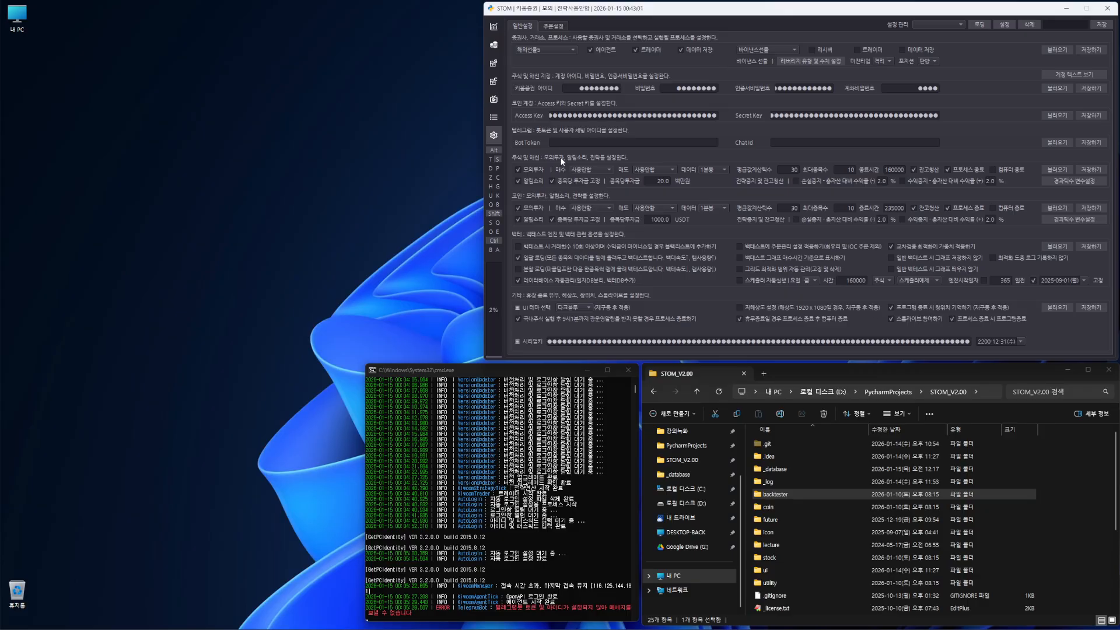
Step: Check the trading view, and examine the 프로세스 종료 시 프로그램종료 option alongside 컴퓨터 종료 for stocks and coins
left_click(496, 27)
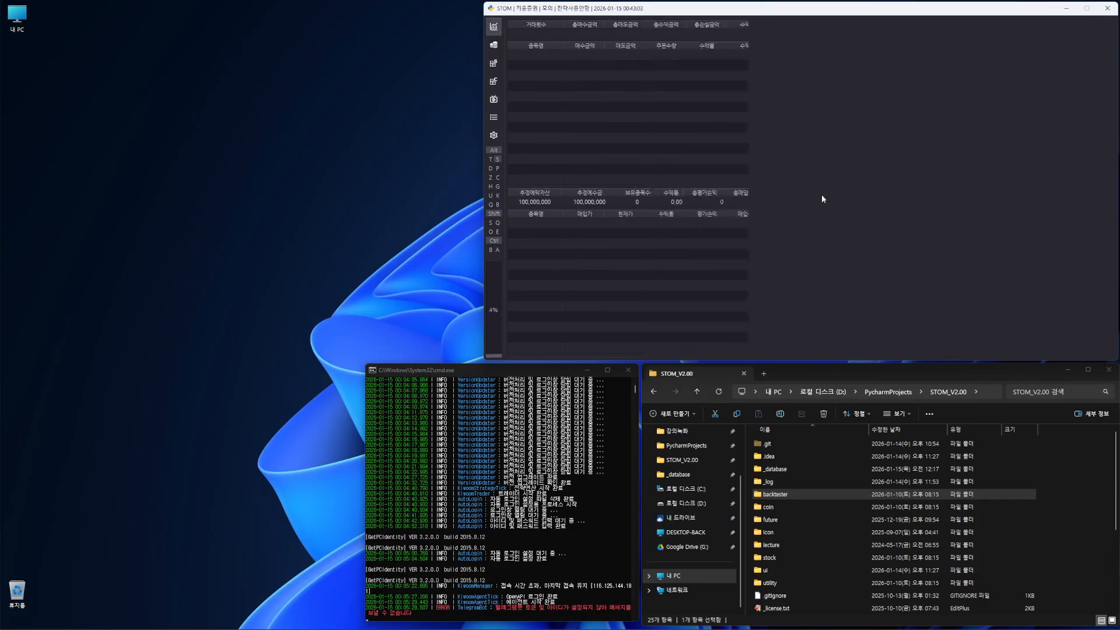
left_click(493, 135)
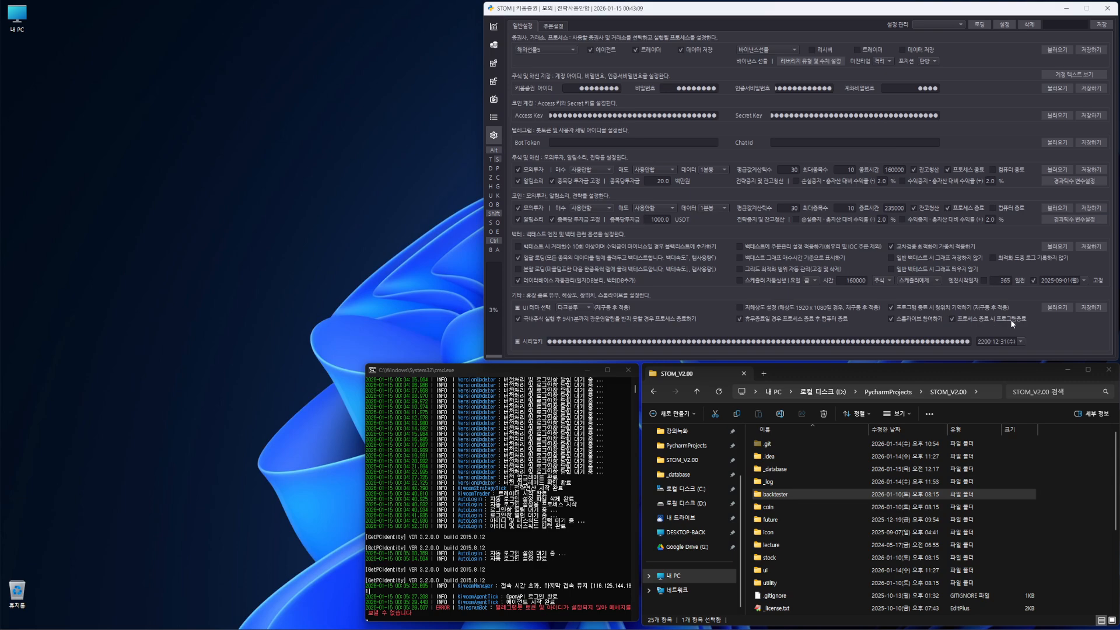
left_click(974, 318)
left_click(1014, 170)
left_click(1015, 208)
Step: Examine the 시리얼키 field and open the calendar of the date beside it
left_click(557, 345)
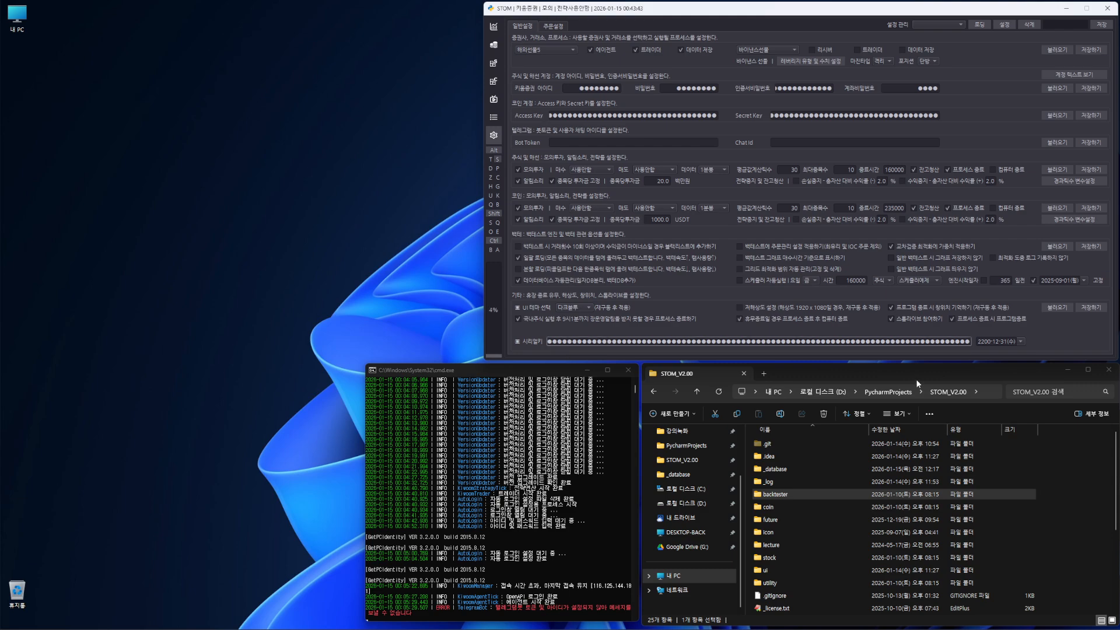
mouse_move(968, 344)
left_mouse_down()
mouse_move(549, 344)
mouse_move(971, 348)
left_mouse_up()
left_click(1021, 342)
left_click(1053, 343)
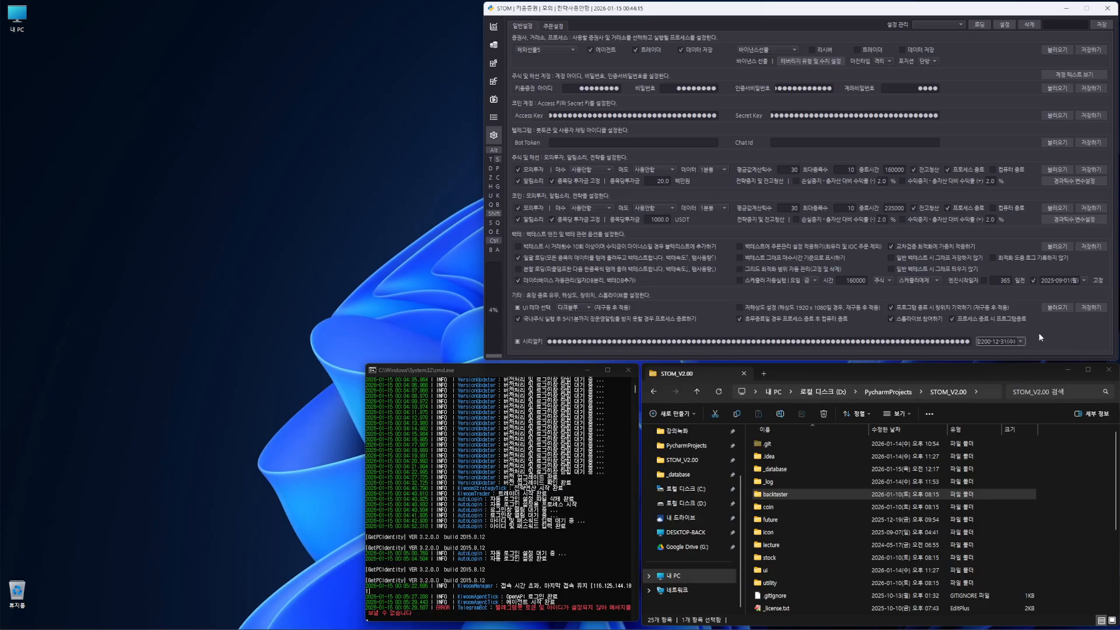
Step: Try 2200-12-10 as the date beside the serial key and set it back to 2200-12-31
left_click(1024, 341)
left_click(1017, 377)
left_click(1022, 341)
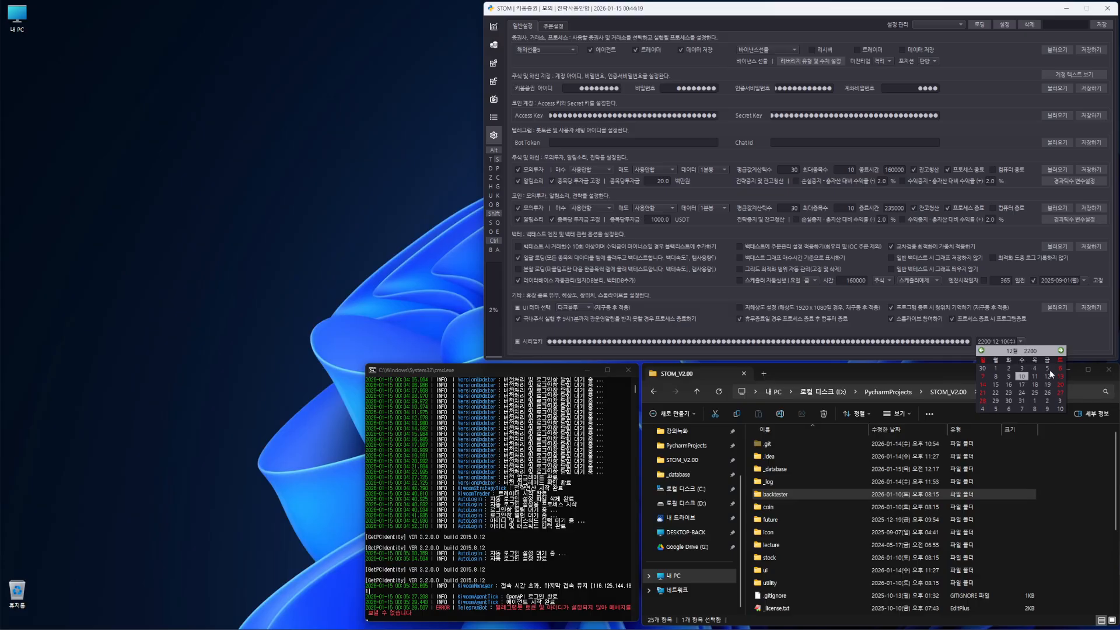
left_click(1021, 401)
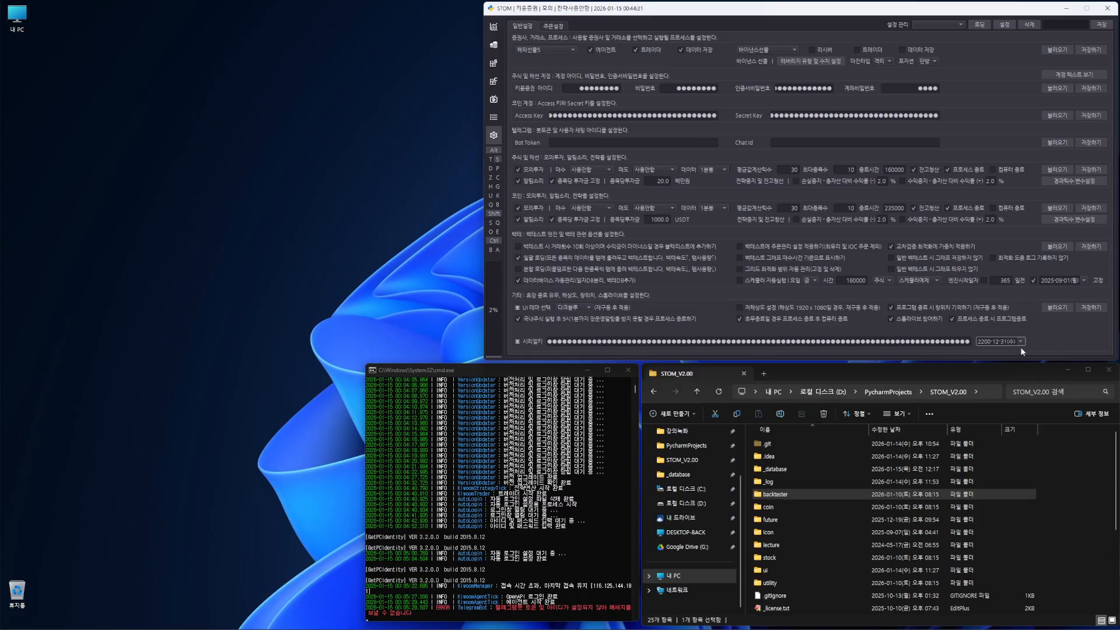
left_click_drag(1011, 341, 960, 342)
left_click(897, 342)
left_click(995, 341)
left_click(994, 342)
left_click_drag(982, 345, 1011, 343)
left_click(992, 341)
Step: Look through the 주문설정 options and the optimisation editor, and return to 일반설정
left_click(555, 27)
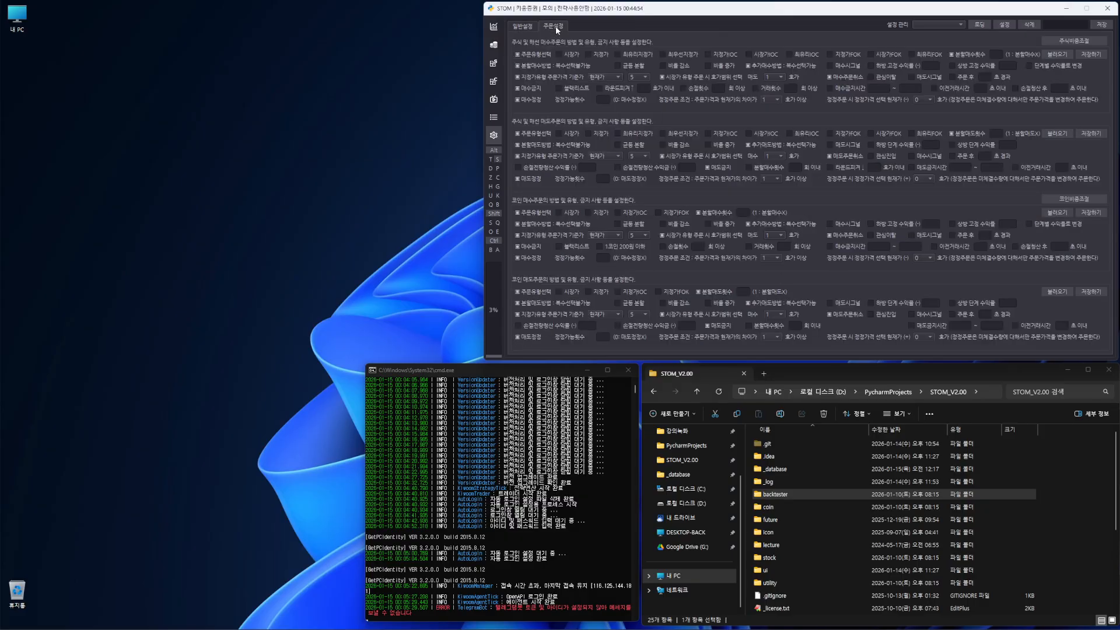
left_click(523, 27)
left_click(495, 63)
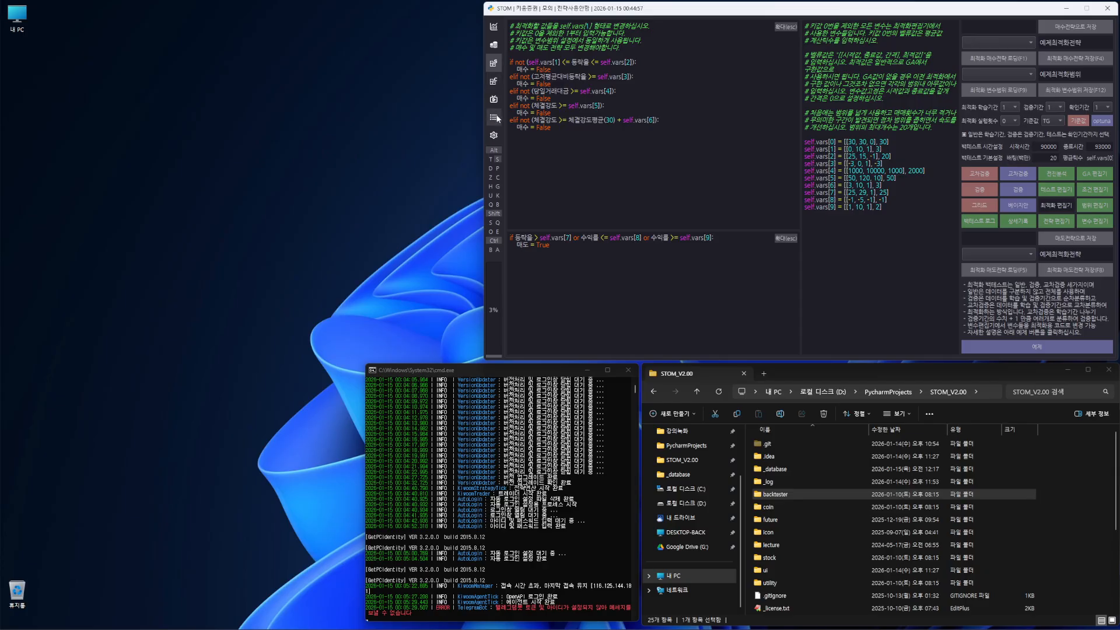
left_click(494, 134)
left_click(547, 27)
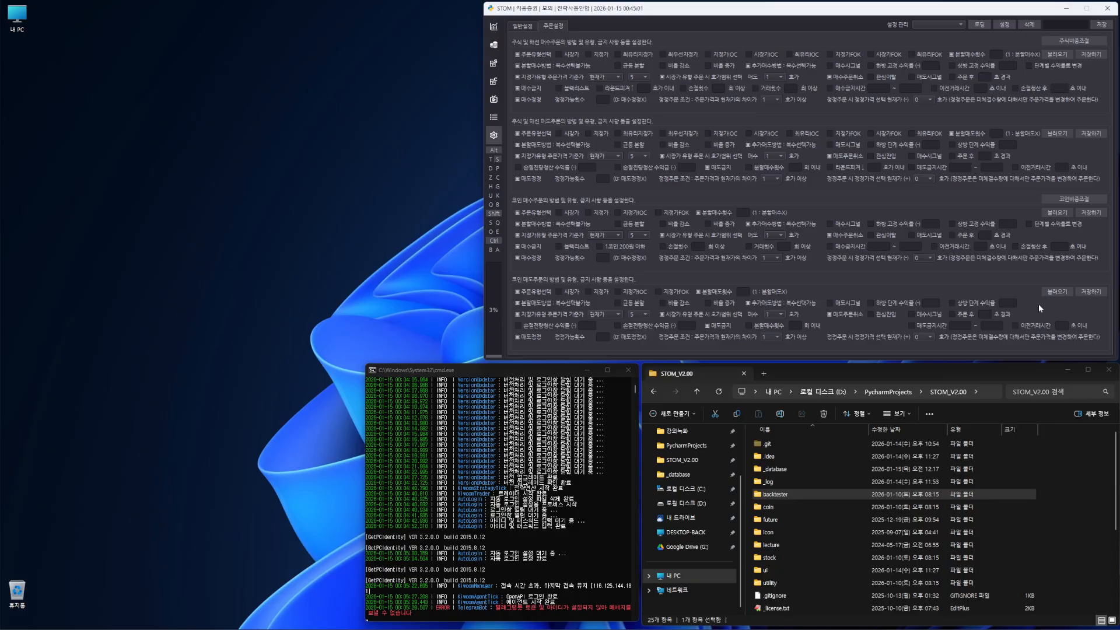
left_click(526, 26)
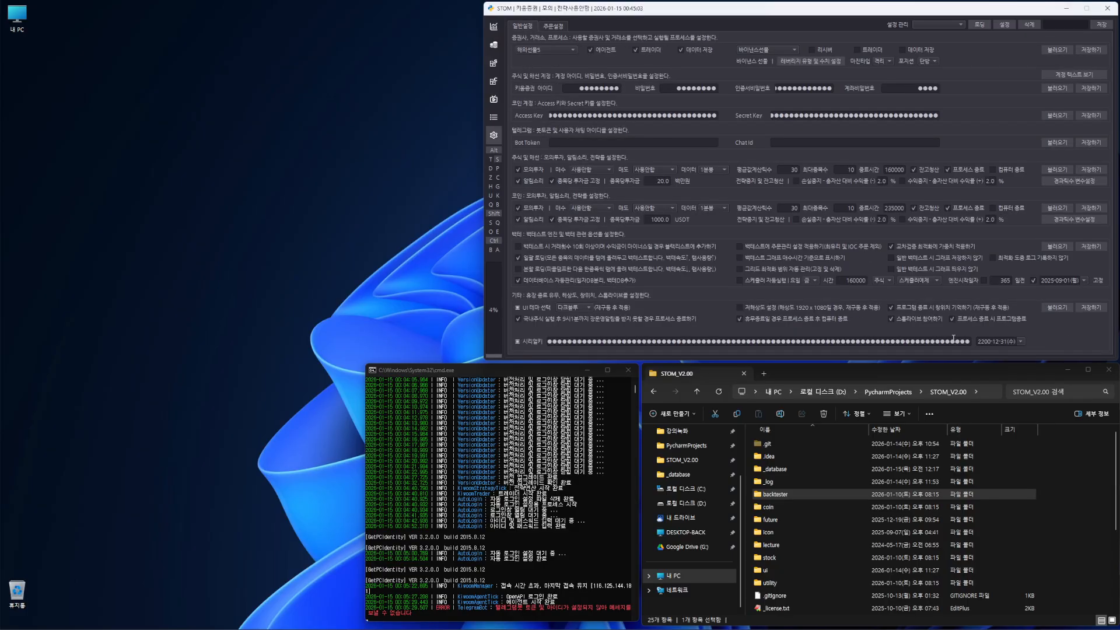